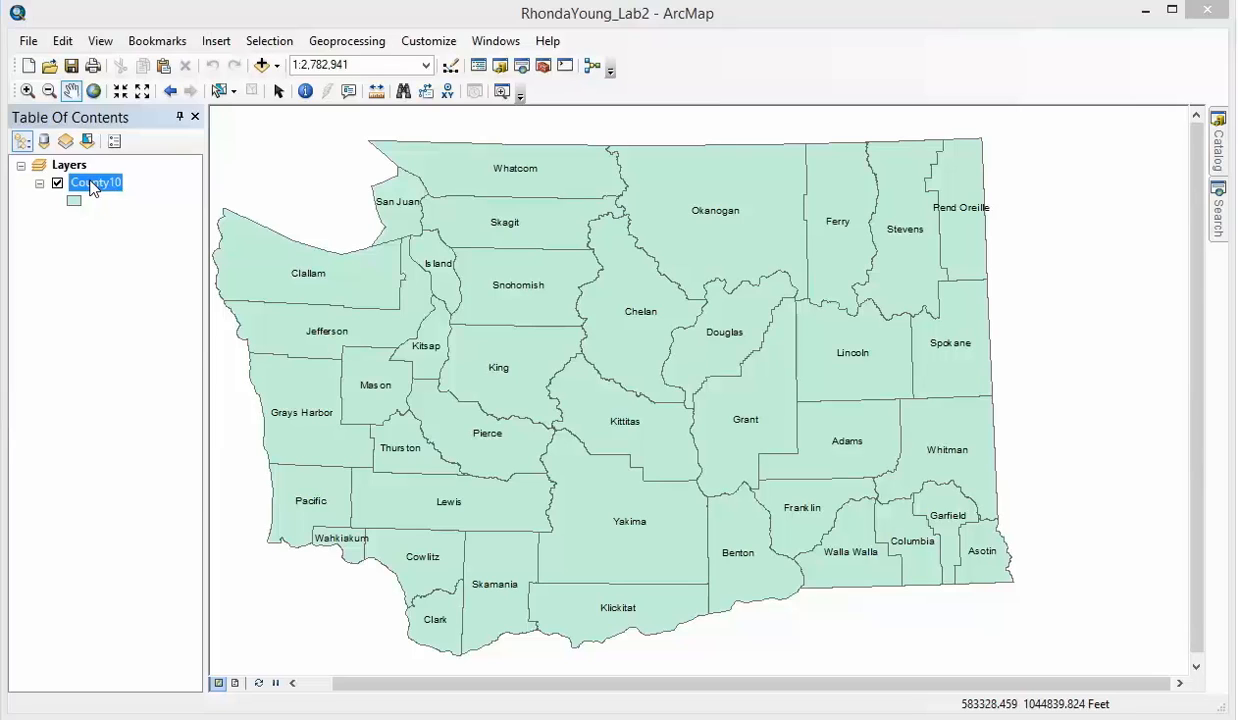
# Hide the County10 layer on the map and show it again
pyautogui.click(57, 185)
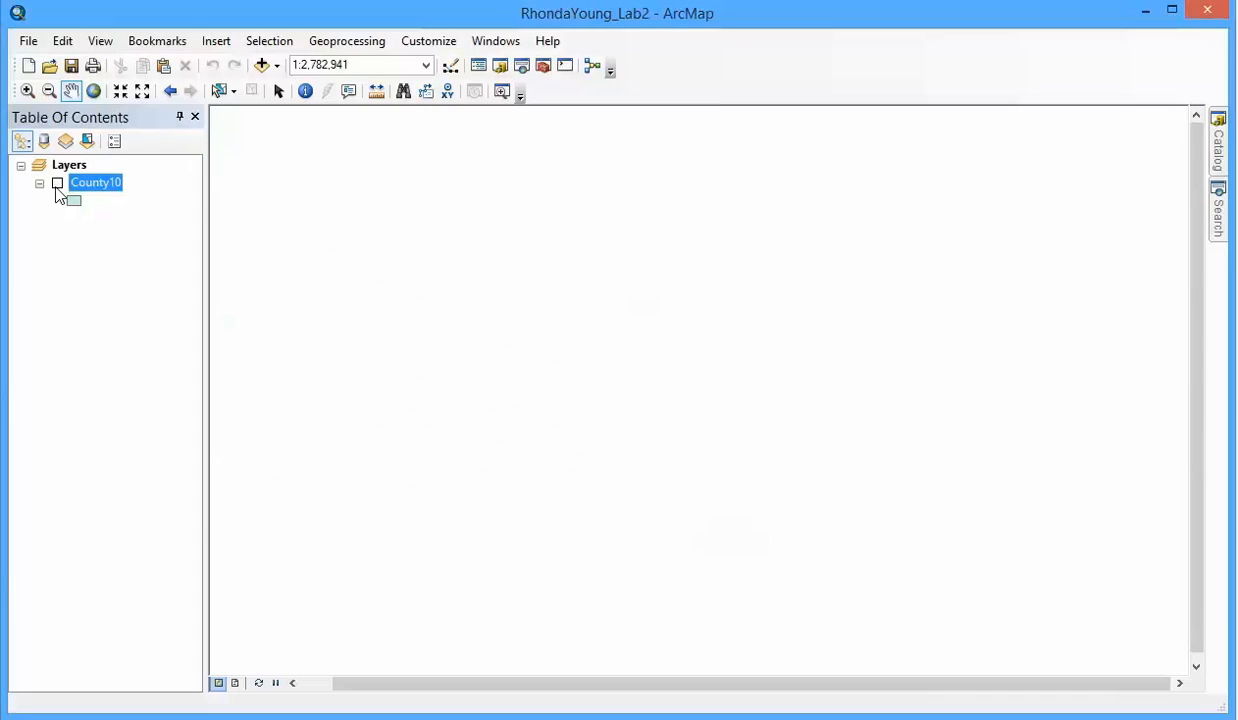
pyautogui.click(57, 184)
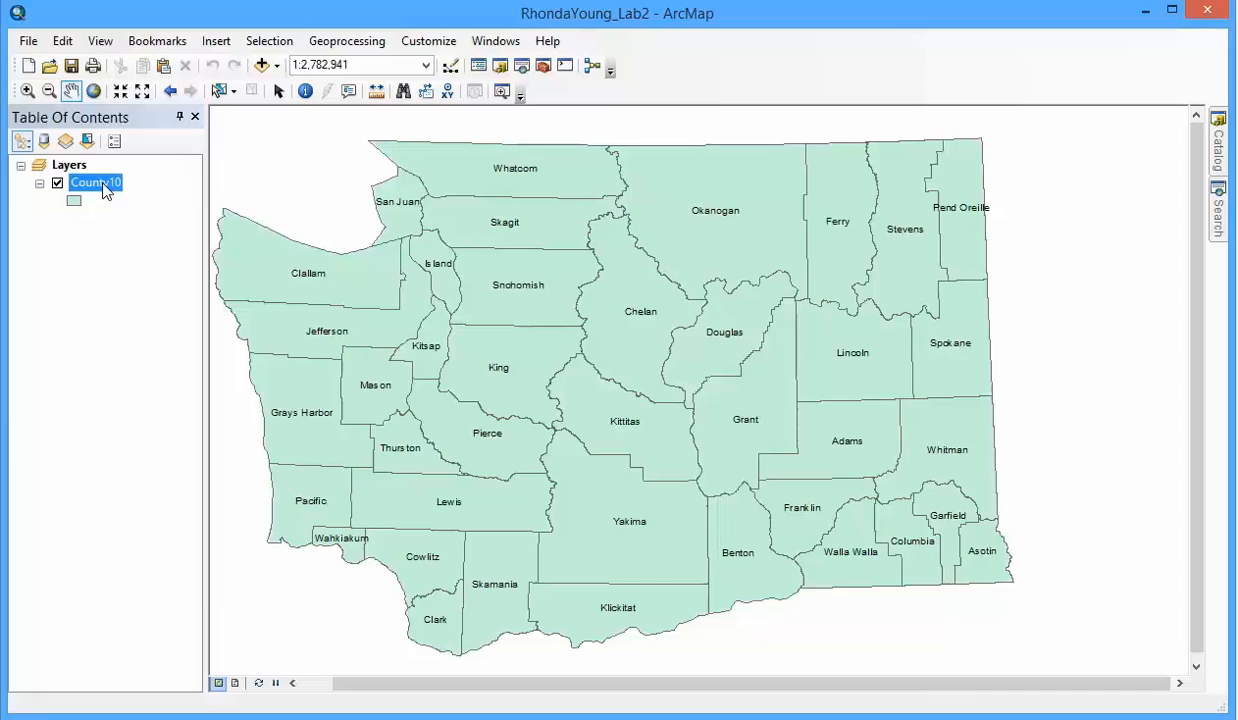
# Rename the County10 layer to "WA Counties" in its layer properties and apply the change
pyautogui.rightClick(105, 190)
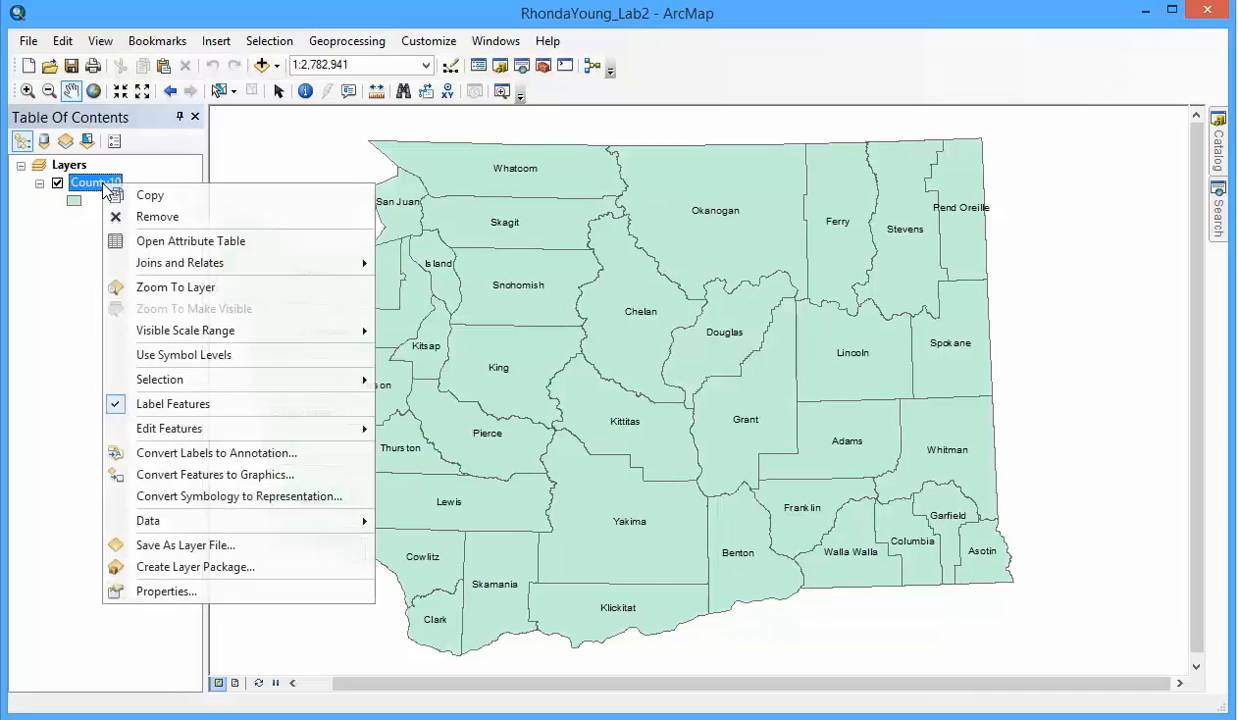
pyautogui.click(200, 591)
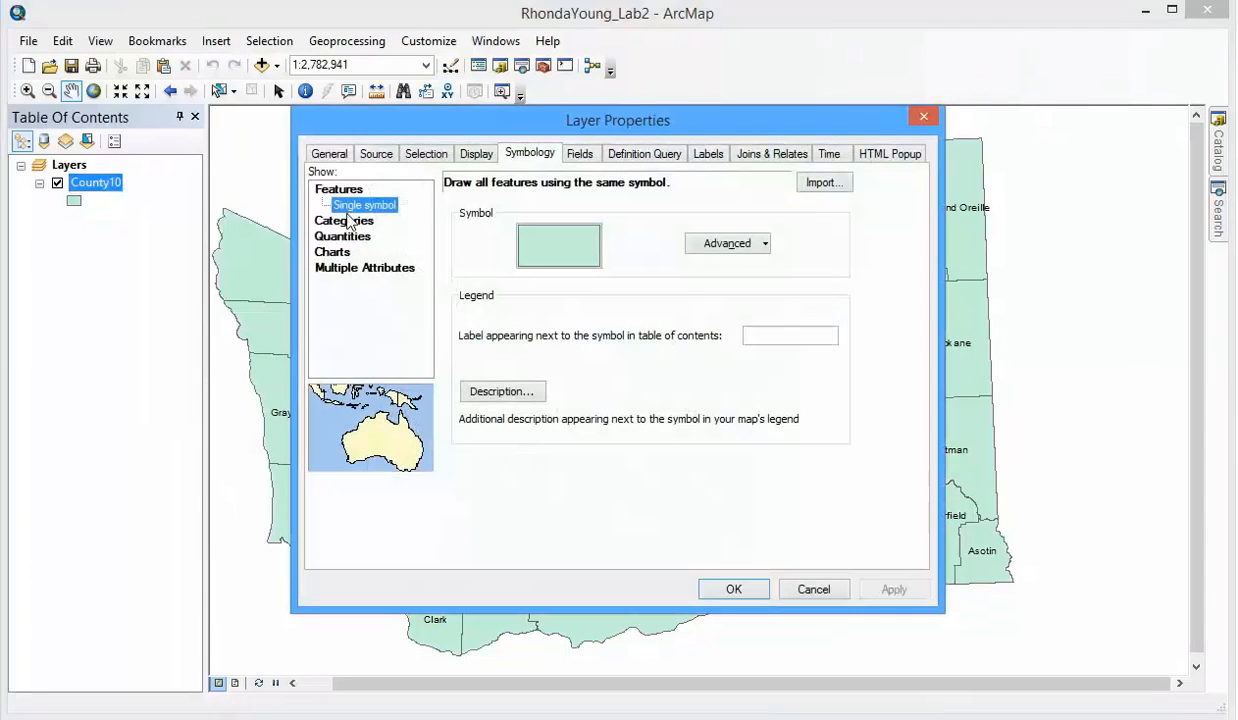
pyautogui.click(332, 155)
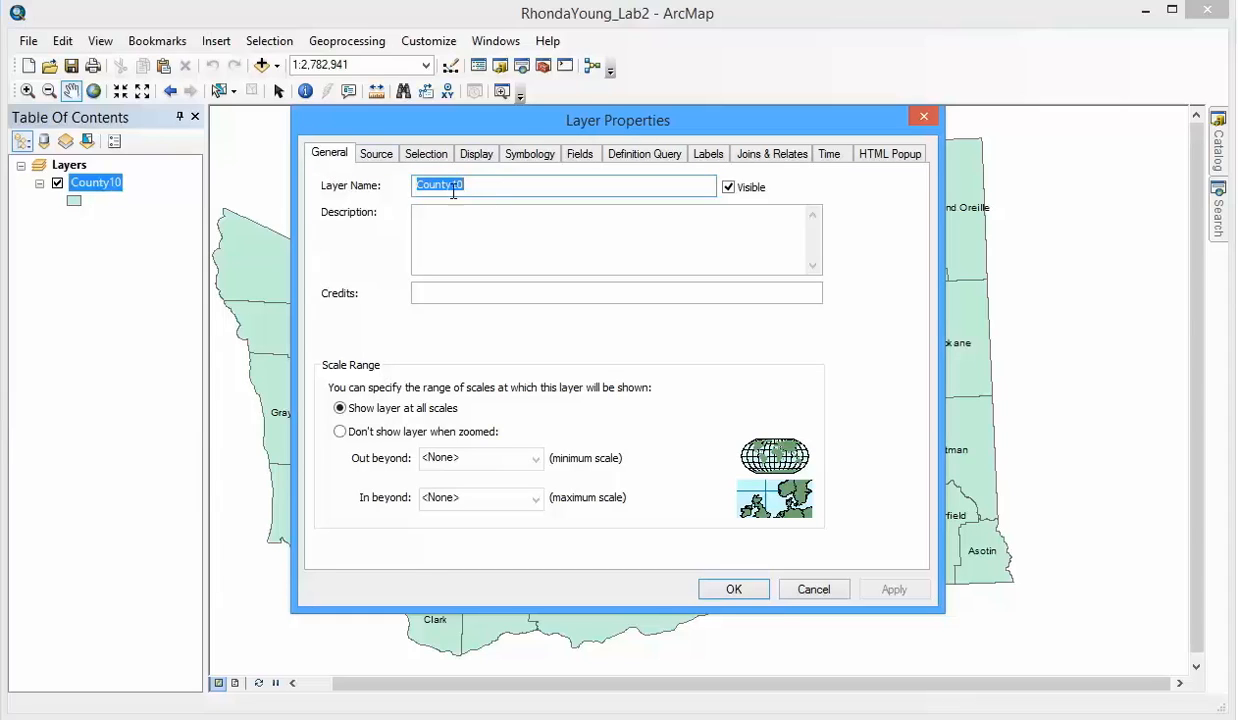
pyautogui.moveTo(497, 187); pyautogui.dragTo(380, 192)
pyautogui.write('Counties')
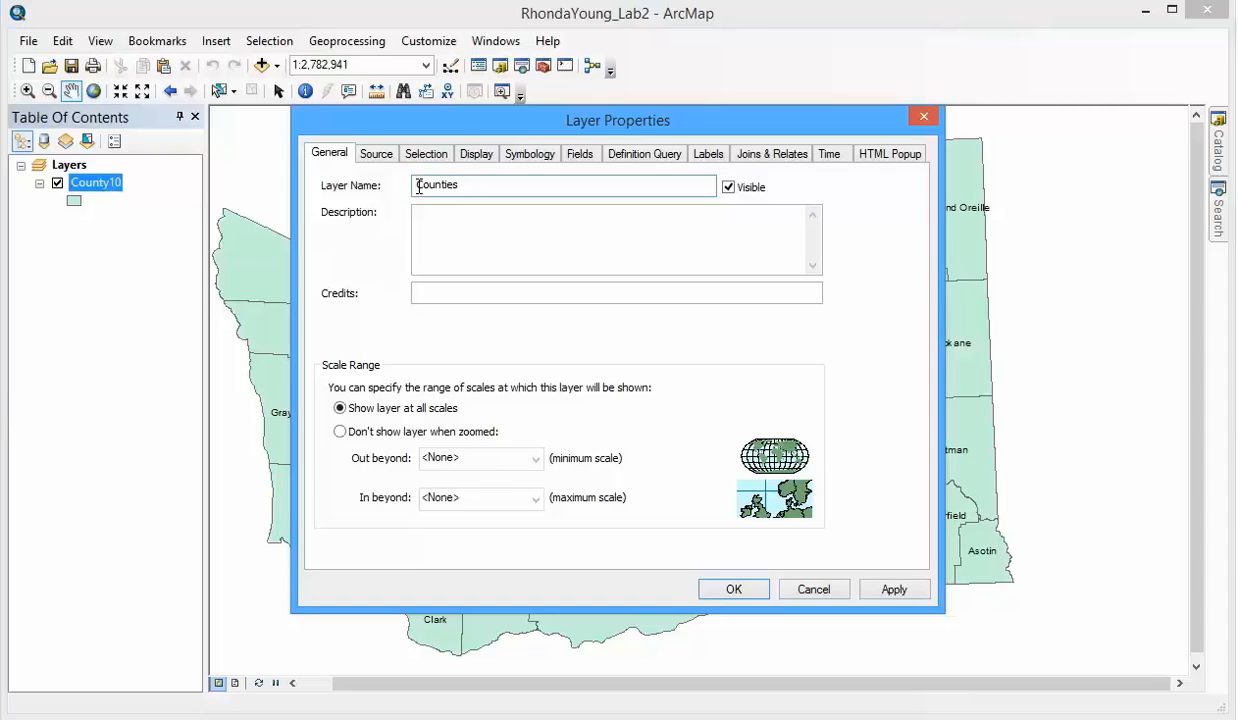
pyautogui.click(418, 187)
pyautogui.write('WA')
pyautogui.click(893, 589)
pyautogui.click(731, 589)
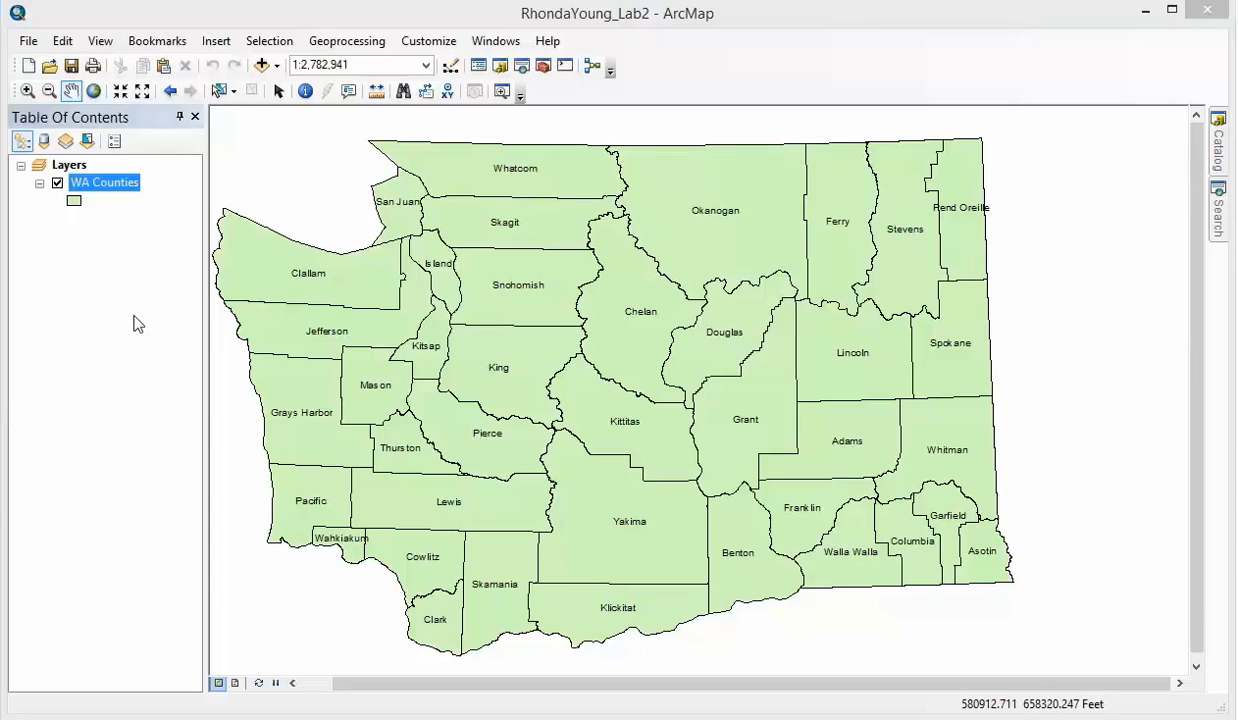
# Open the WA Counties attribute table, look through its columns as far as the population fields, and close it
pyautogui.rightClick(115, 190)
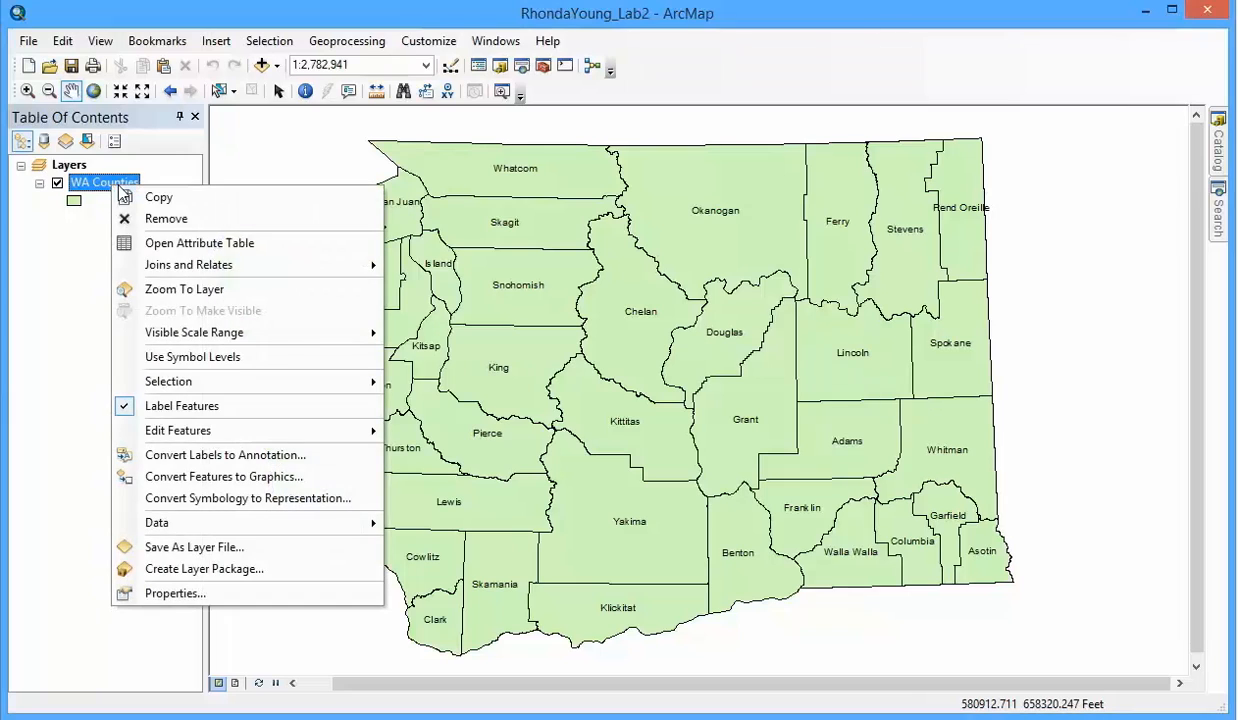
pyautogui.click(171, 236)
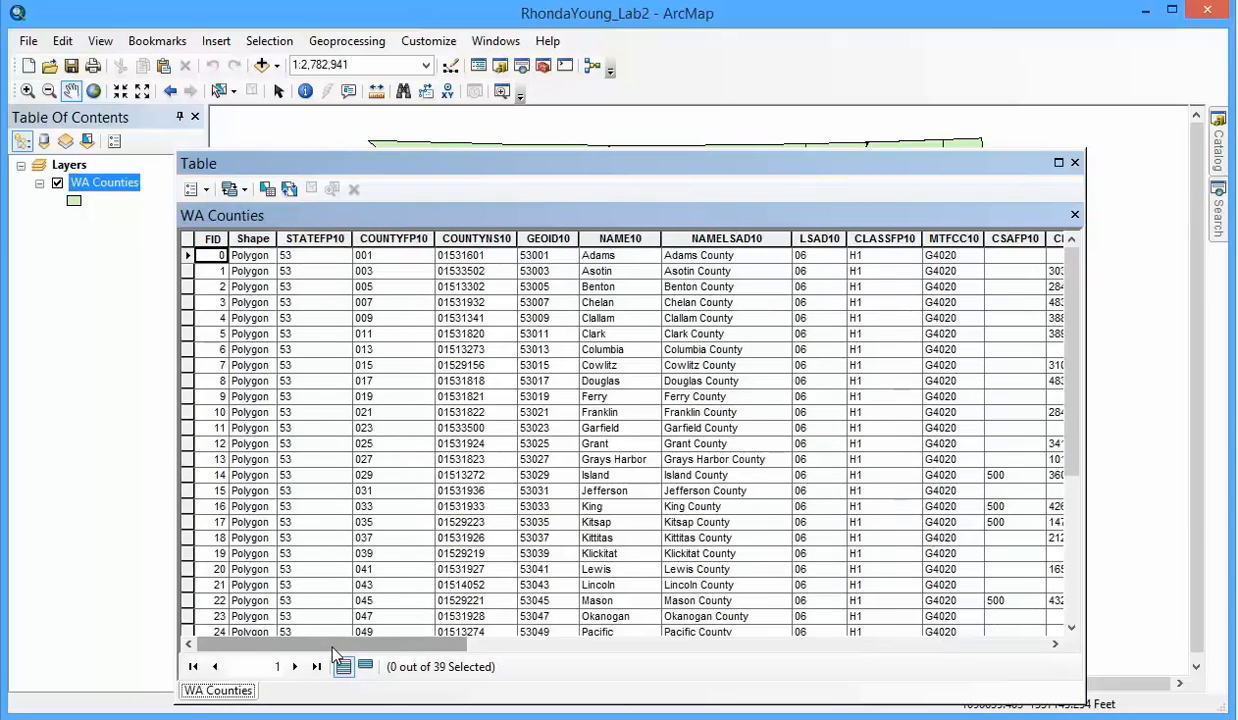
pyautogui.moveTo(333, 652)
pyautogui.mouseDown()
pyautogui.moveTo(442, 652)
pyautogui.moveTo(304, 652)
pyautogui.moveTo(388, 646)
pyautogui.moveTo(704, 697)
pyautogui.moveTo(900, 688)
pyautogui.moveTo(613, 672)
pyautogui.moveTo(522, 645)
pyautogui.moveTo(355, 648)
pyautogui.moveTo(901, 643)
pyautogui.moveTo(926, 657)
pyautogui.moveTo(326, 660)
pyautogui.mouseUp()
pyautogui.moveTo(395, 652); pyautogui.dragTo(668, 665)
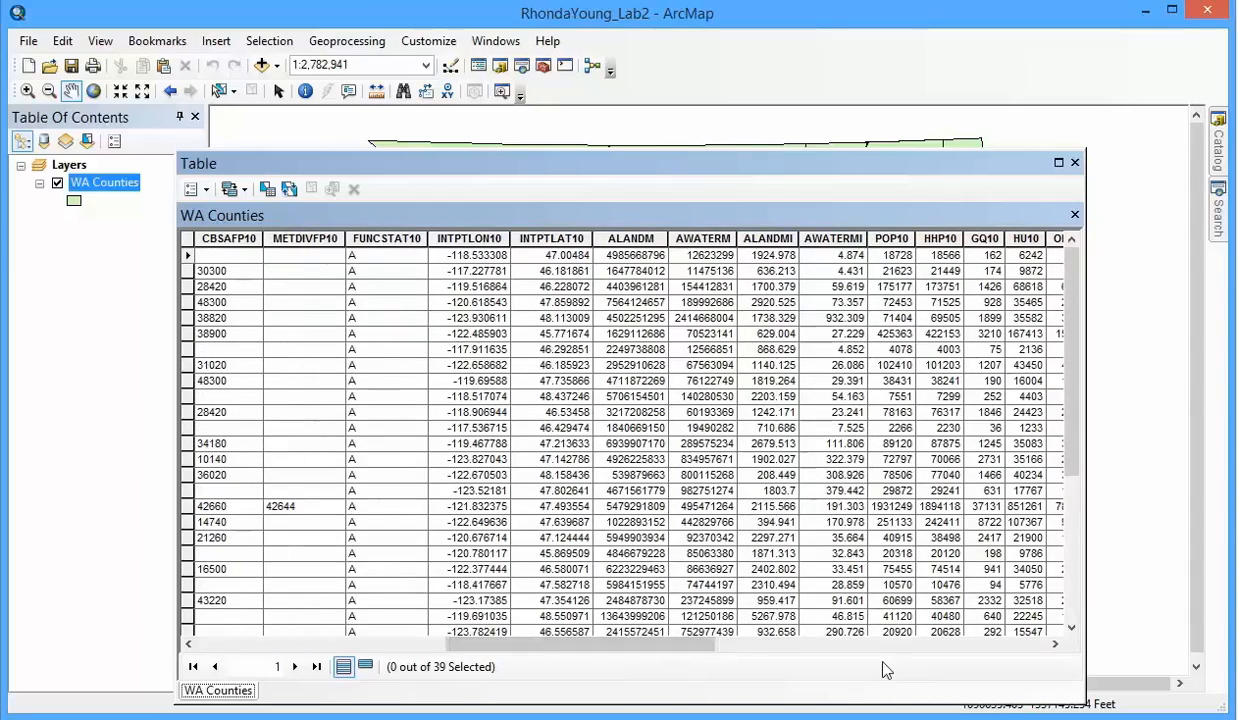
pyautogui.click(1074, 163)
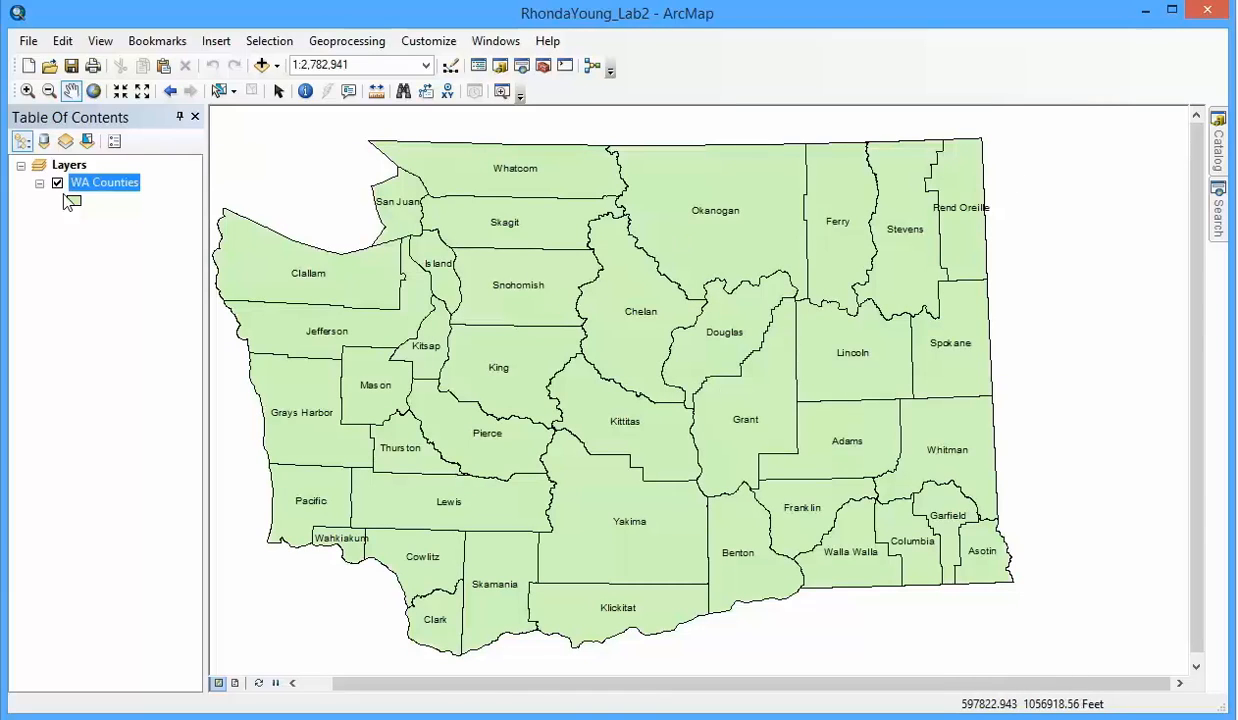
# Switch the WA Counties layer's symbology to quantities drawn with graduated colors
pyautogui.rightClick(104, 186)
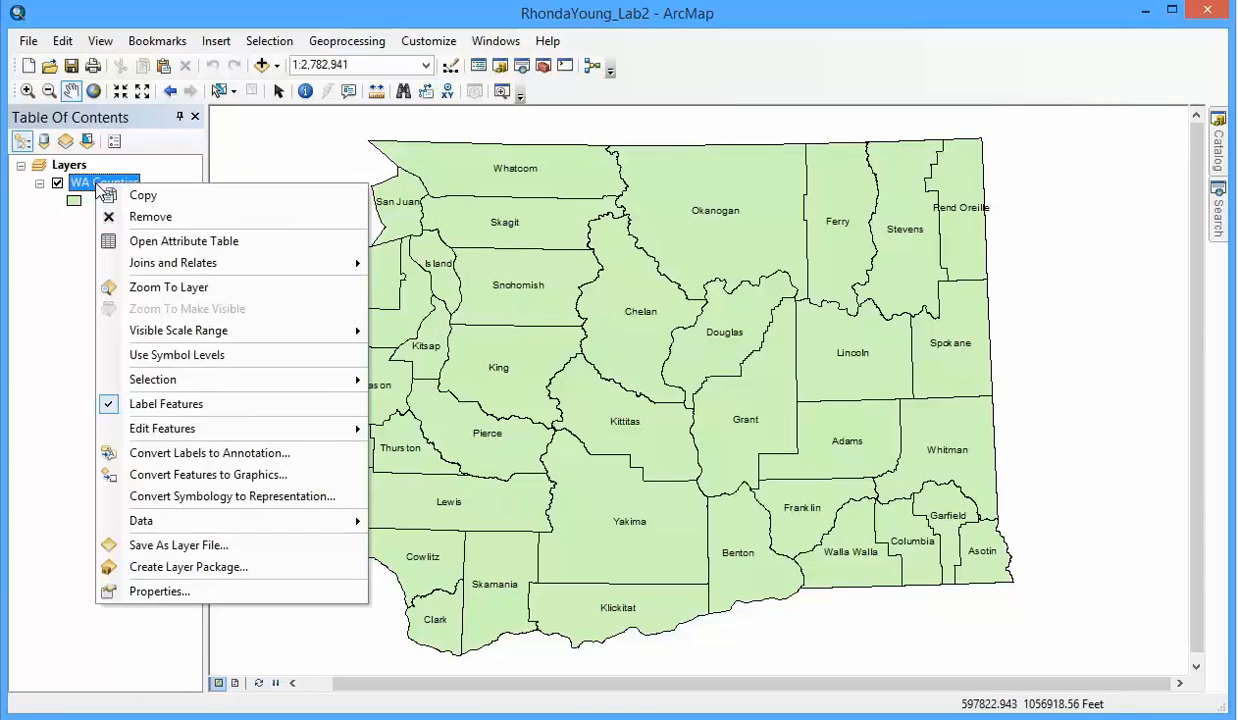
pyautogui.click(164, 589)
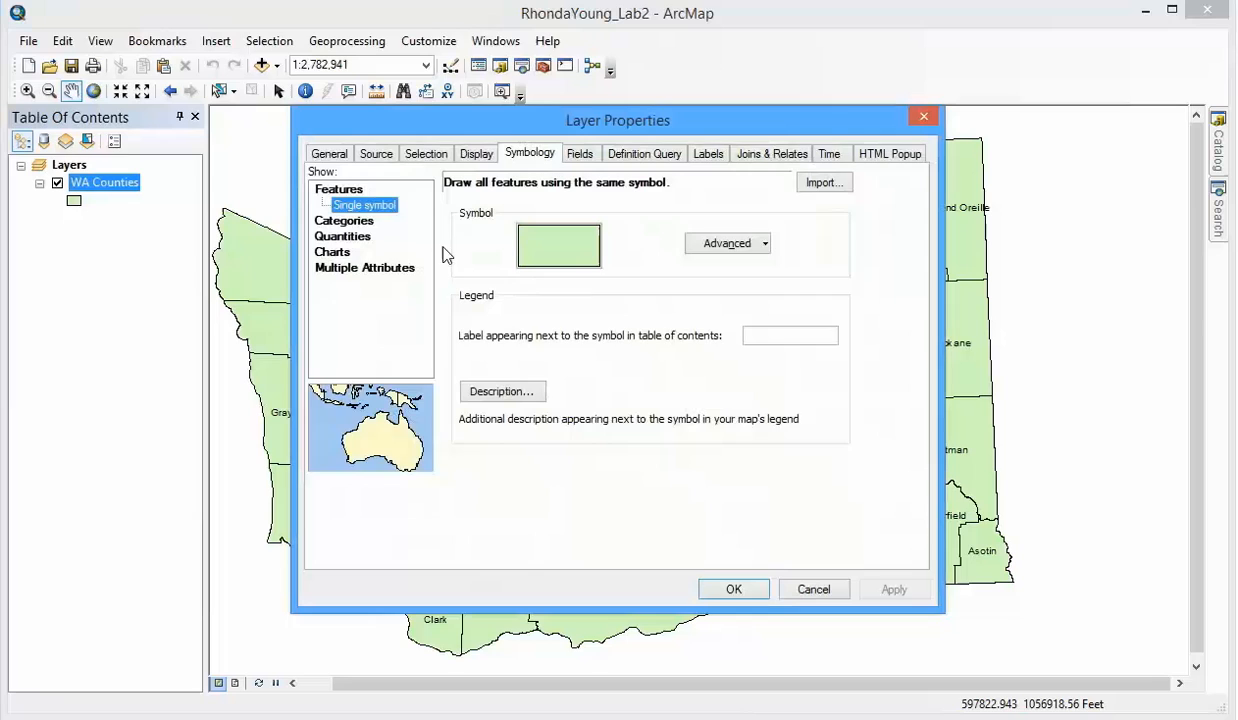
pyautogui.click(328, 155)
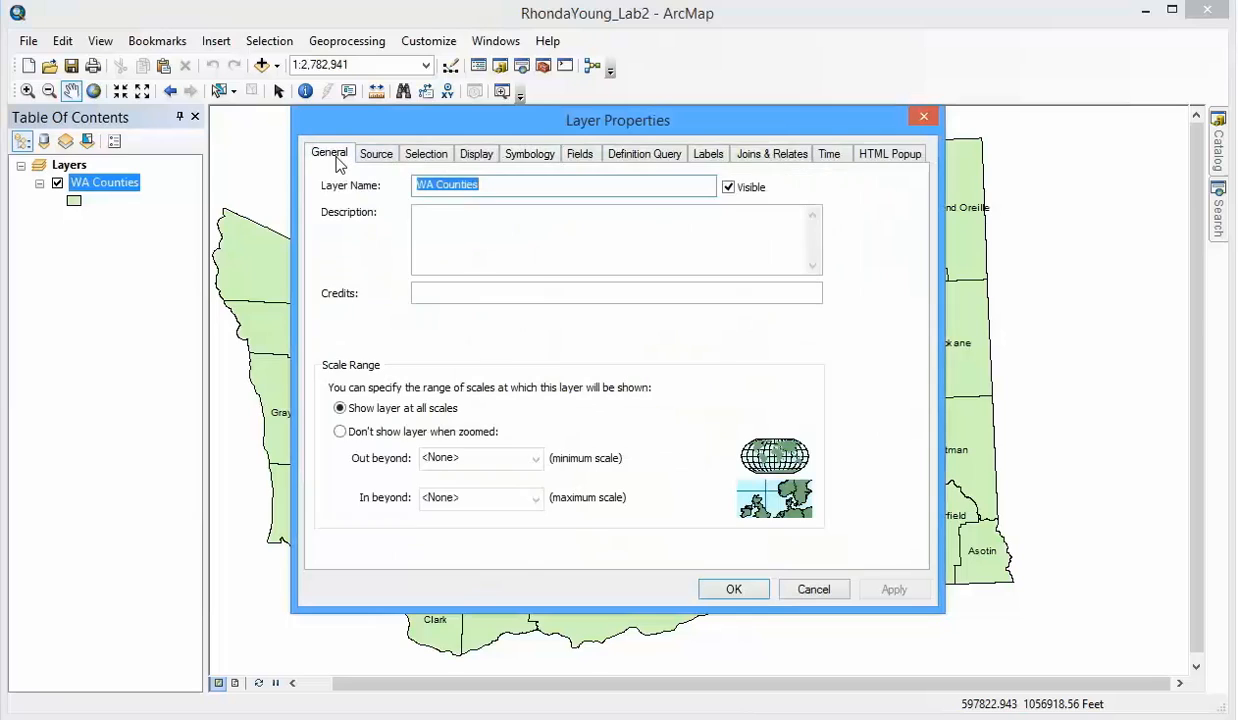
pyautogui.click(544, 162)
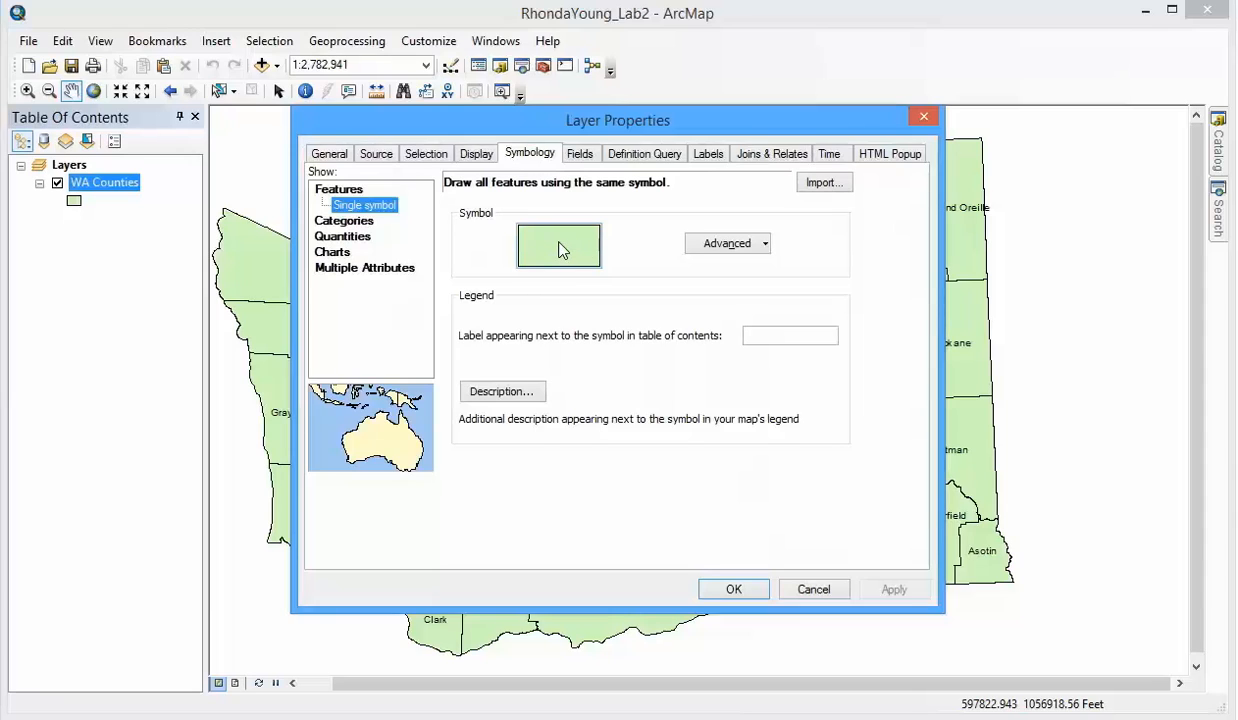
pyautogui.click(354, 219)
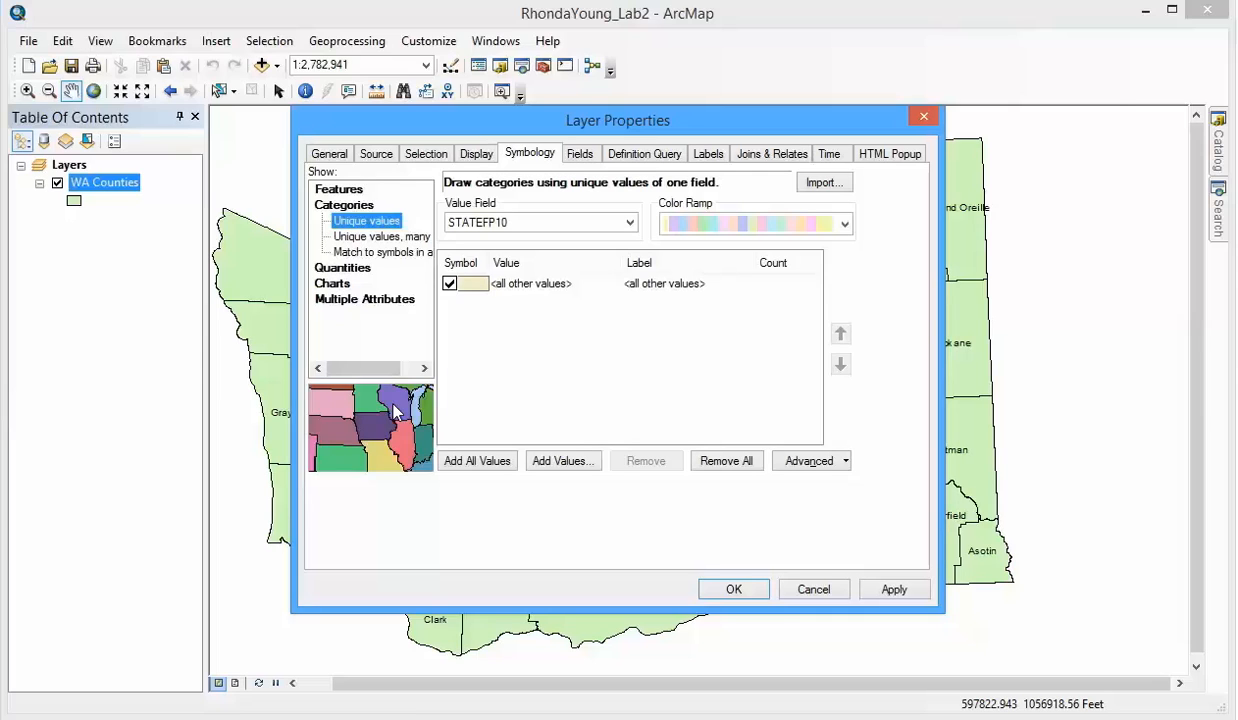
pyautogui.click(338, 268)
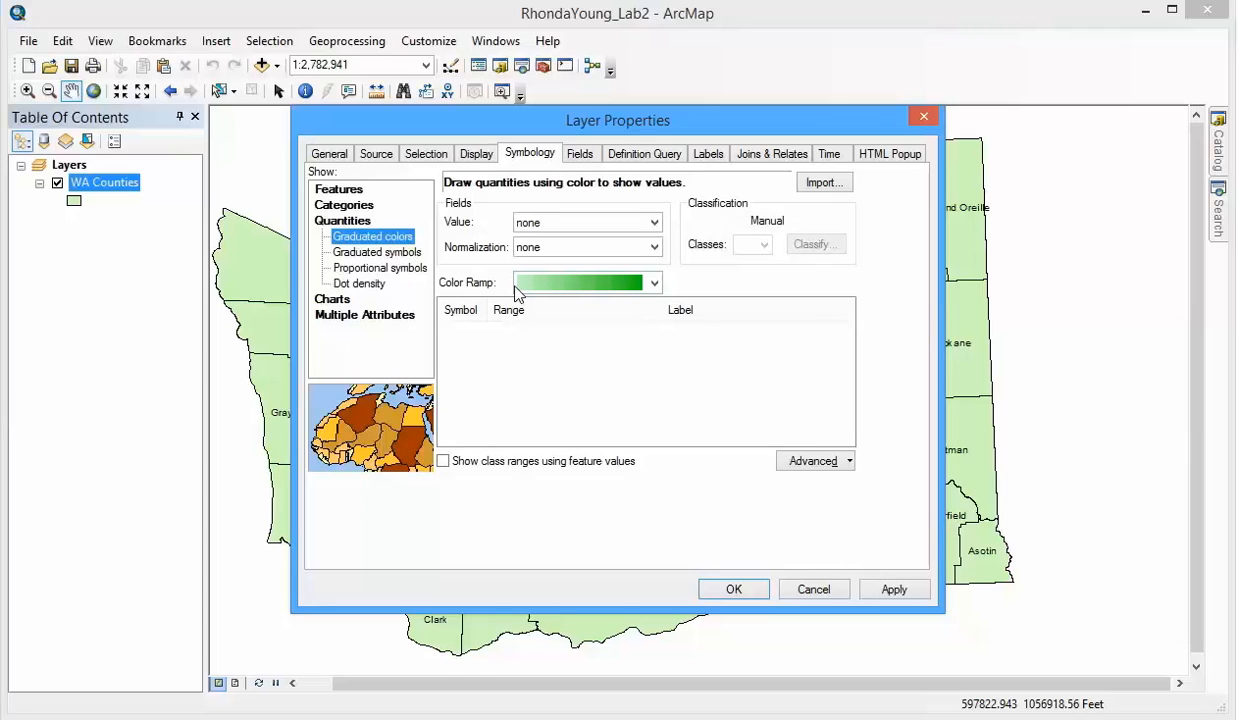
pyautogui.click(655, 284)
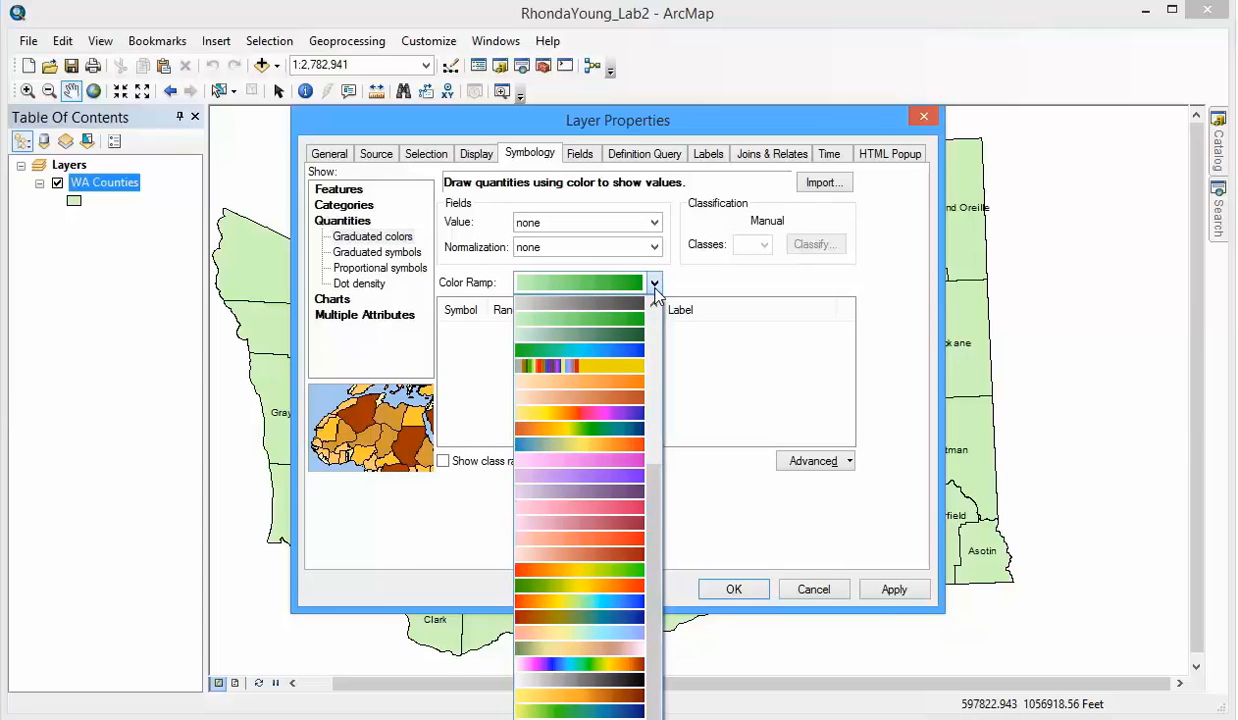
pyautogui.click(655, 288)
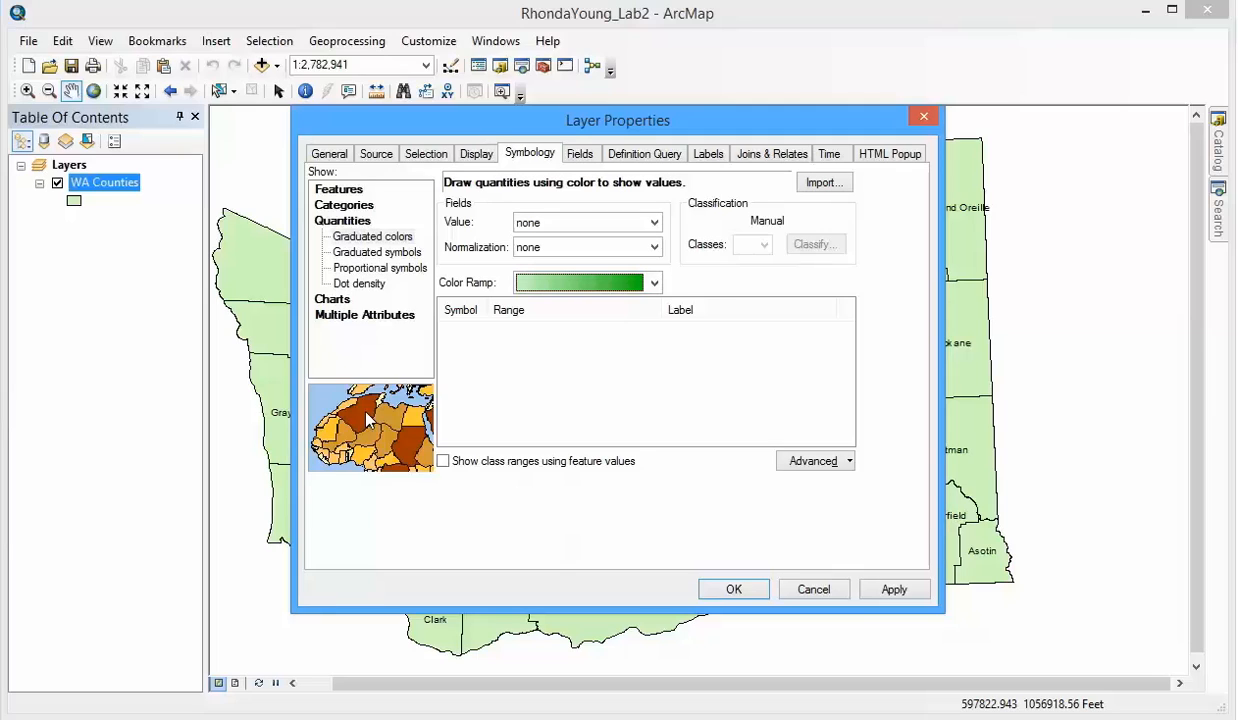
# Choose POP10 as the value field for the graduated colors
pyautogui.click(654, 226)
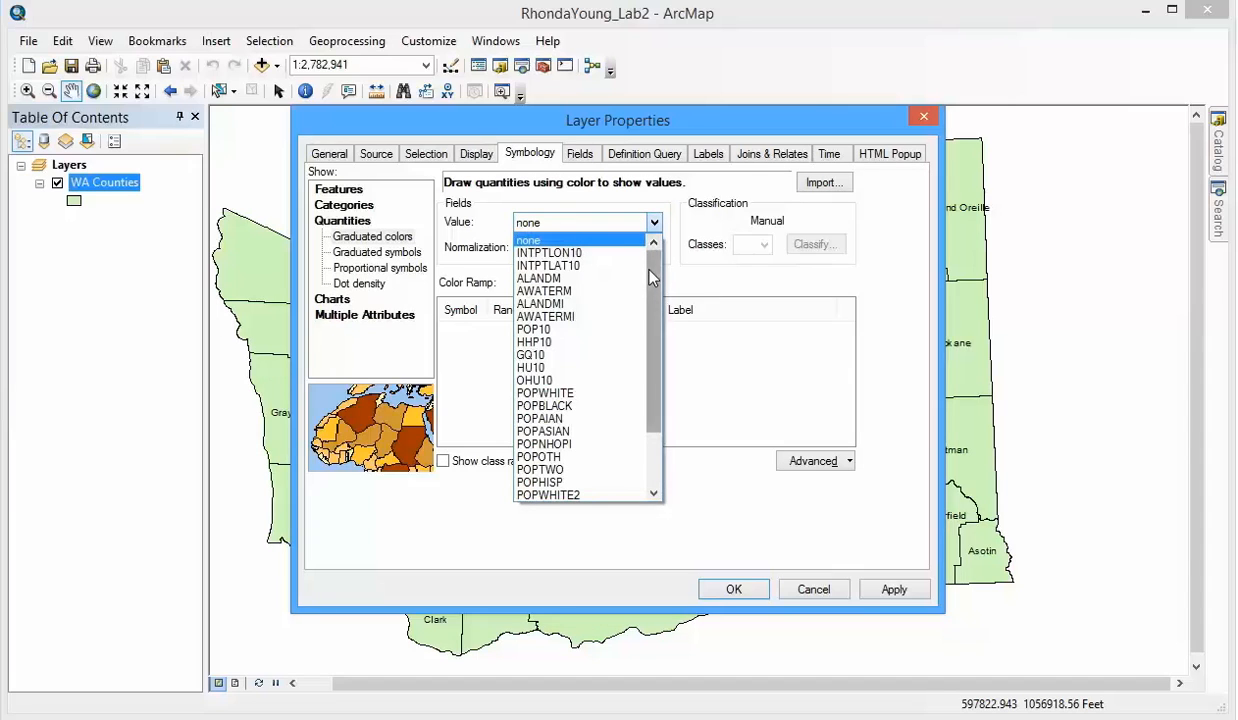
pyautogui.scroll(-2, 655, 340)
pyautogui.scroll(2, 623, 270)
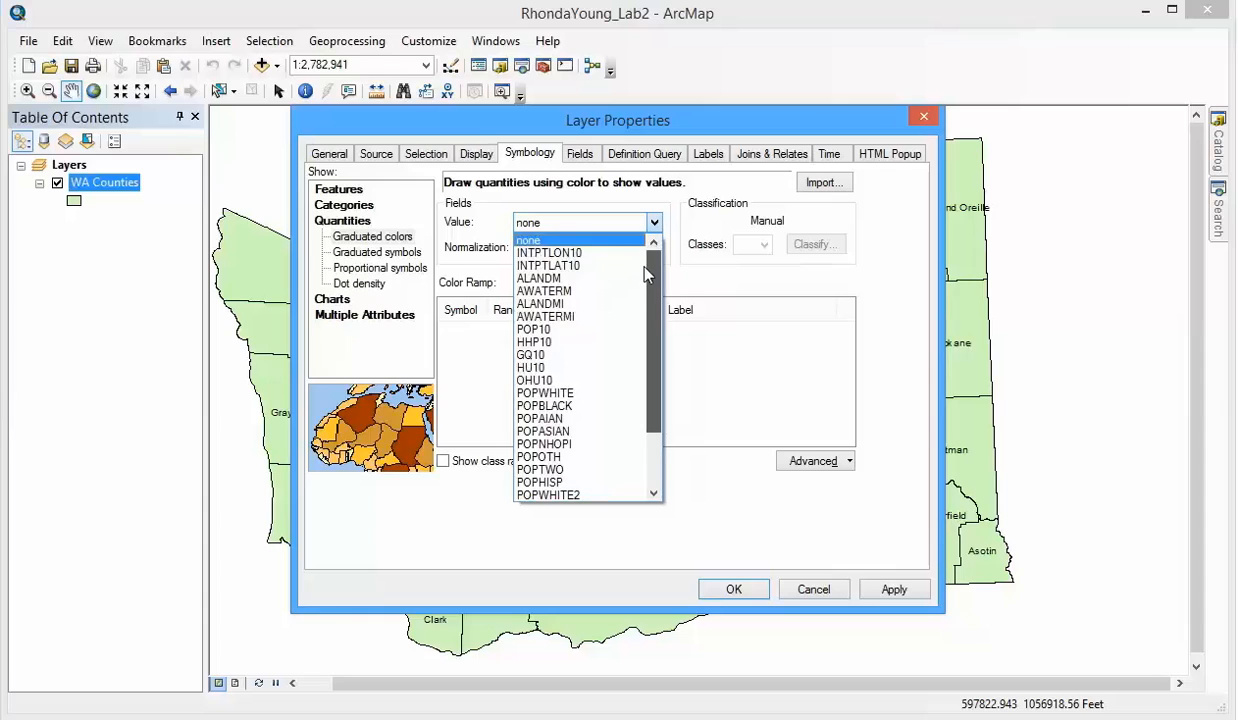
pyautogui.scroll(-2, 630, 331)
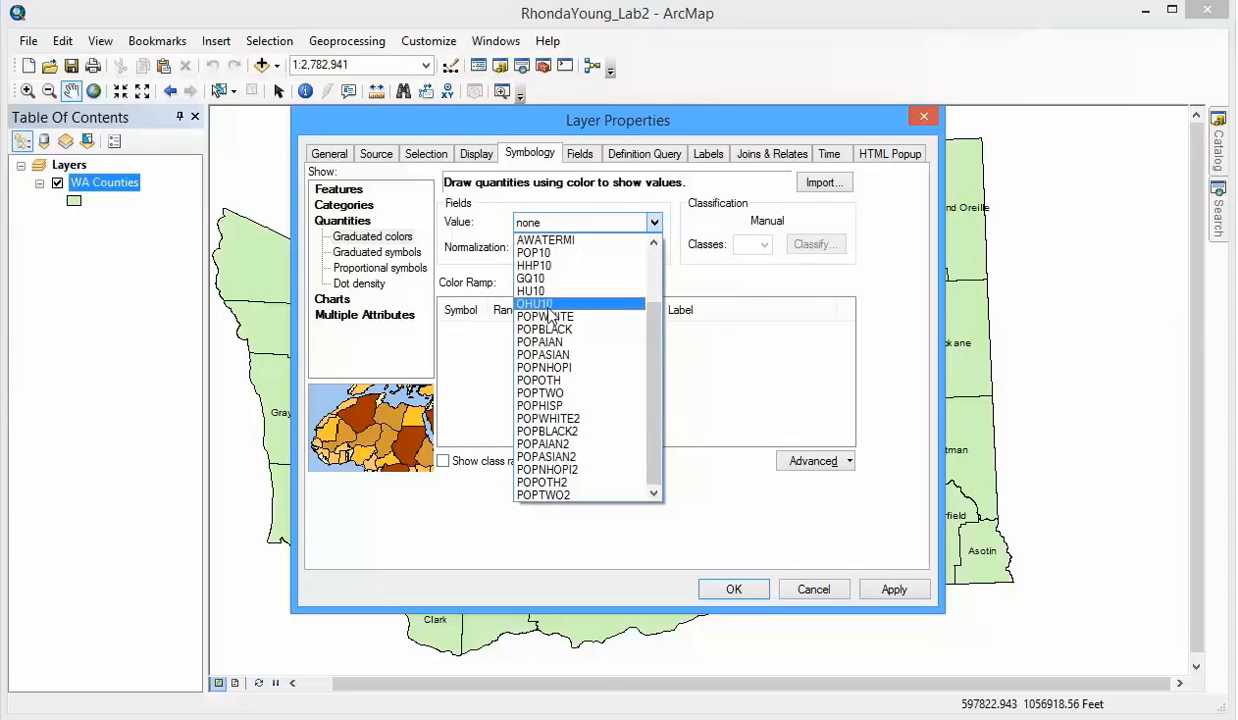
pyautogui.click(533, 253)
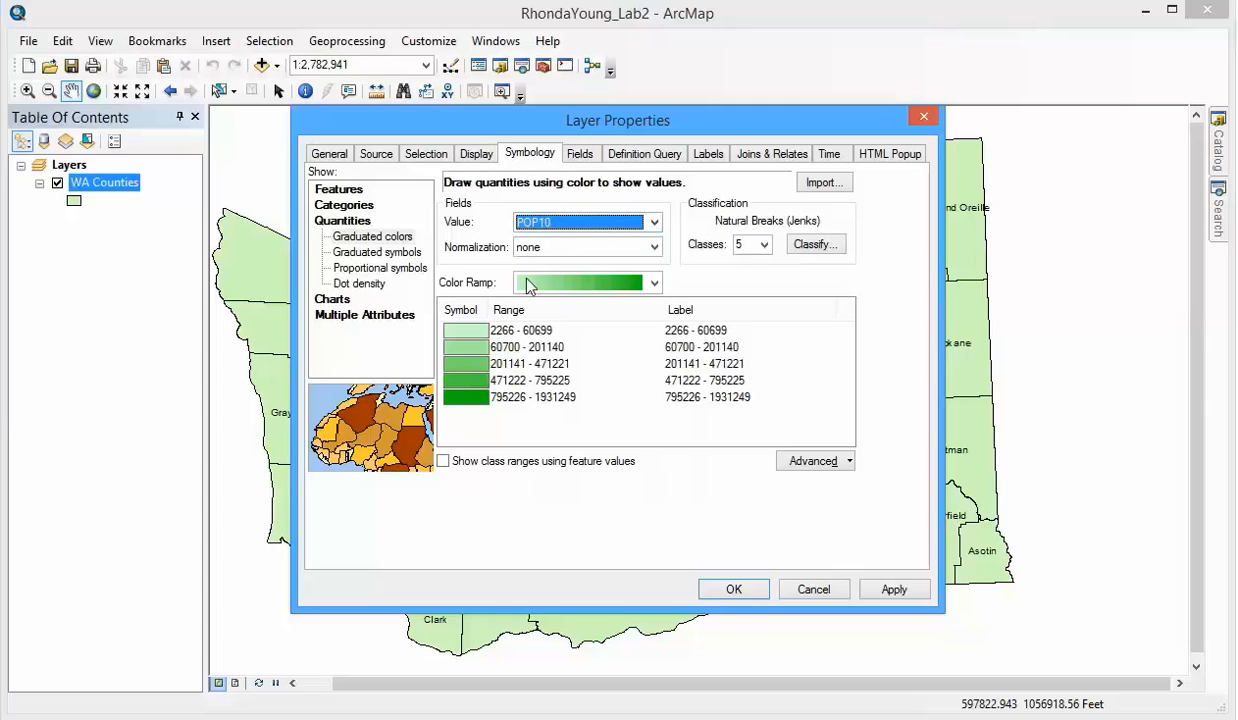
# Apply the yellow-green-to-dark-blue color ramp to the population classes
pyautogui.click(654, 283)
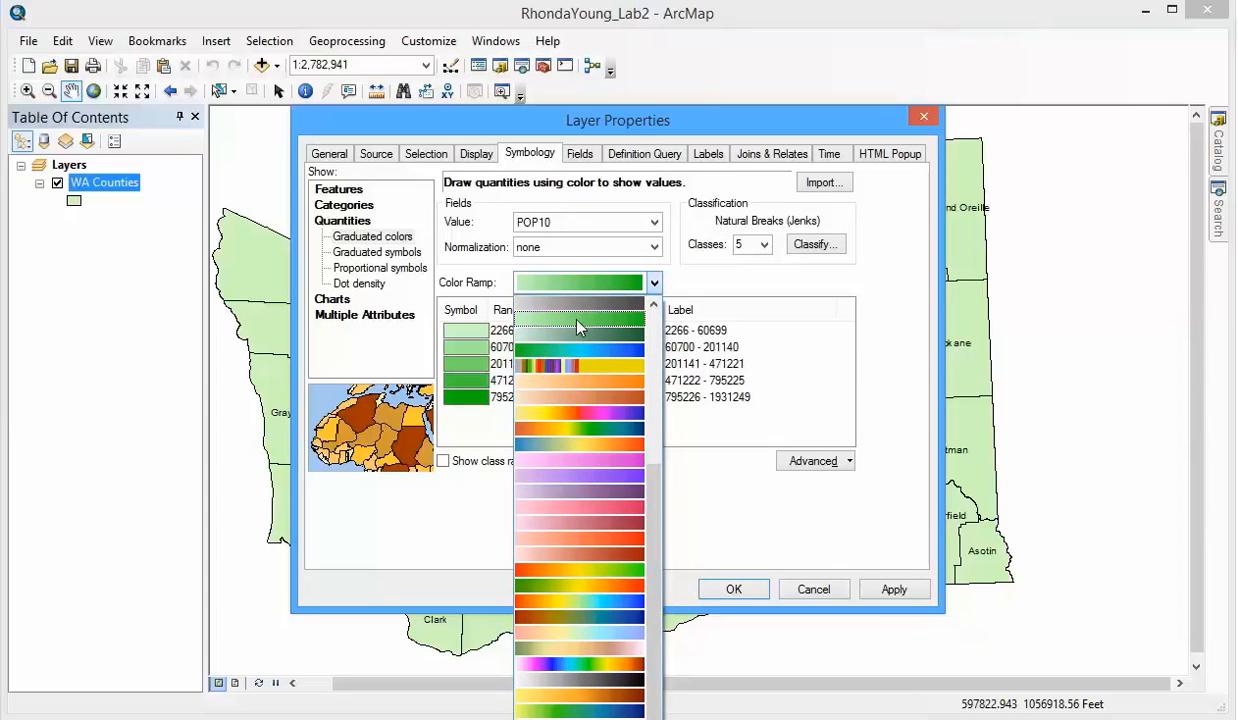
pyautogui.click(578, 327)
pyautogui.click(653, 283)
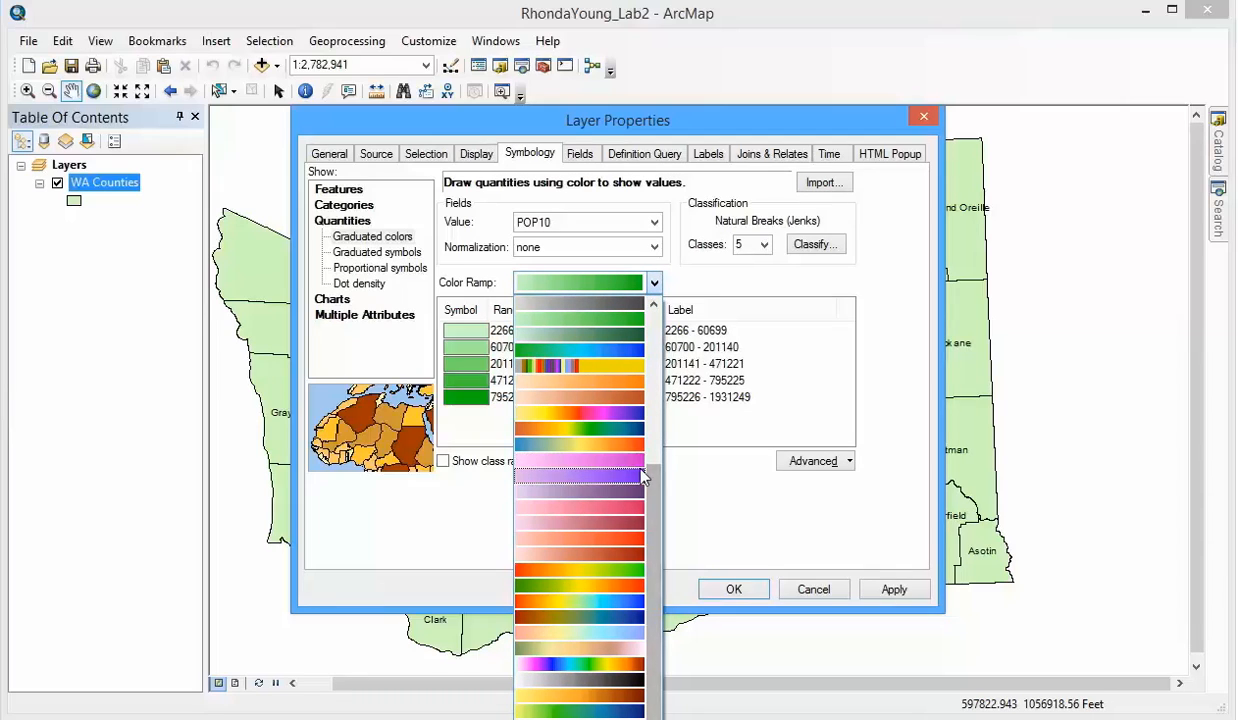
pyautogui.click(568, 710)
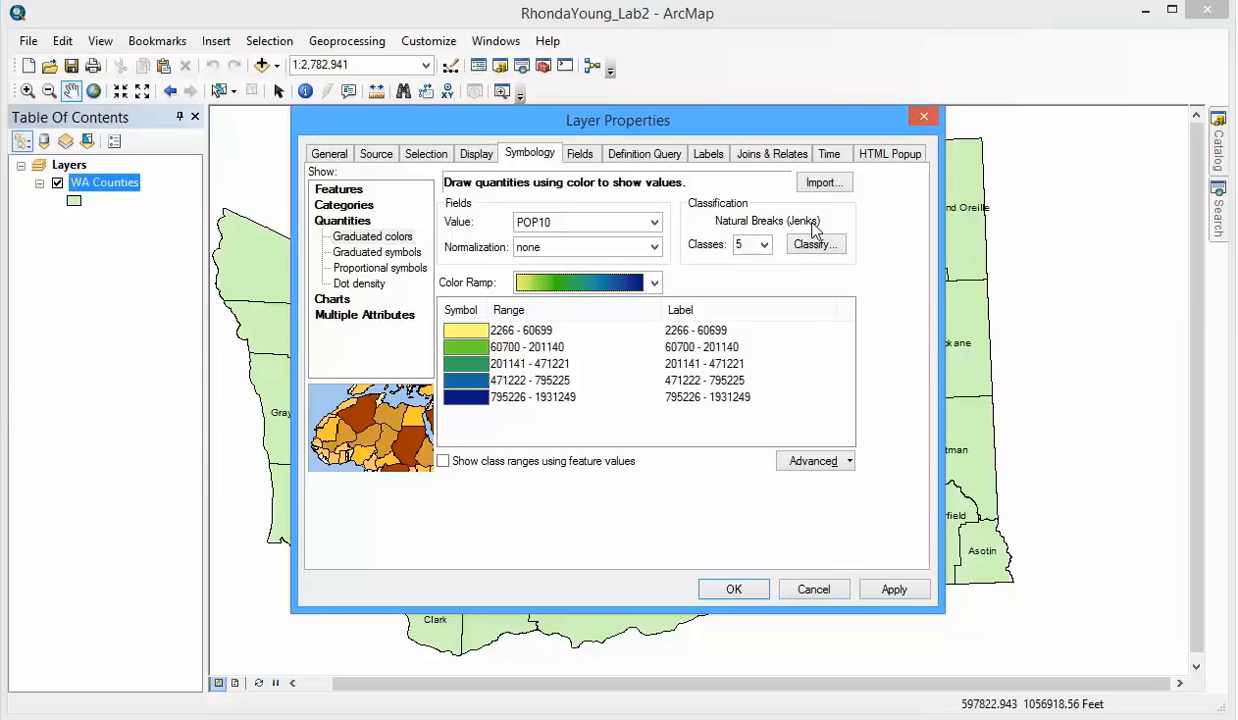
# Review the available class counts and the classification method, statistics and break values, keeping the current settings
pyautogui.click(766, 246)
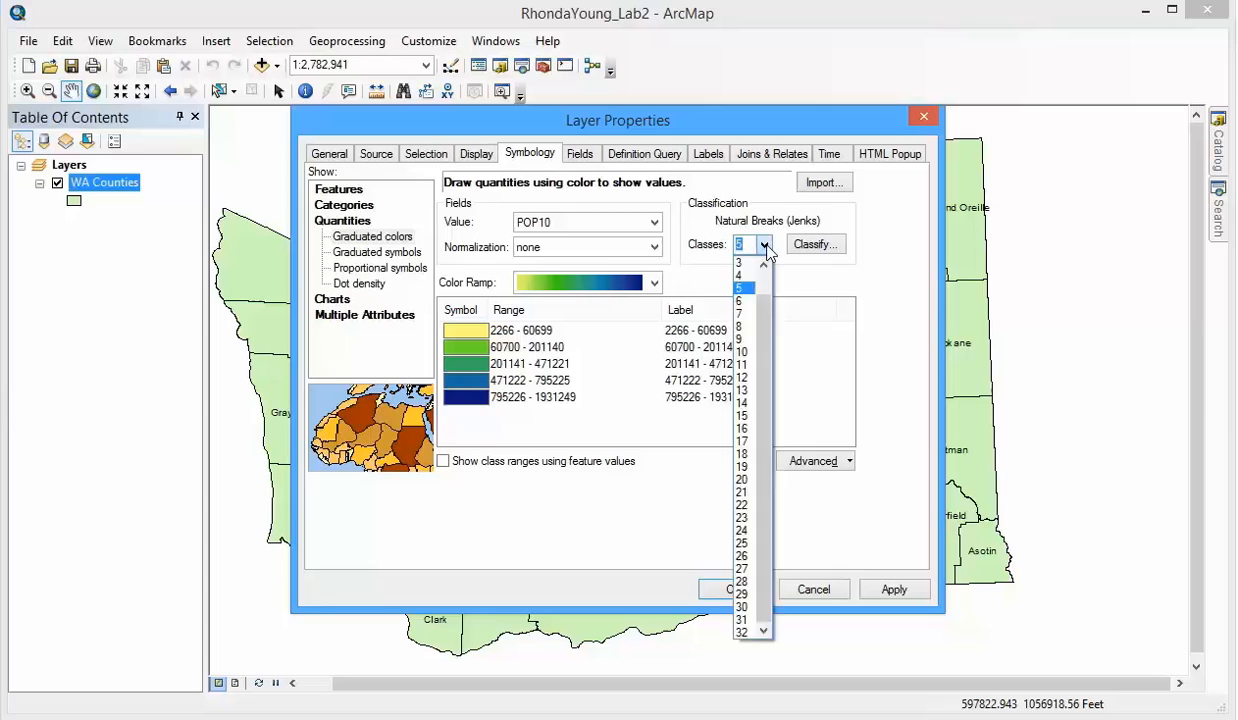
pyautogui.click(766, 246)
pyautogui.click(766, 246)
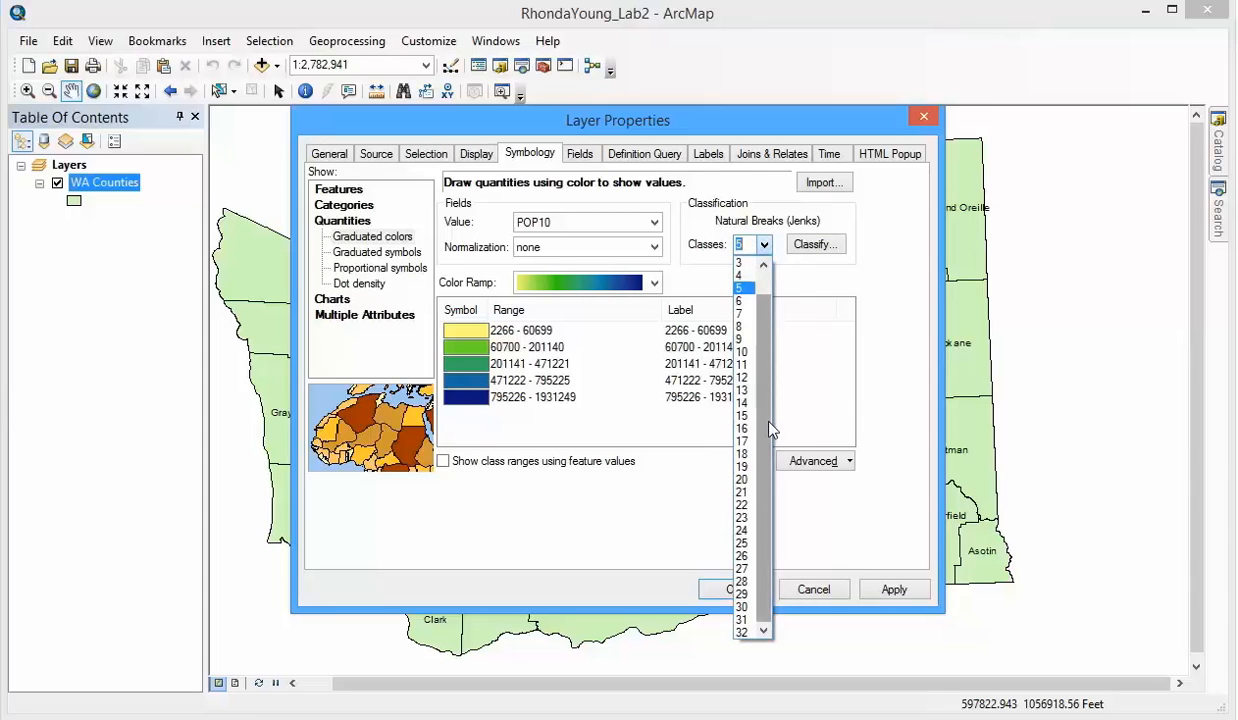
pyautogui.click(766, 246)
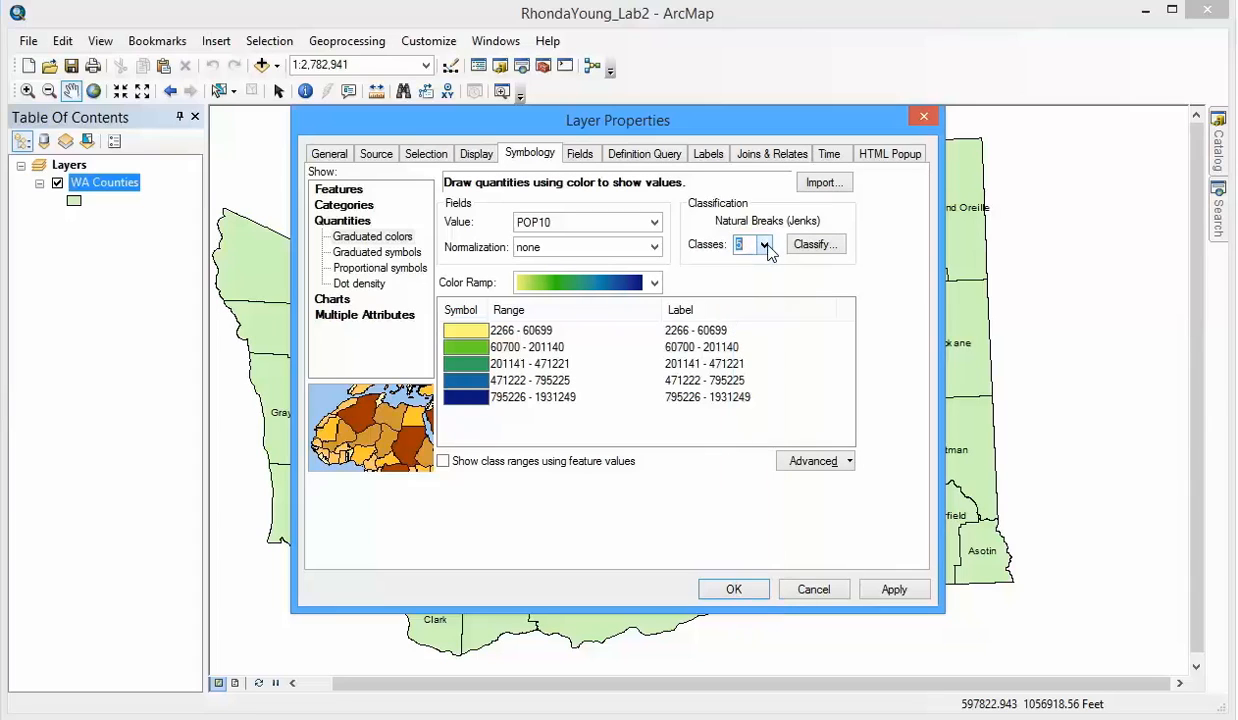
pyautogui.click(815, 244)
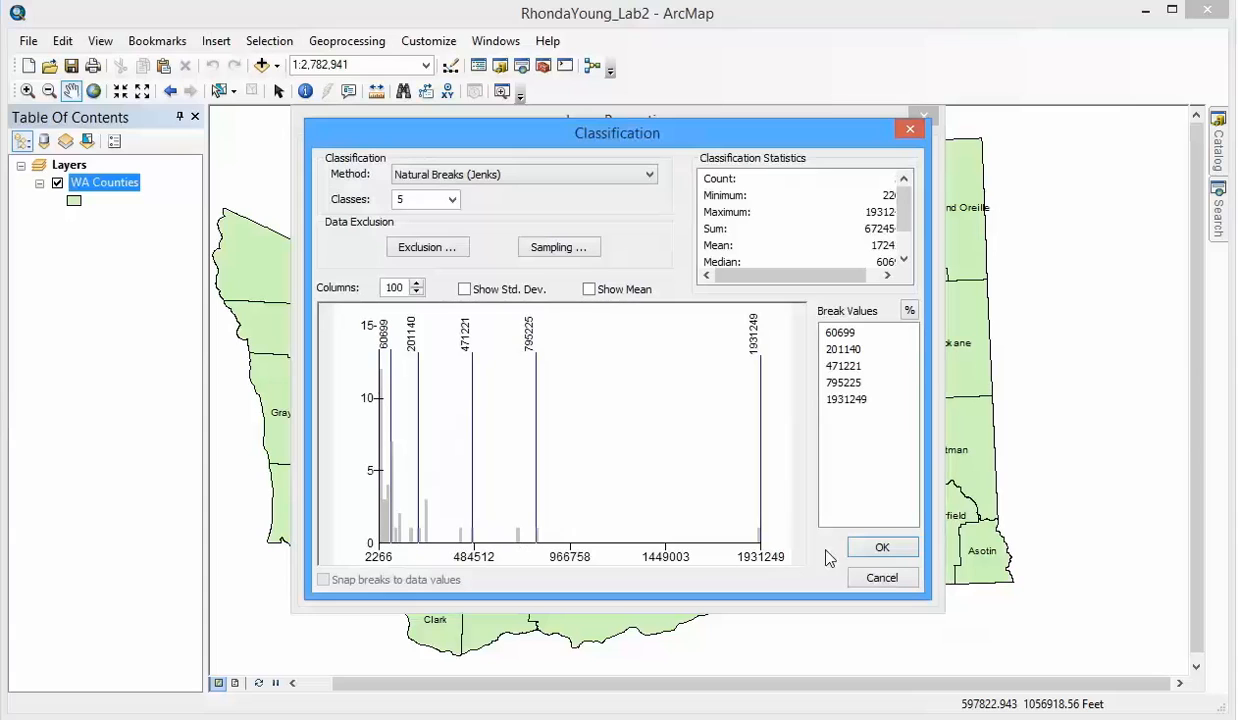
pyautogui.click(882, 548)
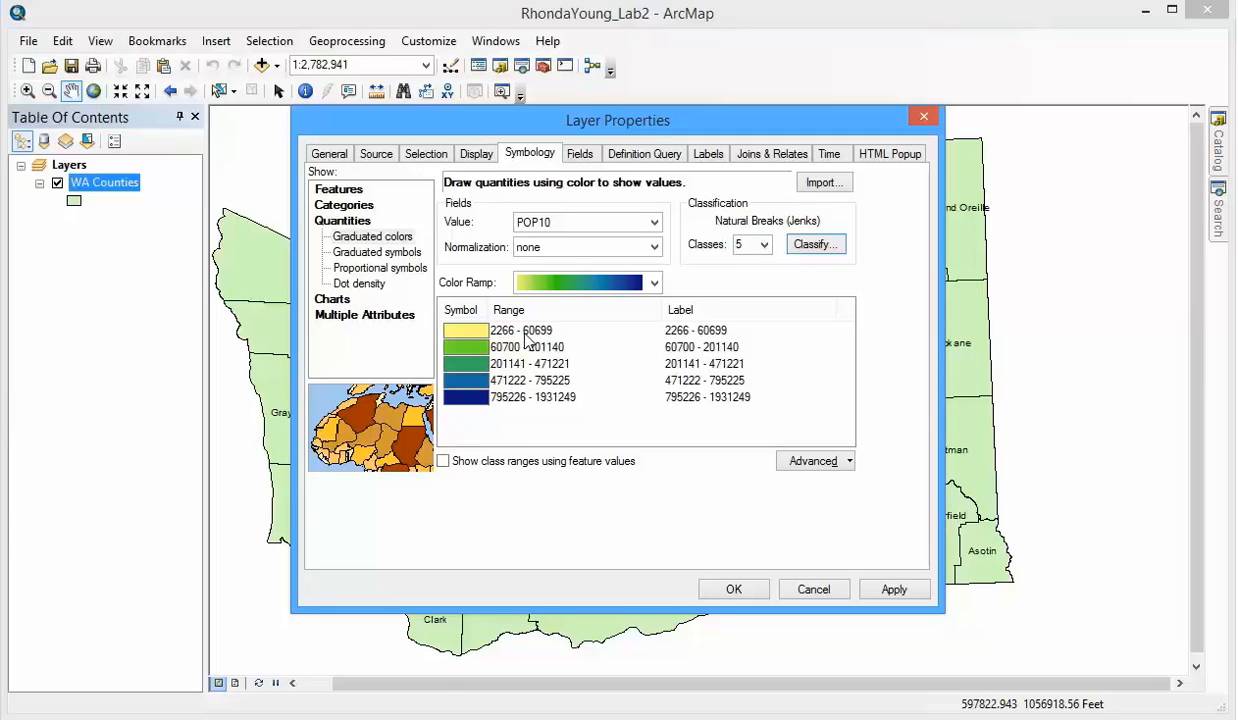
# Set the upper limits of the first two population classes to 10000 and 100000
pyautogui.click(545, 334)
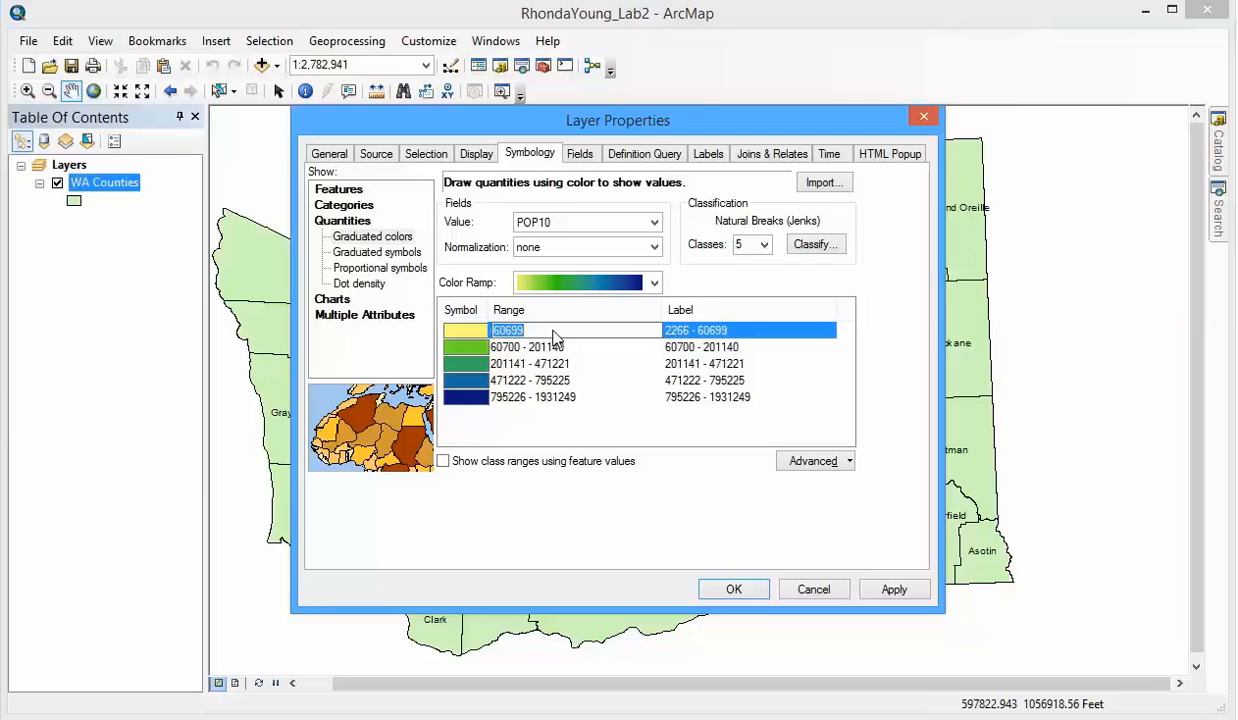
pyautogui.write('10000')
pyautogui.press('Return')
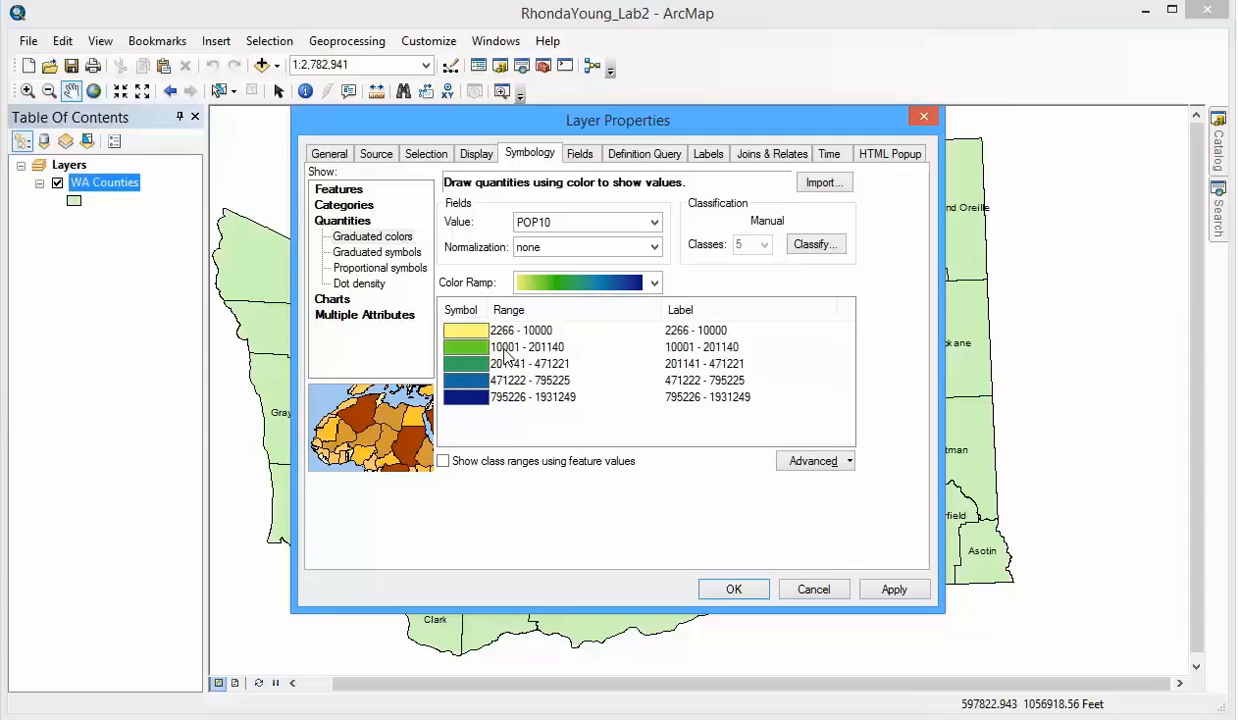
pyautogui.click(550, 349)
pyautogui.click(550, 350)
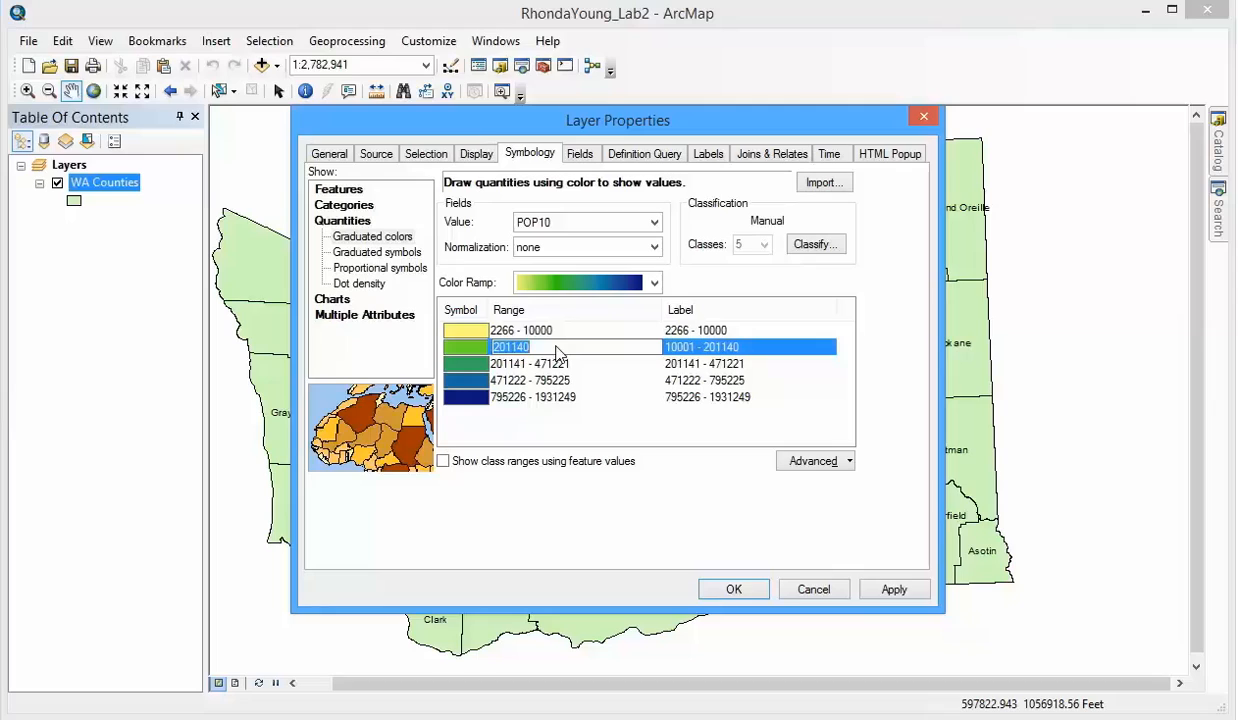
pyautogui.write('100000')
pyautogui.press('Return')
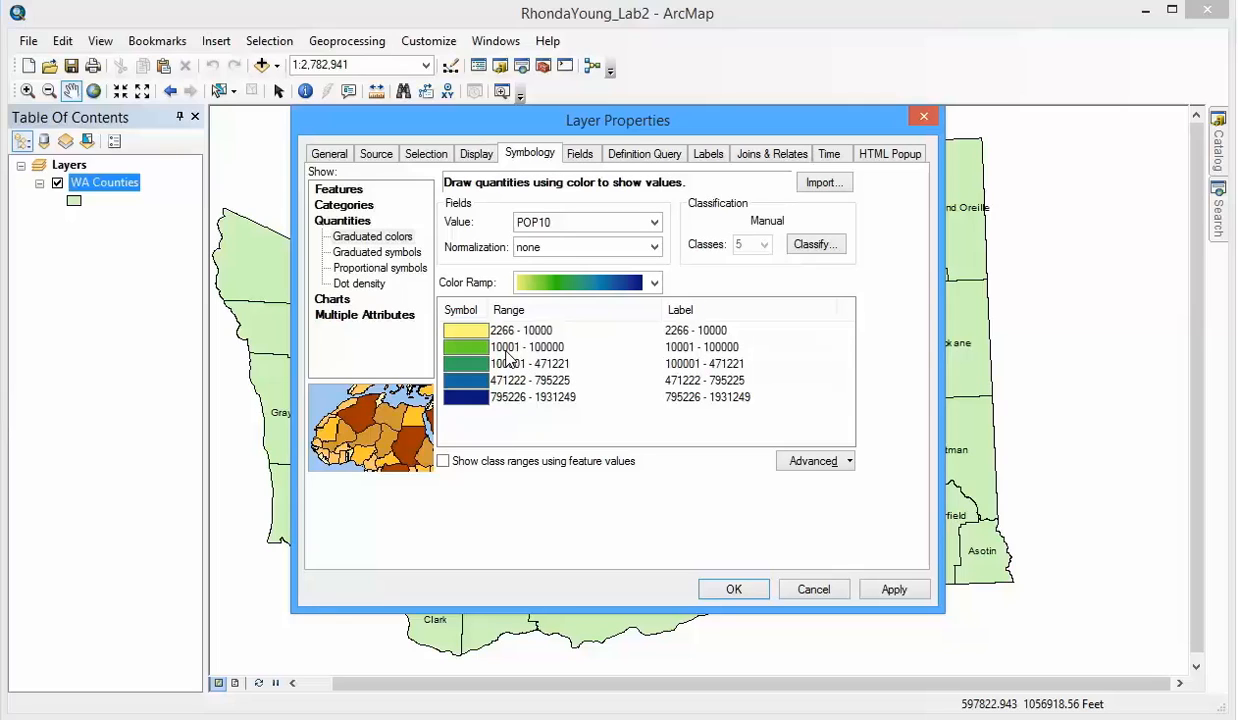
# Set the upper limits of the third and fourth population classes to 250000 and 500000
pyautogui.click(553, 363)
pyautogui.click(573, 366)
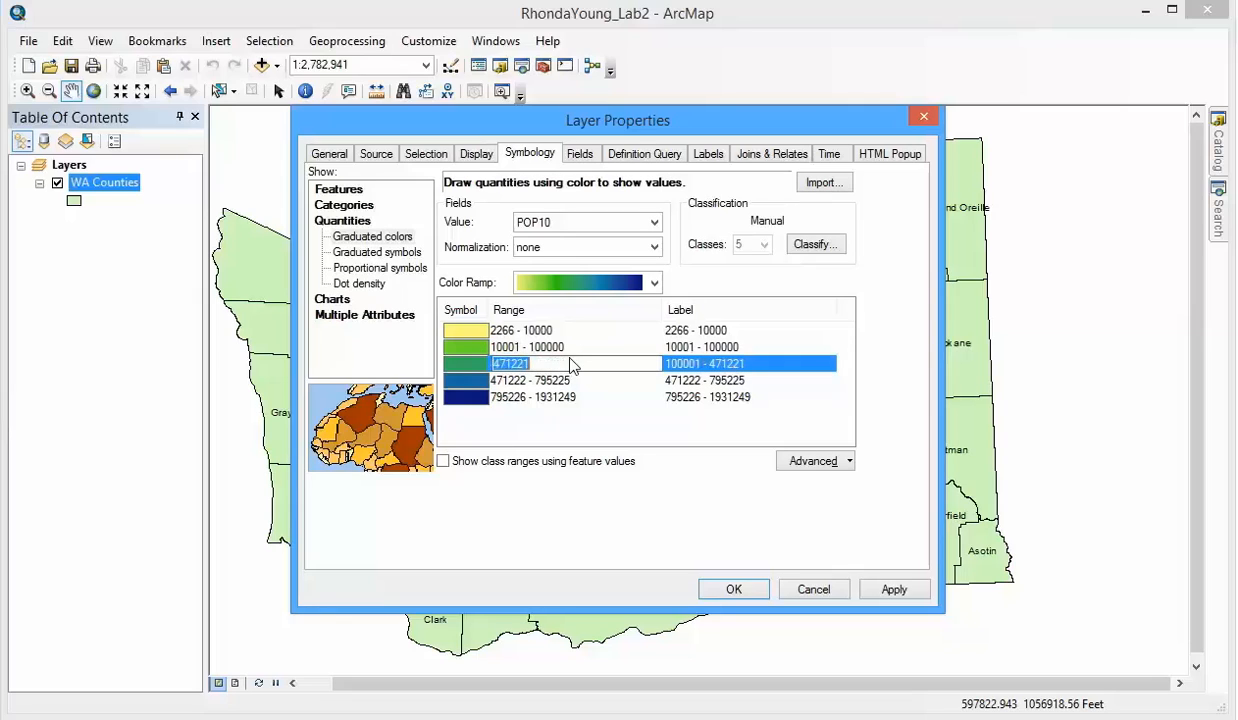
pyautogui.write('250000')
pyautogui.click(575, 381)
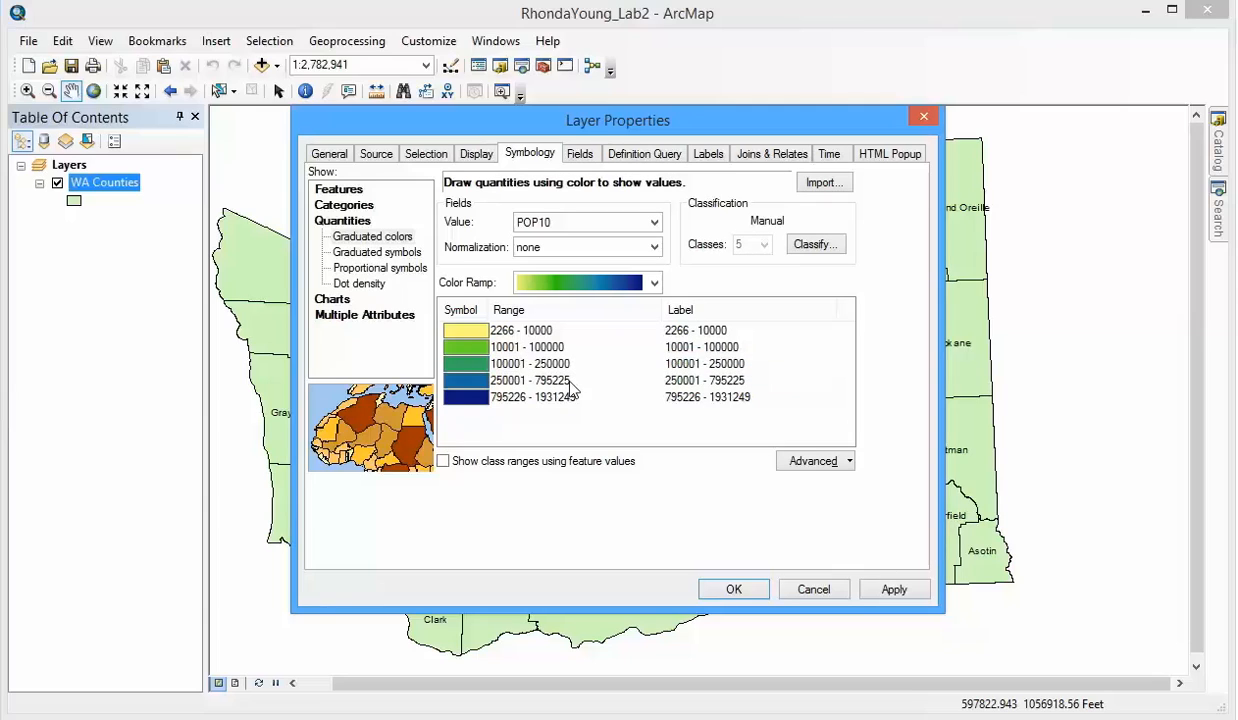
pyautogui.click(560, 381)
pyautogui.write('500000')
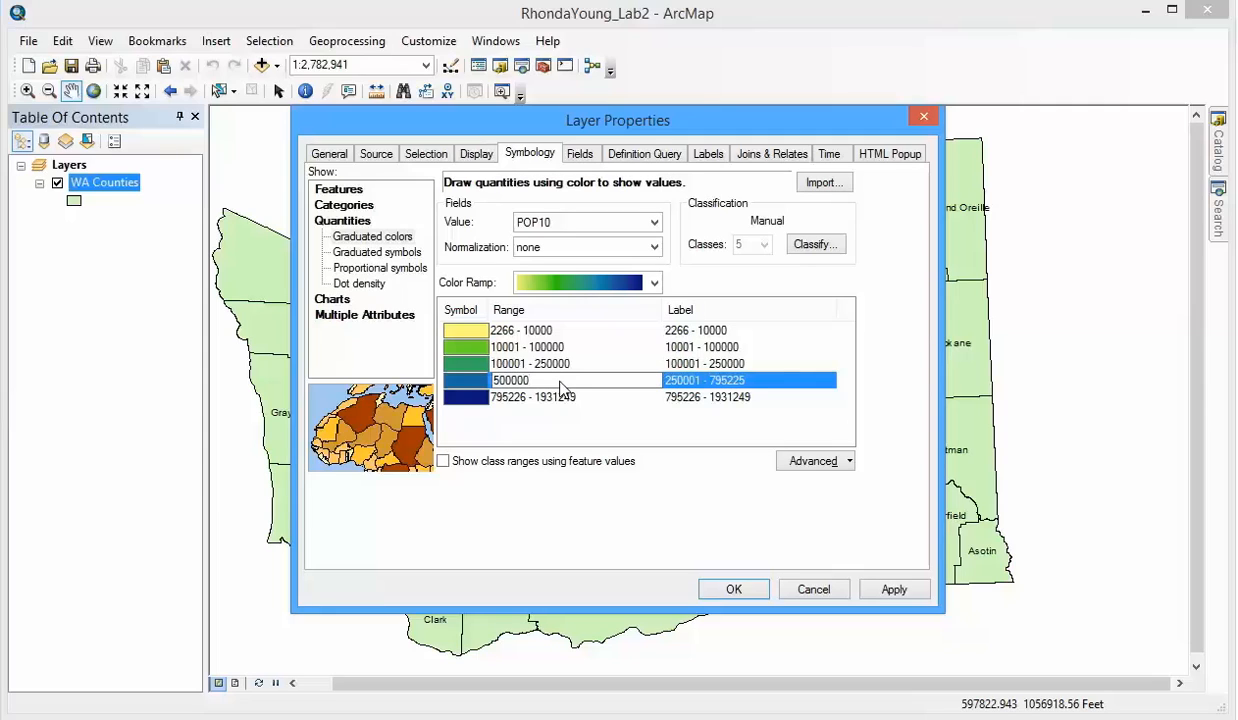
pyautogui.click(555, 398)
pyautogui.click(548, 399)
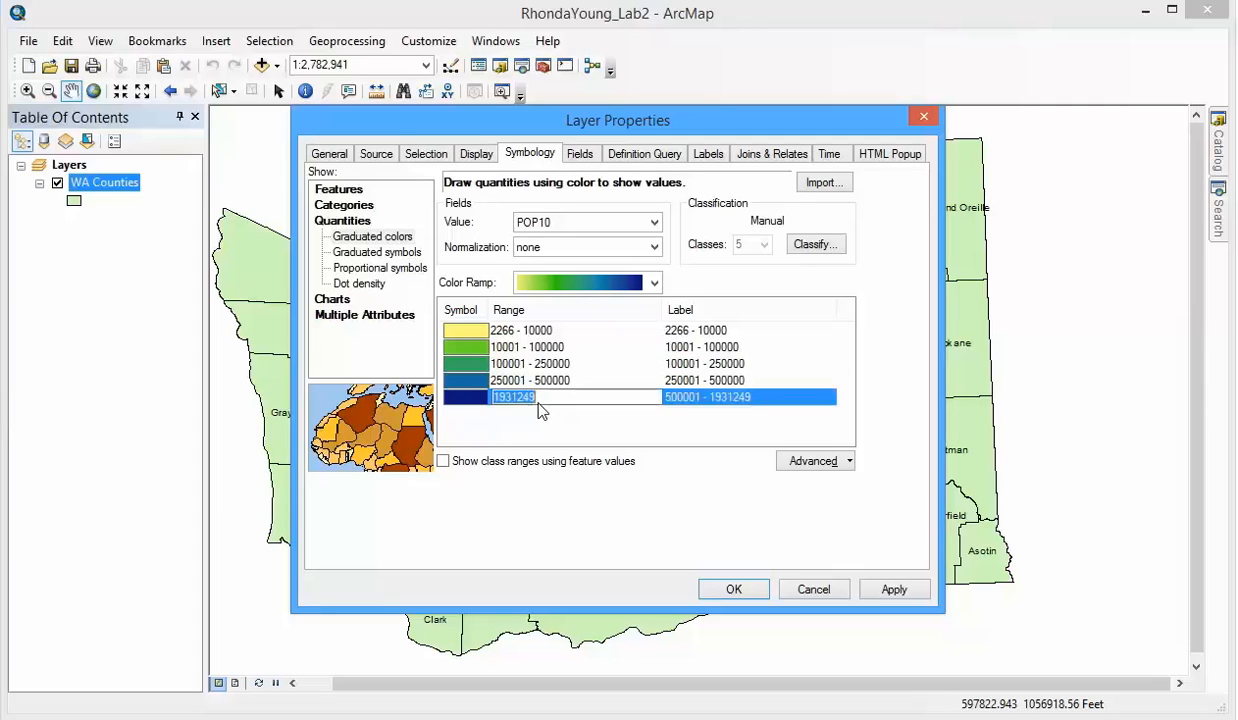
pyautogui.click(559, 398)
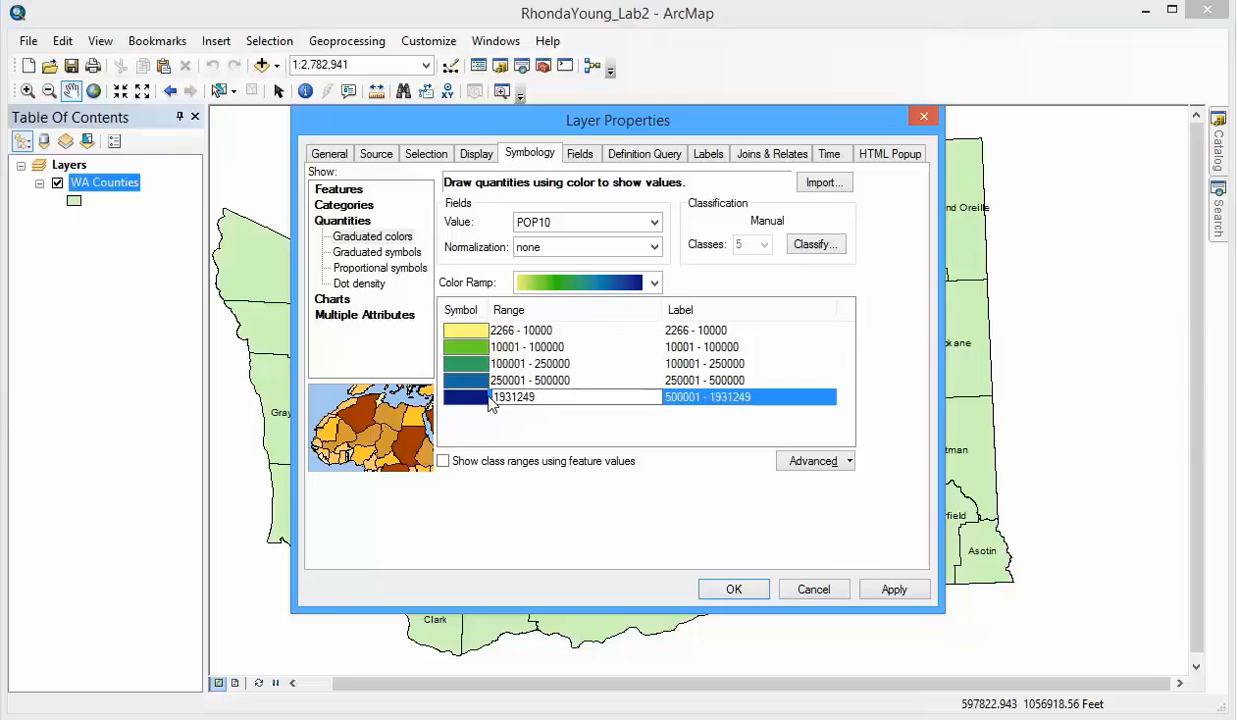
pyautogui.click(544, 380)
pyautogui.doubleClick(554, 398)
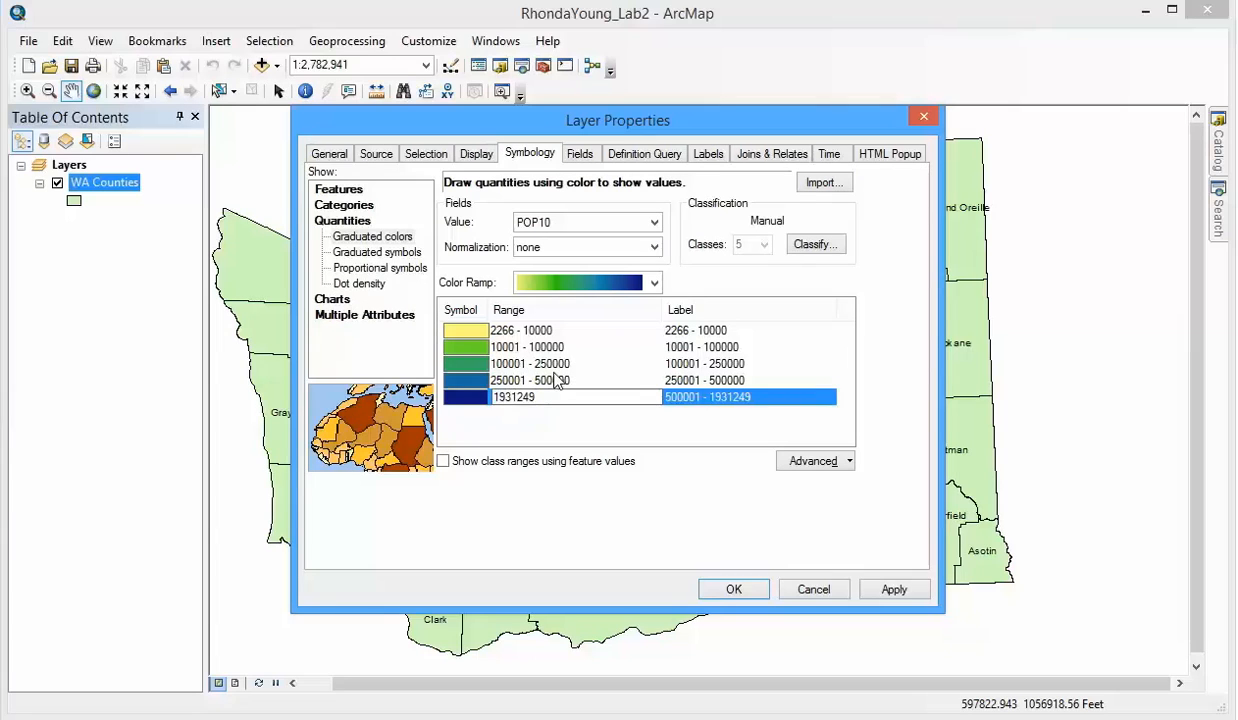
pyautogui.click(552, 380)
pyautogui.doubleClick(552, 380)
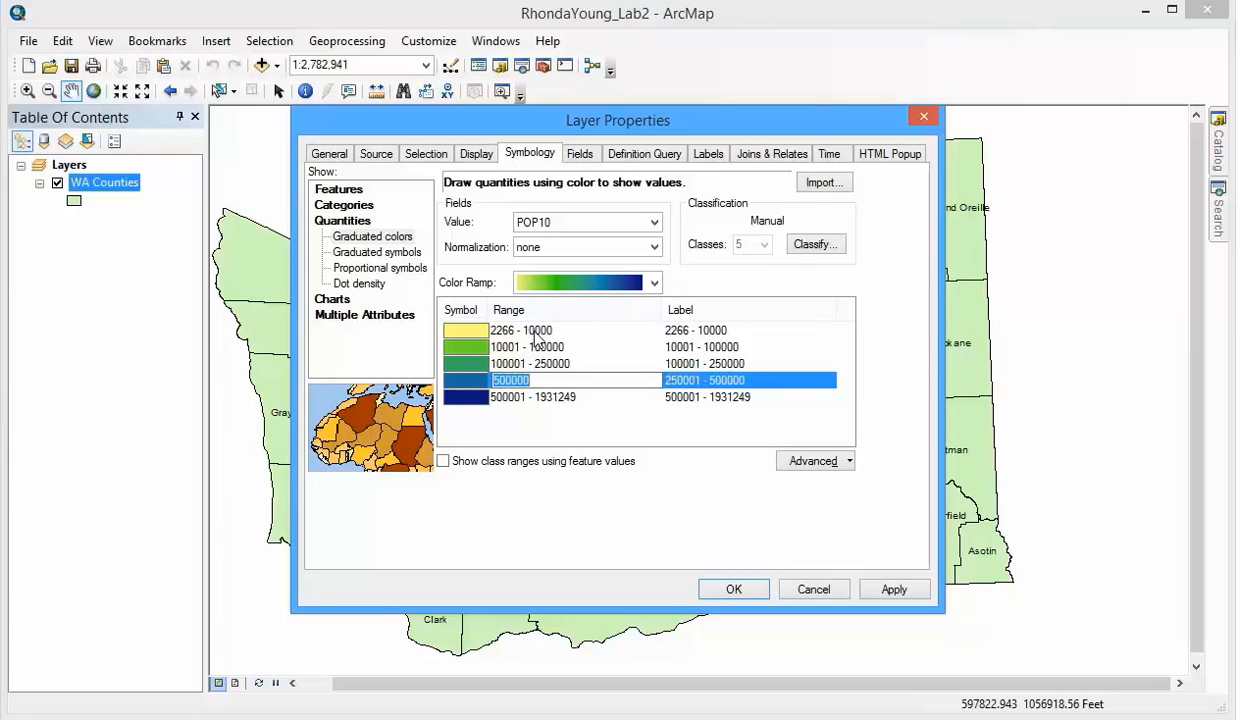
# Relabel the lowest population class as <10000 and the highest class as >500001
pyautogui.doubleClick(705, 330)
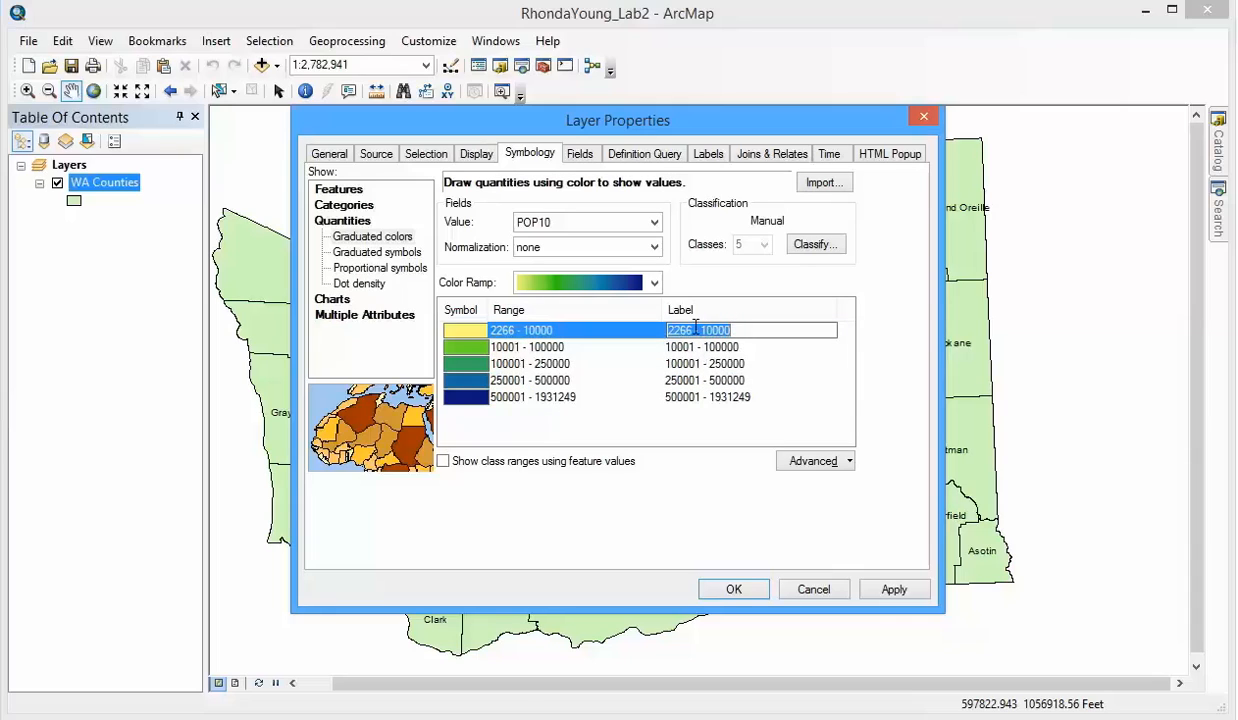
pyautogui.moveTo(705, 337); pyautogui.dragTo(644, 328)
pyautogui.write('<')
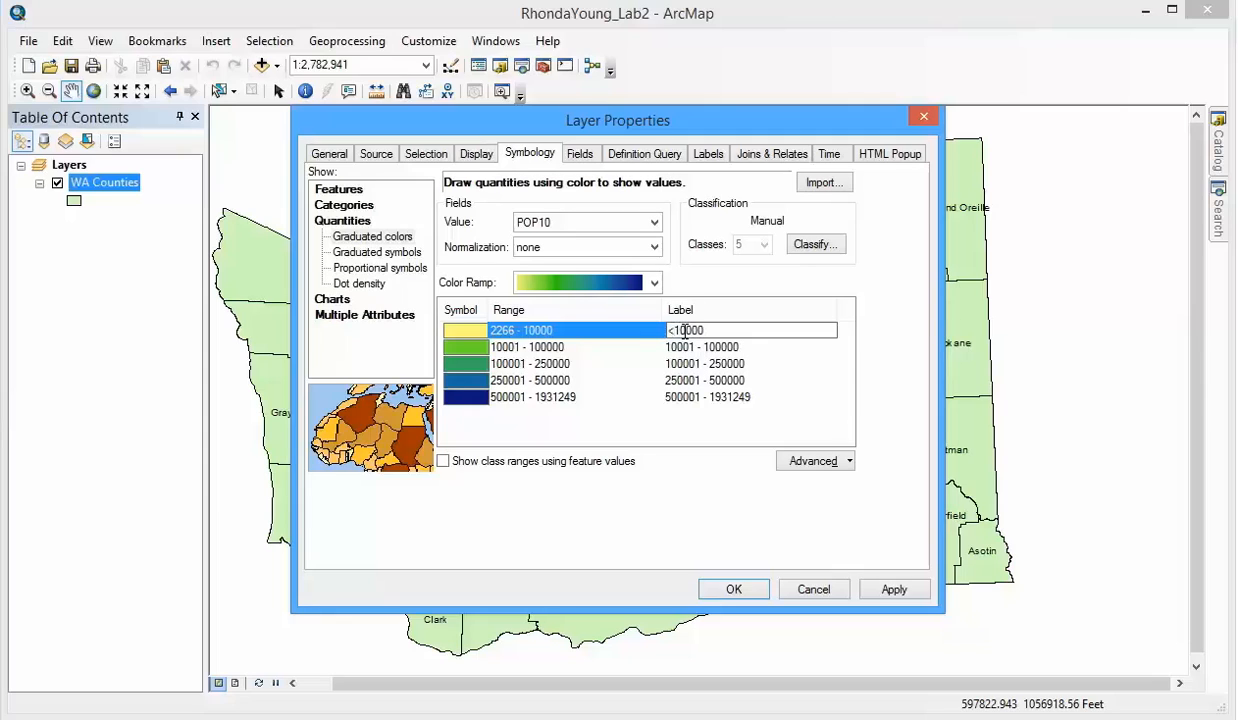
pyautogui.click(688, 396)
pyautogui.click(675, 397)
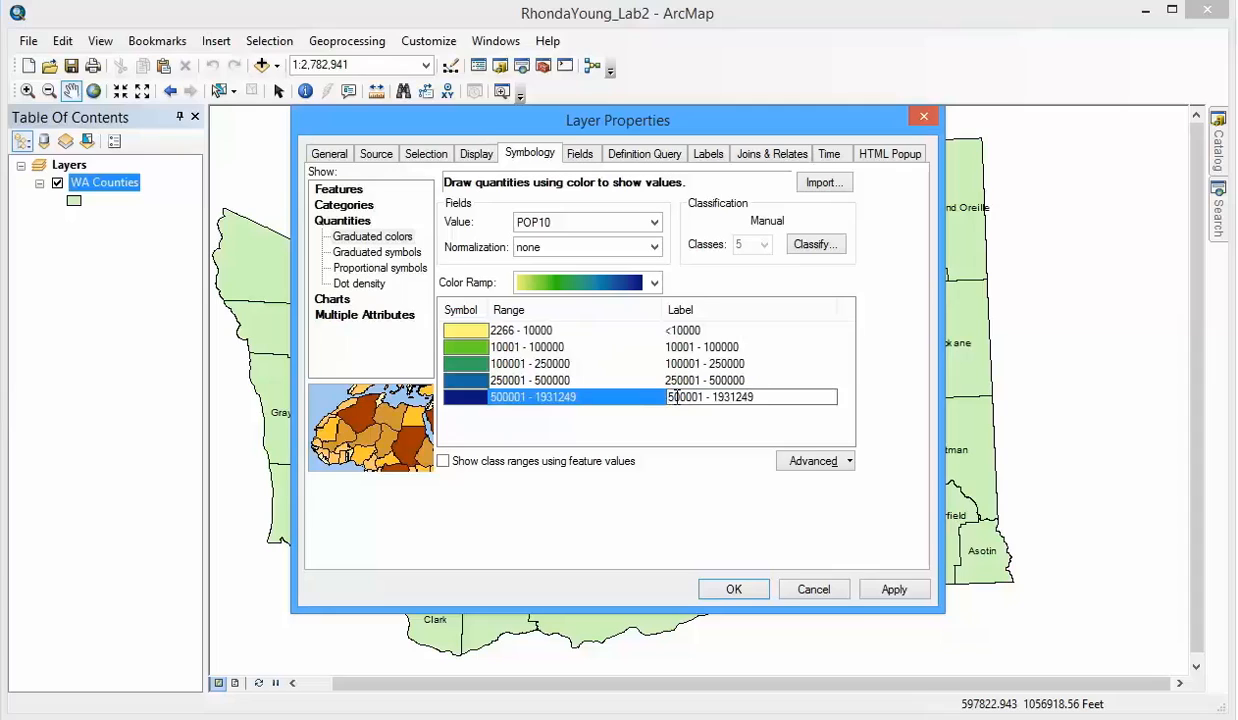
pyautogui.write('>')
pyautogui.moveTo(760, 397); pyautogui.dragTo(713, 397)
pyautogui.press('BackSpace')
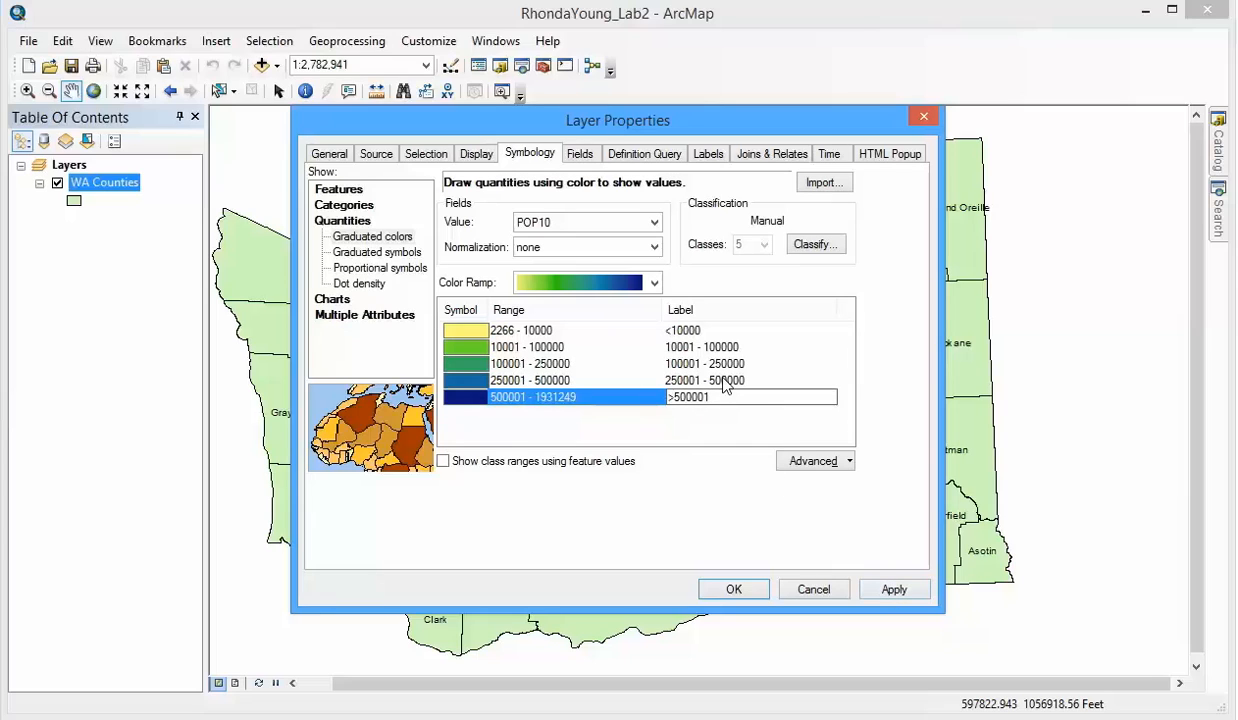
# Format the class labels as numeric with zero decimal places and thousands separators
pyautogui.click(725, 384)
pyautogui.click(718, 363)
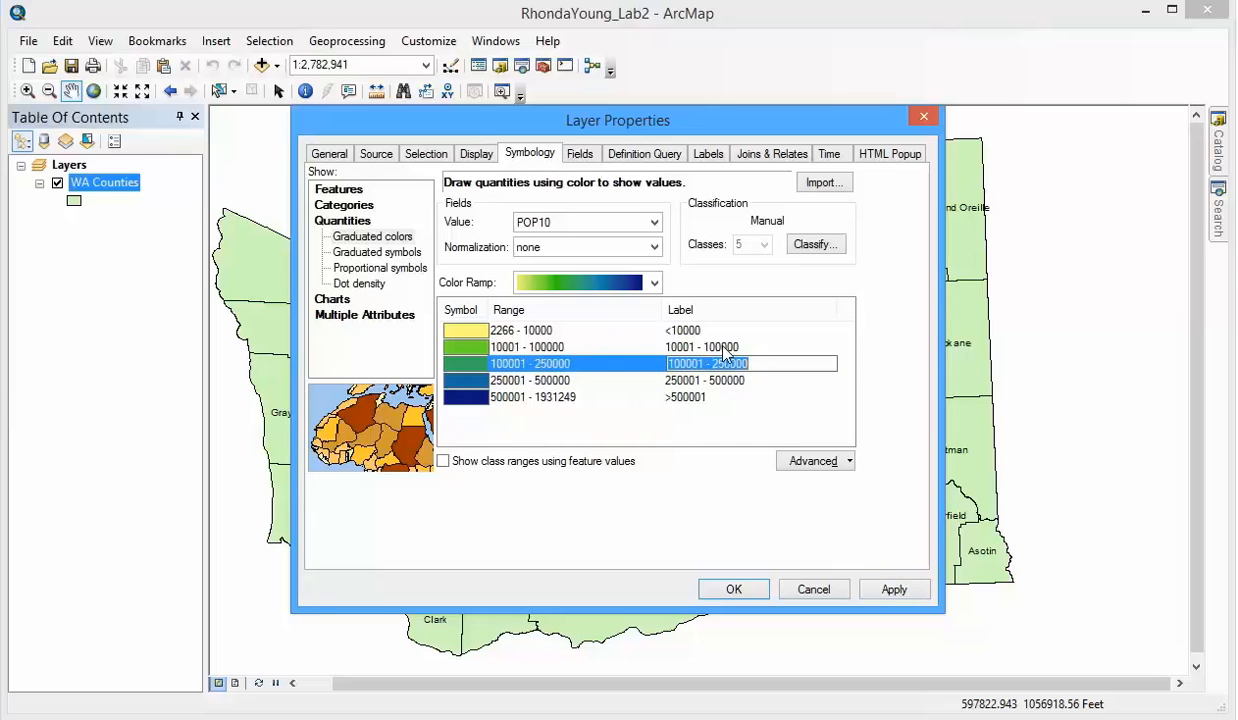
pyautogui.click(724, 347)
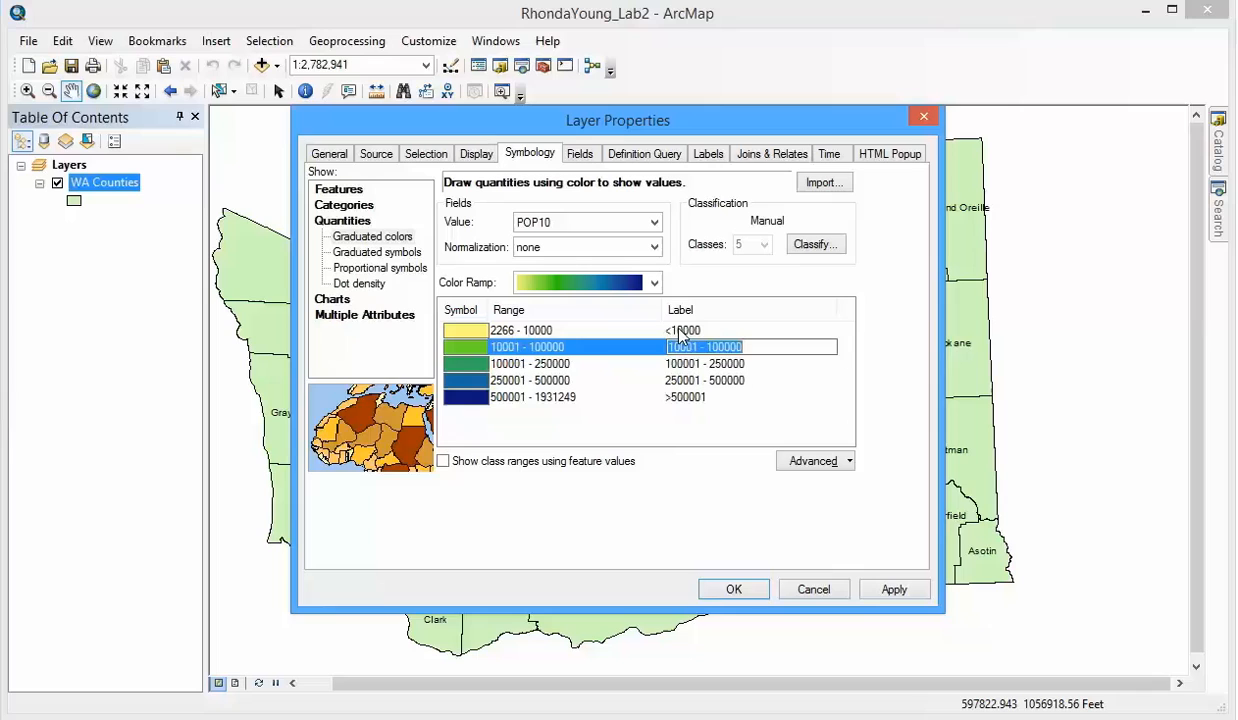
pyautogui.rightClick(681, 334)
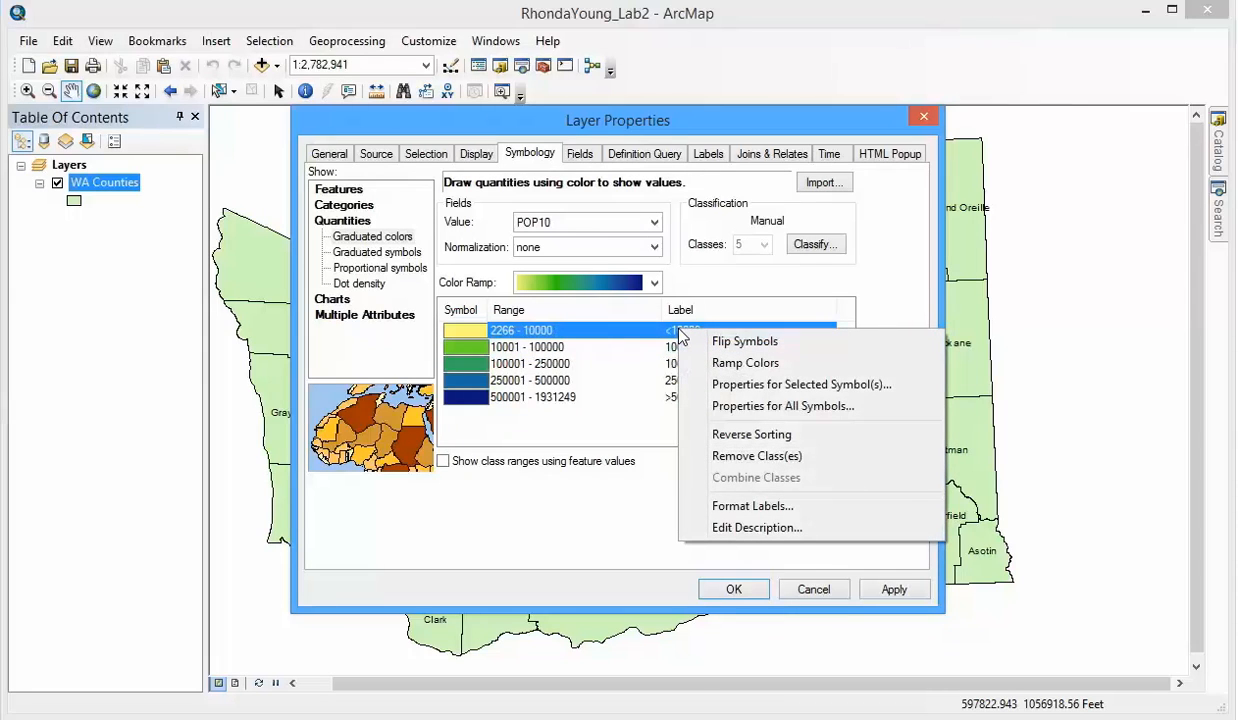
pyautogui.click(745, 507)
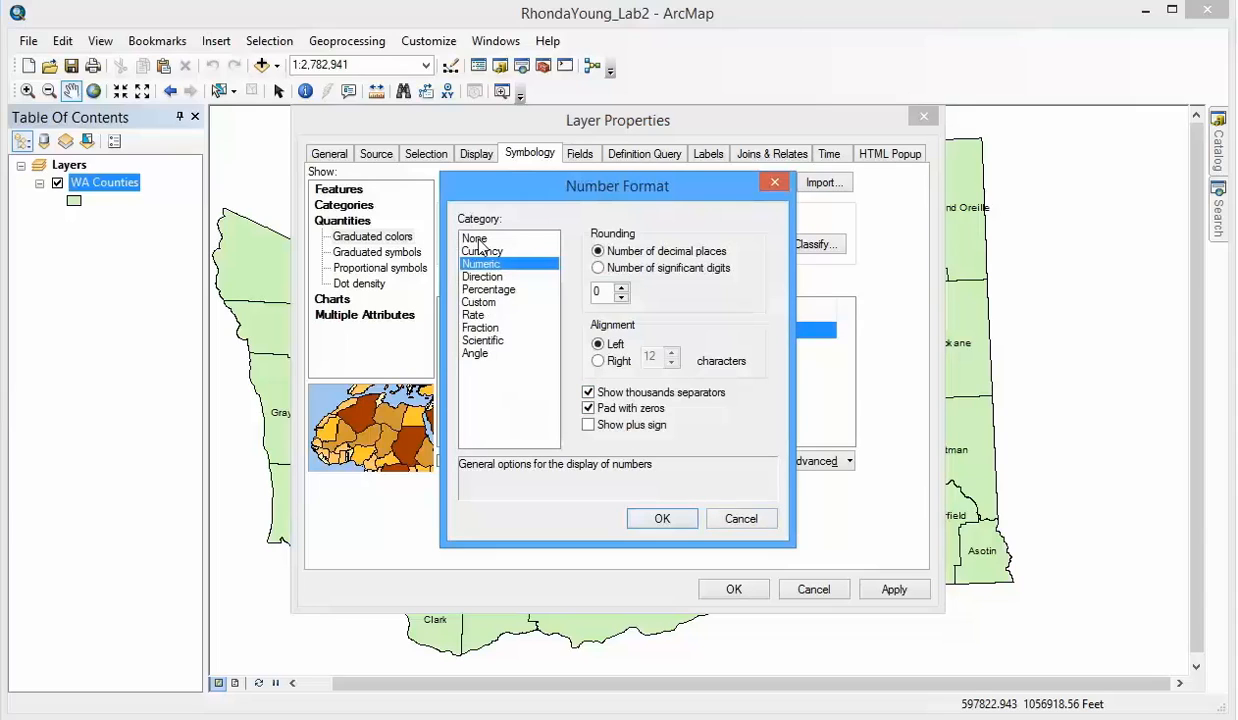
pyautogui.click(662, 519)
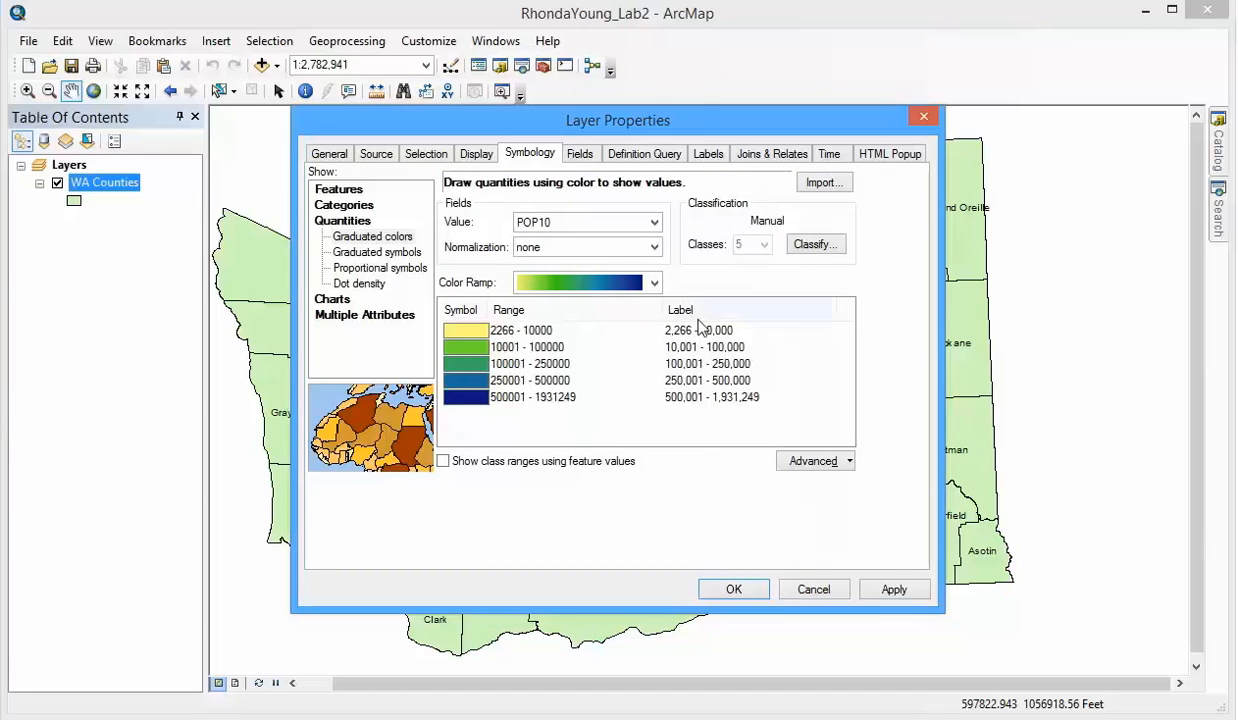
# Relabel the highest population class as >500,001 and apply the symbology to the map
pyautogui.click(688, 400)
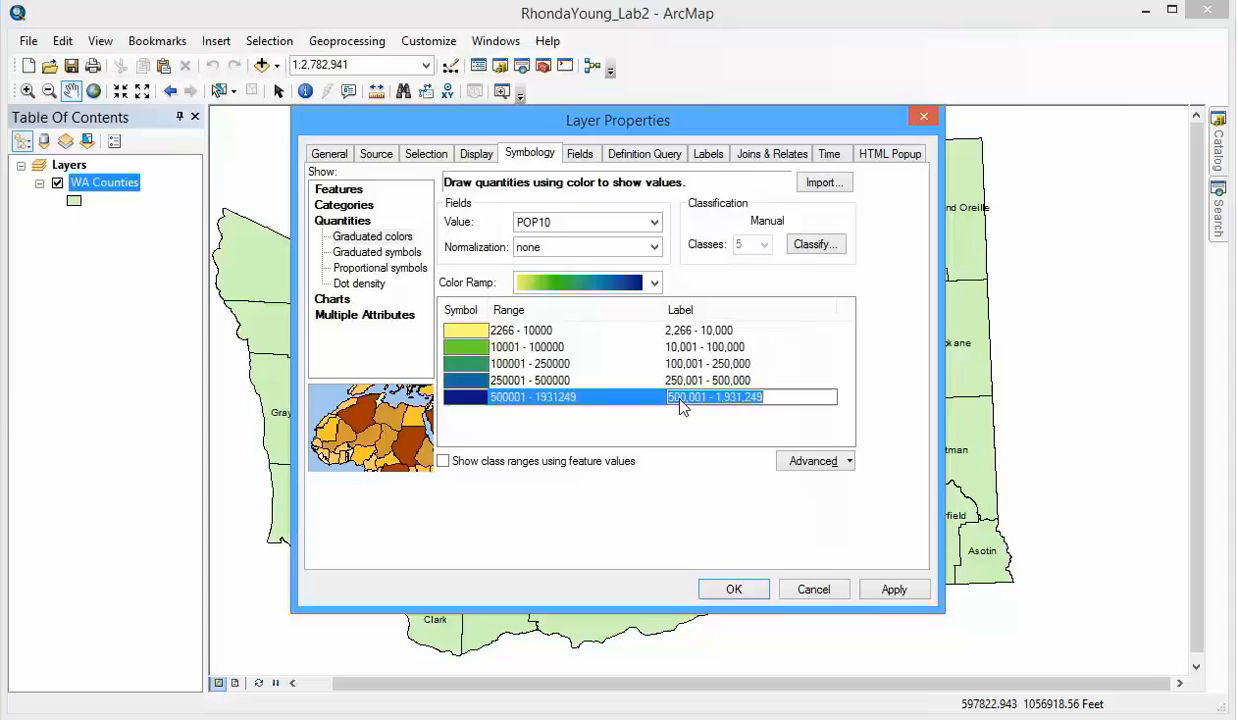
pyautogui.click(677, 401)
pyautogui.write('>')
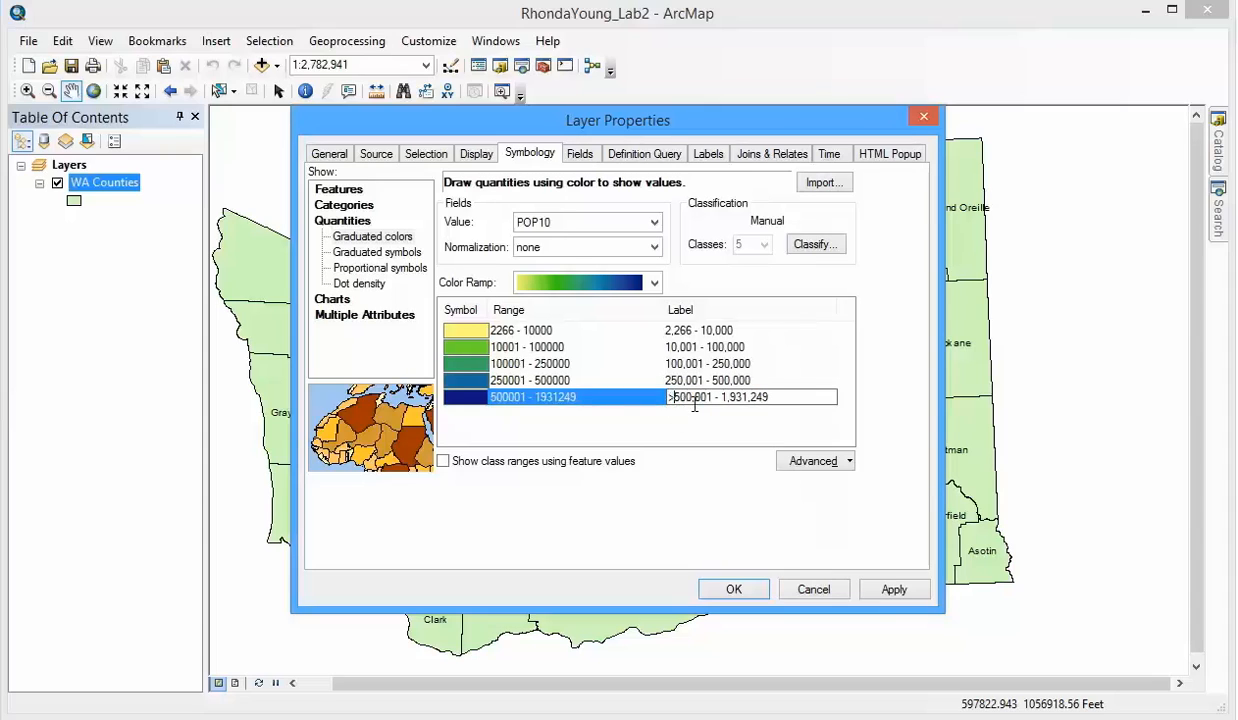
pyautogui.moveTo(714, 397); pyautogui.dragTo(806, 396)
pyautogui.press('Delete')
pyautogui.click(905, 591)
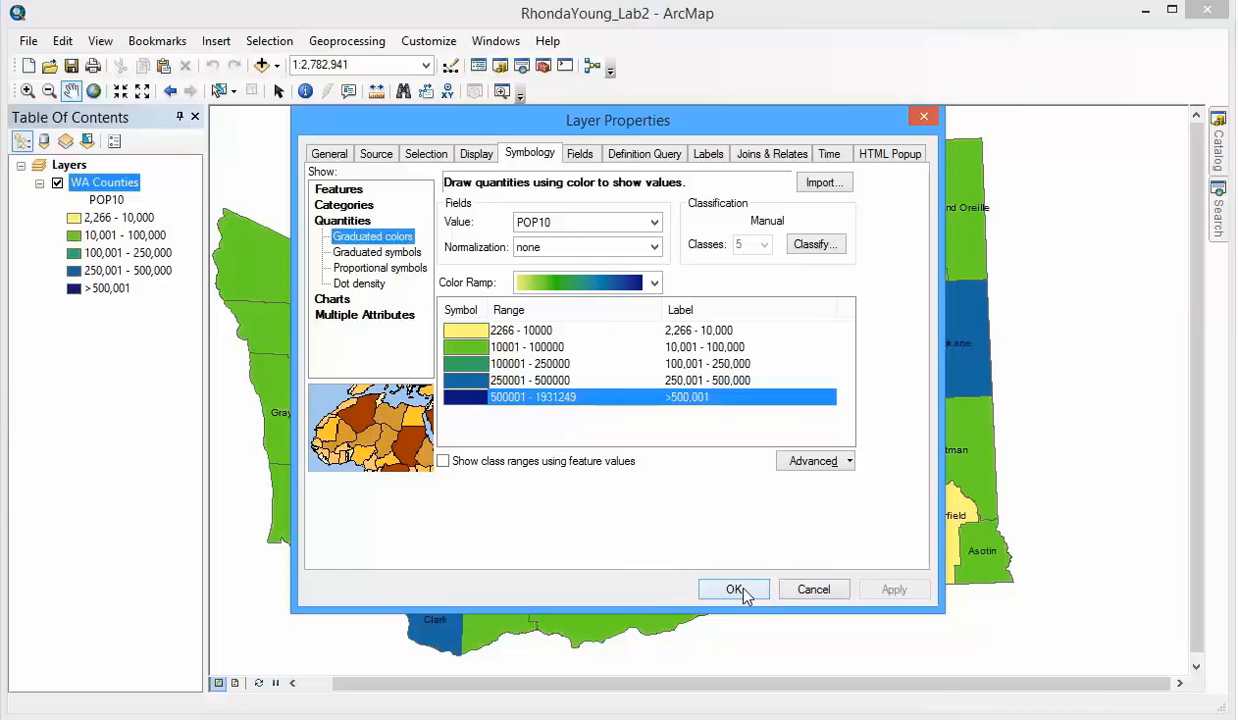
# Change the population classes to the light-to-dark green color ramp, apply it, and close the layer properties
pyautogui.moveTo(734, 120); pyautogui.dragTo(765, 95)
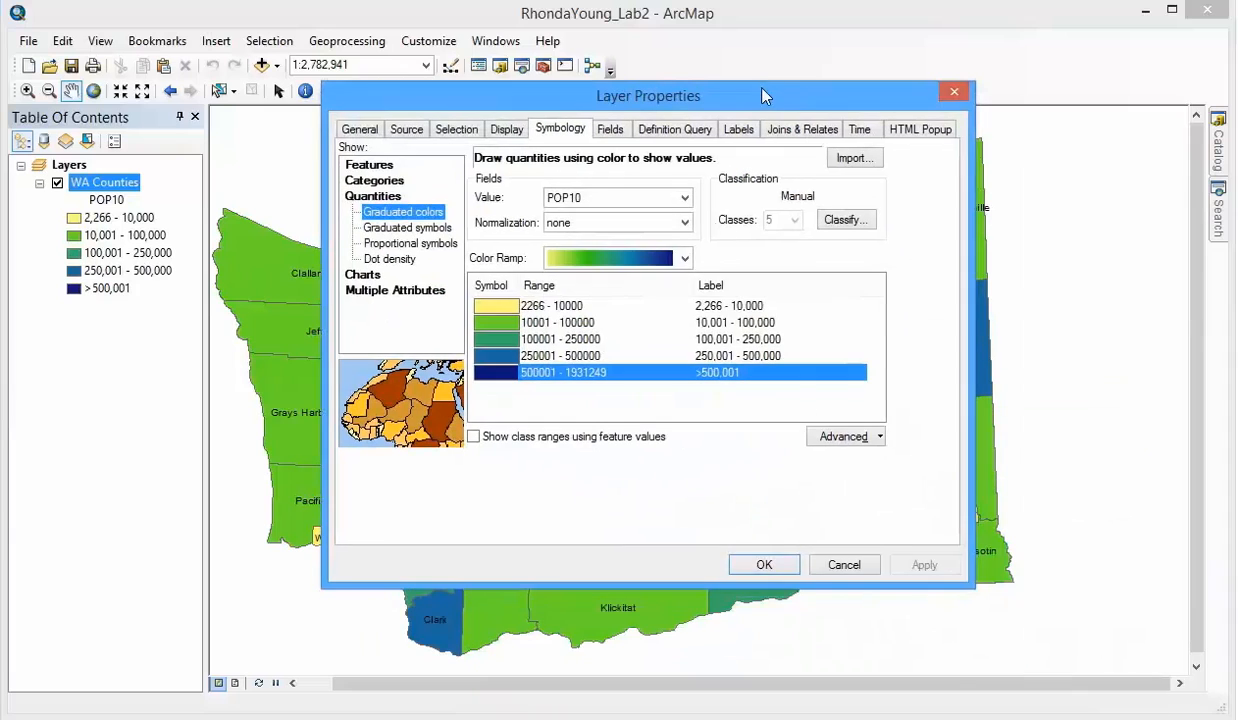
pyautogui.click(685, 258)
pyautogui.click(610, 293)
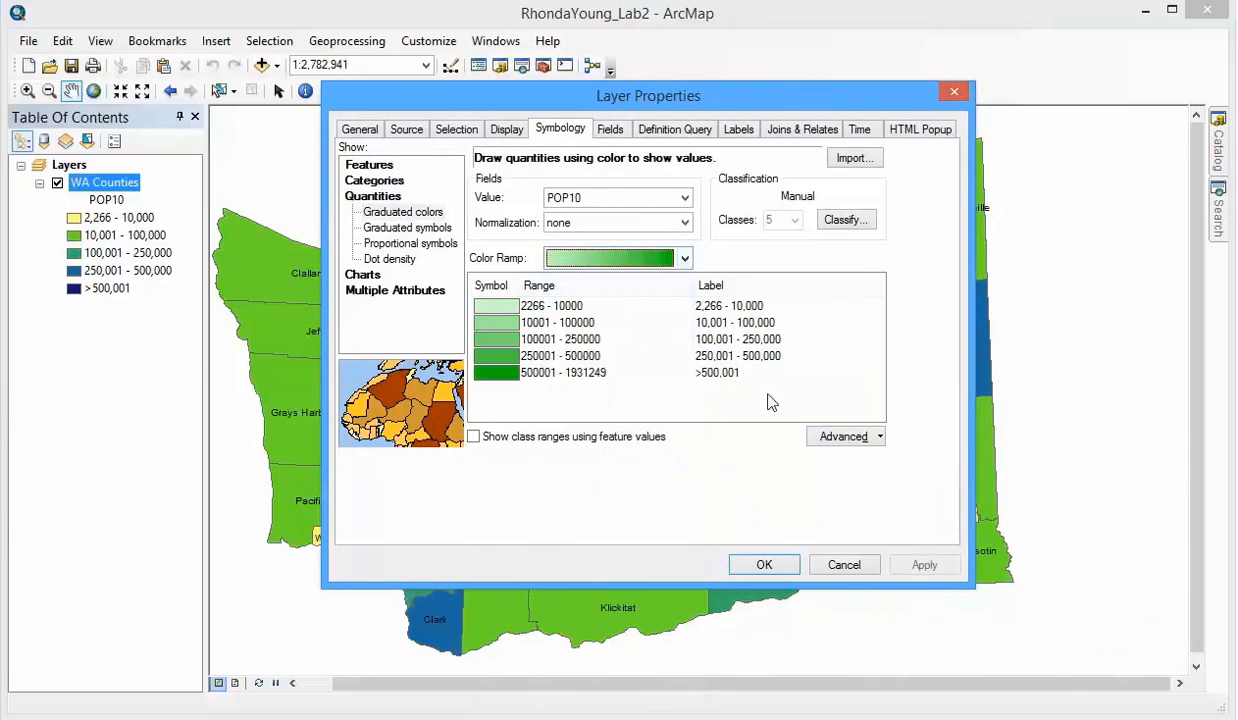
pyautogui.click(930, 566)
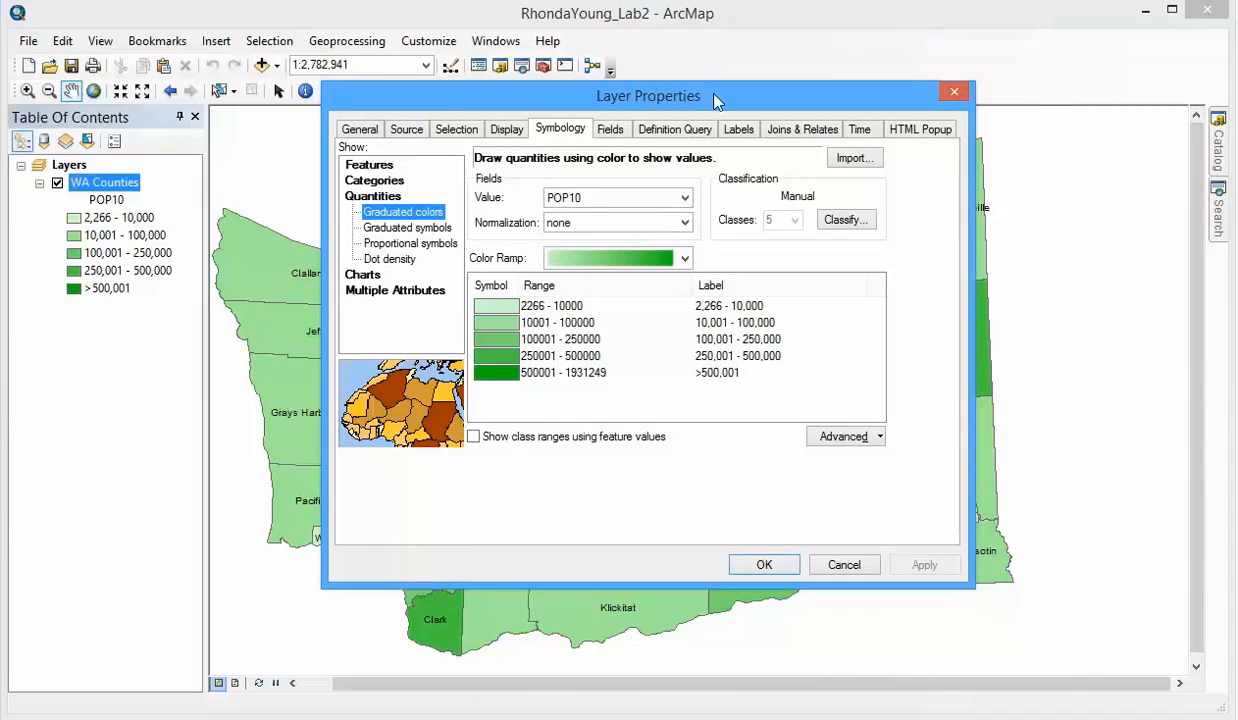
pyautogui.moveTo(713, 101); pyautogui.dragTo(762, 143)
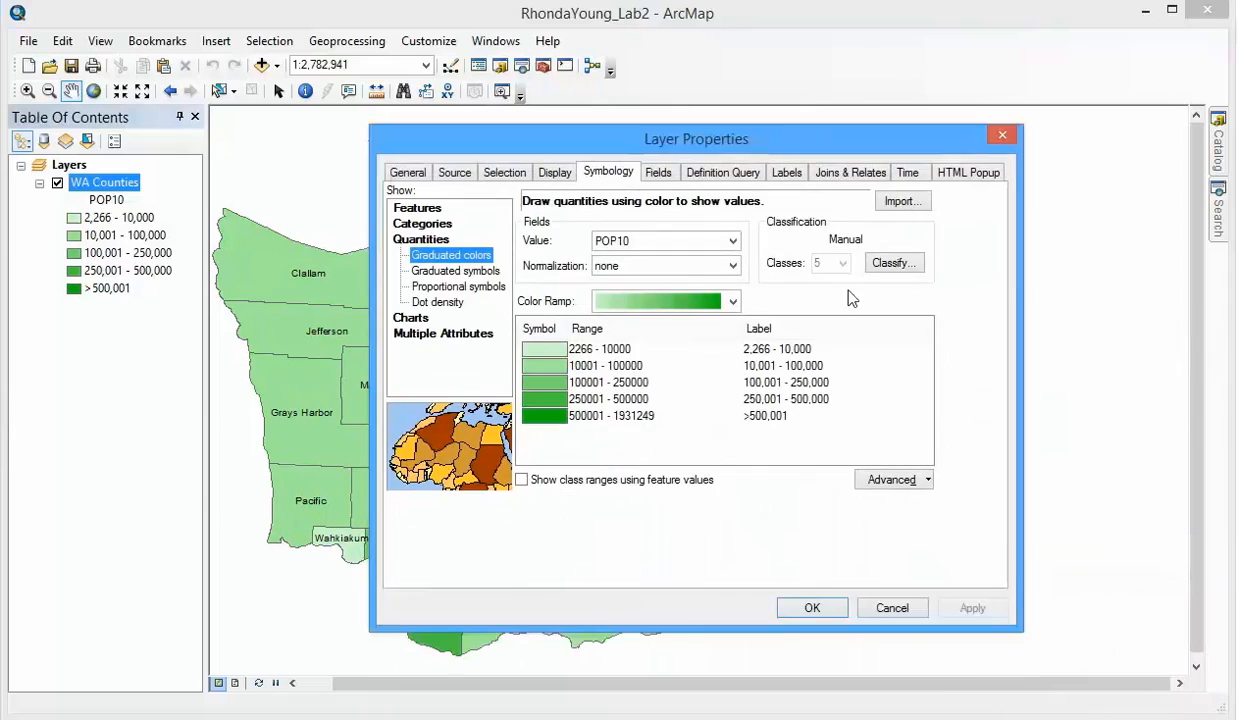
pyautogui.click(826, 612)
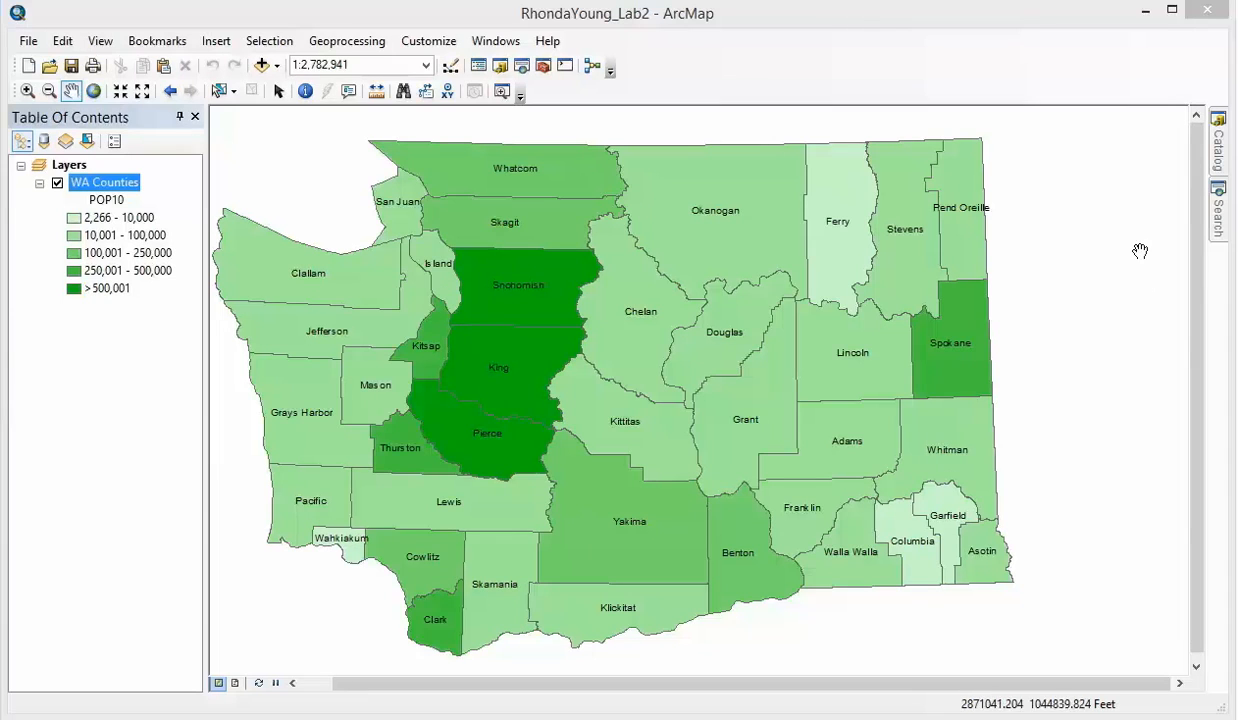
# Open the Catalog and expand the Z:\ and Z:\CLASS\Data folder connections
pyautogui.click(1220, 155)
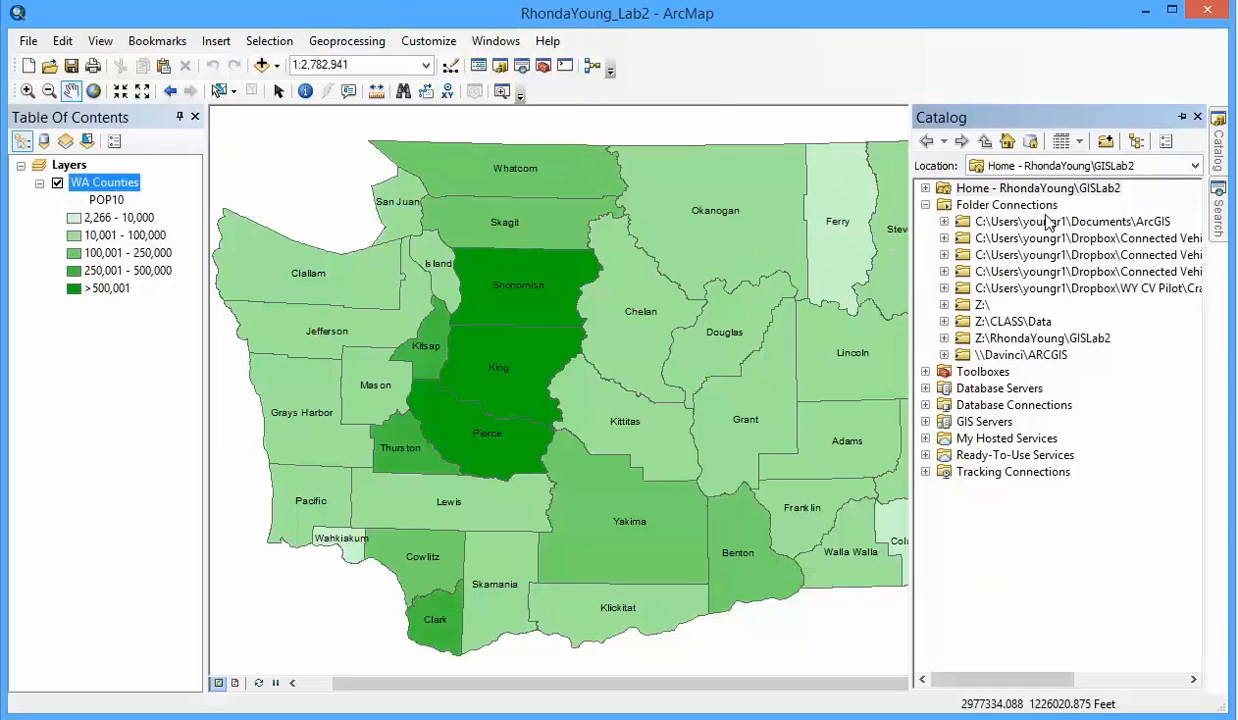
pyautogui.click(944, 305)
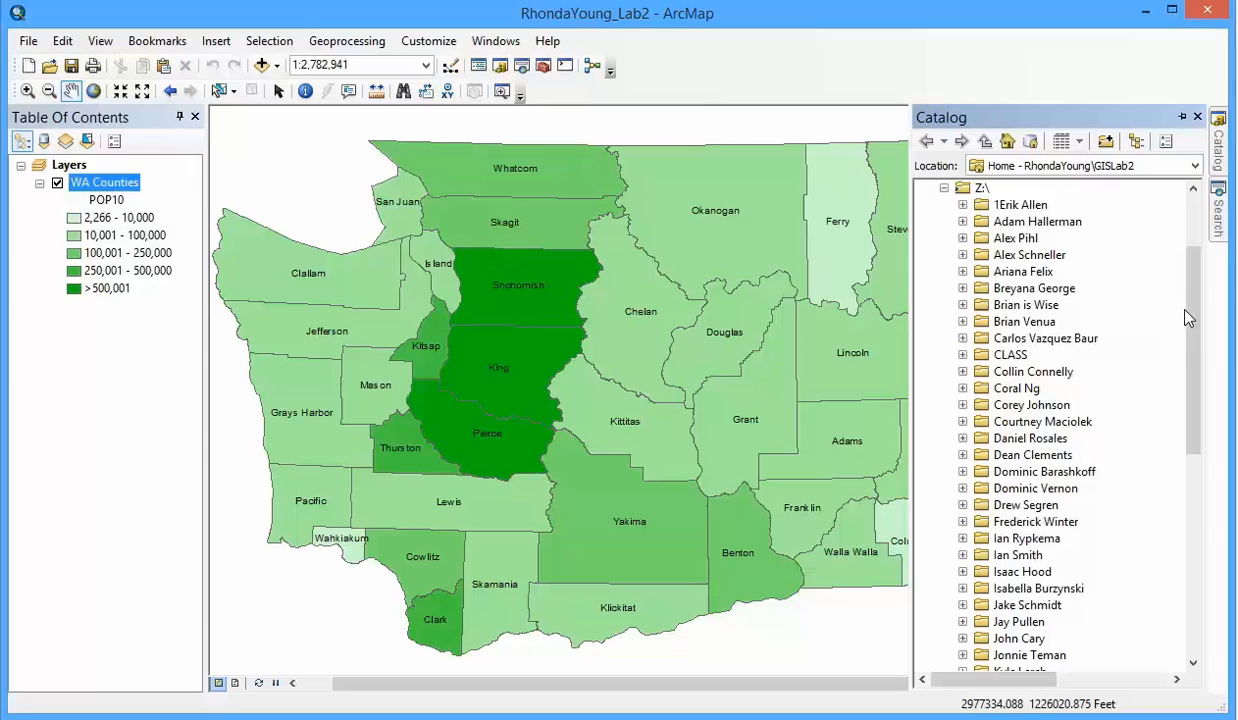
pyautogui.scroll(3, 1155, 292)
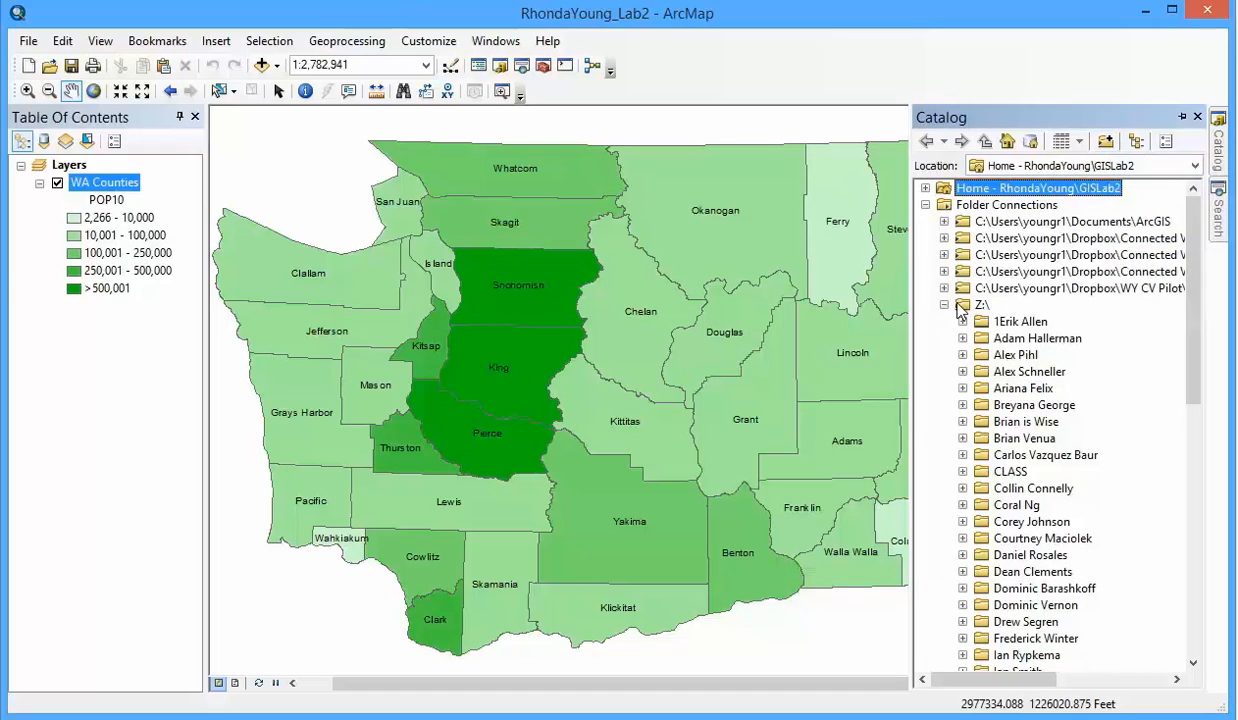
pyautogui.moveTo(1194, 335); pyautogui.dragTo(1196, 573)
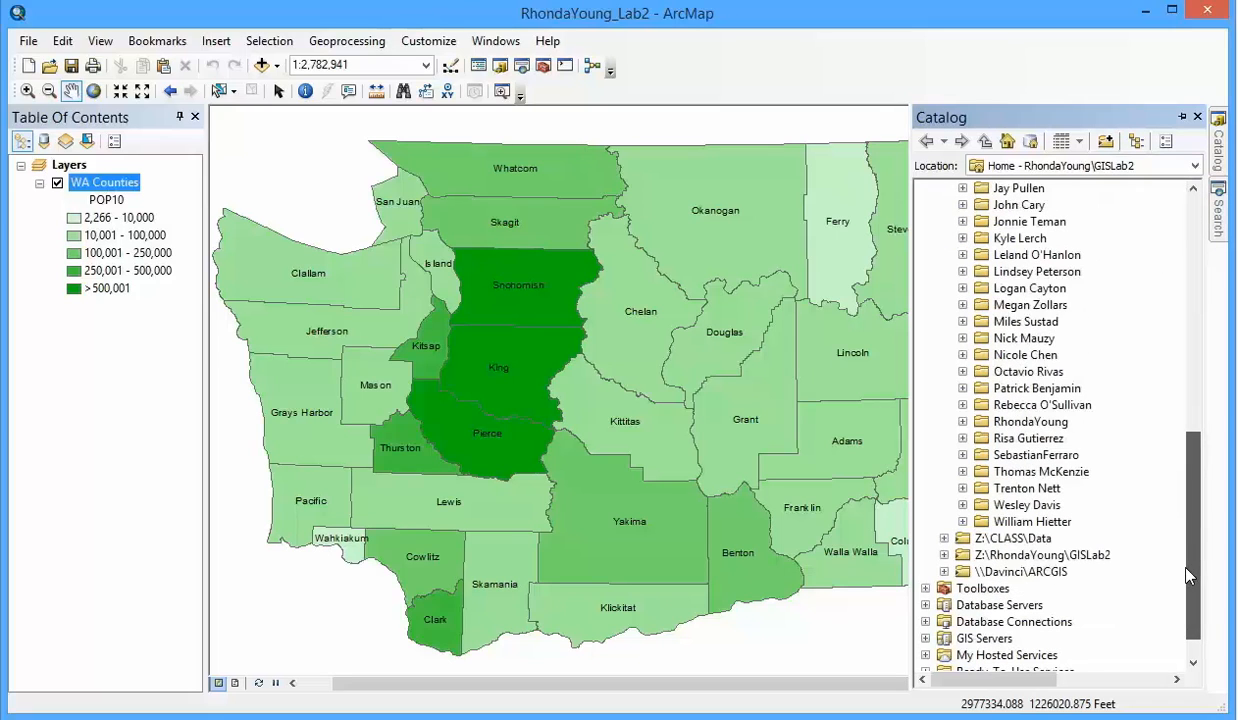
pyautogui.click(944, 539)
pyautogui.scroll(-2, 1158, 566)
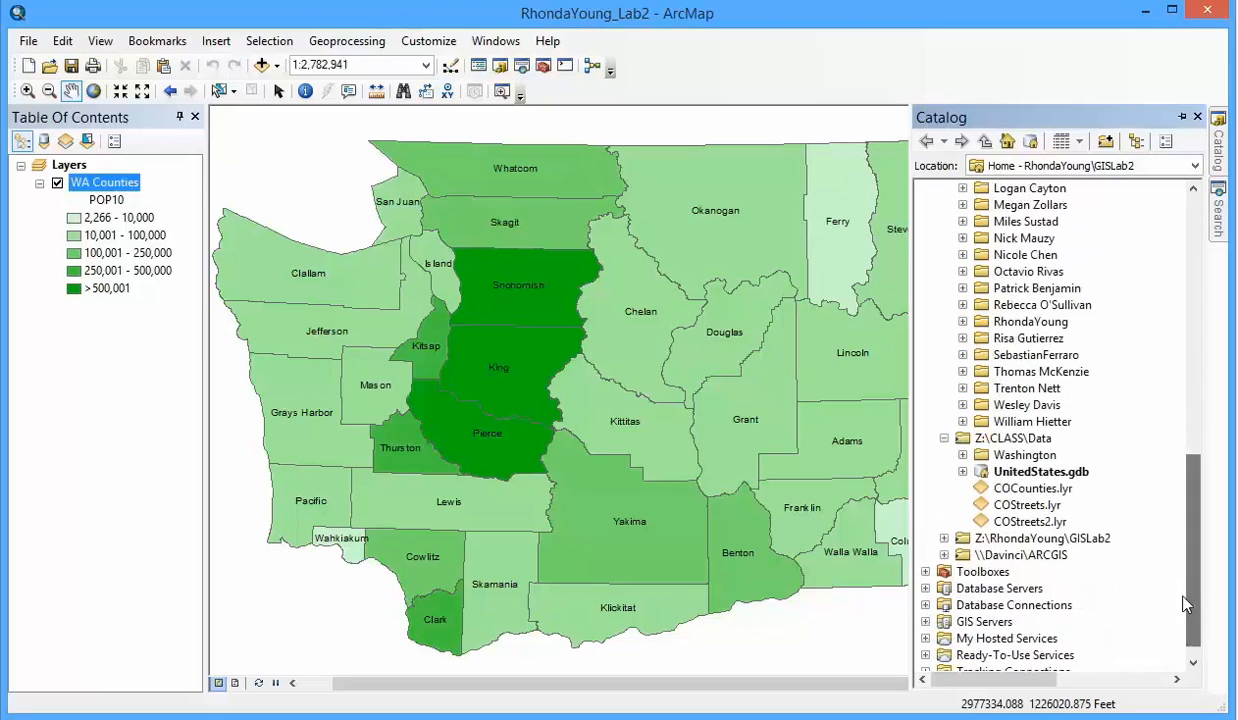
# Look through the data folders inside the Washington folder of Z:\CLASS\Data
pyautogui.click(961, 455)
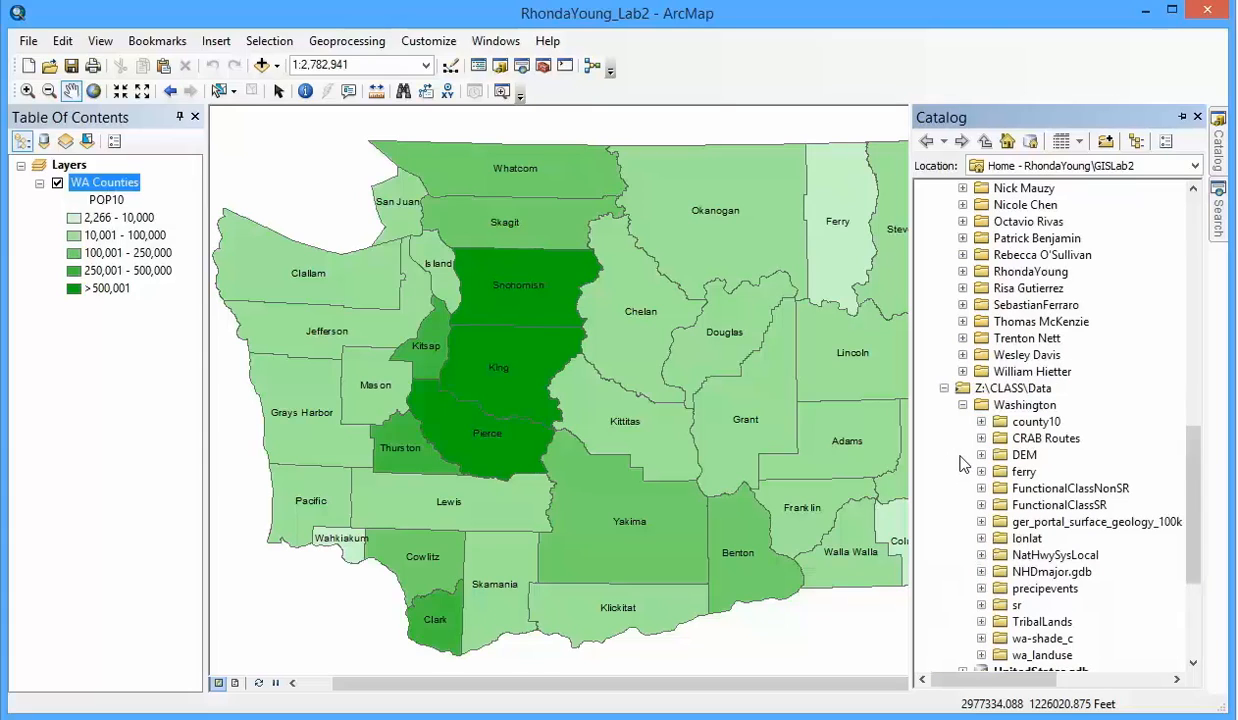
pyautogui.click(962, 405)
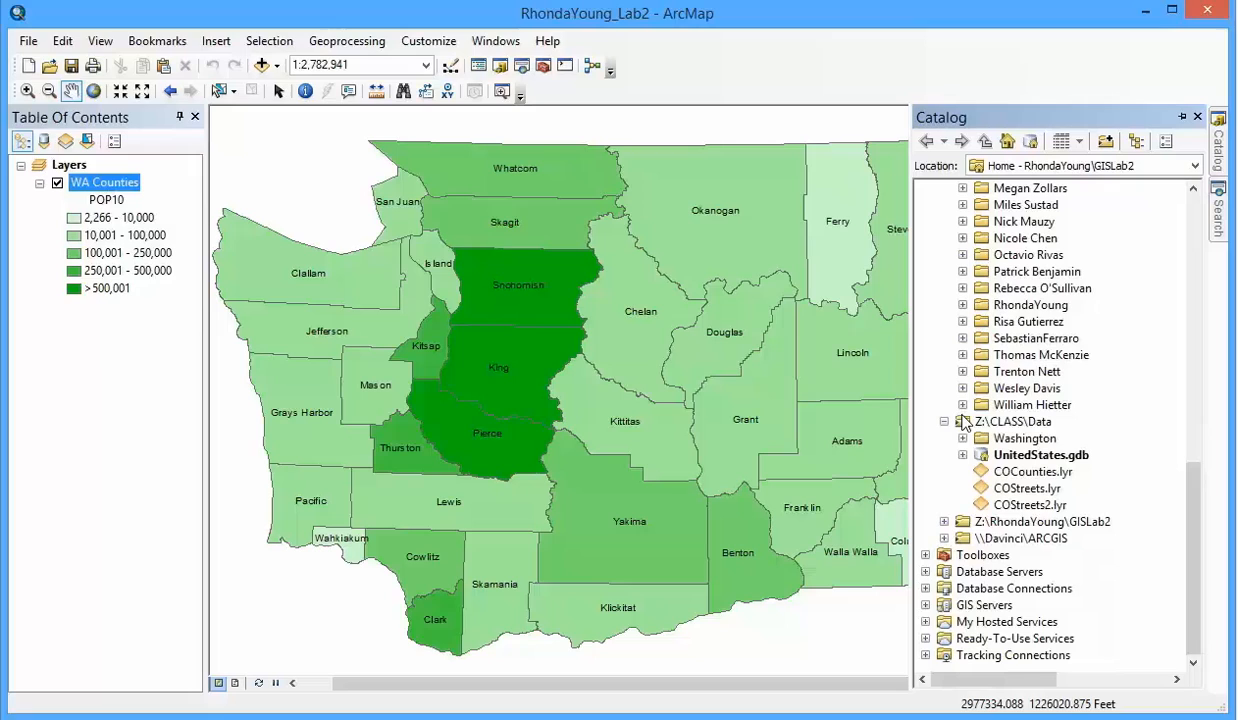
pyautogui.click(961, 439)
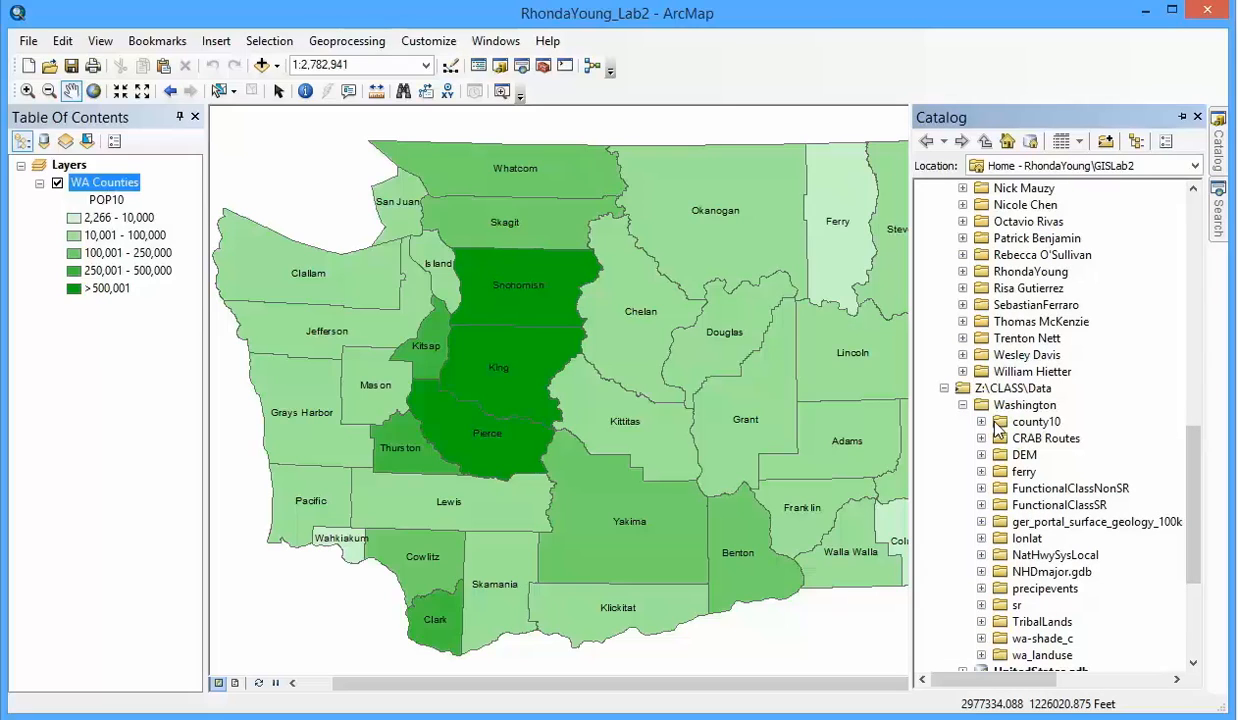
pyautogui.click(962, 404)
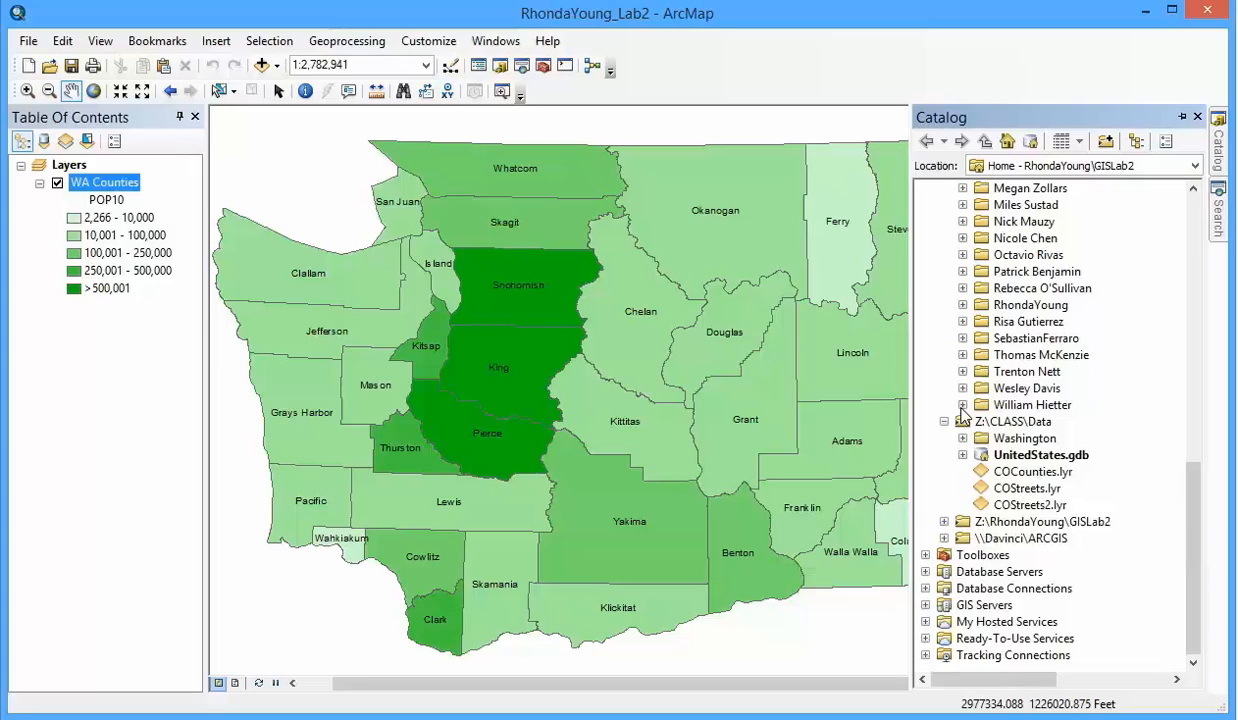
# Add the USStates feature class from UnitedStates.gdb to the map and dismiss the coordinate system warning
pyautogui.click(963, 455)
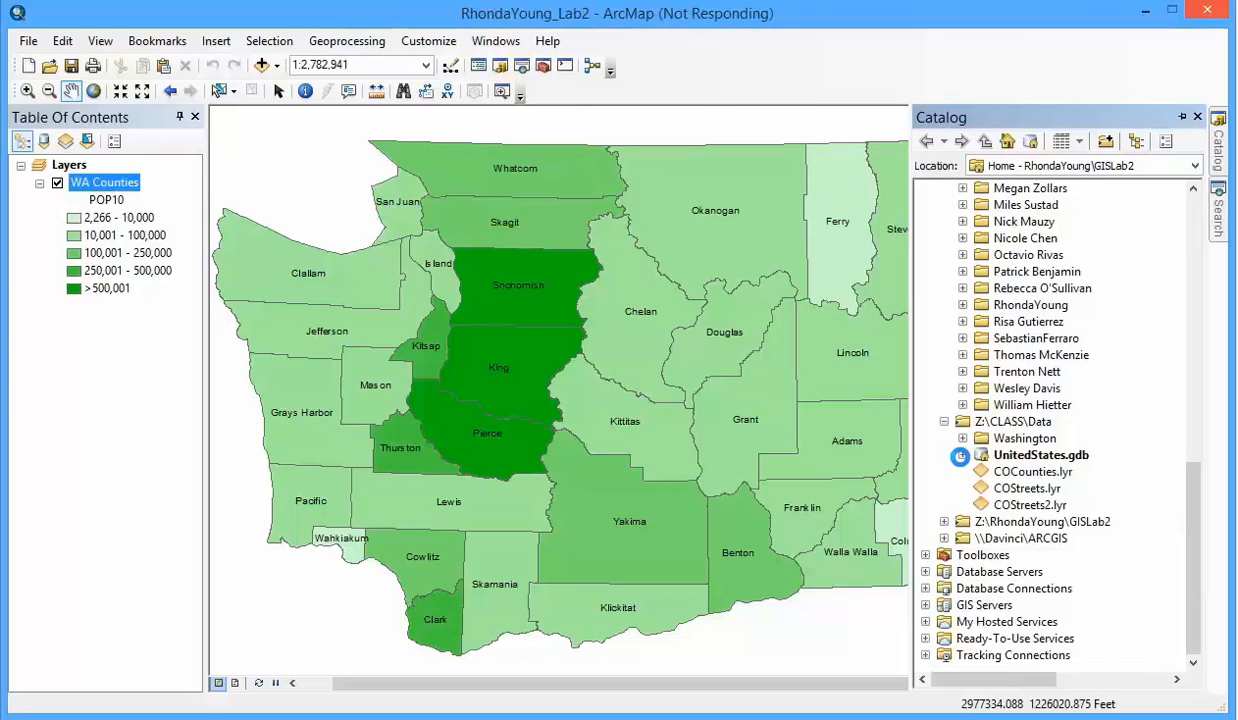
pyautogui.moveTo(1190, 418); pyautogui.dragTo(1197, 510)
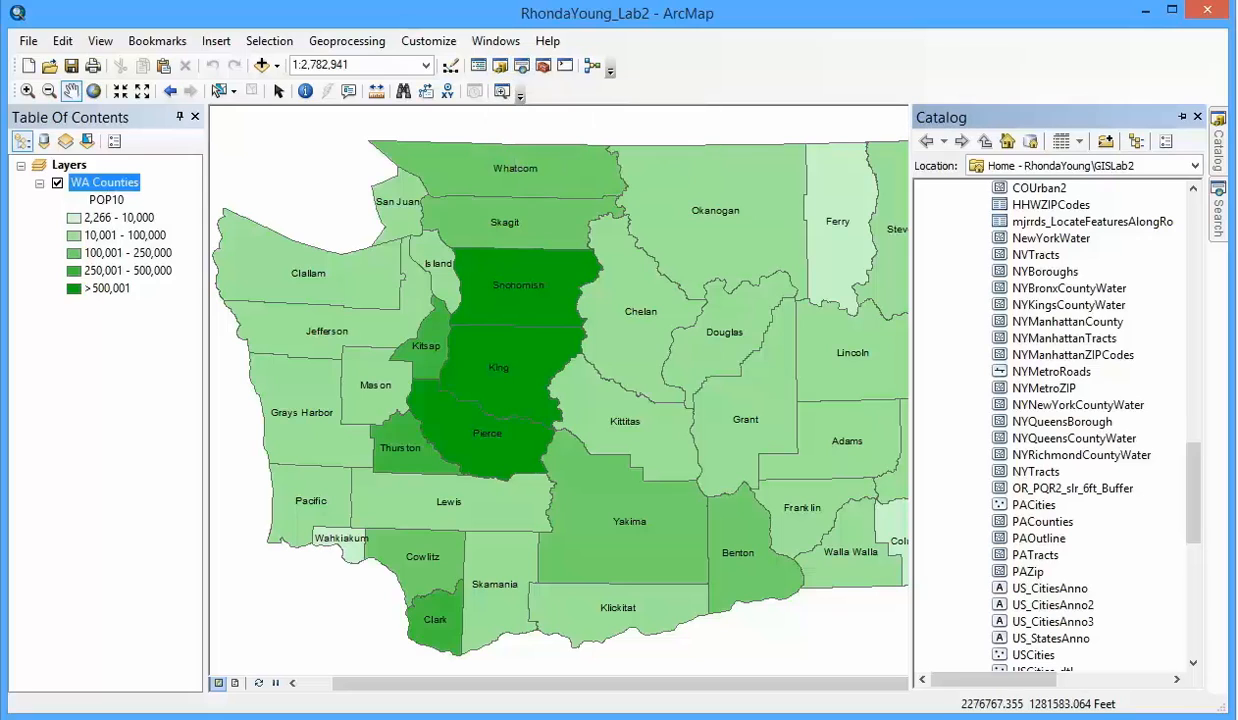
pyautogui.moveTo(1190, 493); pyautogui.dragTo(1211, 530)
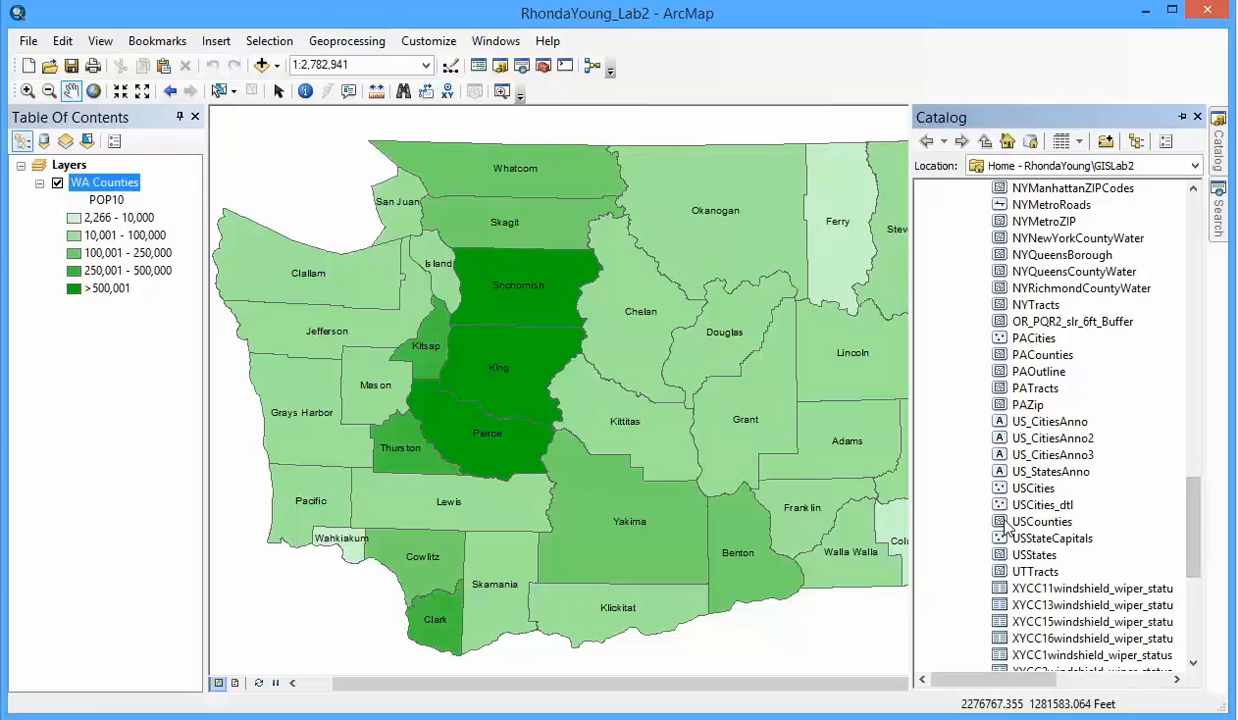
pyautogui.moveTo(995, 553); pyautogui.dragTo(710, 517)
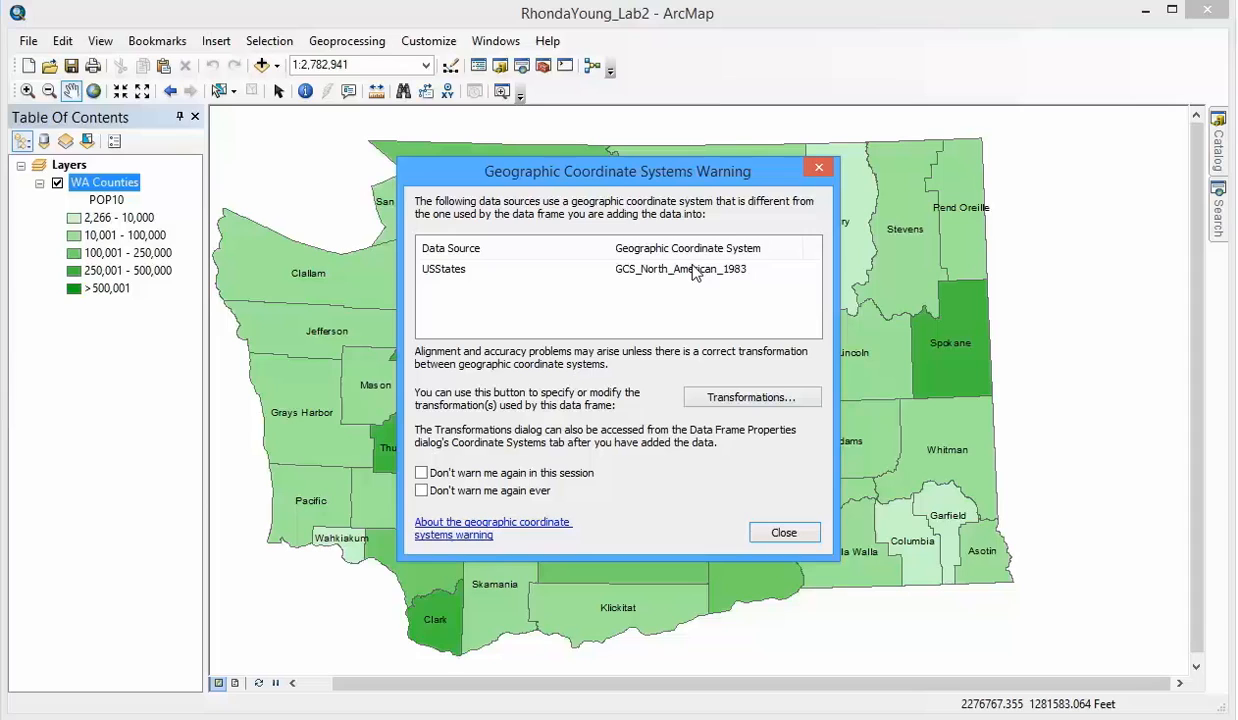
pyautogui.click(785, 533)
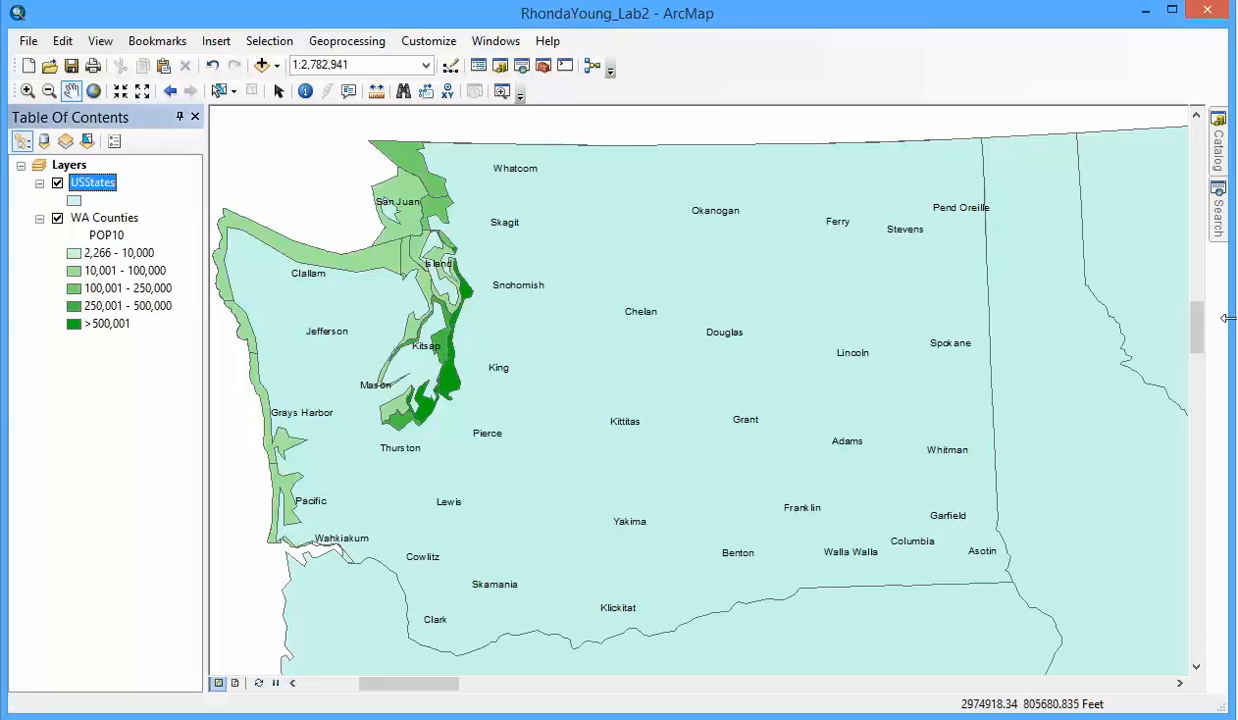
# Add the USCounties feature class from UnitedStates.gdb to the map and display the full extent of all layers
pyautogui.moveTo(1218, 150)
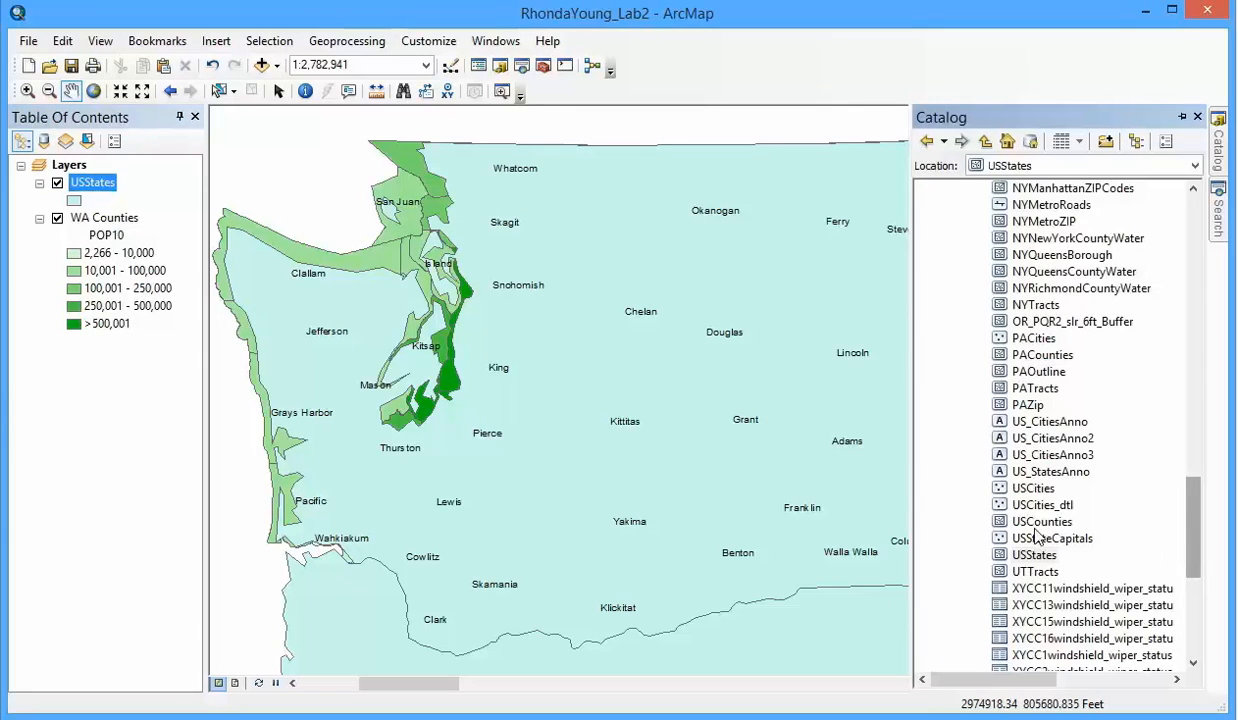
pyautogui.moveTo(995, 520); pyautogui.dragTo(927, 523)
pyautogui.moveTo(694, 520); pyautogui.dragTo(696, 521)
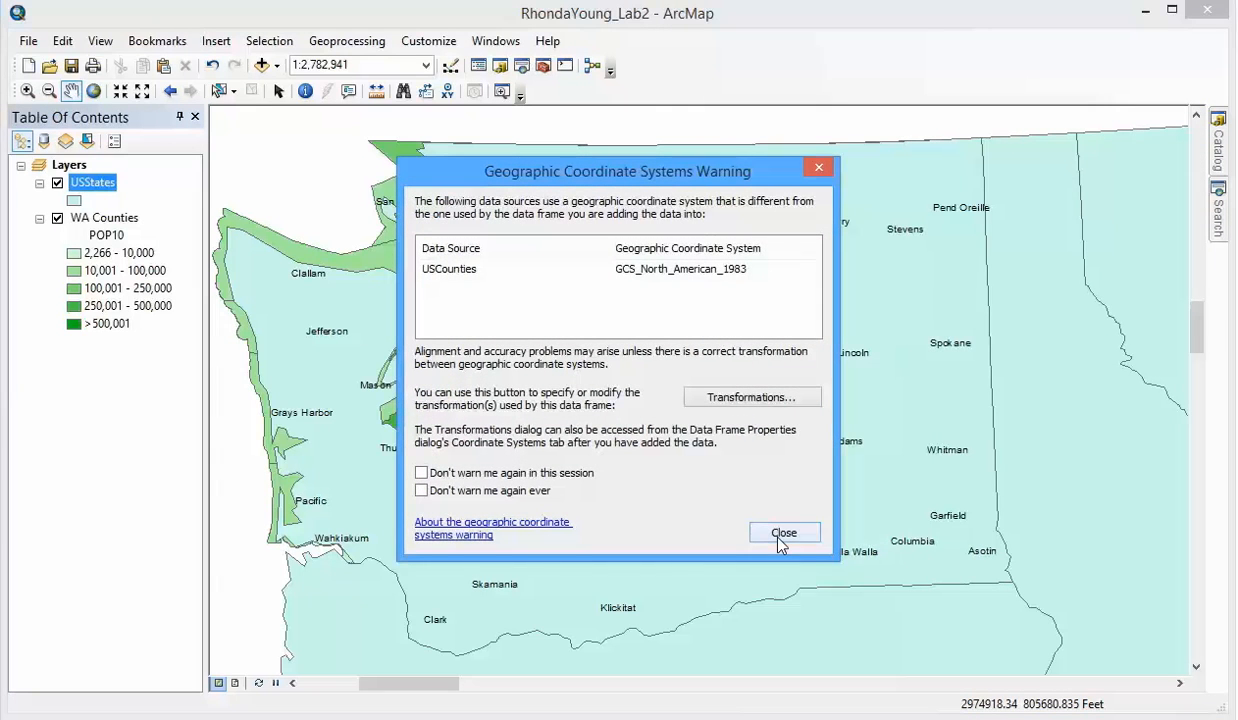
pyautogui.click(782, 534)
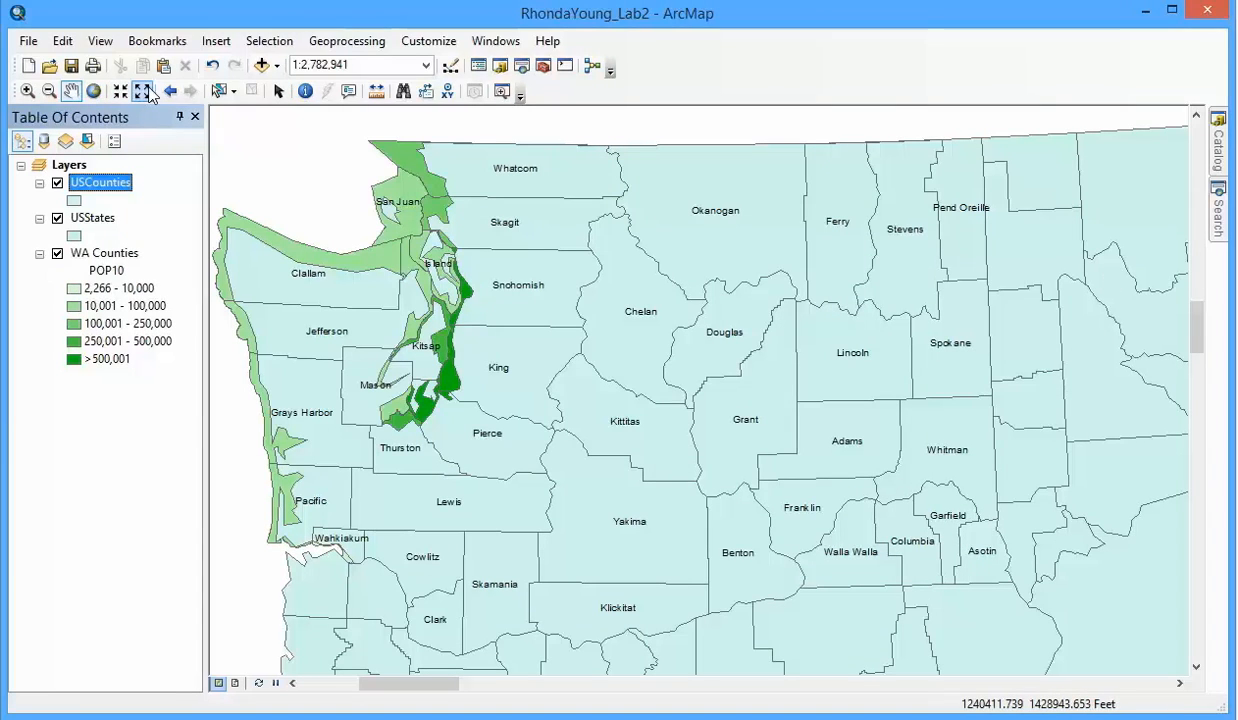
pyautogui.click(94, 91)
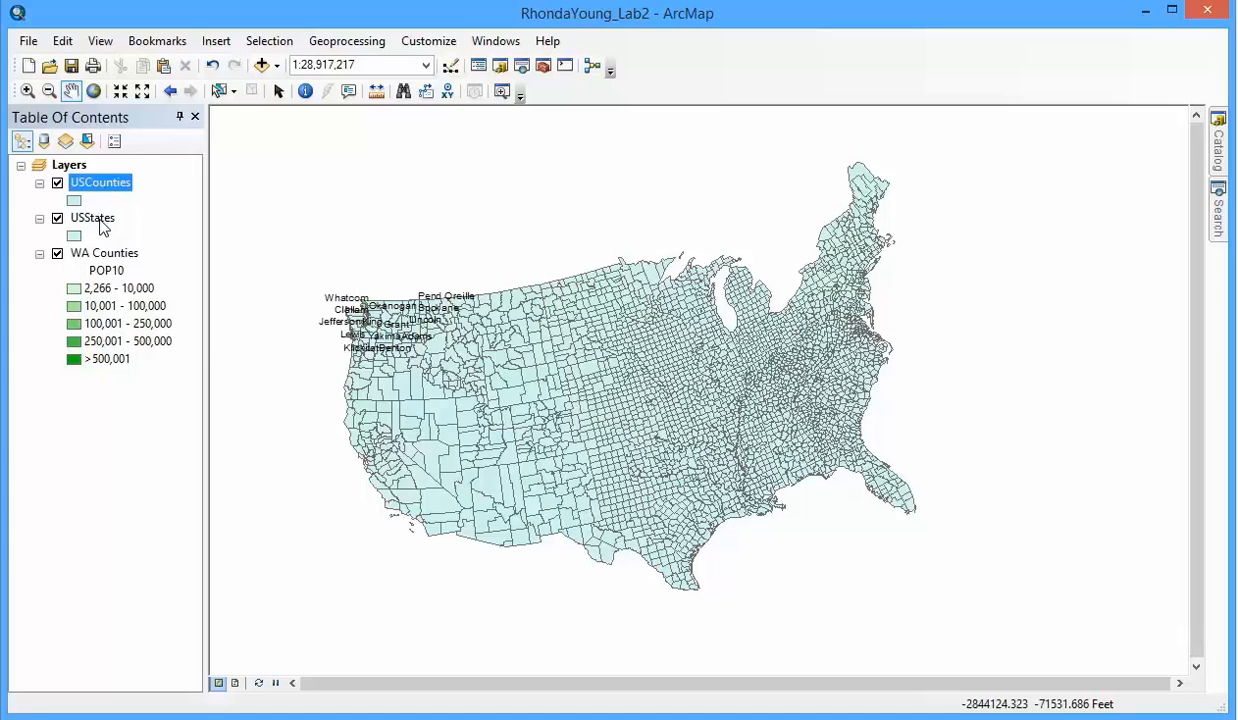
# Open the coordinate system settings of the Layers data frame
pyautogui.click(70, 167)
pyautogui.rightClick(73, 170)
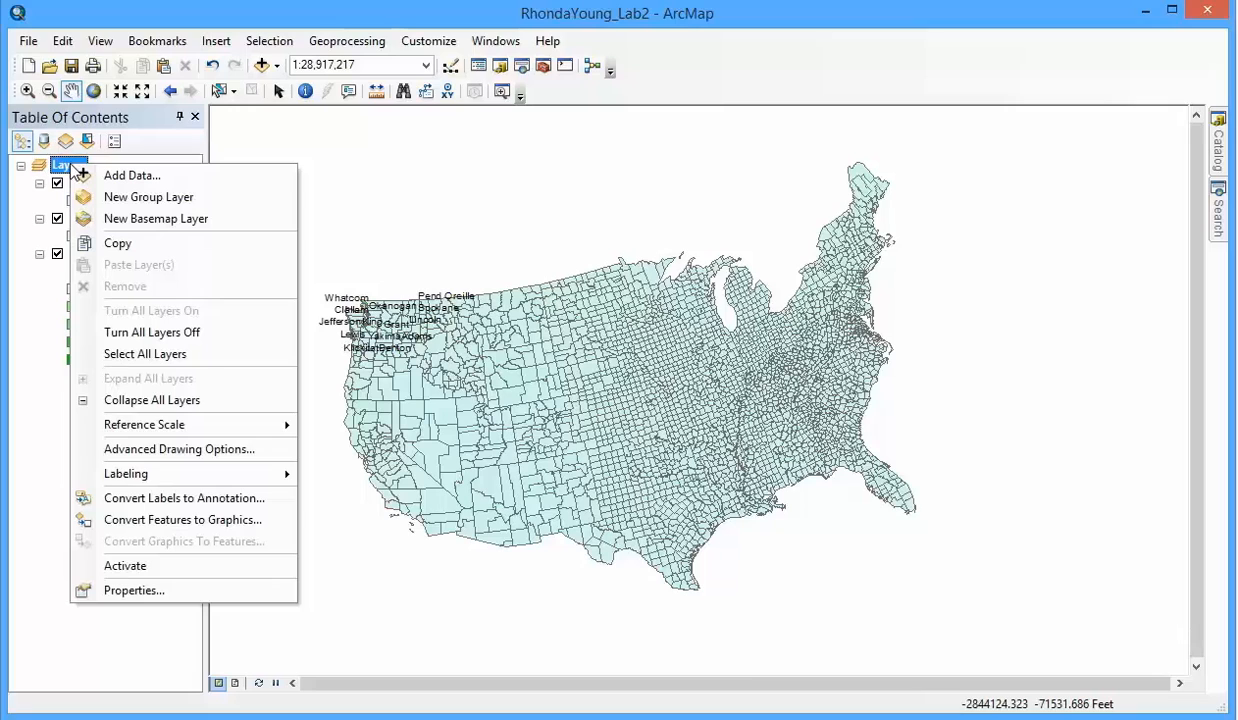
pyautogui.click(140, 590)
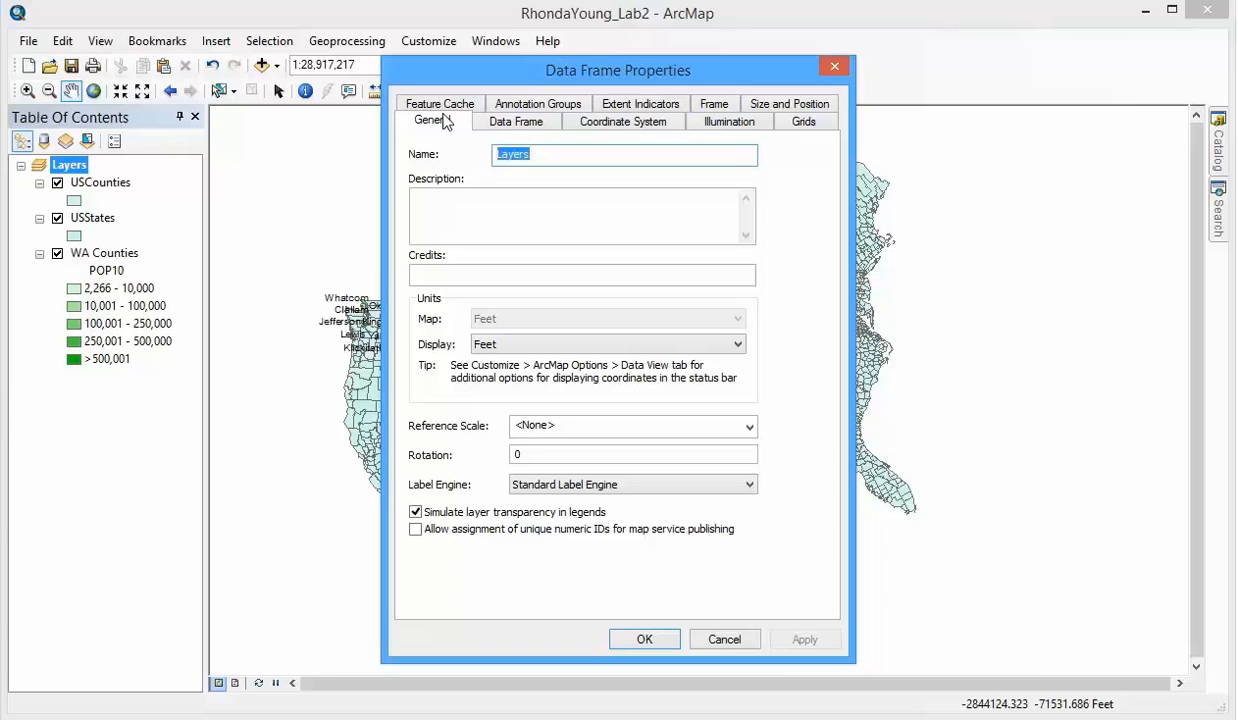
pyautogui.click(508, 124)
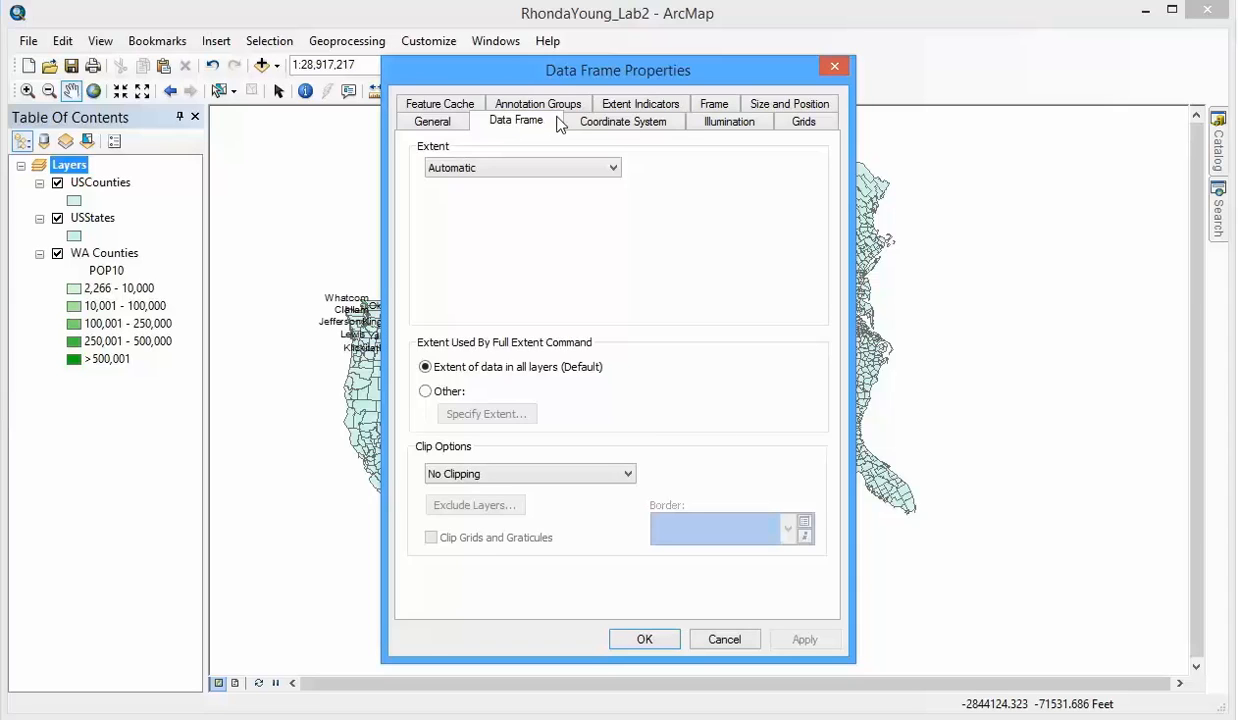
pyautogui.click(620, 121)
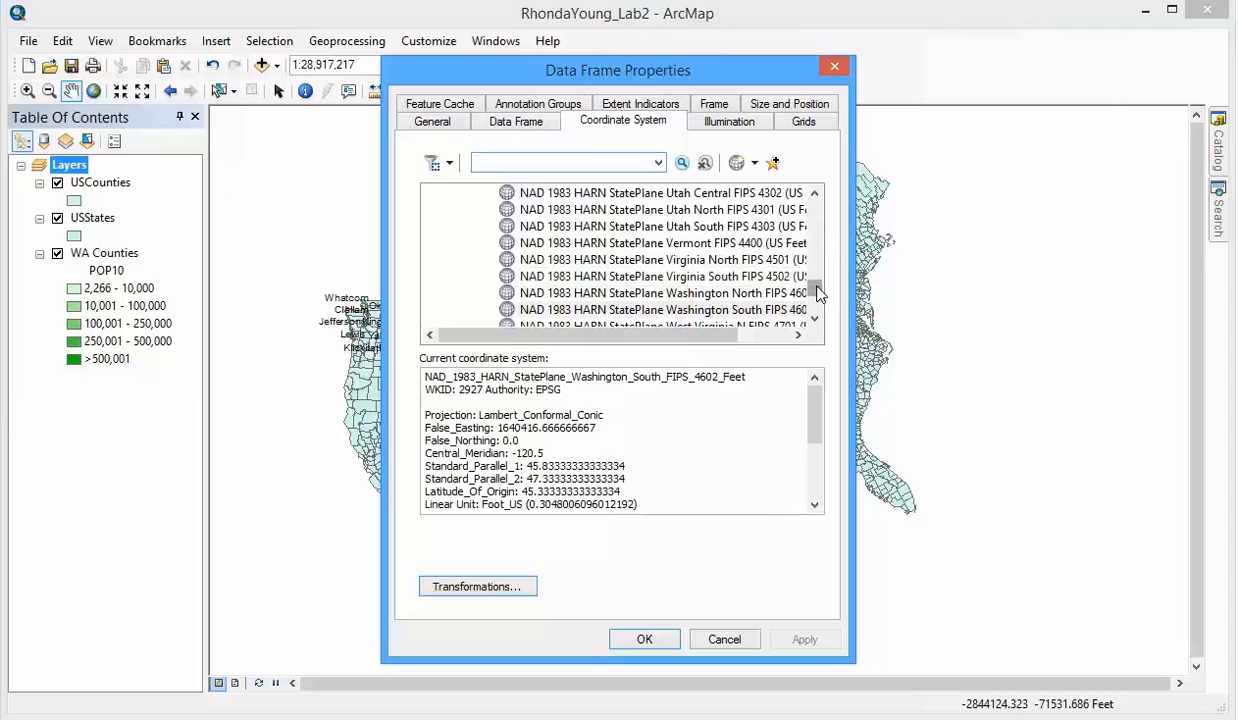
# Select the continental North America projection NAD 1983 HARN Contiguous USA Albers for the data frame
pyautogui.moveTo(818, 288); pyautogui.dragTo(818, 212)
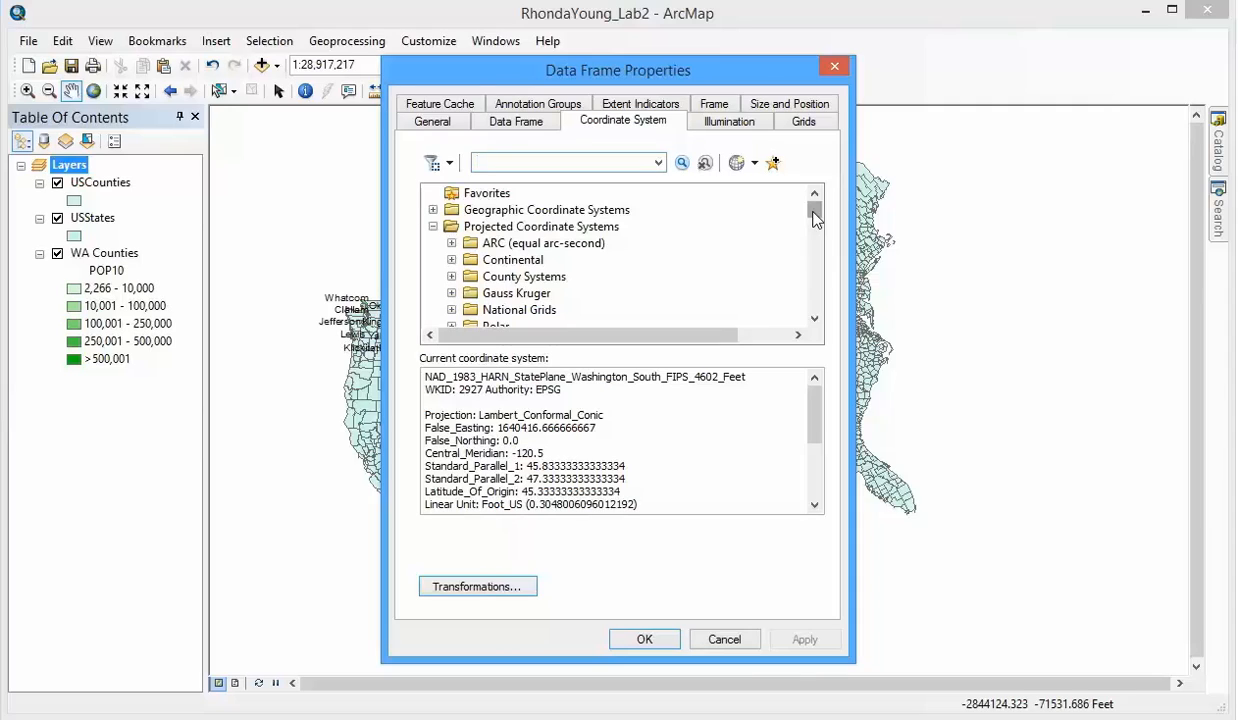
pyautogui.click(450, 260)
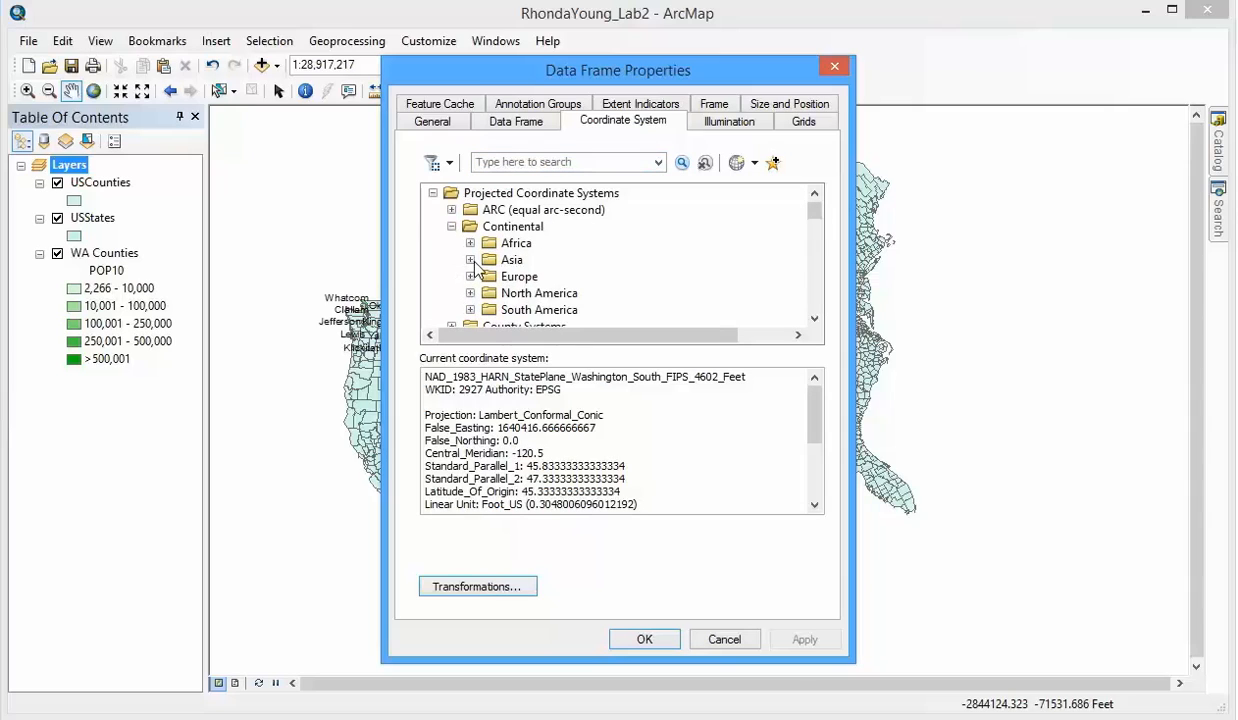
pyautogui.click(470, 293)
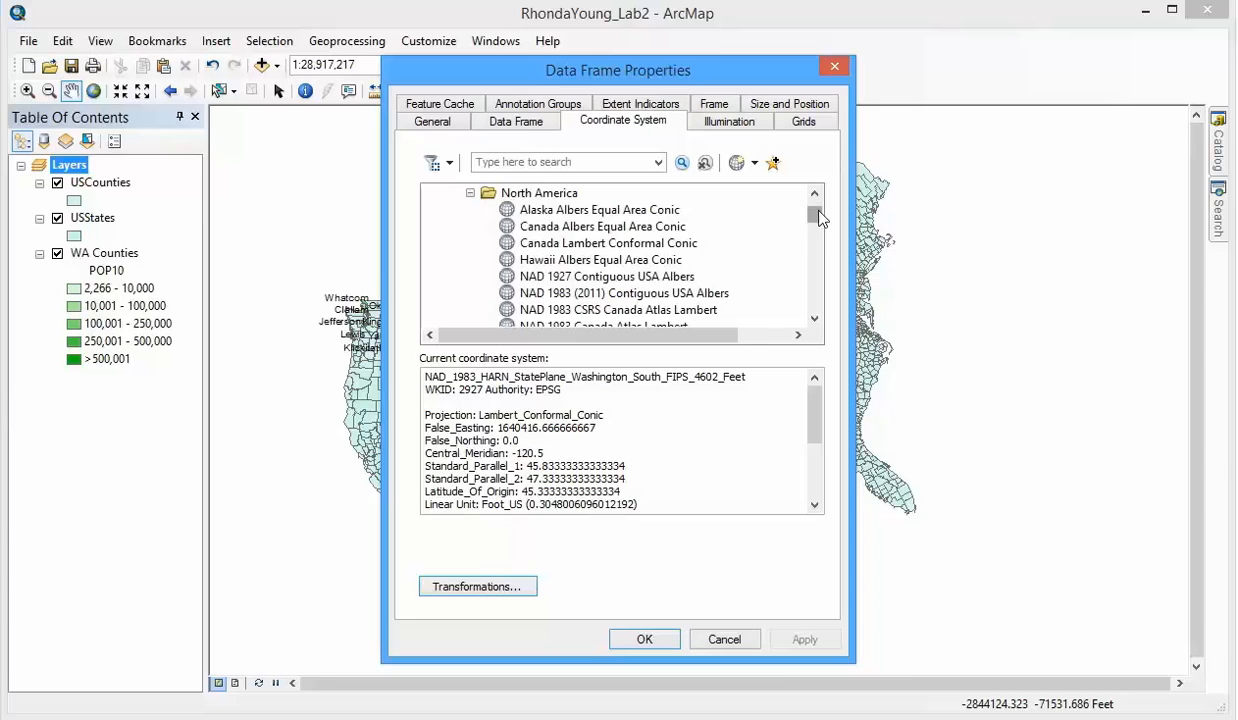
pyautogui.scroll(-1, 818, 218)
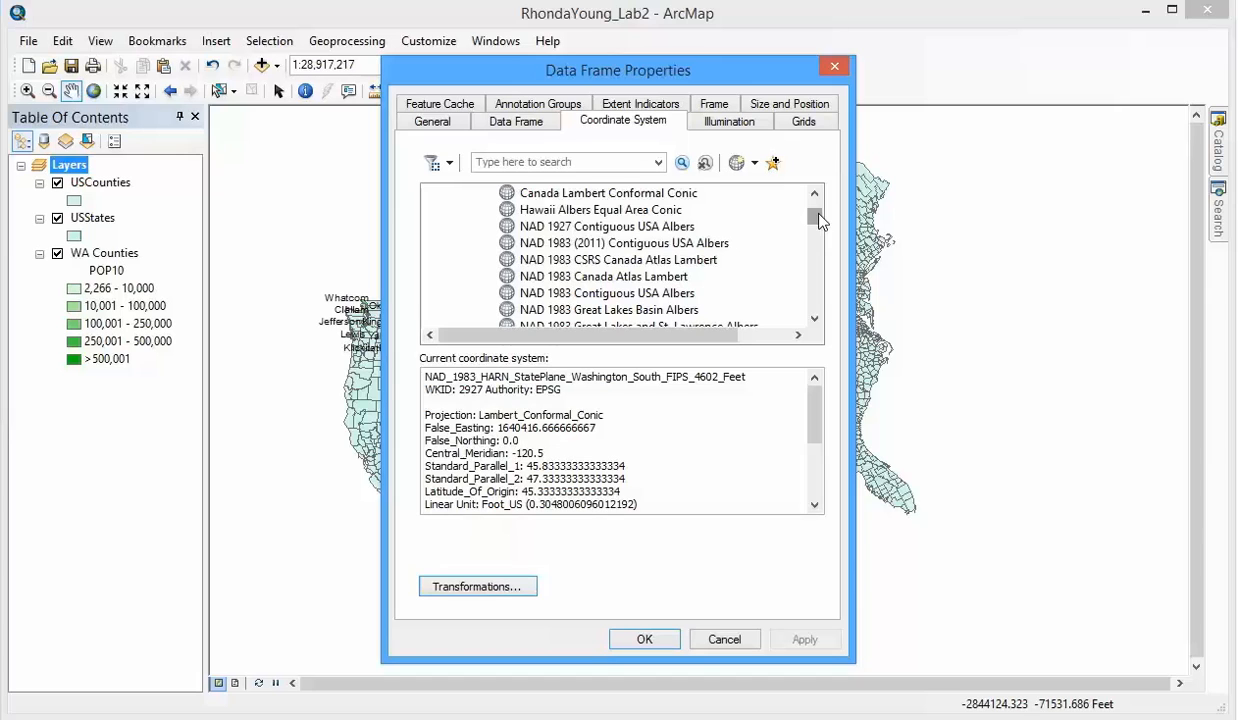
pyautogui.moveTo(818, 218)
pyautogui.mouseDown()
pyautogui.moveTo(828, 243)
pyautogui.moveTo(828, 210)
pyautogui.moveTo(828, 222)
pyautogui.mouseUp()
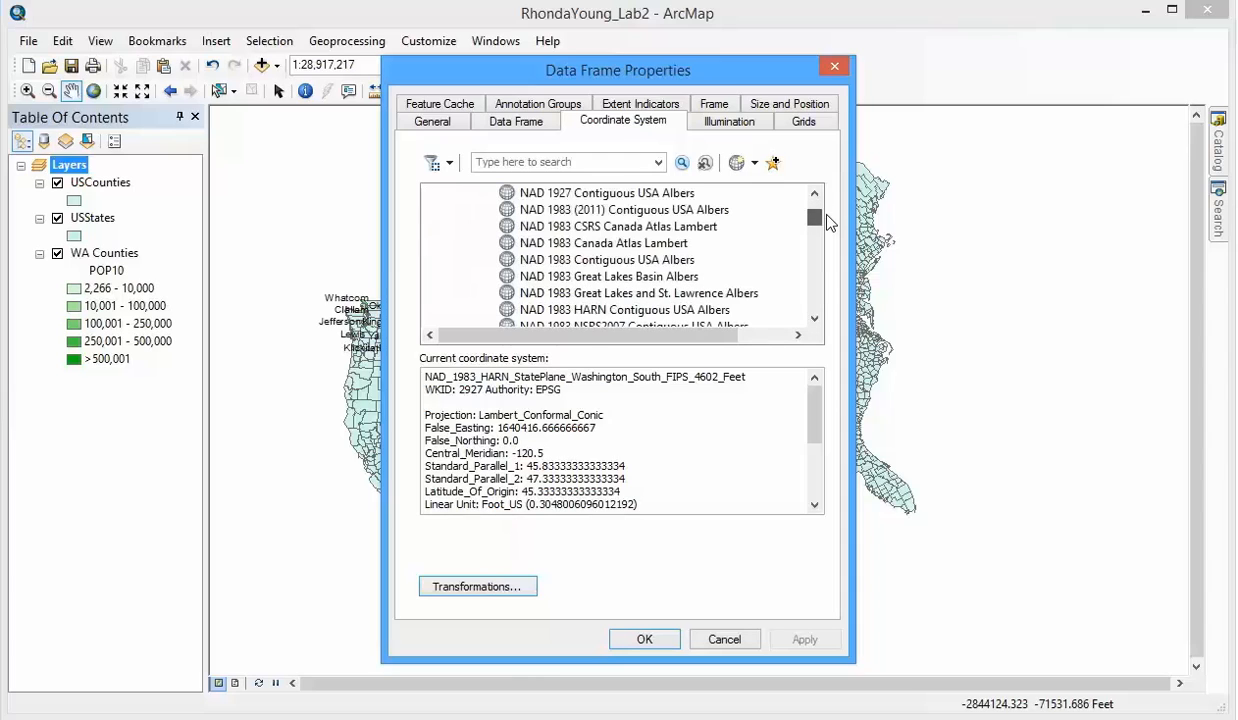
pyautogui.click(630, 310)
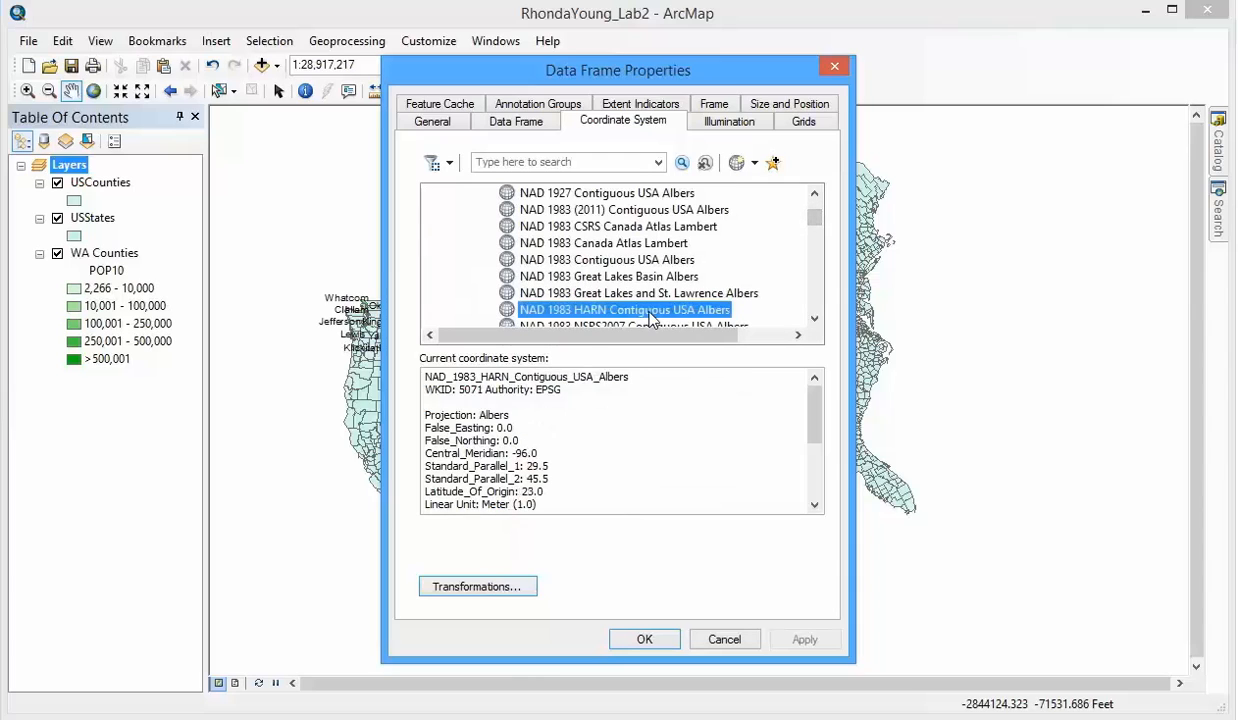
# Apply the selected coordinate system to the data frame despite the warnings and close its properties
pyautogui.click(805, 638)
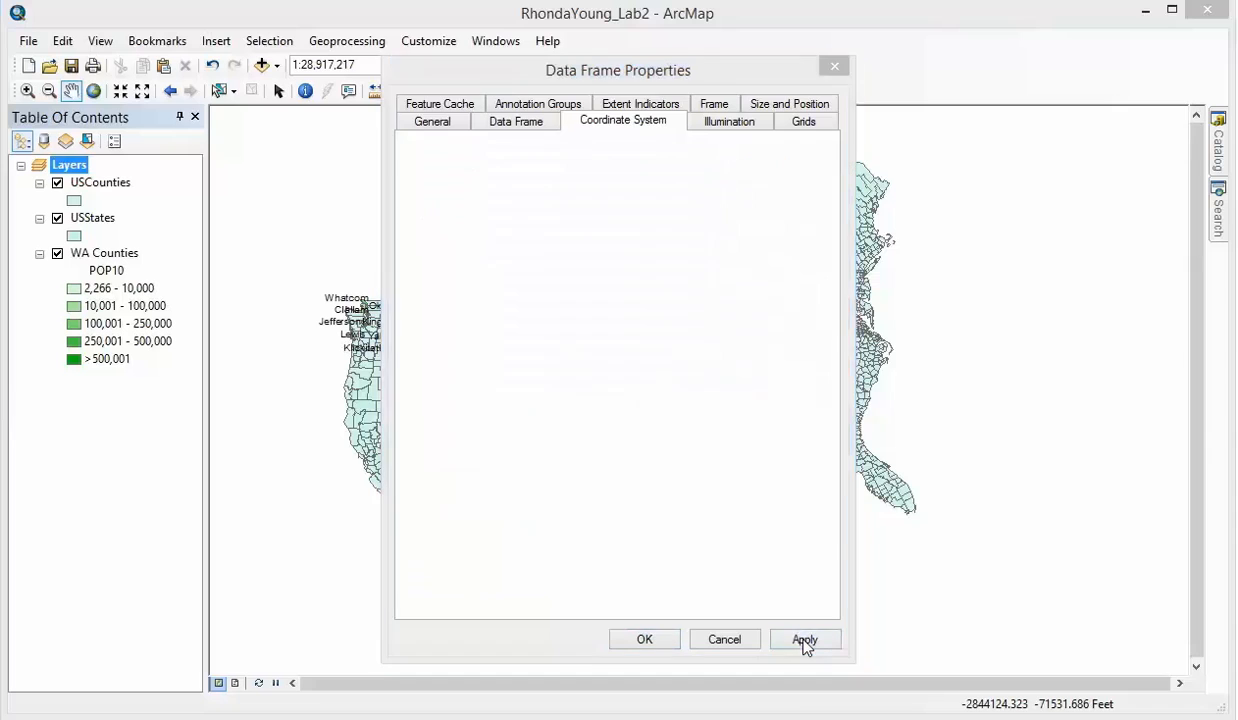
pyautogui.click(483, 425)
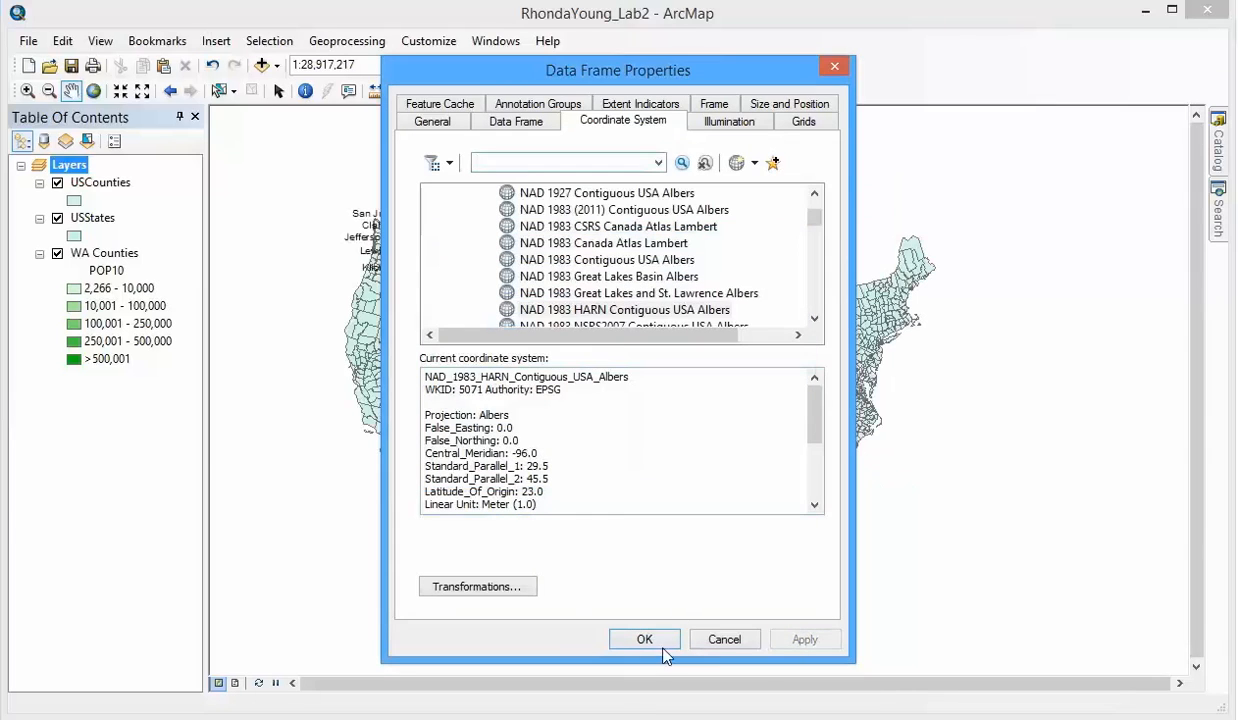
pyautogui.click(660, 640)
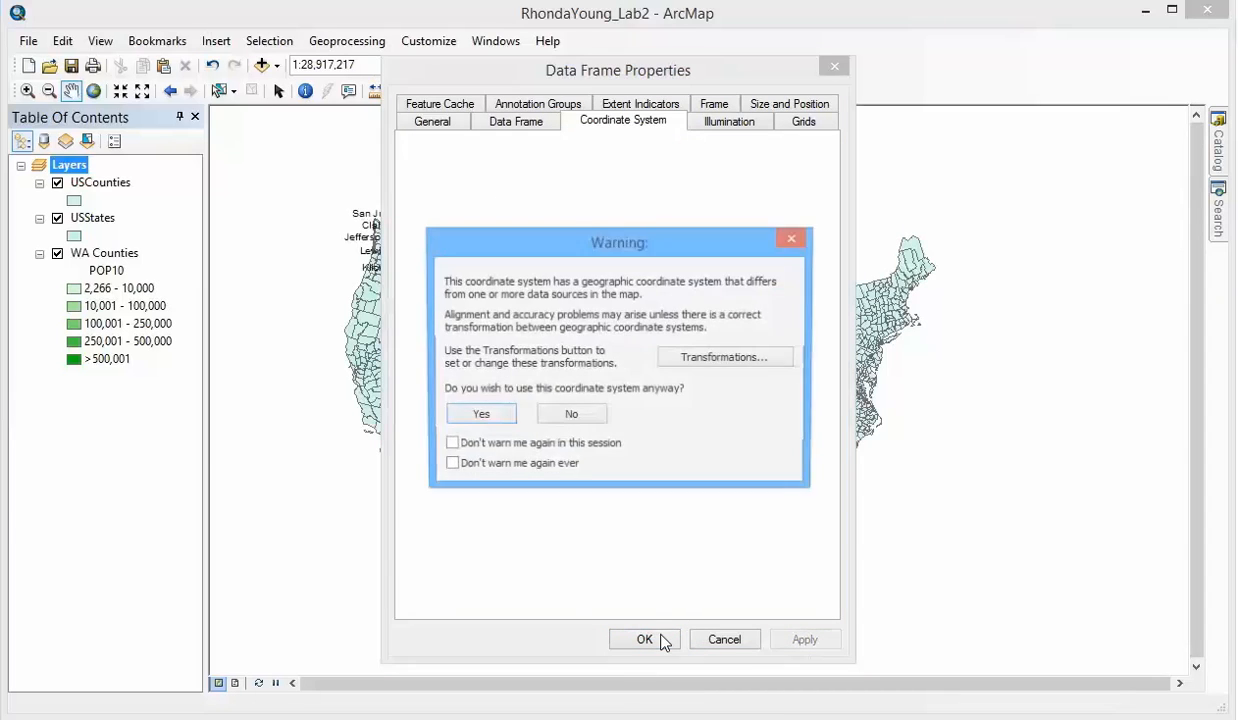
pyautogui.click(488, 413)
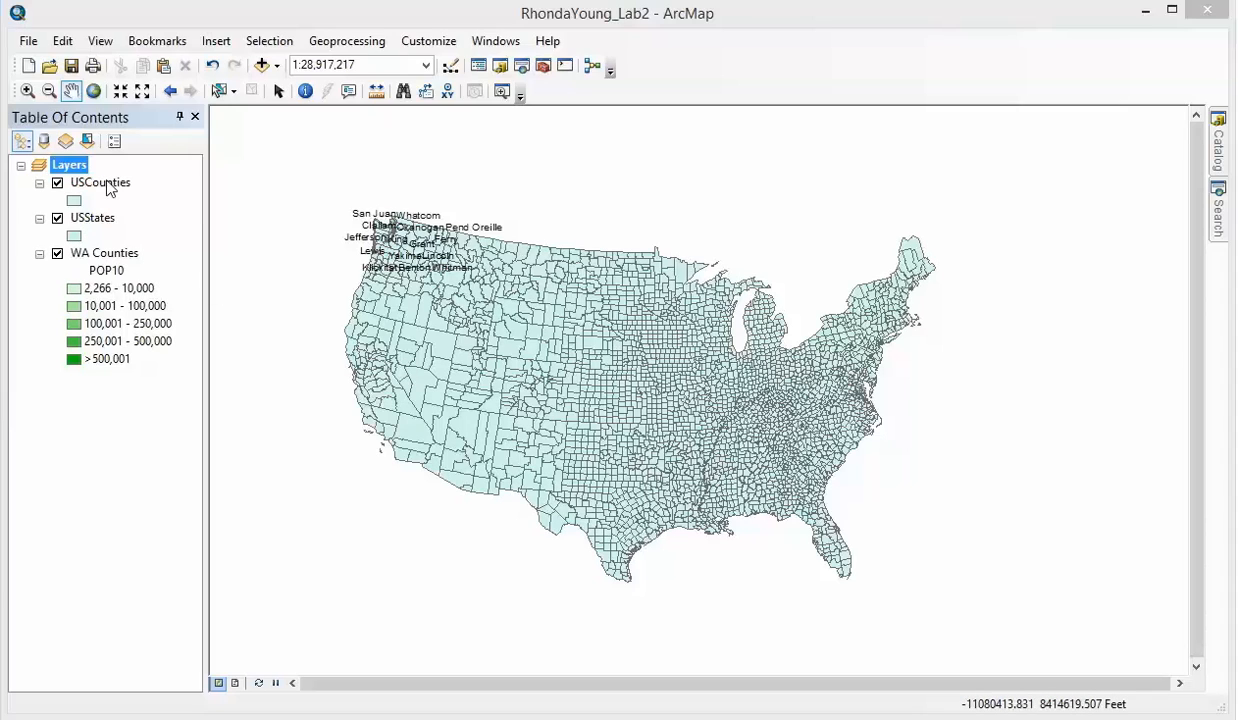
# Turn off and collapse the WA Counties layer, and move USStates above USCounties in the layer order
pyautogui.click(58, 253)
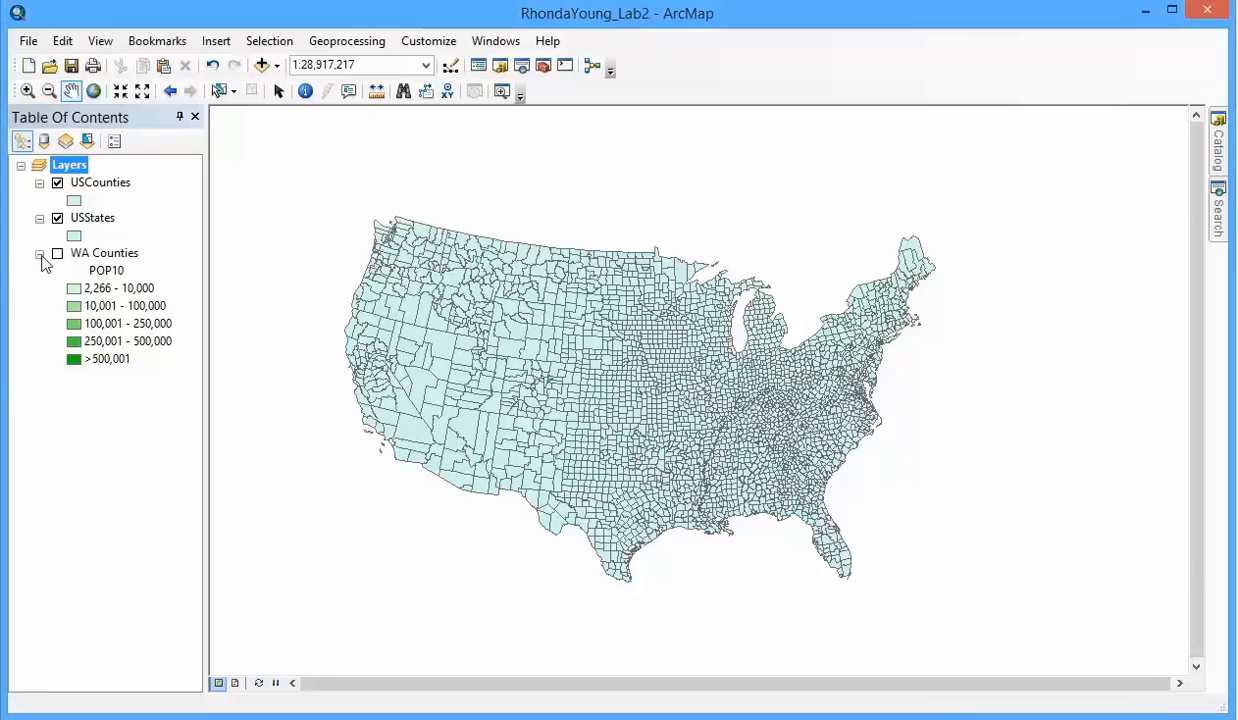
pyautogui.click(40, 254)
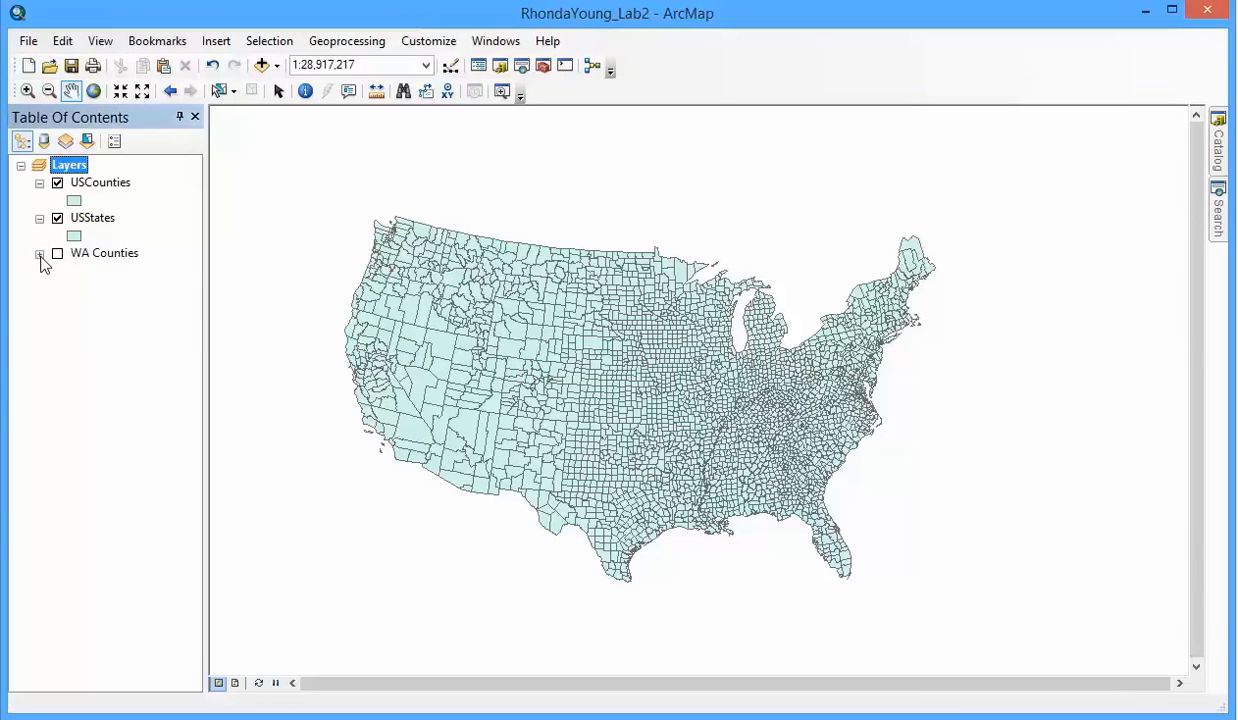
pyautogui.click(40, 254)
pyautogui.click(40, 254)
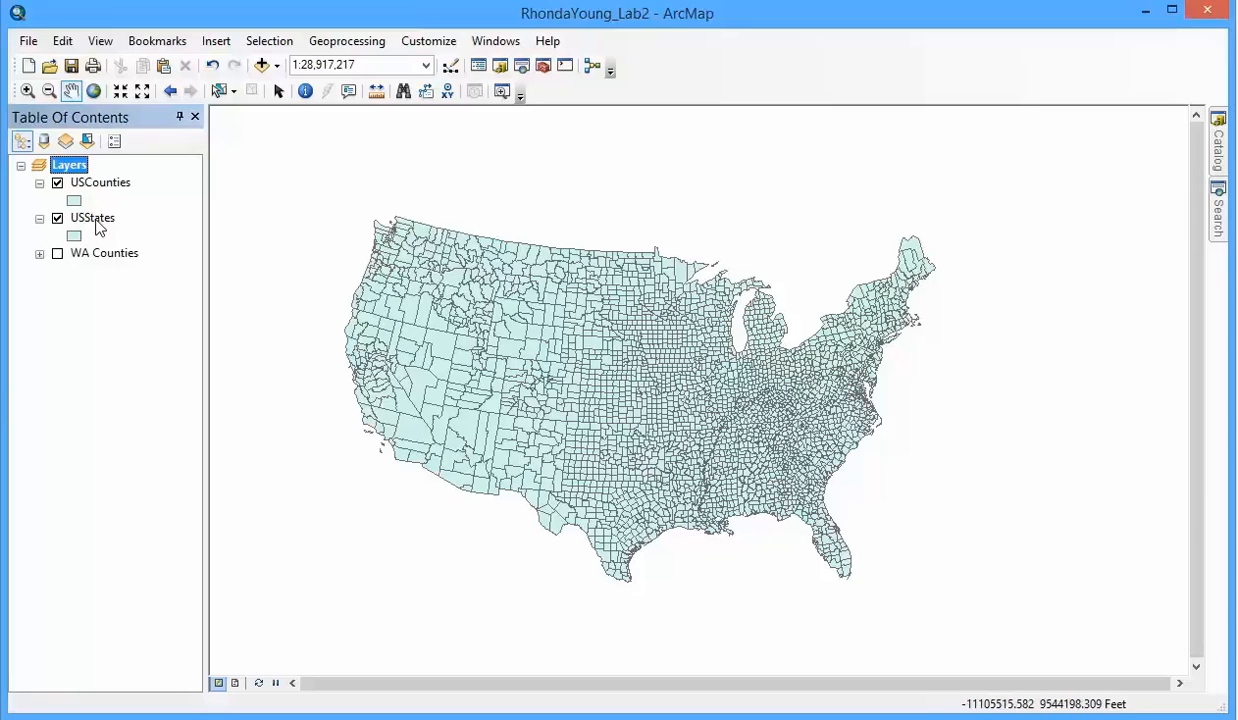
pyautogui.moveTo(95, 220)
pyautogui.mouseDown()
pyautogui.moveTo(97, 177)
pyautogui.moveTo(103, 185)
pyautogui.mouseUp()
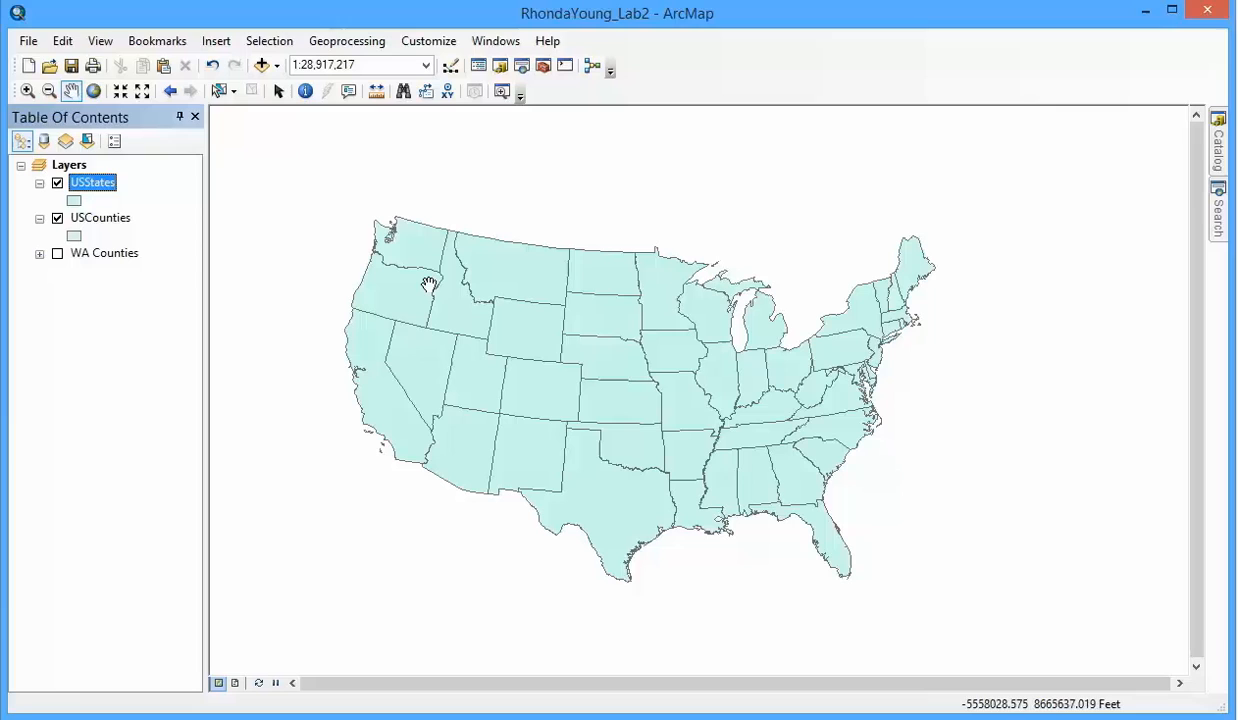
# Set the fill of the USStates polygon symbol to No Color
pyautogui.click(75, 201)
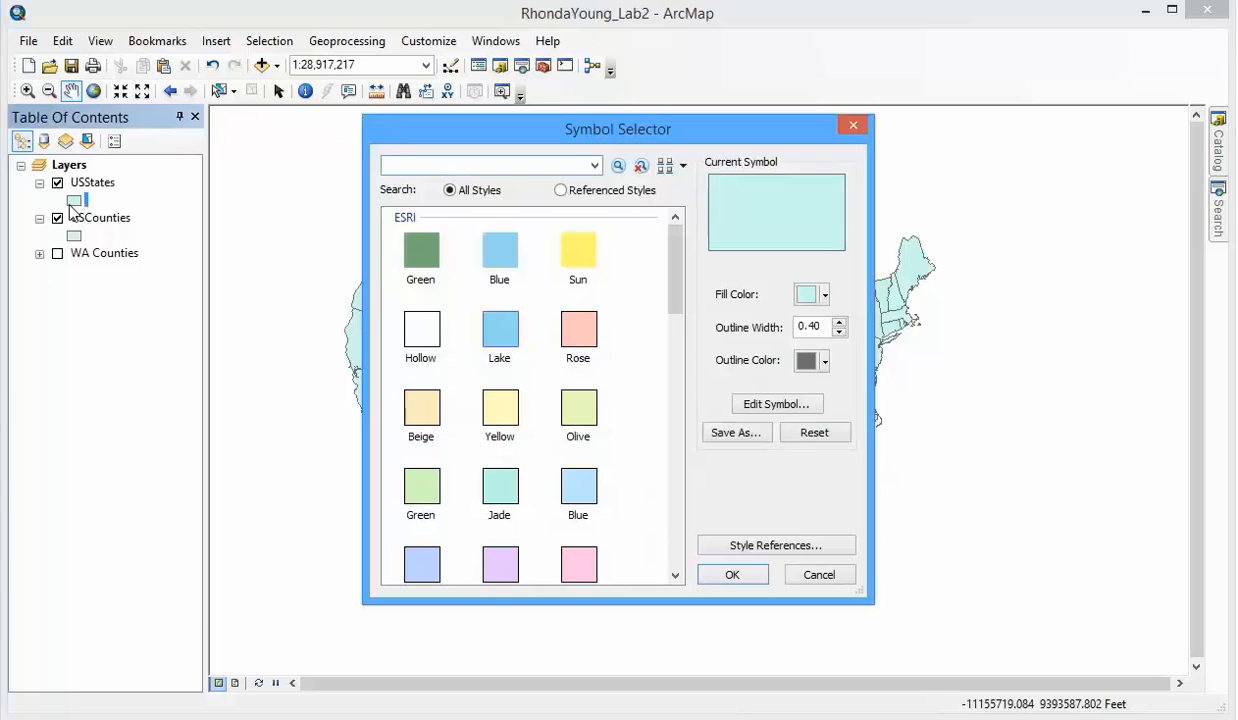
pyautogui.click(825, 296)
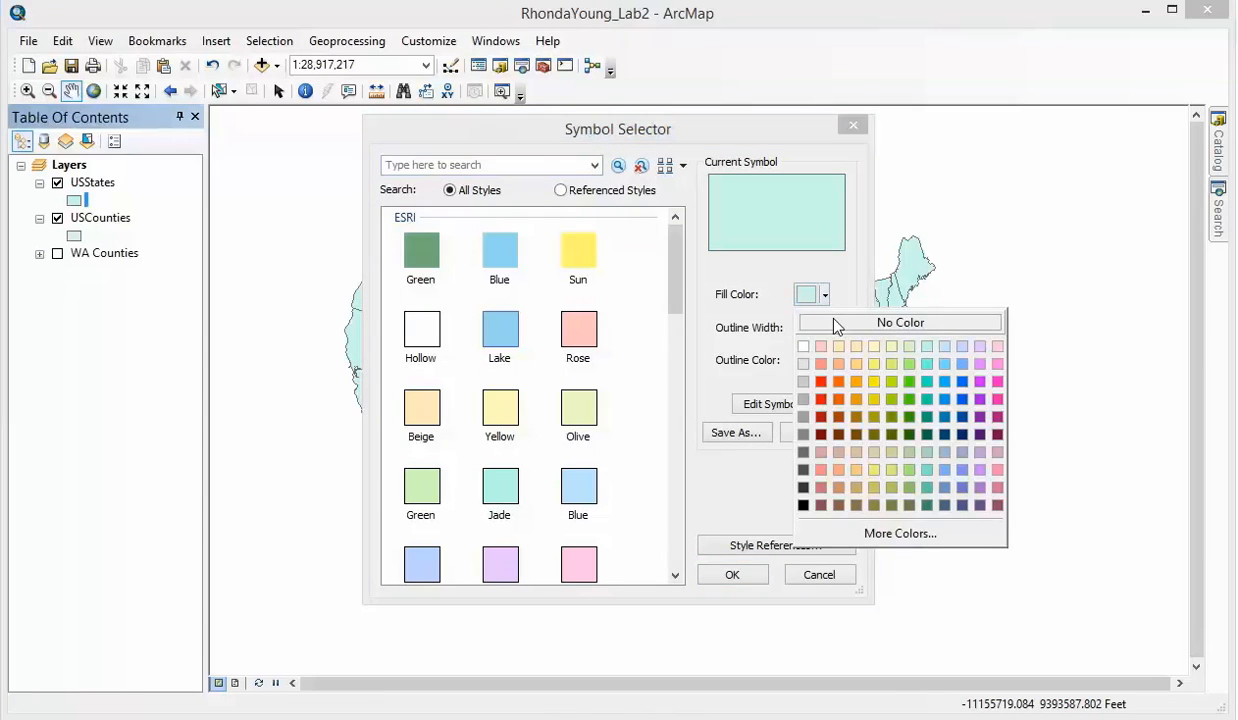
pyautogui.click(834, 322)
pyautogui.moveTo(673, 135)
pyautogui.mouseDown()
pyautogui.moveTo(902, 187)
pyautogui.moveTo(686, 117)
pyautogui.mouseUp()
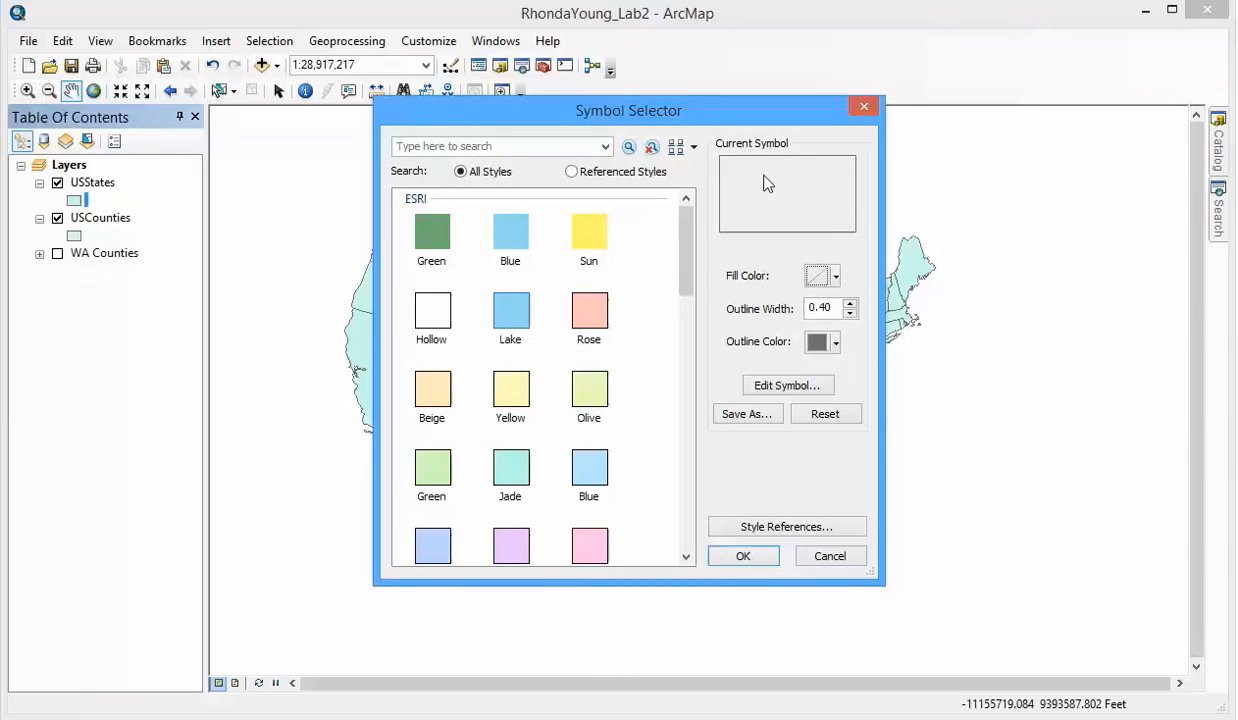
# Give the USStates symbol a black outline with a width of 1.5 and accept the symbol
pyautogui.doubleClick(820, 308)
pyautogui.write('1')
pyautogui.click(849, 304)
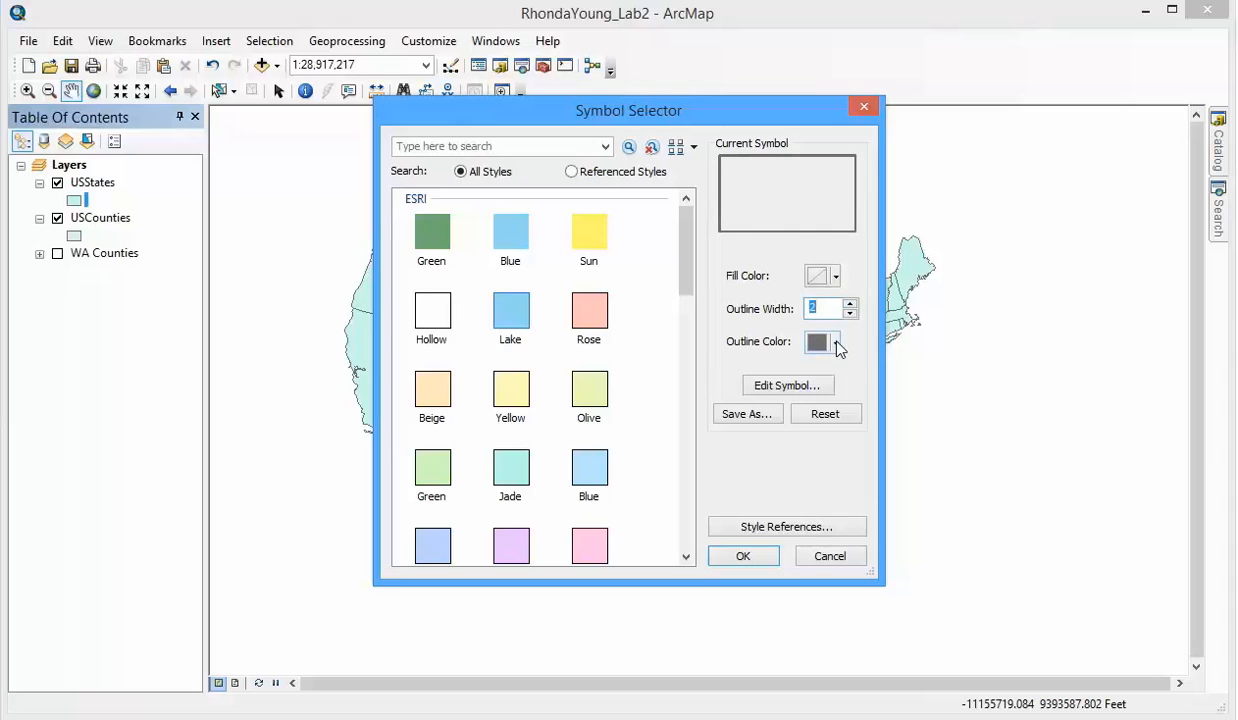
pyautogui.click(837, 343)
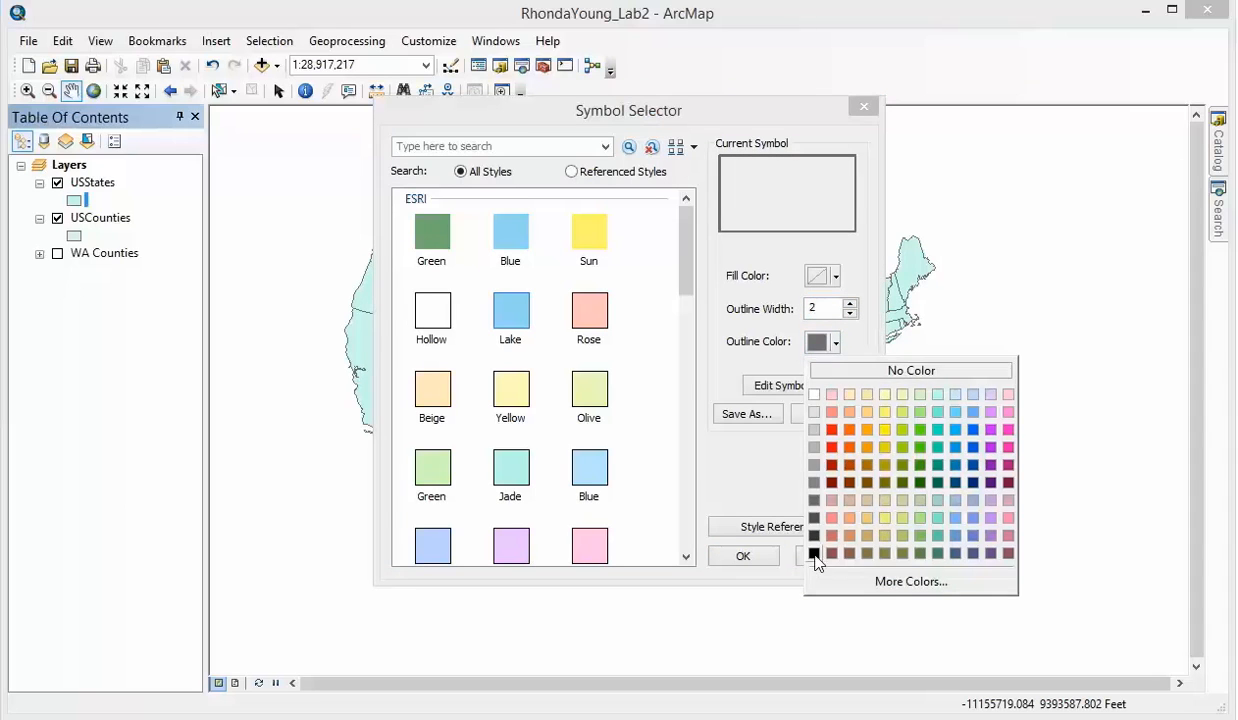
pyautogui.click(814, 553)
pyautogui.click(850, 313)
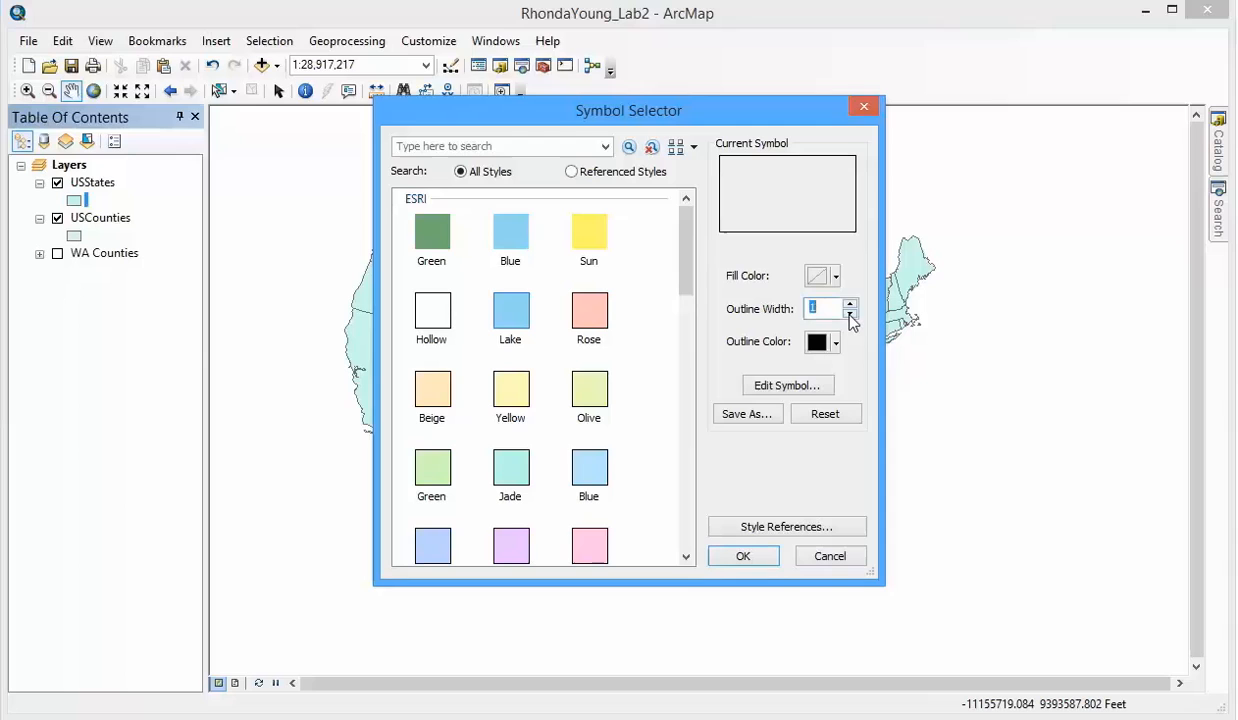
pyautogui.write('1.5')
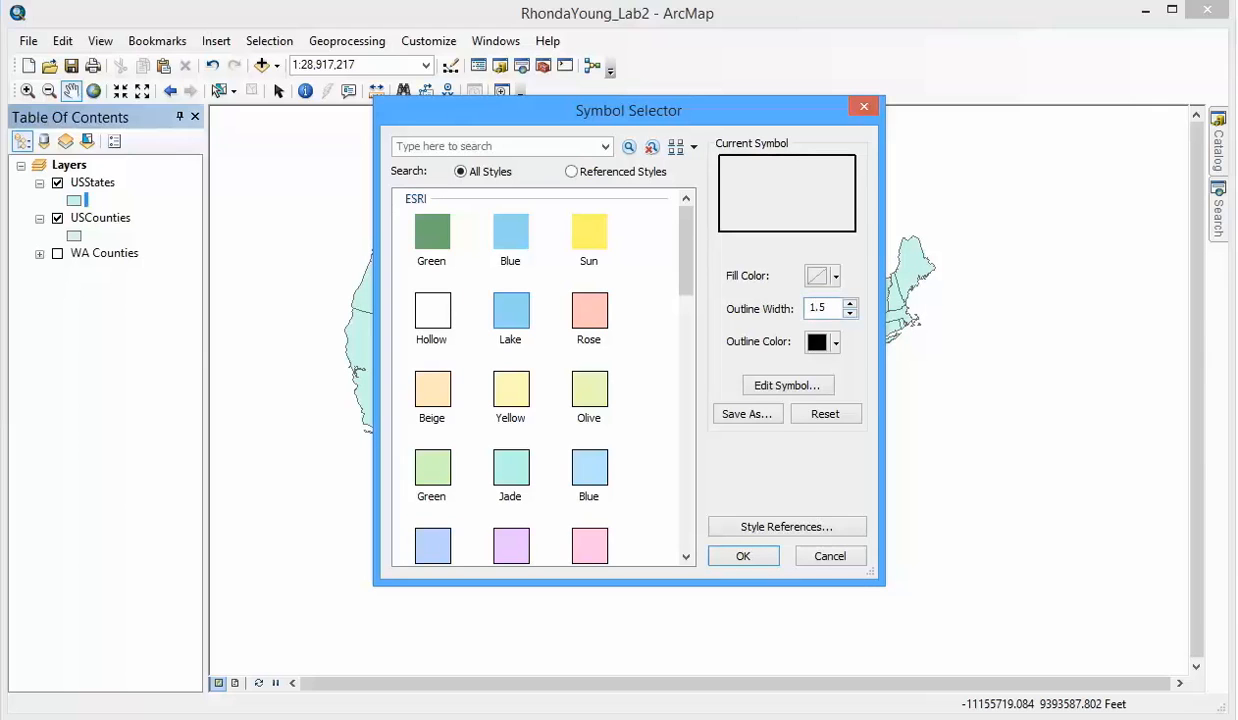
pyautogui.click(745, 556)
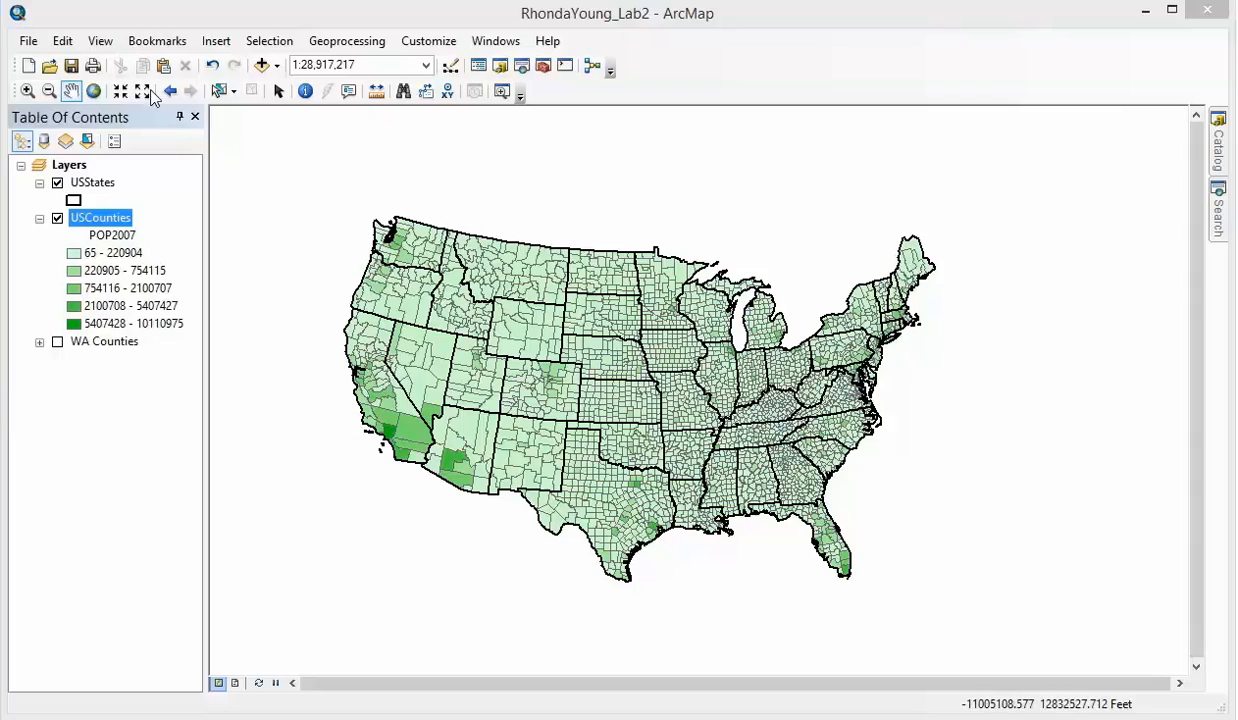
# Examine how the county outlines and population shading read at different map scales, from the whole country down to Washington
pyautogui.click(29, 95)
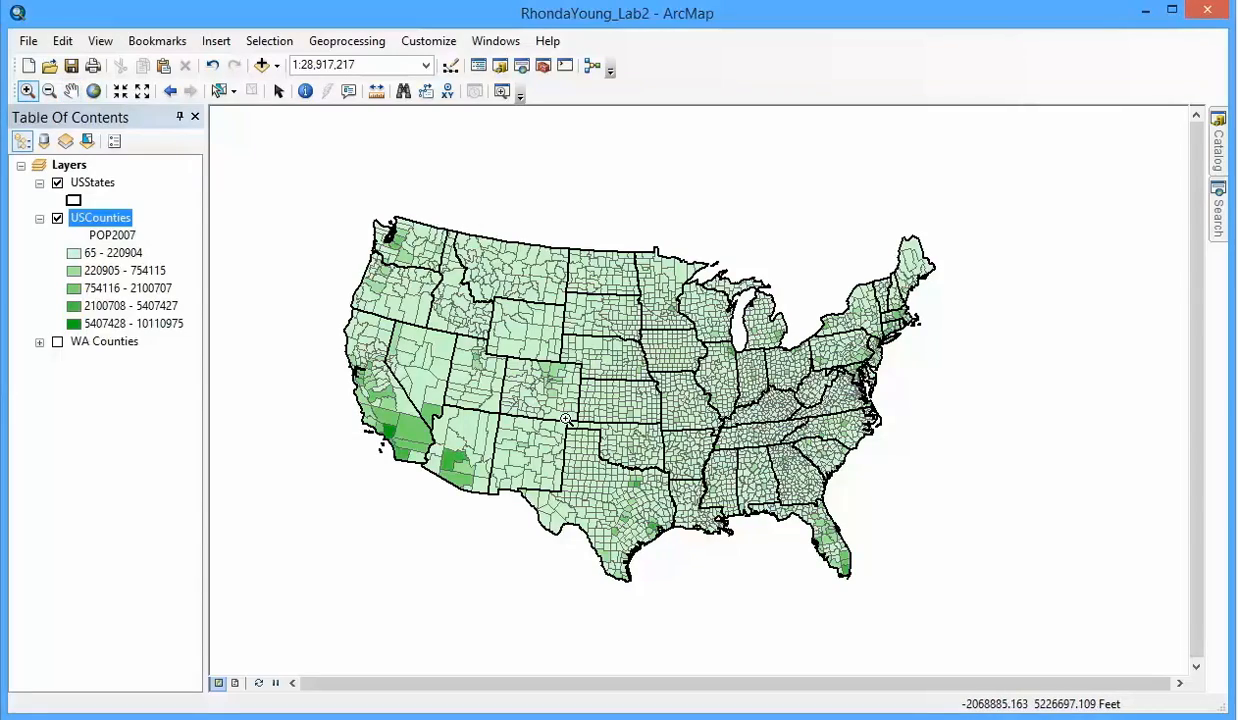
pyautogui.scroll(2, 566, 419)
pyautogui.scroll(-4, 566, 419)
pyautogui.scroll(2, 566, 419)
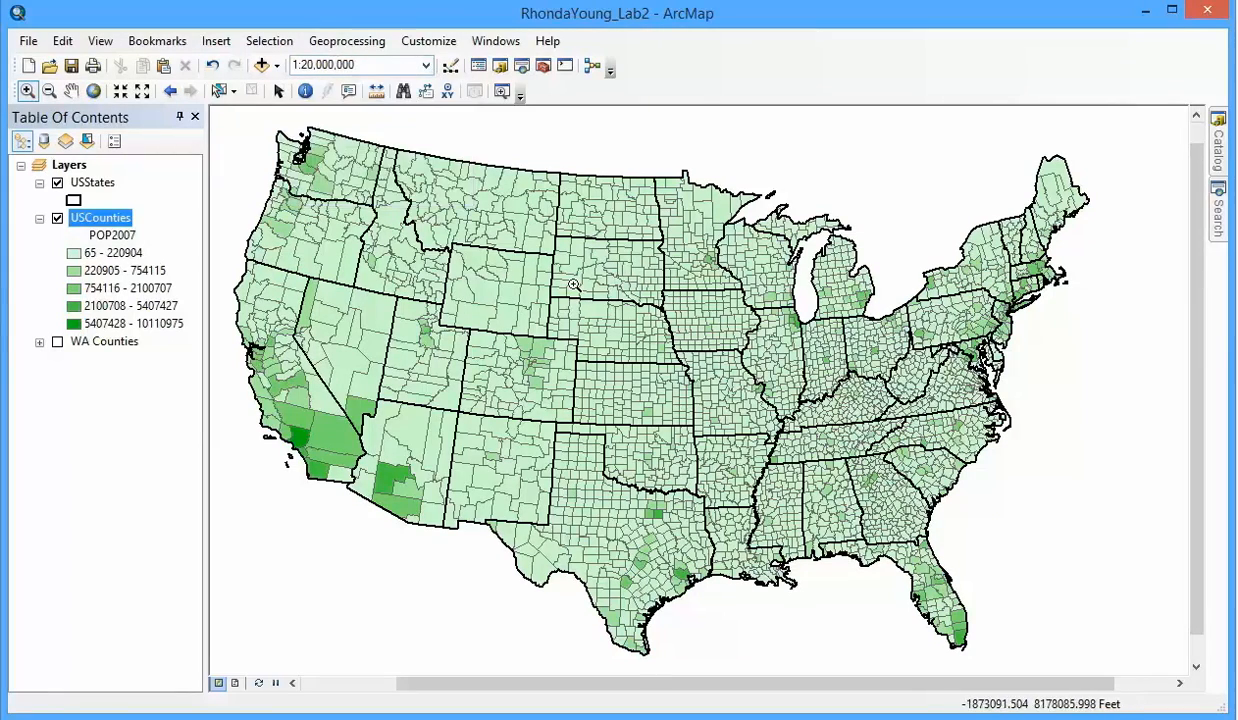
pyautogui.scroll(-1, 383, 187)
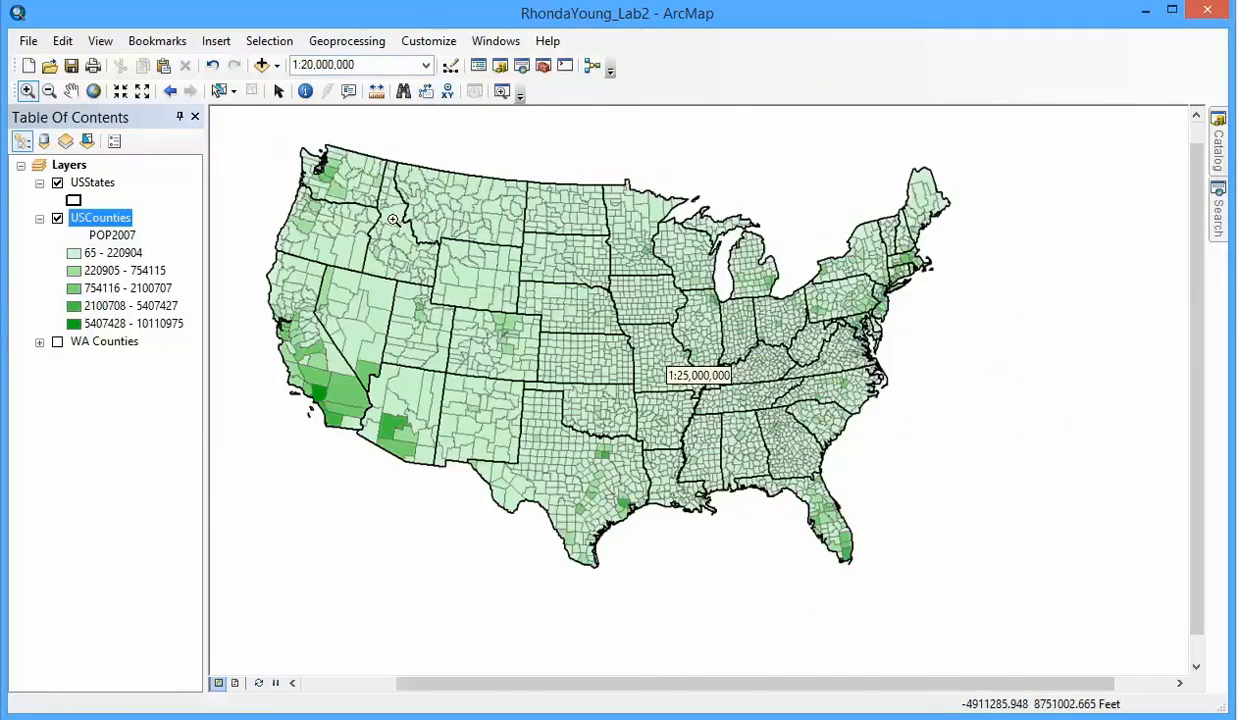
pyautogui.scroll(-3, 450, 318)
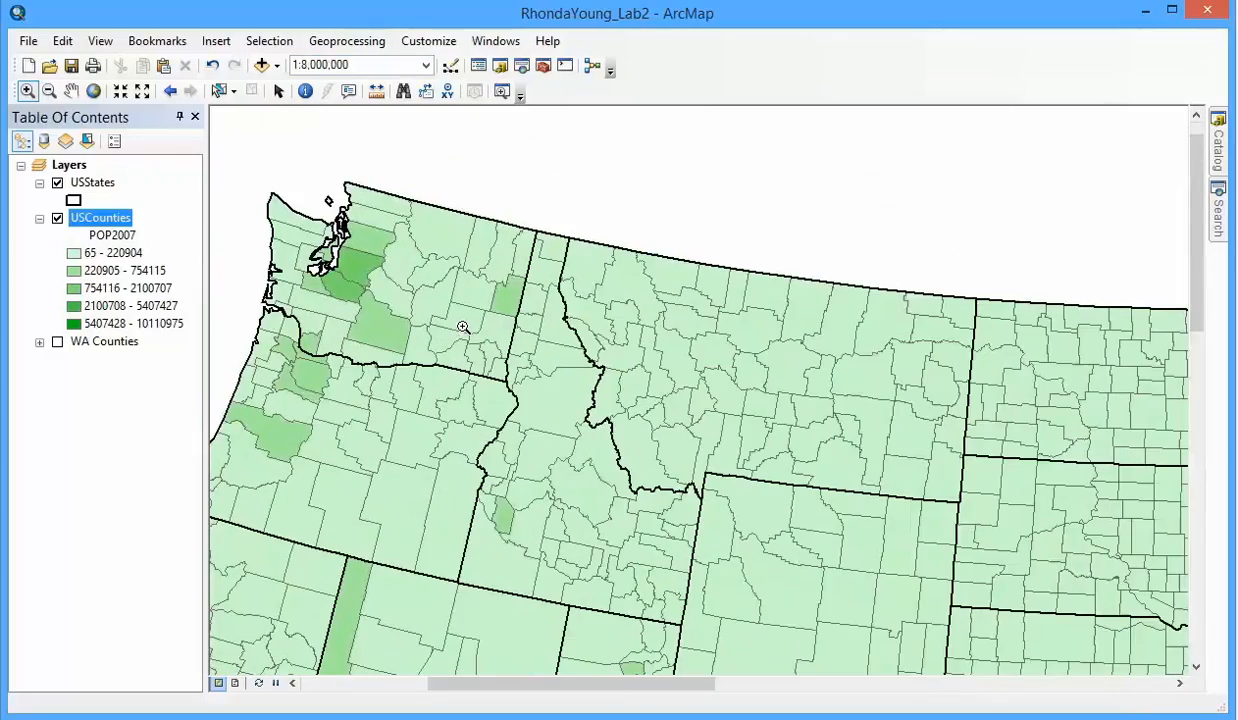
pyautogui.scroll(1, 478, 304)
pyautogui.scroll(-3, 478, 304)
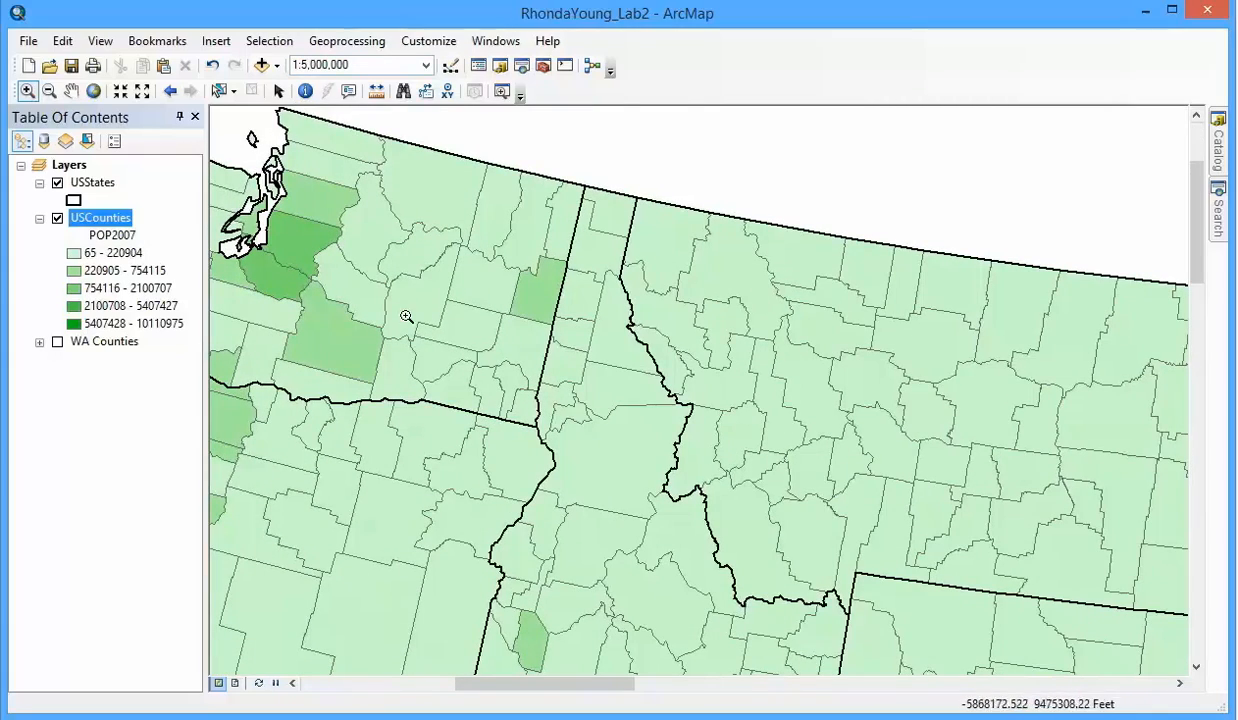
pyautogui.scroll(-2, 437, 329)
pyautogui.scroll(3, 443, 329)
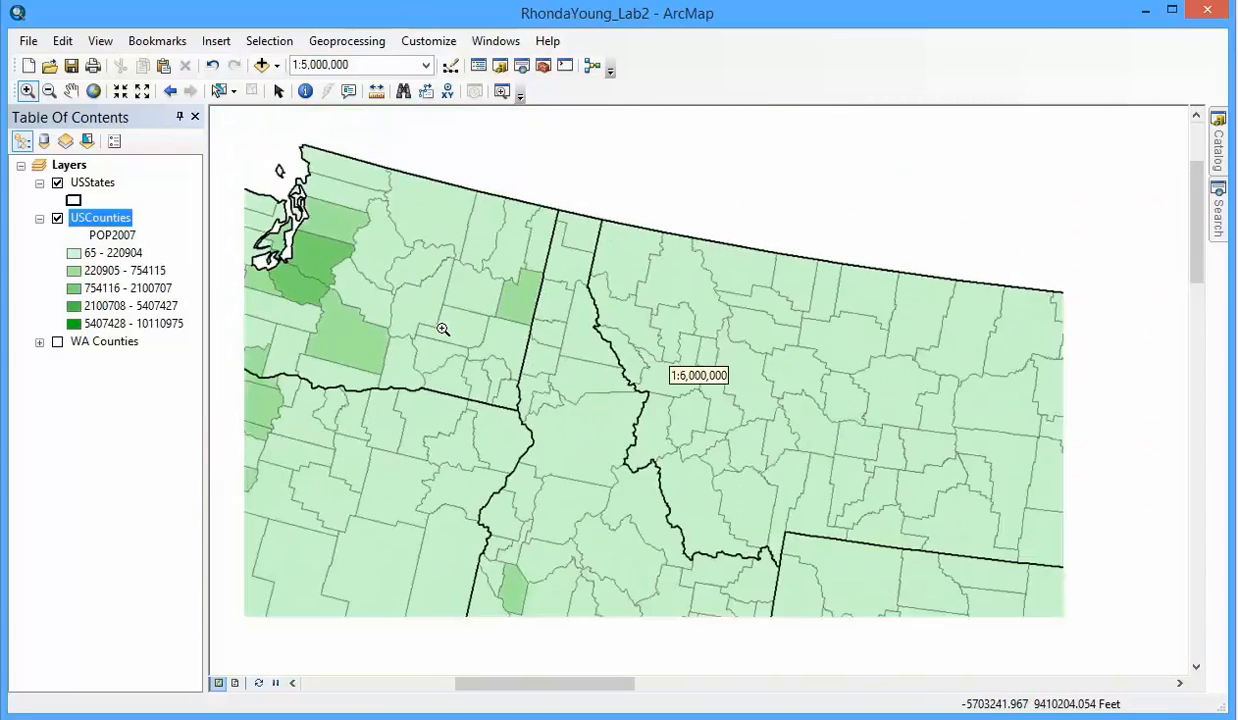
pyautogui.scroll(1, 443, 329)
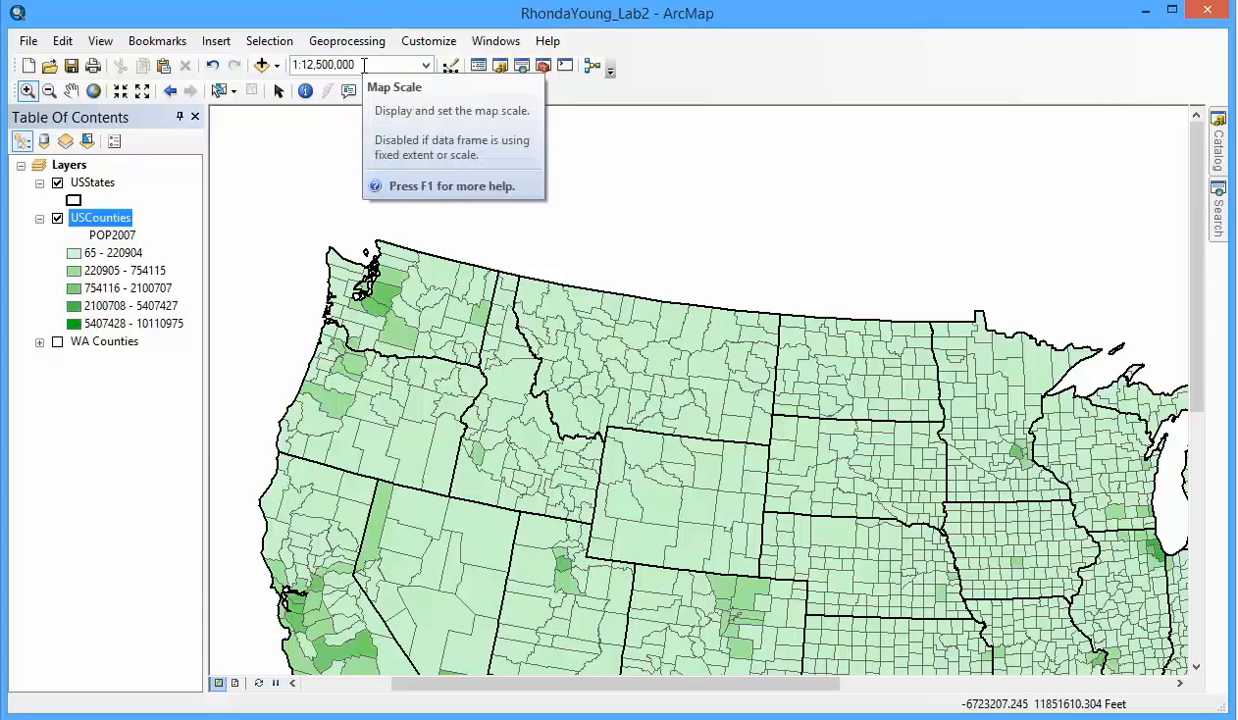
# Set the map scale to 1:5,000,000 and zoom in one level to 1:4,000,000
pyautogui.click(319, 65)
pyautogui.moveTo(365, 65); pyautogui.dragTo(303, 65)
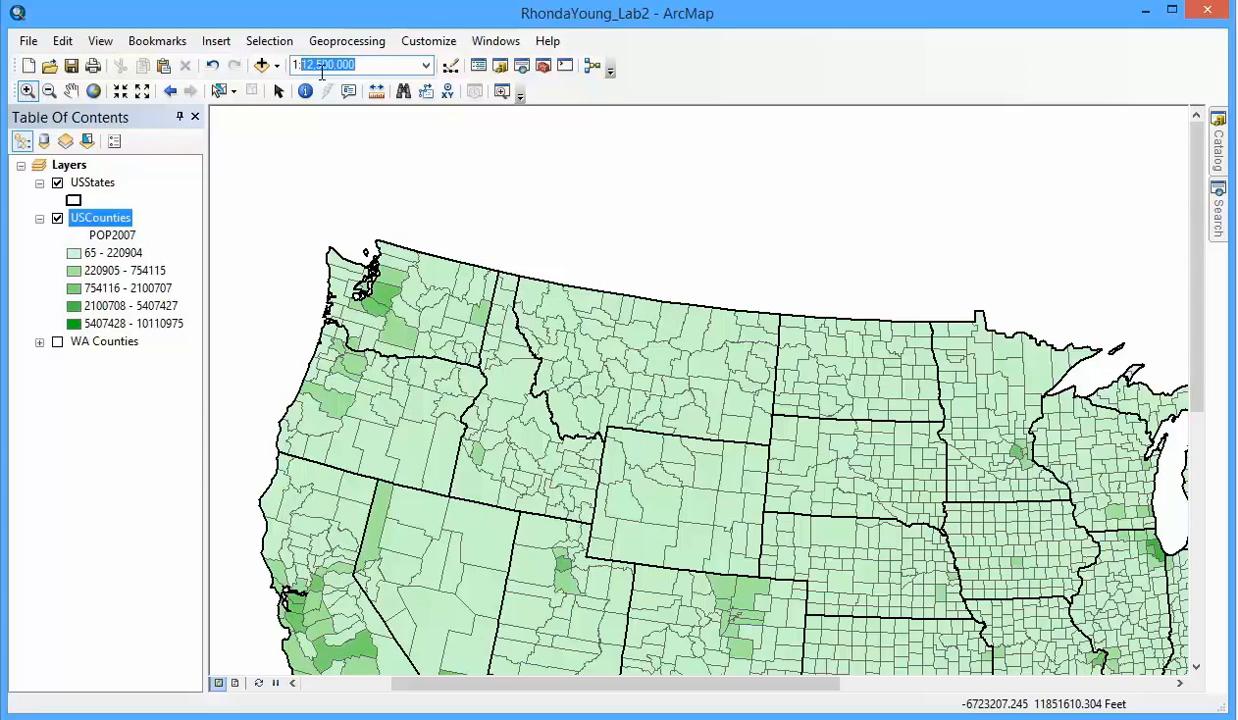
pyautogui.write('5')
pyautogui.press('Return')
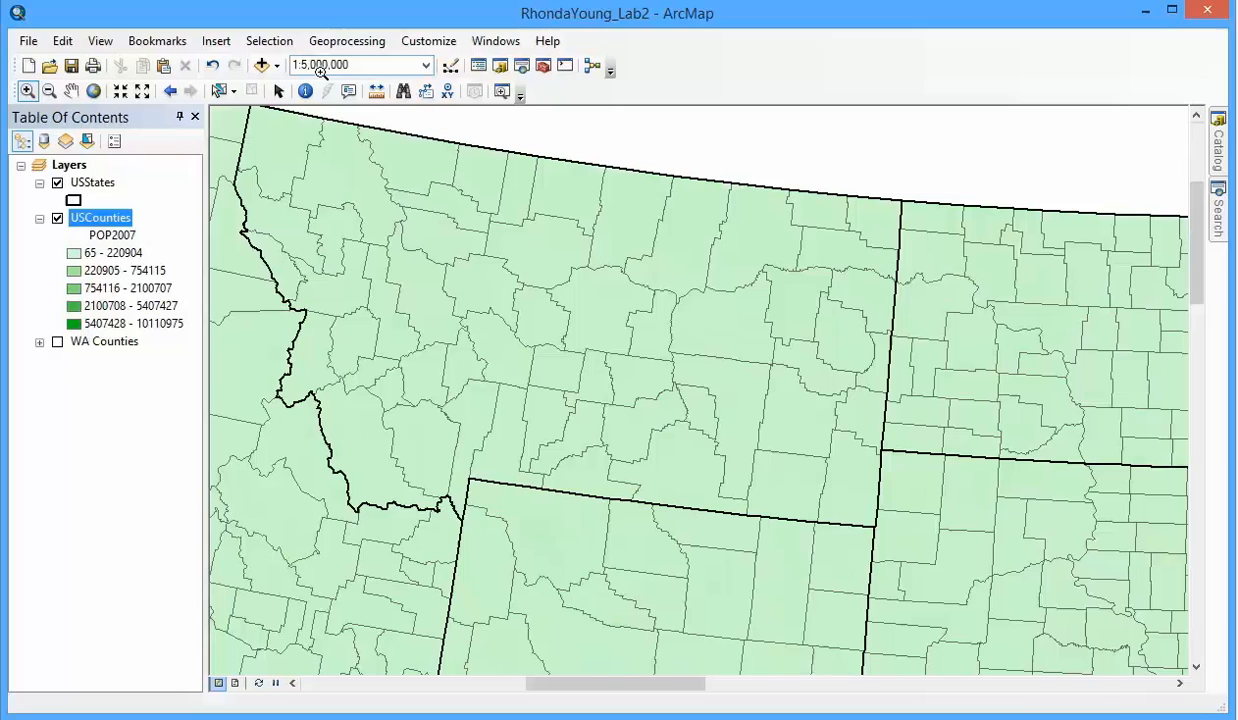
pyautogui.scroll(-1, 484, 442)
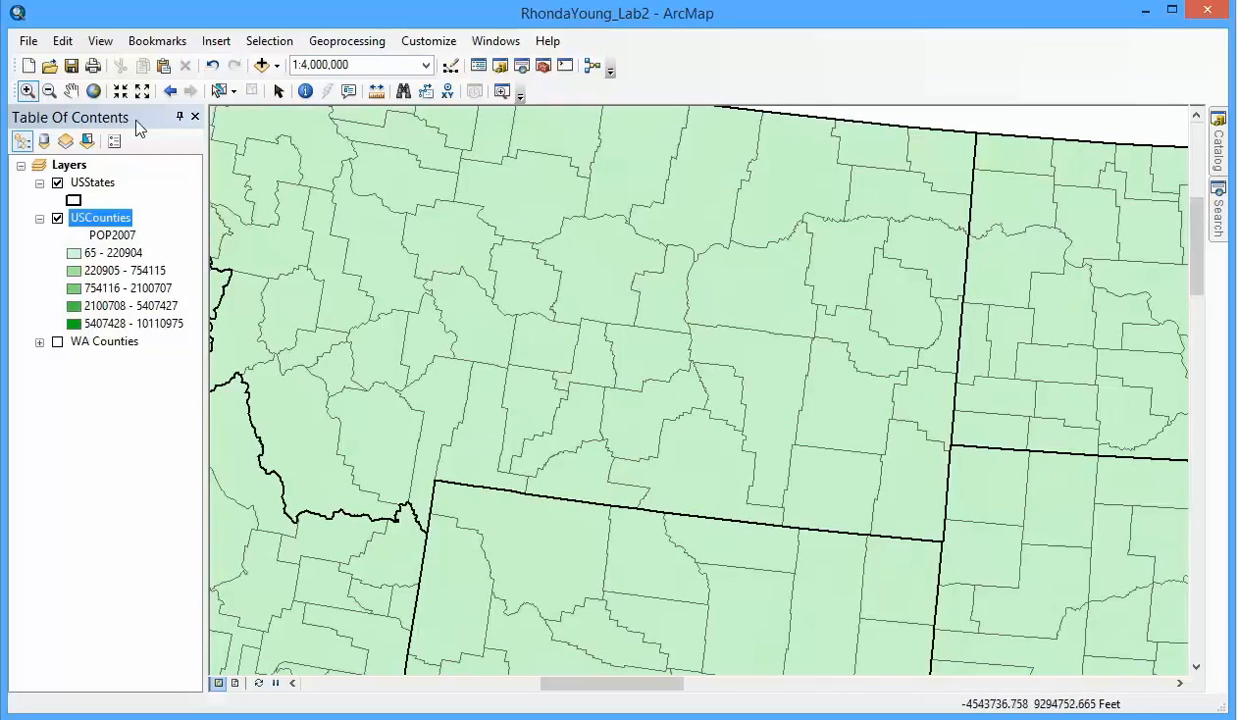
# Shift the map to show more of the area west of Montana and reset the map scale to 1:5,000,000
pyautogui.click(71, 91)
pyautogui.moveTo(467, 391); pyautogui.dragTo(625, 350)
pyautogui.click(310, 64)
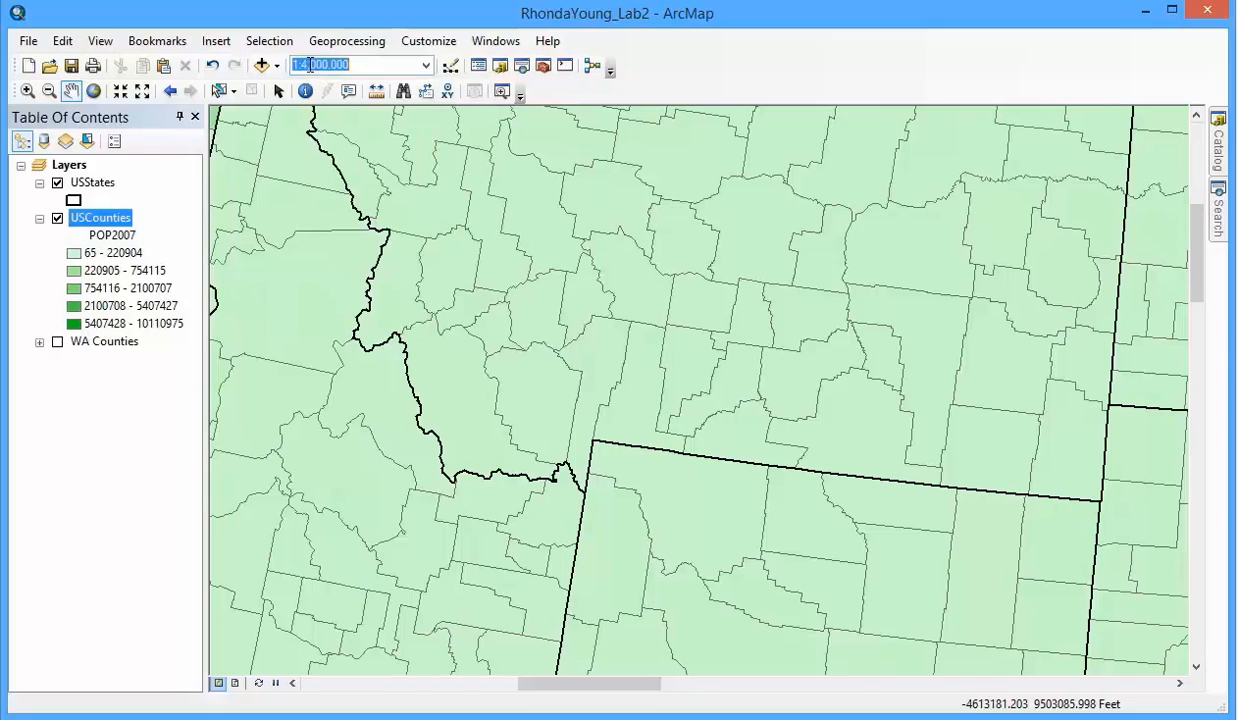
pyautogui.click(307, 64)
pyautogui.press('BackSpace')
pyautogui.write('5')
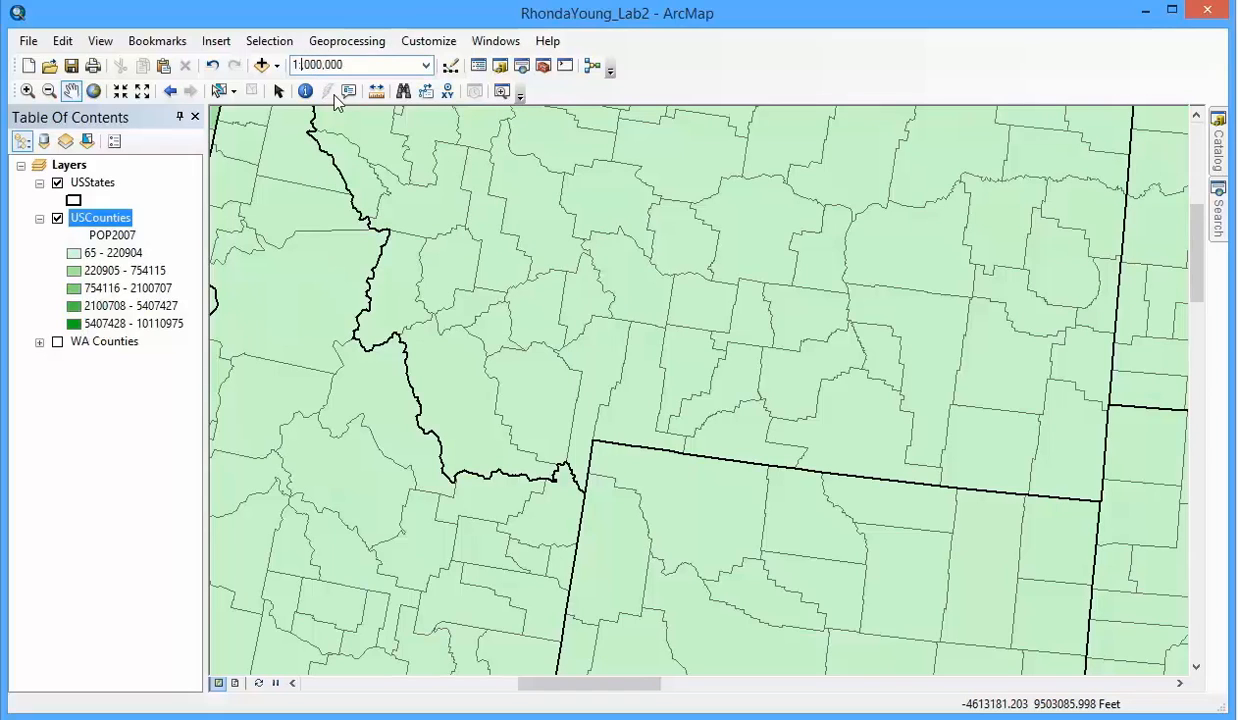
pyautogui.press('Return')
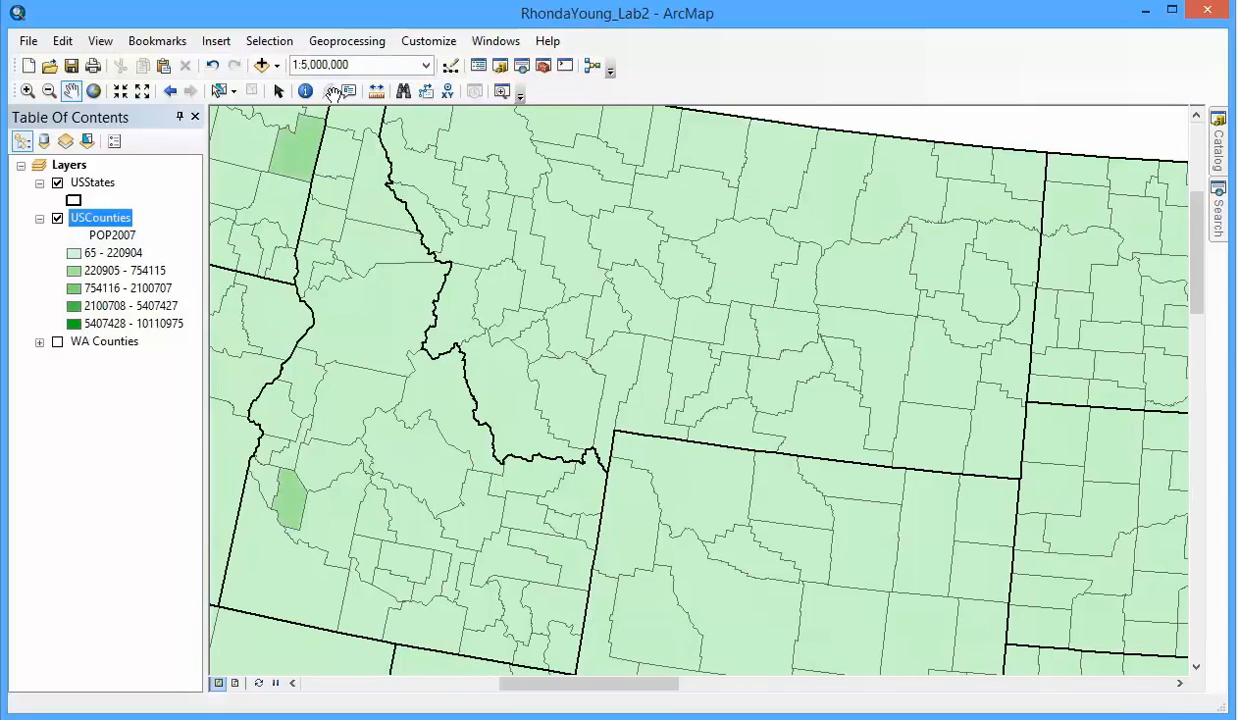
# Show the Pacific Northwest at 1:6,000,000 and set that as the minimum visible scale of the USCounties layer
pyautogui.moveTo(475, 561); pyautogui.dragTo(674, 508)
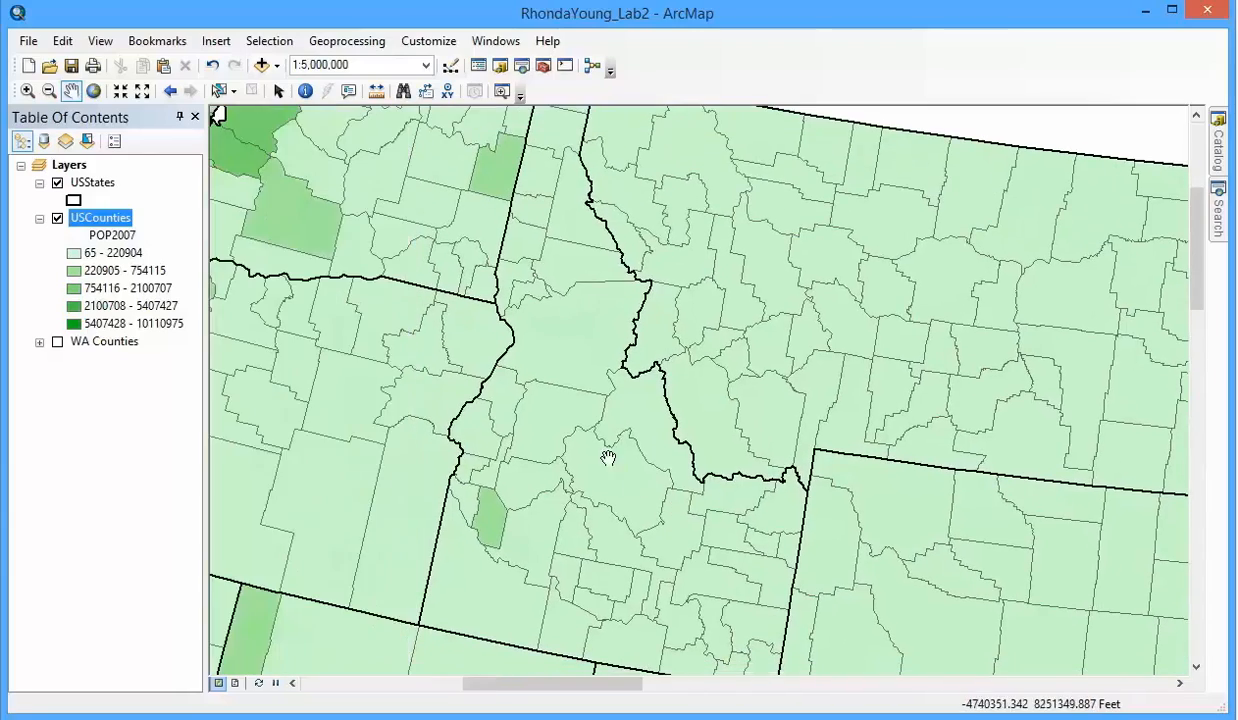
pyautogui.moveTo(607, 458); pyautogui.dragTo(752, 523)
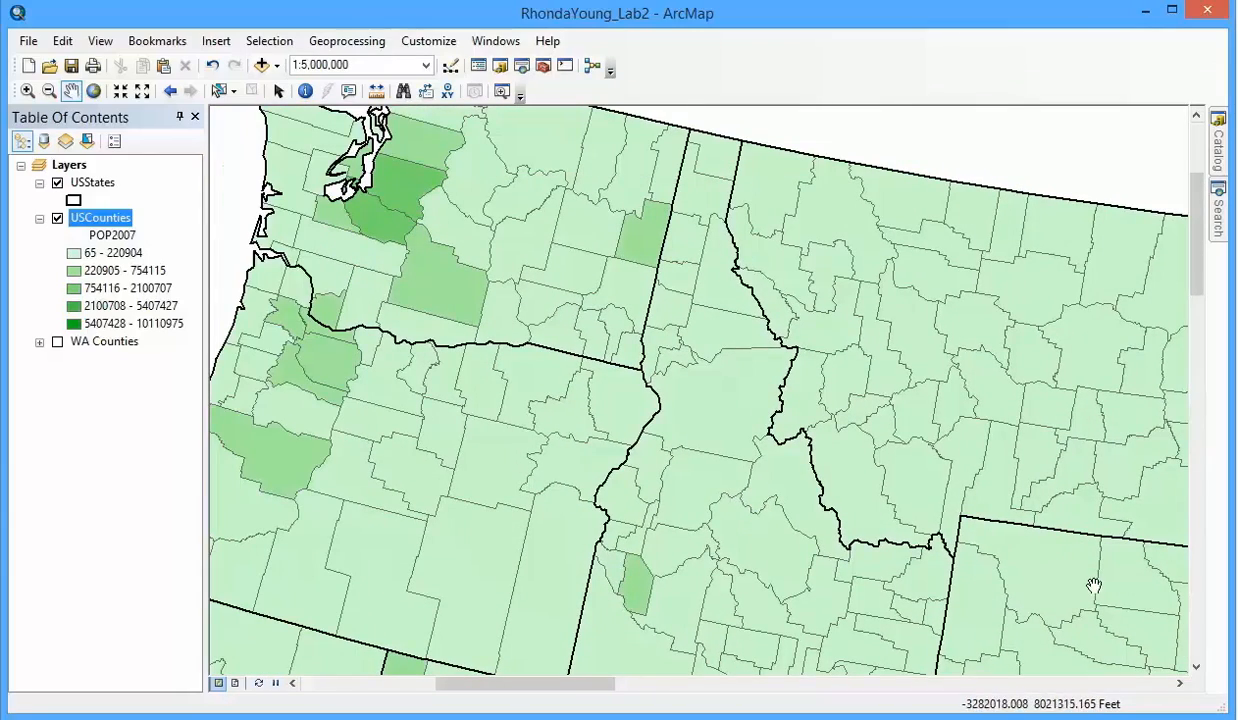
pyautogui.scroll(1, 851, 420)
pyautogui.scroll(-2, 853, 425)
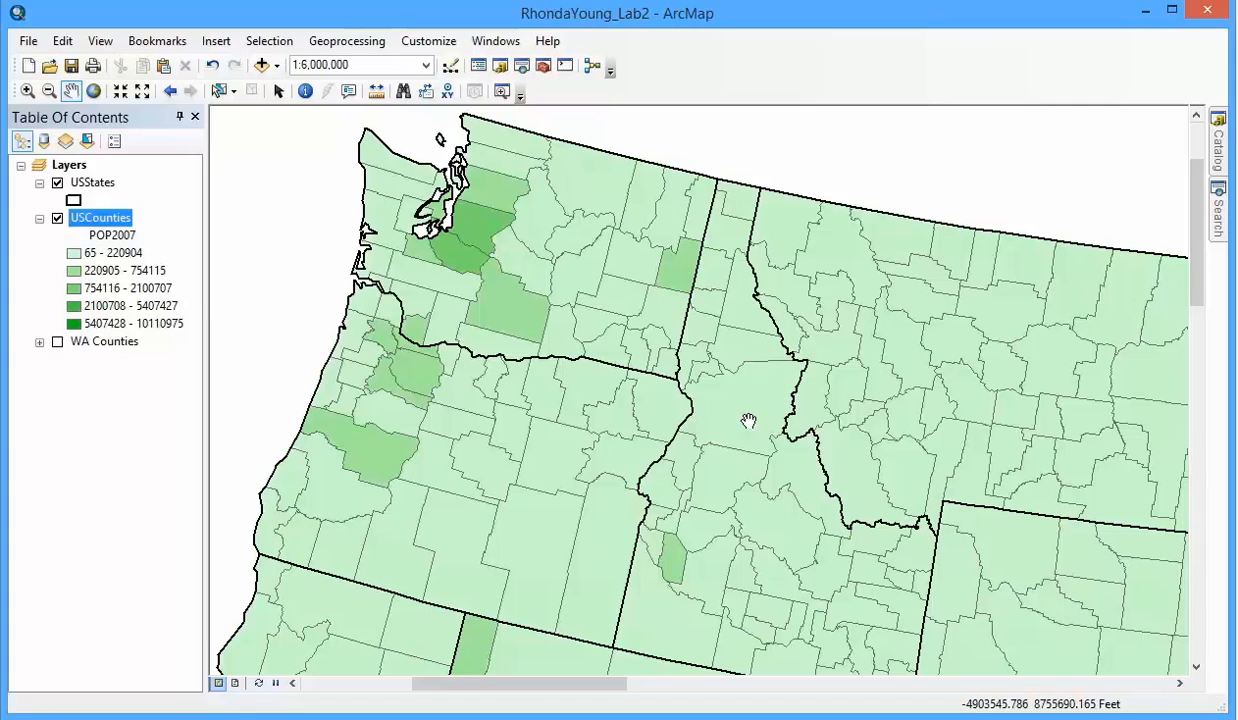
pyautogui.rightClick(115, 222)
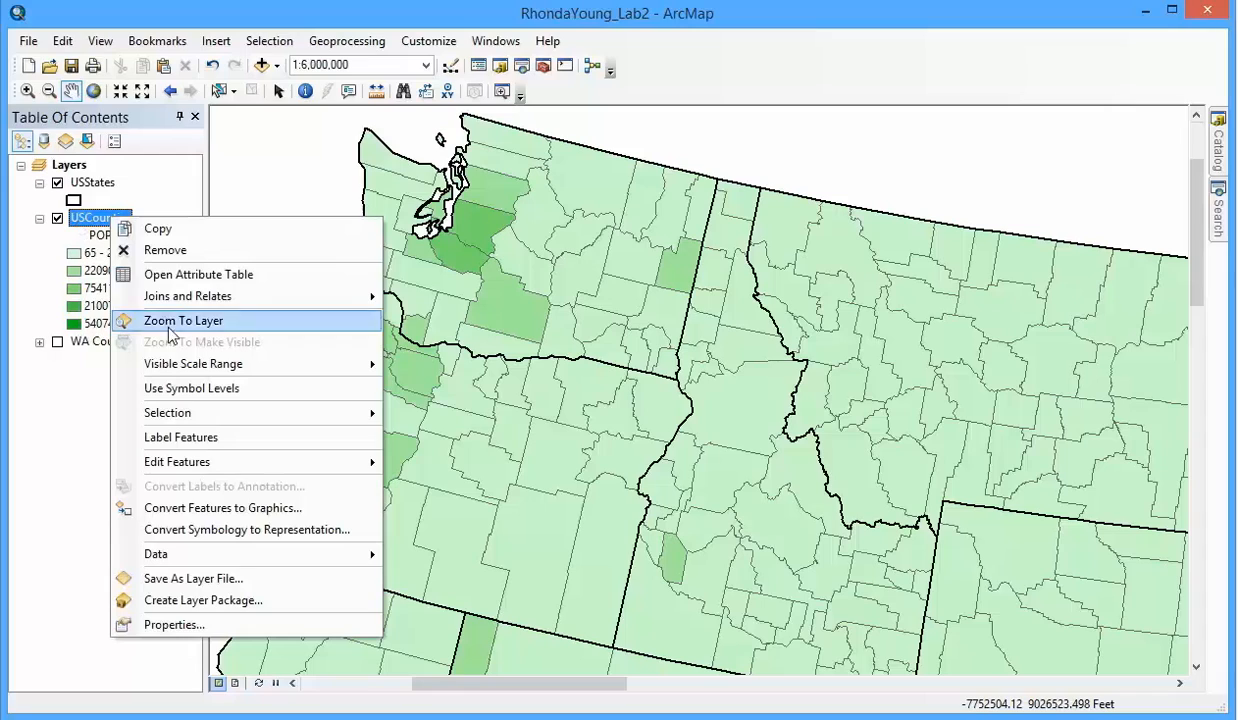
pyautogui.moveTo(184, 370)
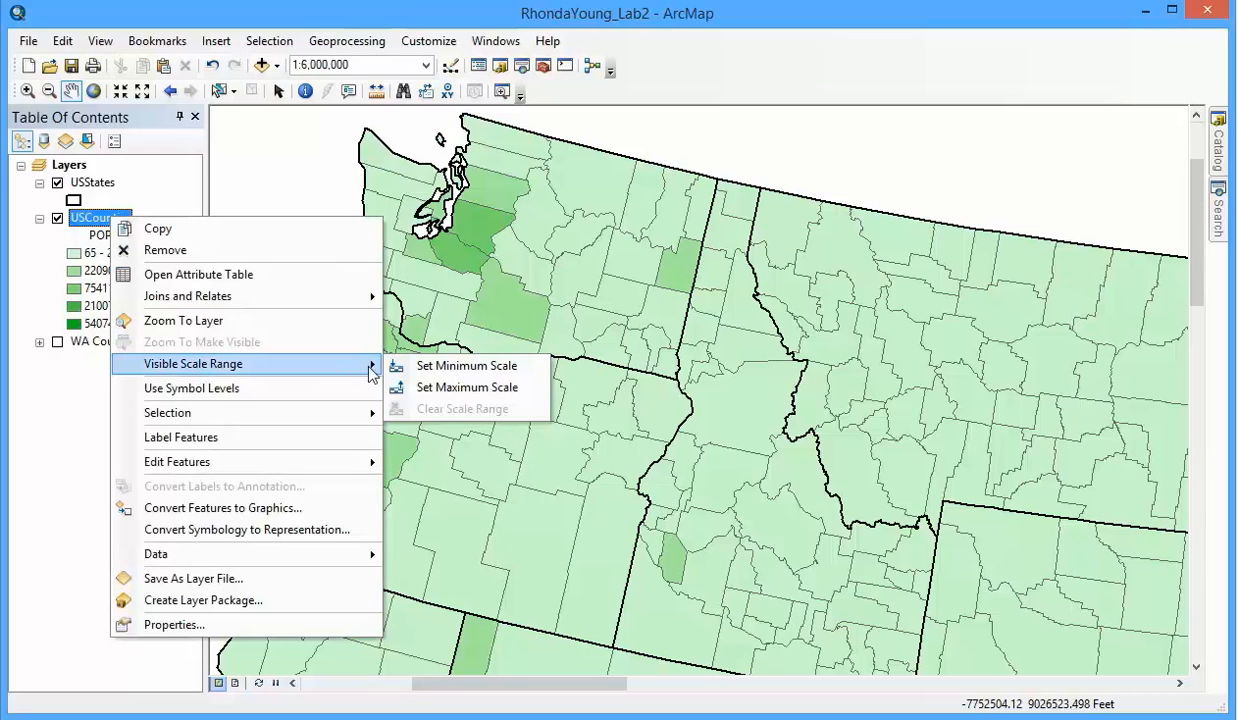
pyautogui.click(462, 366)
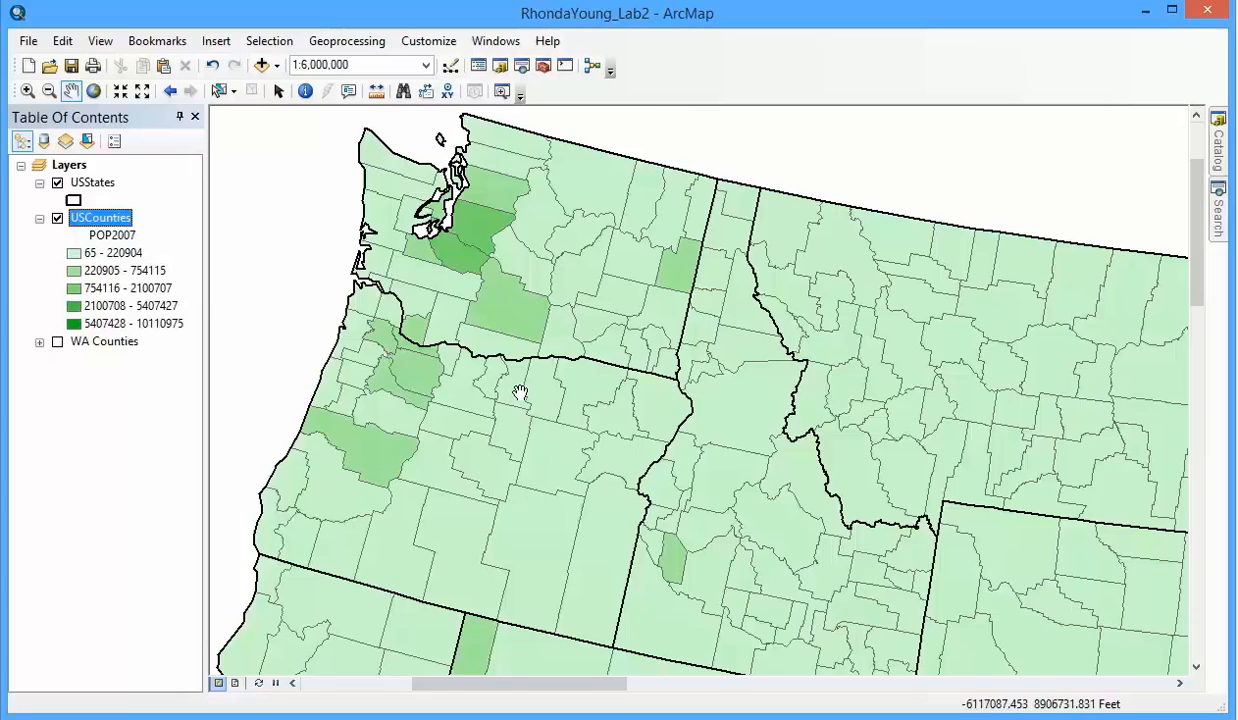
# Check at scales above and below 1:6,000,000 when the USCounties layer is drawn
pyautogui.scroll(2, 520, 393)
pyautogui.scroll(-5, 520, 393)
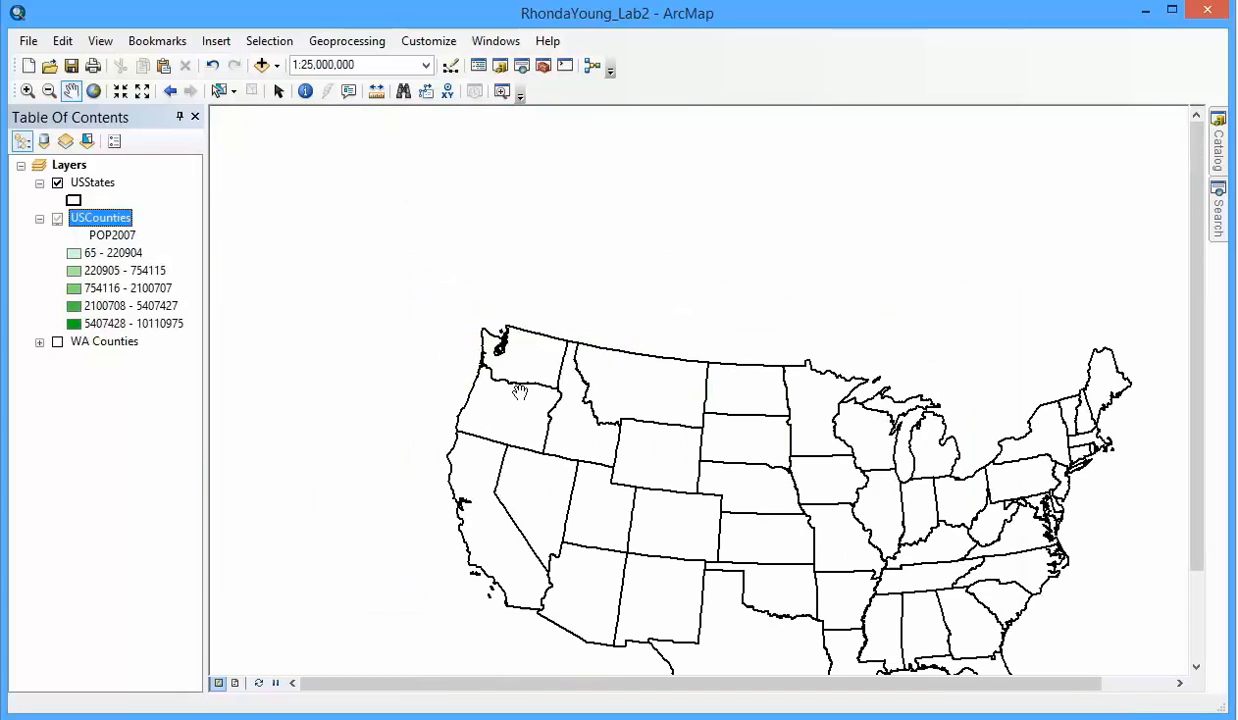
pyautogui.moveTo(601, 399); pyautogui.dragTo(443, 278)
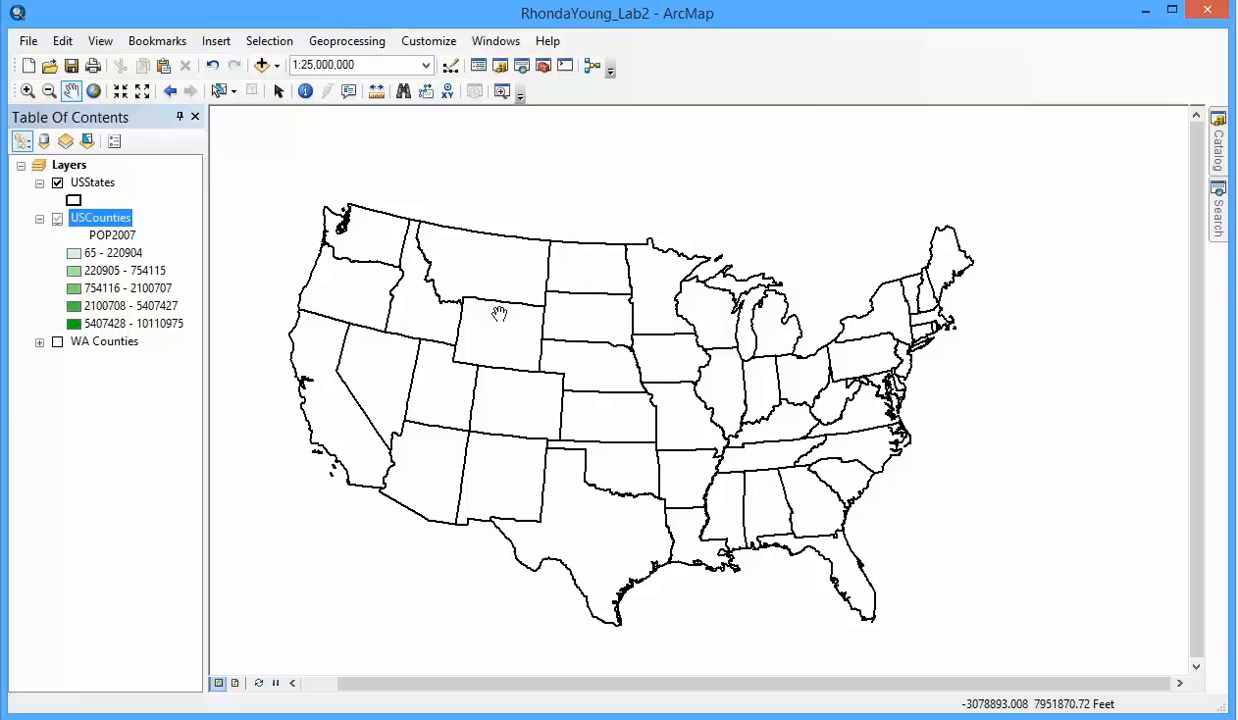
pyautogui.scroll(-1, 498, 314)
pyautogui.scroll(3, 498, 316)
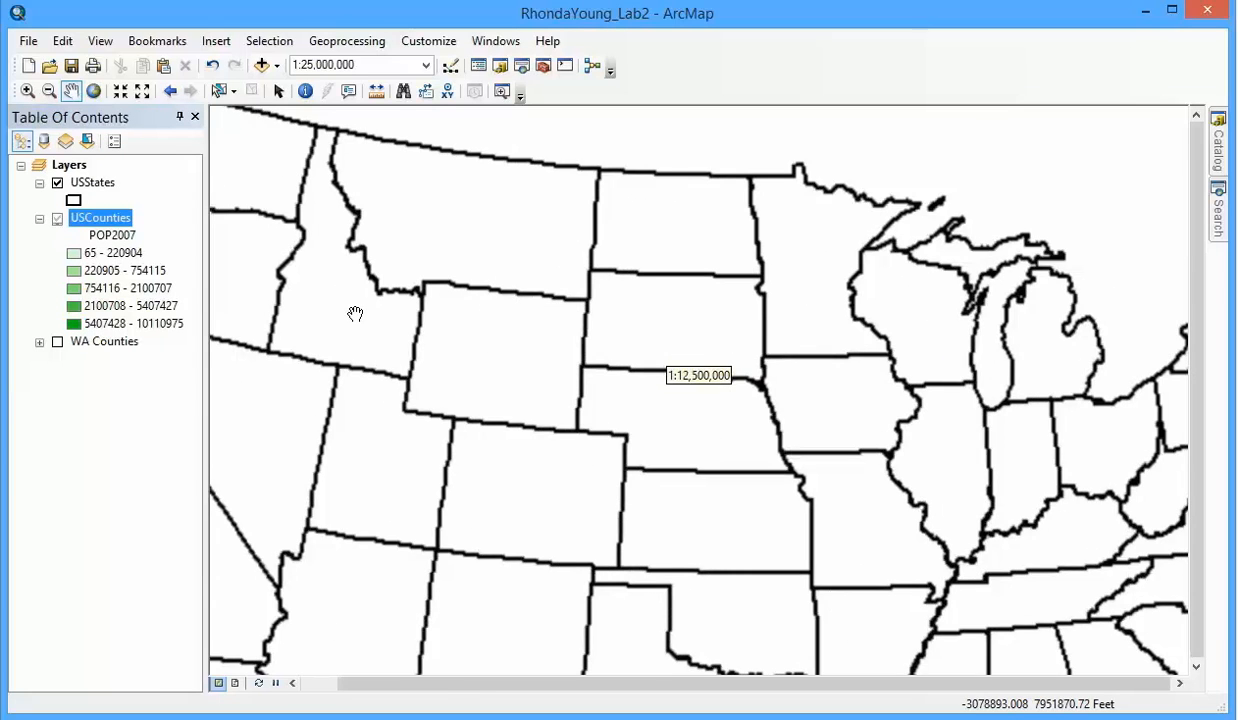
pyautogui.scroll(3, 394, 351)
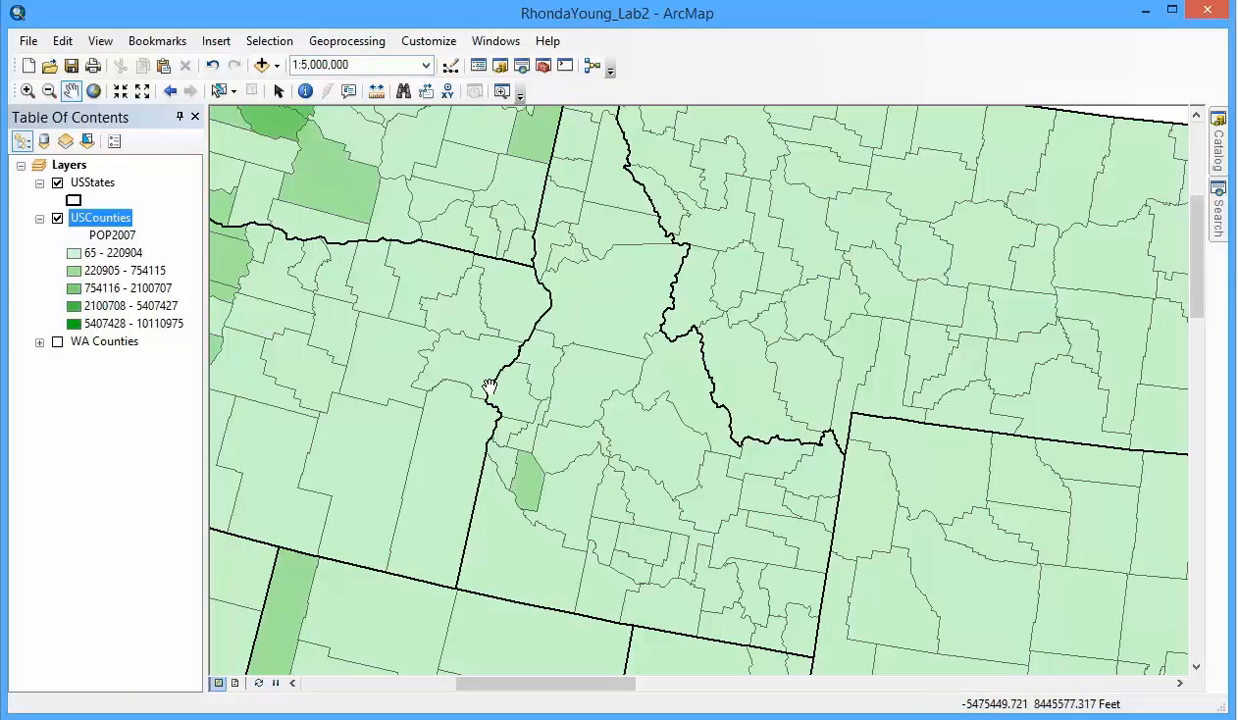
pyautogui.scroll(-1, 482, 383)
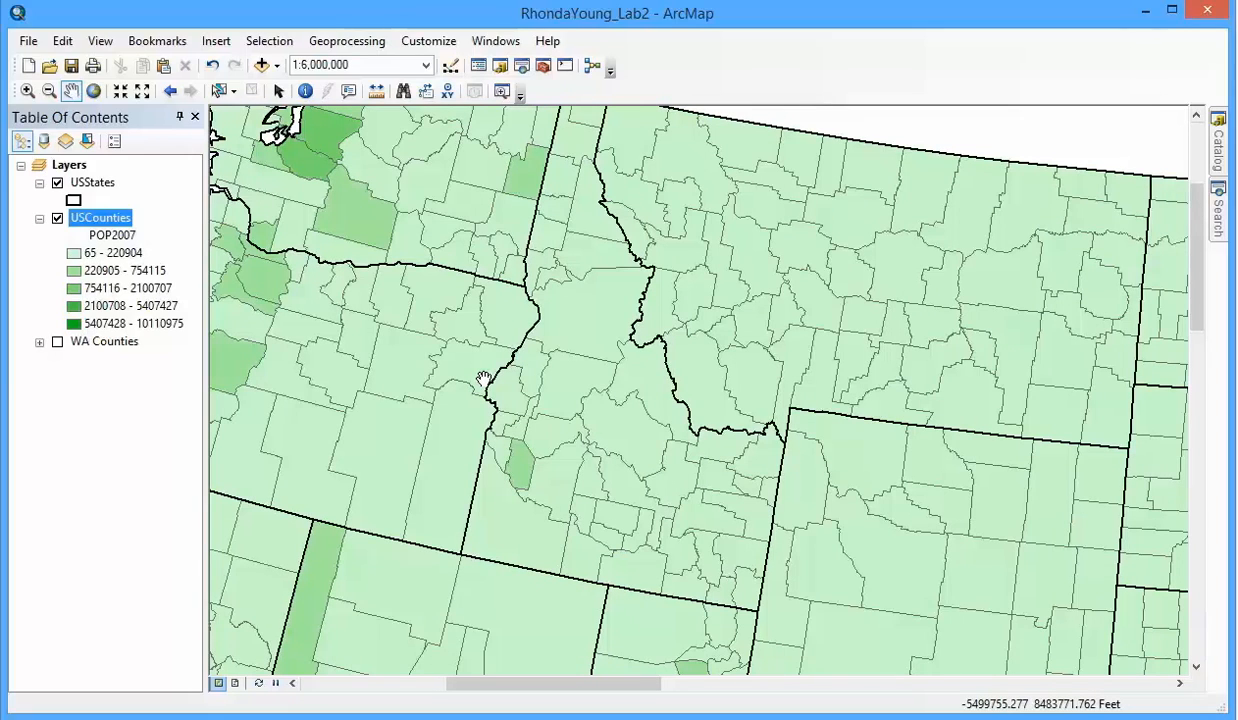
pyautogui.scroll(1, 483, 380)
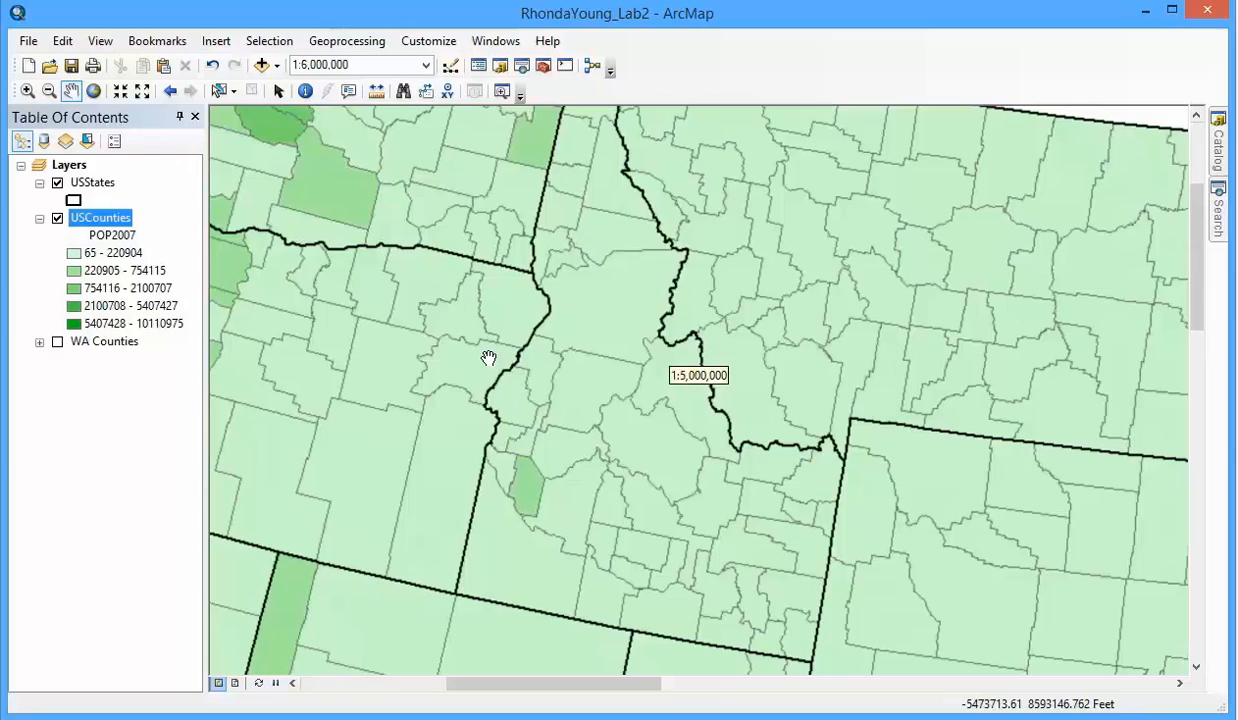
pyautogui.scroll(-2, 488, 358)
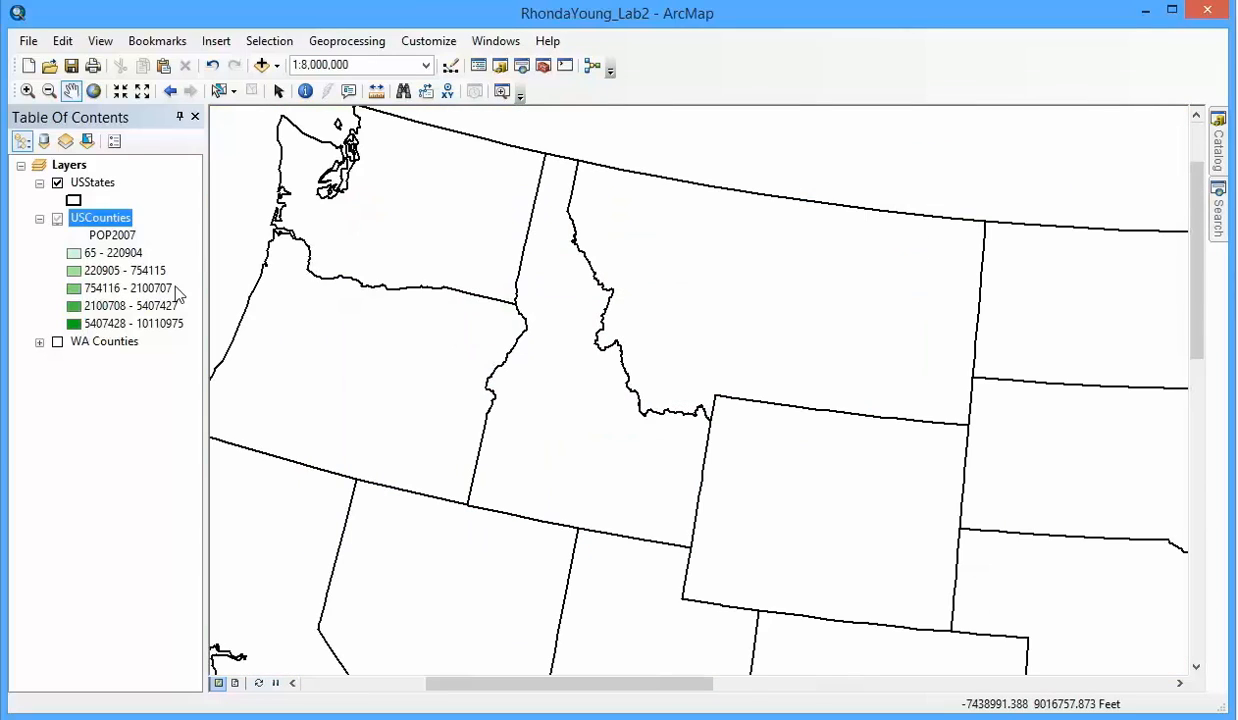
# Clear the visible scale range of the USCounties layer
pyautogui.rightClick(108, 220)
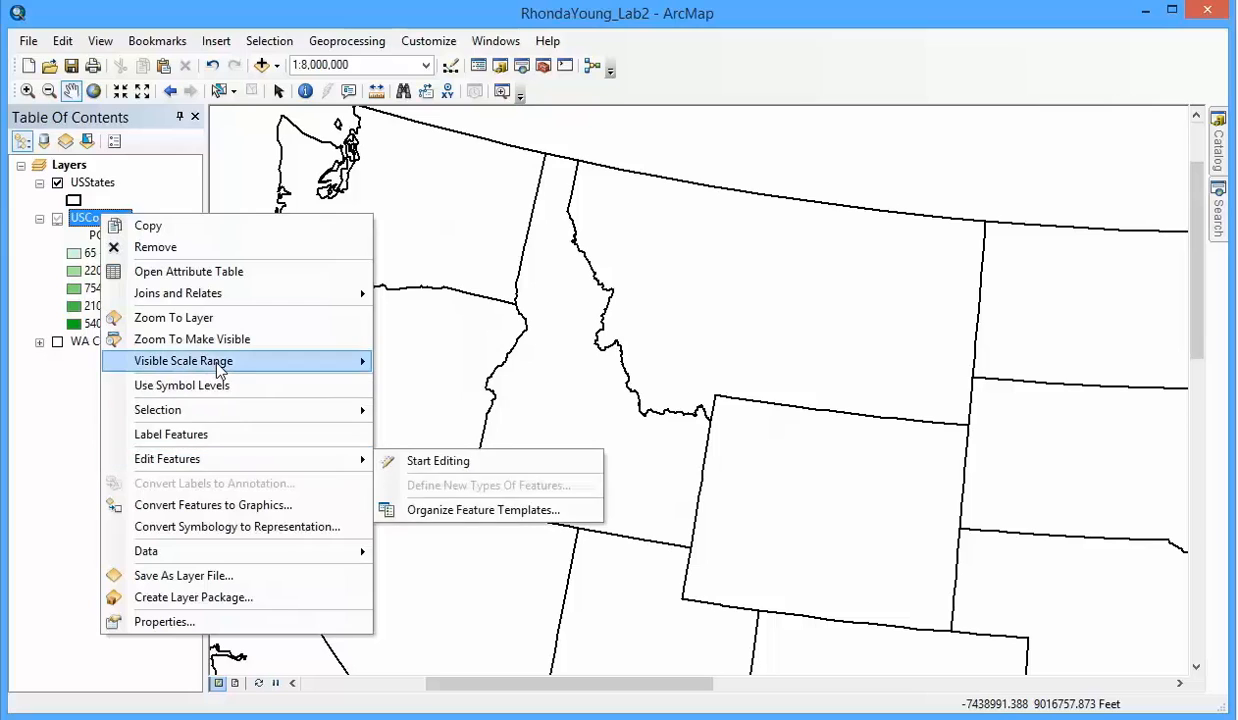
pyautogui.moveTo(220, 365)
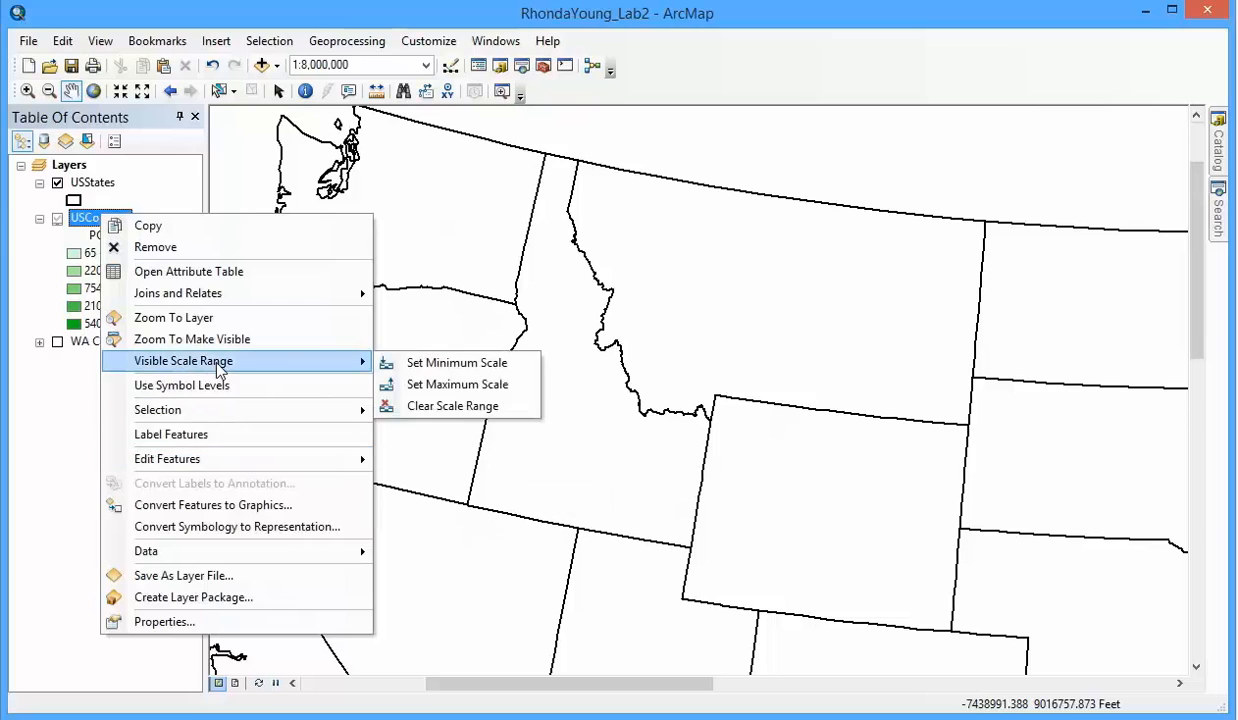
pyautogui.click(467, 408)
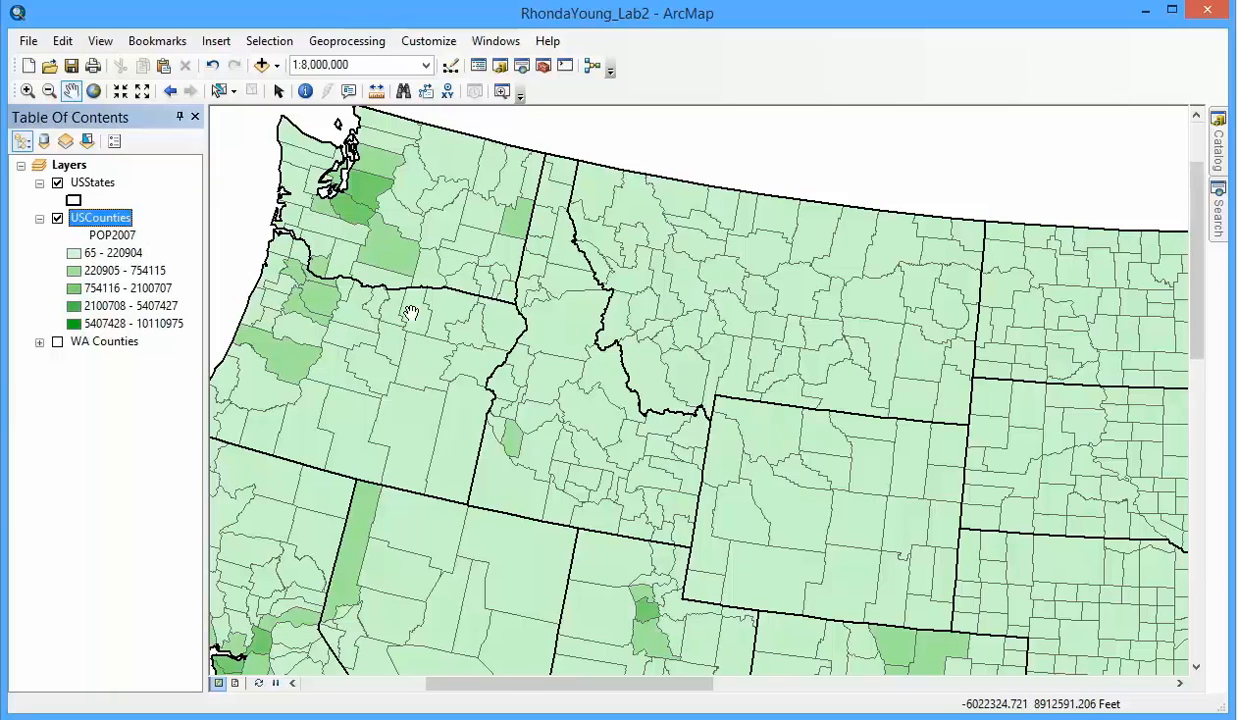
pyautogui.scroll(1, 410, 313)
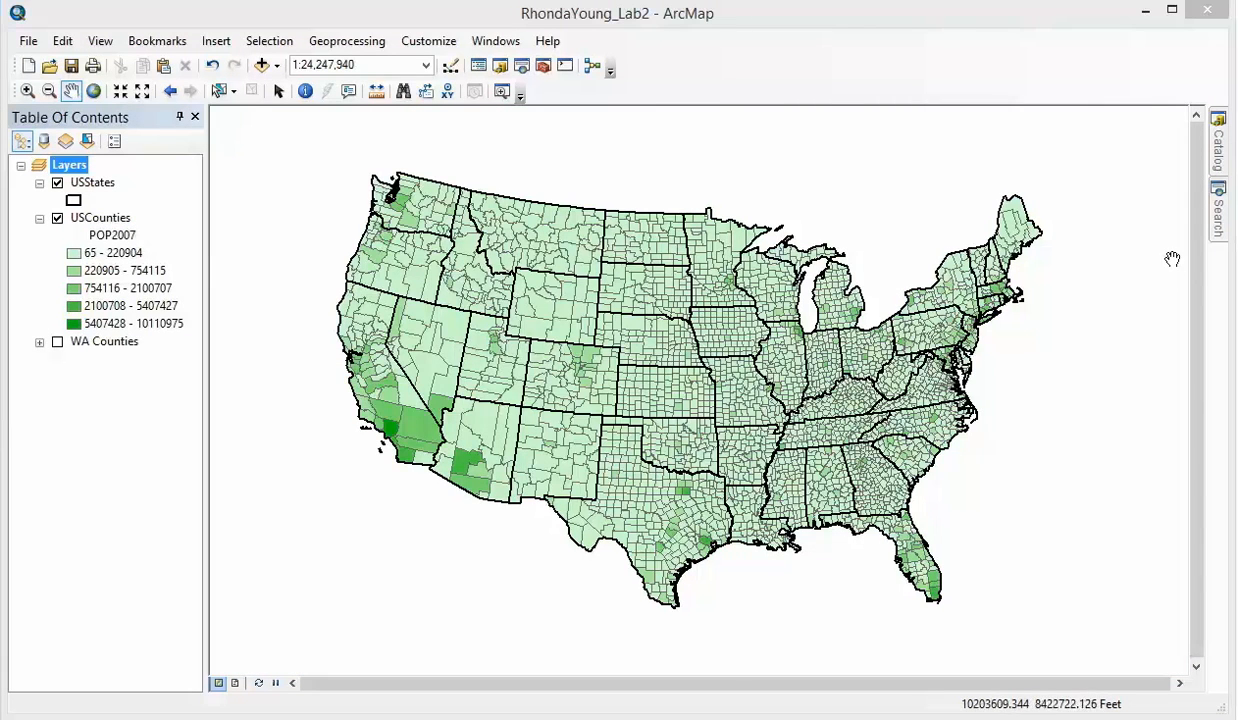
# Find the USCities point feature class in the data catalog and add it to the map
pyautogui.click(1219, 170)
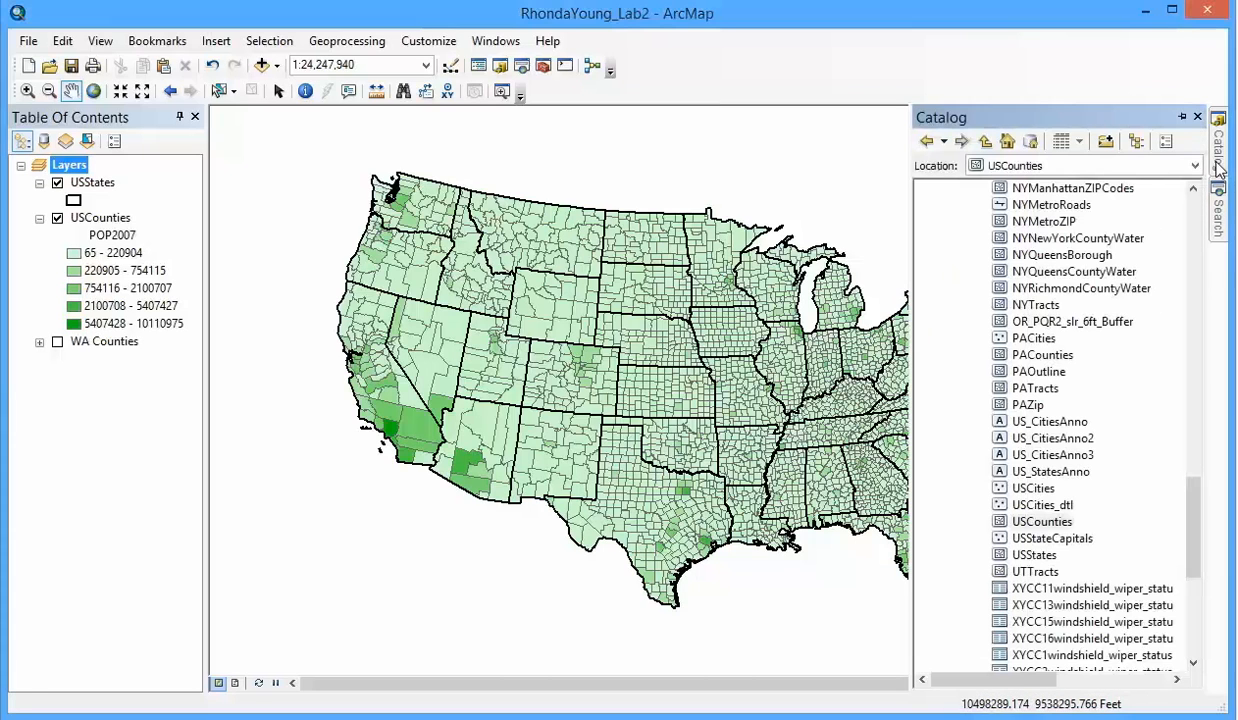
pyautogui.scroll(15, 1156, 505)
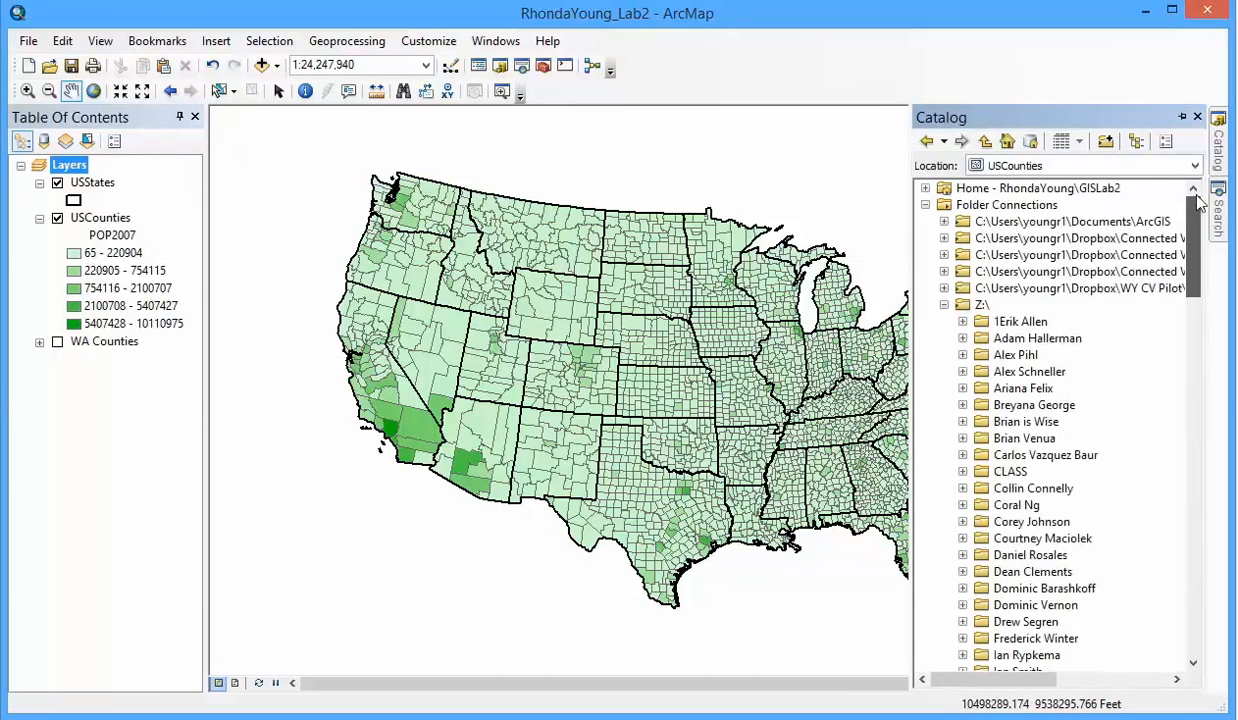
pyautogui.moveTo(1193, 230); pyautogui.dragTo(1187, 514)
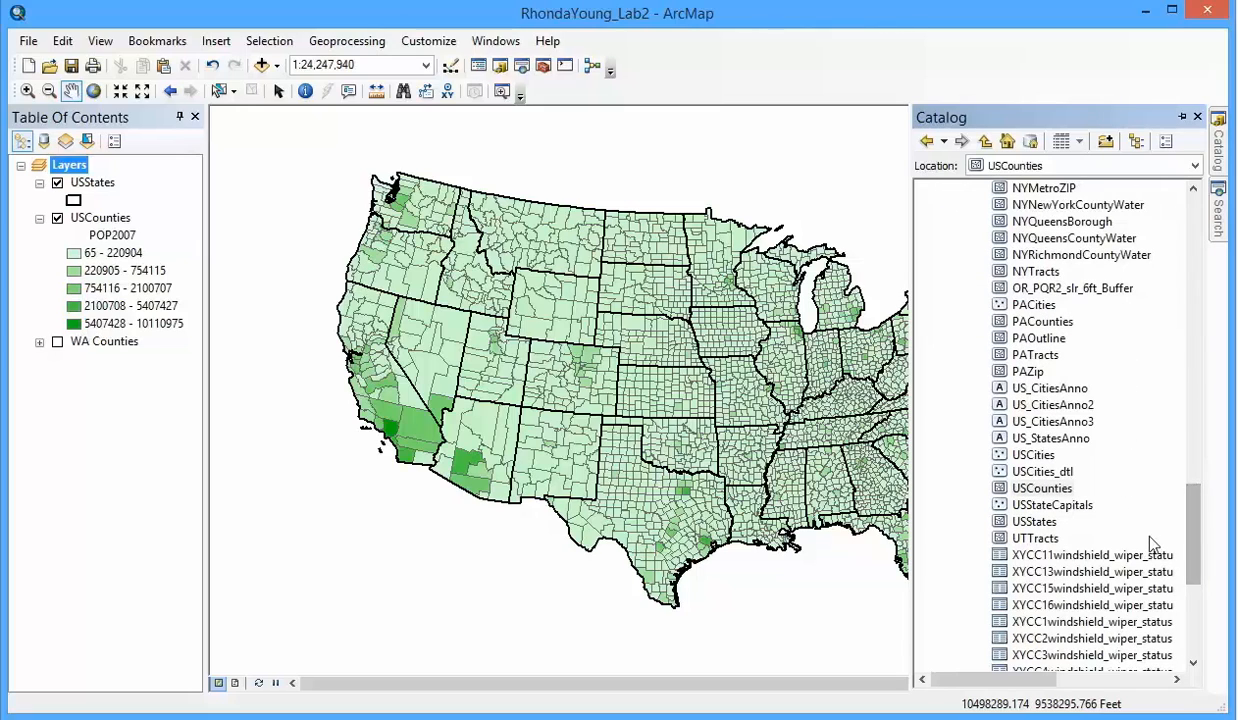
pyautogui.click(999, 457)
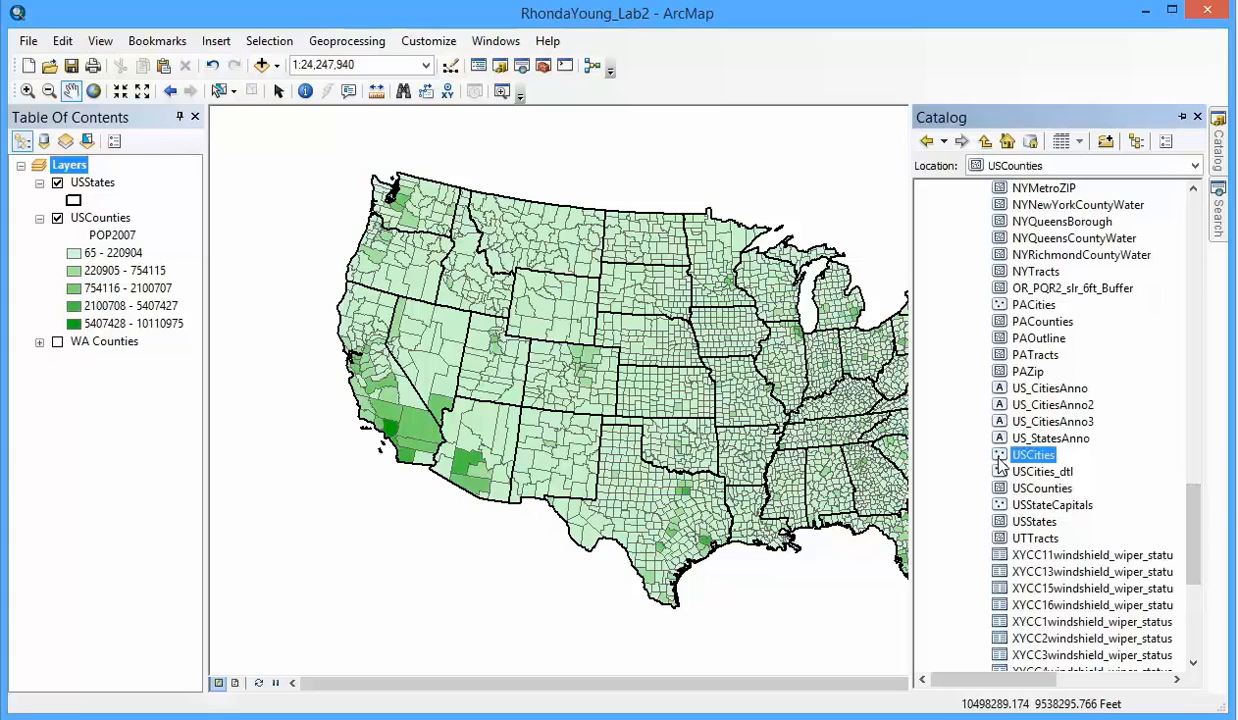
pyautogui.moveTo(999, 462); pyautogui.dragTo(744, 418)
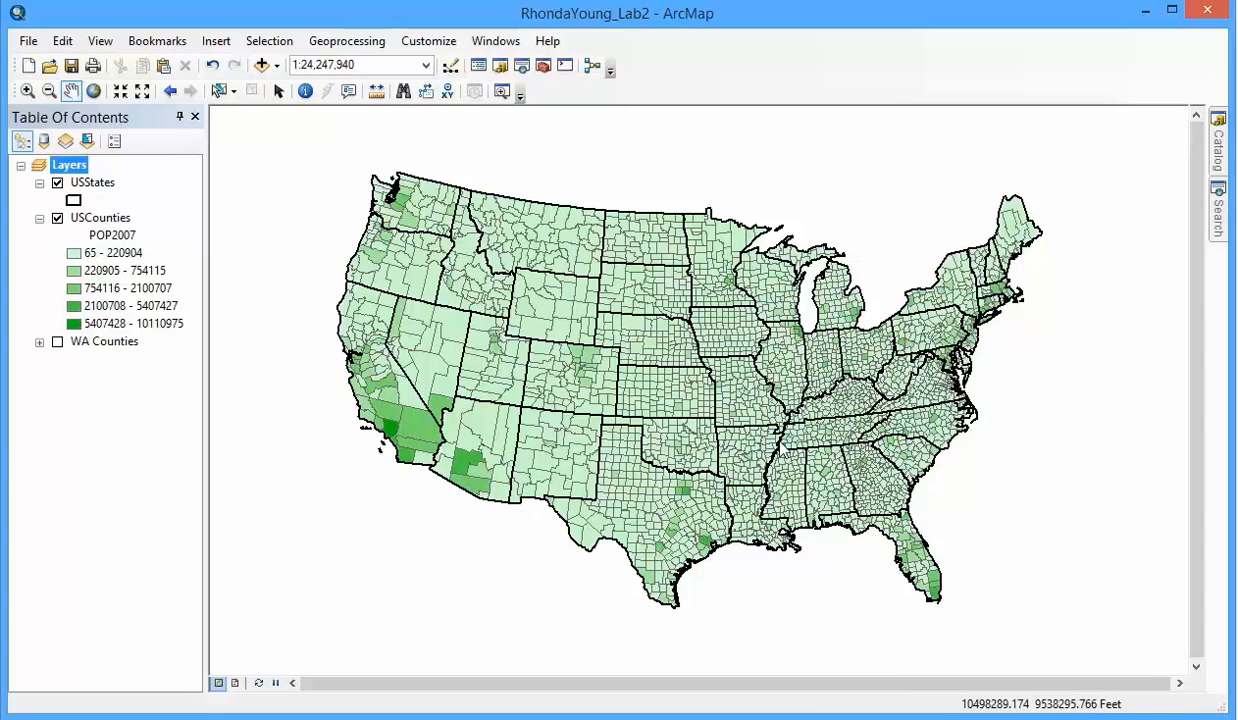
# Finish adding the USCities feature class to the map and create a group layer named National Data
pyautogui.click(772, 535)
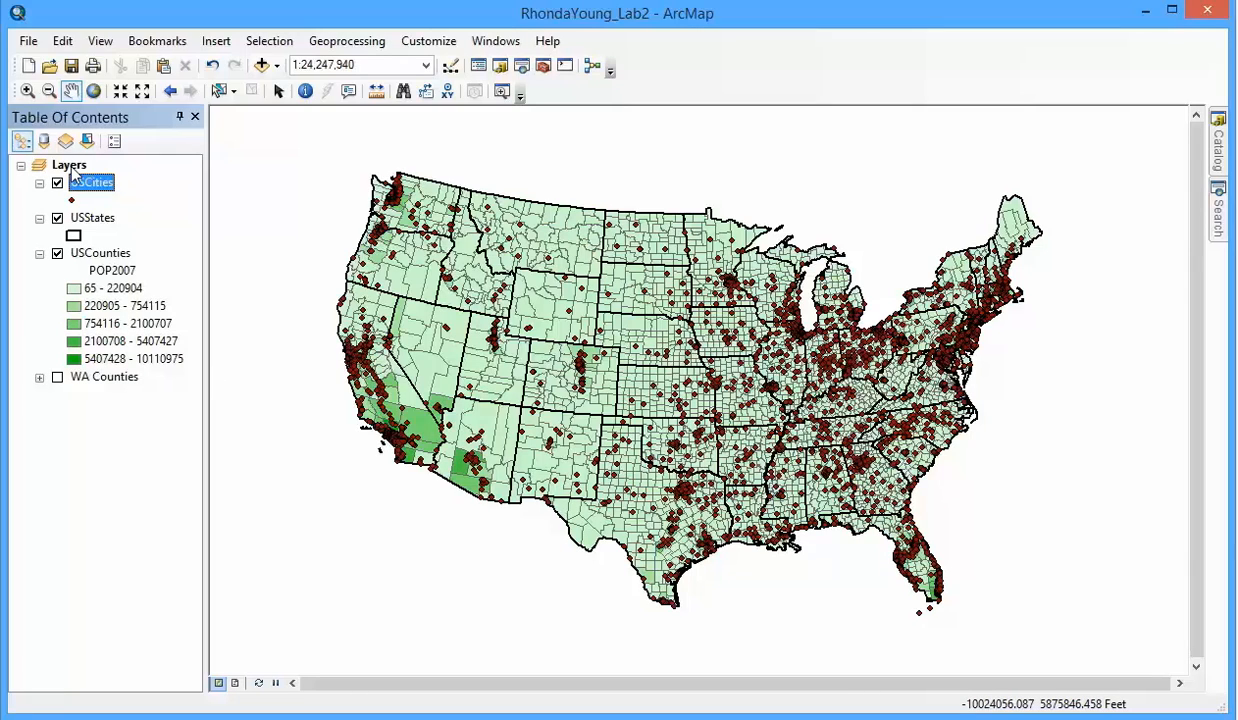
pyautogui.rightClick(72, 170)
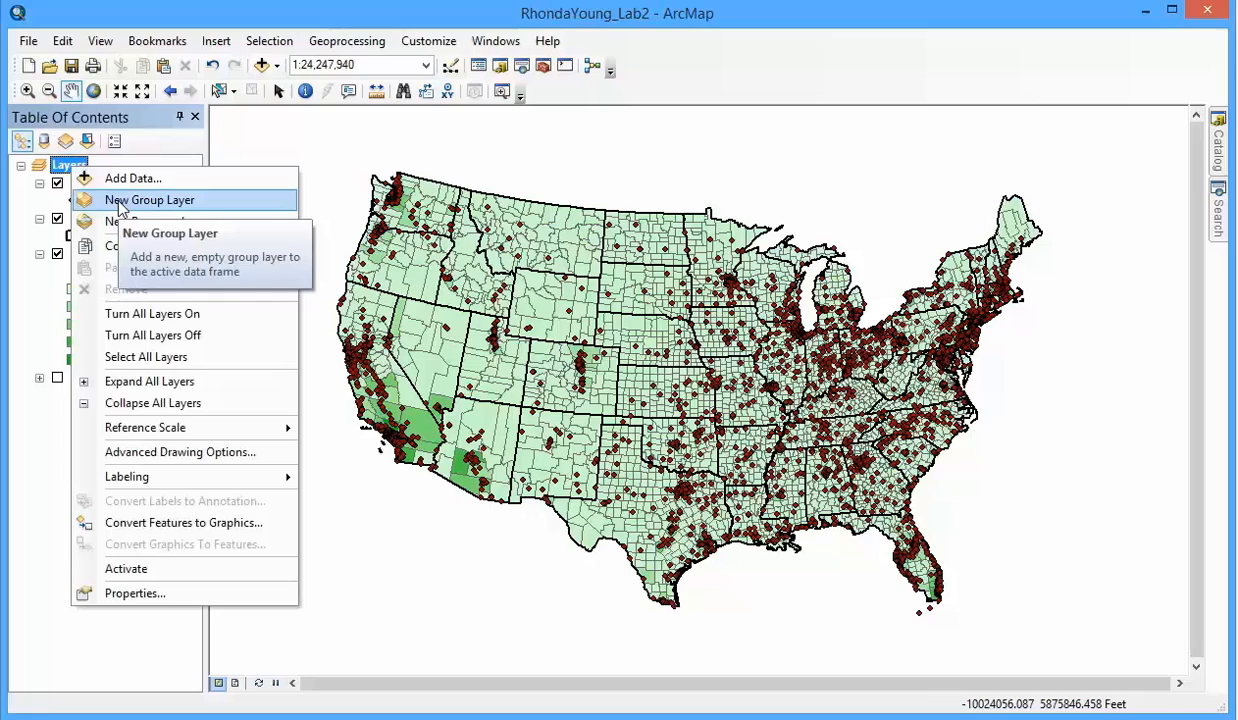
pyautogui.click(120, 203)
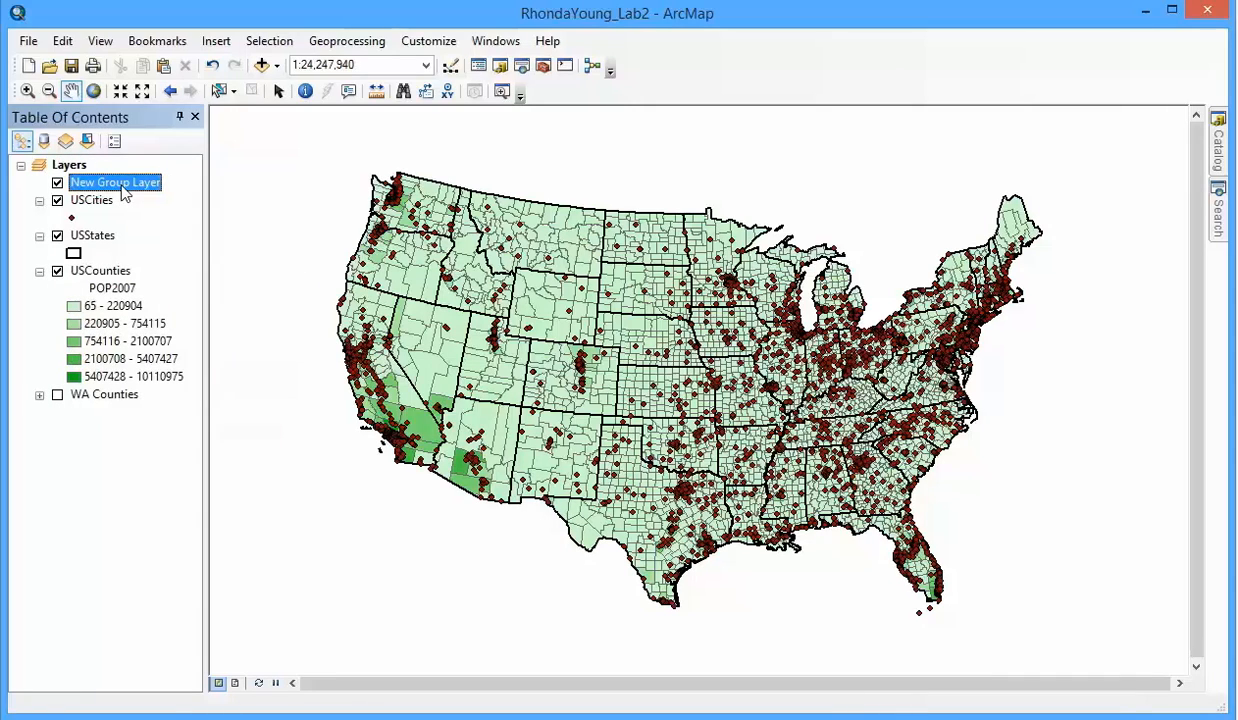
pyautogui.rightClick(123, 190)
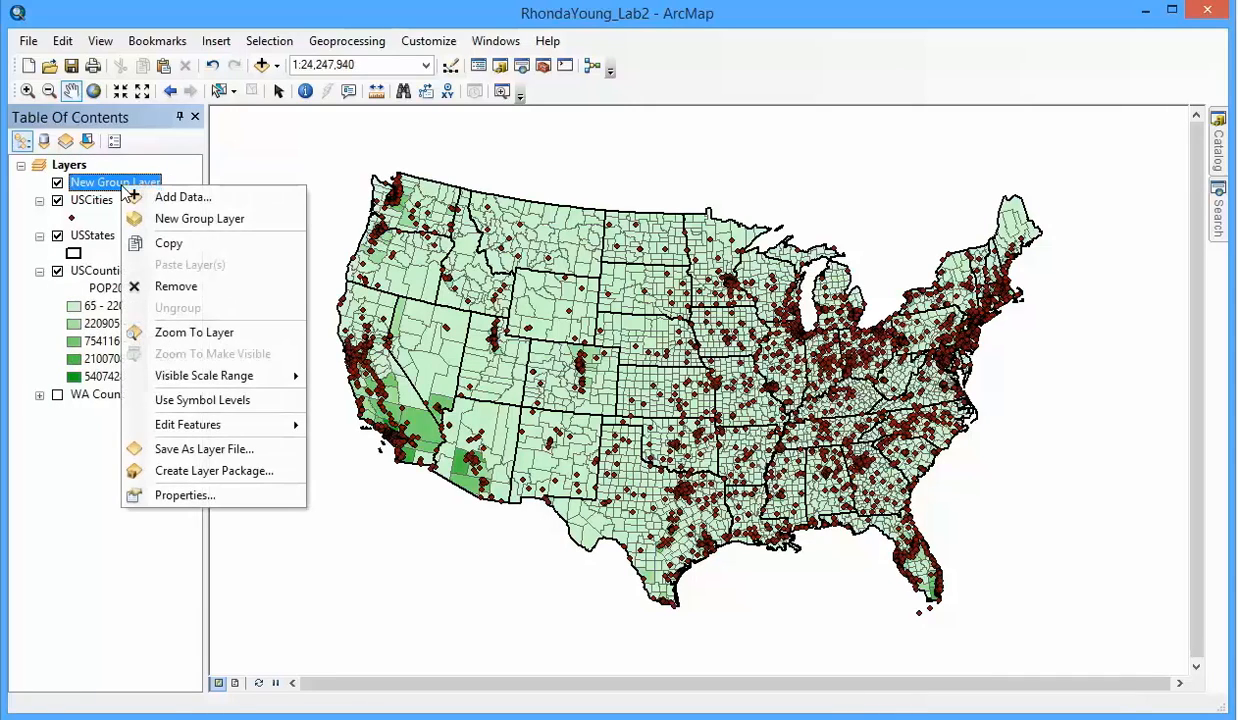
pyautogui.click(185, 494)
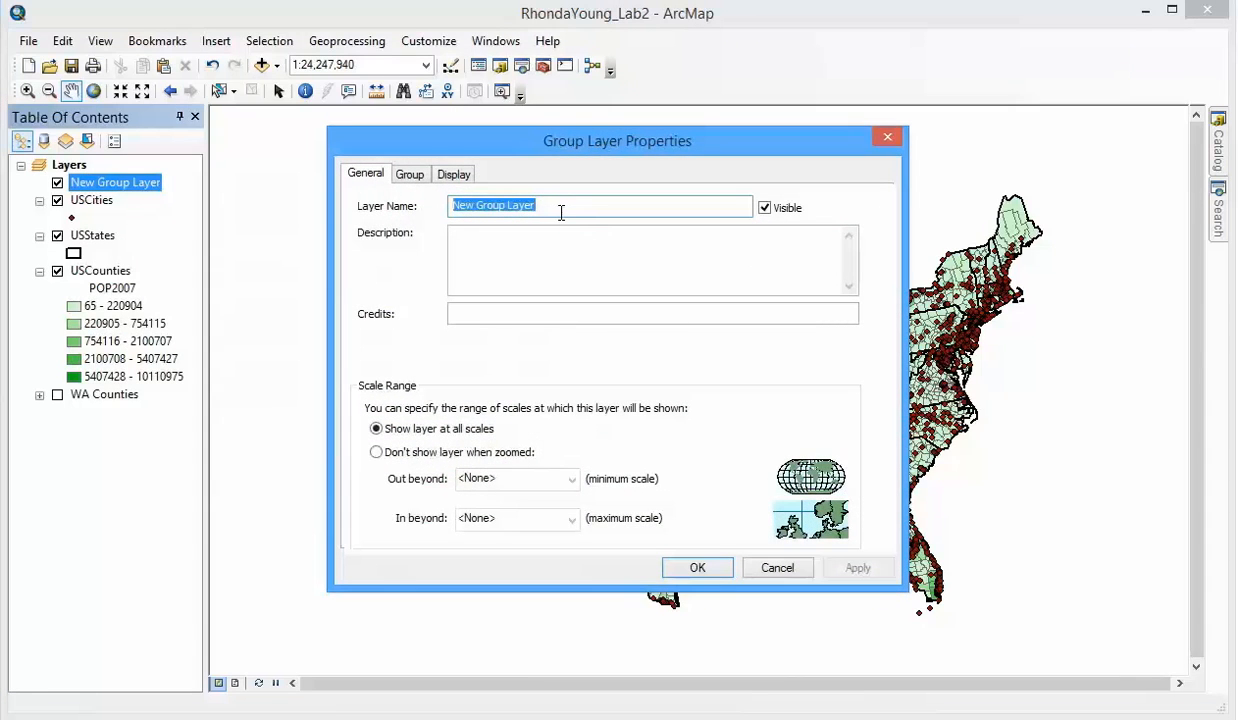
pyautogui.write('National Data')
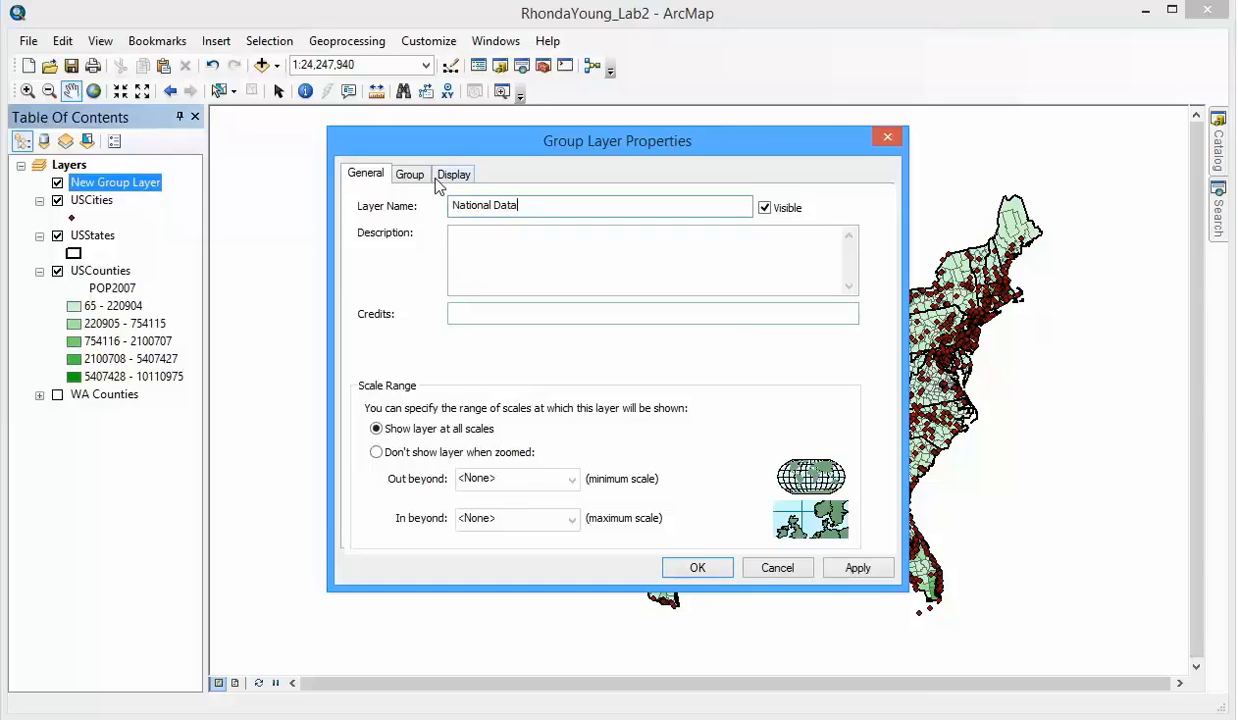
pyautogui.click(706, 567)
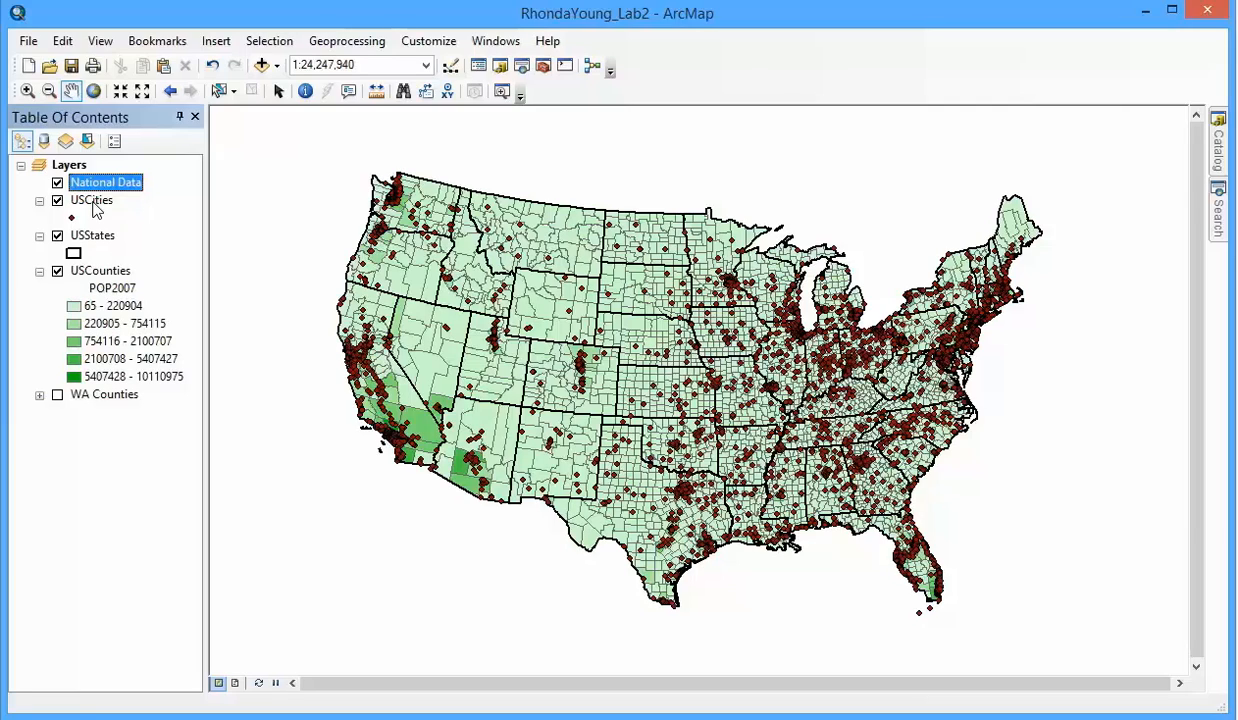
# Move the three US layers into the National Data group, ordered USCities, USStates, then USCounties
pyautogui.click(93, 203)
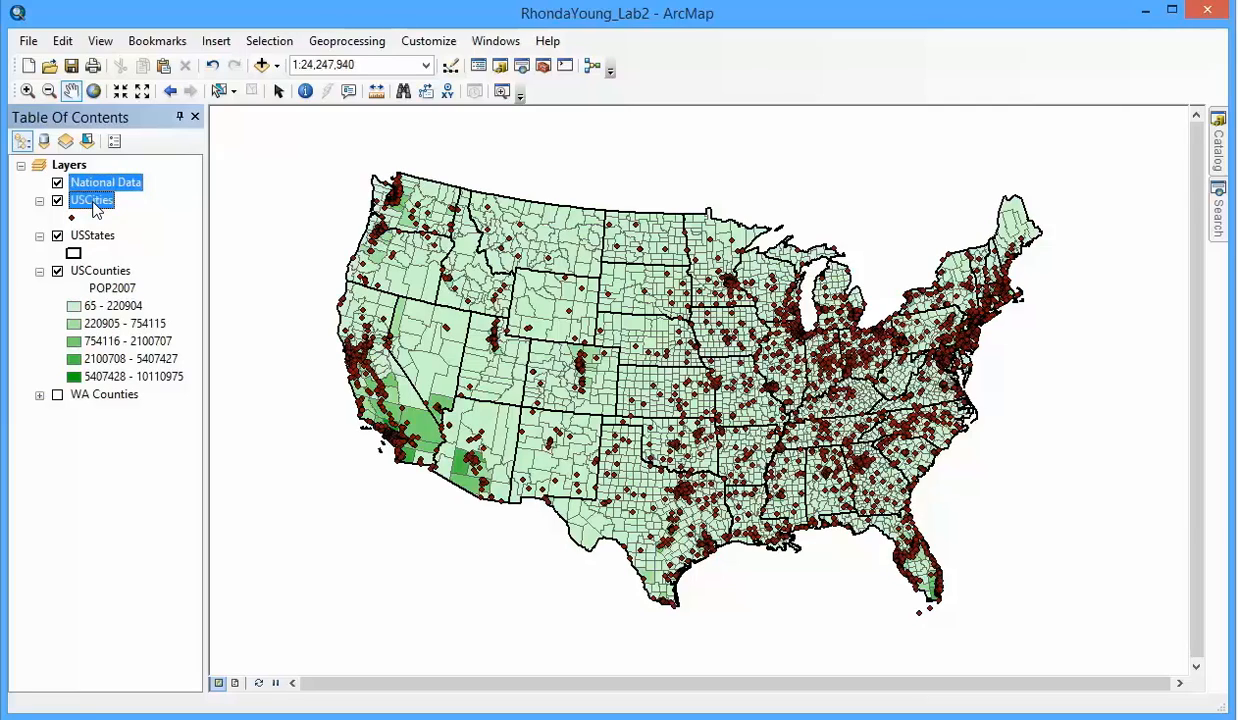
pyautogui.click(98, 200)
pyautogui.moveTo(101, 197)
pyautogui.mouseDown()
pyautogui.moveTo(99, 218)
pyautogui.moveTo(104, 196)
pyautogui.mouseUp()
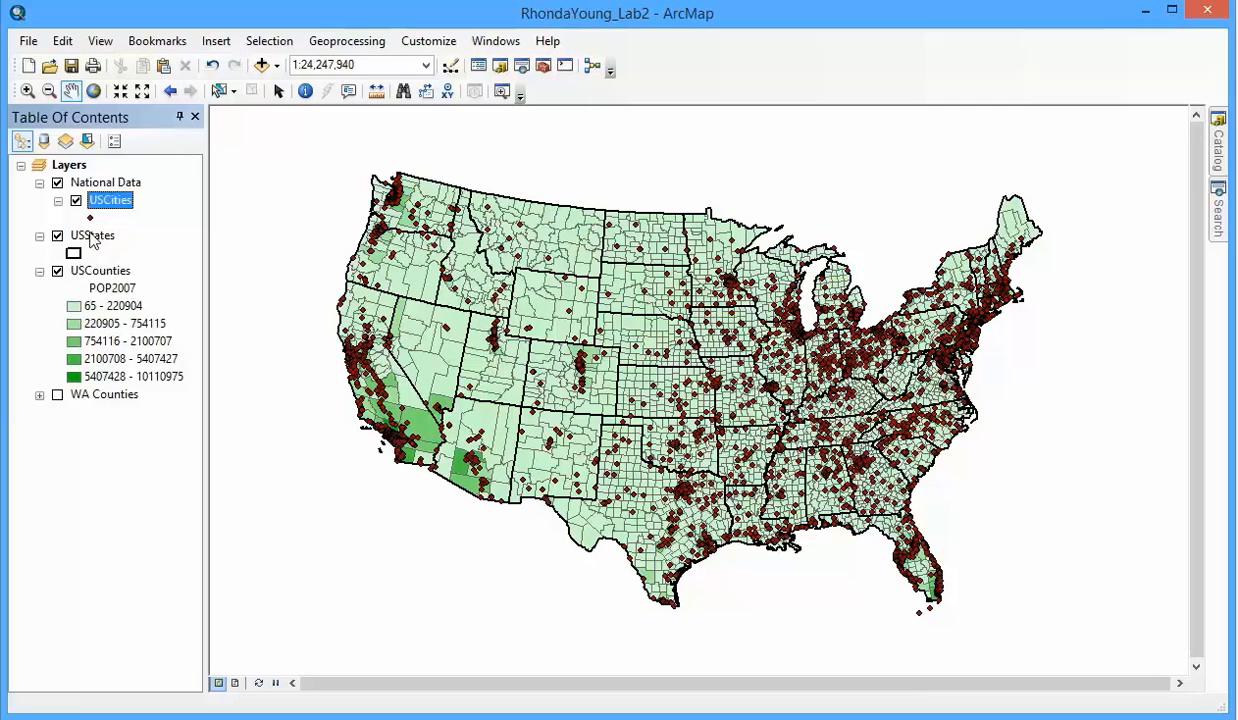
pyautogui.moveTo(92, 236); pyautogui.dragTo(93, 214)
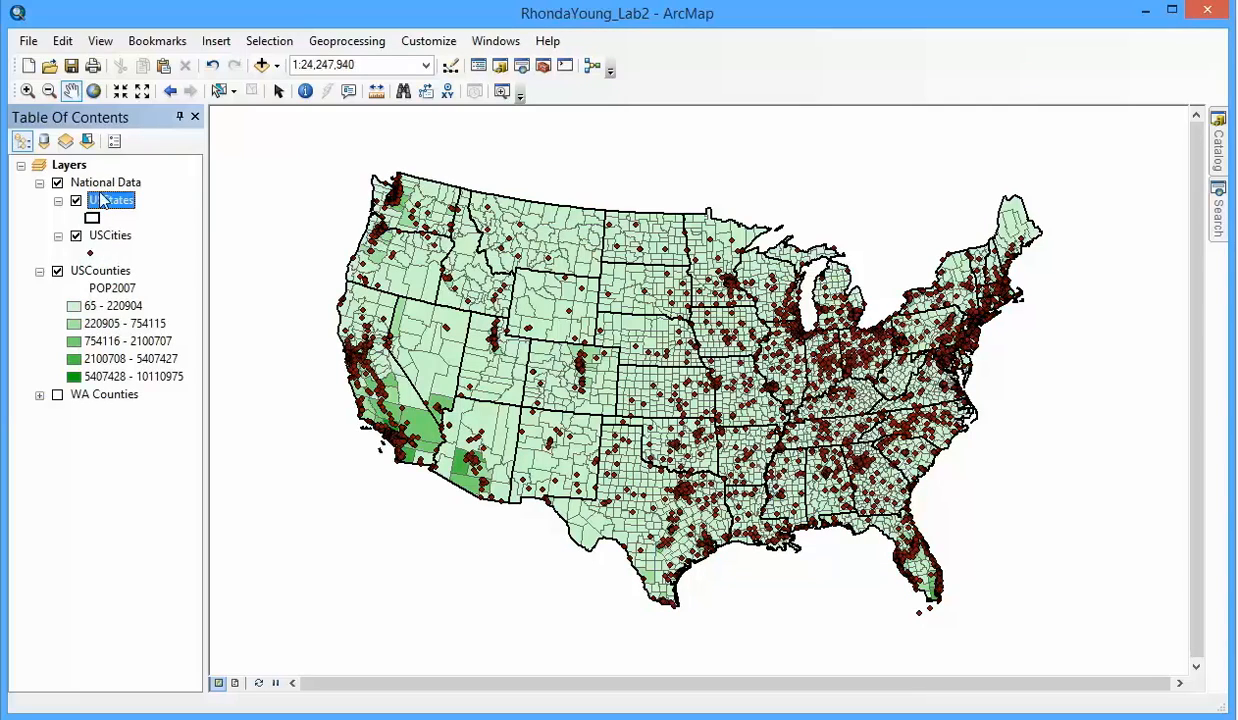
pyautogui.moveTo(103, 274); pyautogui.dragTo(108, 222)
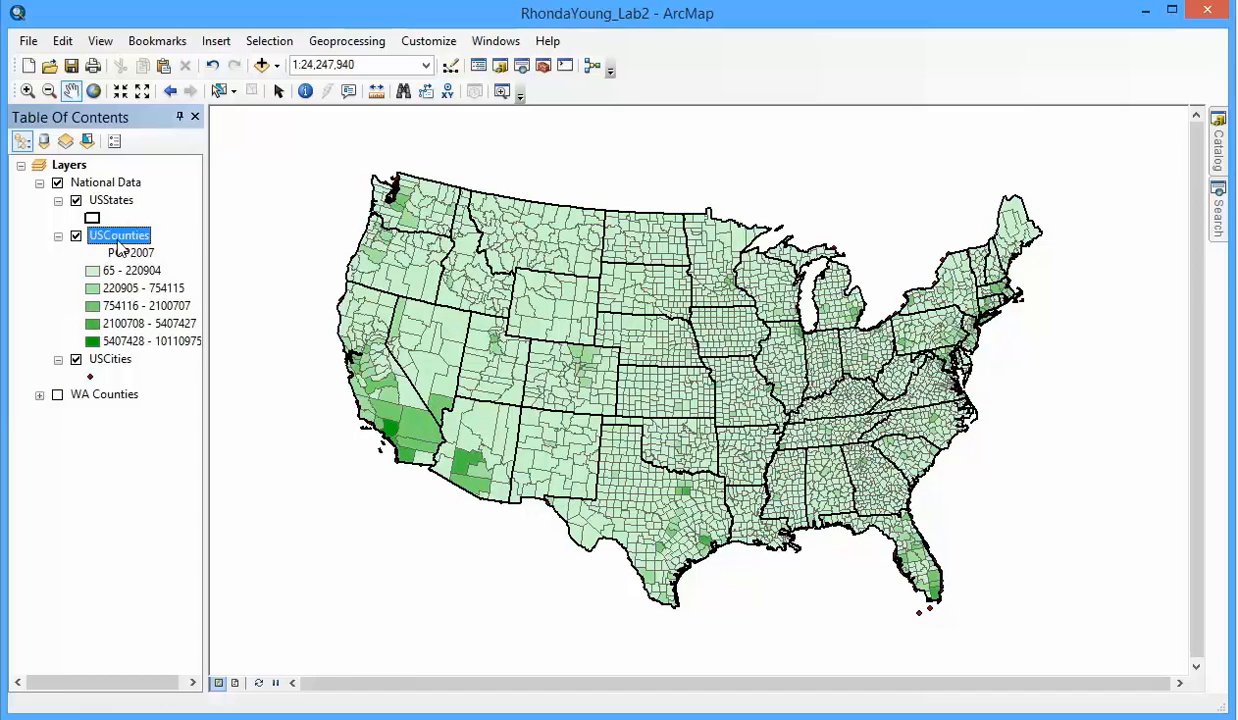
pyautogui.moveTo(113, 367); pyautogui.dragTo(93, 195)
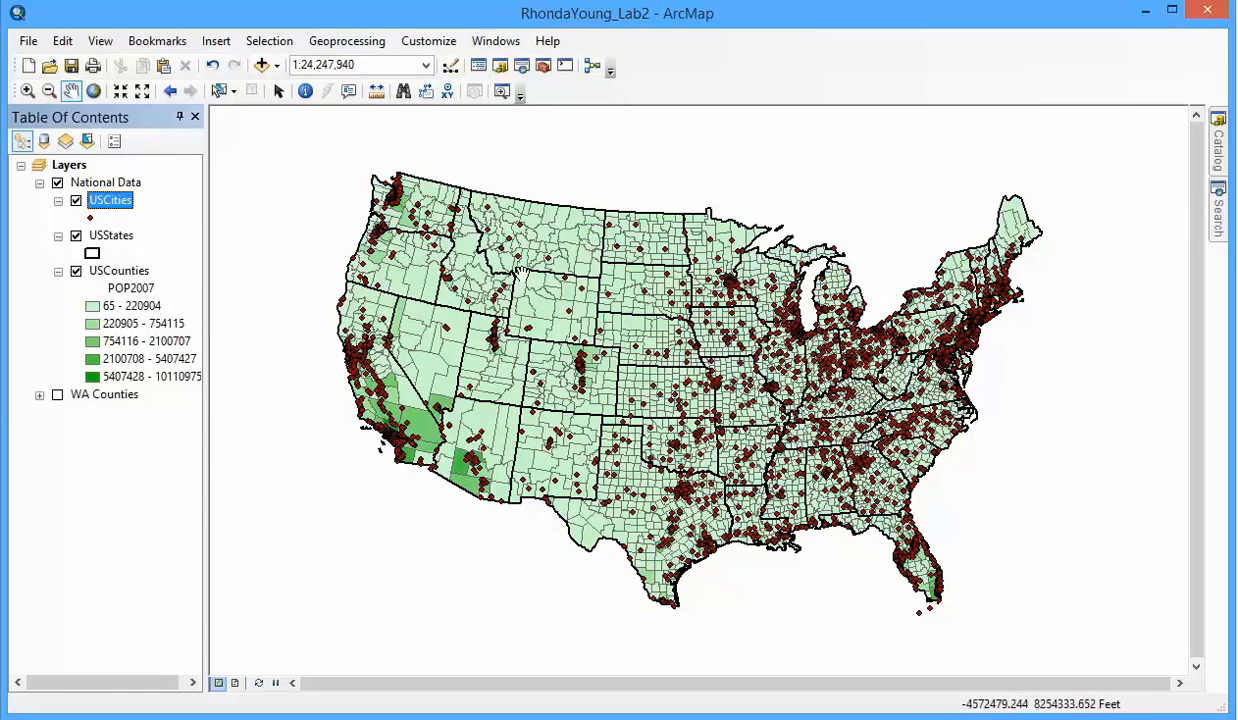
# Switch the National Data group off and on to check how its layers display together and alongside WA Counties
pyautogui.click(57, 183)
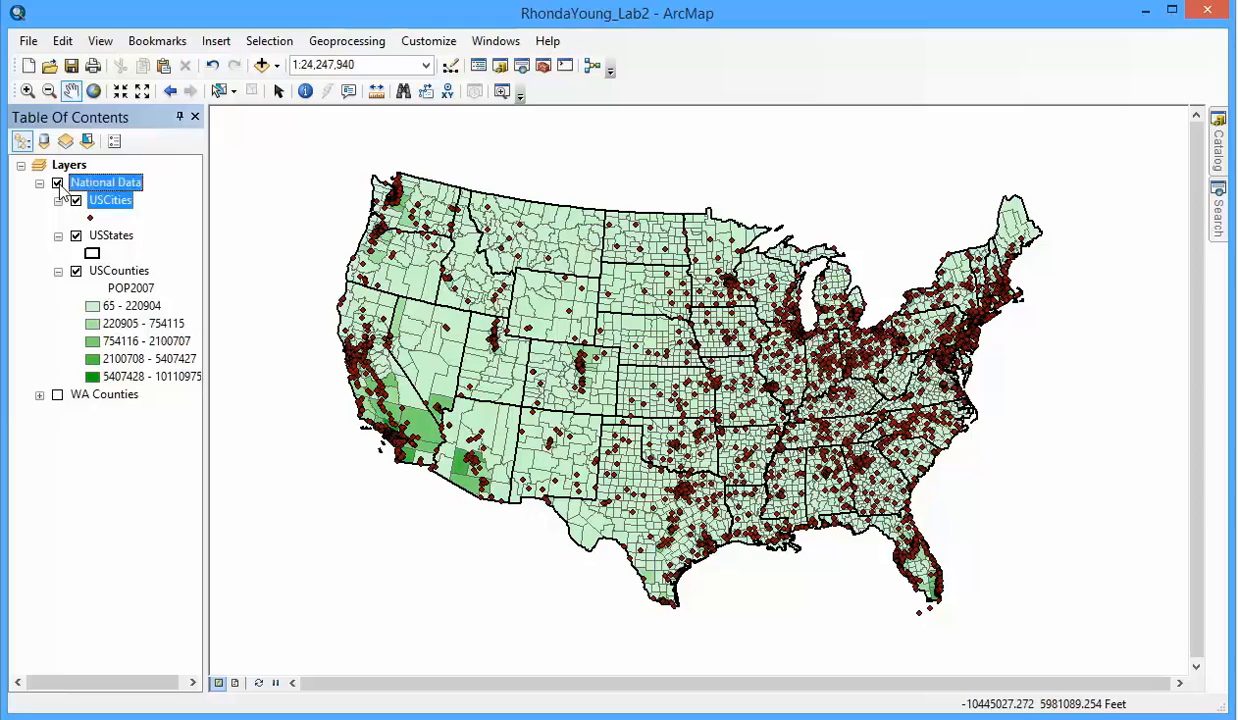
pyautogui.click(57, 183)
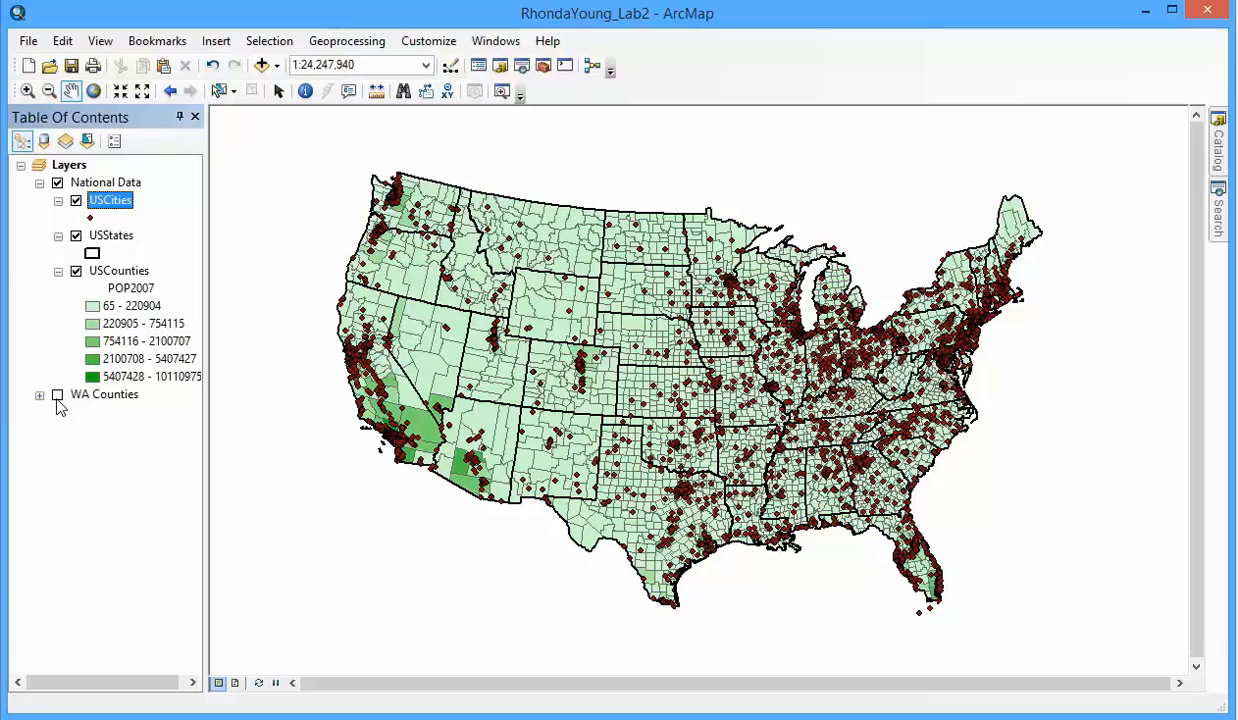
pyautogui.click(57, 183)
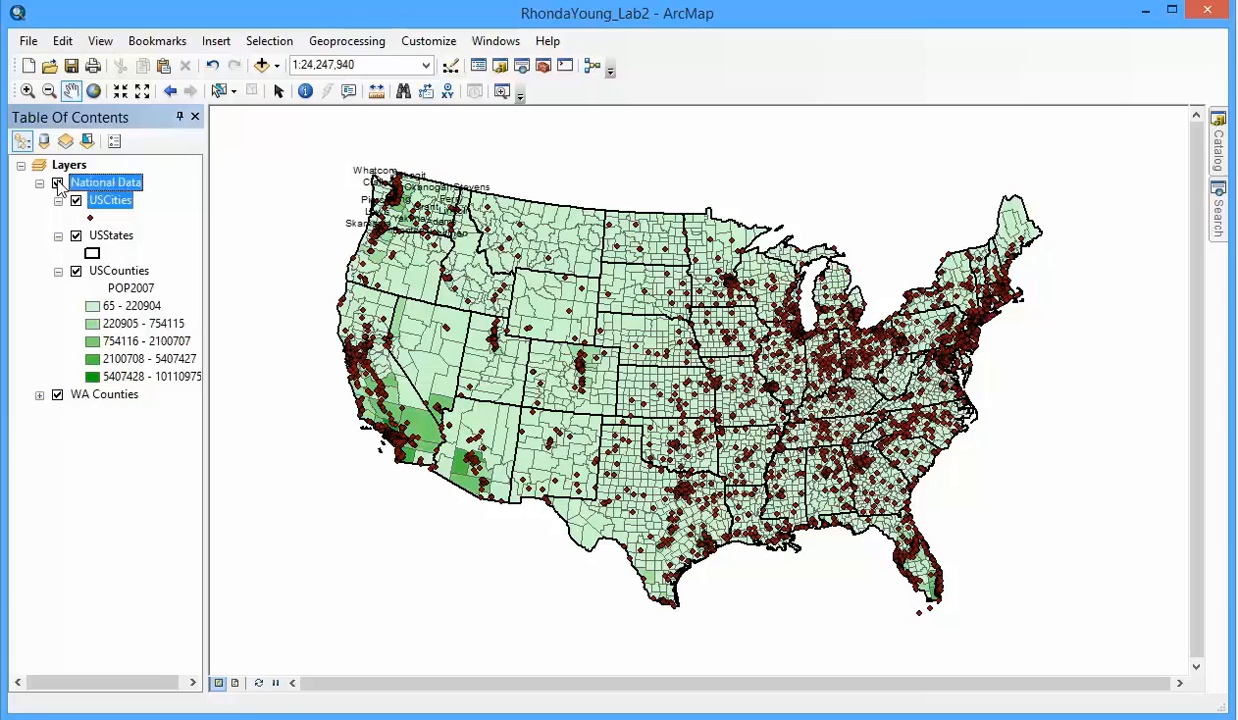
pyautogui.click(57, 183)
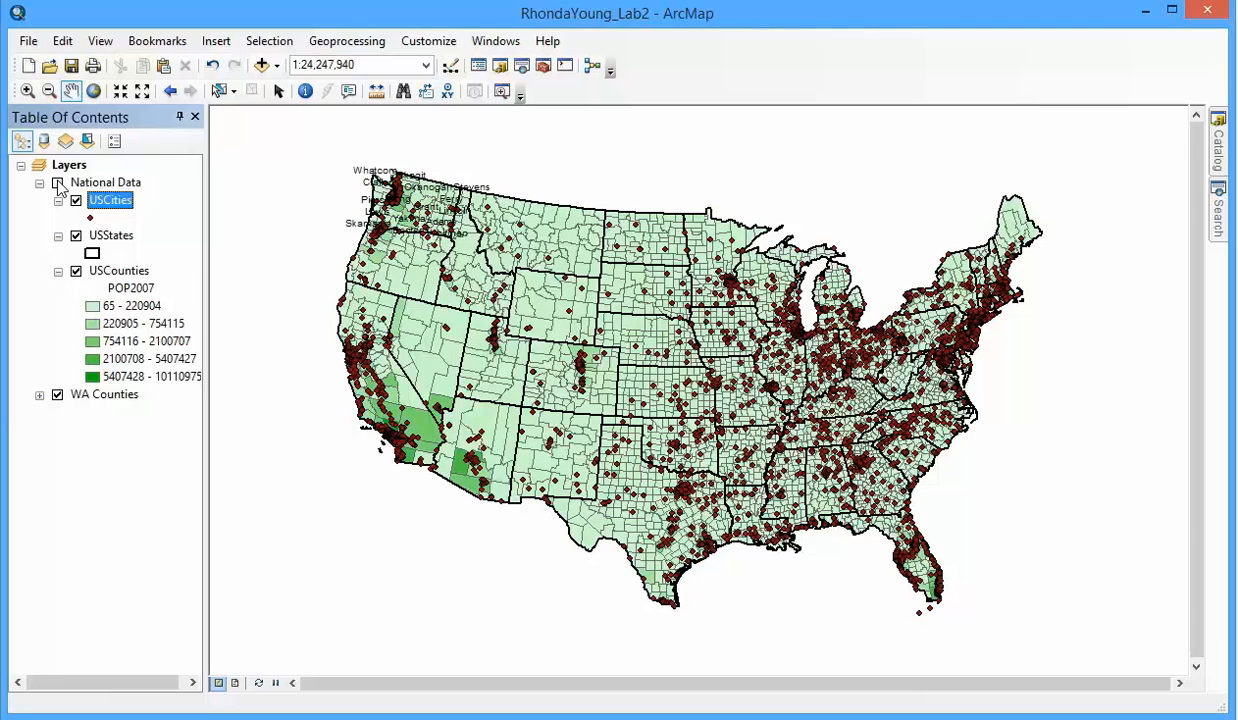
pyautogui.click(57, 183)
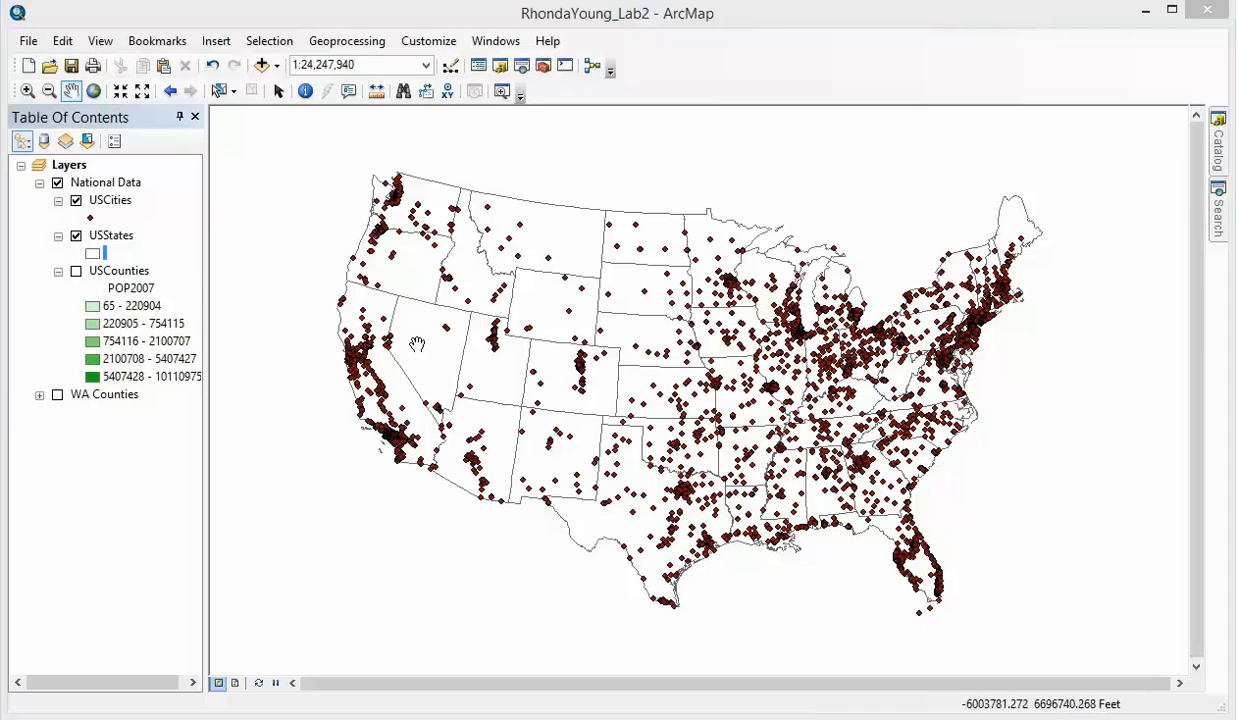
# Symbolize the USCities layer with graduated symbols based on the POP2000 field
pyautogui.rightClick(110, 202)
pyautogui.click(210, 609)
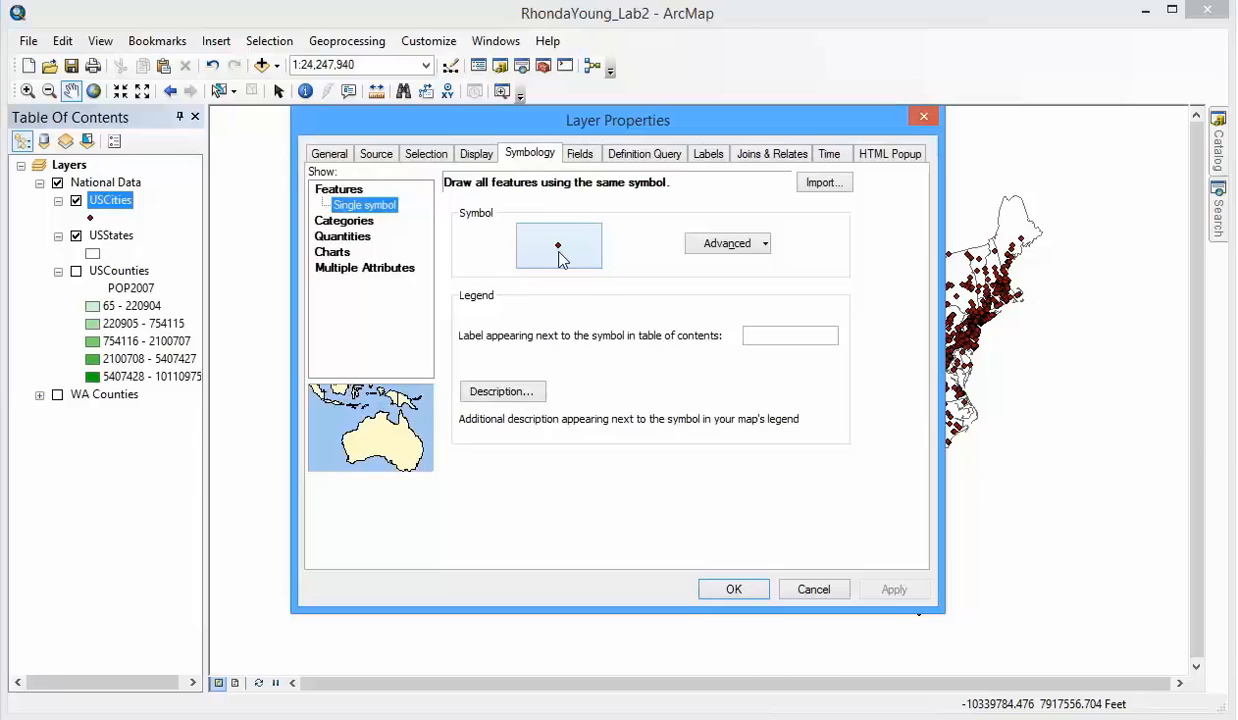
pyautogui.click(343, 238)
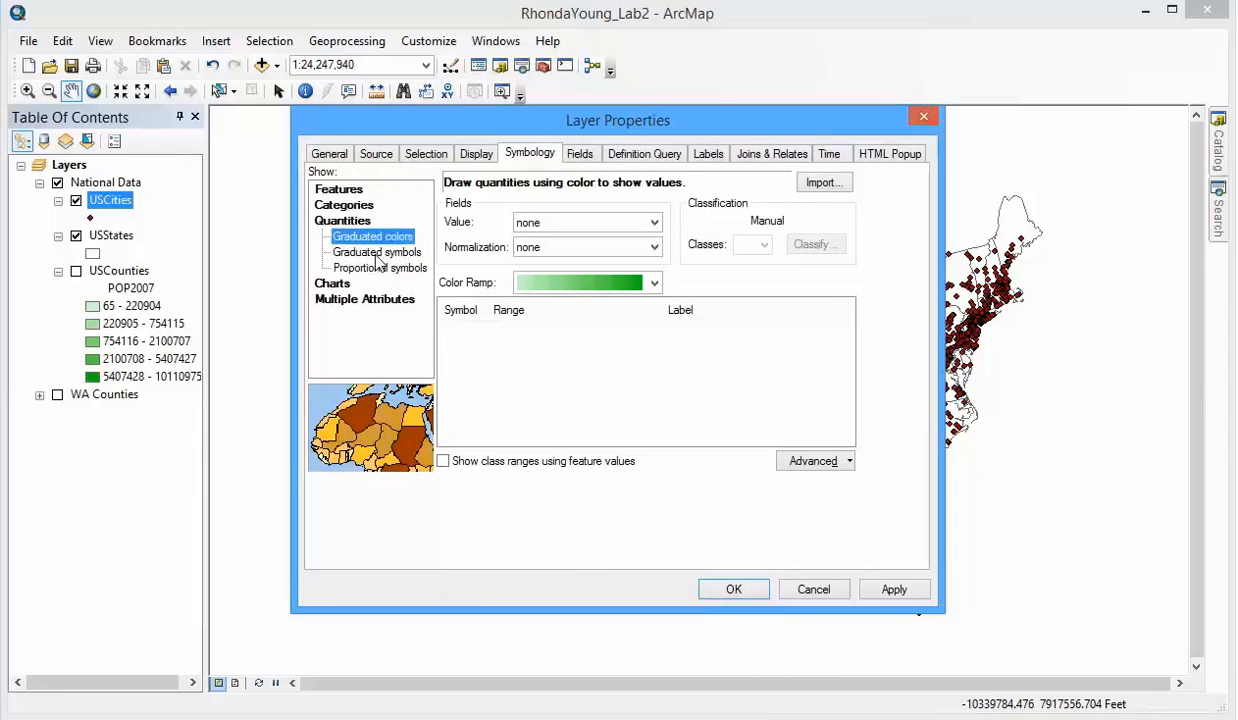
pyautogui.click(378, 256)
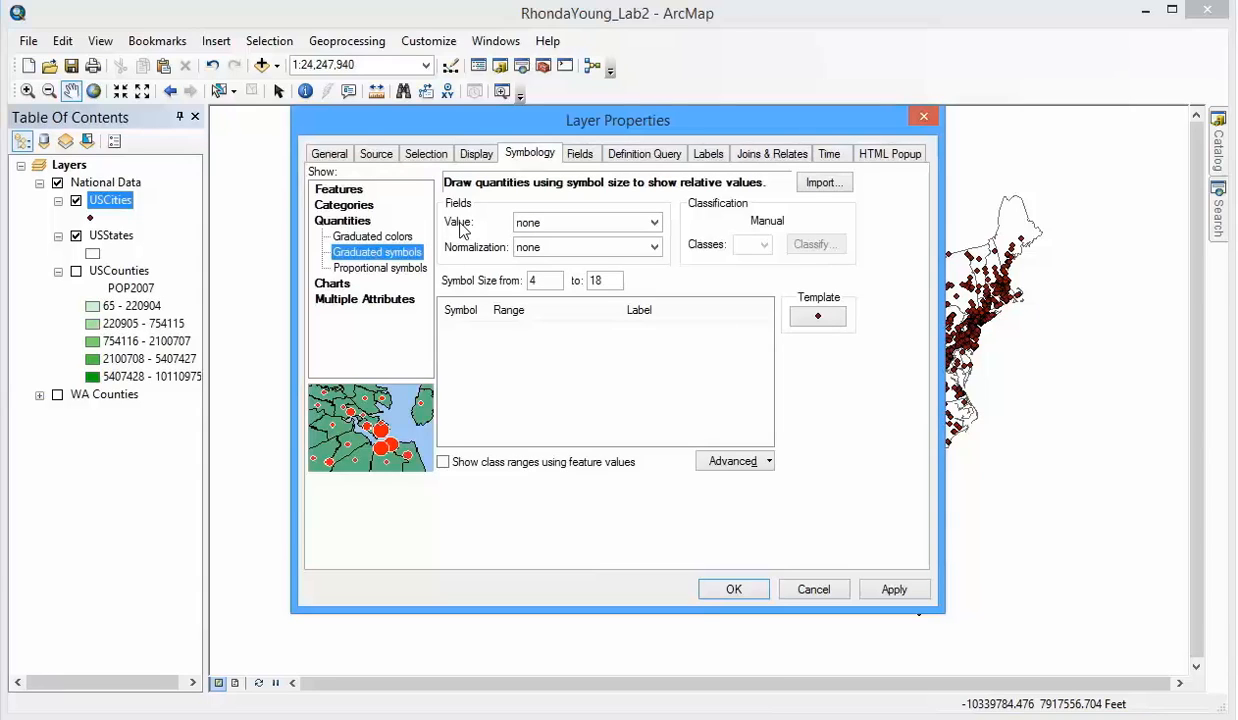
pyautogui.click(654, 222)
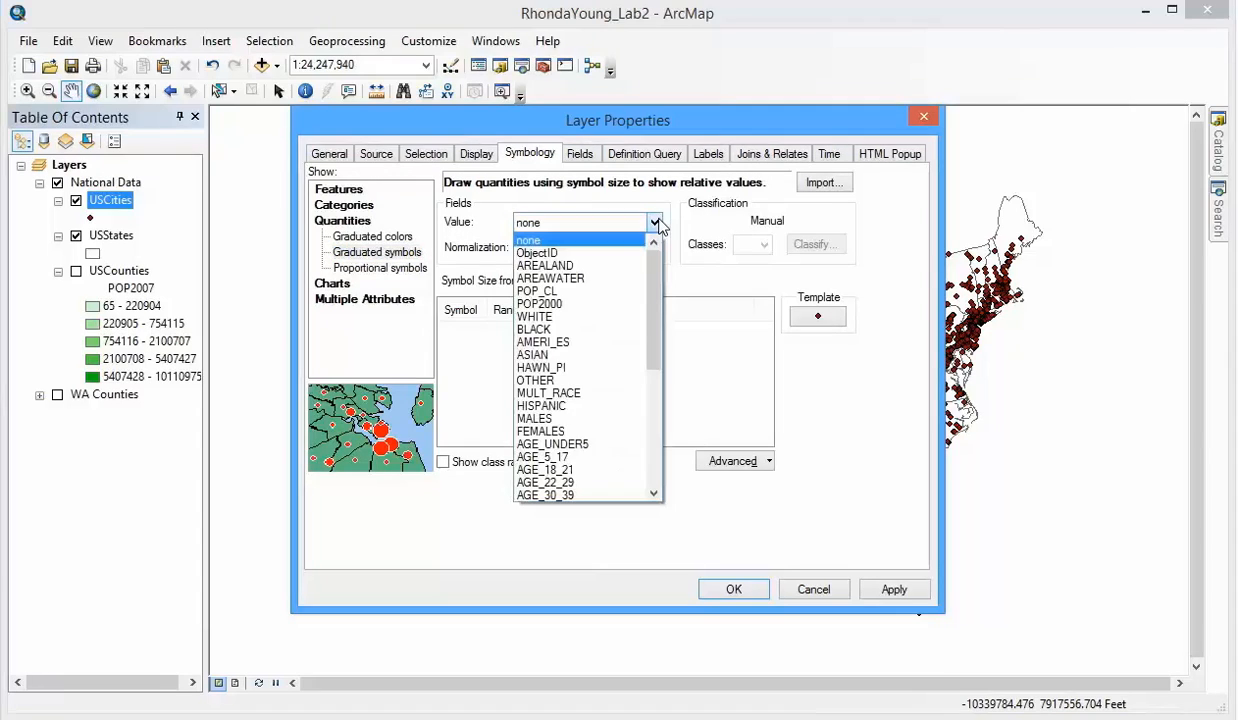
pyautogui.click(546, 305)
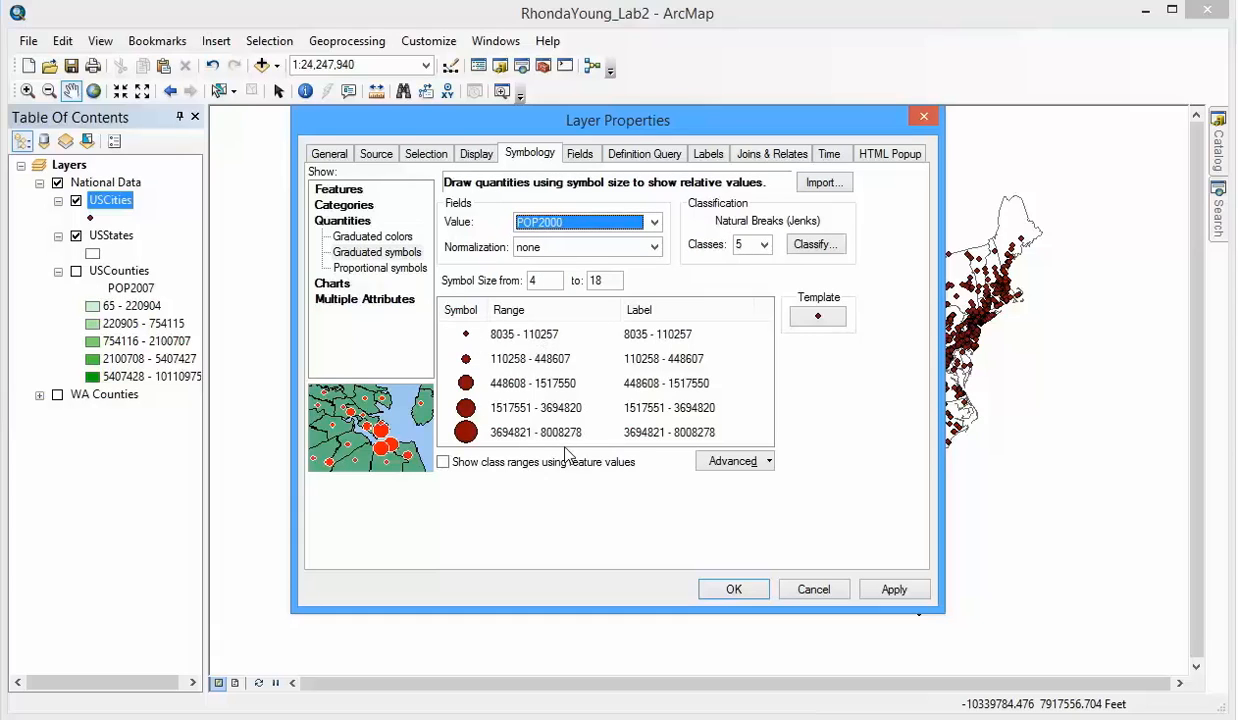
# Review the available class counts and the classification method and break values for the USCities symbols
pyautogui.click(764, 245)
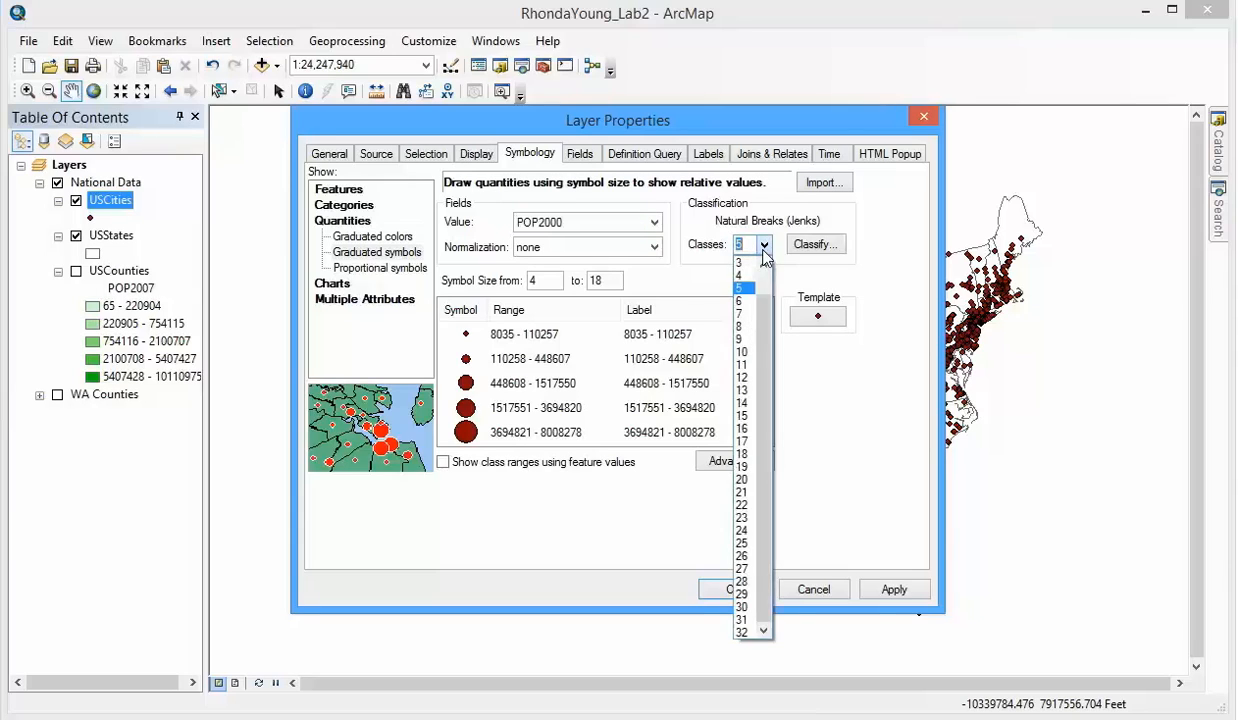
pyautogui.click(764, 250)
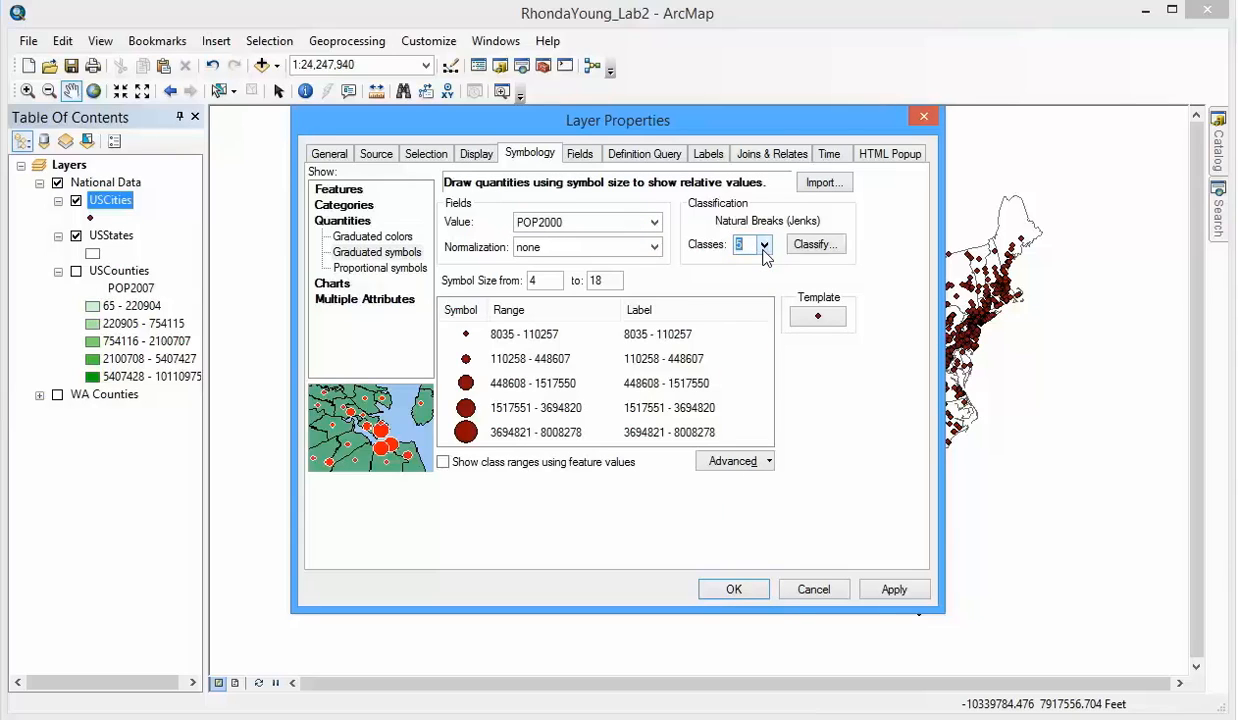
pyautogui.click(818, 246)
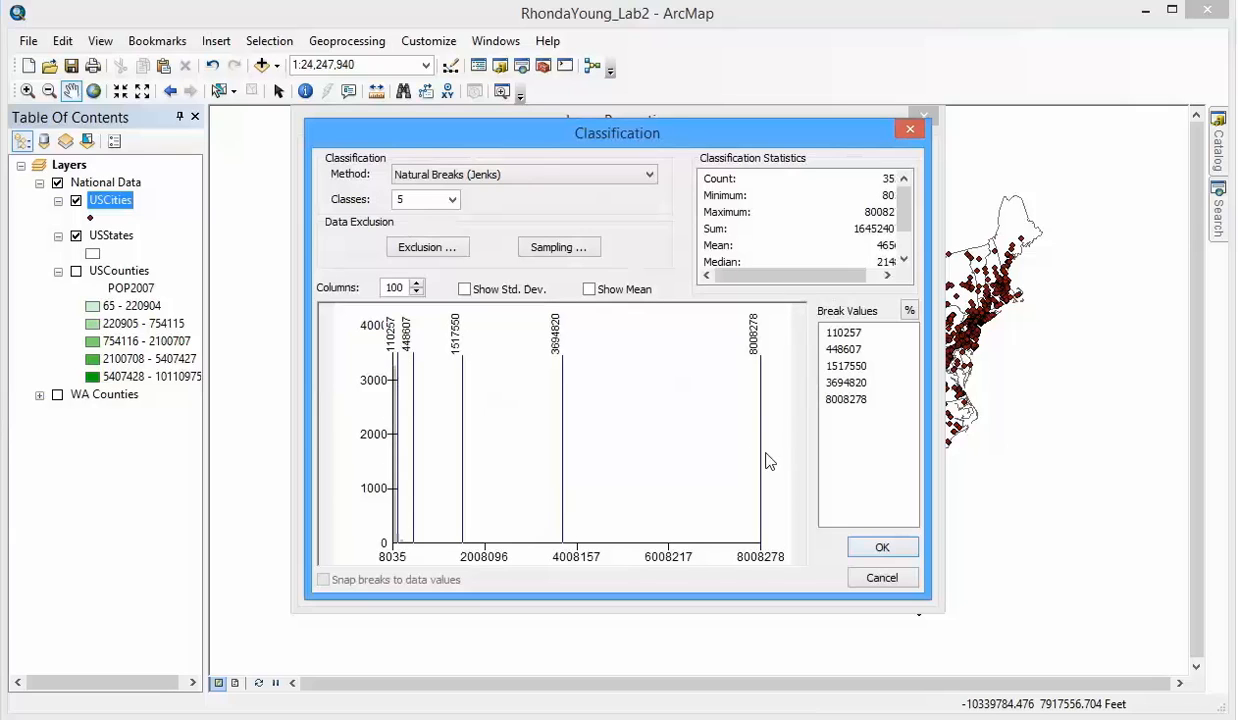
pyautogui.click(883, 549)
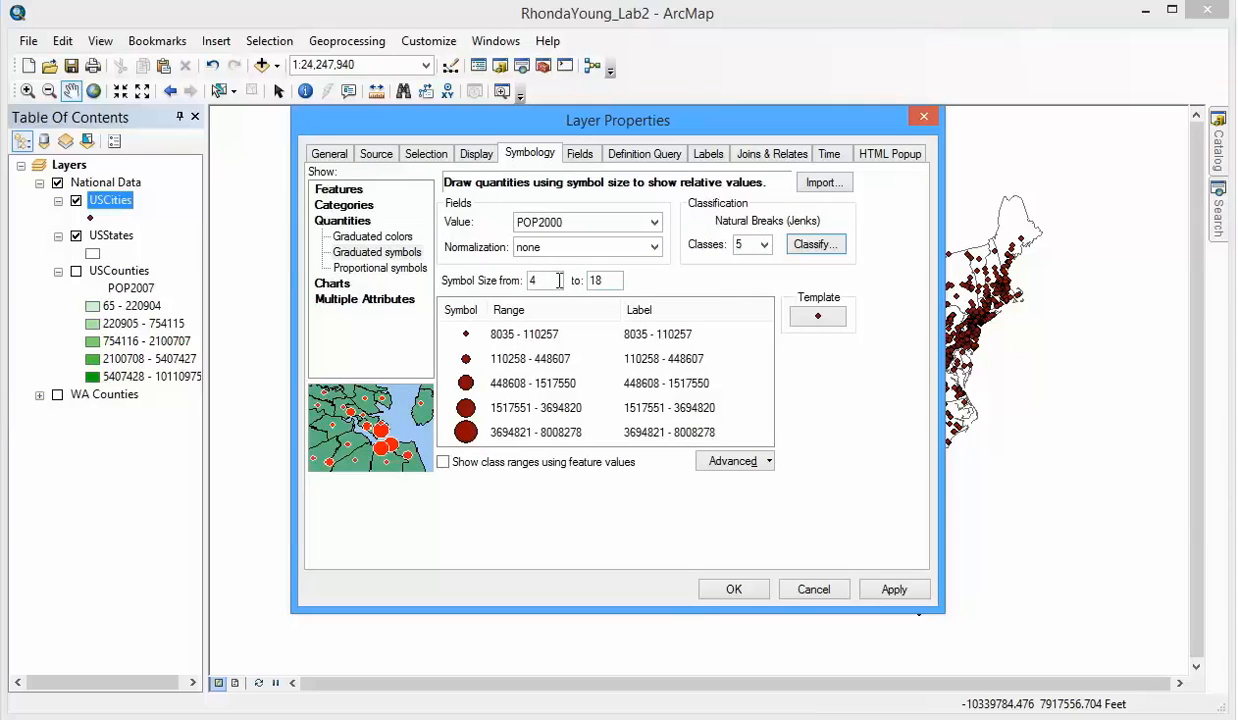
# Try a maximum size of 25 for the graduated city symbols
pyautogui.click(613, 281)
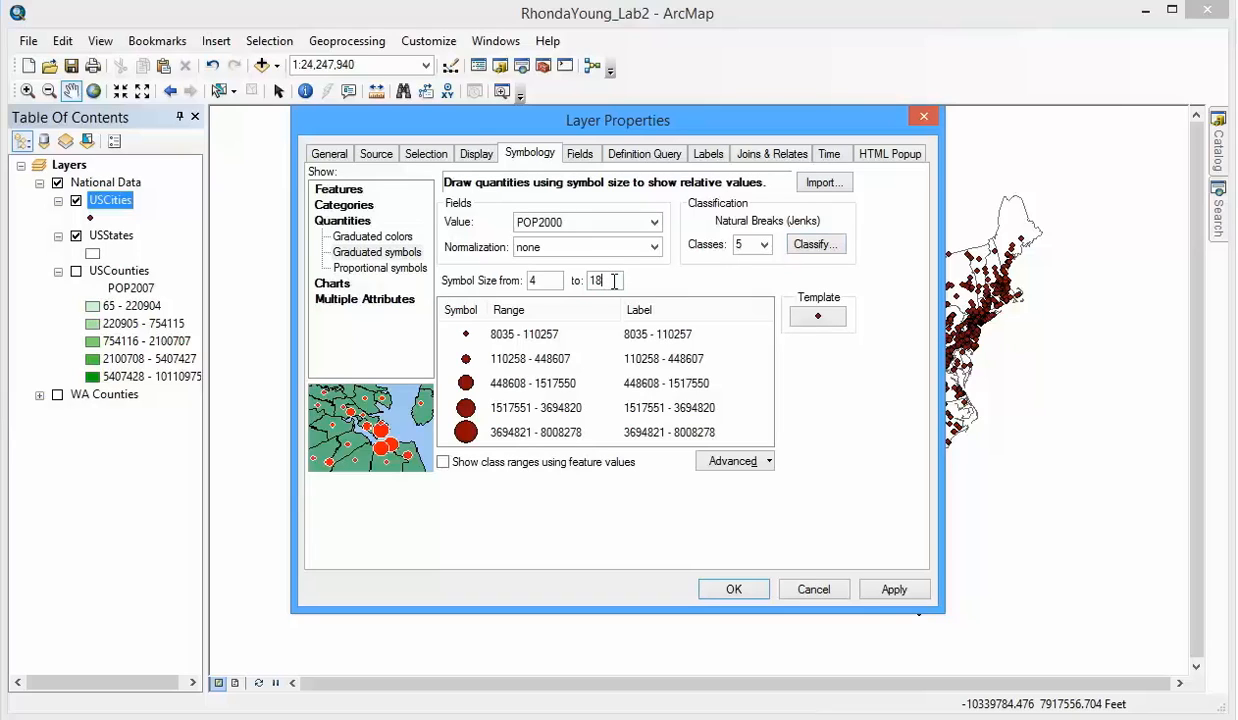
pyautogui.press('BackSpace')
pyautogui.press('BackSpace')
pyautogui.write('25')
pyautogui.click(548, 285)
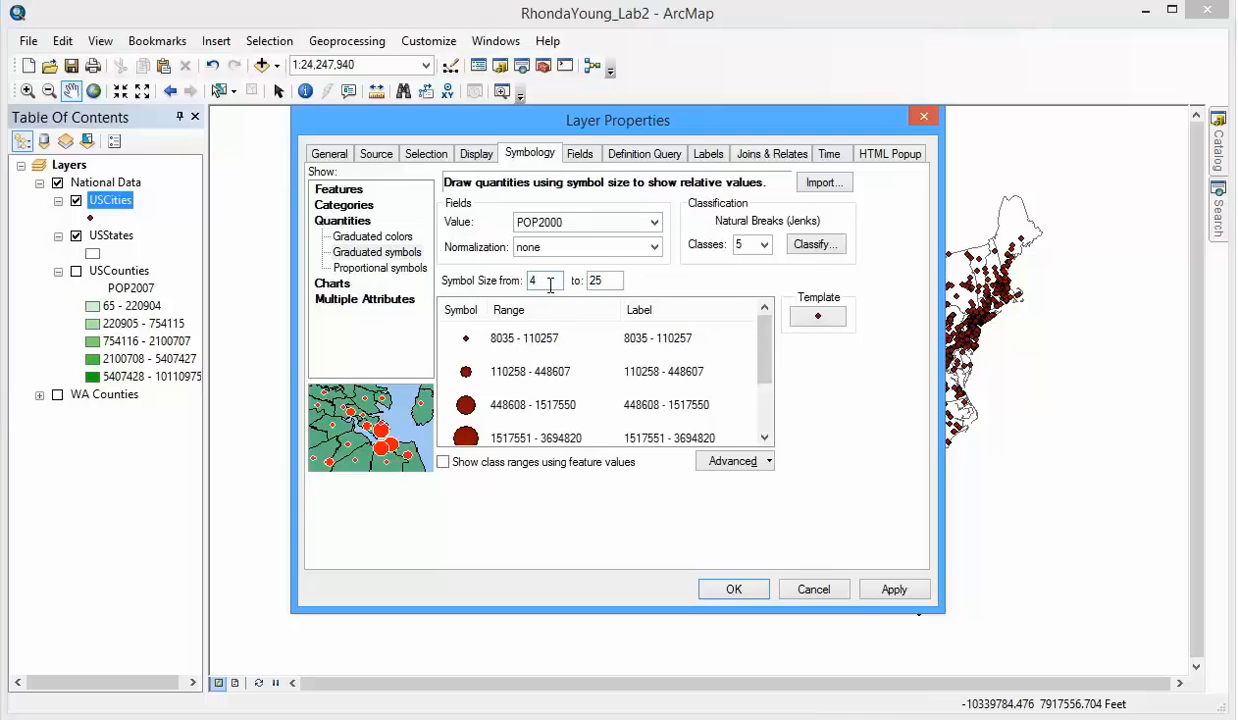
# Set the maximum size of the graduated city symbols to 12
pyautogui.doubleClick(600, 281)
pyautogui.write('12')
pyautogui.click(539, 282)
pyautogui.press('Tab')
pyautogui.click(540, 282)
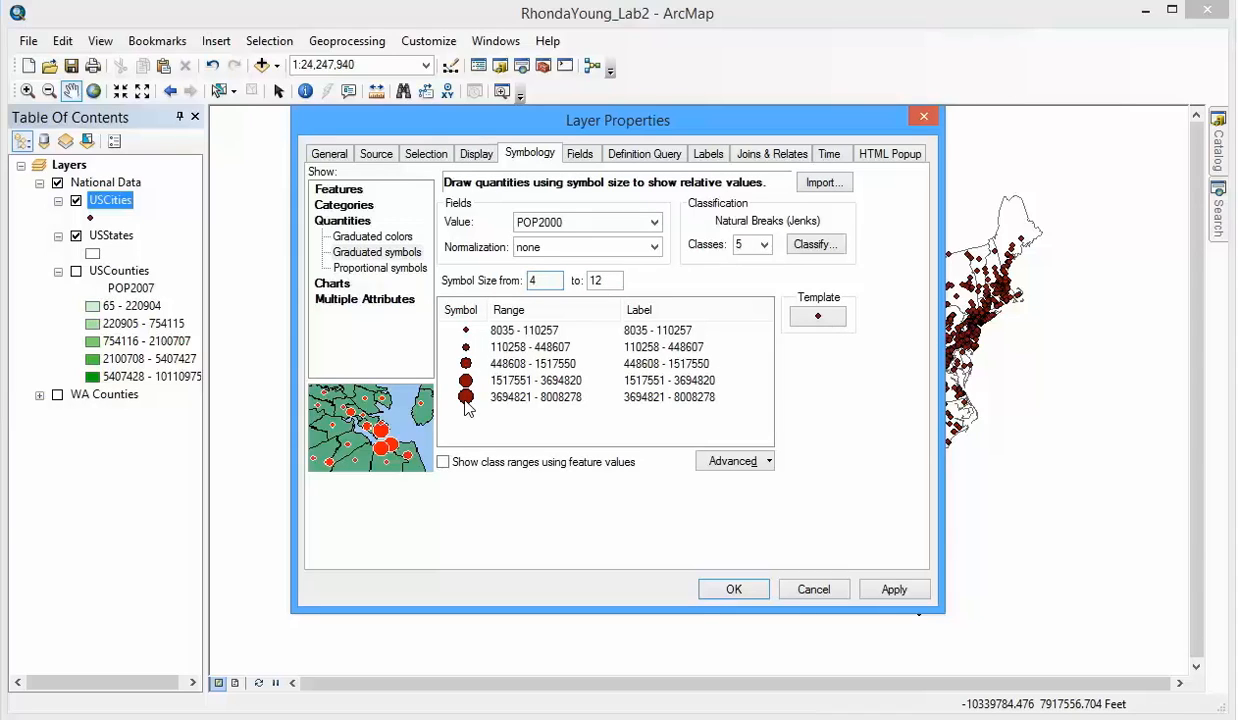
# Set the upper limits of the first three POP2000 classes to 200000, 400000 and 600000
pyautogui.click(528, 336)
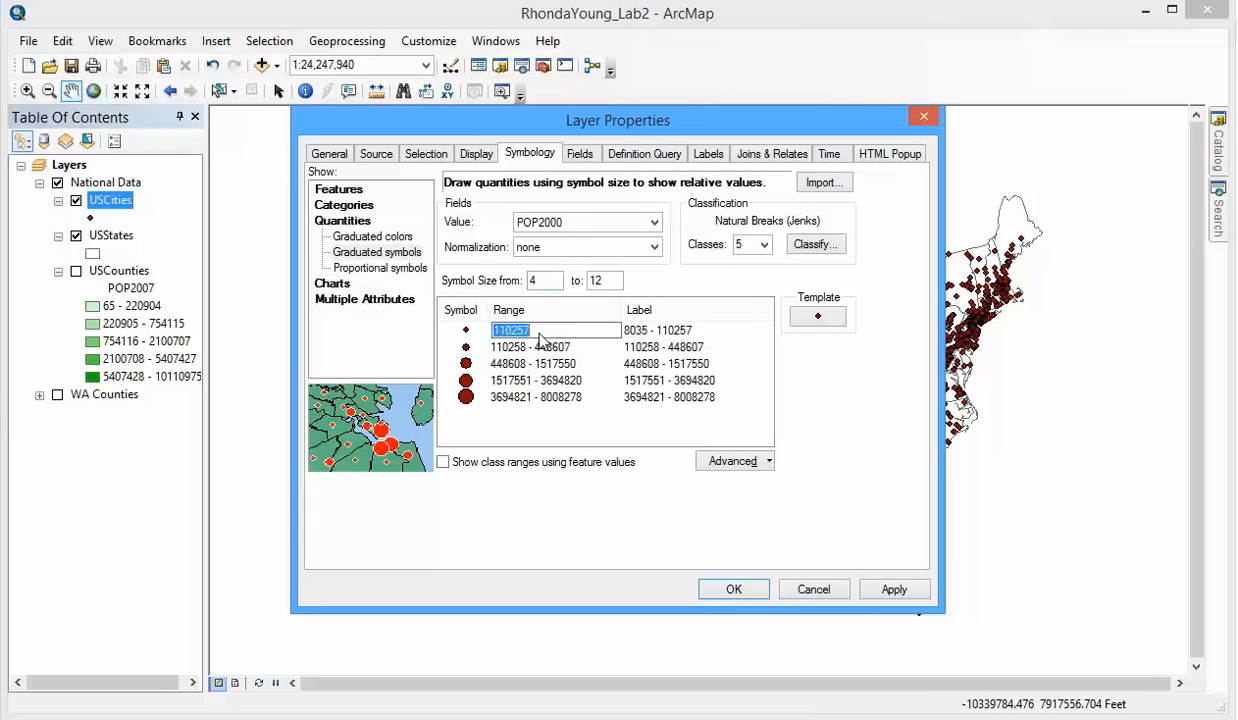
pyautogui.write('200000')
pyautogui.click(521, 350)
pyautogui.click(521, 350)
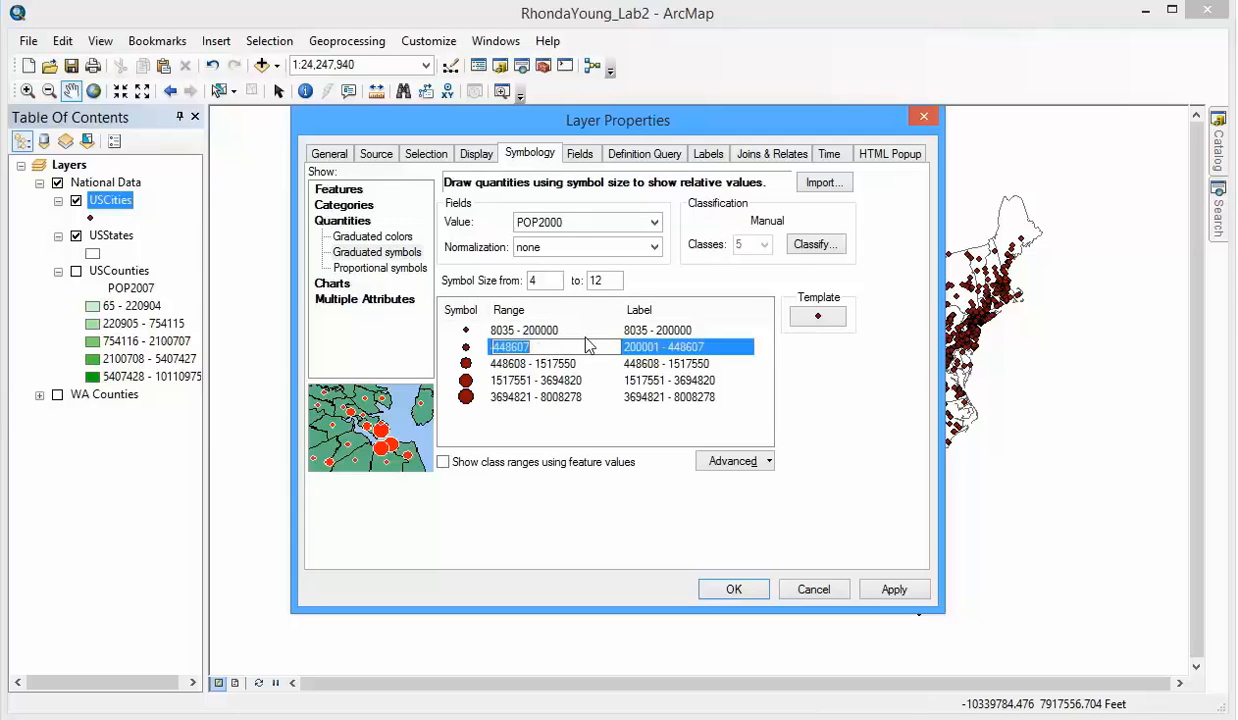
pyautogui.write('400000')
pyautogui.click(553, 368)
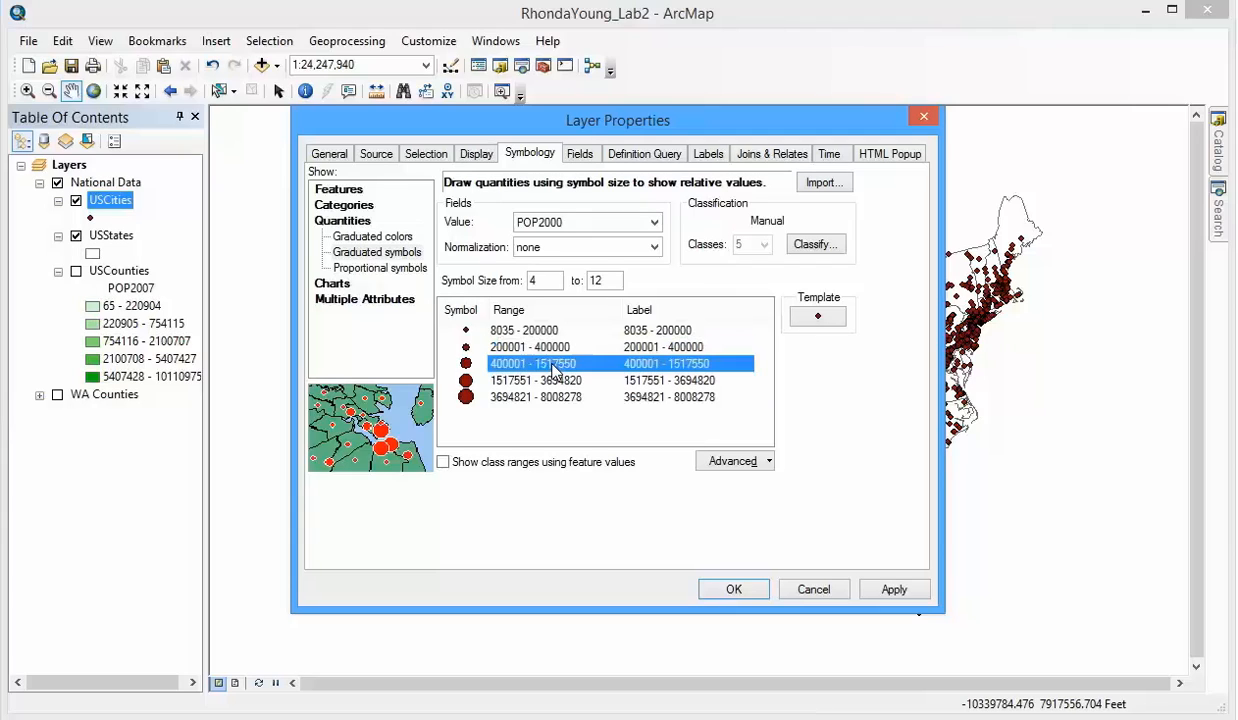
pyautogui.click(553, 368)
pyautogui.write('600000')
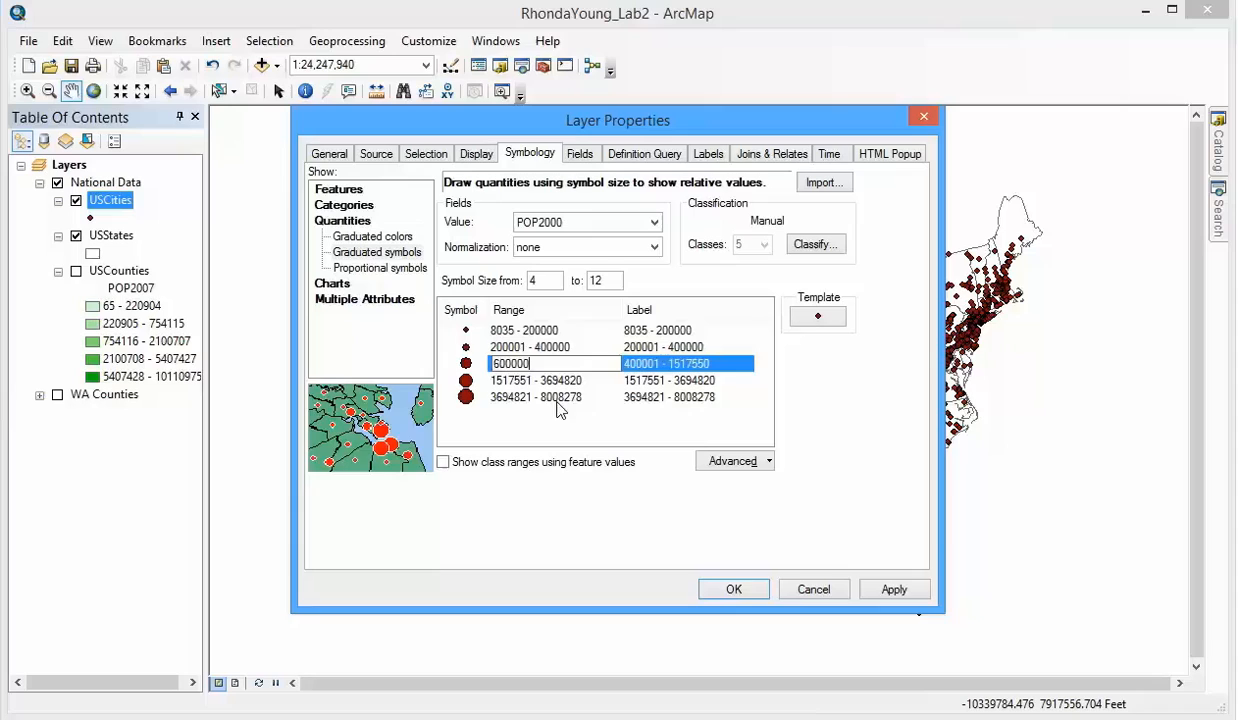
# Set the upper limit of the fourth POP2000 class to 80000
pyautogui.click(553, 381)
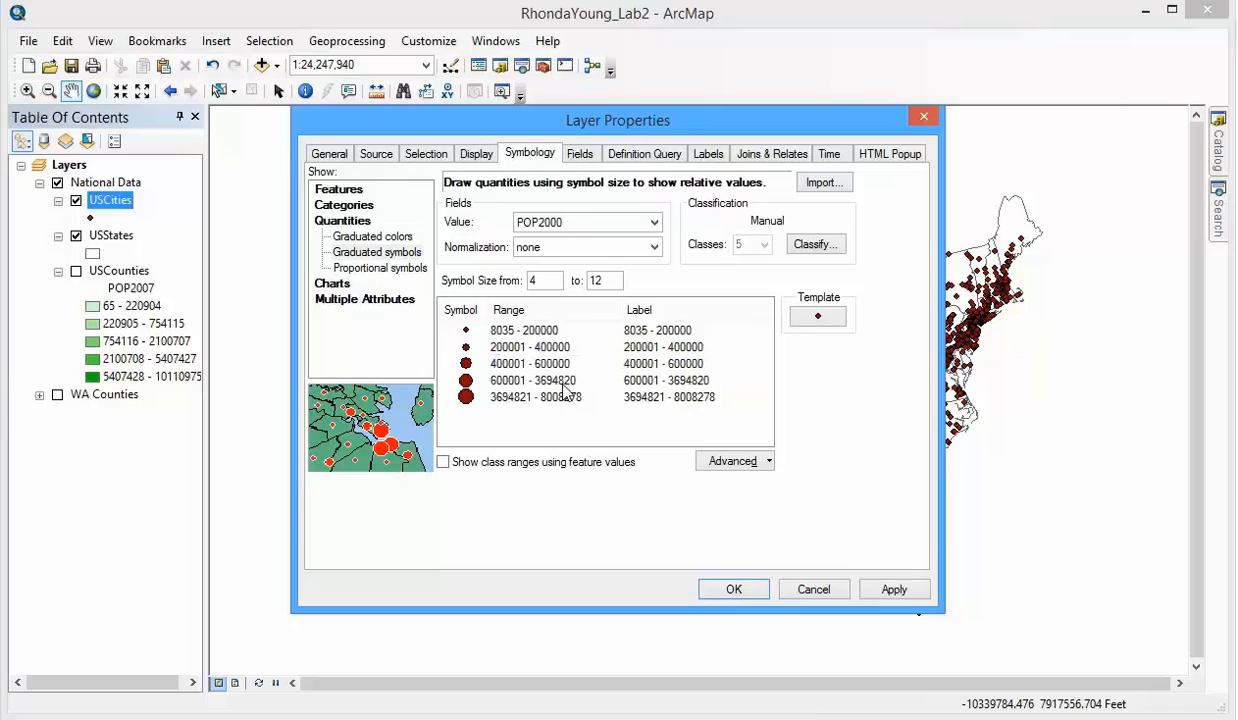
pyautogui.click(555, 381)
pyautogui.write('800')
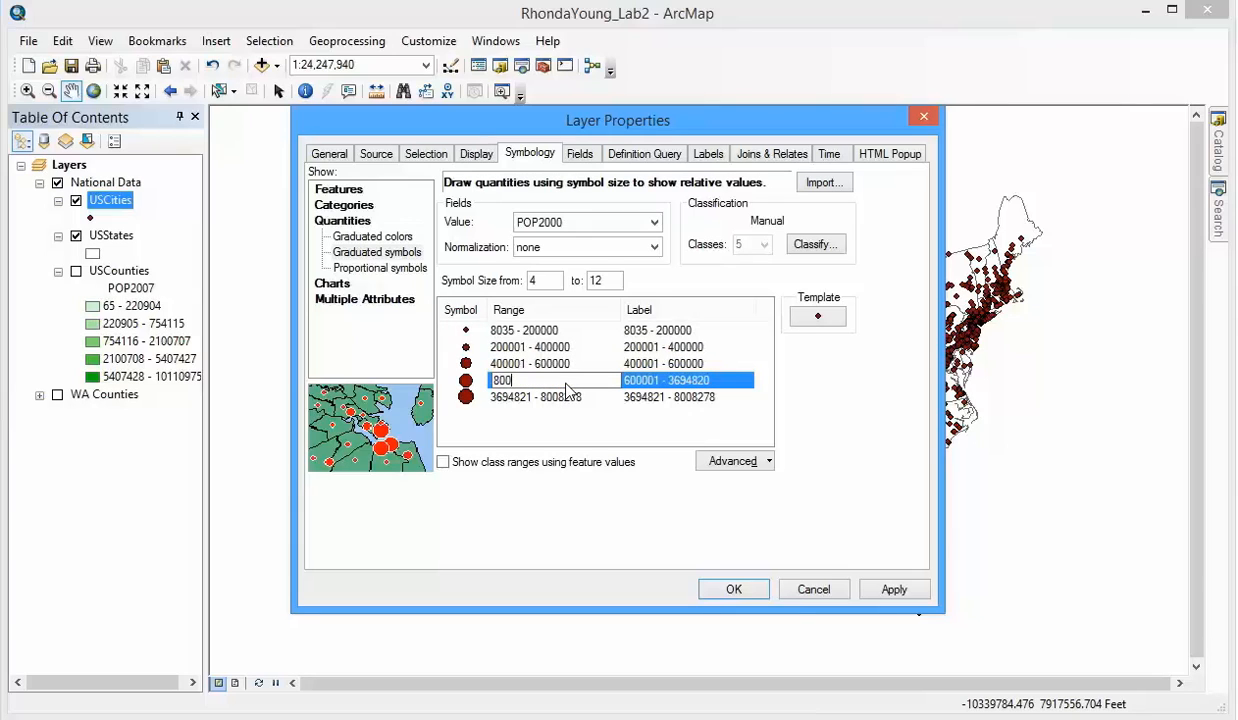
pyautogui.write('00')
pyautogui.press('Return')
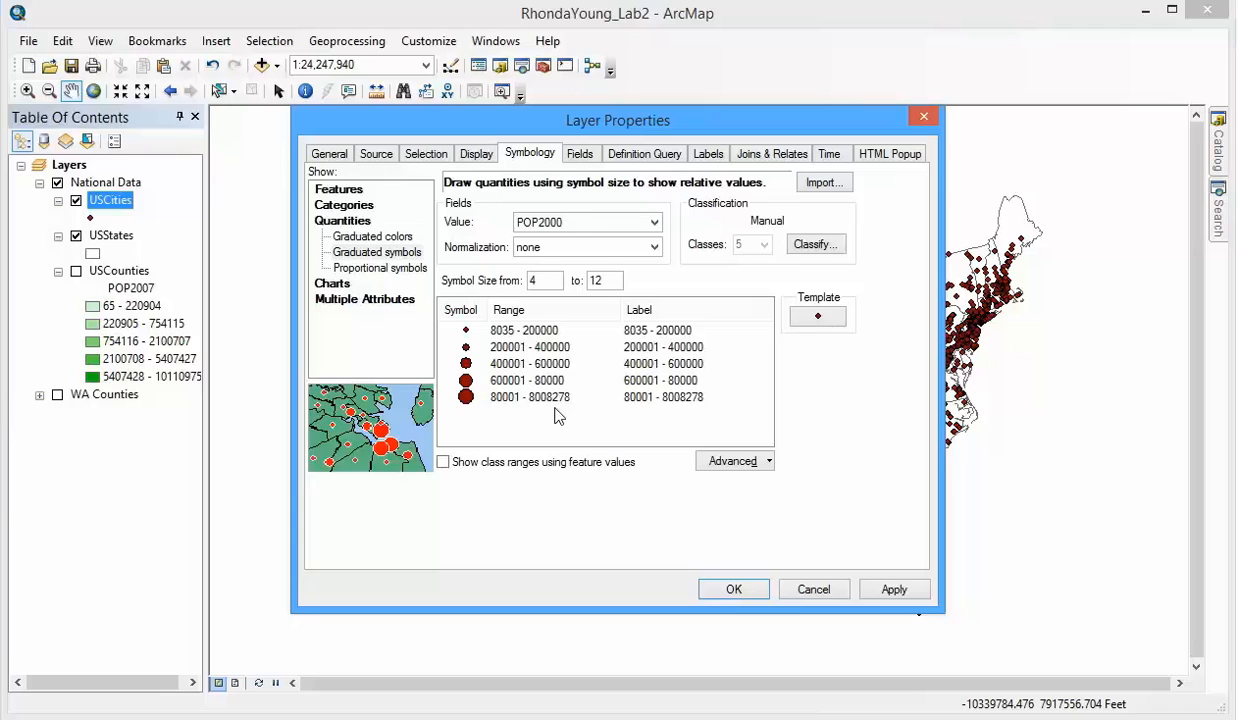
# Change the label of the first POP2000 class to <200000
pyautogui.click(627, 330)
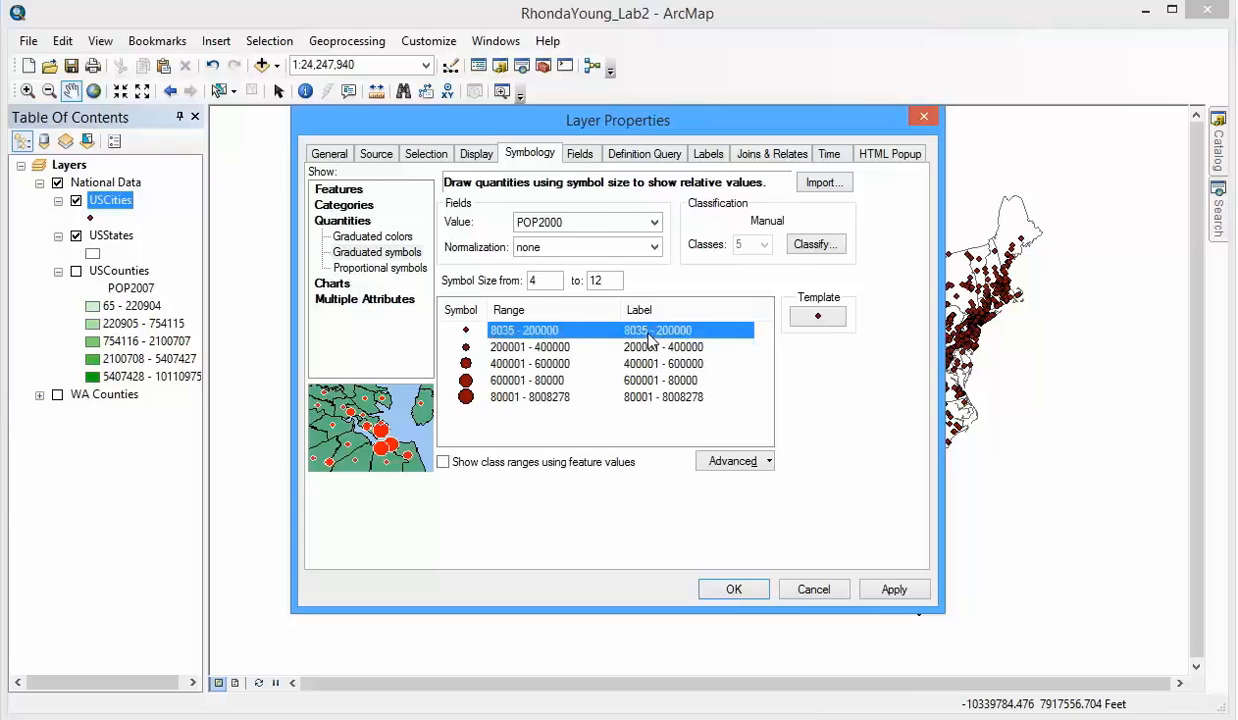
pyautogui.moveTo(658, 331); pyautogui.dragTo(565, 318)
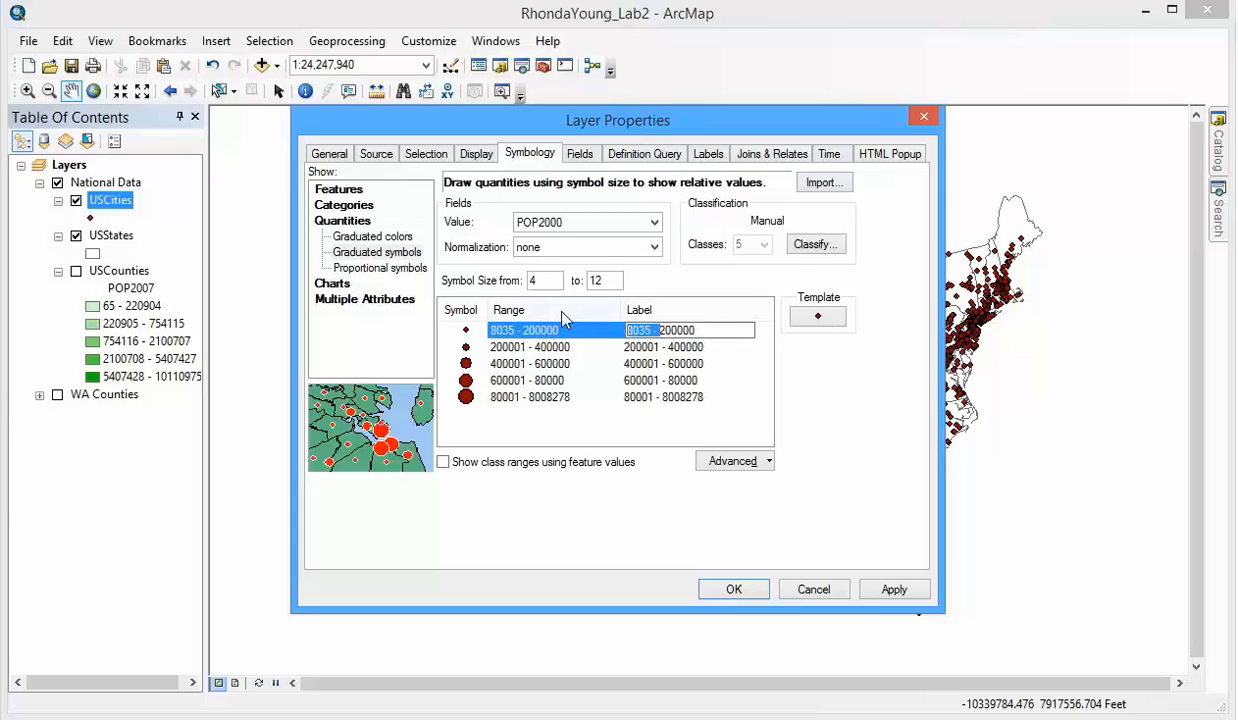
pyautogui.write('<')
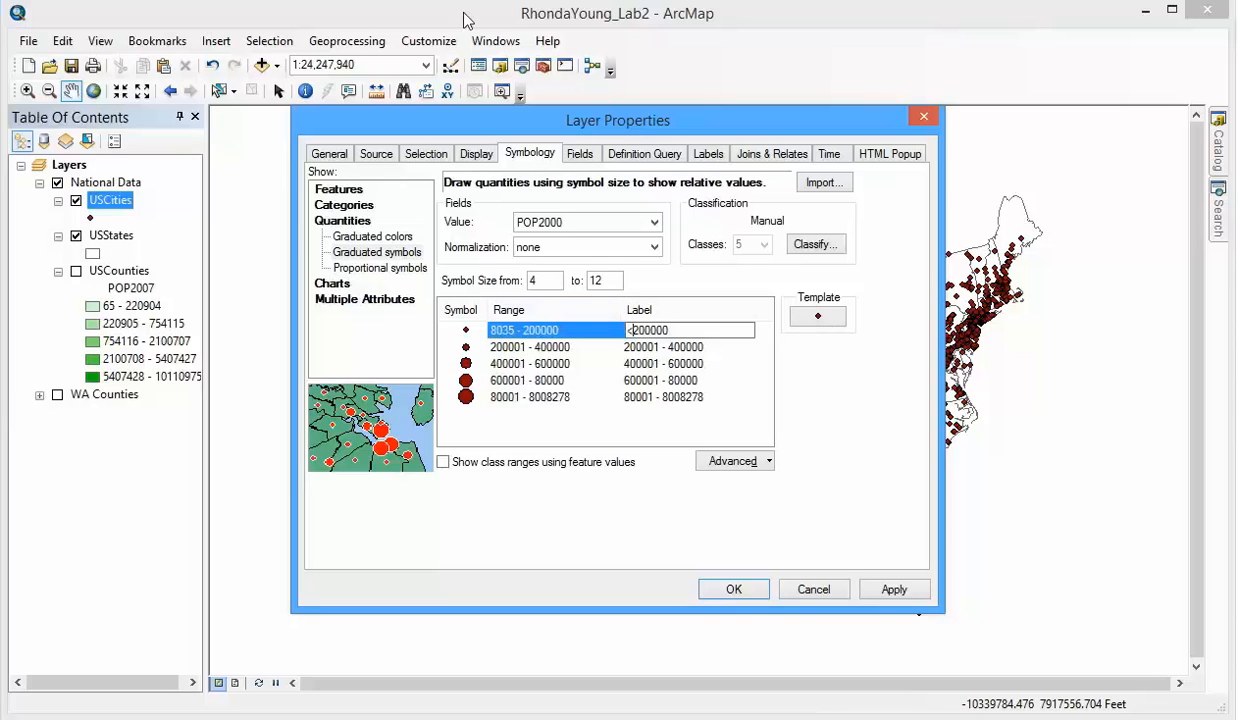
pyautogui.rightClick(655, 335)
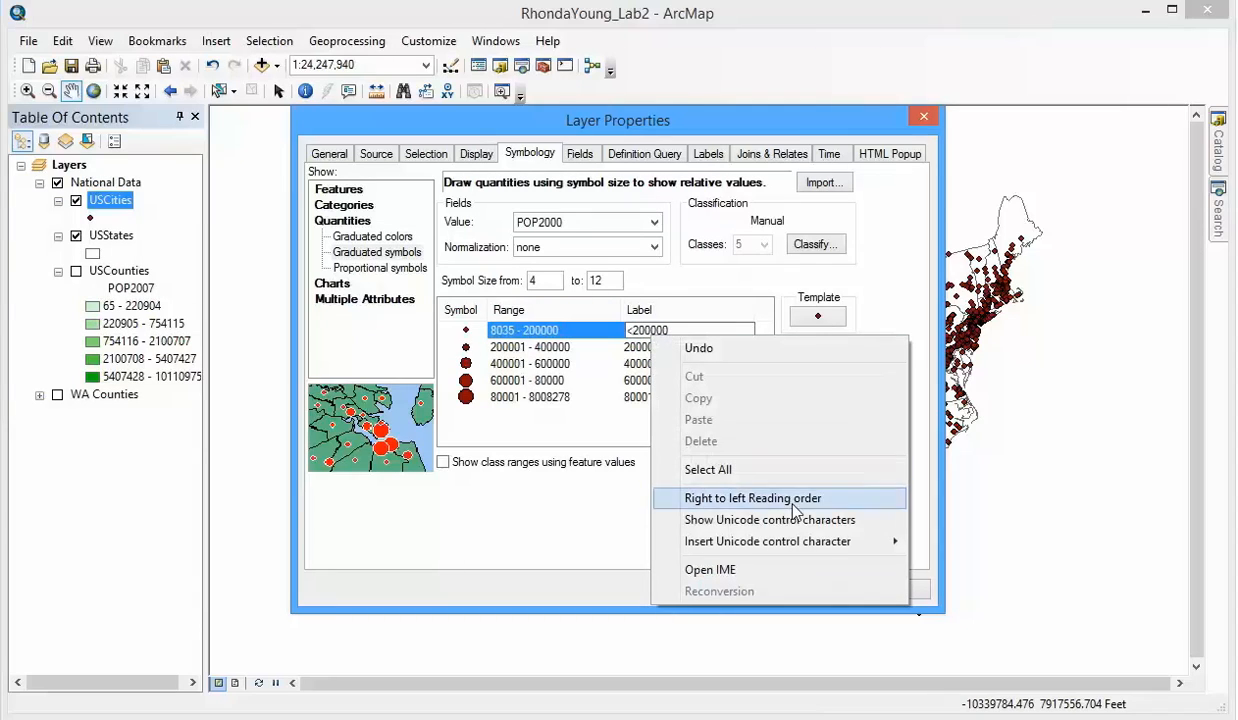
# Format the POP2000 class labels as numeric values with thousands separators
pyautogui.click(630, 347)
pyautogui.rightClick(655, 347)
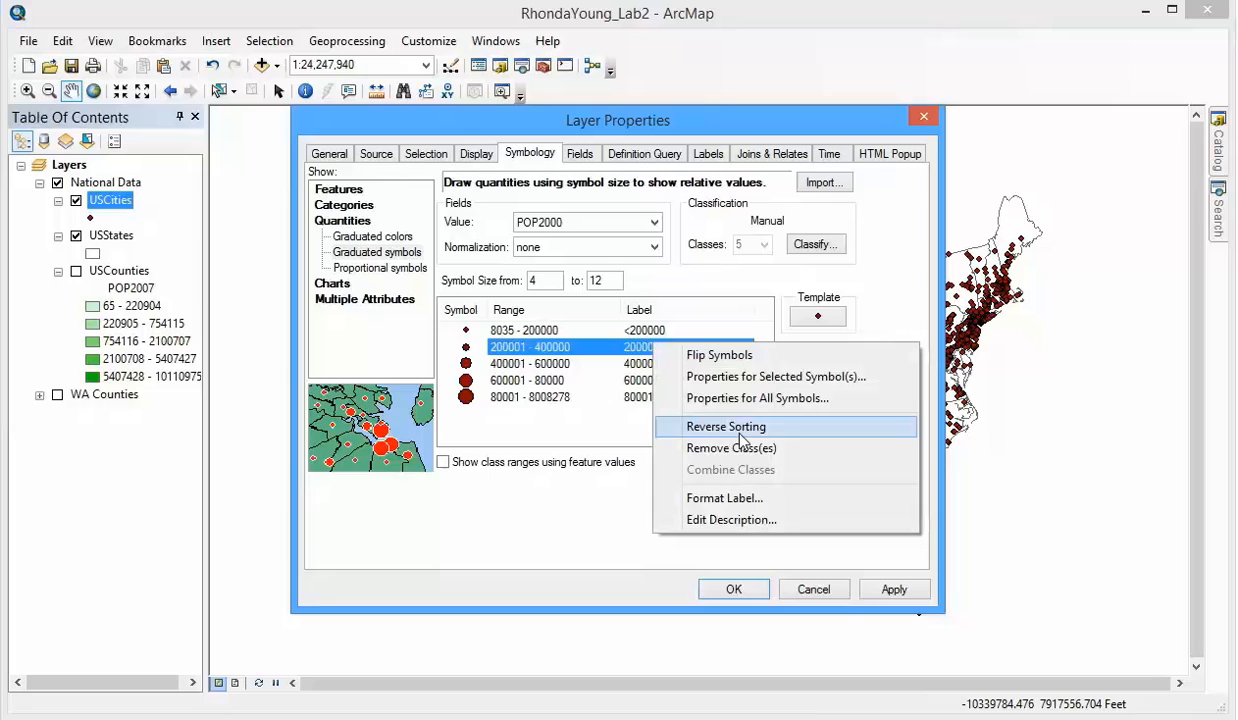
pyautogui.click(730, 498)
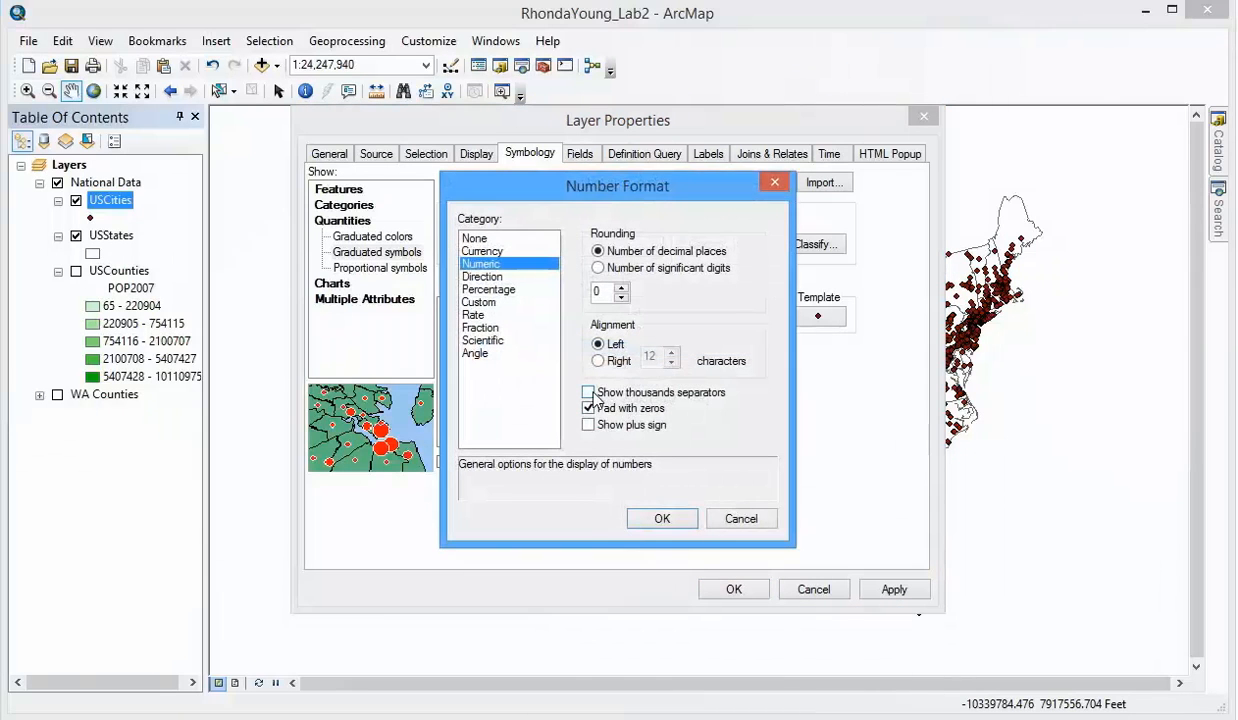
pyautogui.click(588, 392)
pyautogui.click(662, 518)
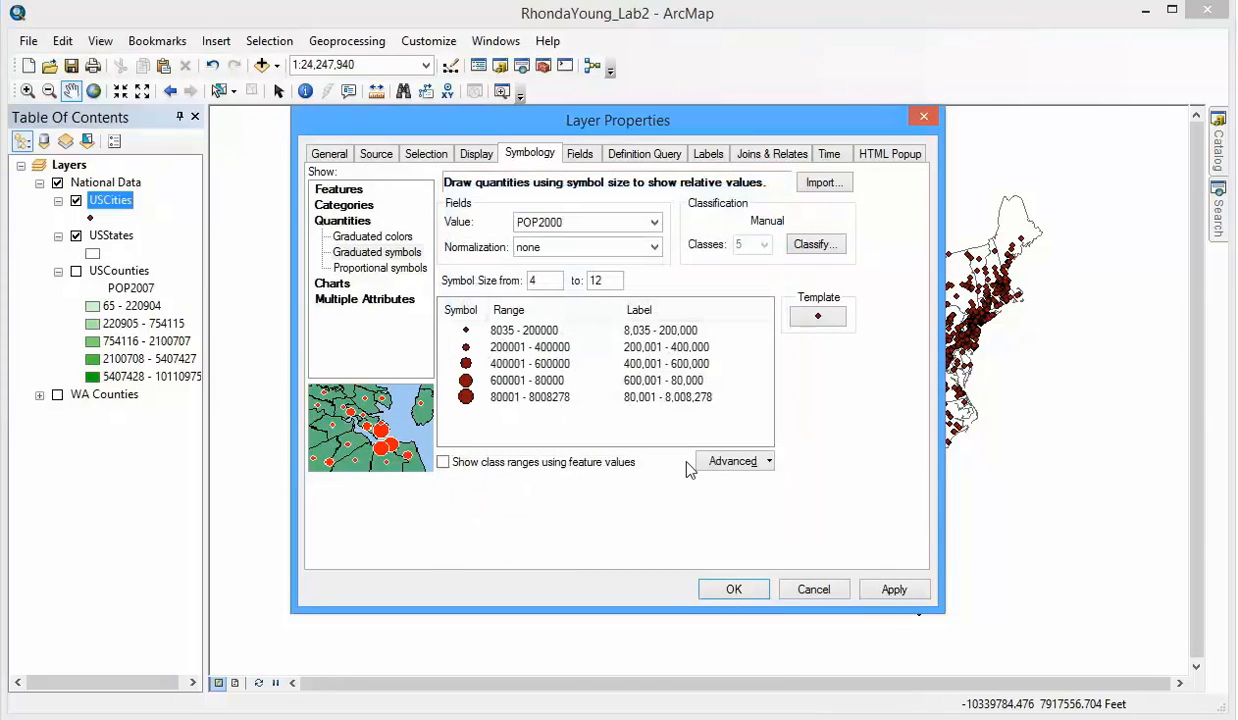
# Set the upper limit of the fourth POP2000 class to 800000
pyautogui.click(634, 397)
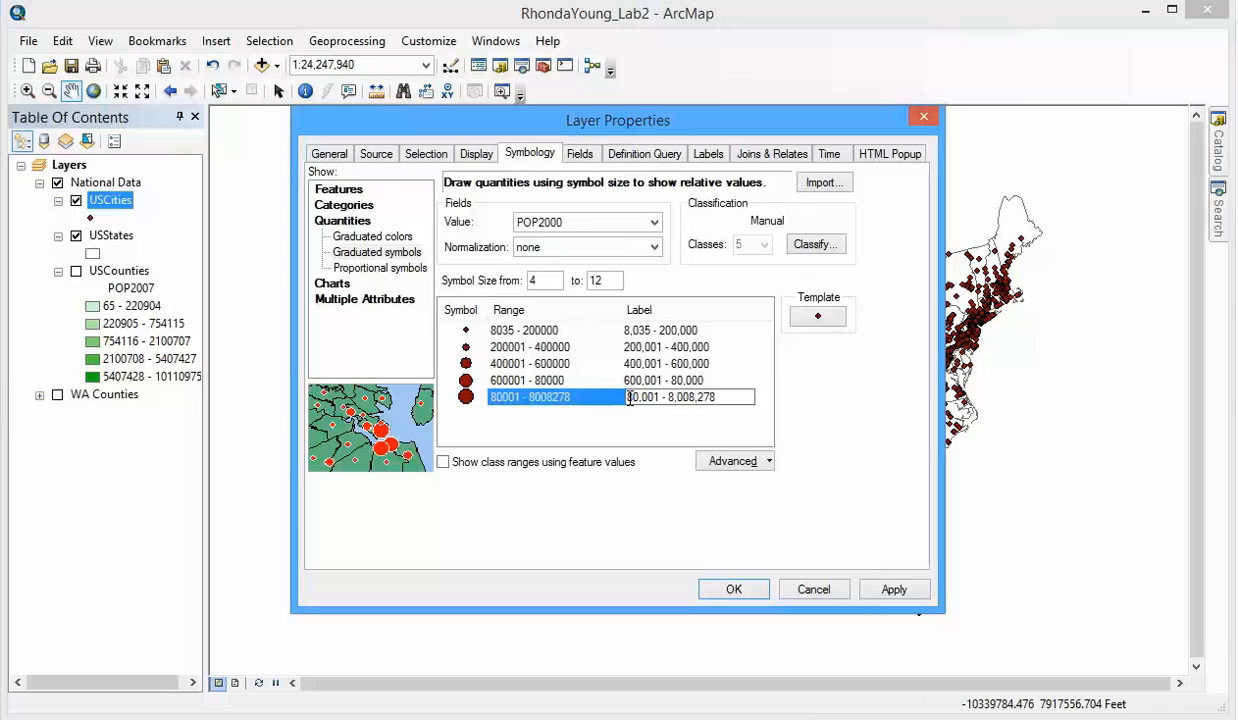
pyautogui.click(553, 382)
pyautogui.write('800000')
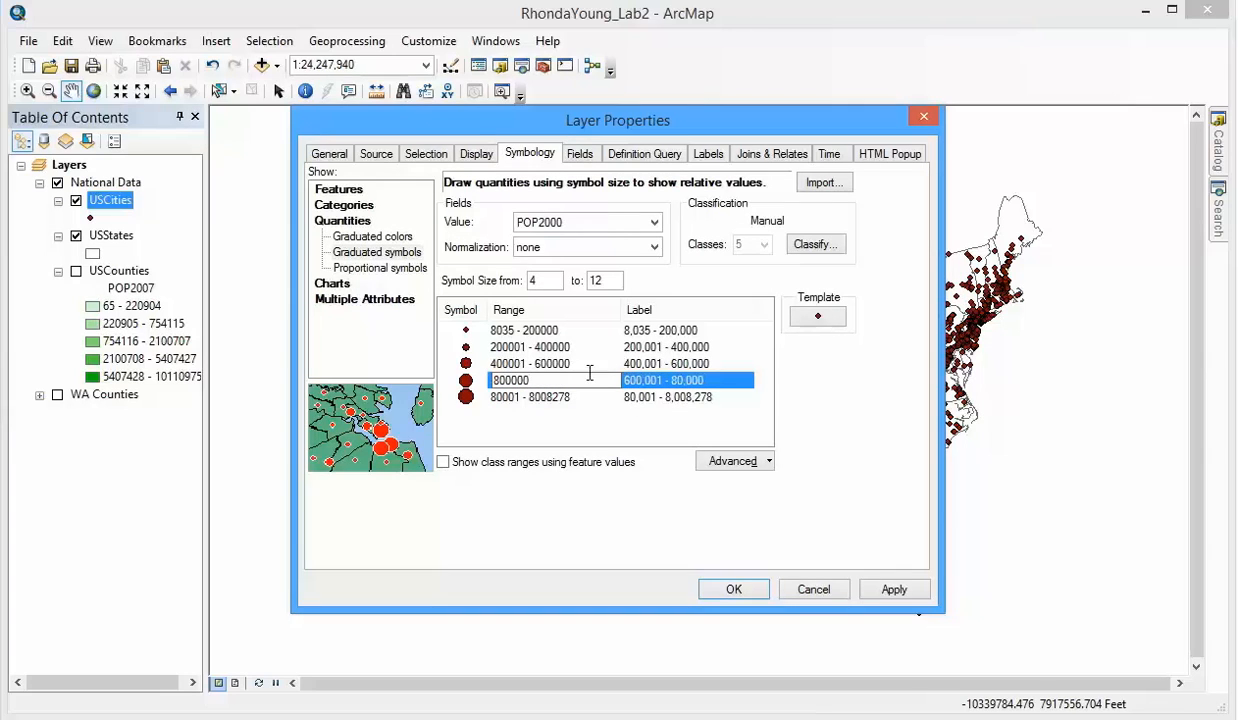
pyautogui.click(580, 366)
# Relabel the highest POP2000 class as >800,001 and apply the graduated symbols to the USCities layer
pyautogui.click(666, 397)
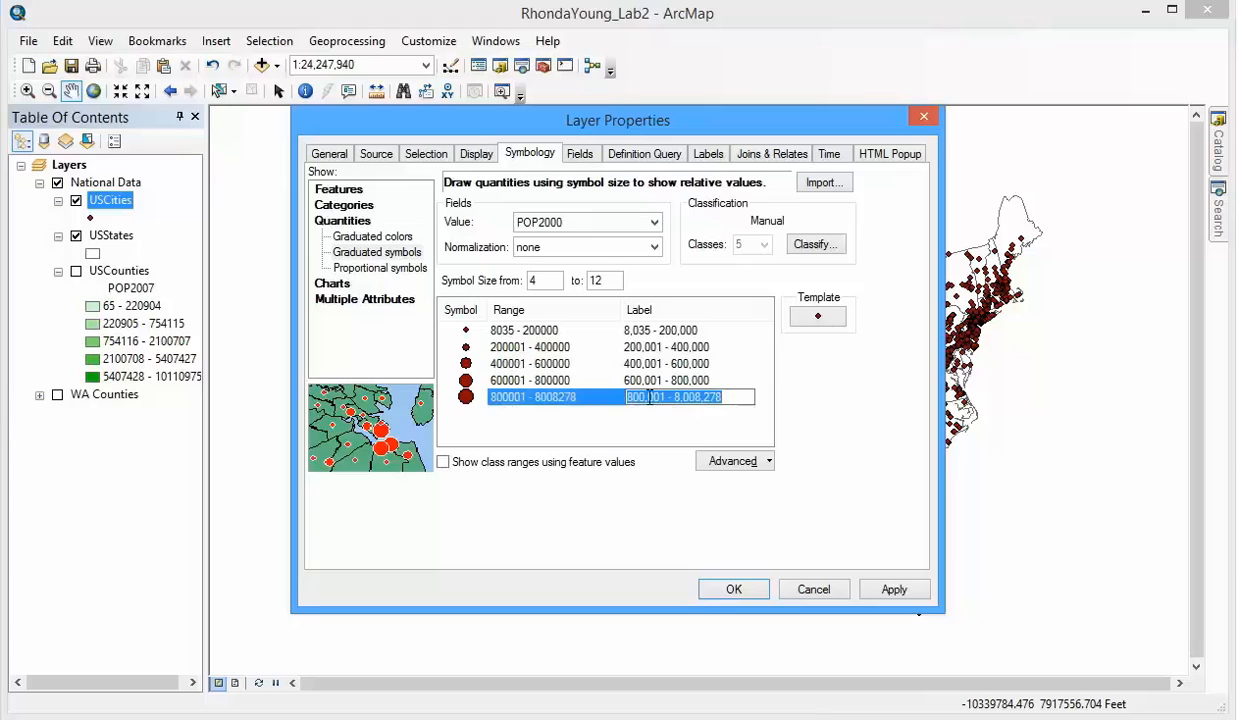
pyautogui.click(629, 396)
pyautogui.write('>')
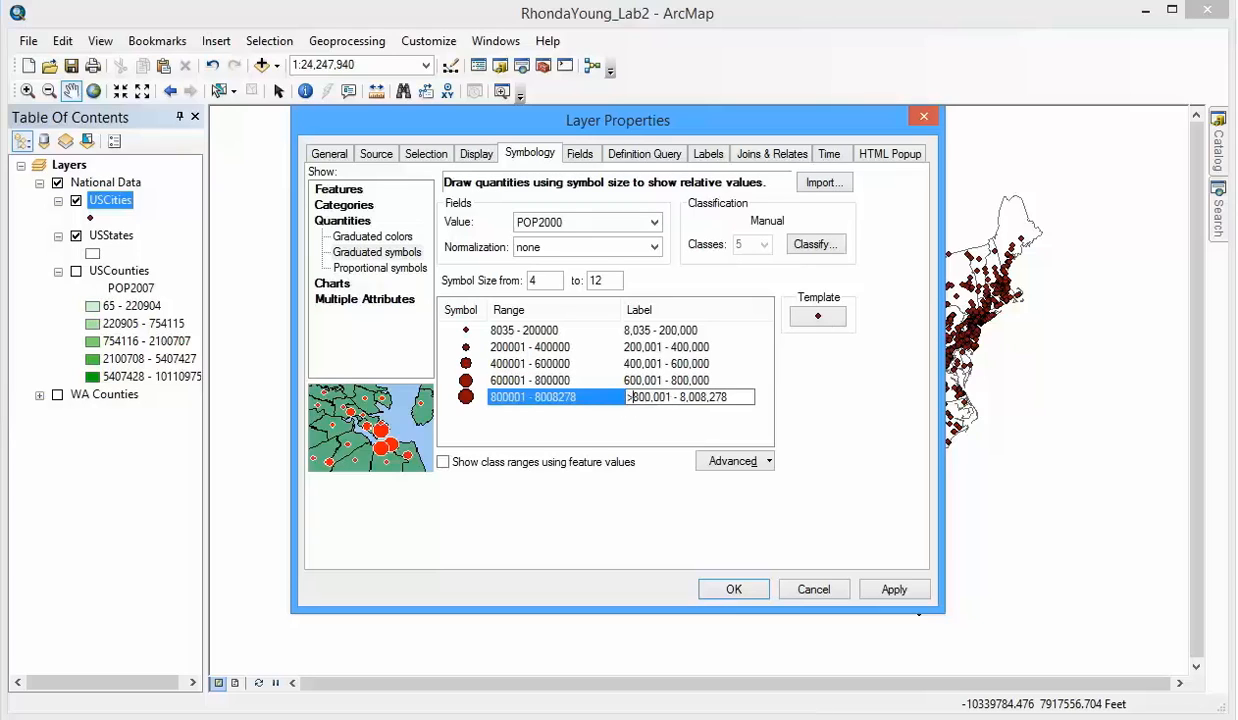
pyautogui.moveTo(673, 398); pyautogui.dragTo(745, 409)
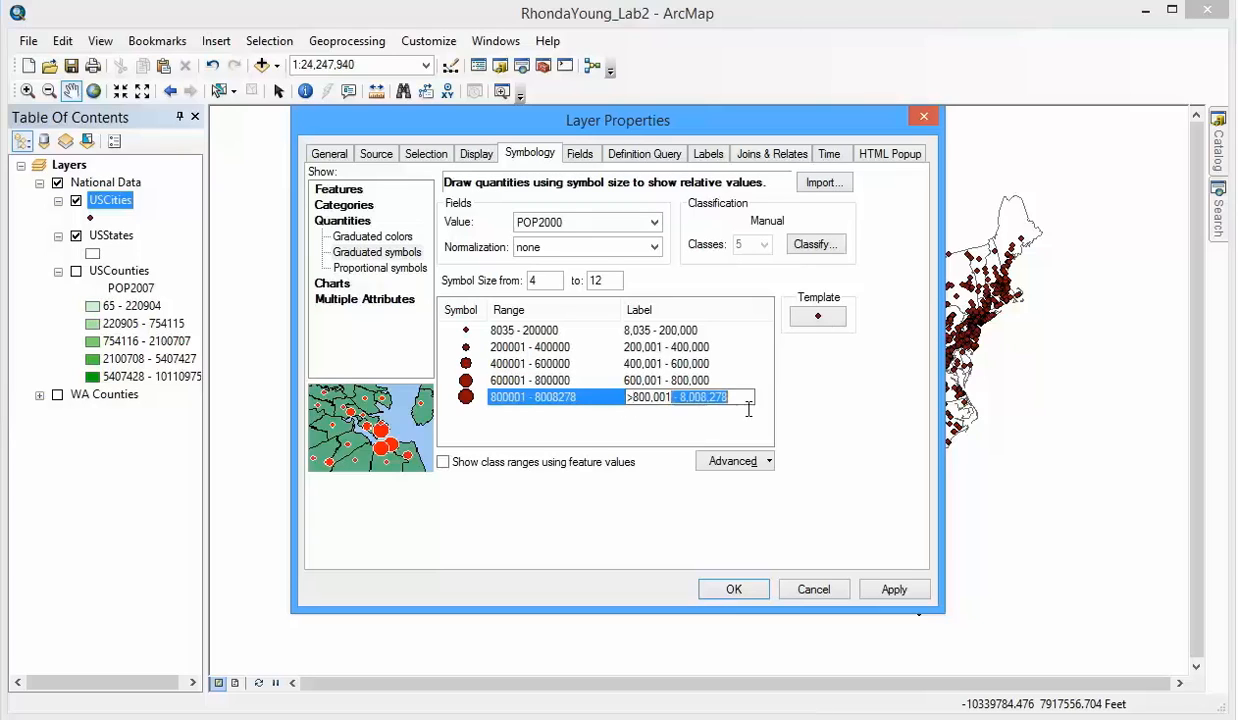
pyautogui.press('Delete')
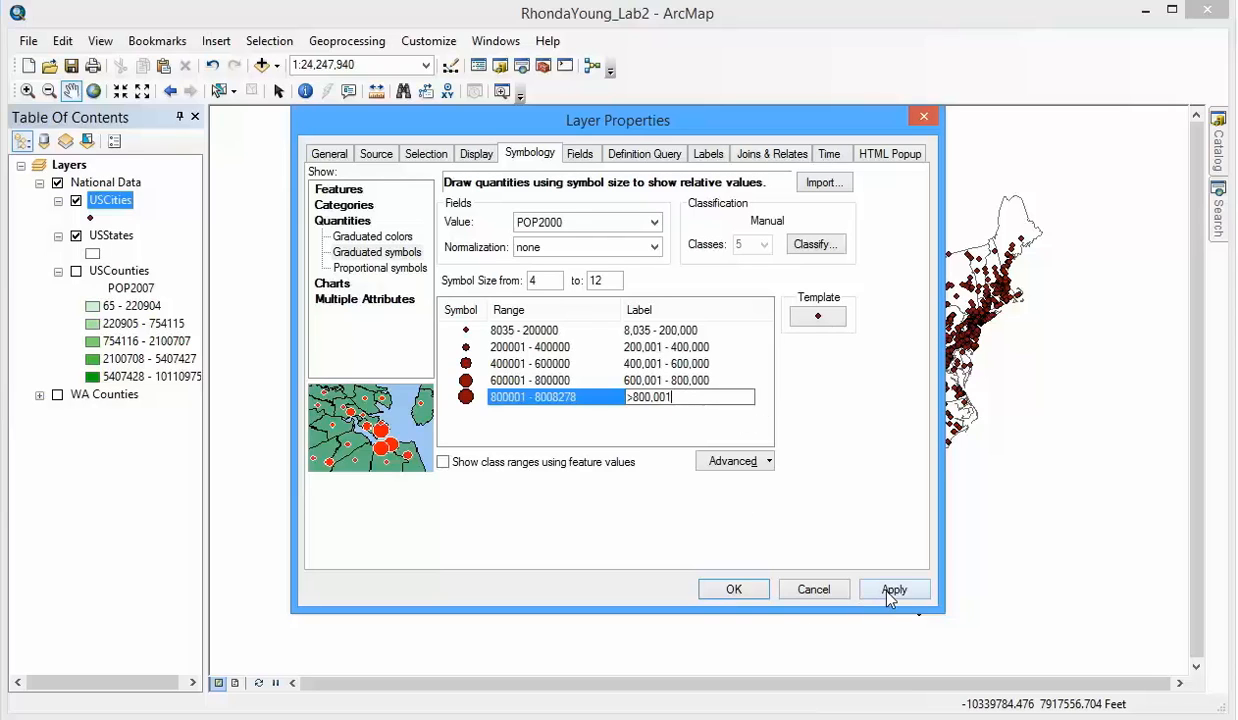
pyautogui.click(700, 364)
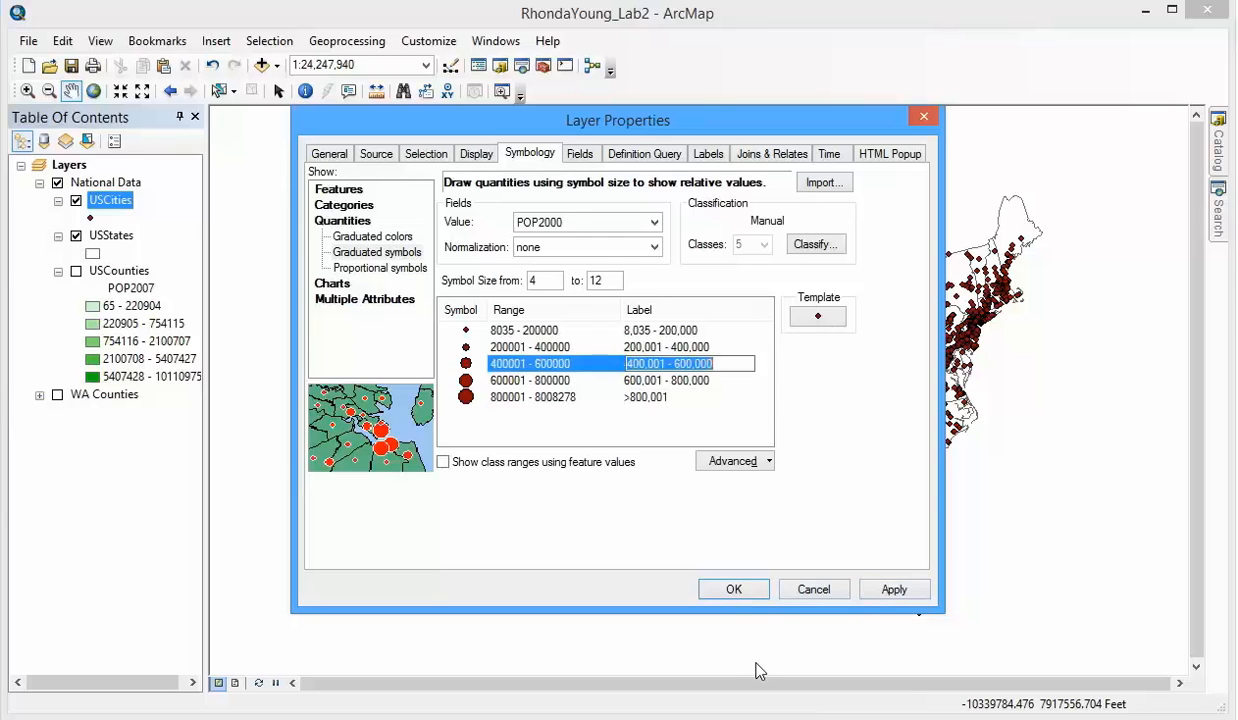
pyautogui.click(884, 592)
pyautogui.click(729, 586)
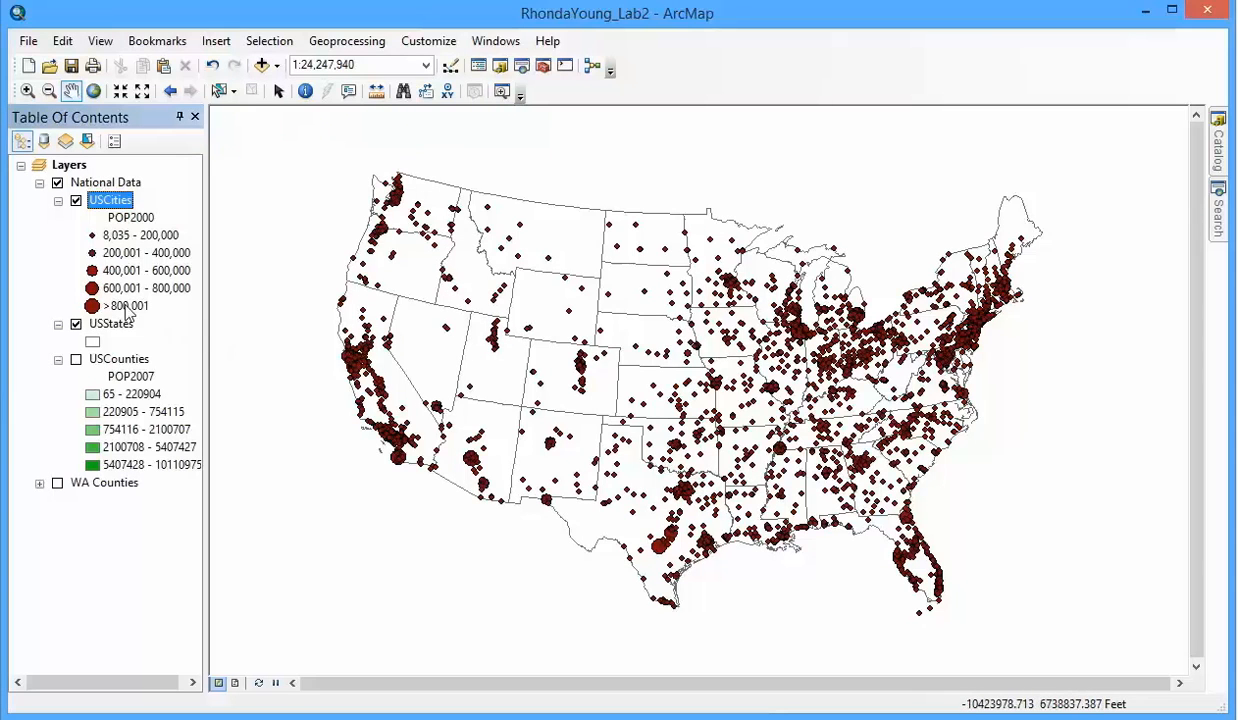
# Examine the graduated city symbols on the national map at closer and wider scales
pyautogui.click(93, 90)
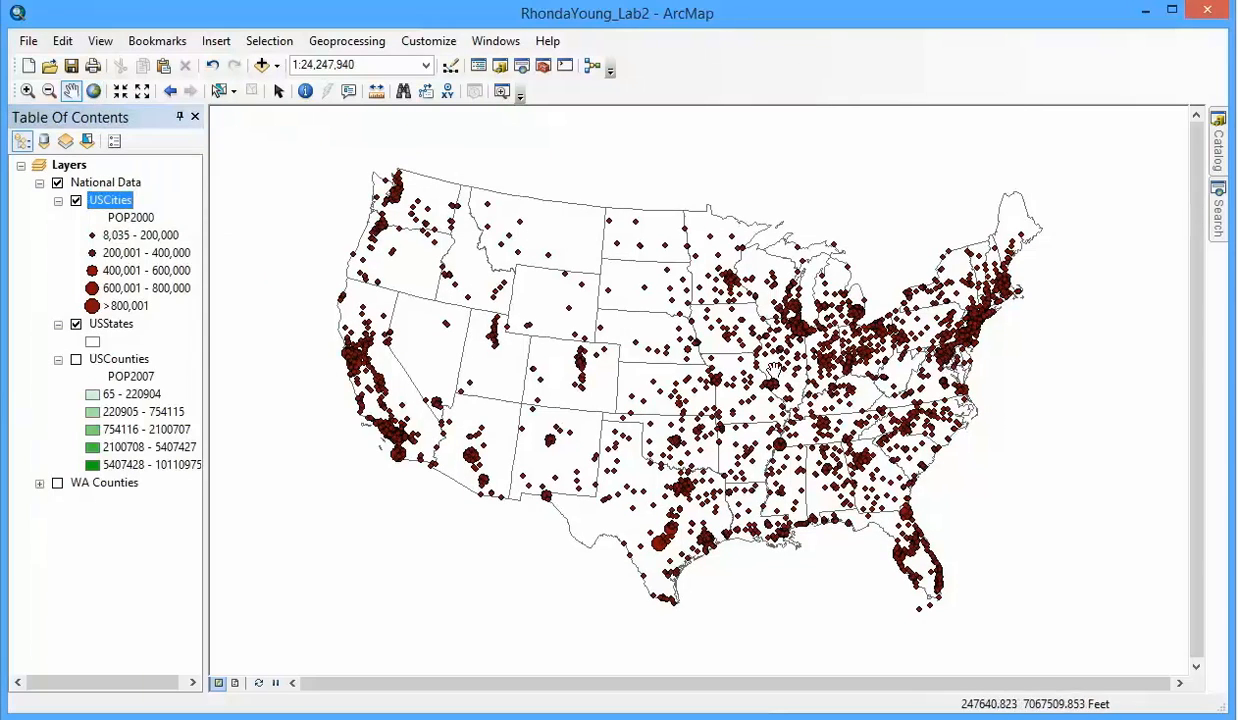
pyautogui.scroll(-2, 590, 440)
pyautogui.scroll(4, 589, 471)
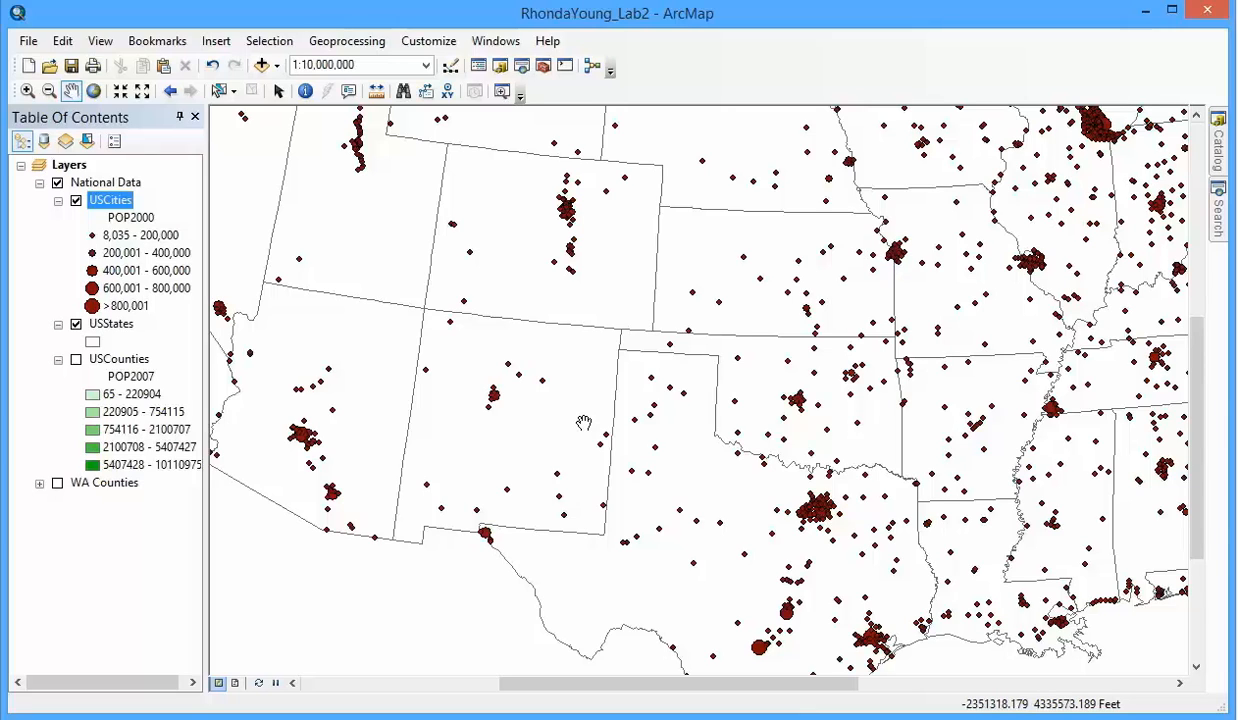
pyautogui.scroll(-3, 584, 423)
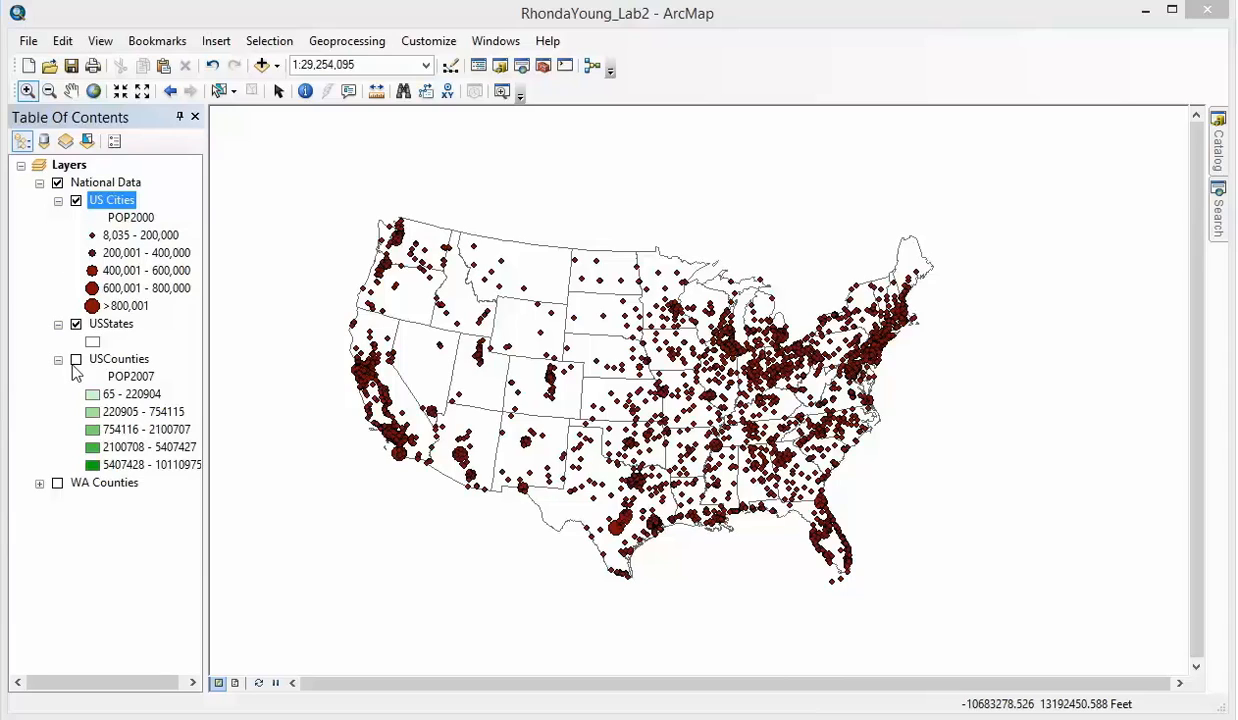
# Hide the USStates layer and display the WA Counties layer, filling the map with Washington
pyautogui.click(76, 324)
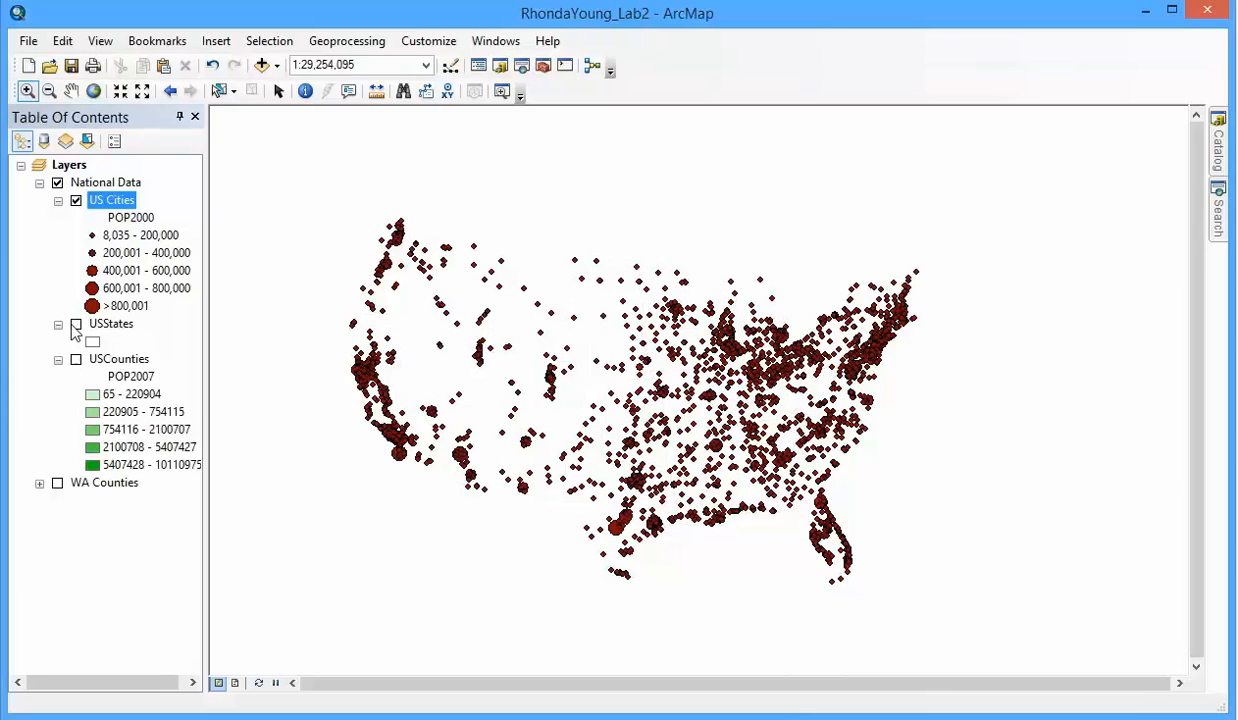
pyautogui.click(57, 483)
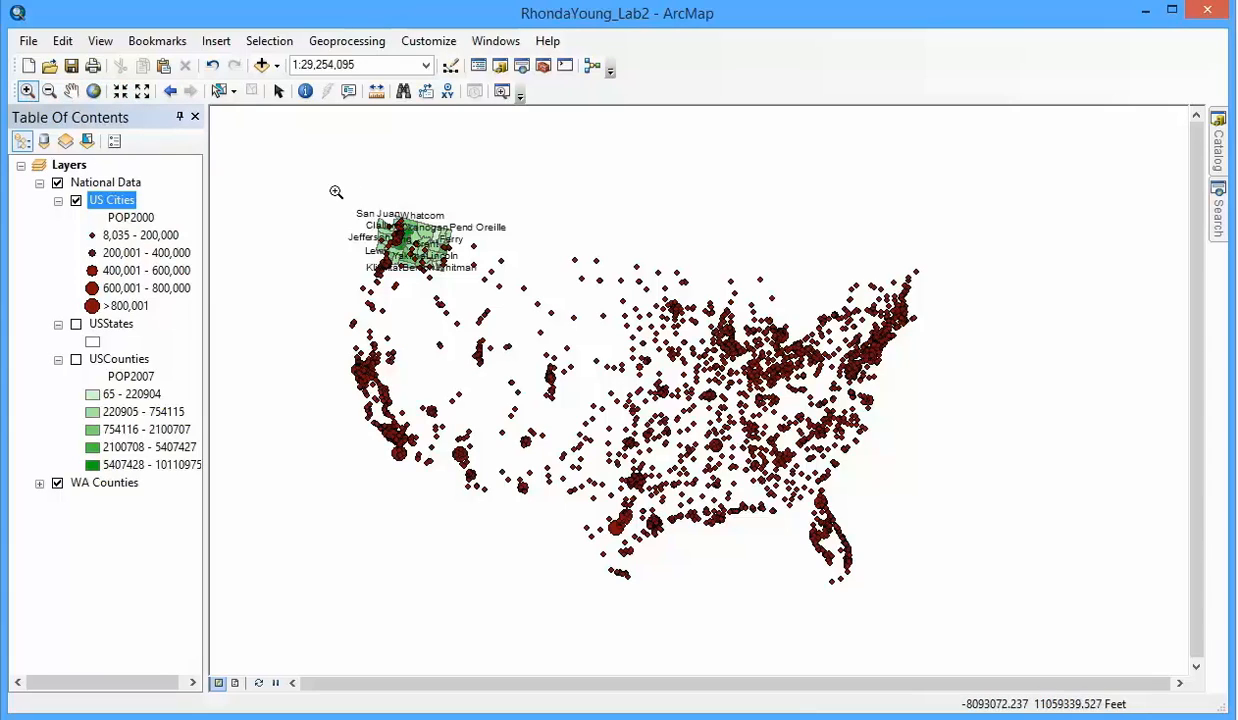
pyautogui.moveTo(336, 191); pyautogui.dragTo(505, 312)
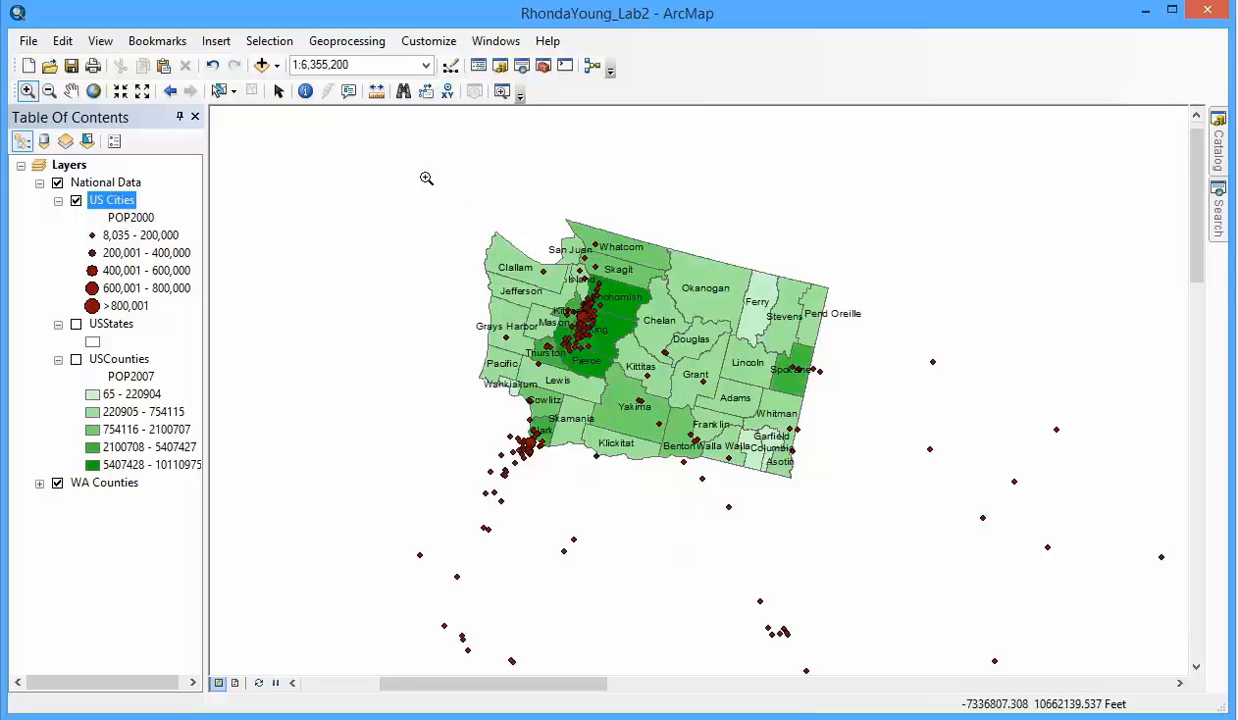
pyautogui.moveTo(426, 178); pyautogui.dragTo(888, 541)
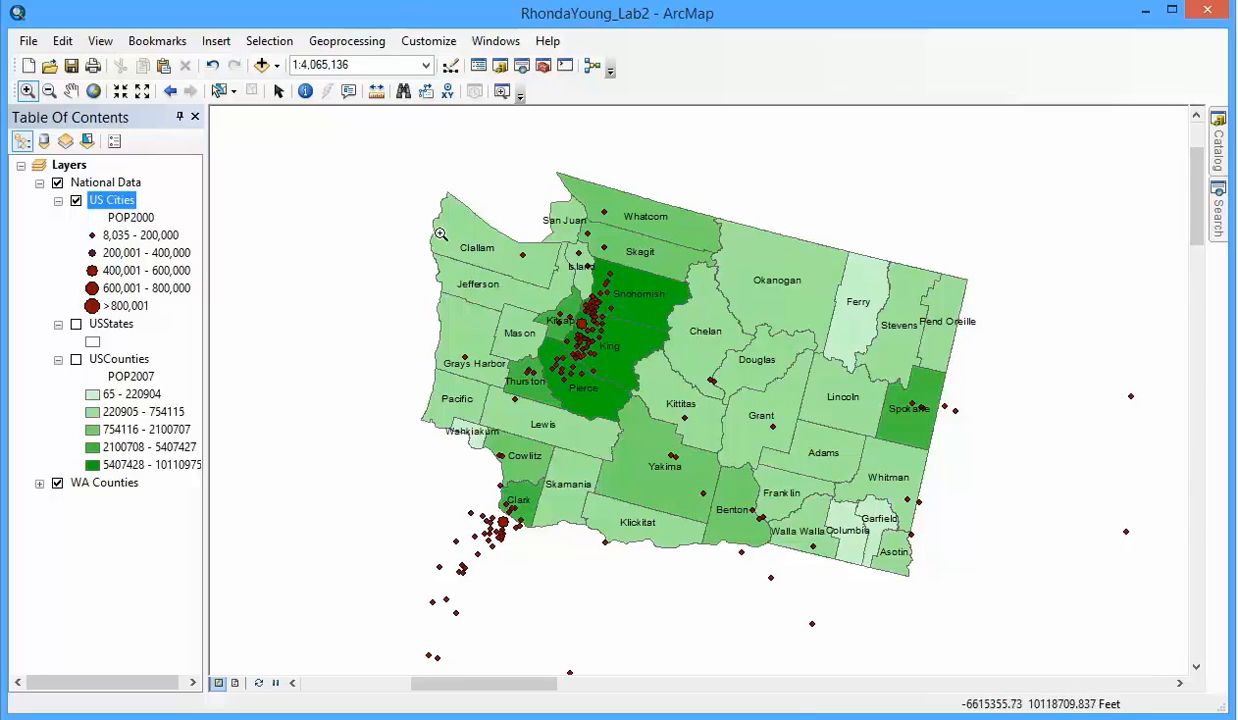
# Open the Layers data frame's coordinate system settings and expand the State Plane NAD 1983 HARN (US Feet) group
pyautogui.rightClick(69, 172)
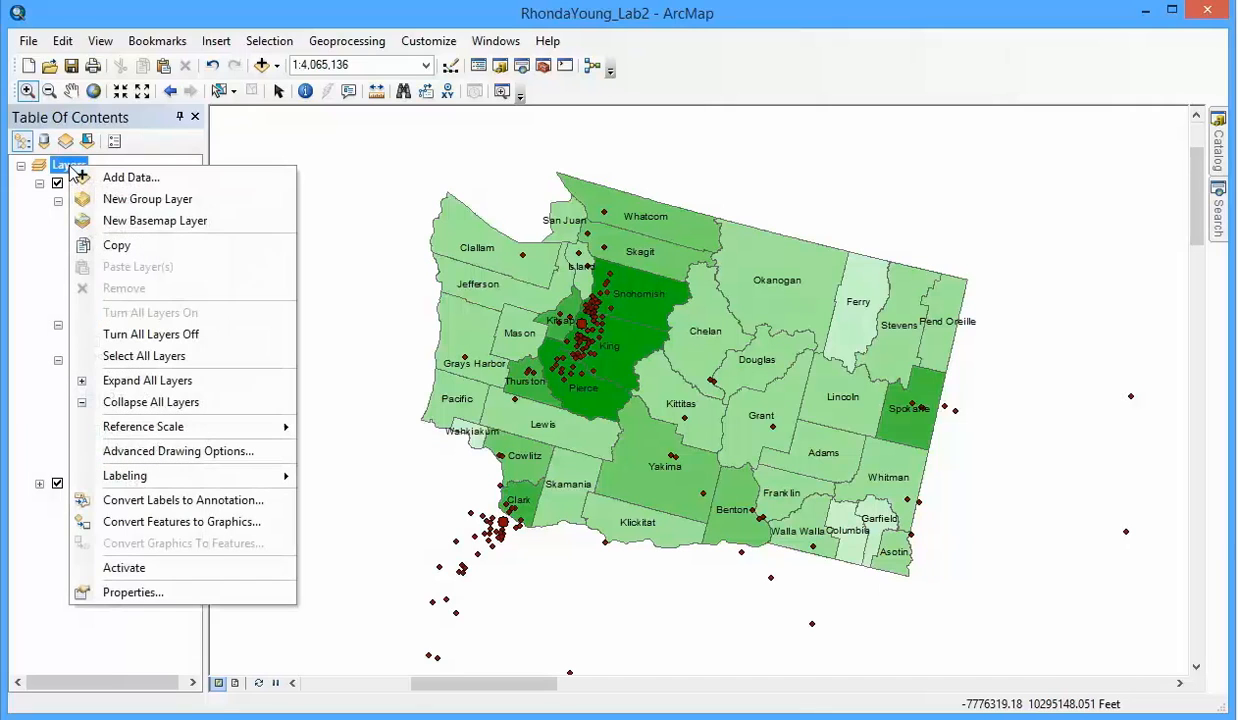
pyautogui.click(124, 574)
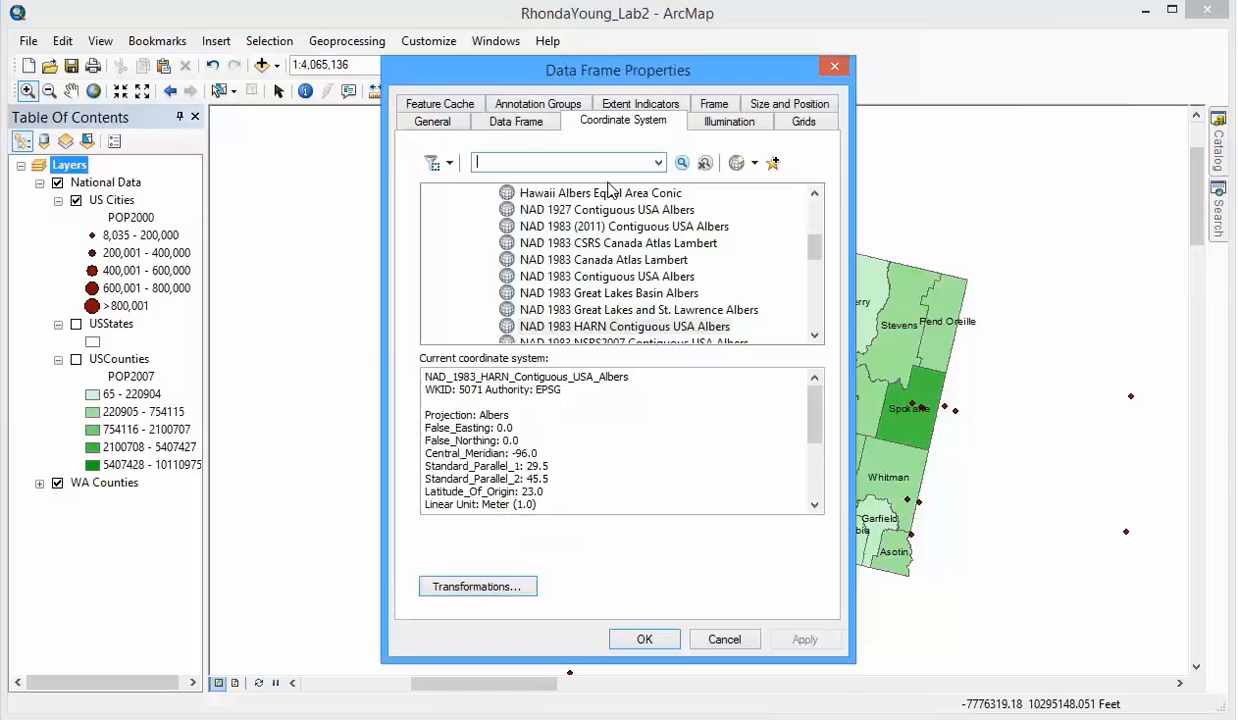
pyautogui.moveTo(818, 243); pyautogui.dragTo(822, 202)
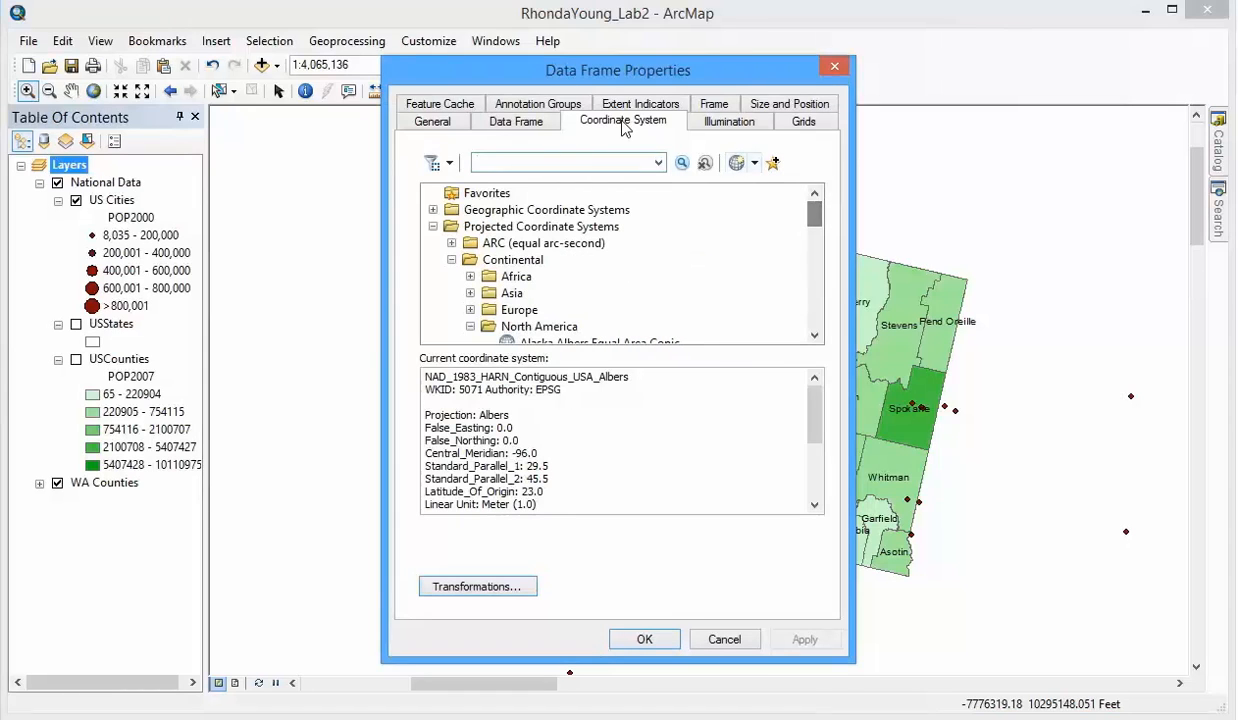
pyautogui.click(469, 327)
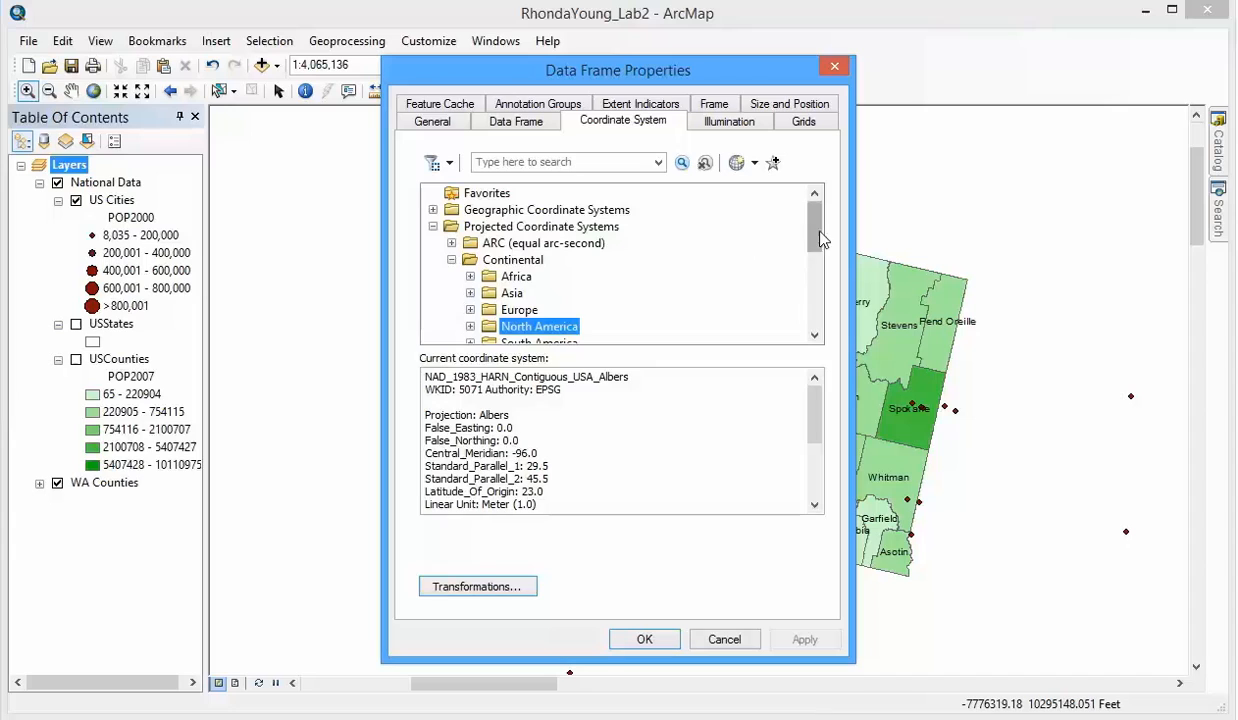
pyautogui.moveTo(820, 238); pyautogui.dragTo(800, 266)
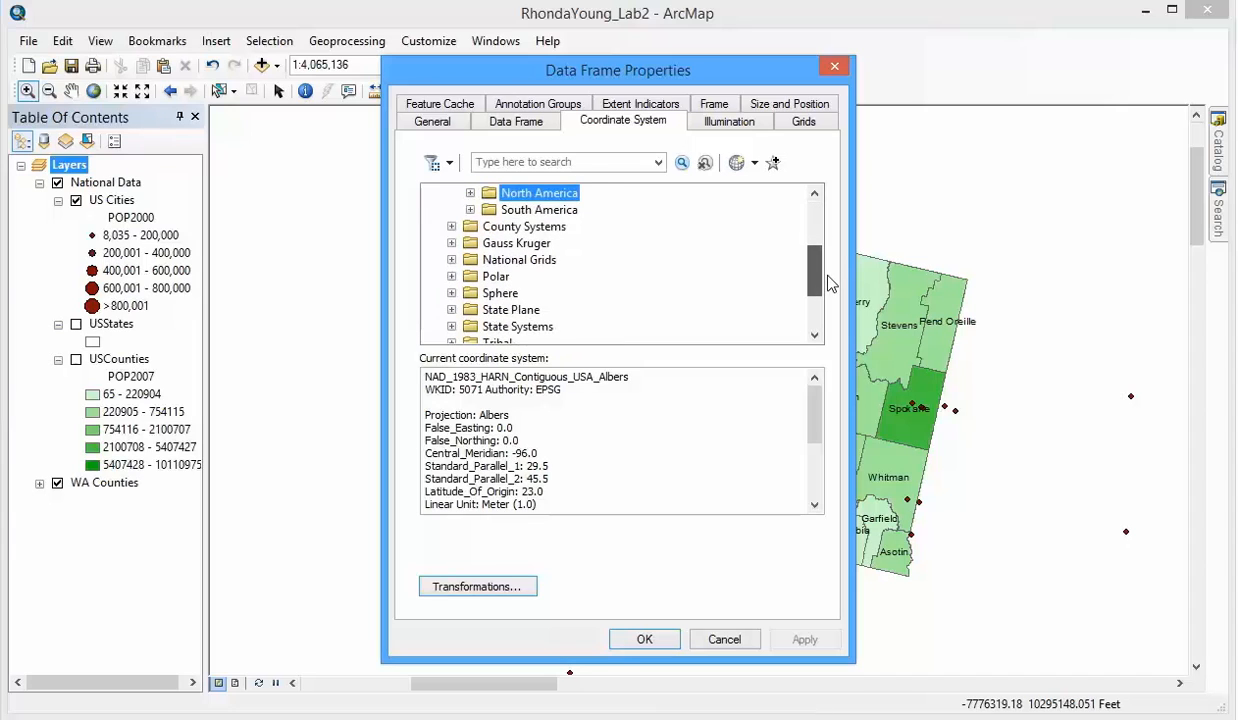
pyautogui.click(451, 309)
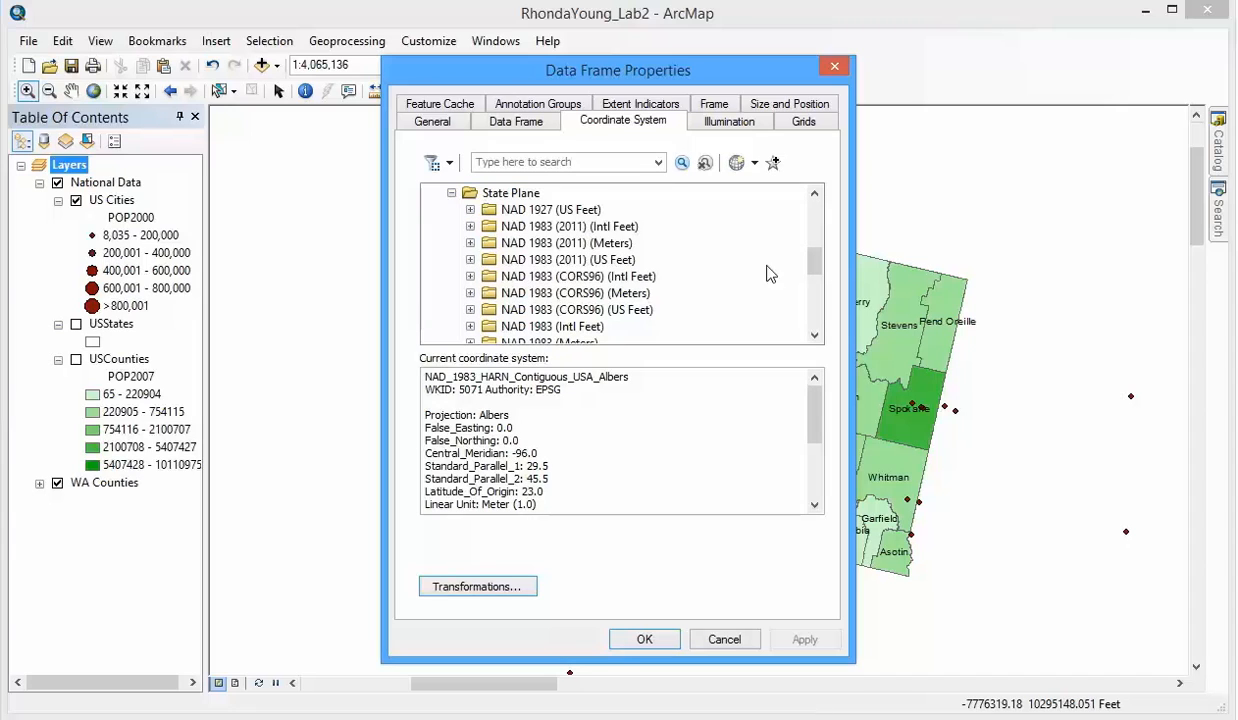
pyautogui.moveTo(815, 262); pyautogui.dragTo(820, 290)
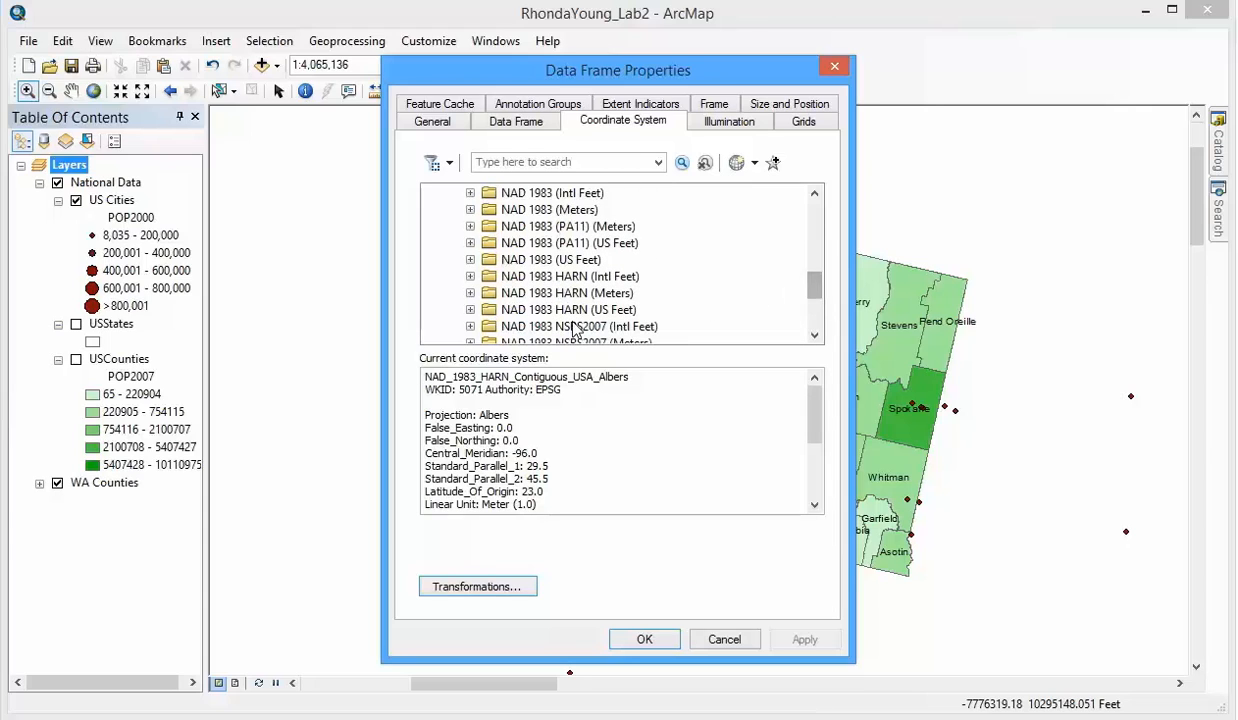
pyautogui.click(470, 309)
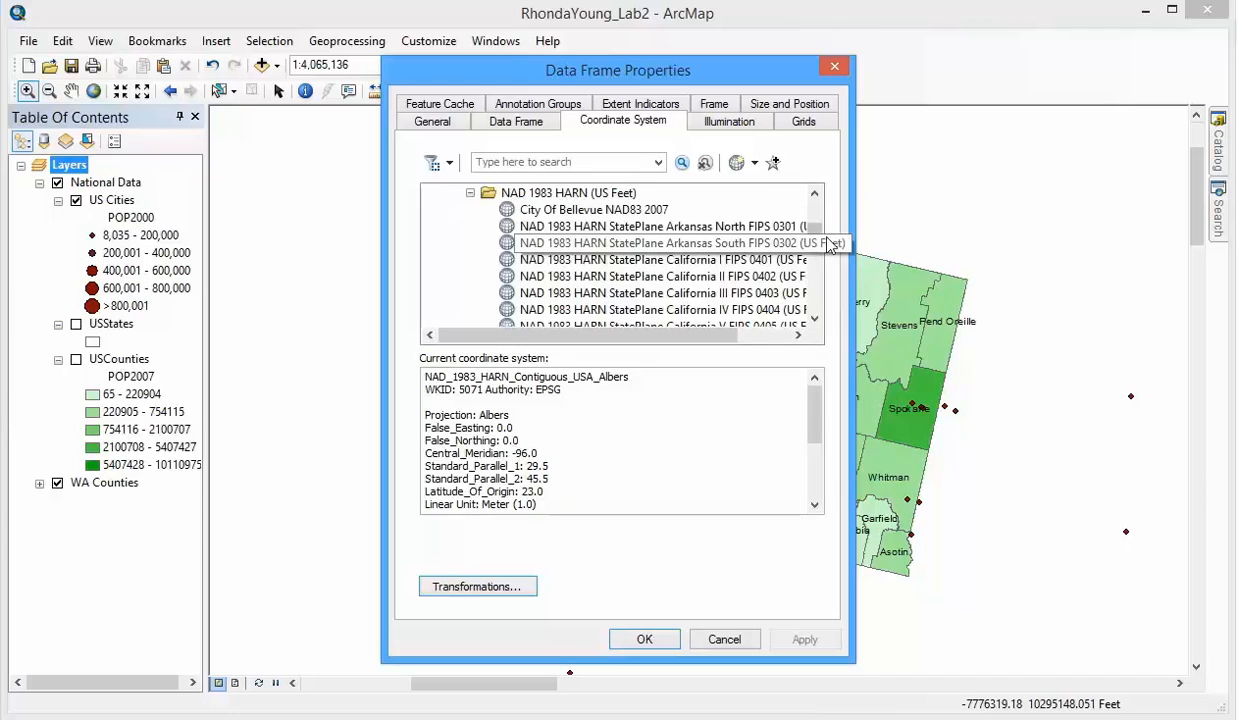
# Set the data frame's coordinate system to NAD 1983 HARN StatePlane Washington South FIPS 4602 (US Feet), accepting the differing geographic coordinate system
pyautogui.scroll(1, 816, 233)
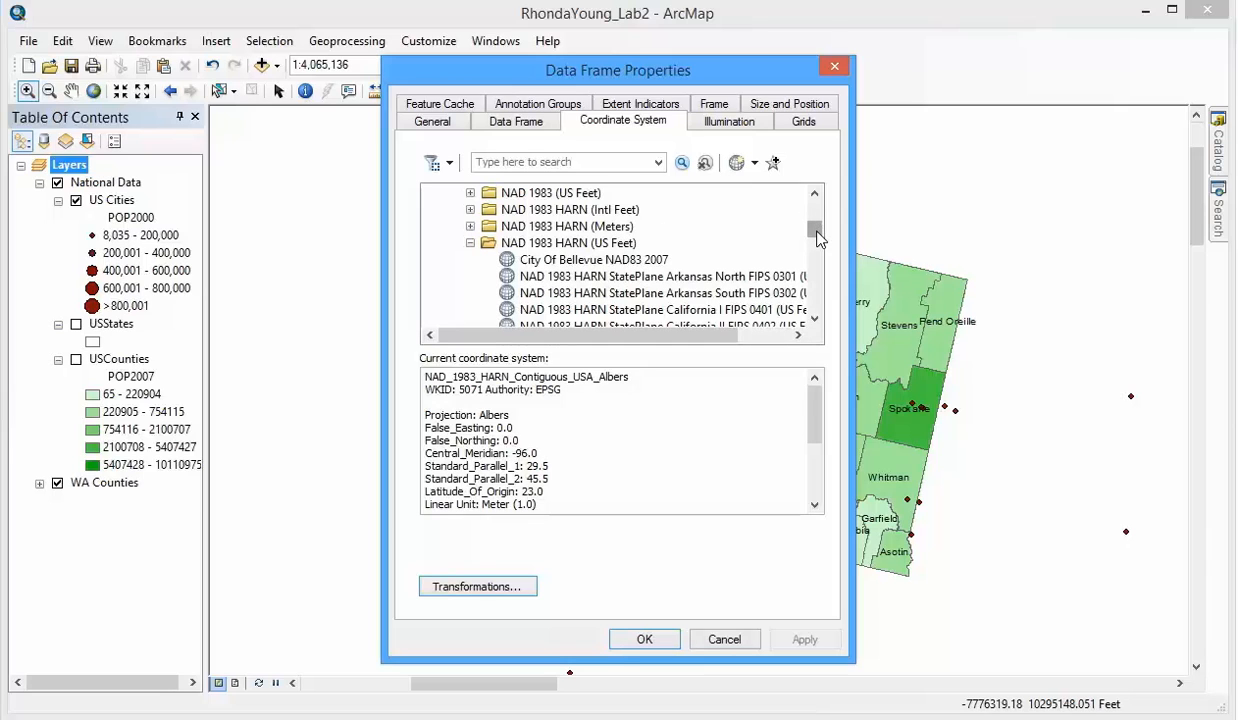
pyautogui.moveTo(816, 233); pyautogui.dragTo(811, 296)
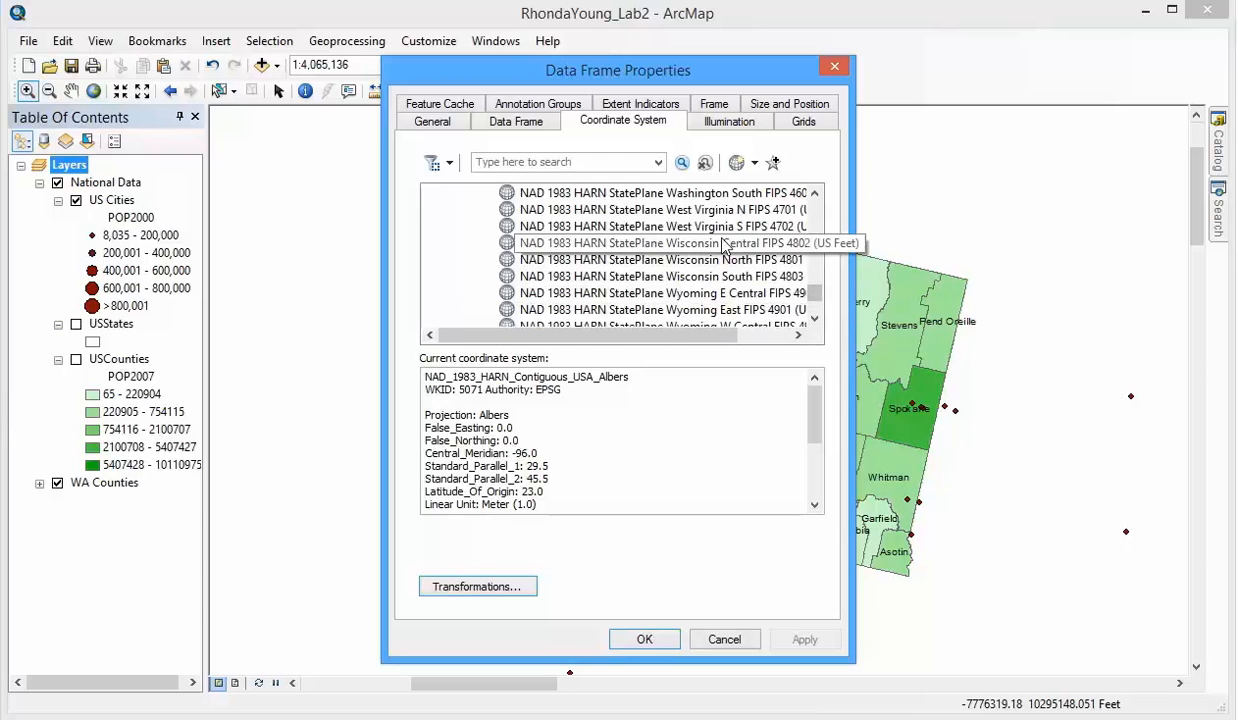
pyautogui.scroll(2, 812, 218)
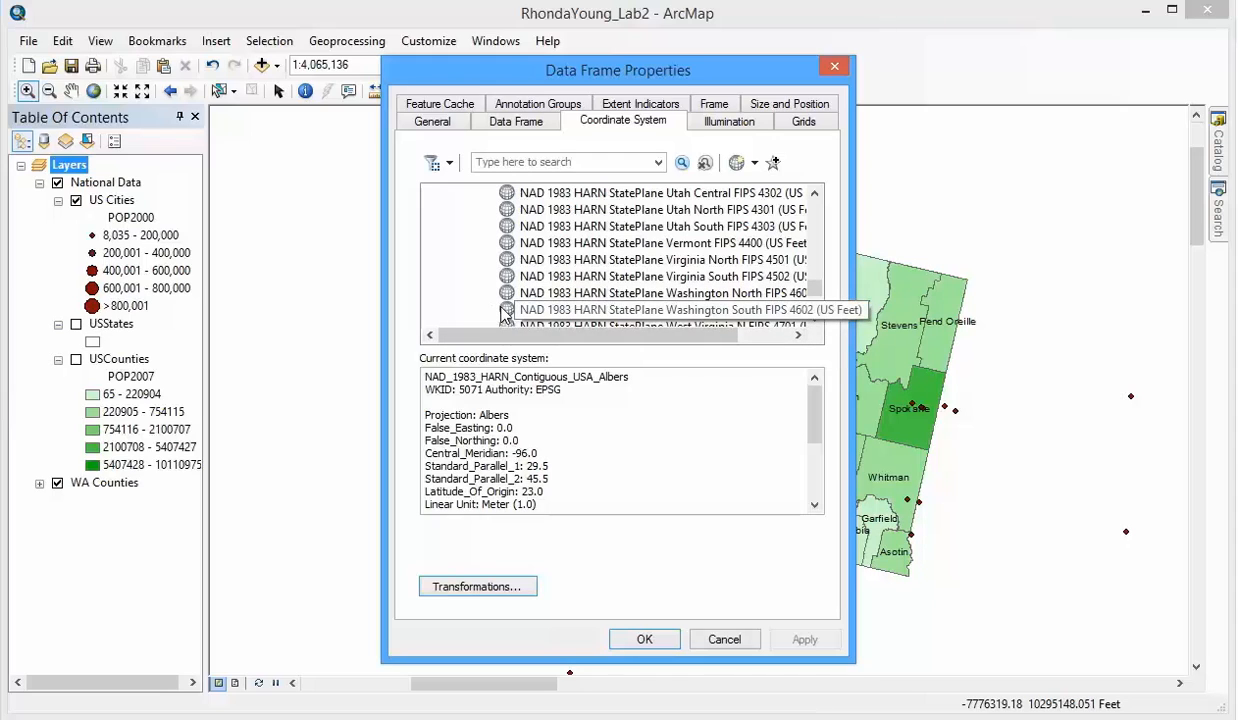
pyautogui.click(542, 311)
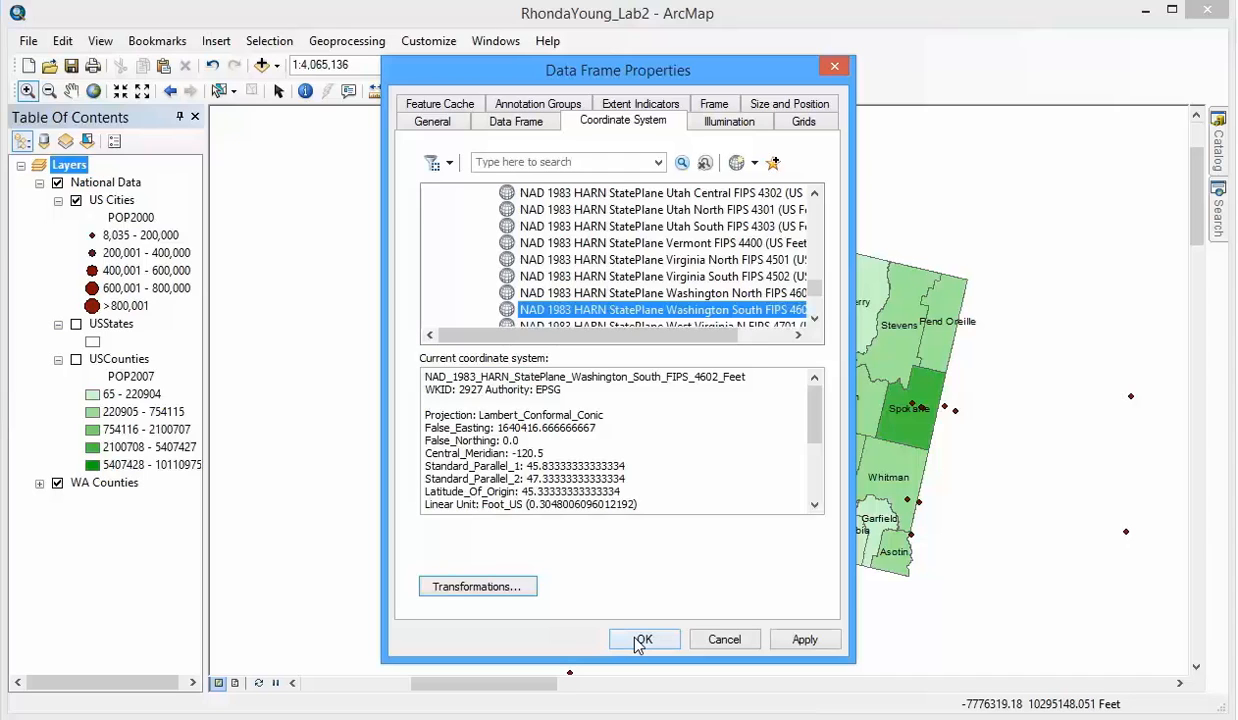
pyautogui.click(814, 641)
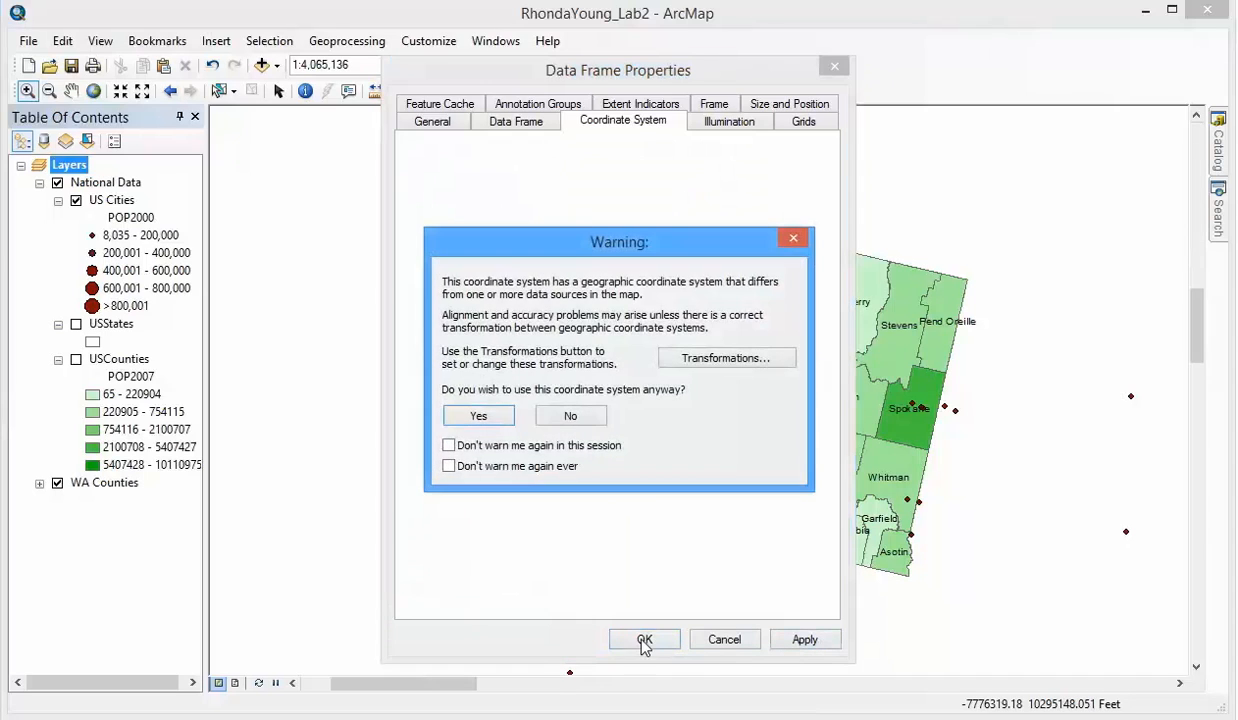
pyautogui.click(472, 410)
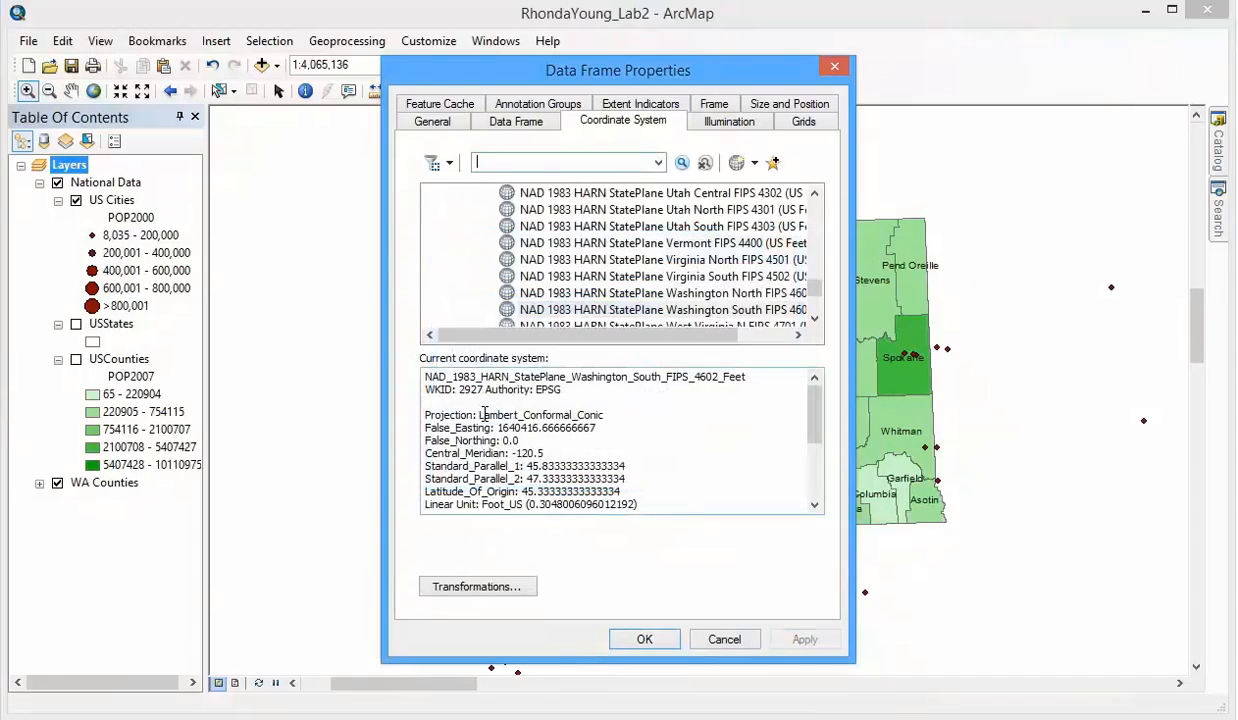
pyautogui.click(646, 641)
pyautogui.click(474, 412)
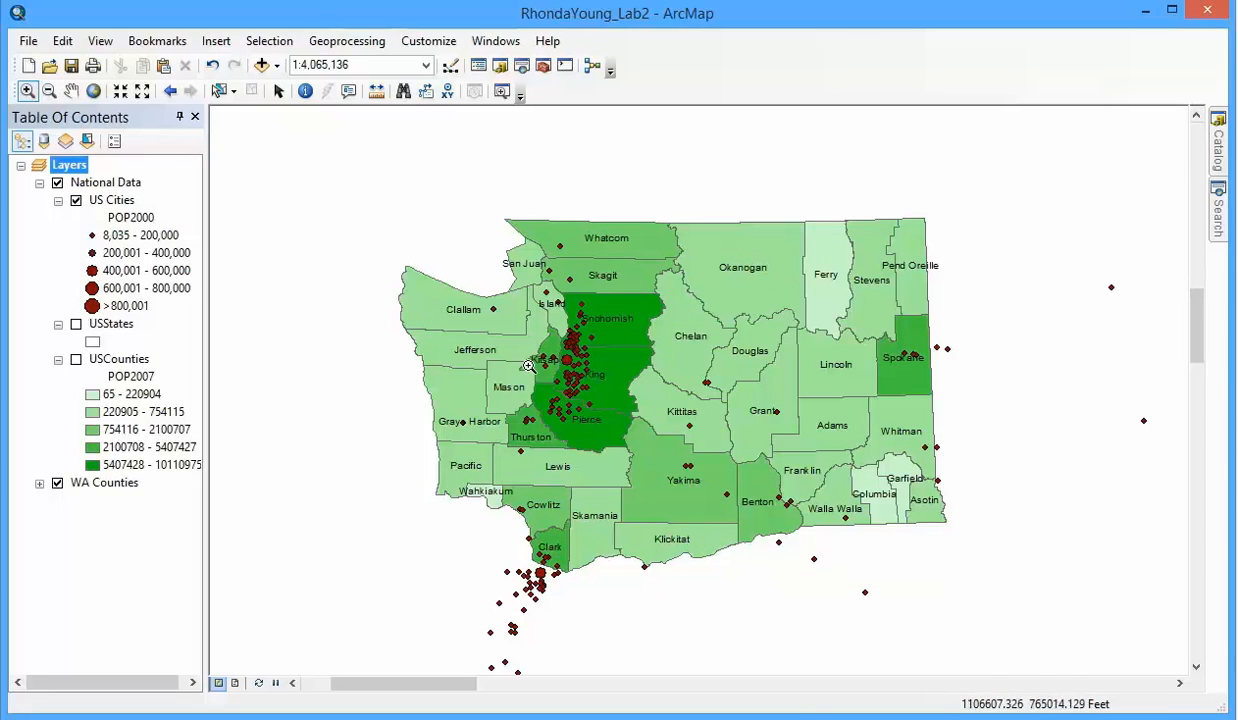
# Frame Washington State closely in the map view and save the extent as the bookmark Washington, replacing the existing one
pyautogui.moveTo(355, 186); pyautogui.dragTo(999, 643)
pyautogui.click(157, 41)
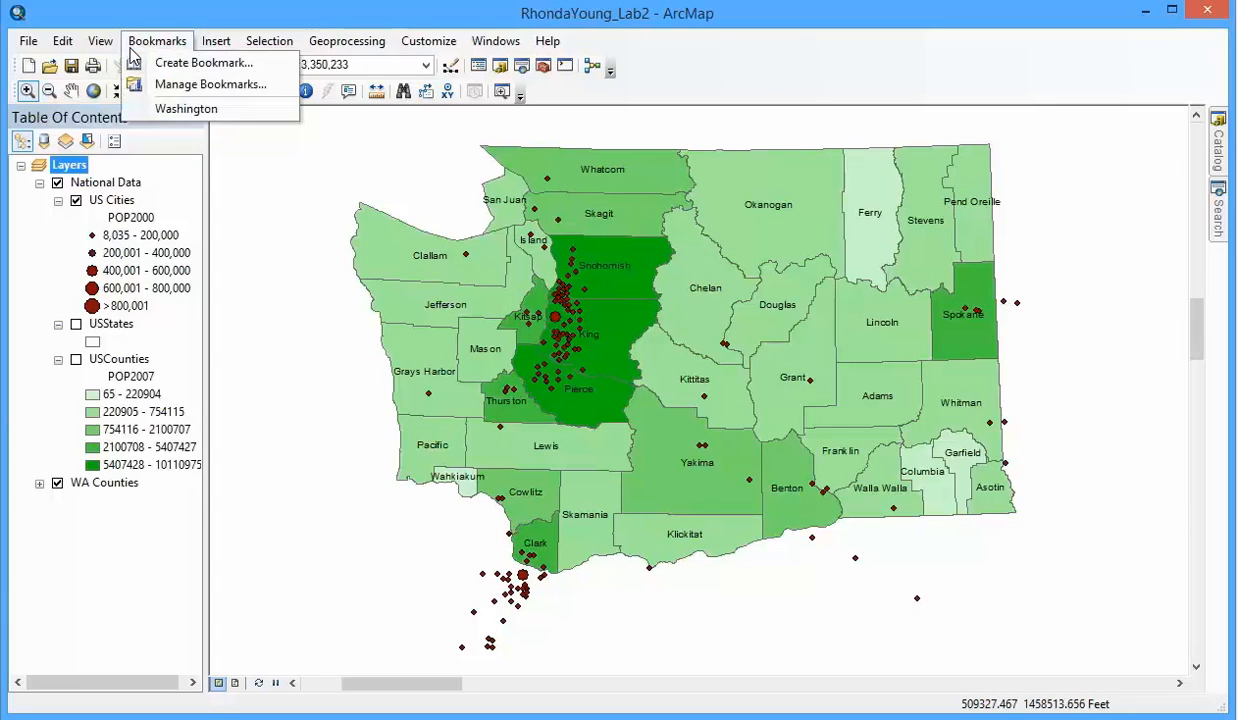
pyautogui.click(193, 62)
pyautogui.write('W')
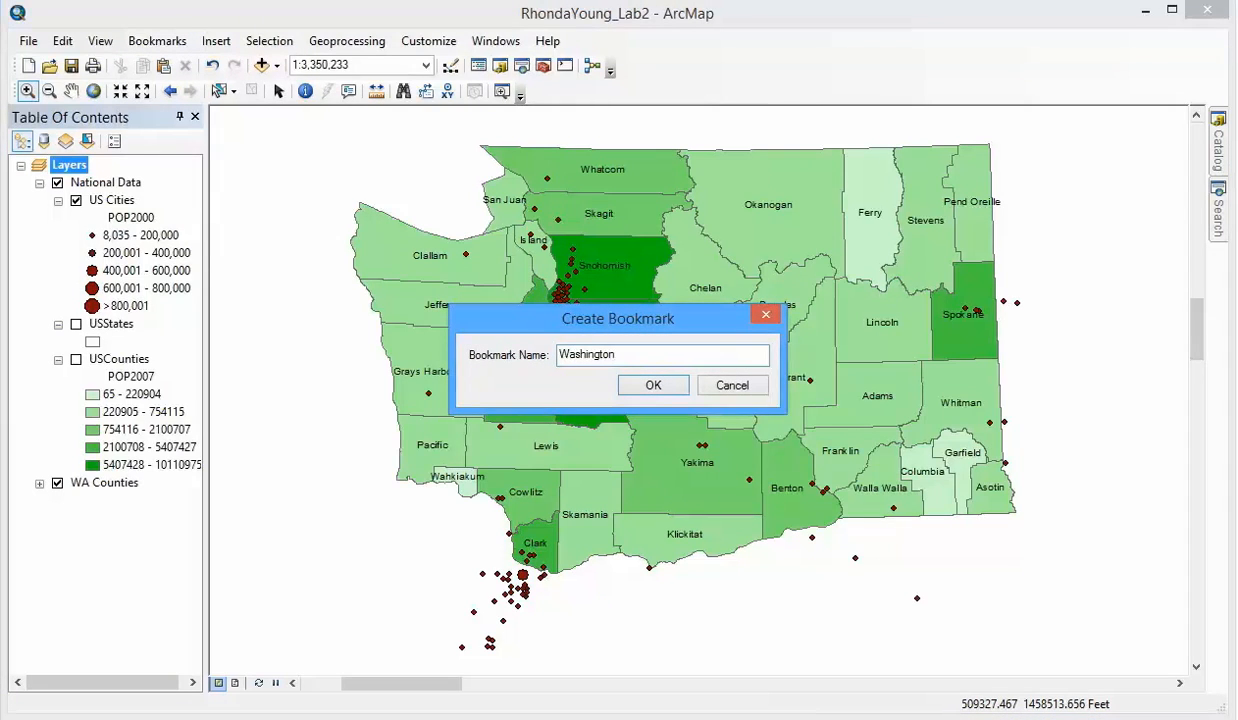
pyautogui.write('ashington')
pyautogui.click(655, 387)
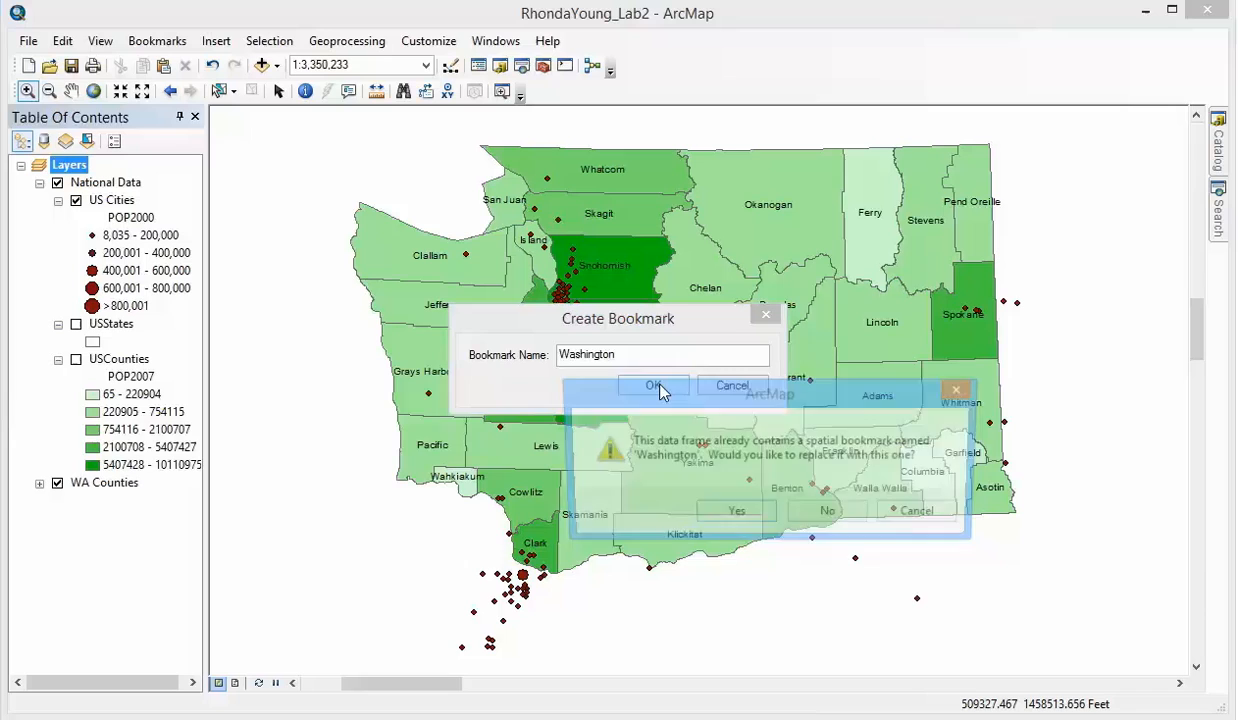
pyautogui.click(732, 515)
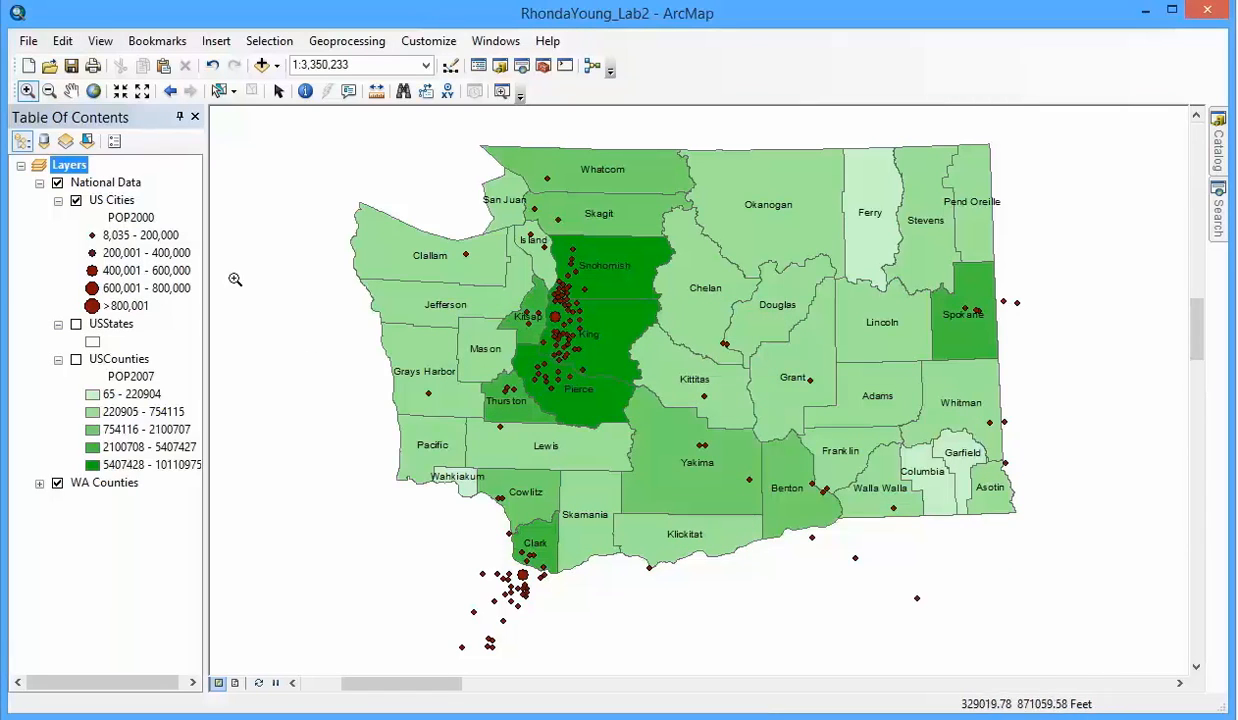
# Check the Washington bookmark by viewing the full map extent and returning to the bookmarked view
pyautogui.click(93, 91)
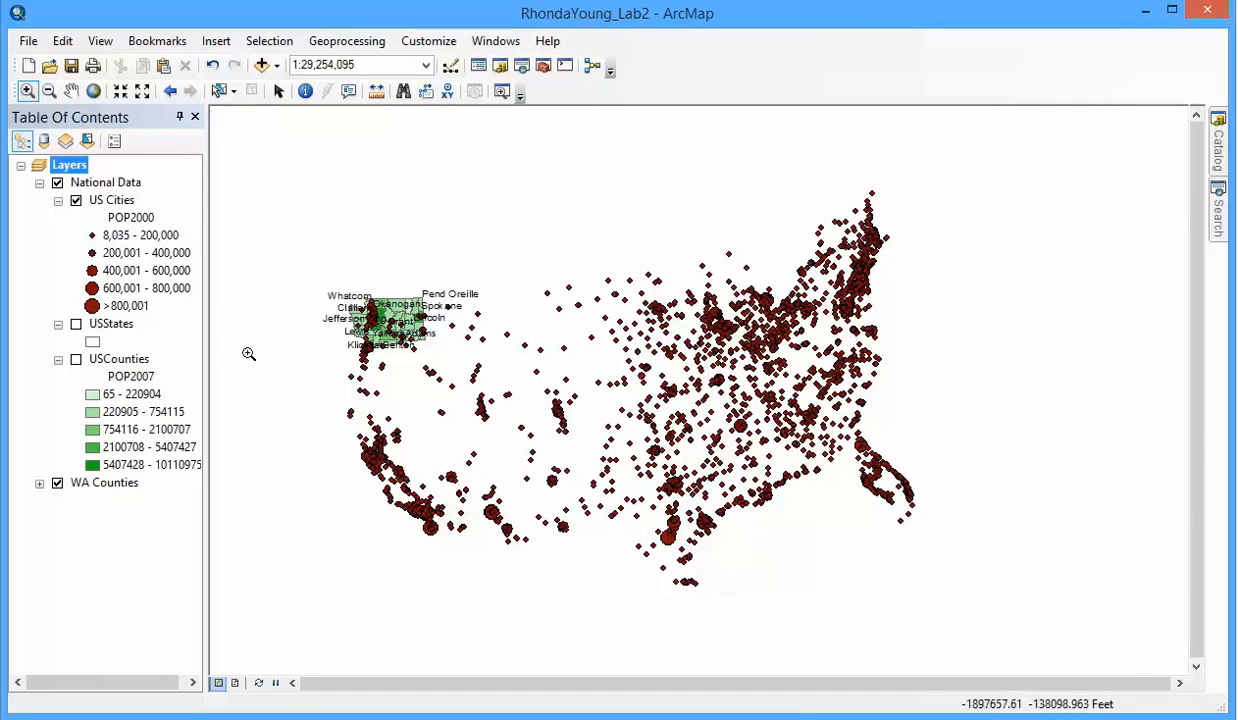
pyautogui.click(157, 41)
pyautogui.click(175, 110)
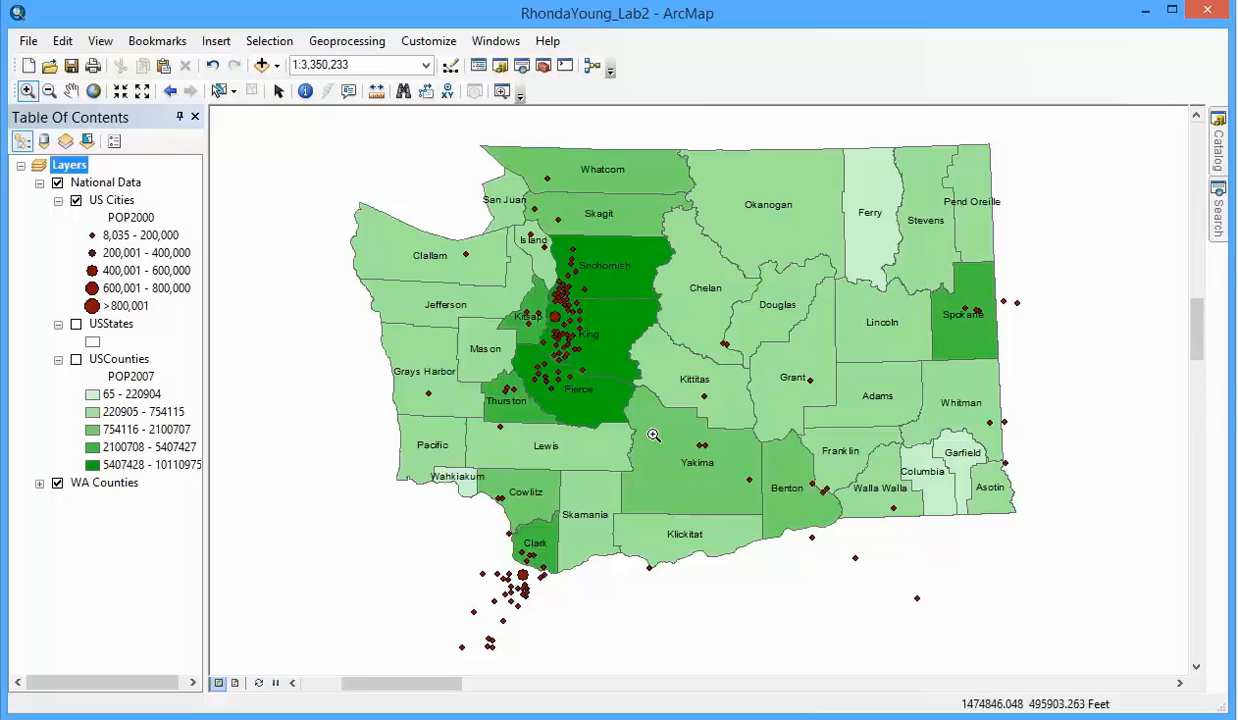
pyautogui.rightClick(113, 204)
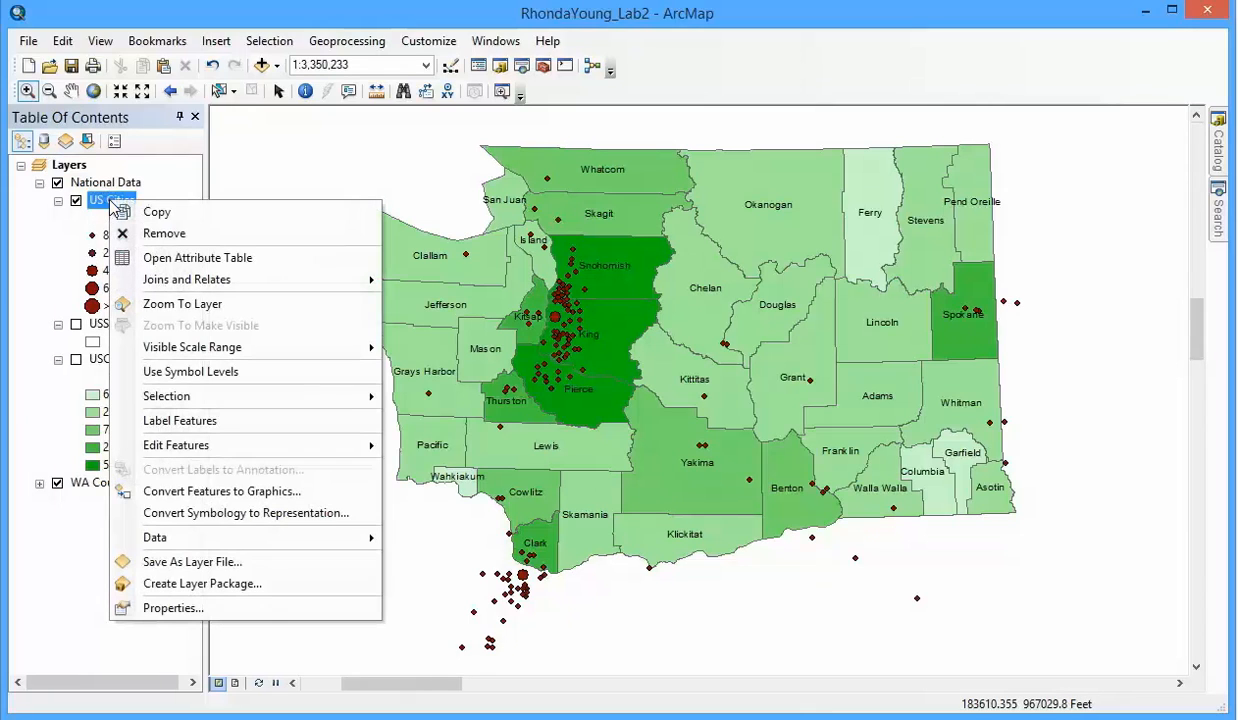
pyautogui.click(175, 607)
pyautogui.click(329, 154)
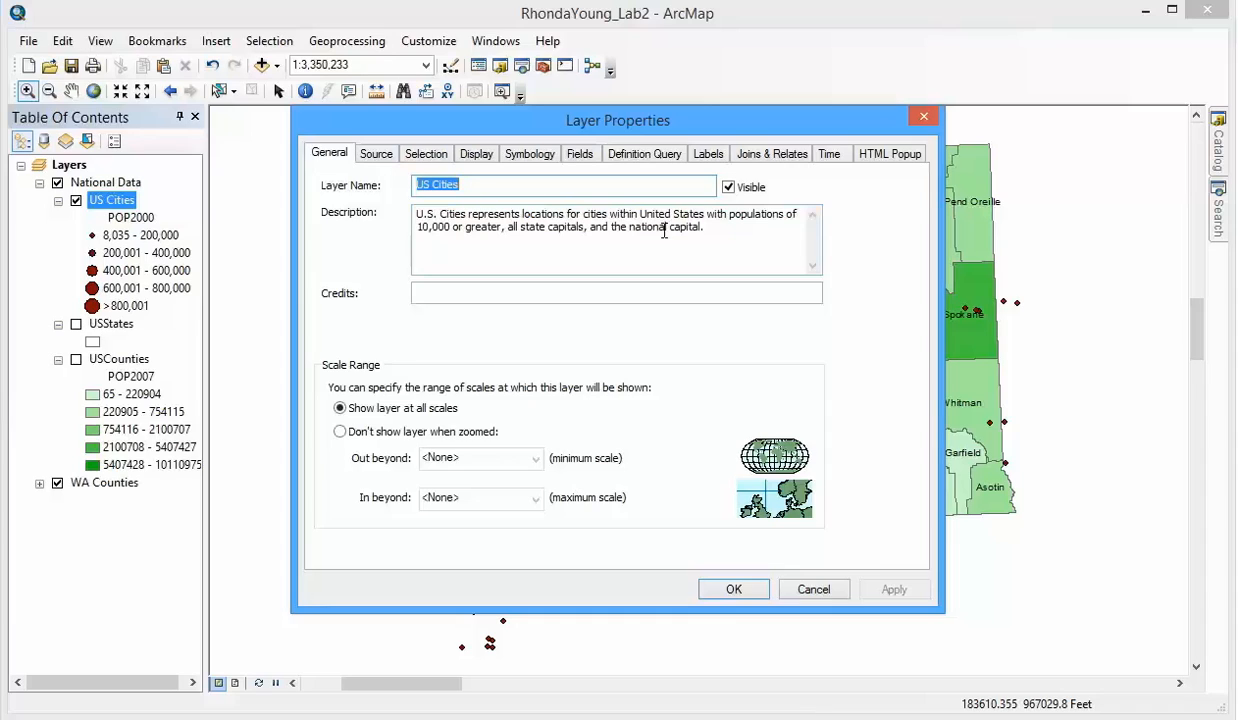
pyautogui.click(650, 155)
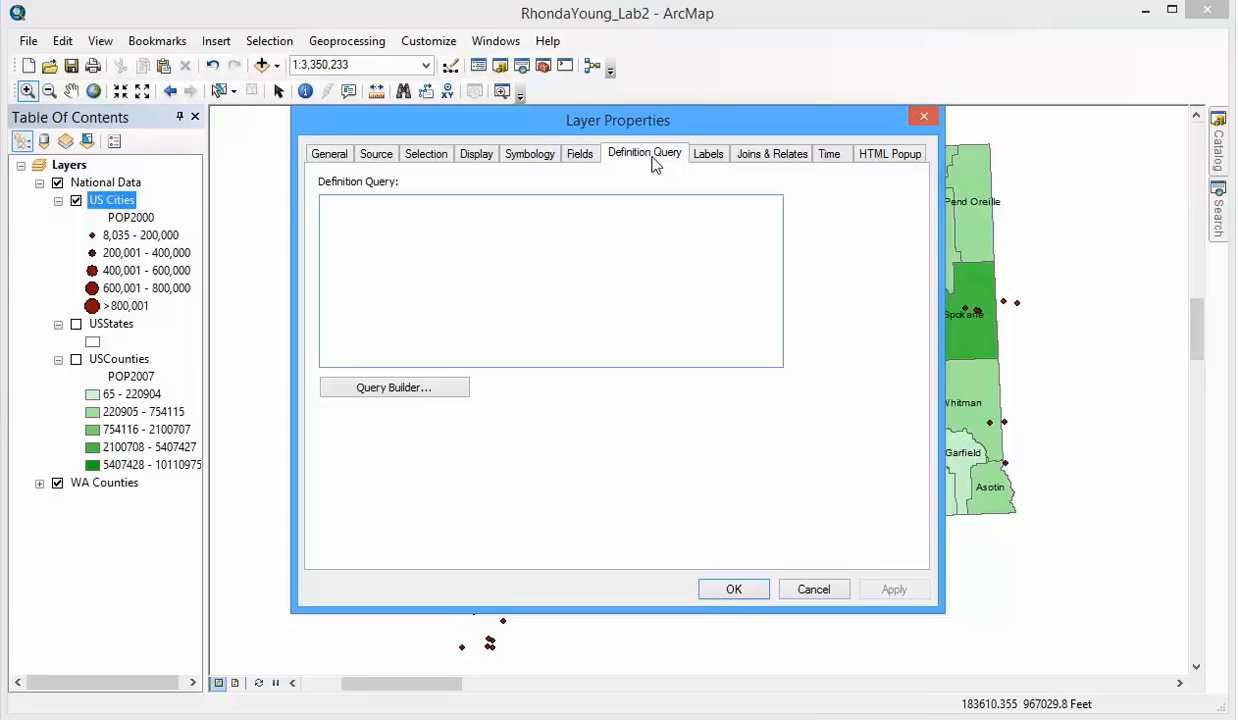
pyautogui.click(620, 246)
pyautogui.click(413, 399)
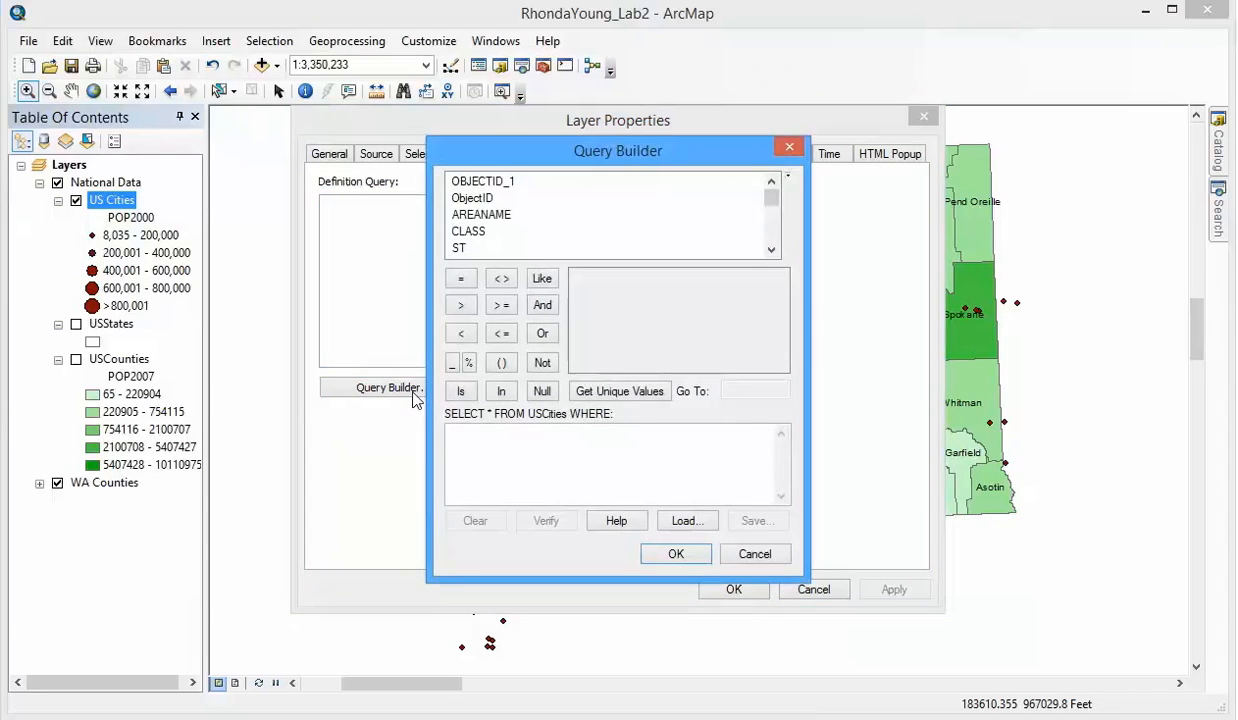
pyautogui.moveTo(777, 203); pyautogui.dragTo(783, 192)
pyautogui.moveTo(778, 207)
pyautogui.mouseDown()
pyautogui.moveTo(778, 250)
pyautogui.moveTo(771, 199)
pyautogui.mouseUp()
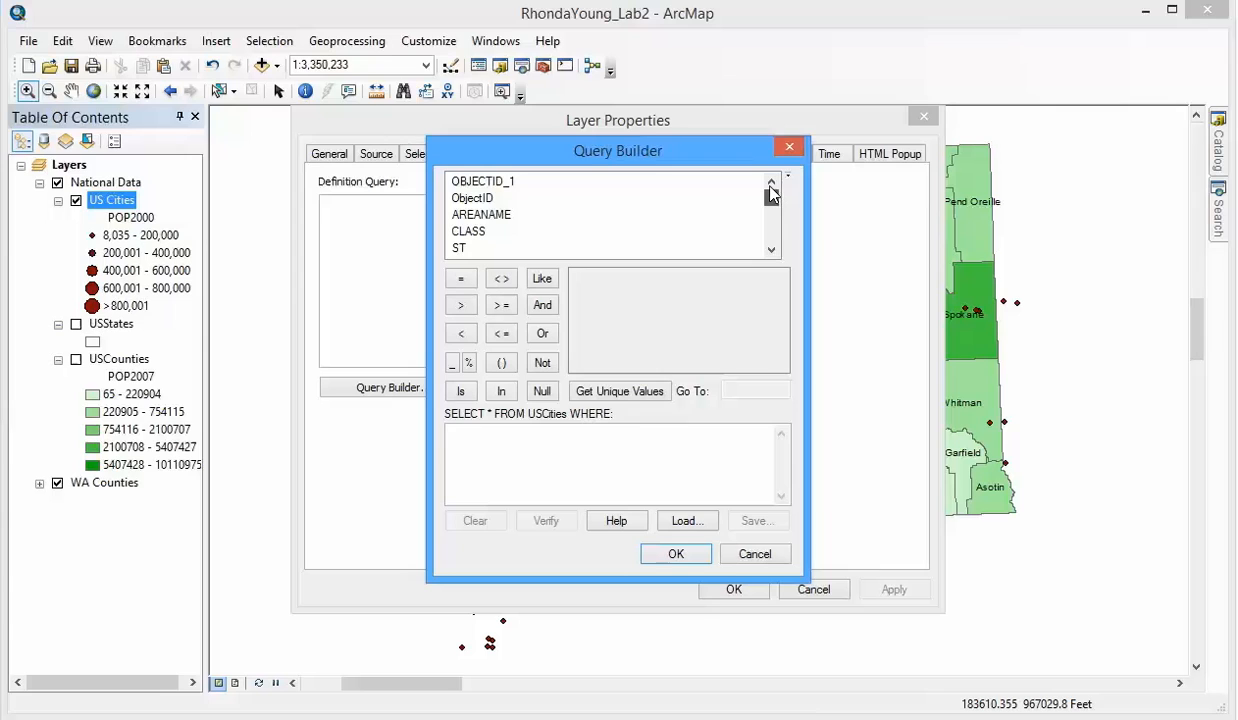
pyautogui.click(108, 202)
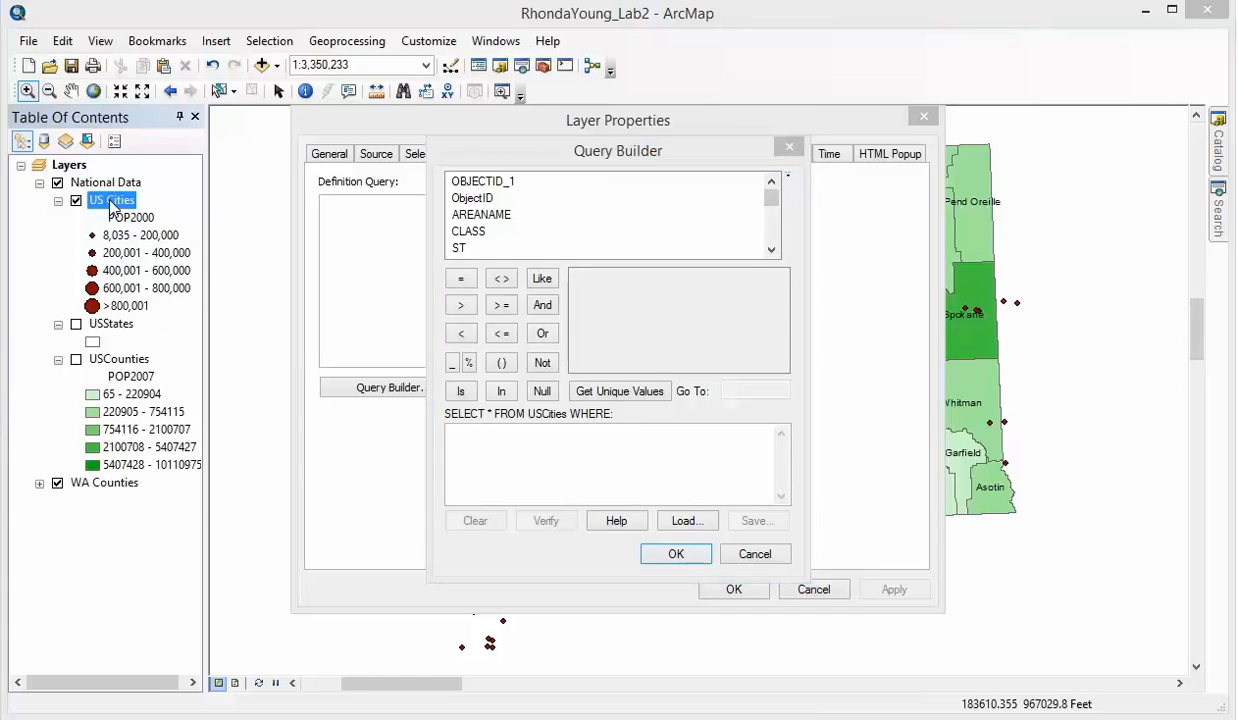
pyautogui.click(666, 552)
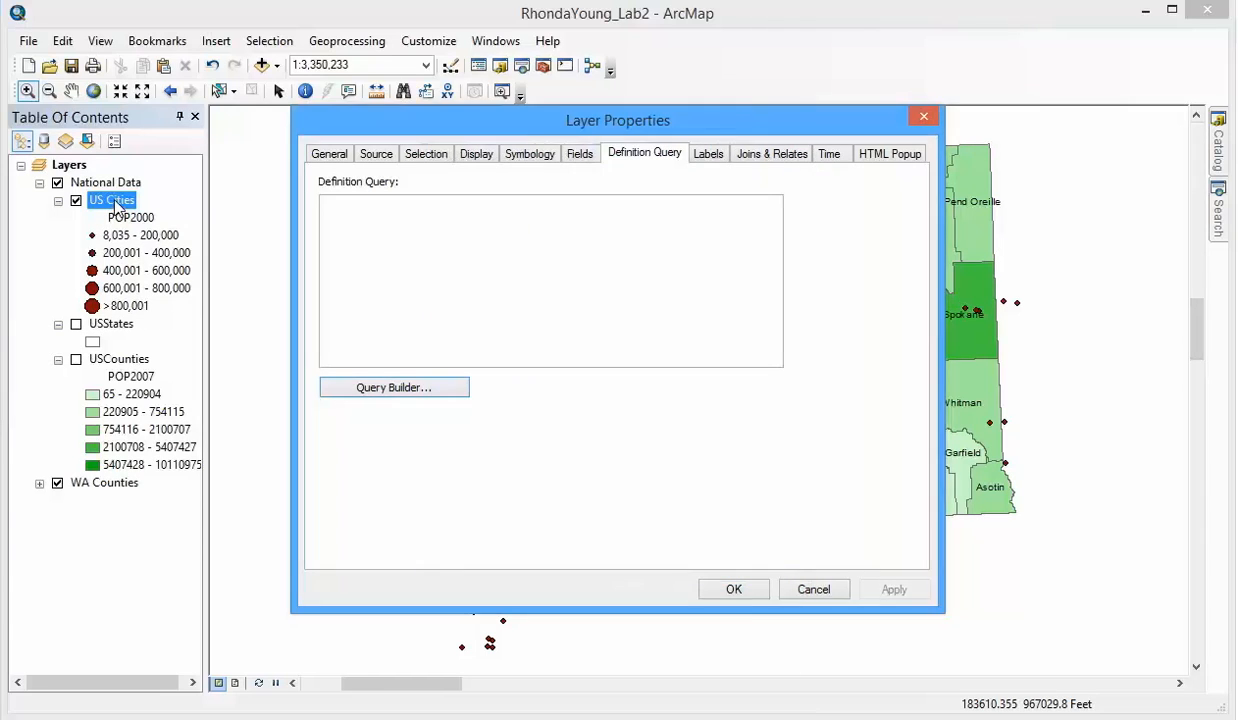
pyautogui.click(733, 589)
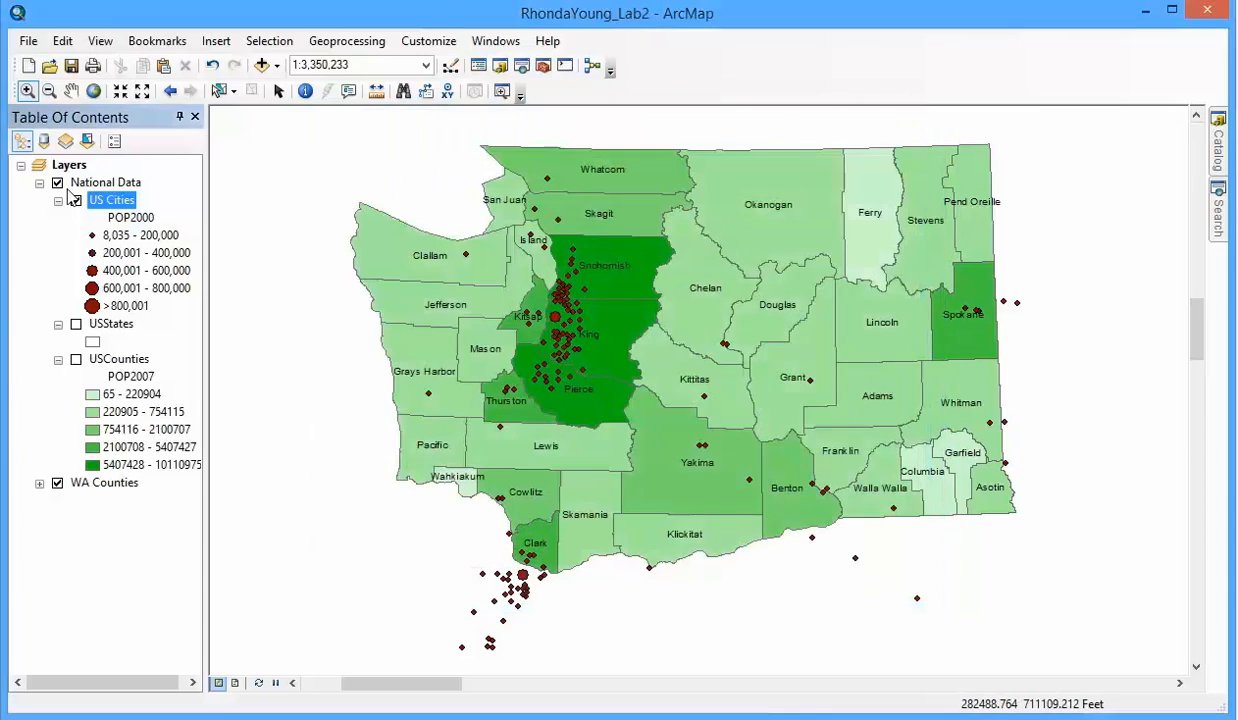
# Examine the fields and record count in the US Cities attribute table, and close the table
pyautogui.rightClick(113, 200)
pyautogui.click(203, 256)
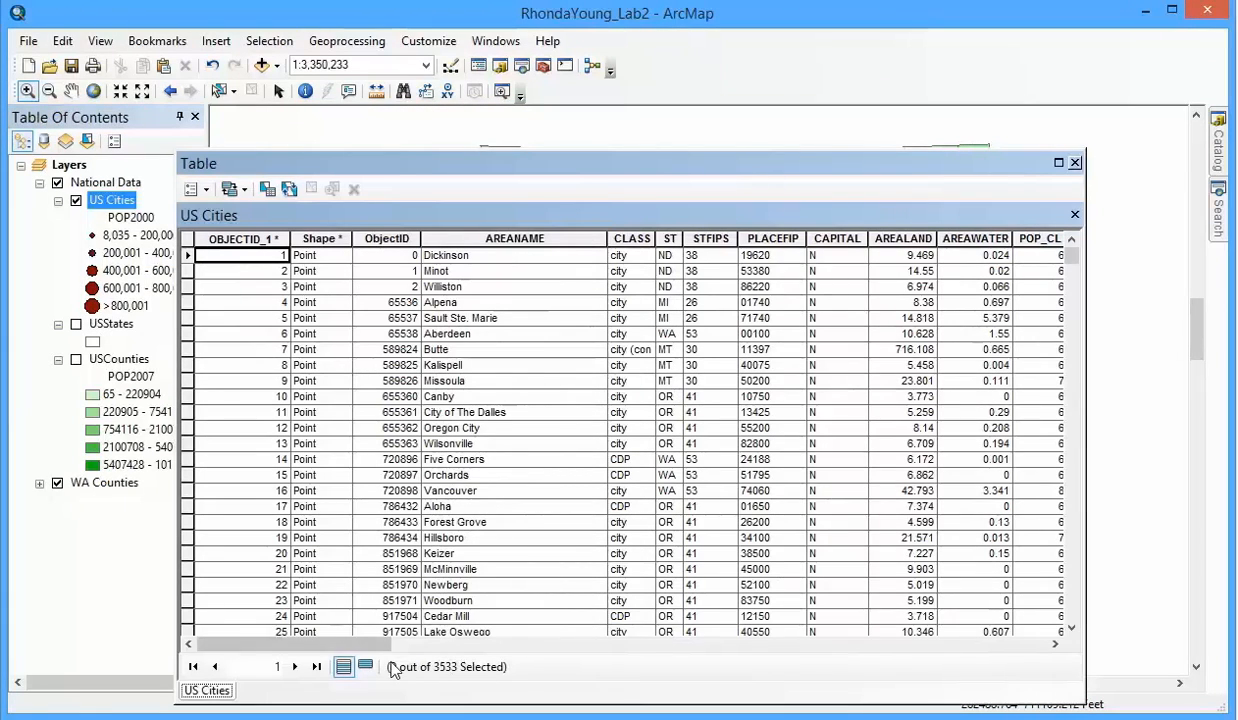
pyautogui.moveTo(352, 650)
pyautogui.mouseDown()
pyautogui.moveTo(1011, 702)
pyautogui.moveTo(583, 655)
pyautogui.moveTo(332, 652)
pyautogui.moveTo(347, 652)
pyautogui.mouseUp()
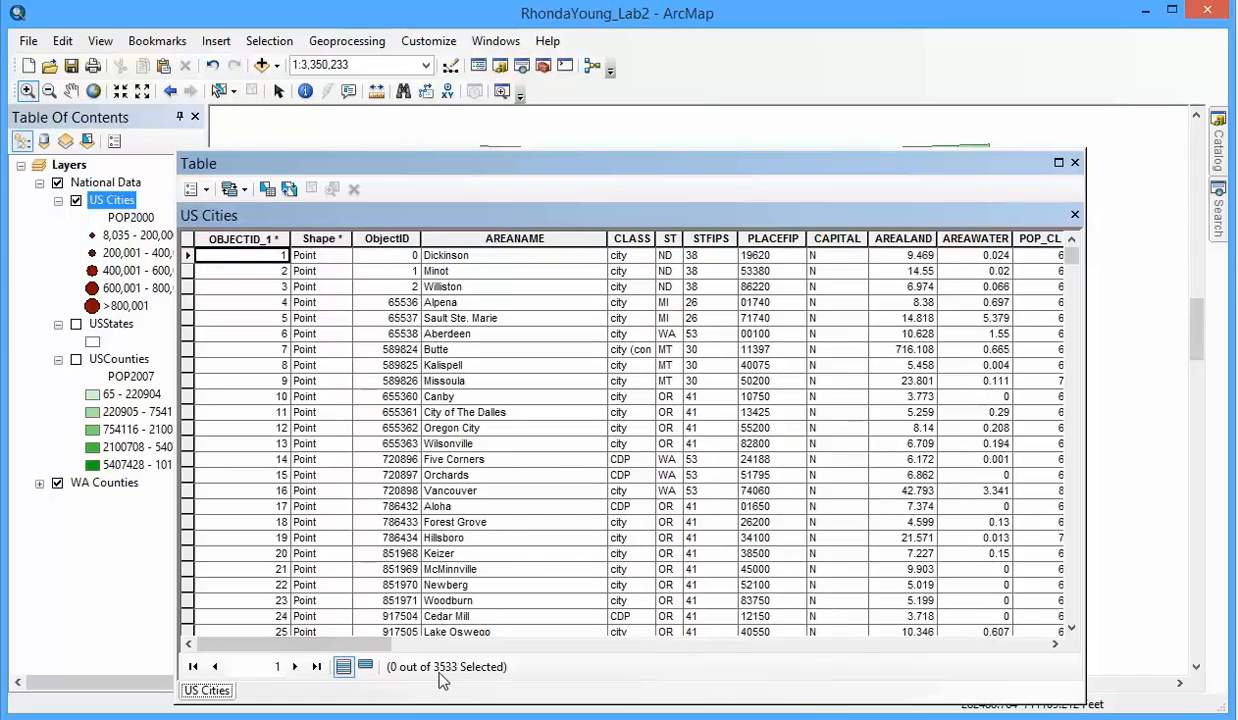
pyautogui.click(1074, 162)
# Limit the US Cities layer to Washington by building and applying the definition query ST = 'WA'
pyautogui.rightClick(115, 200)
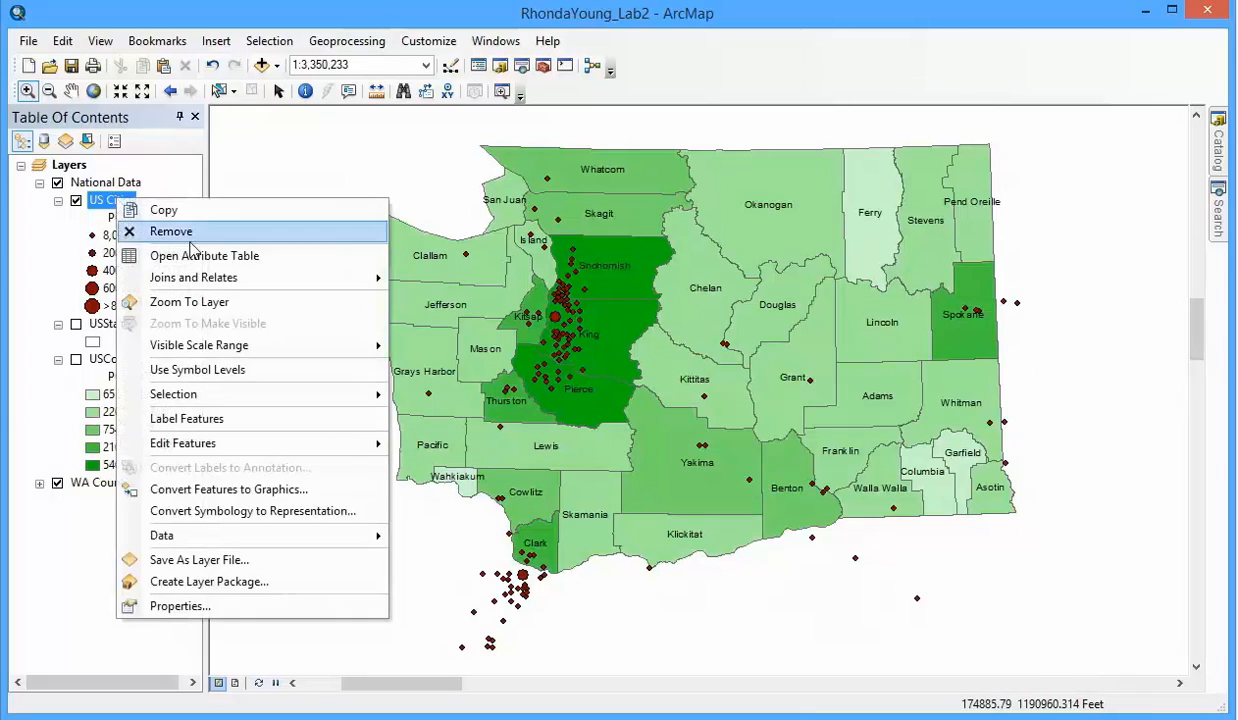
pyautogui.click(215, 598)
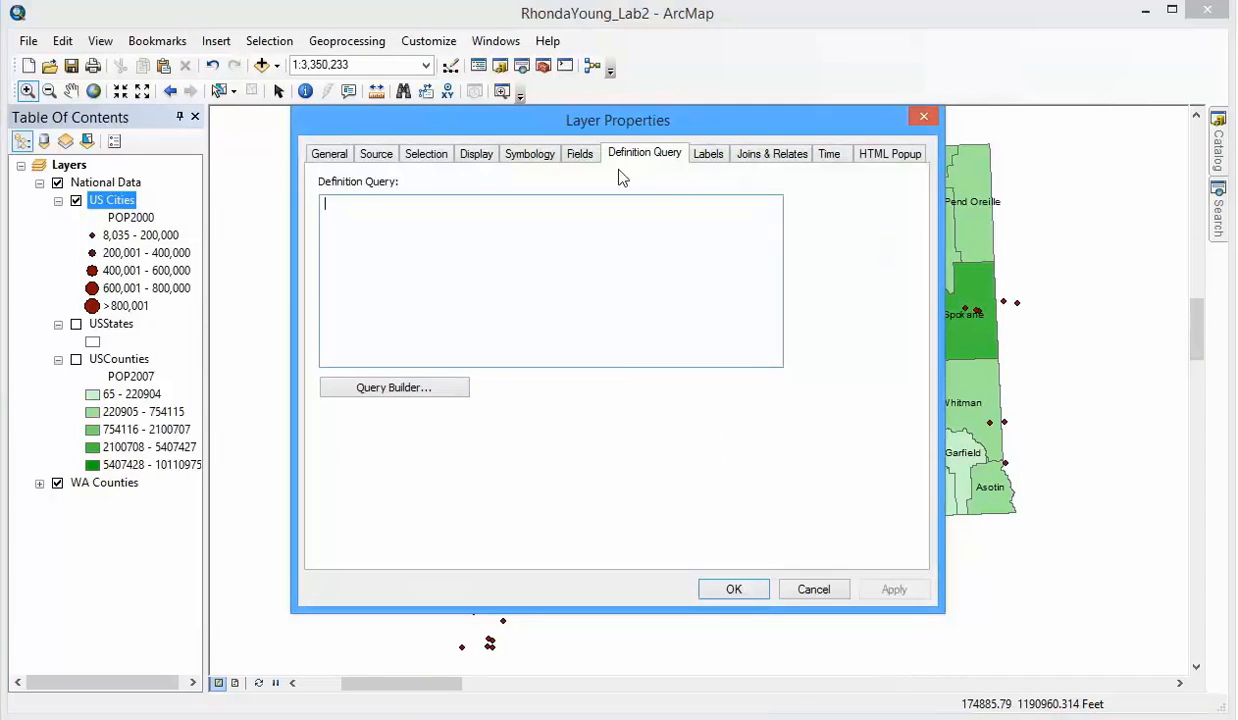
pyautogui.click(394, 388)
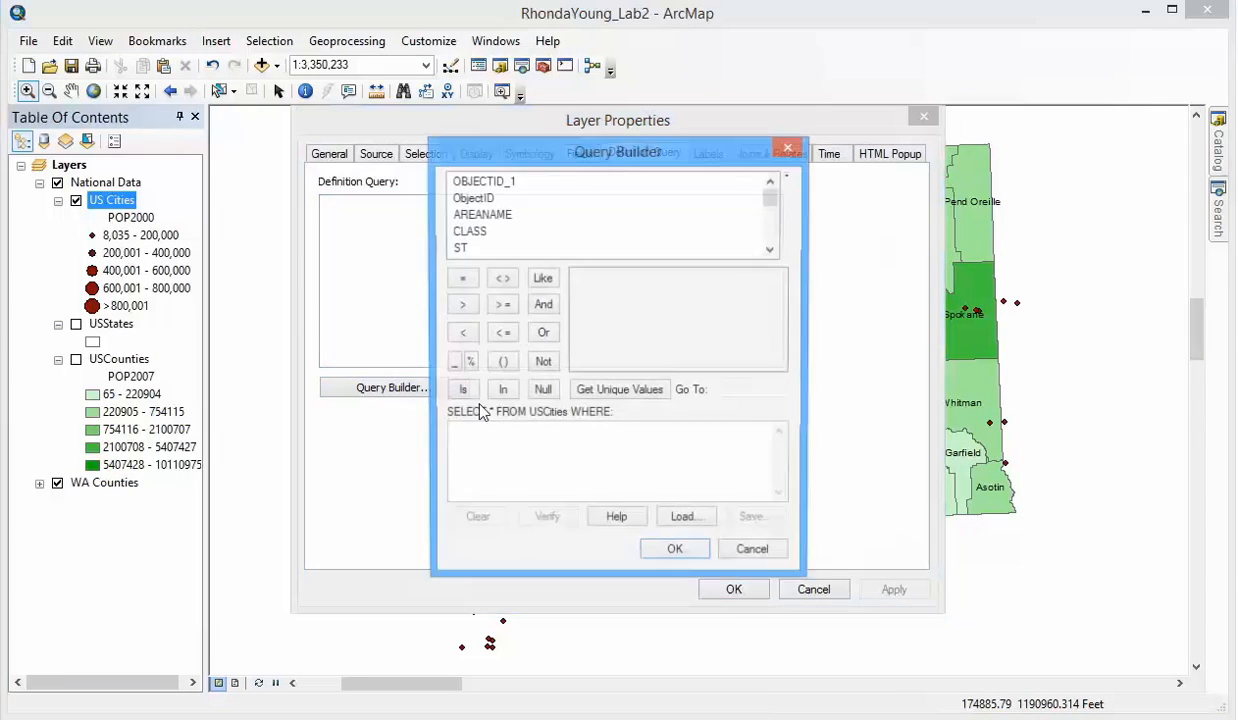
pyautogui.doubleClick(458, 250)
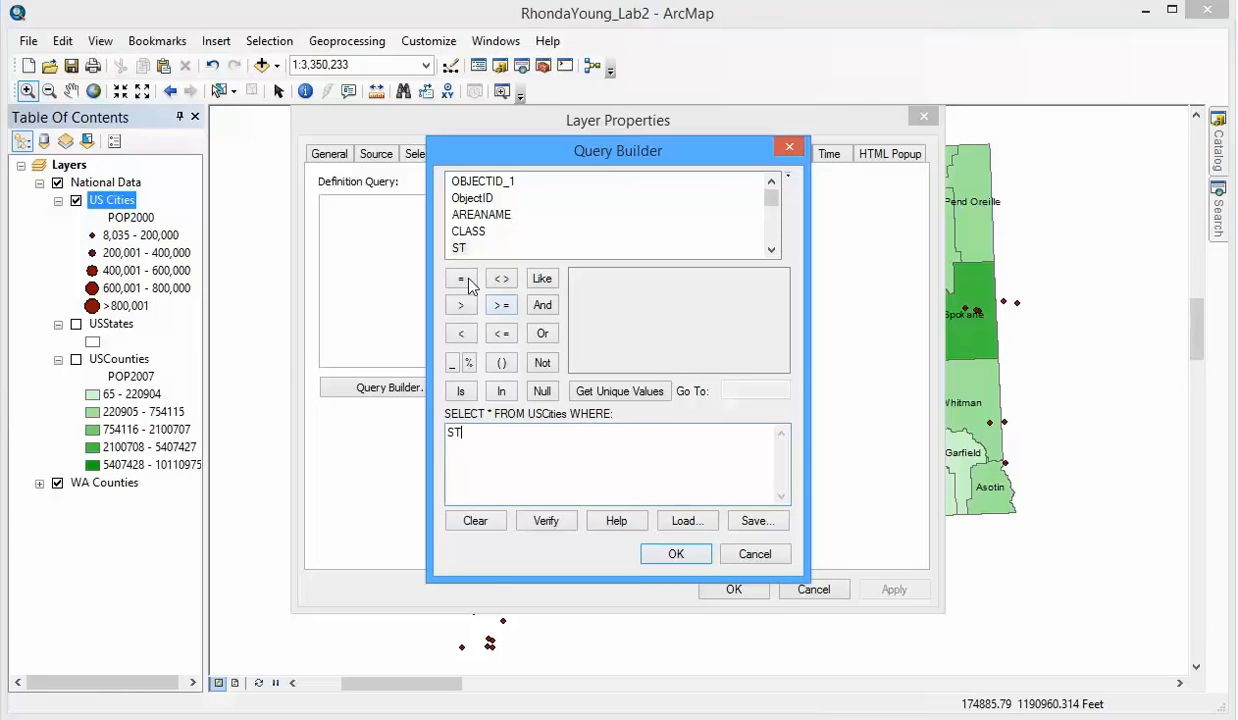
pyautogui.click(466, 280)
pyautogui.click(601, 397)
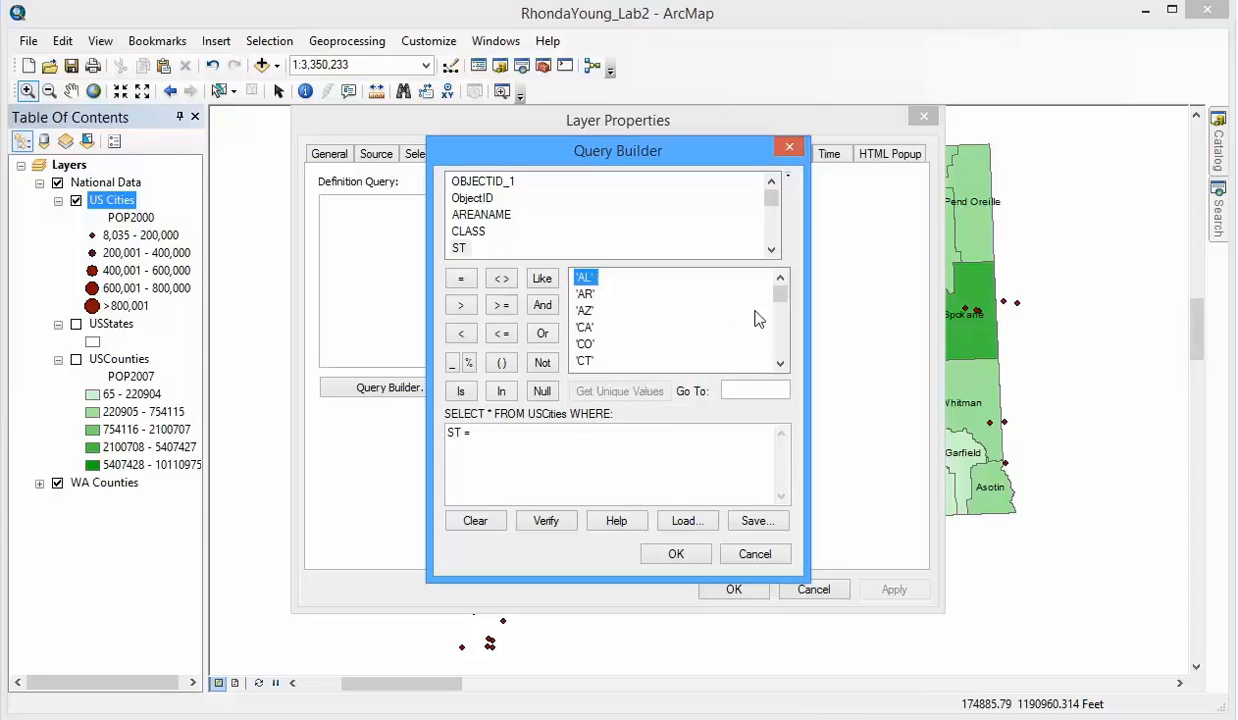
pyautogui.moveTo(784, 297); pyautogui.dragTo(786, 362)
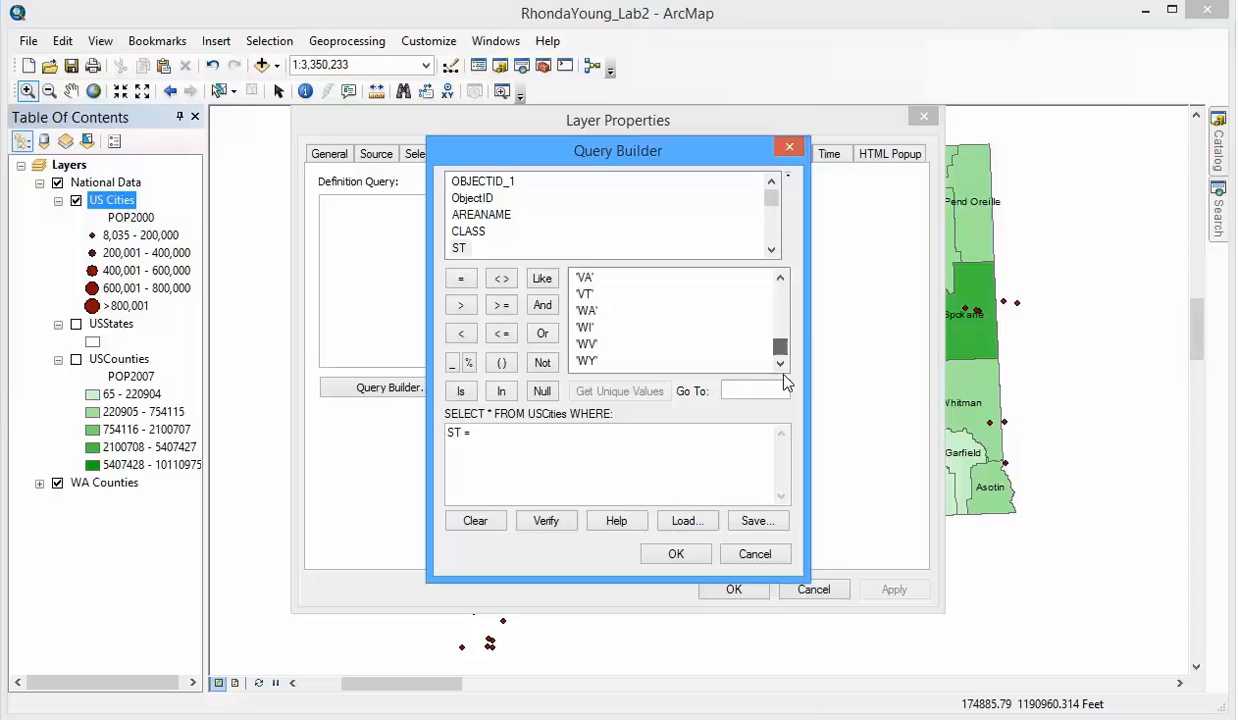
pyautogui.doubleClick(587, 311)
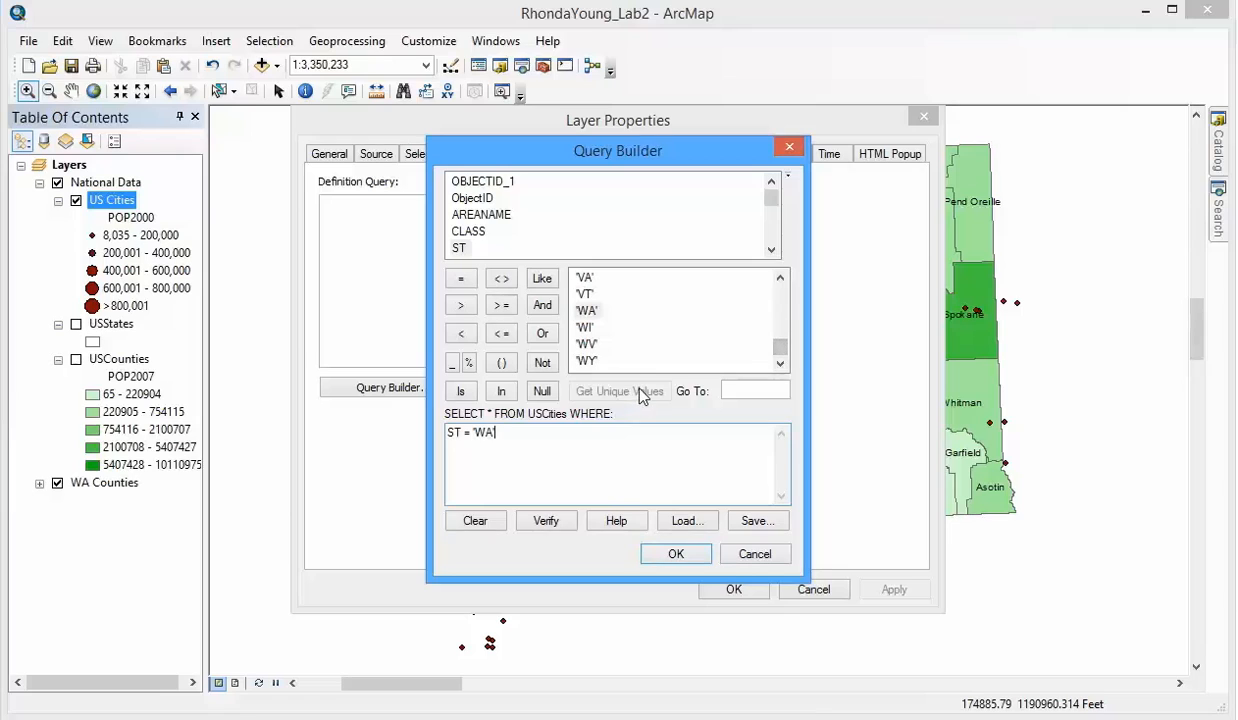
pyautogui.click(684, 561)
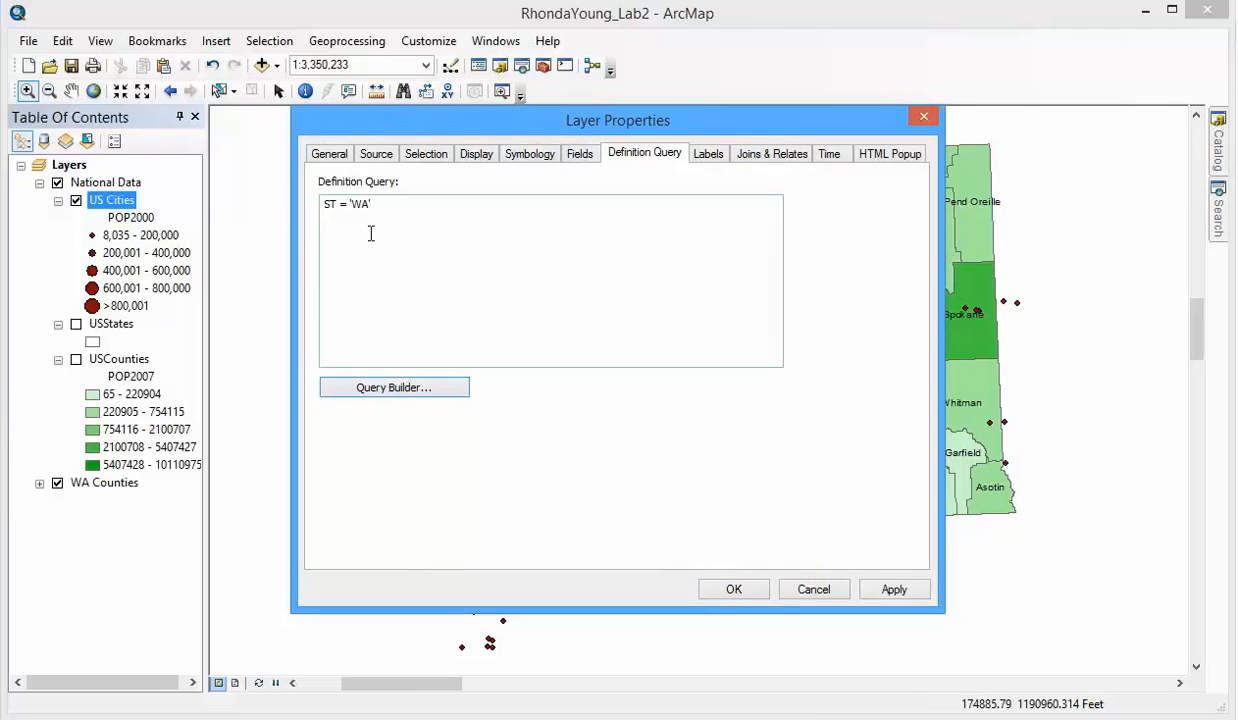
pyautogui.click(892, 590)
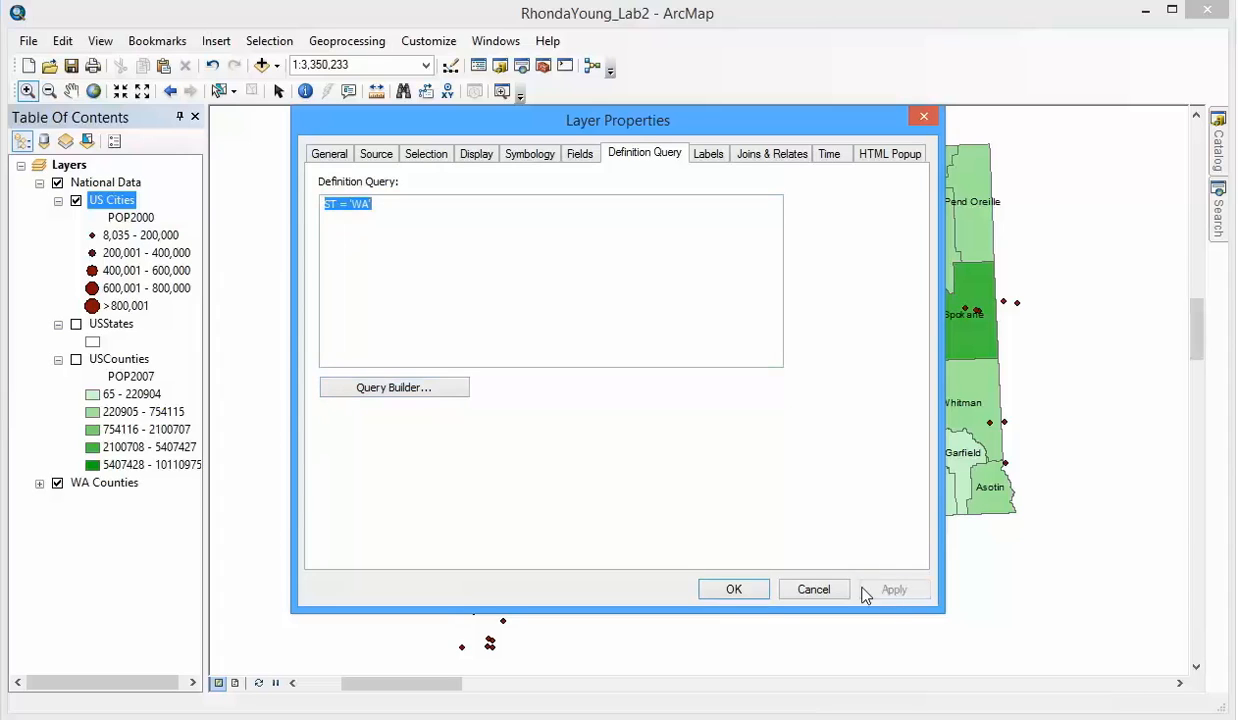
pyautogui.click(733, 589)
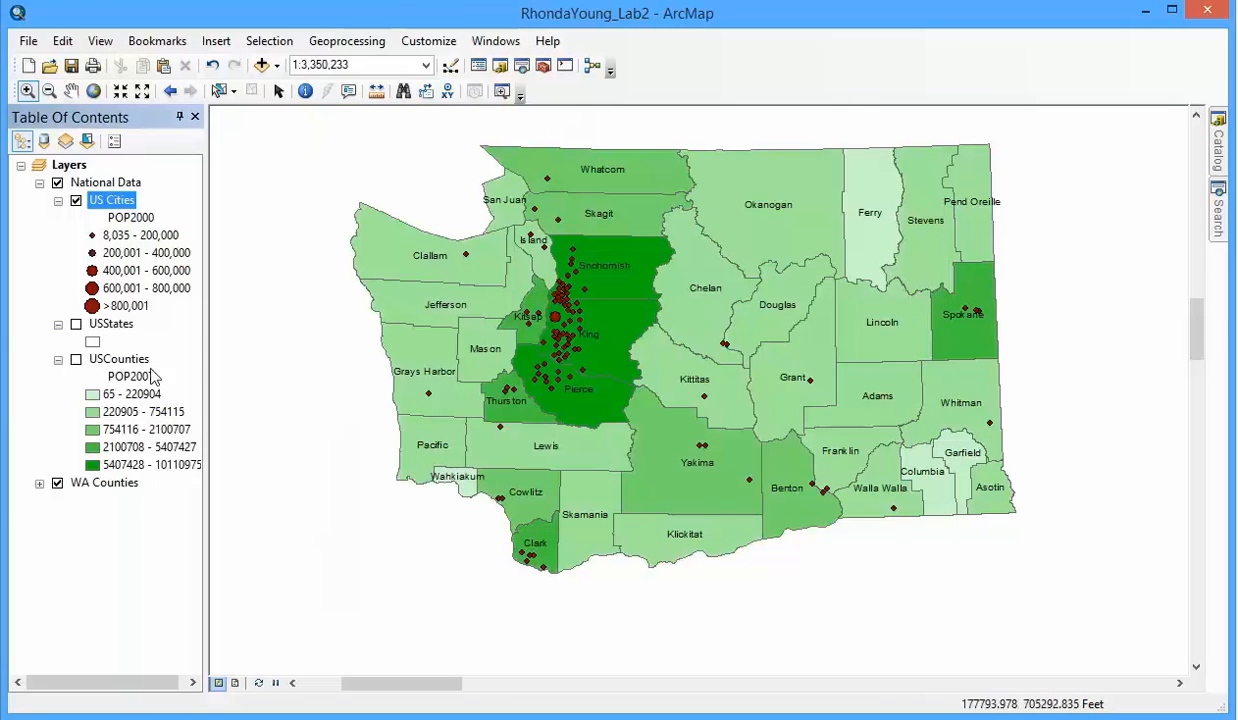
# Sort the filtered US Cities attribute table by POP2000 in ascending order and close the table
pyautogui.click(93, 91)
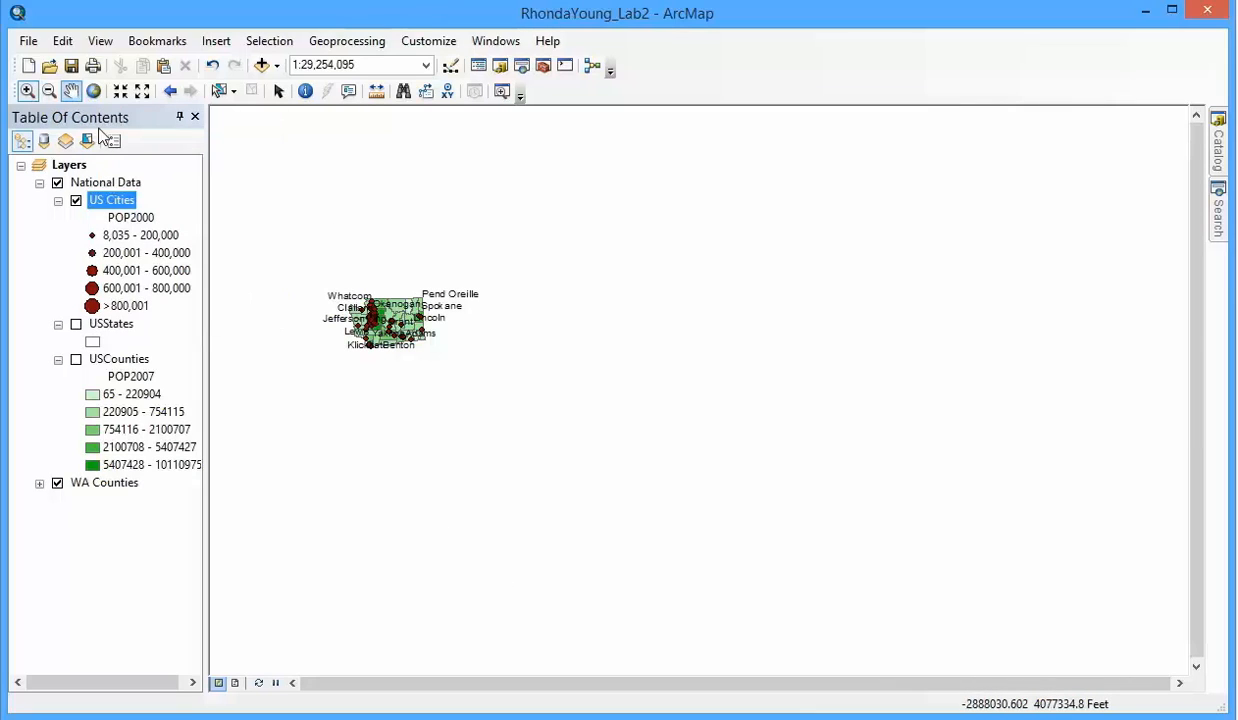
pyautogui.rightClick(118, 208)
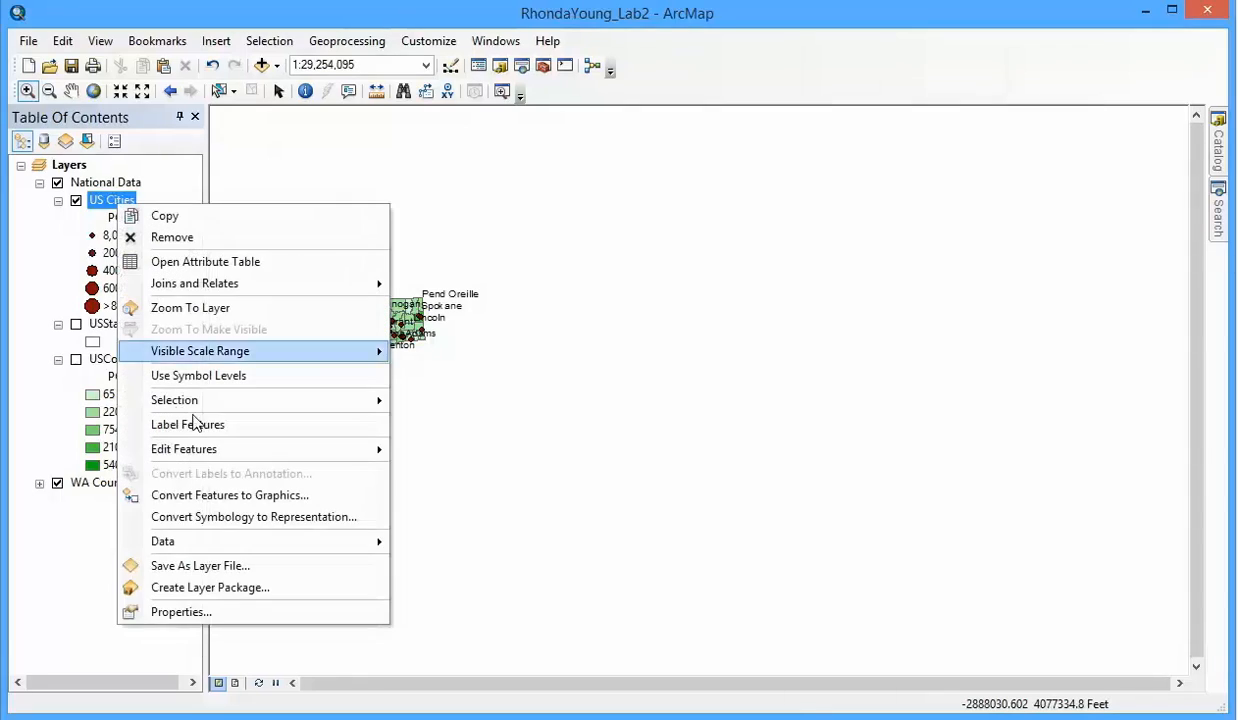
pyautogui.click(230, 264)
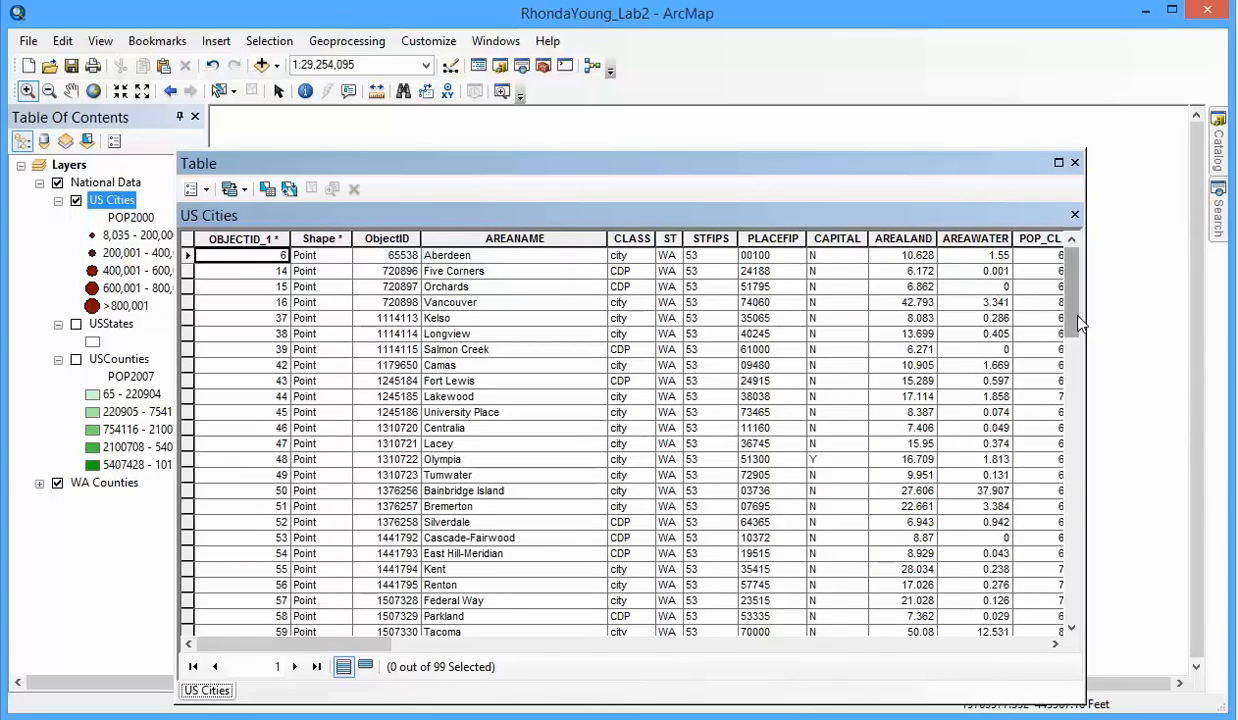
pyautogui.moveTo(359, 644); pyautogui.dragTo(427, 646)
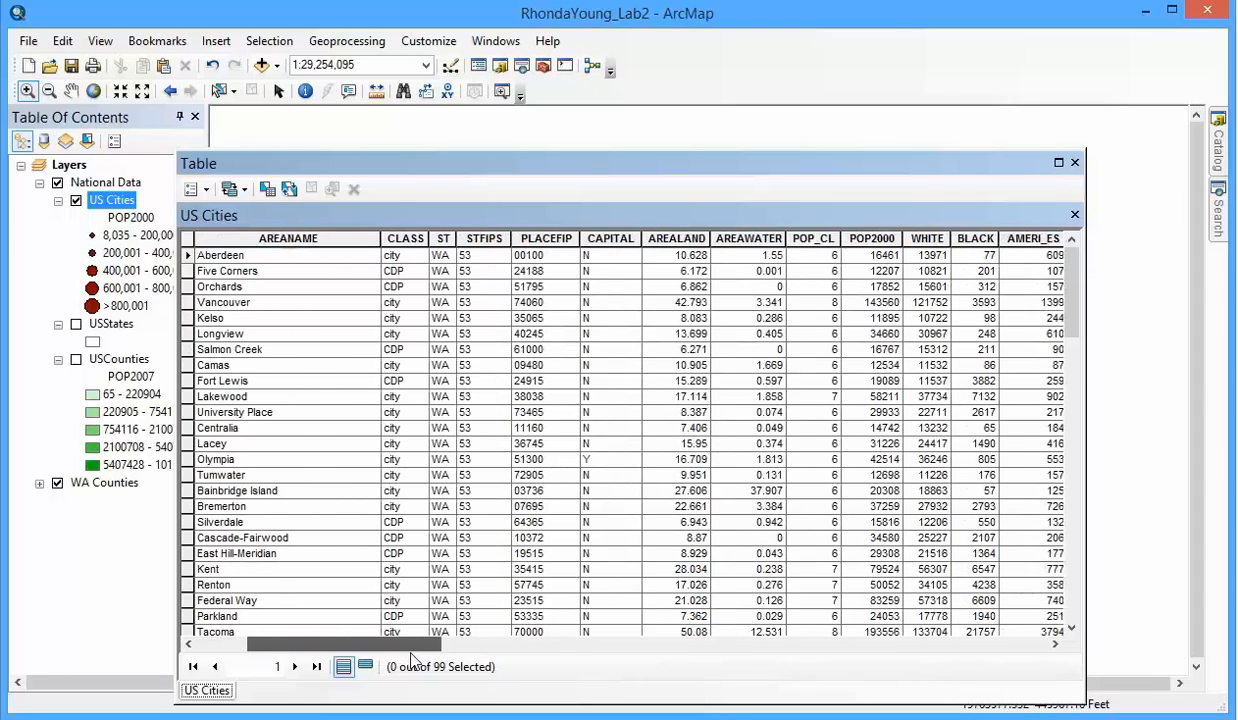
pyautogui.click(880, 239)
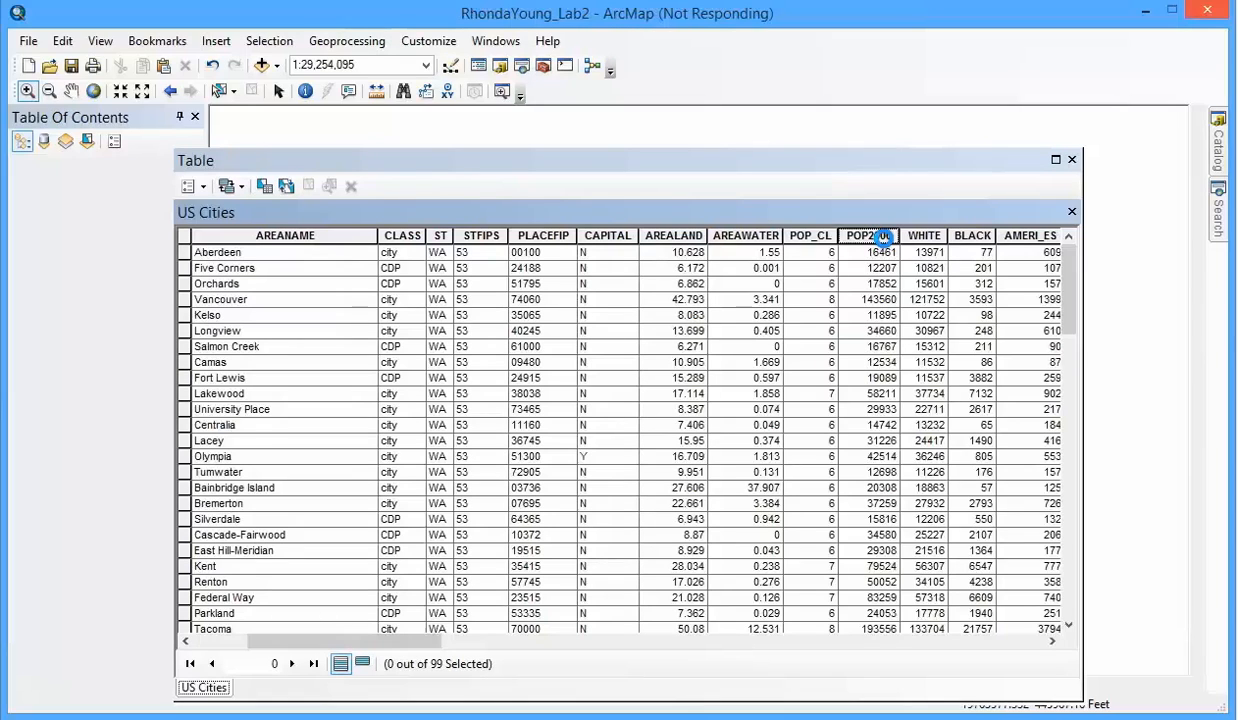
pyautogui.rightClick(883, 237)
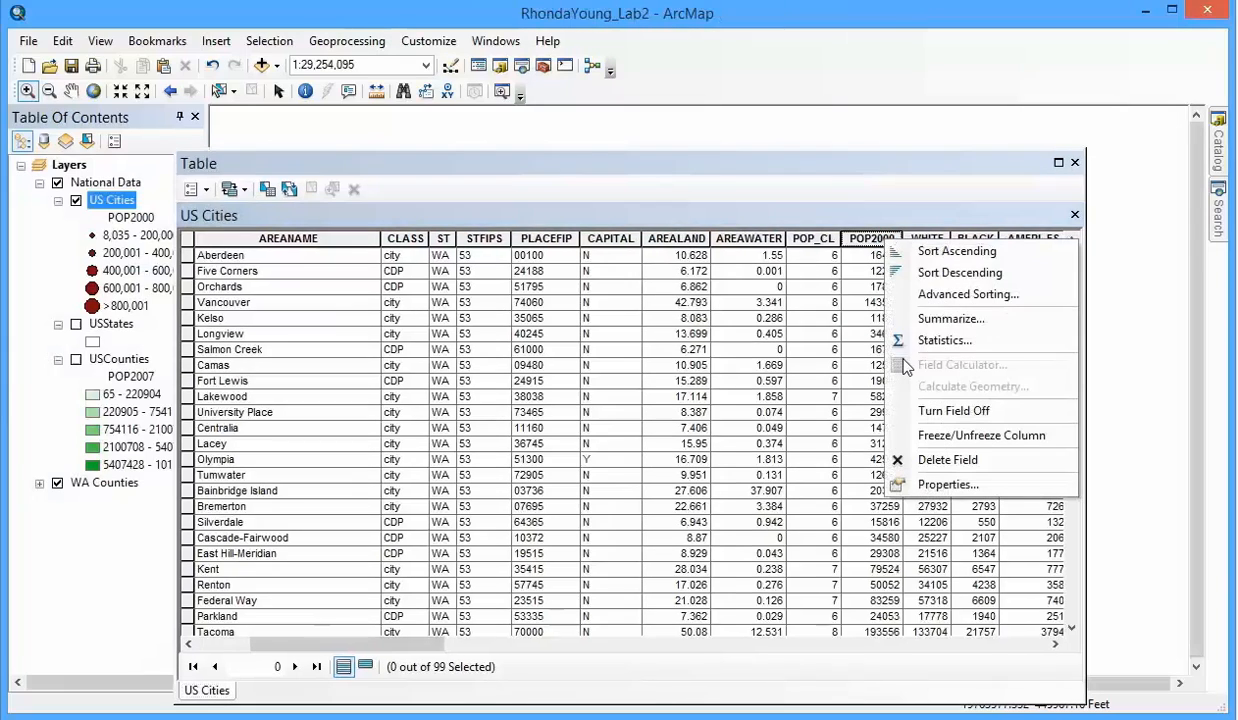
pyautogui.click(957, 253)
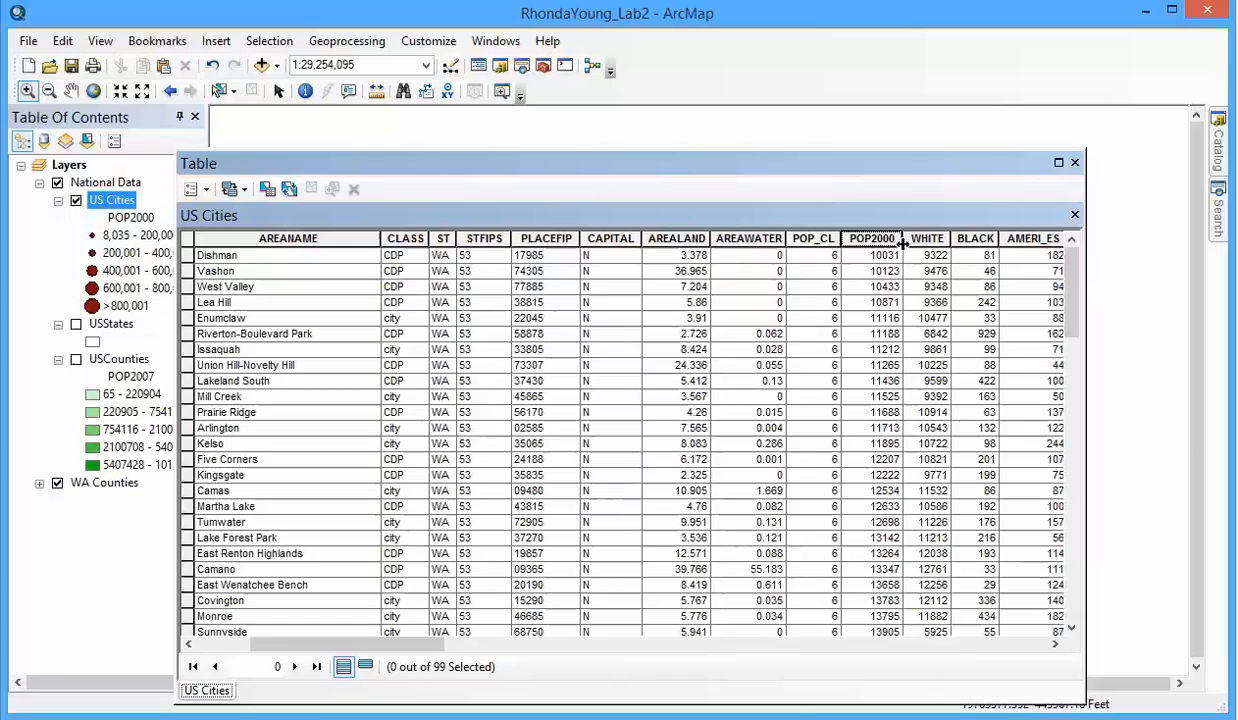
pyautogui.click(1074, 162)
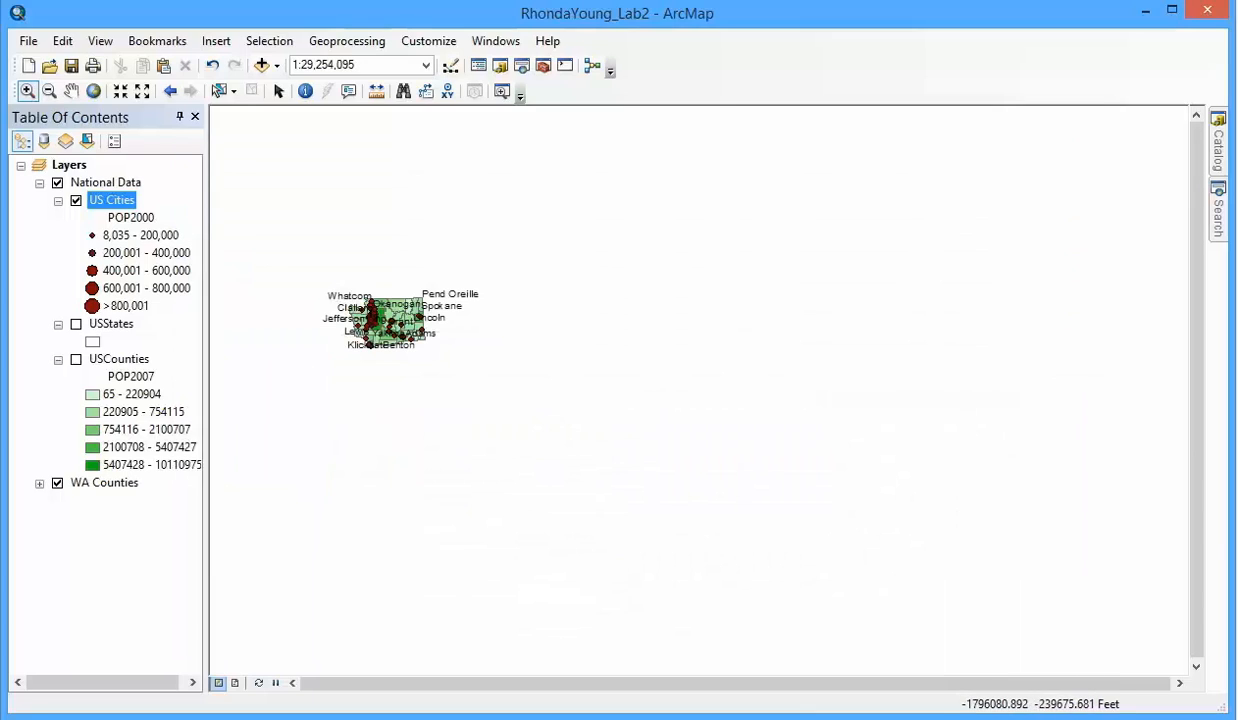
# Extend the US Cities definition query to ST = 'WA' AND POP2000 >15000 and apply it to the layer
pyautogui.rightClick(122, 206)
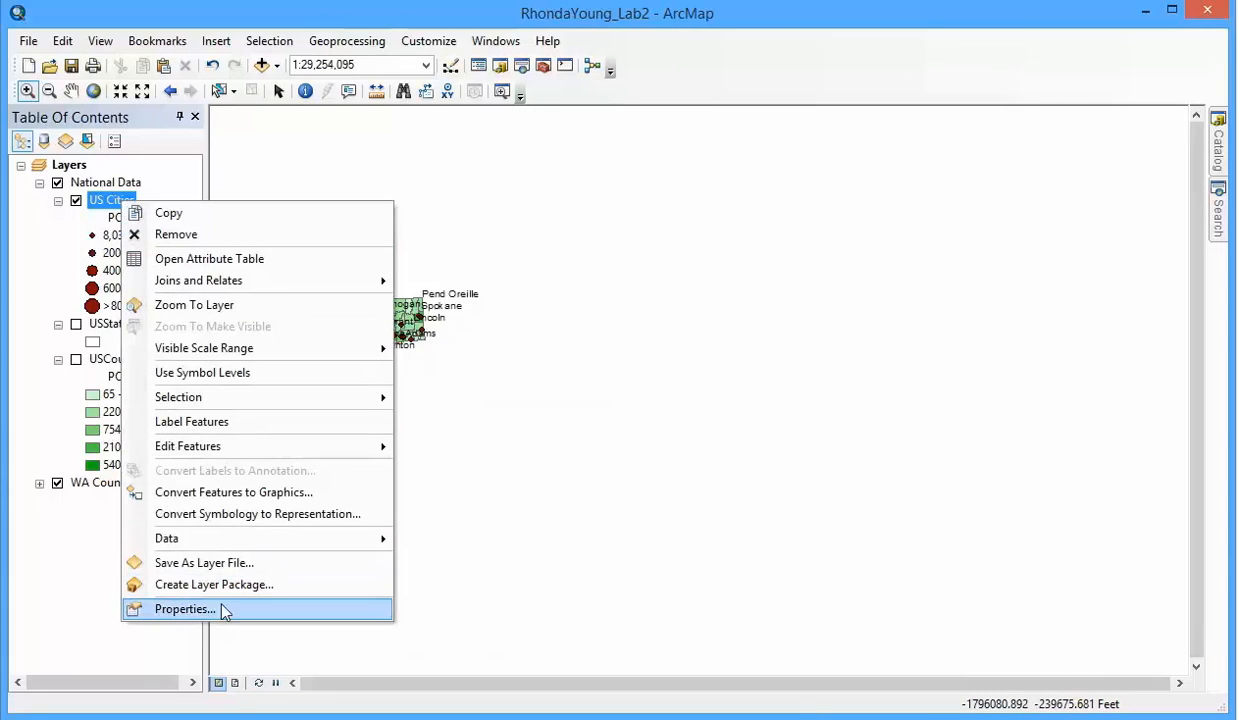
pyautogui.click(185, 609)
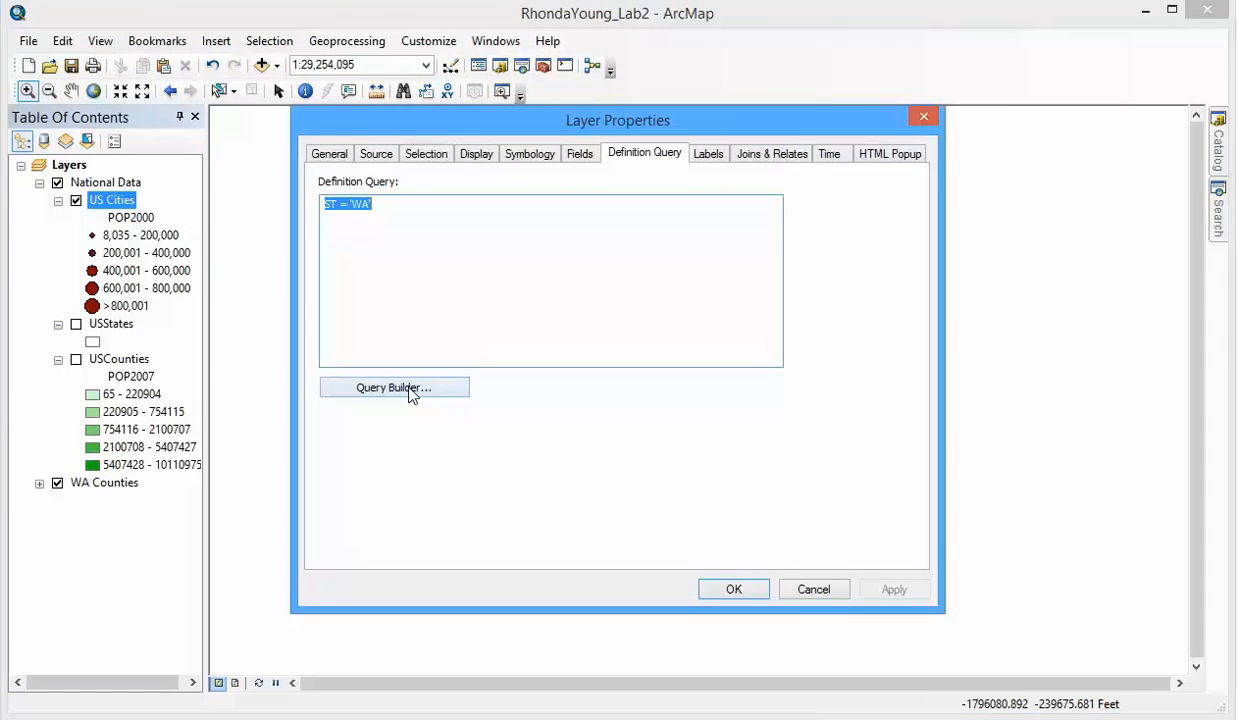
pyautogui.click(345, 206)
pyautogui.click(409, 393)
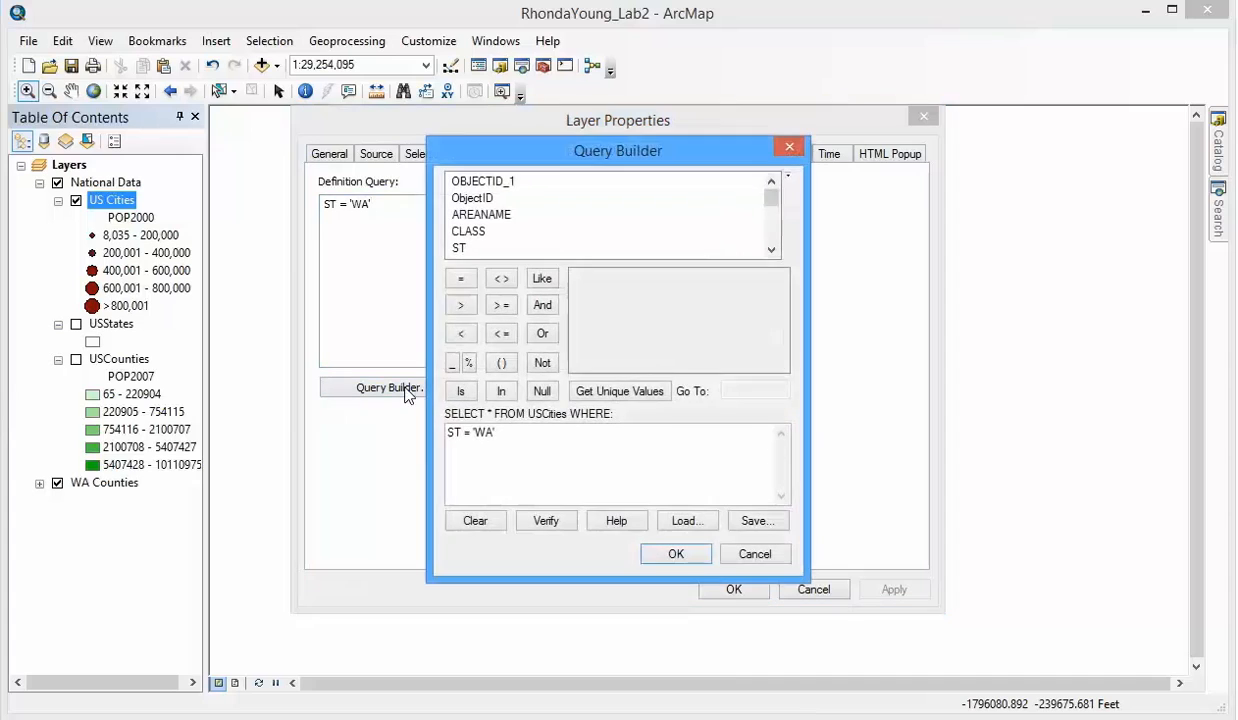
pyautogui.click(509, 434)
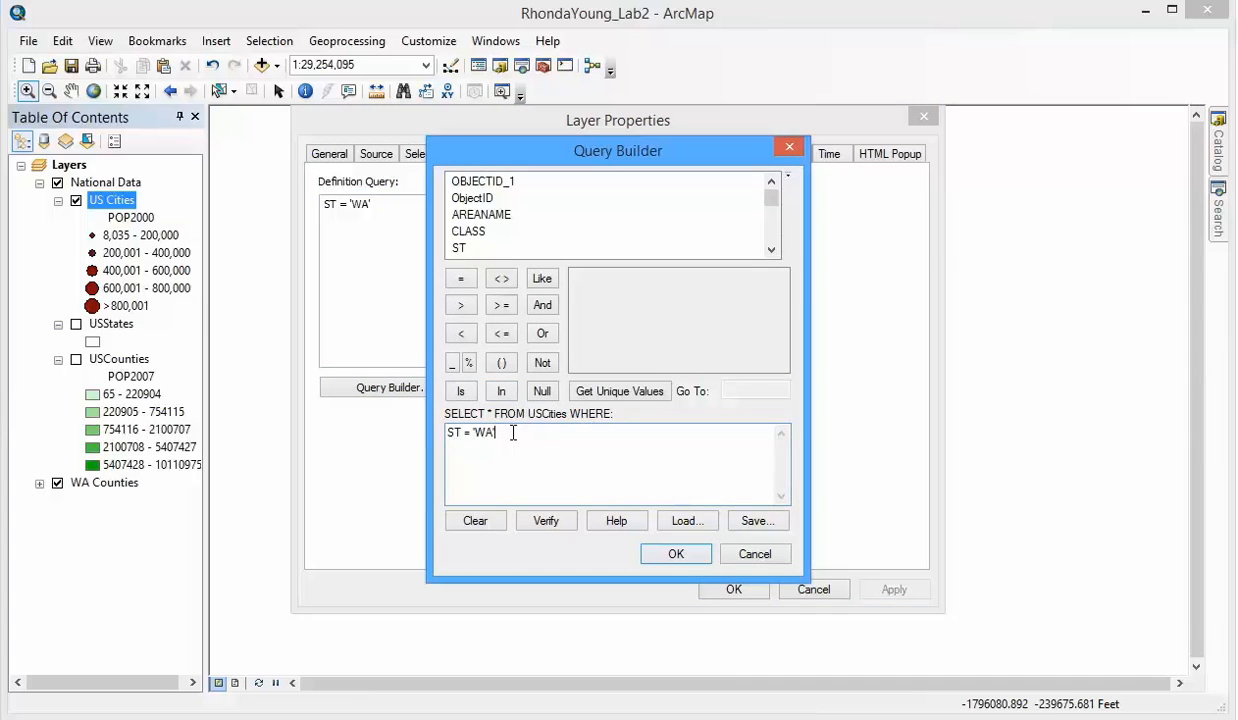
pyautogui.click(542, 306)
pyautogui.moveTo(775, 196)
pyautogui.mouseDown()
pyautogui.moveTo(779, 216)
pyautogui.moveTo(779, 199)
pyautogui.mouseUp()
pyautogui.click(771, 240)
pyautogui.click(771, 240)
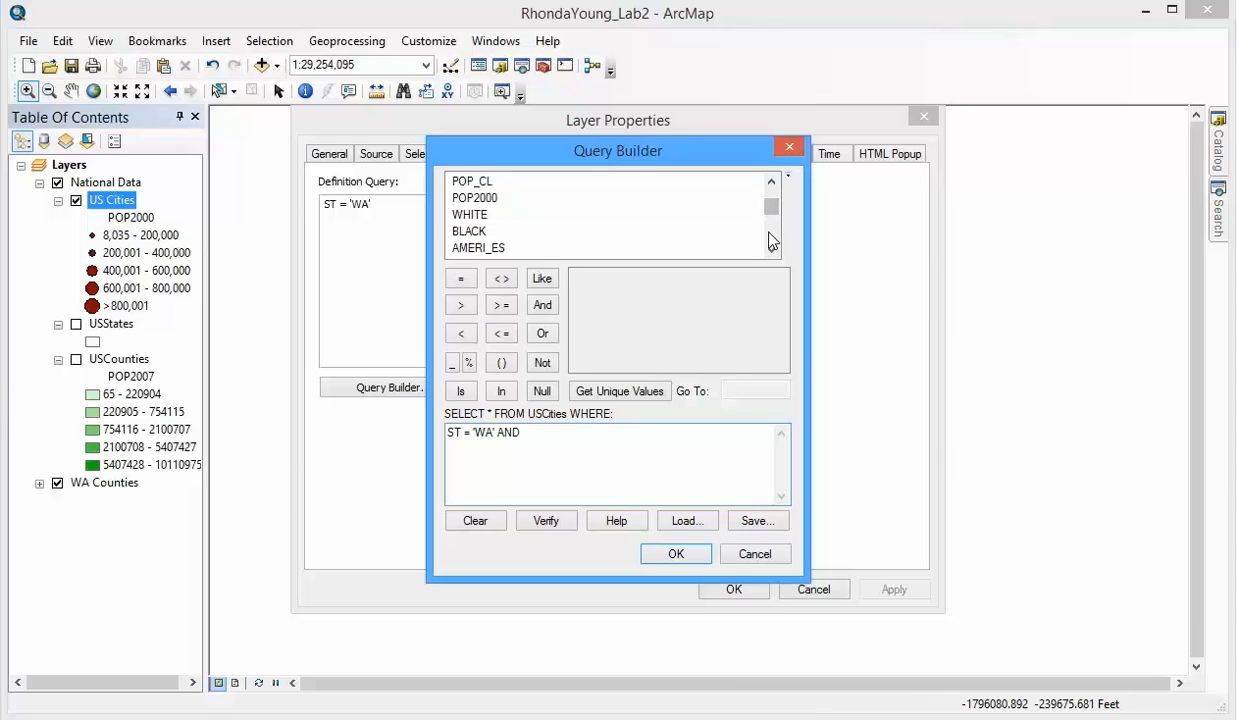
pyautogui.click(771, 230)
pyautogui.click(771, 196)
pyautogui.doubleClick(487, 198)
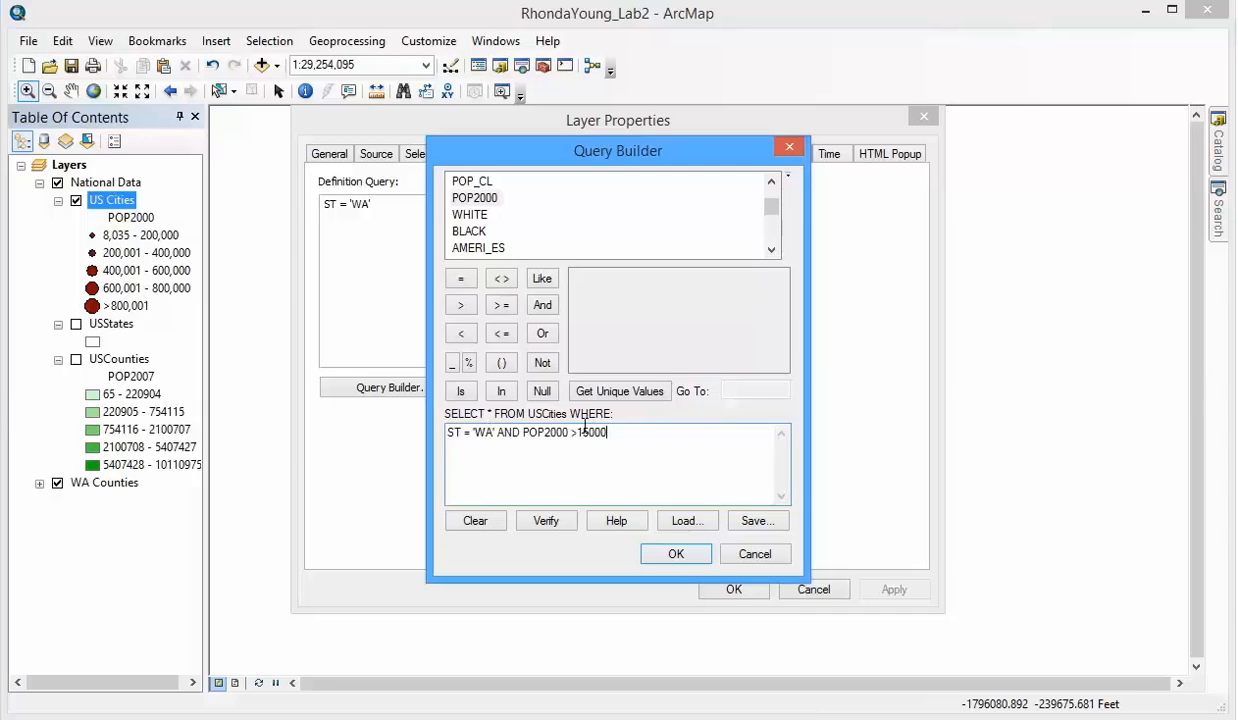
pyautogui.click(677, 562)
pyautogui.click(893, 589)
pyautogui.click(731, 590)
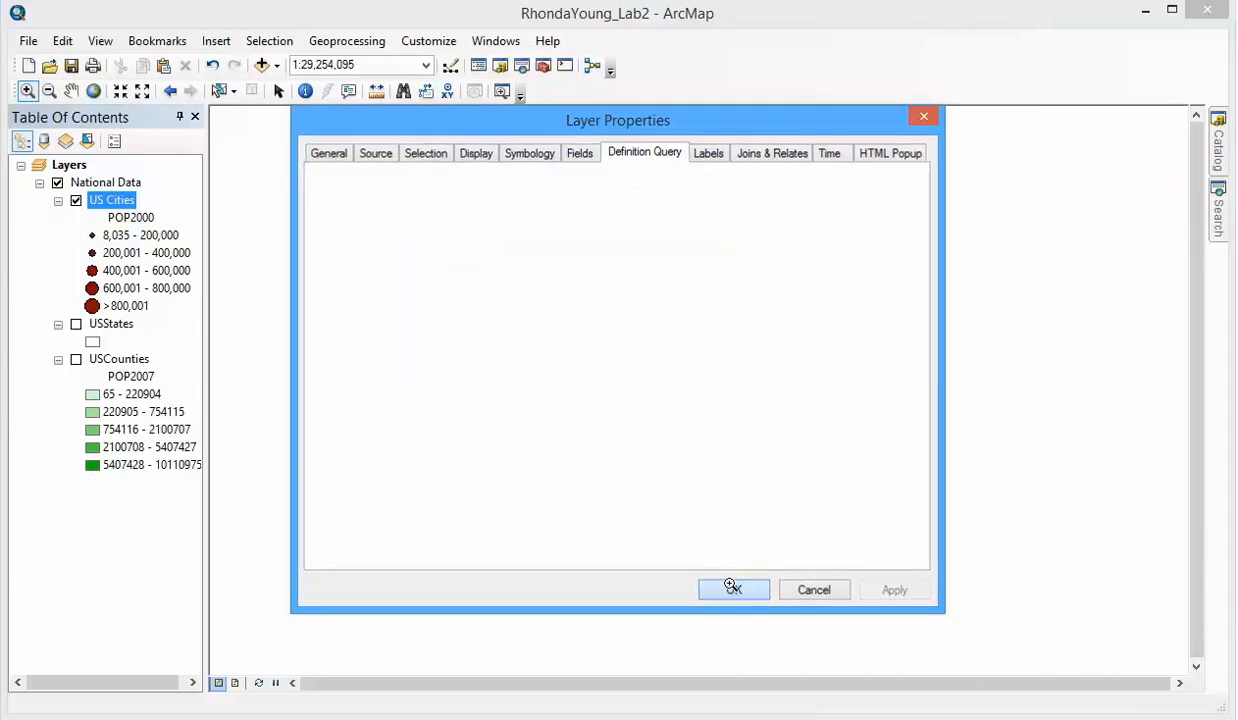
# Check the record count and POP2000 values in the US Cities attribute table, and close the table
pyautogui.rightClick(113, 203)
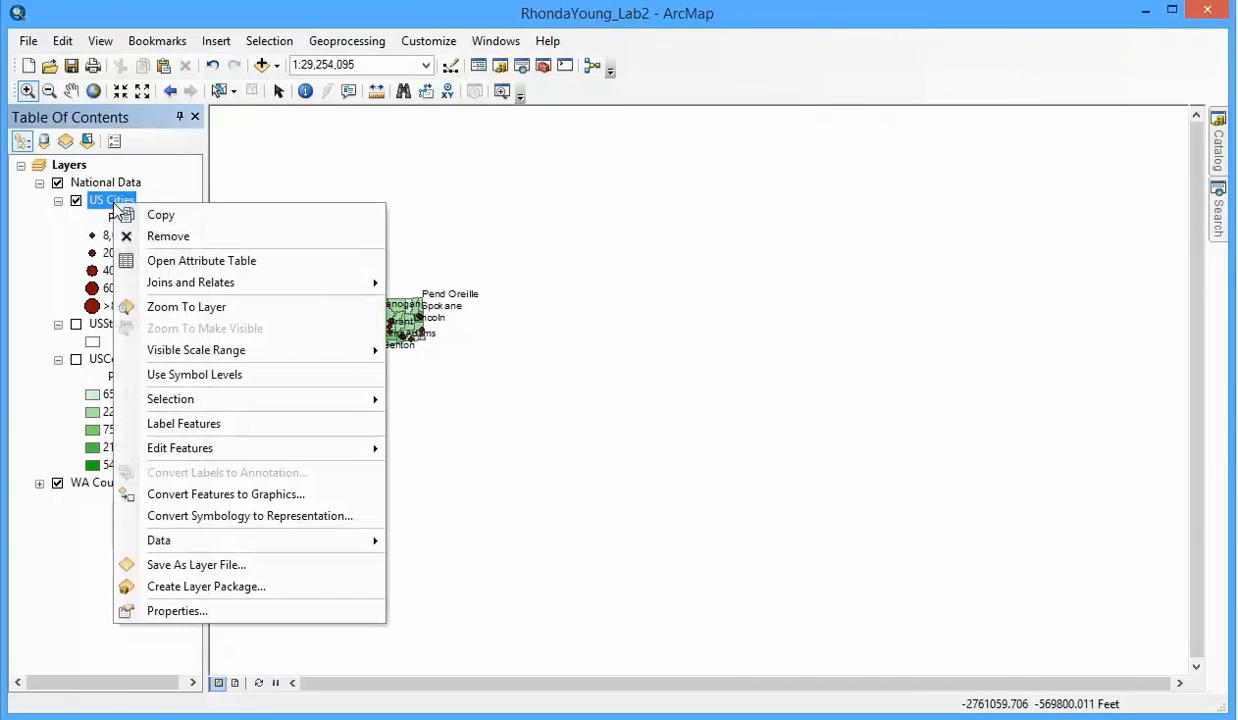
pyautogui.click(215, 261)
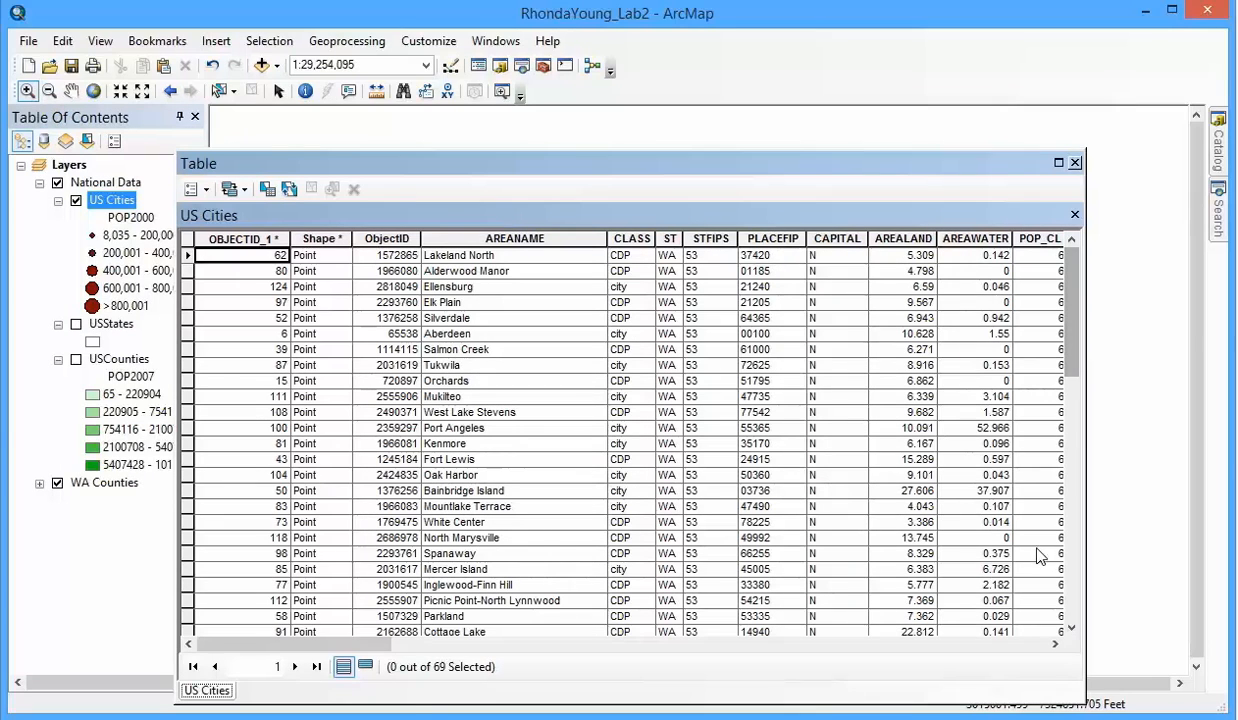
pyautogui.moveTo(380, 645); pyautogui.dragTo(410, 650)
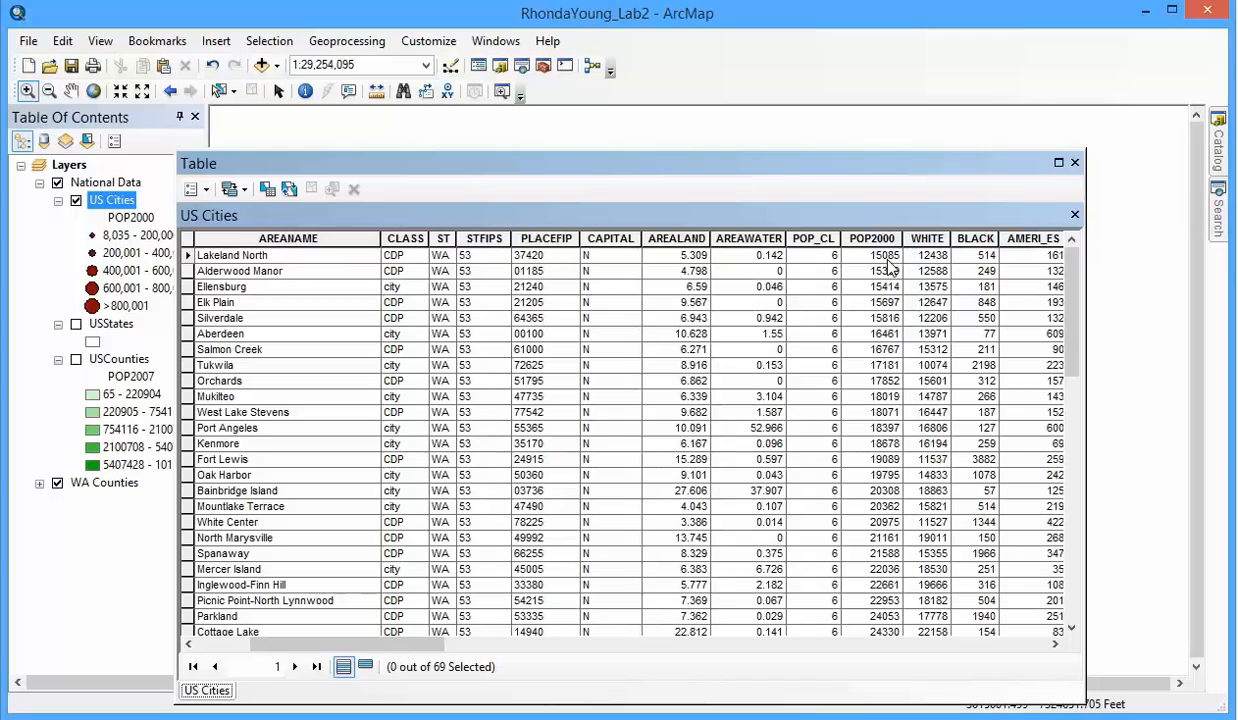
pyautogui.click(1075, 163)
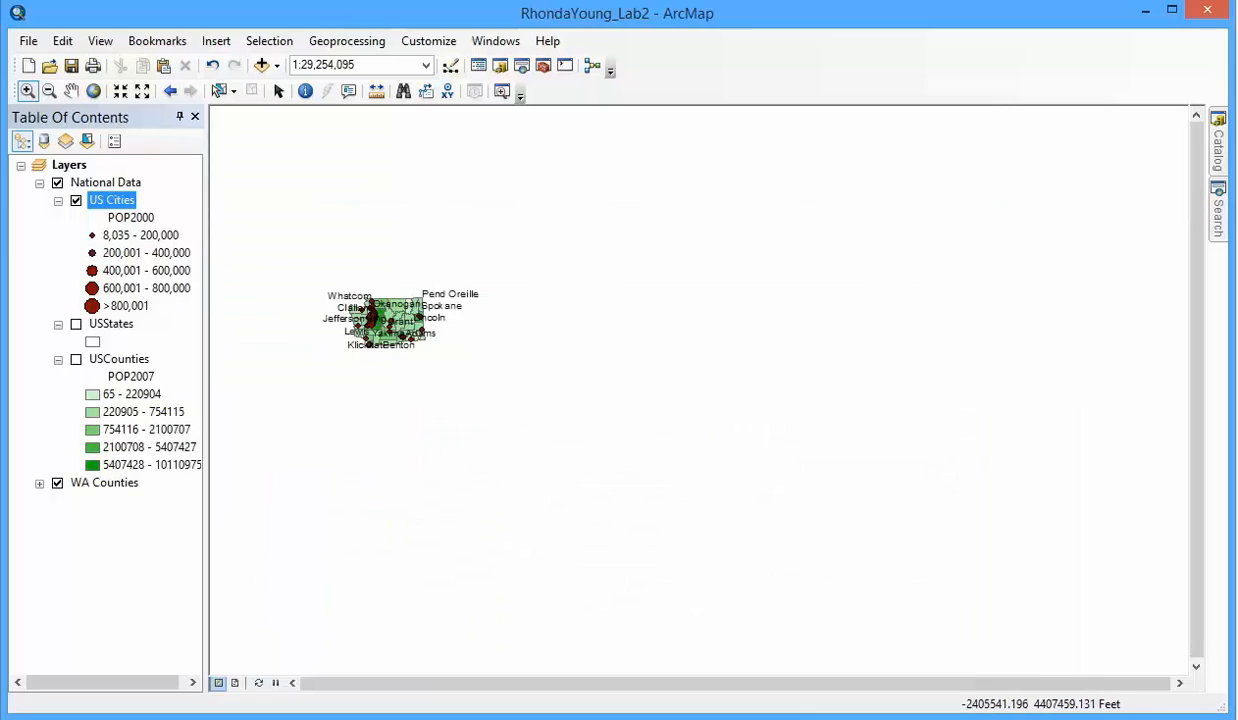
# Review the definition query in the US Cities layer properties and close the properties
pyautogui.rightClick(120, 200)
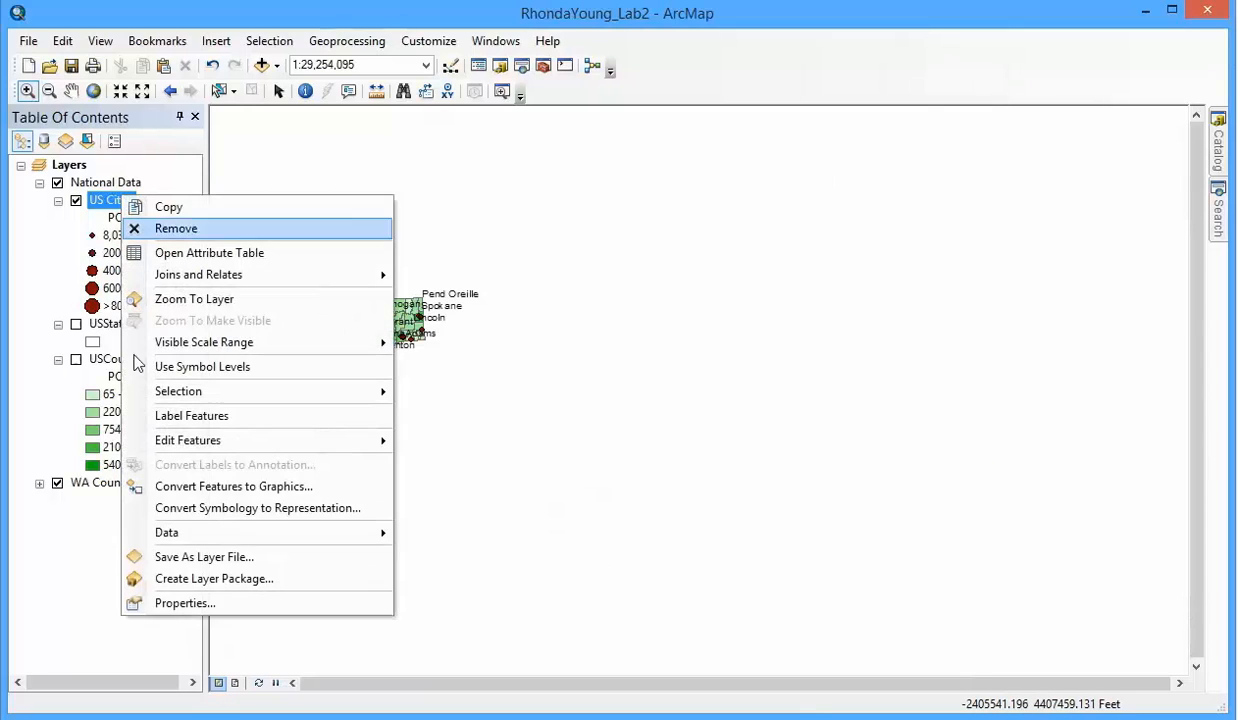
pyautogui.click(182, 603)
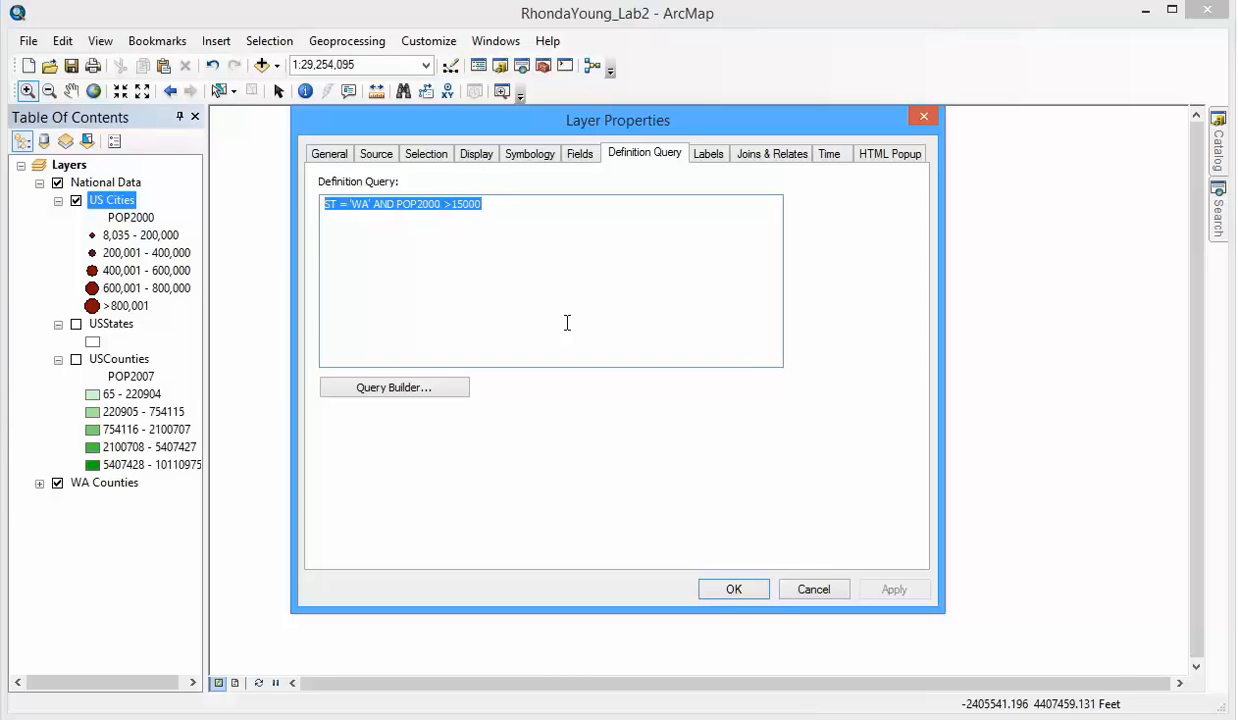
pyautogui.click(738, 590)
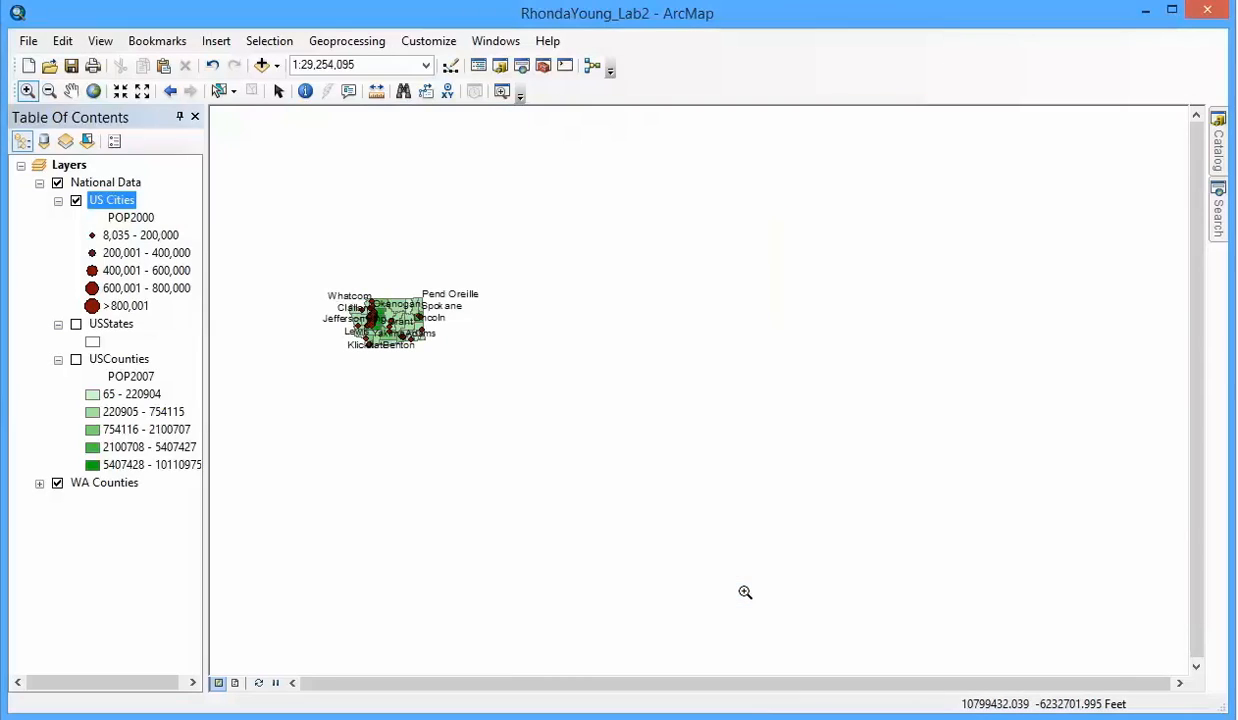
pyautogui.rightClick(113, 210)
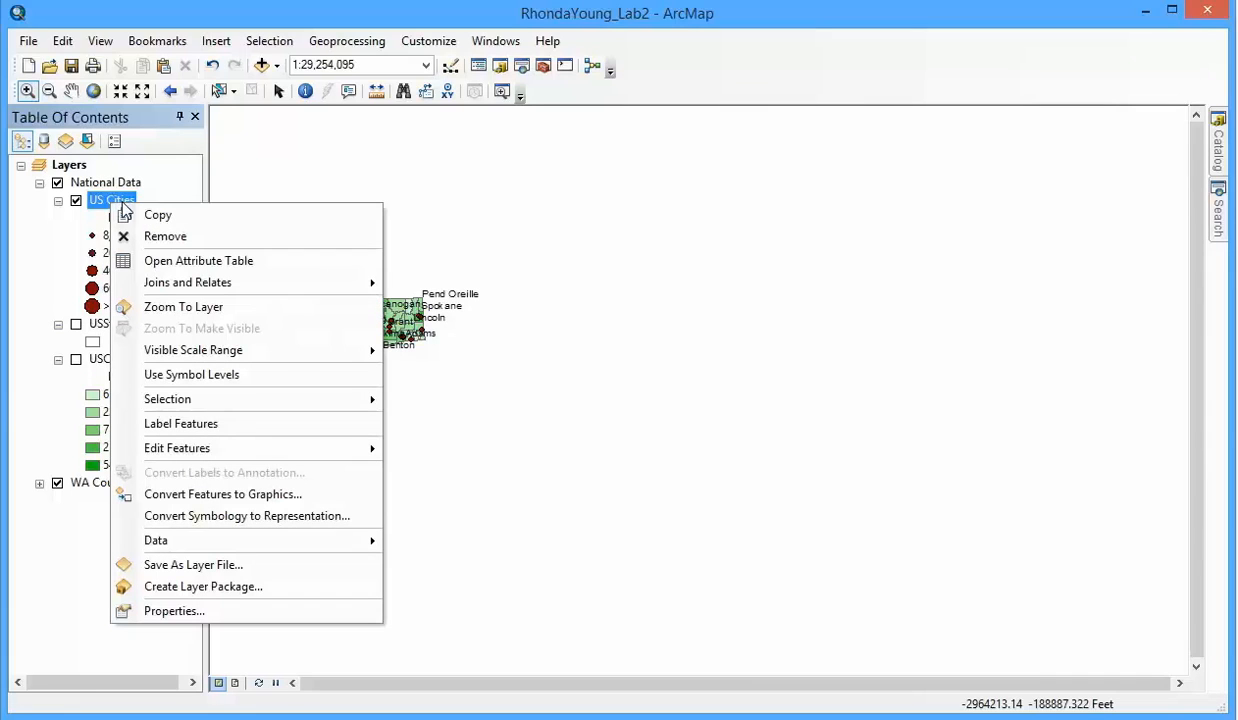
pyautogui.click(100, 200)
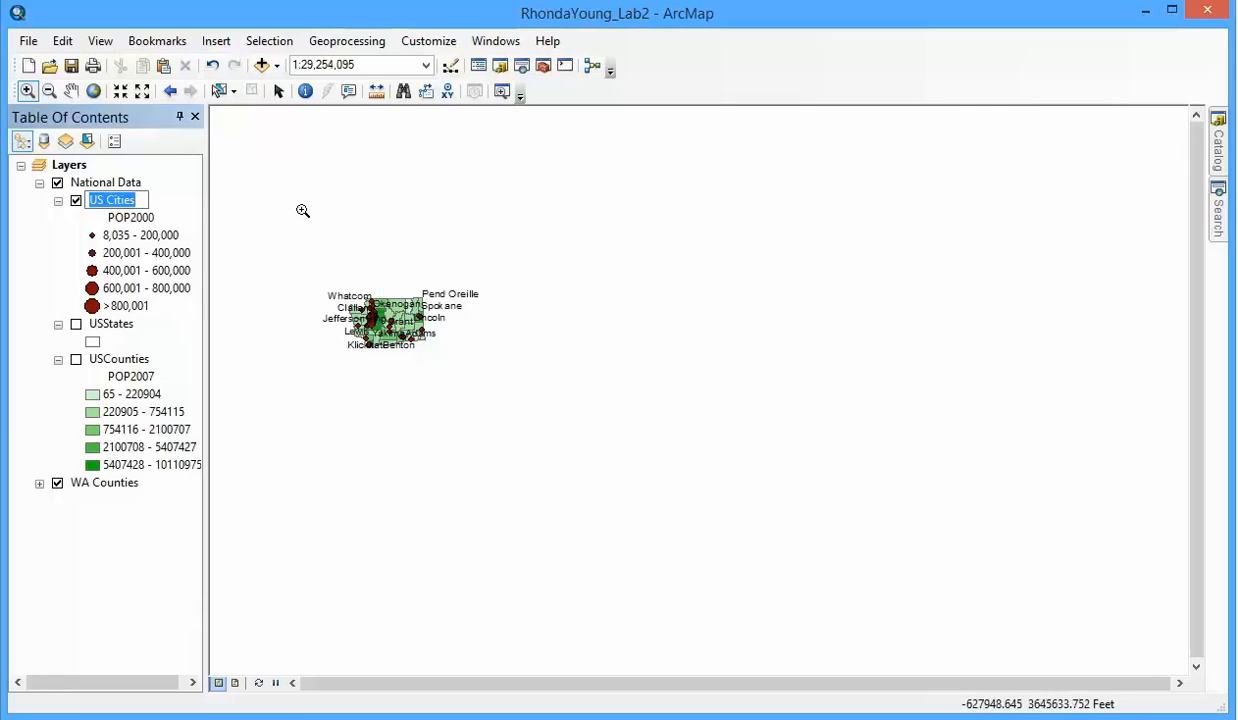
pyautogui.click(159, 204)
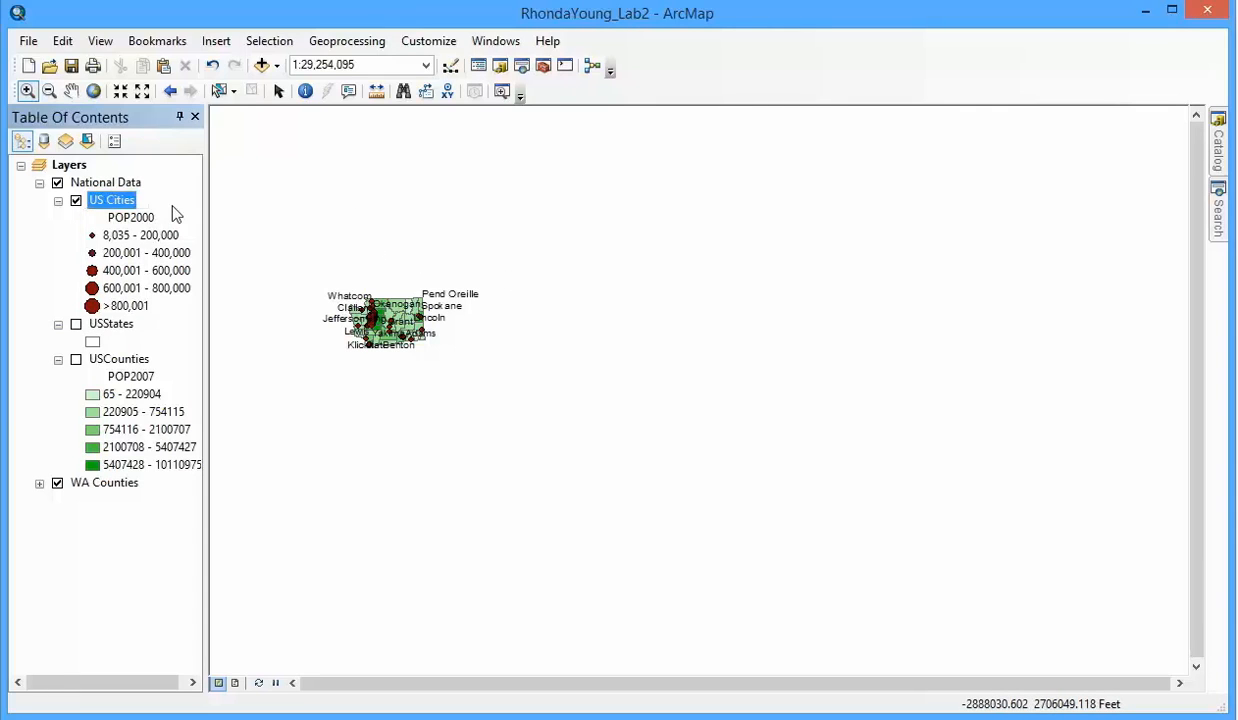
# Rename the US Cities layer to WA Cities
pyautogui.rightClick(117, 206)
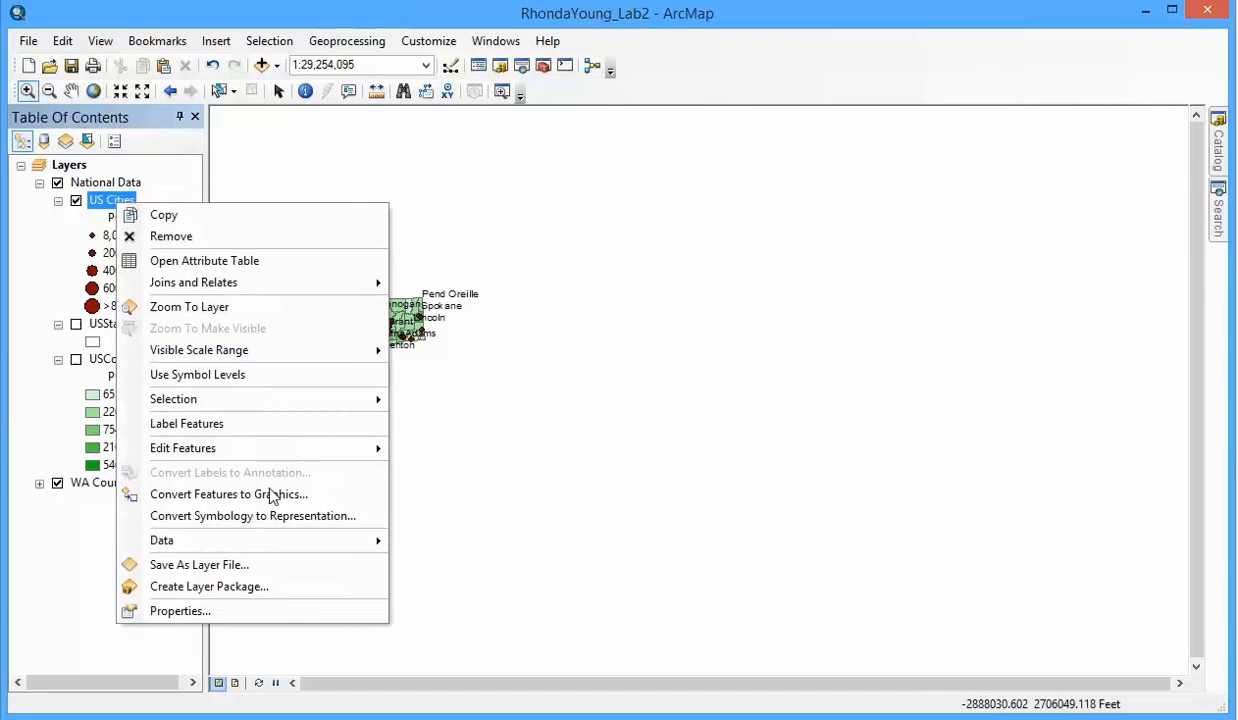
pyautogui.click(210, 611)
pyautogui.click(331, 155)
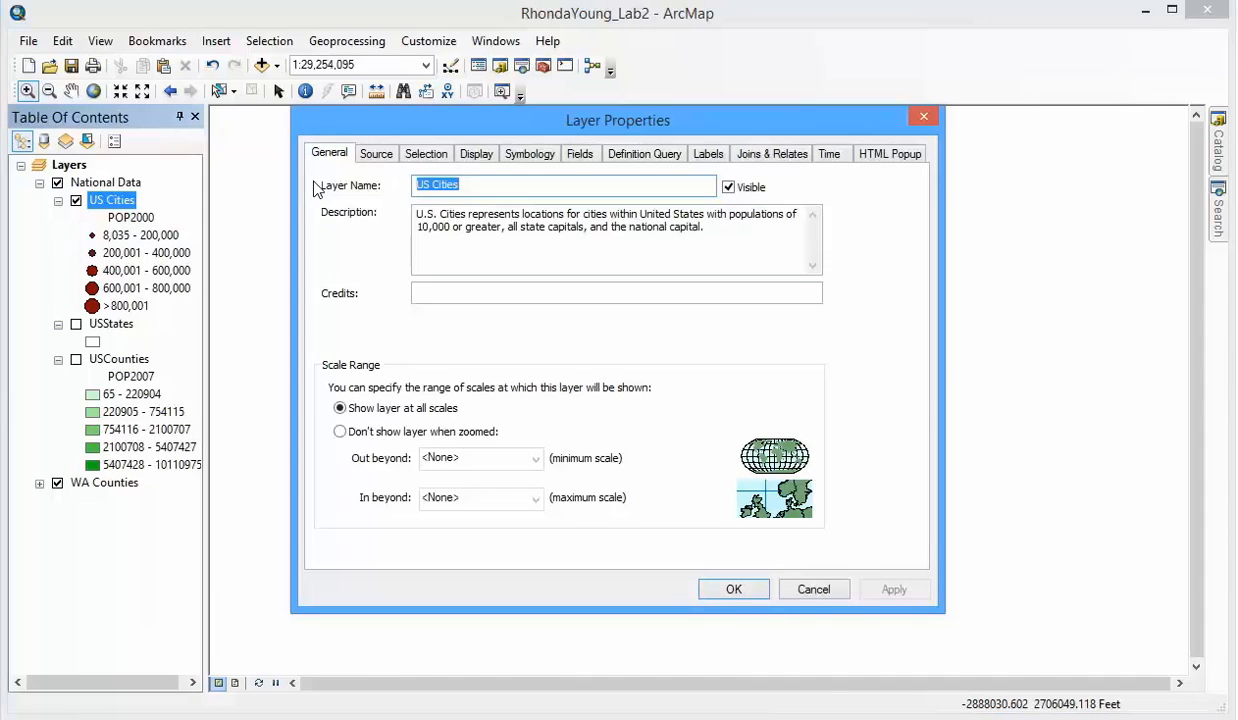
pyautogui.write('WA')
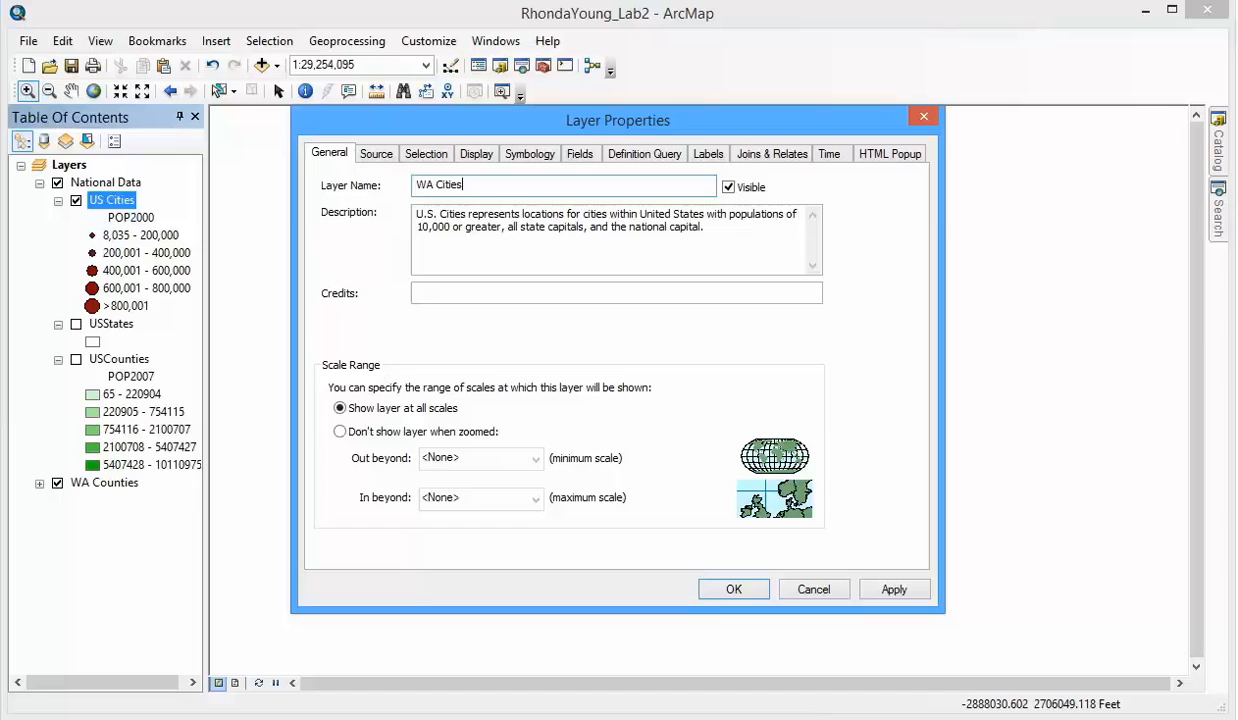
pyautogui.click(754, 593)
# Move WA Cities out of the National Data group to just above WA Counties, hide National Data, and go to the Washington bookmark
pyautogui.moveTo(124, 203); pyautogui.dragTo(54, 477)
pyautogui.click(57, 183)
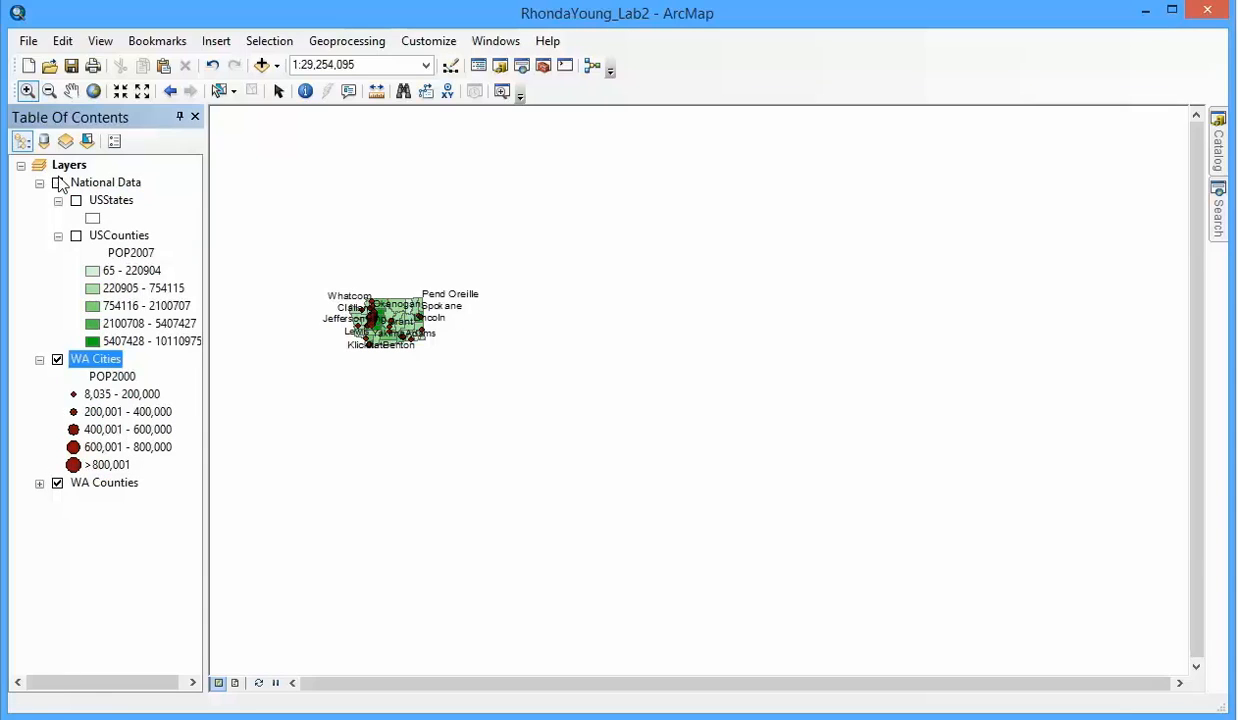
pyautogui.click(155, 40)
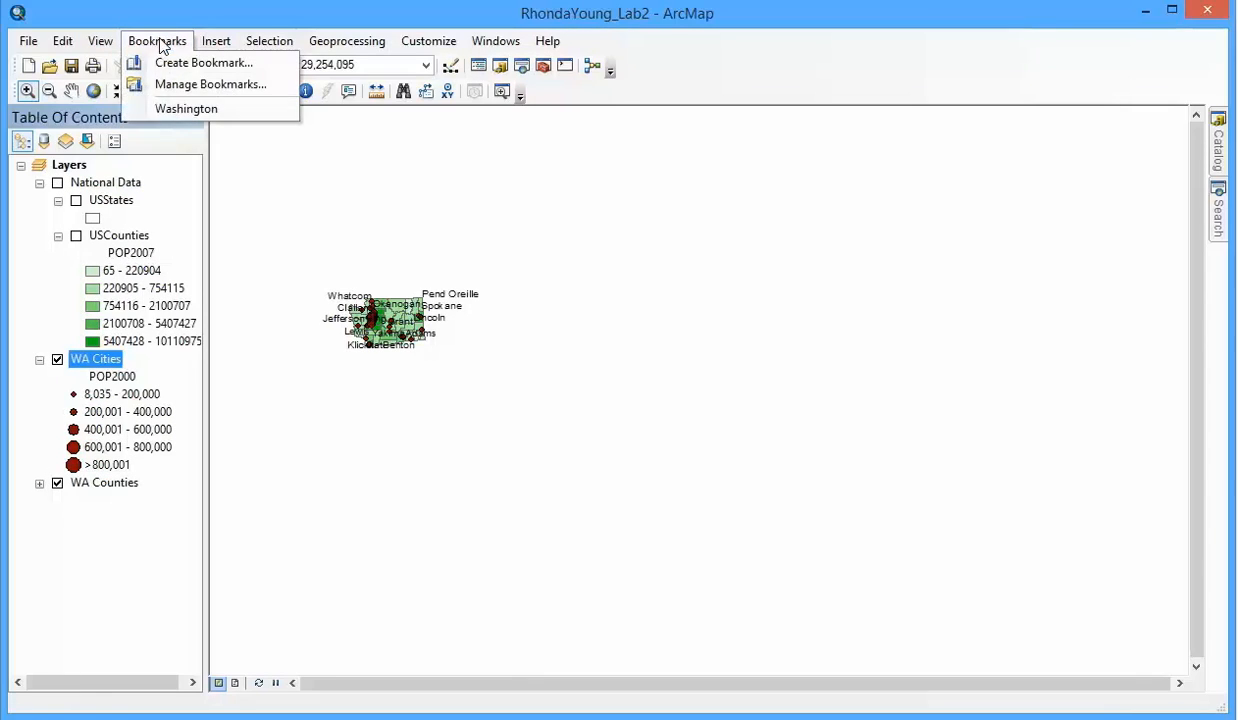
pyautogui.click(188, 109)
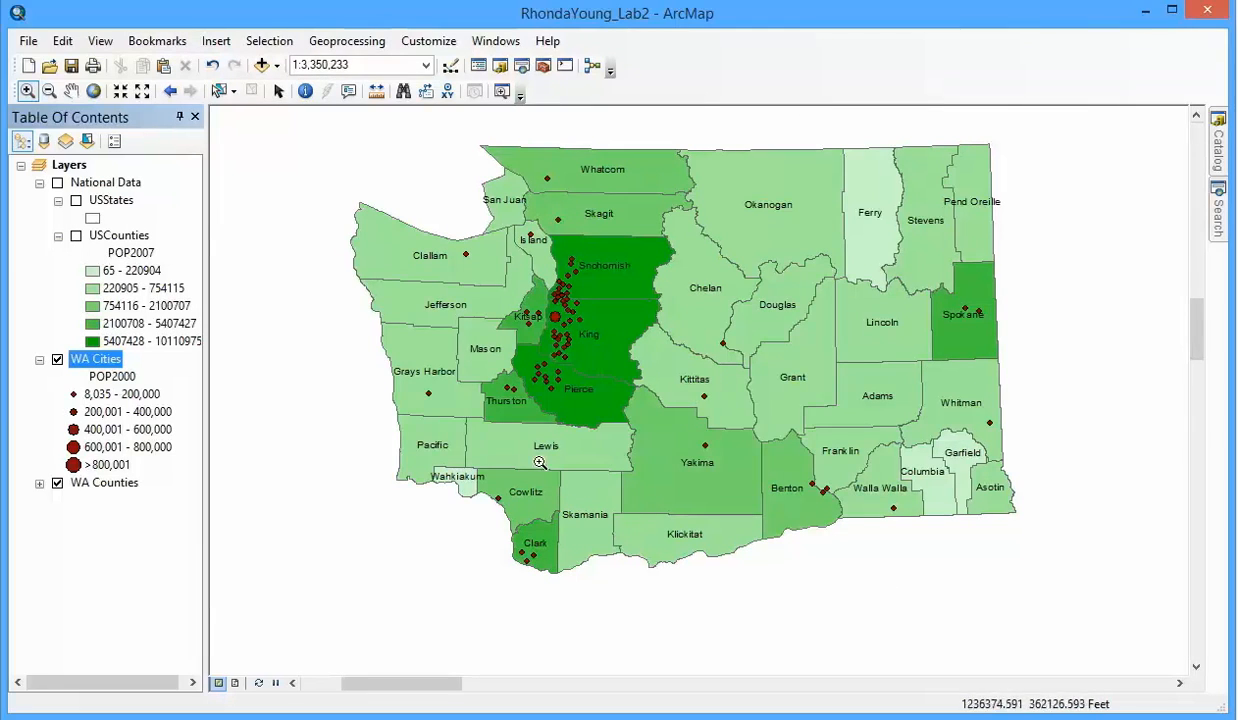
pyautogui.rightClick(111, 368)
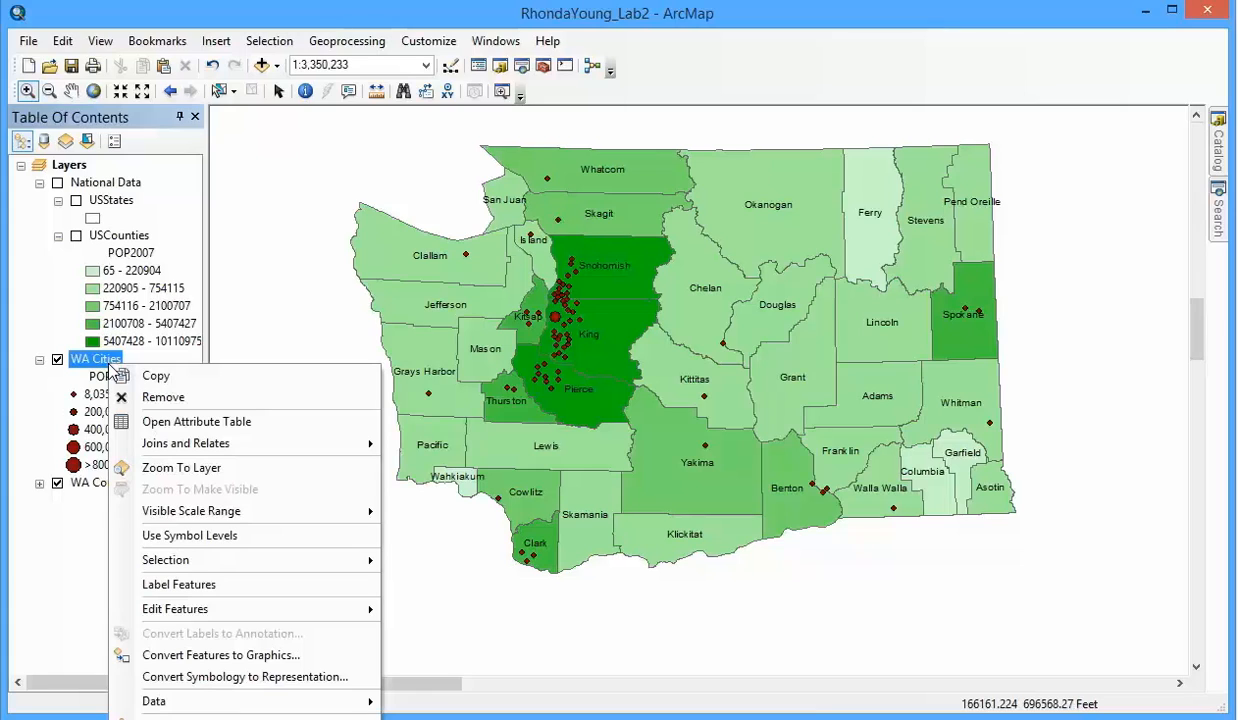
pyautogui.click(68, 320)
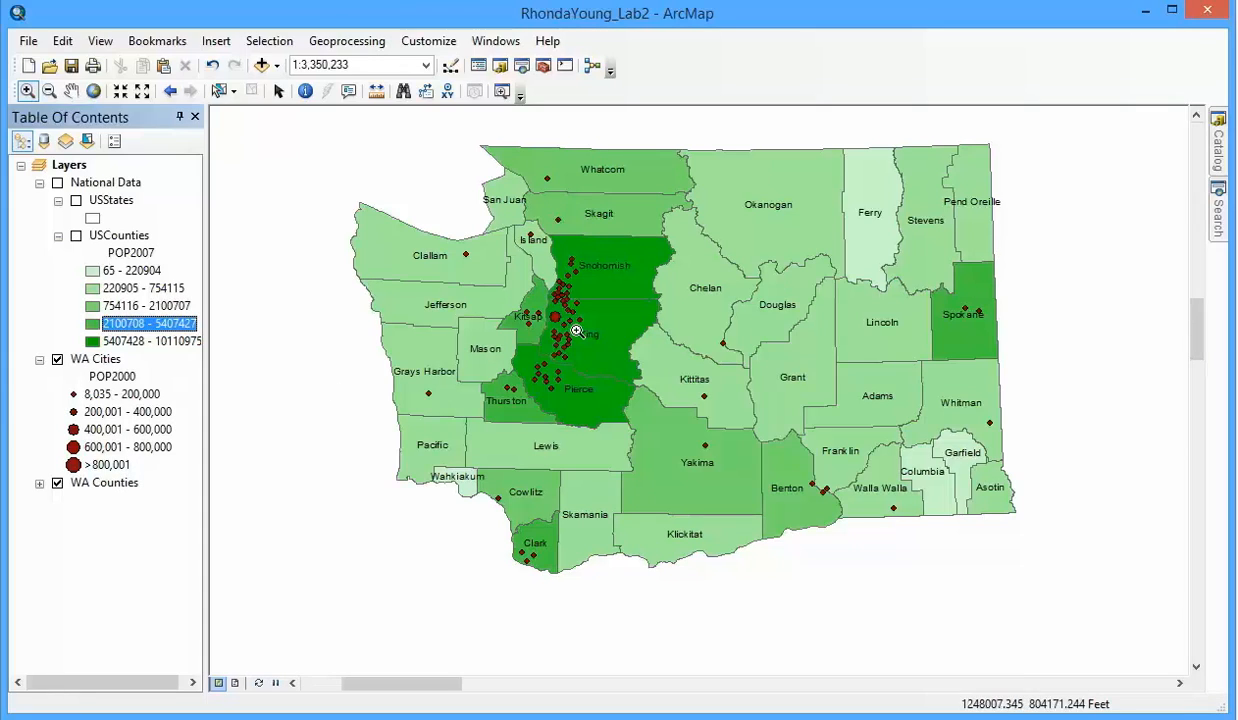
pyautogui.scroll(1, 596, 374)
pyautogui.scroll(-3, 596, 374)
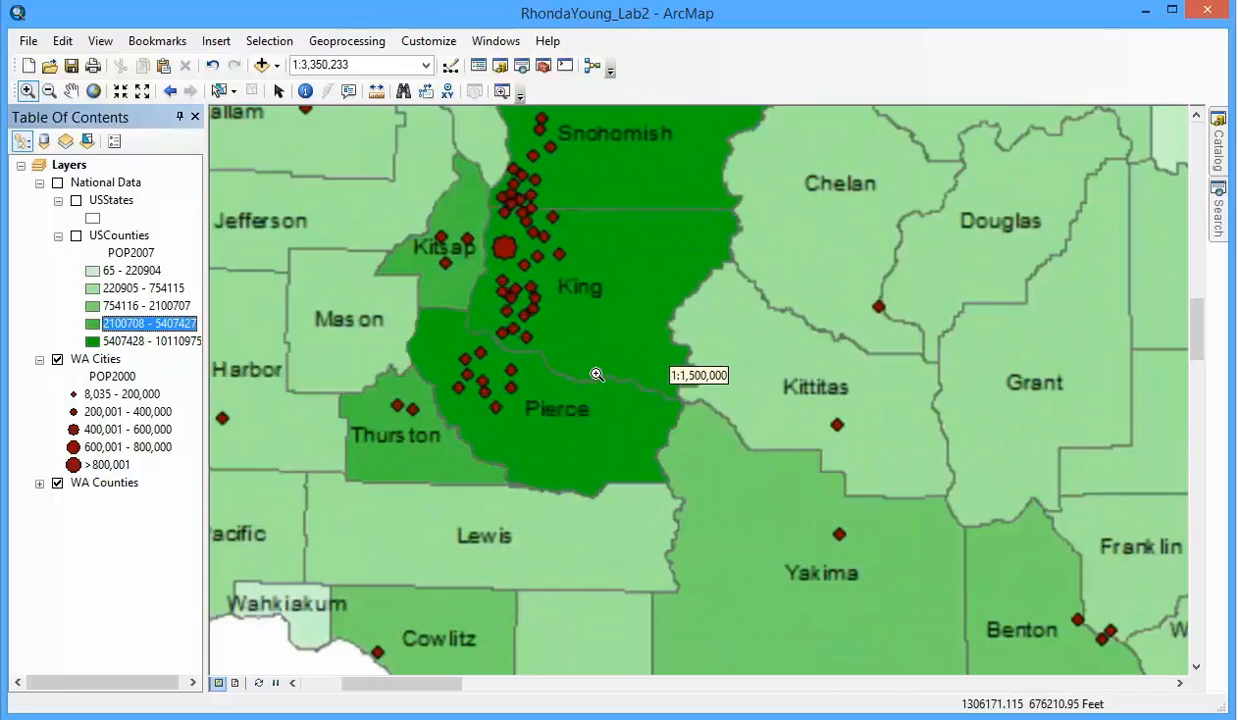
pyautogui.scroll(2, 596, 374)
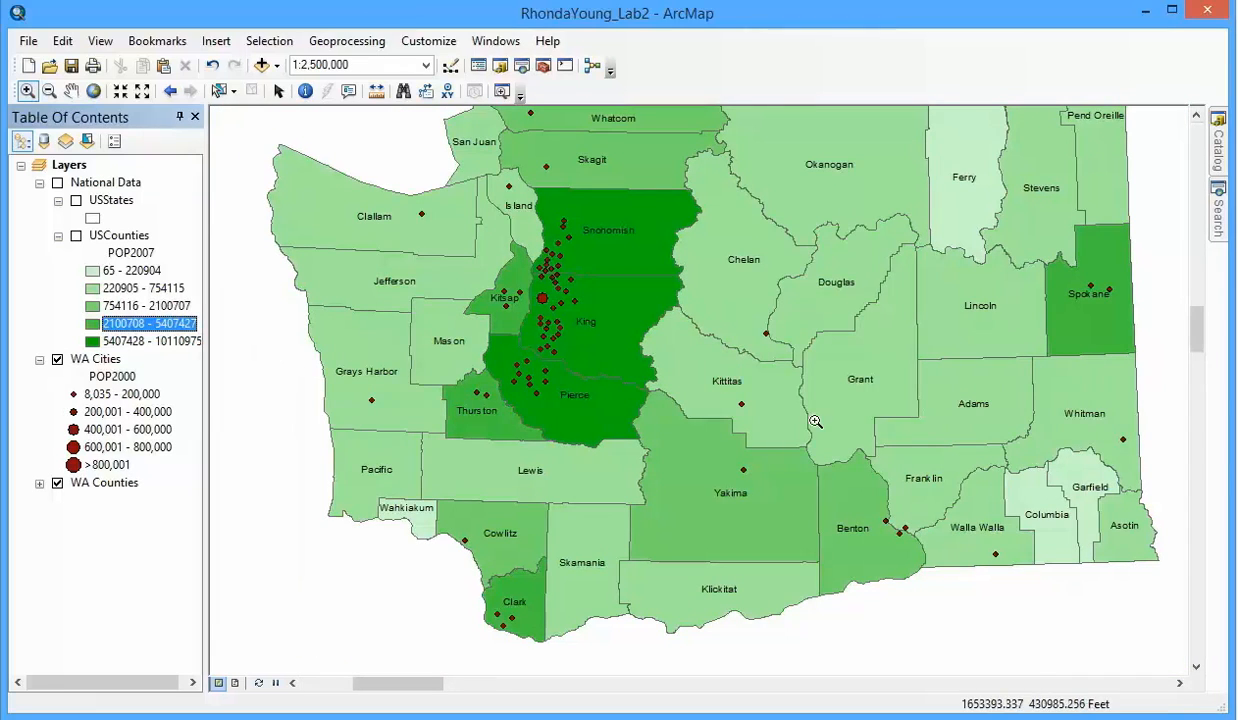
pyautogui.scroll(-1, 670, 370)
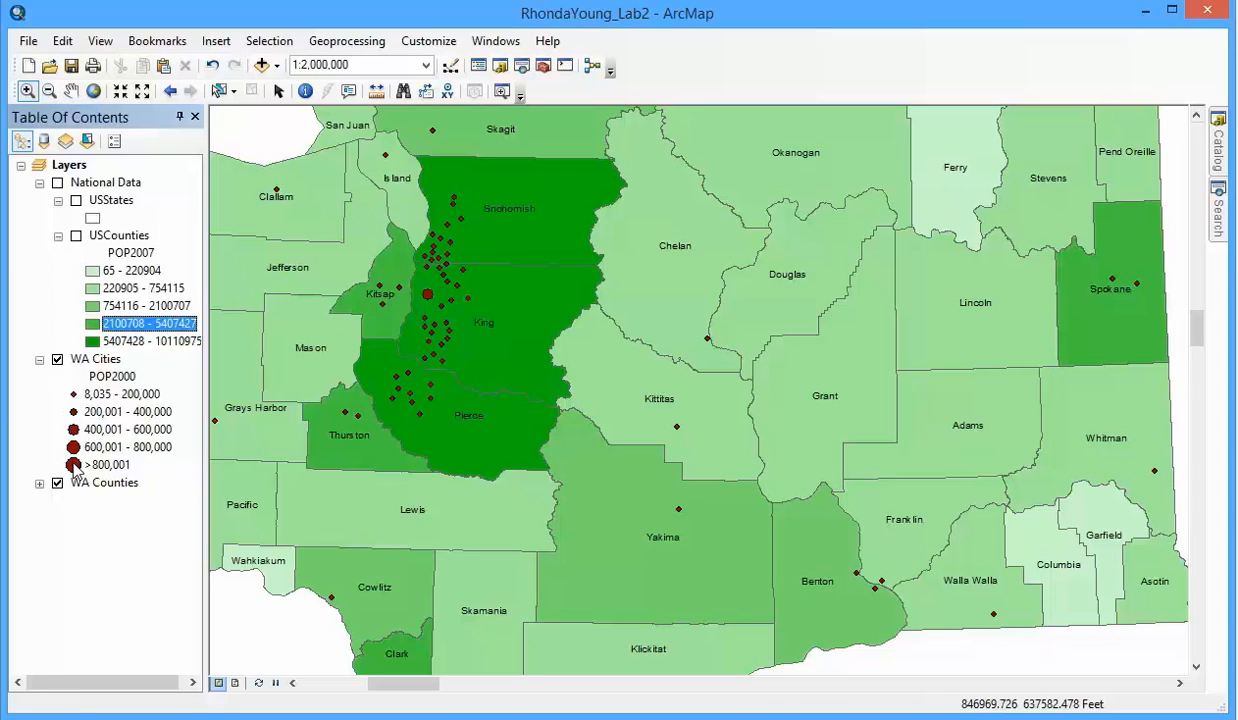
# Lower the first POP2000 class break of the WA Cities graduated symbols to about 50,434 and accept the classification
pyautogui.rightClick(98, 360)
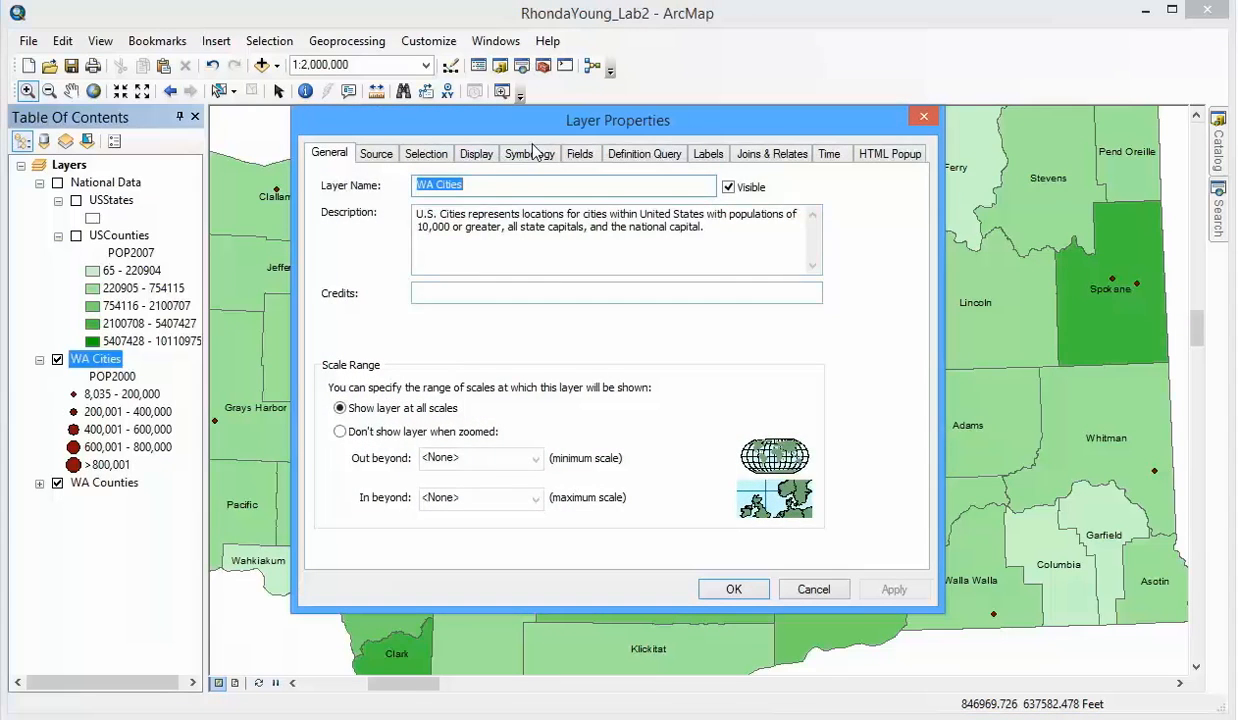
pyautogui.click(518, 152)
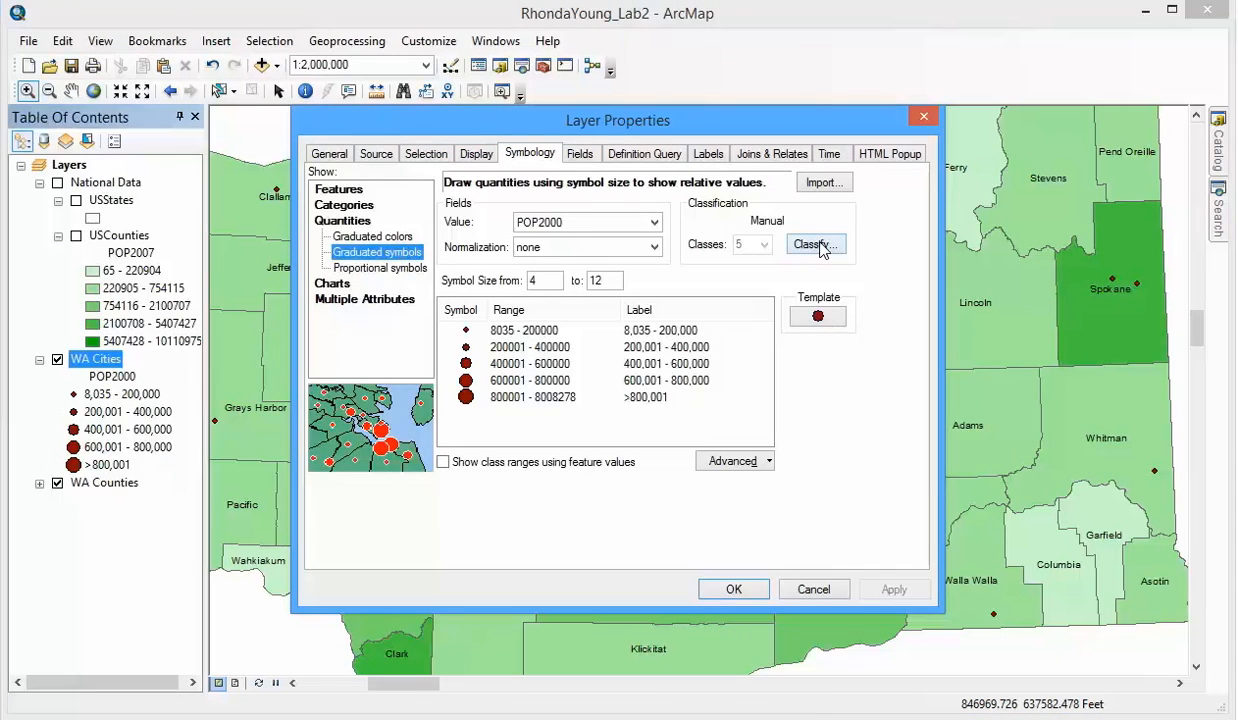
pyautogui.click(819, 246)
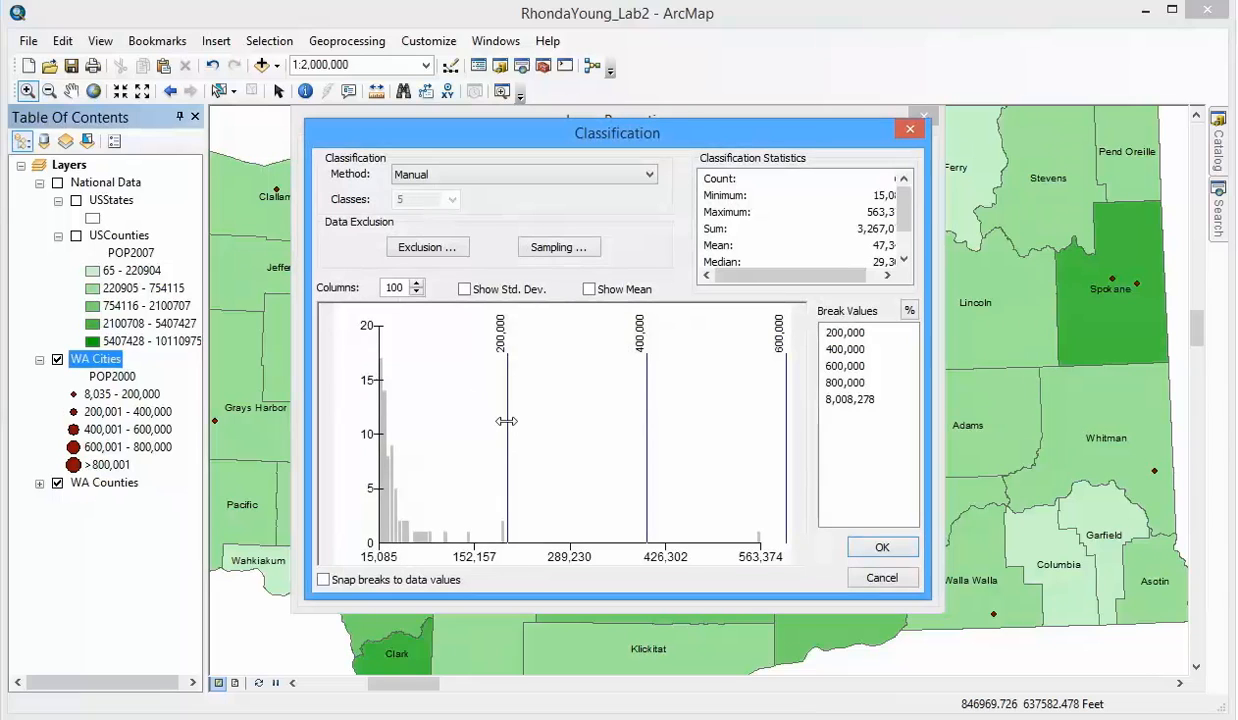
pyautogui.moveTo(500, 422); pyautogui.dragTo(404, 428)
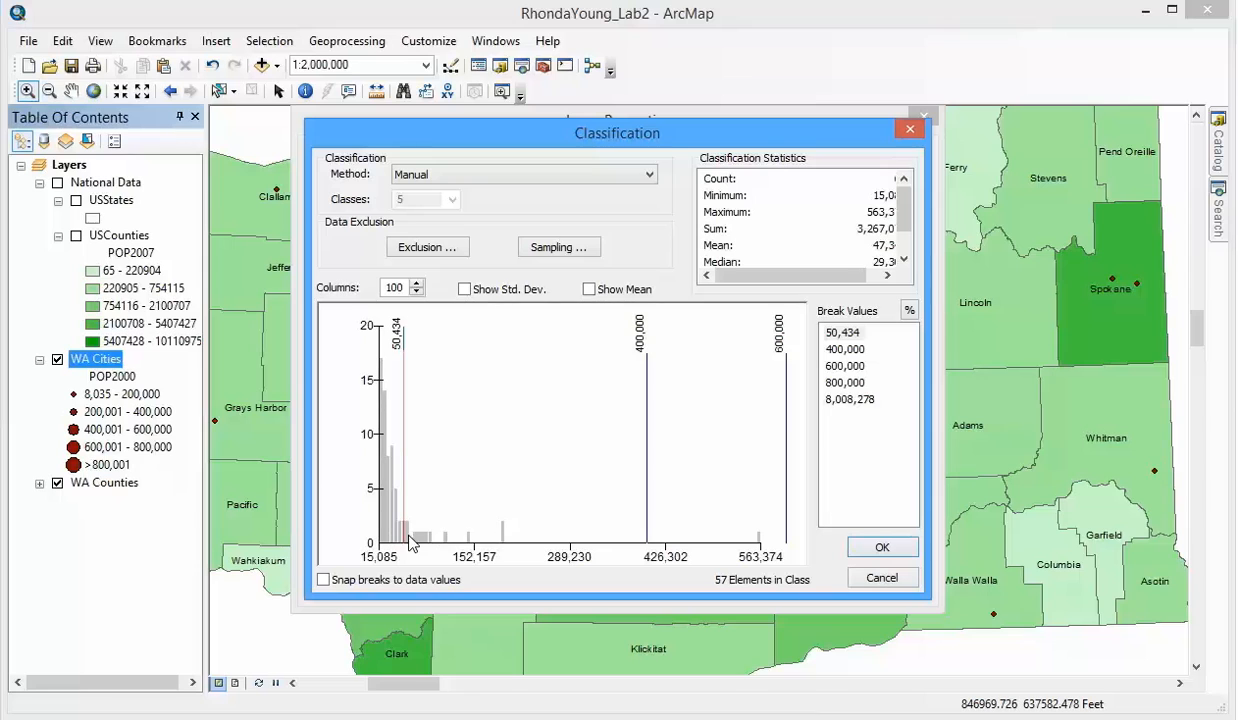
pyautogui.click(883, 549)
# Set the upper limits of the first two WA Cities population classes to 50000 and 100000
pyautogui.click(532, 333)
pyautogui.click(534, 334)
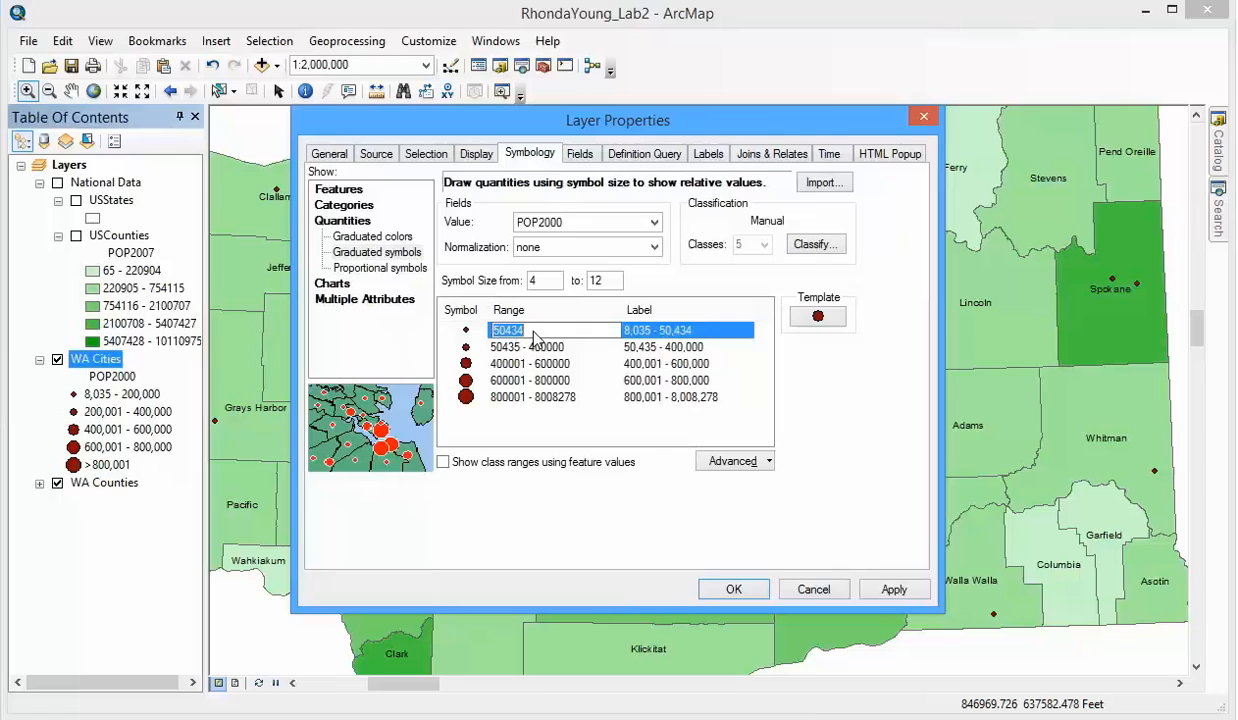
pyautogui.write('50000')
pyautogui.press('Return')
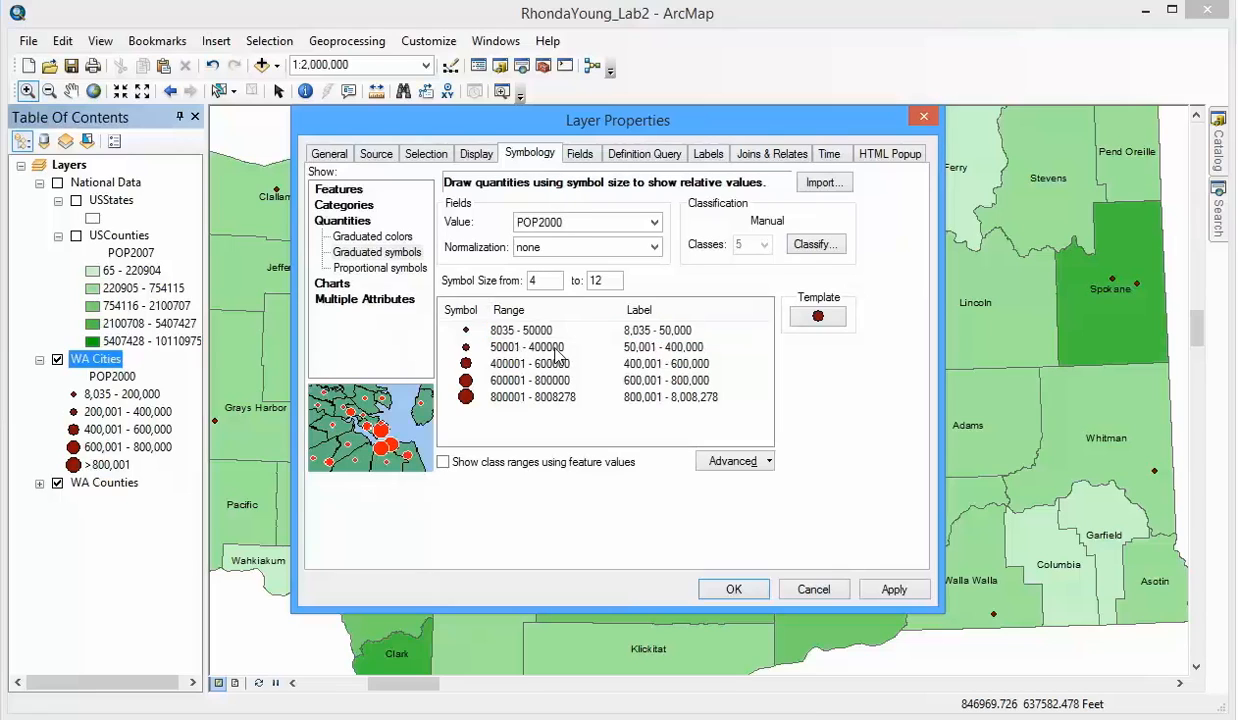
pyautogui.click(555, 349)
pyautogui.write('1')
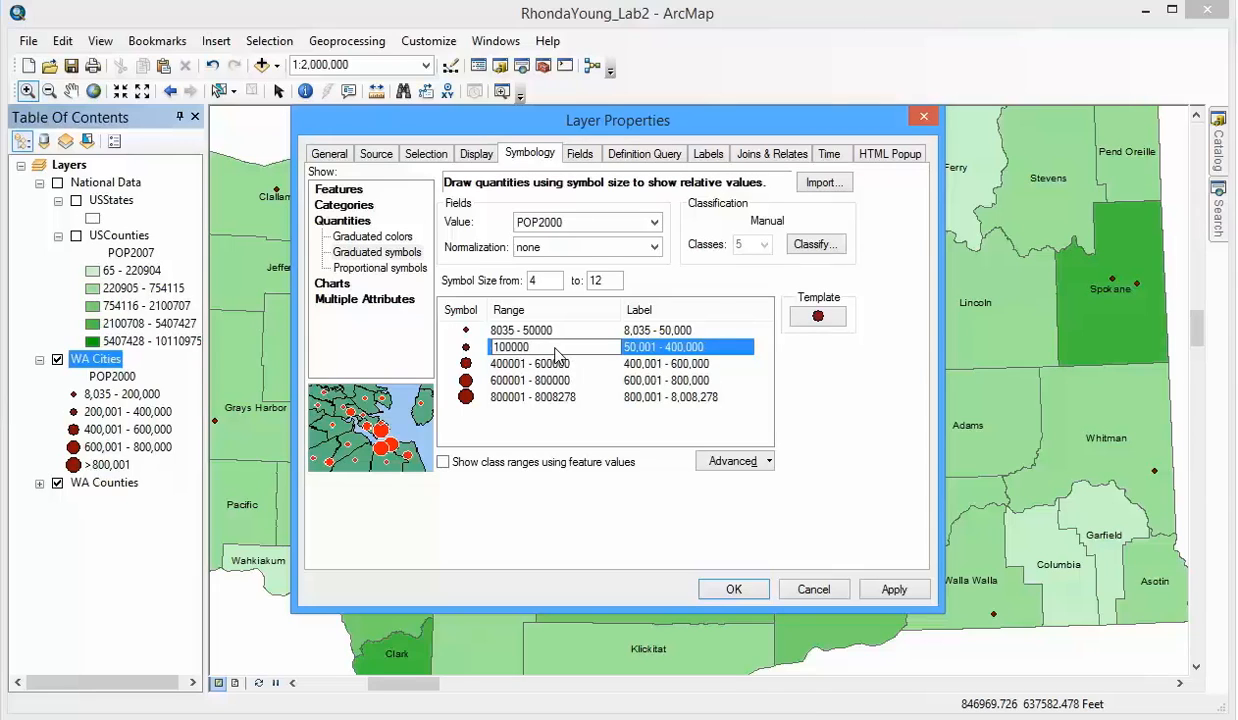
# Set the upper limits of the second, third and fourth WA Cities population classes to 100000, 200000 and 40000
pyautogui.write('00000')
pyautogui.press('Return')
pyautogui.click(548, 366)
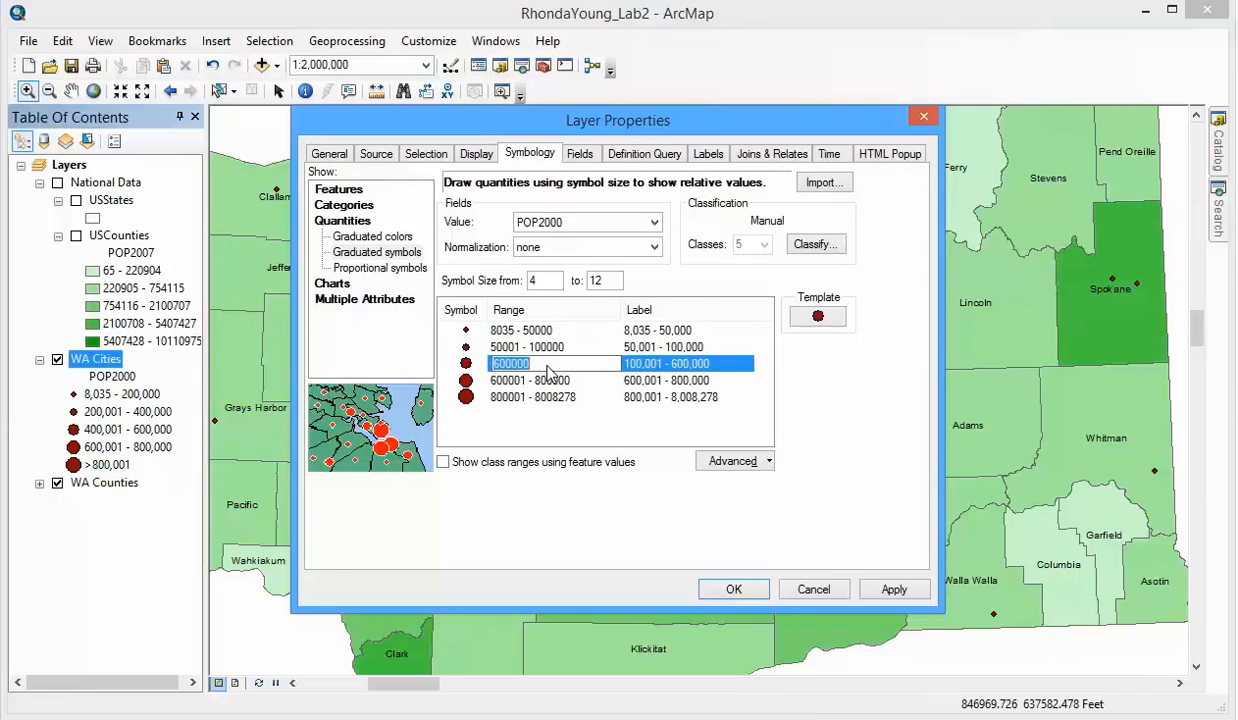
pyautogui.write('20')
pyautogui.press('Return')
pyautogui.click(546, 385)
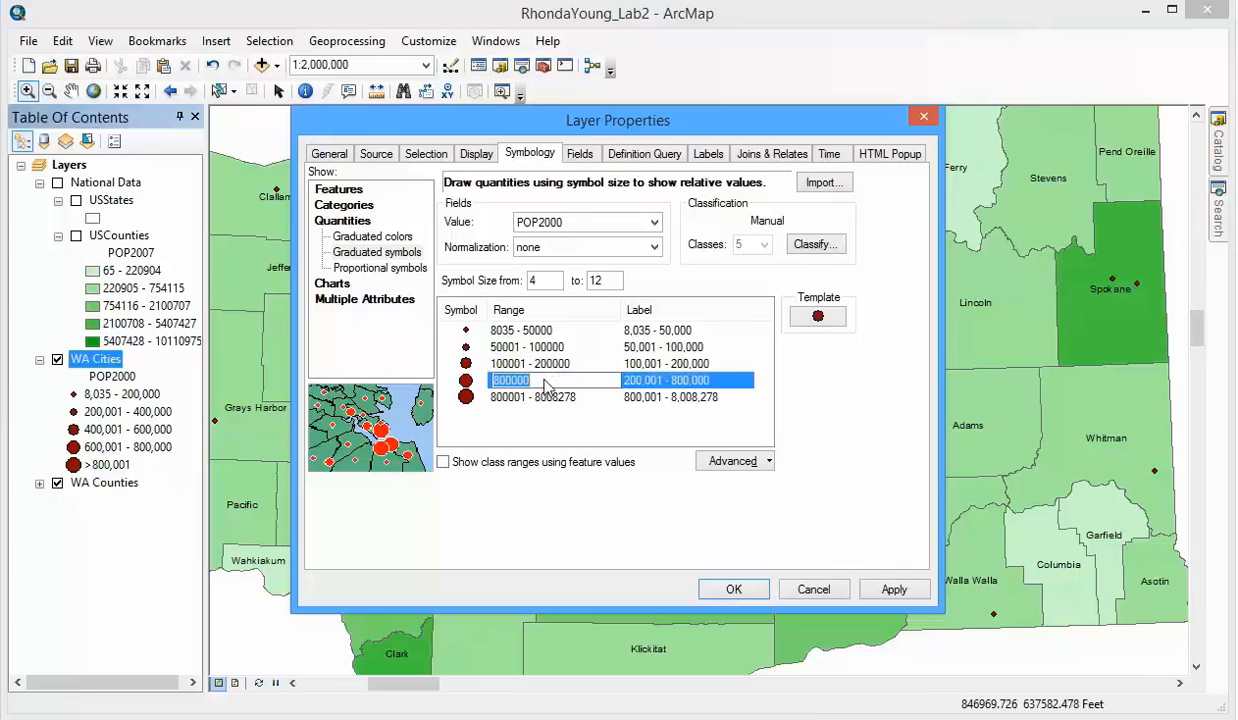
pyautogui.write('400')
pyautogui.press('Return')
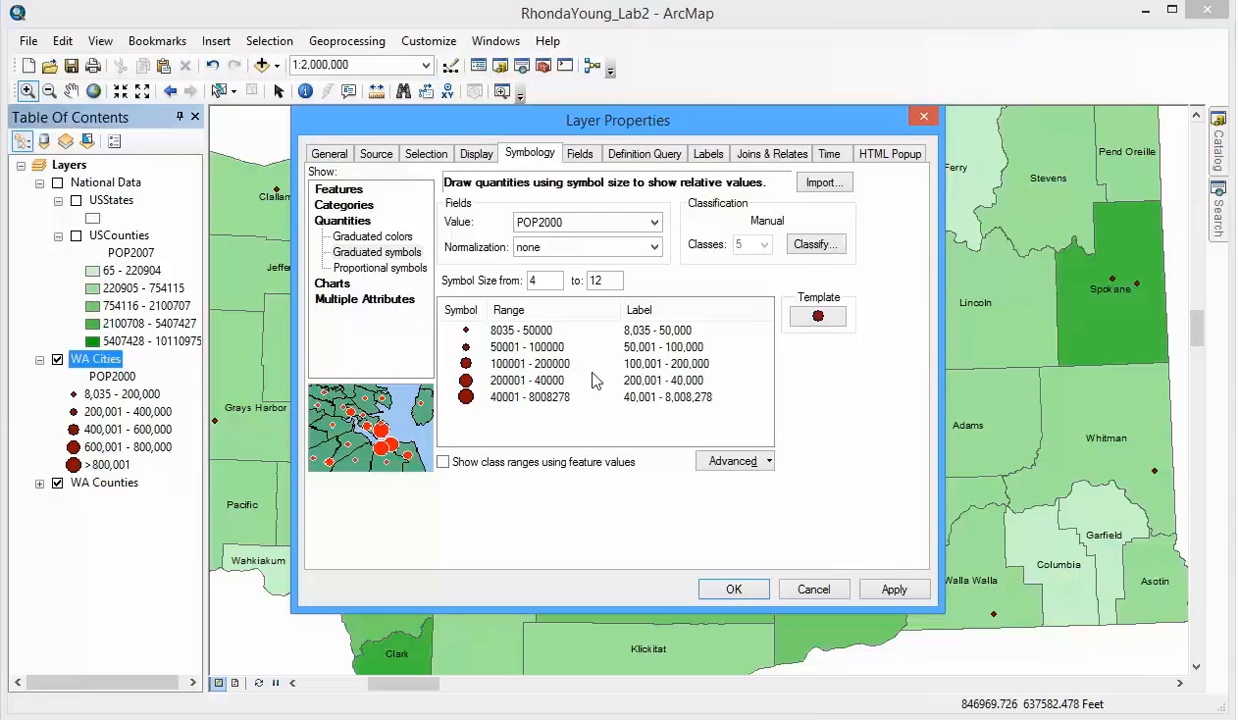
# Change the label of the lowest population class to "<50,000"
pyautogui.click(661, 333)
pyautogui.moveTo(663, 332); pyautogui.dragTo(549, 327)
pyautogui.write('<')
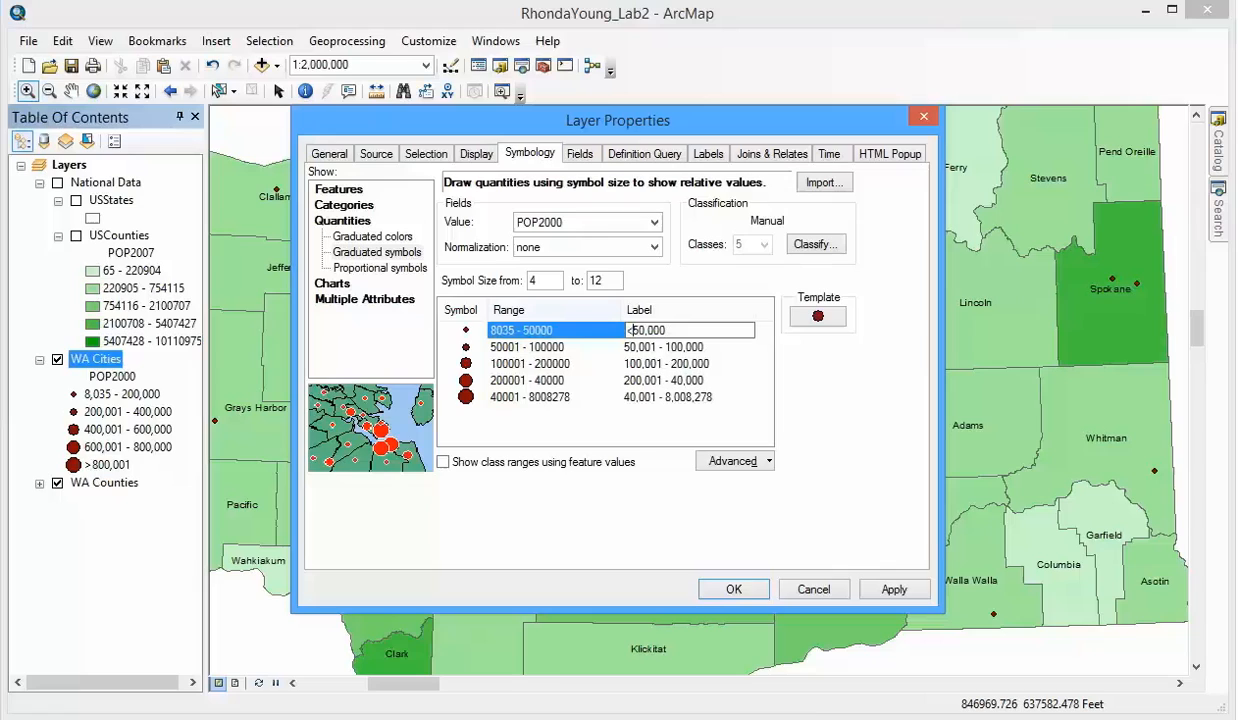
pyautogui.click(640, 397)
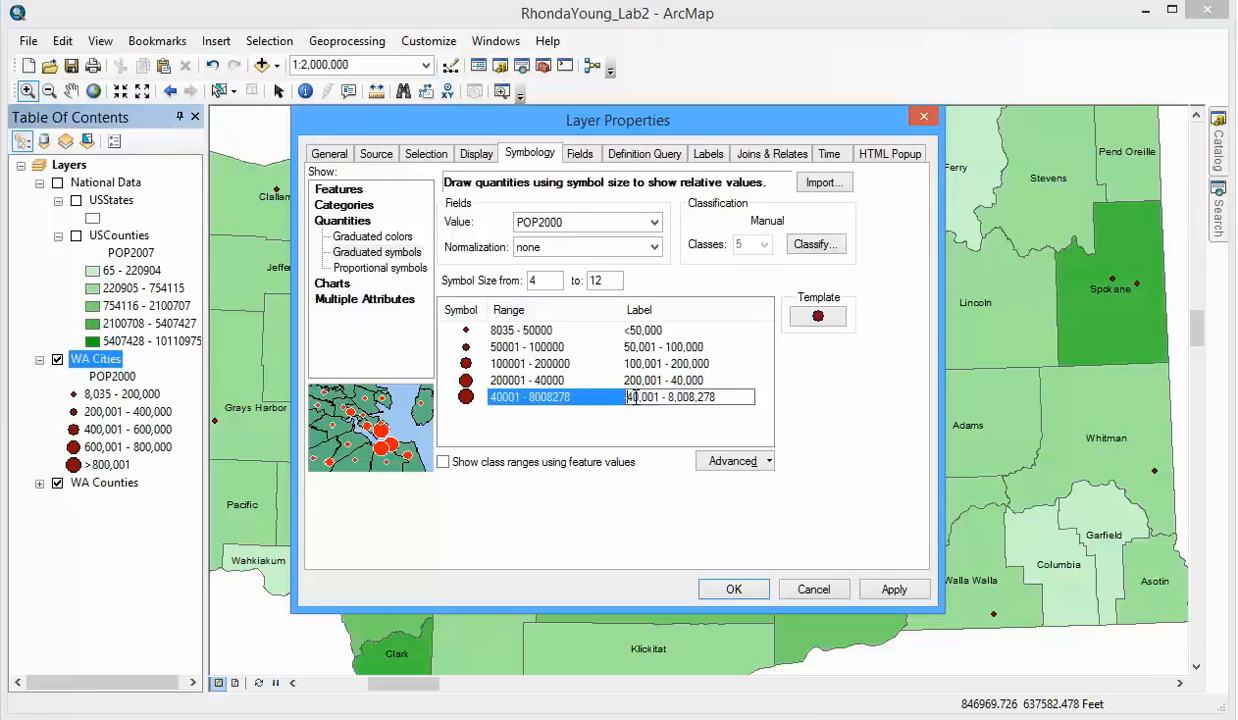
# Set the upper limit of the fourth population class to 400000
pyautogui.click(570, 380)
pyautogui.write('400000')
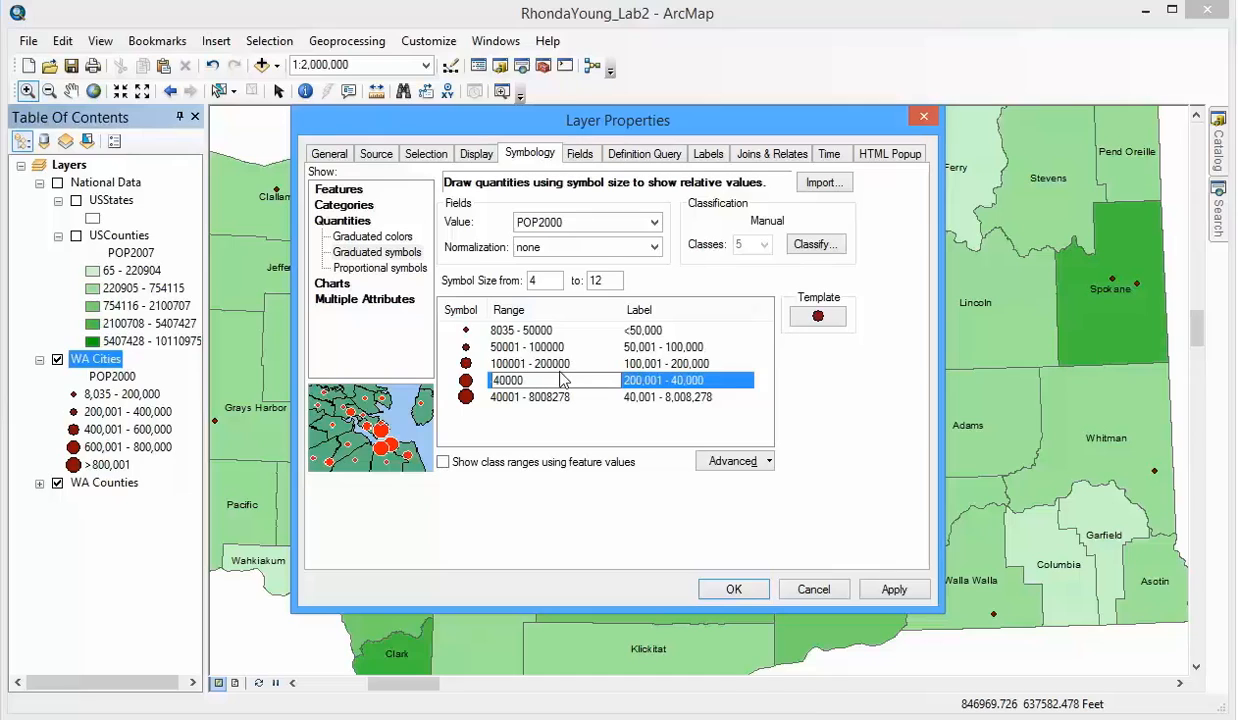
pyautogui.press('Return')
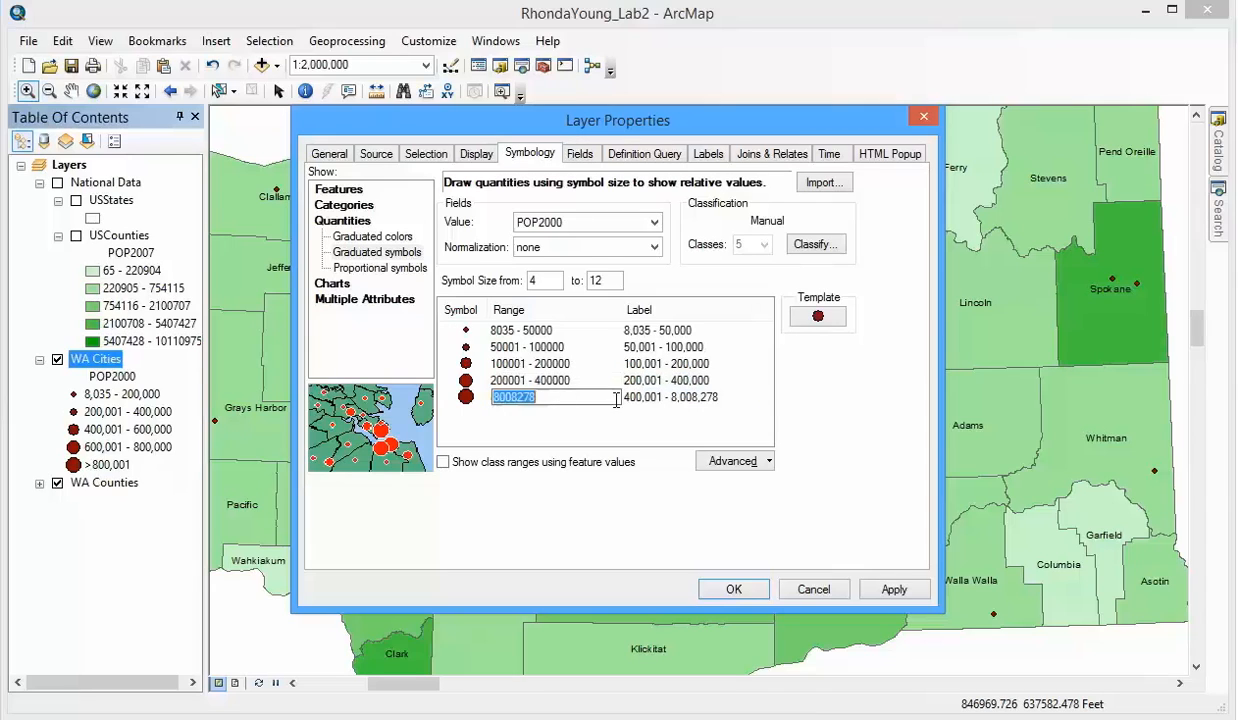
# Label the lowest class "<50,000" and the highest class ">400,001", then apply the WA Cities symbology
pyautogui.click(626, 396)
pyautogui.click(645, 330)
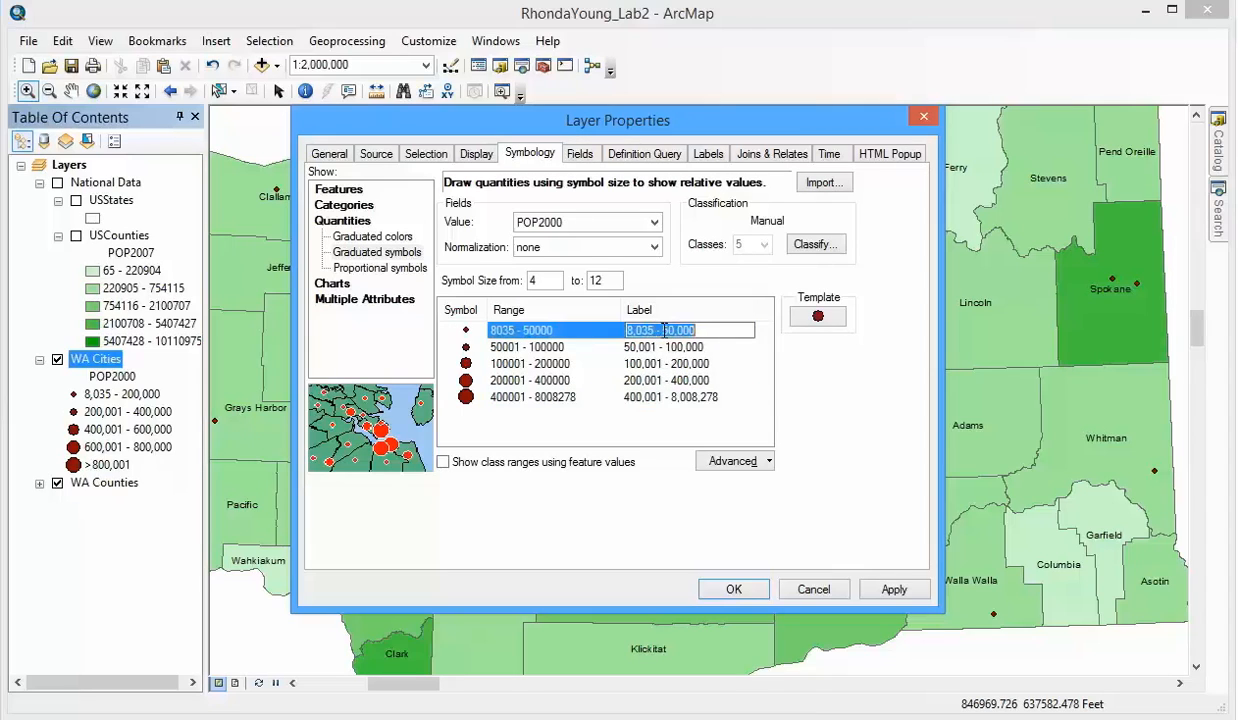
pyautogui.write('<')
pyautogui.click(627, 397)
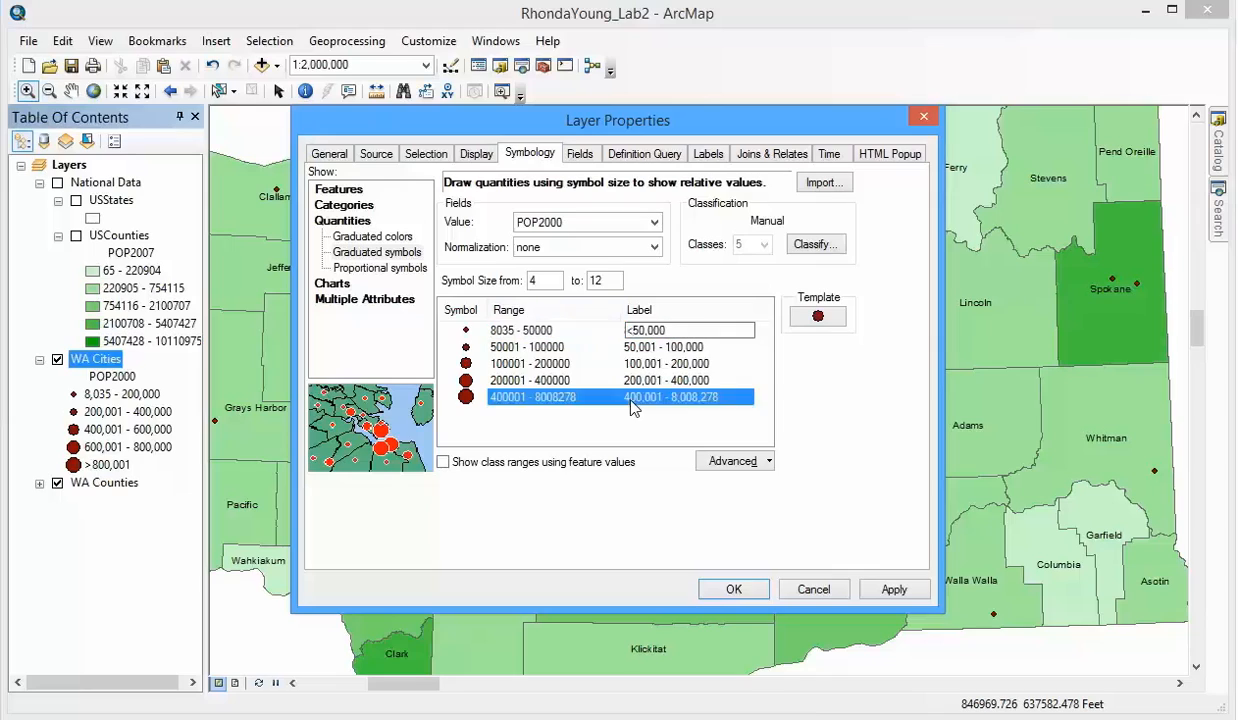
pyautogui.click(628, 397)
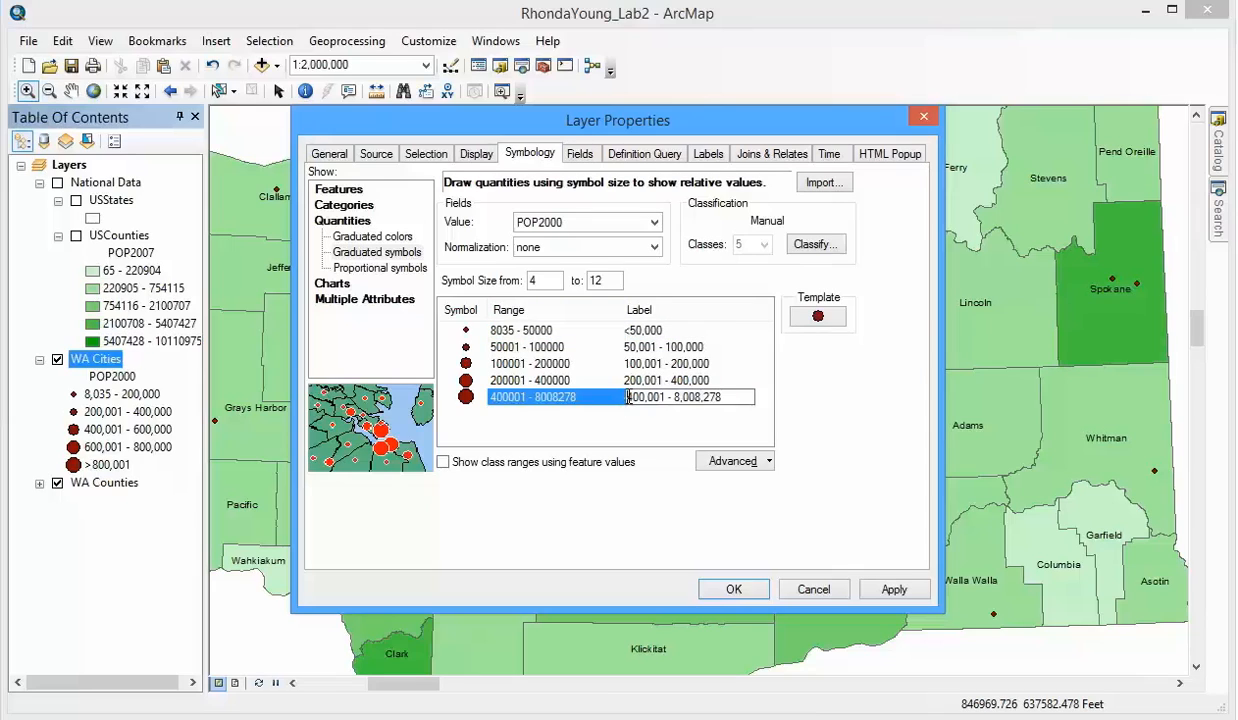
pyautogui.write('>')
pyautogui.moveTo(670, 397); pyautogui.dragTo(735, 397)
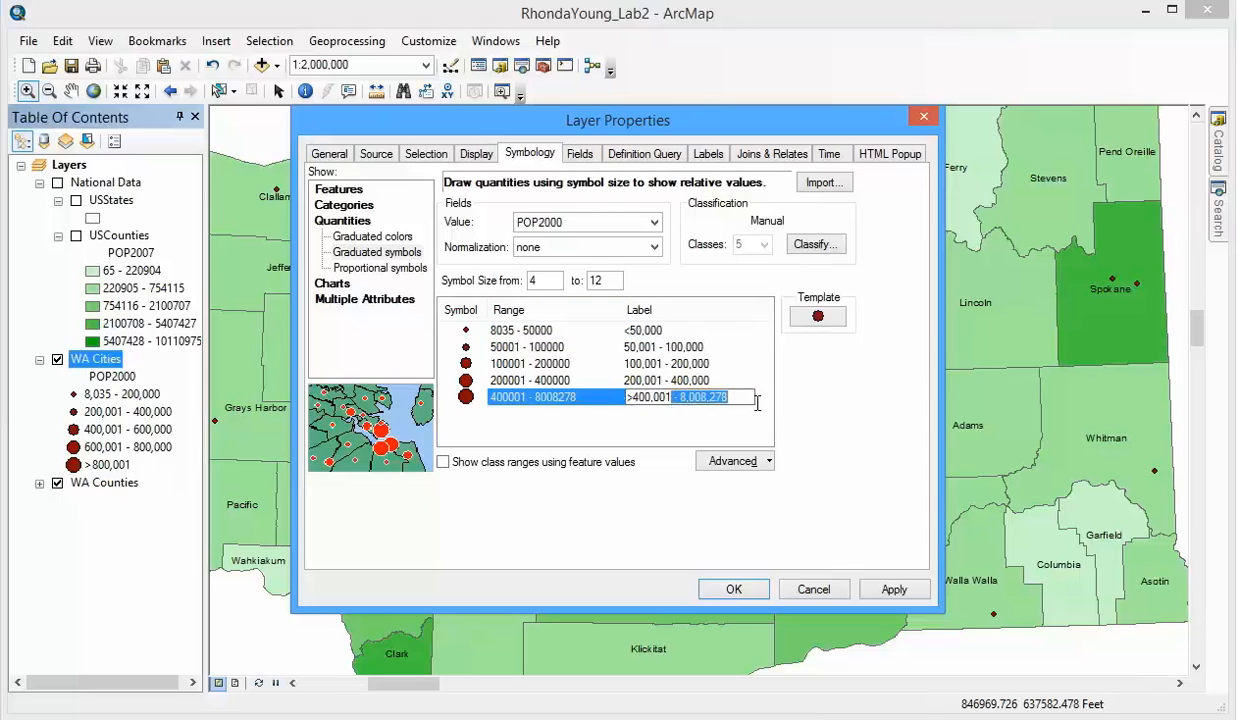
pyautogui.press('BackSpace')
pyautogui.click(890, 590)
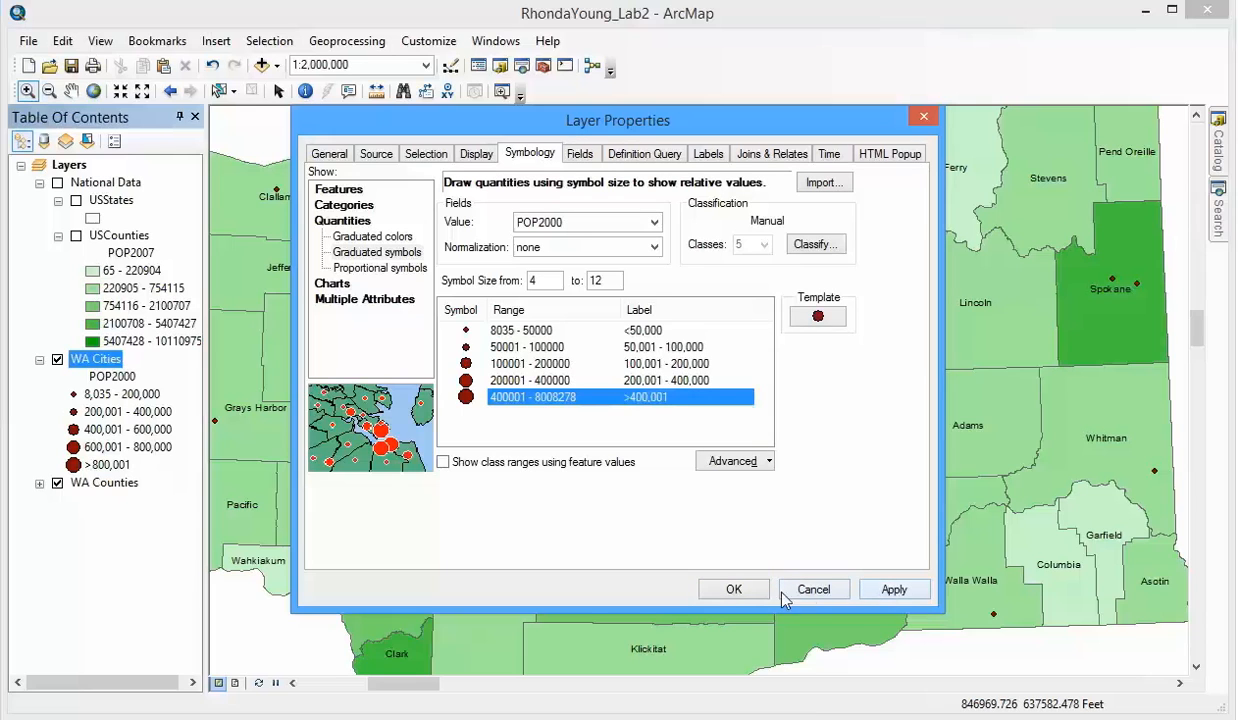
pyautogui.click(738, 589)
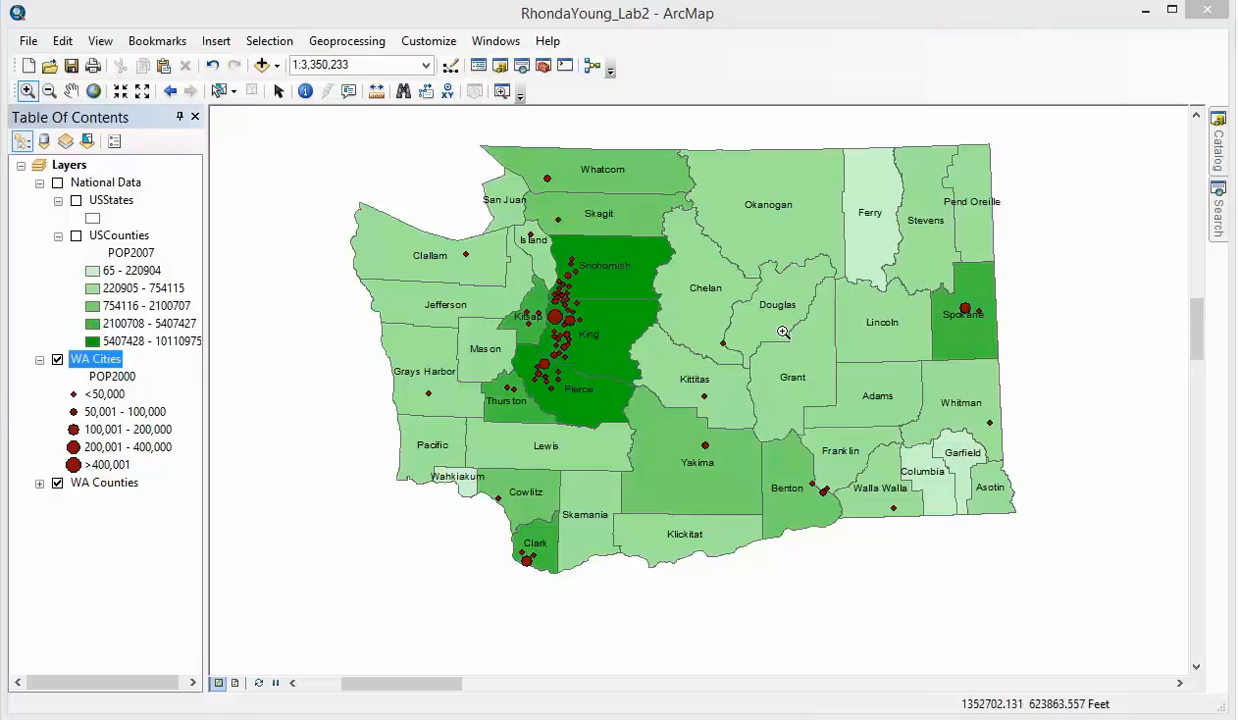
# Add the USCities feature class from the catalog to the map and dismiss the coordinate system warning
pyautogui.click(1219, 150)
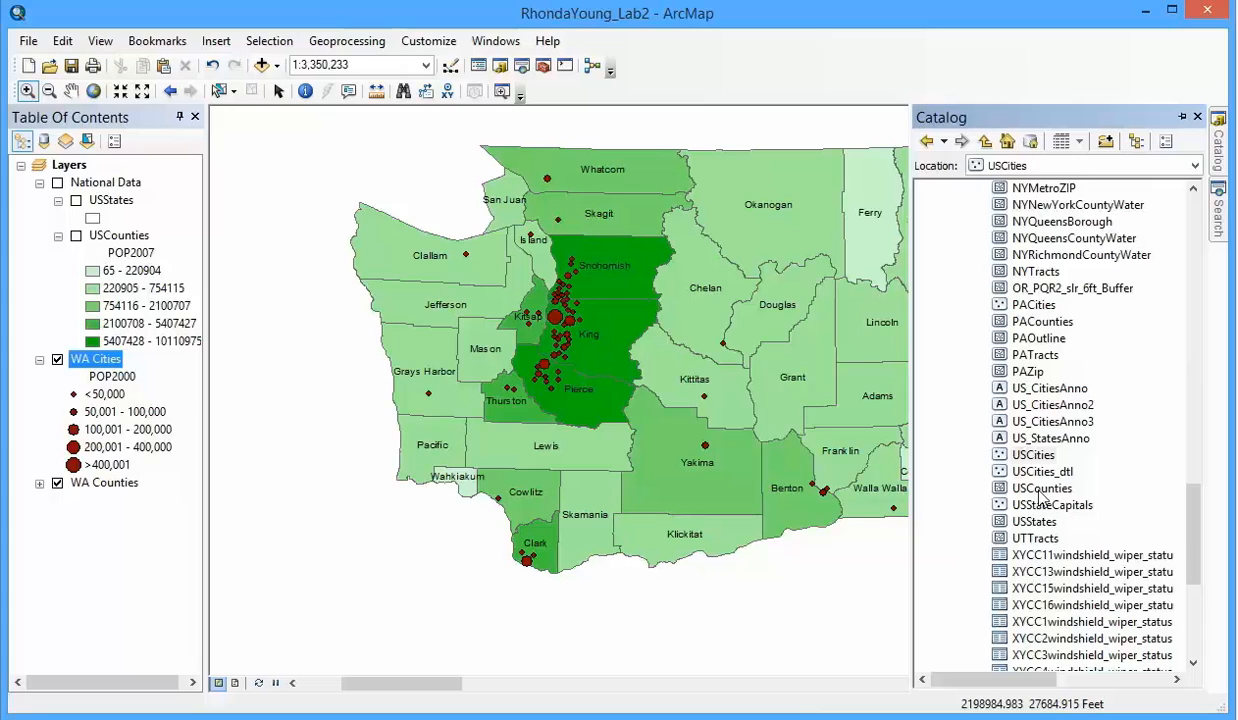
pyautogui.moveTo(1008, 455); pyautogui.dragTo(300, 411)
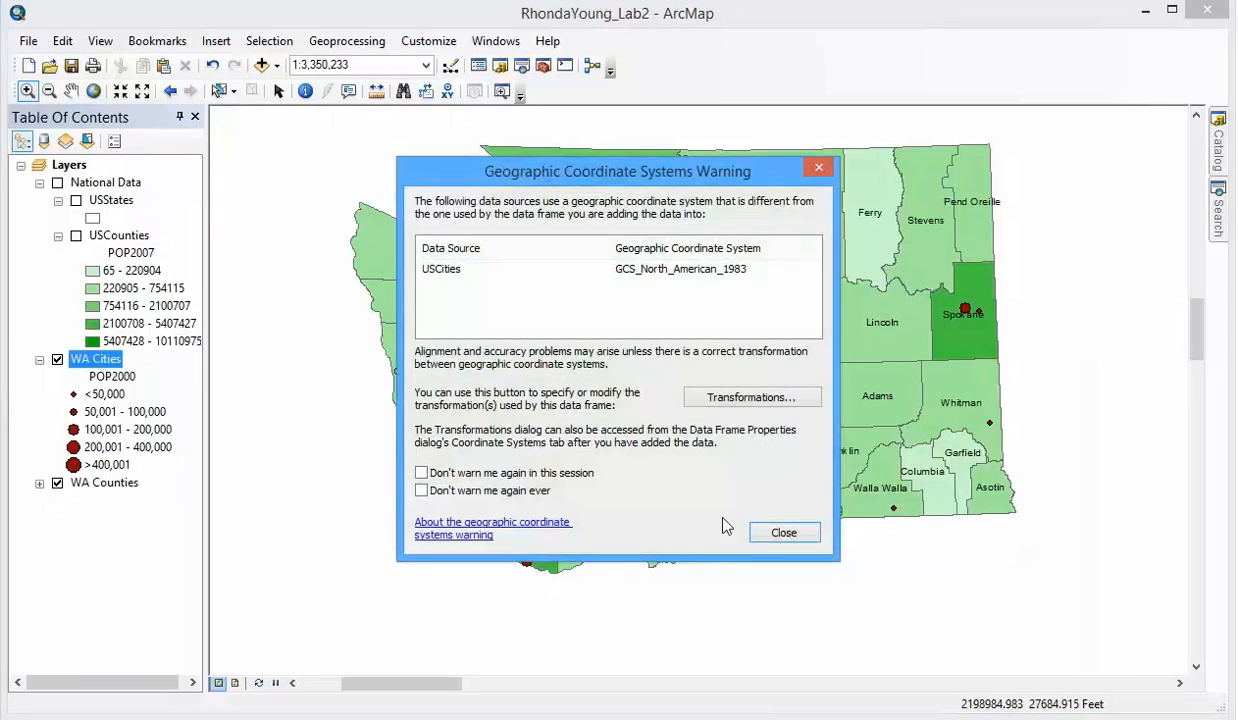
pyautogui.click(780, 532)
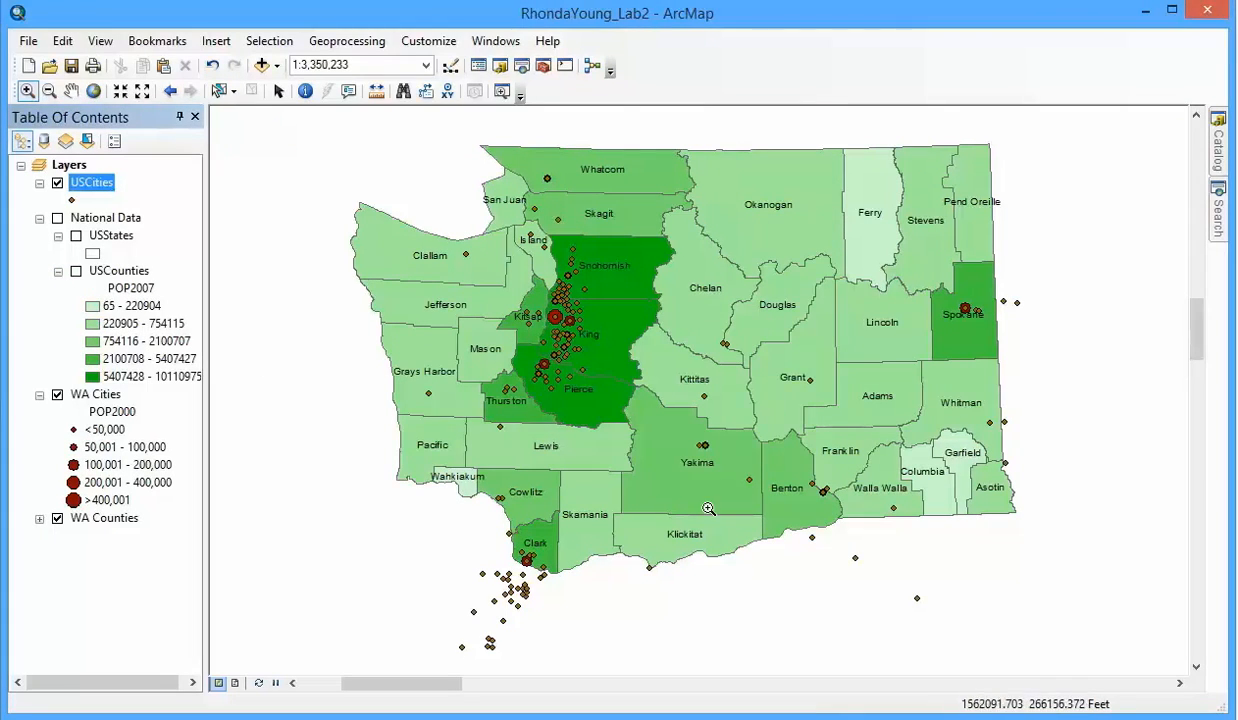
# Change the USCities layer's name to "Capital" in its layer properties
pyautogui.rightClick(85, 190)
pyautogui.click(235, 589)
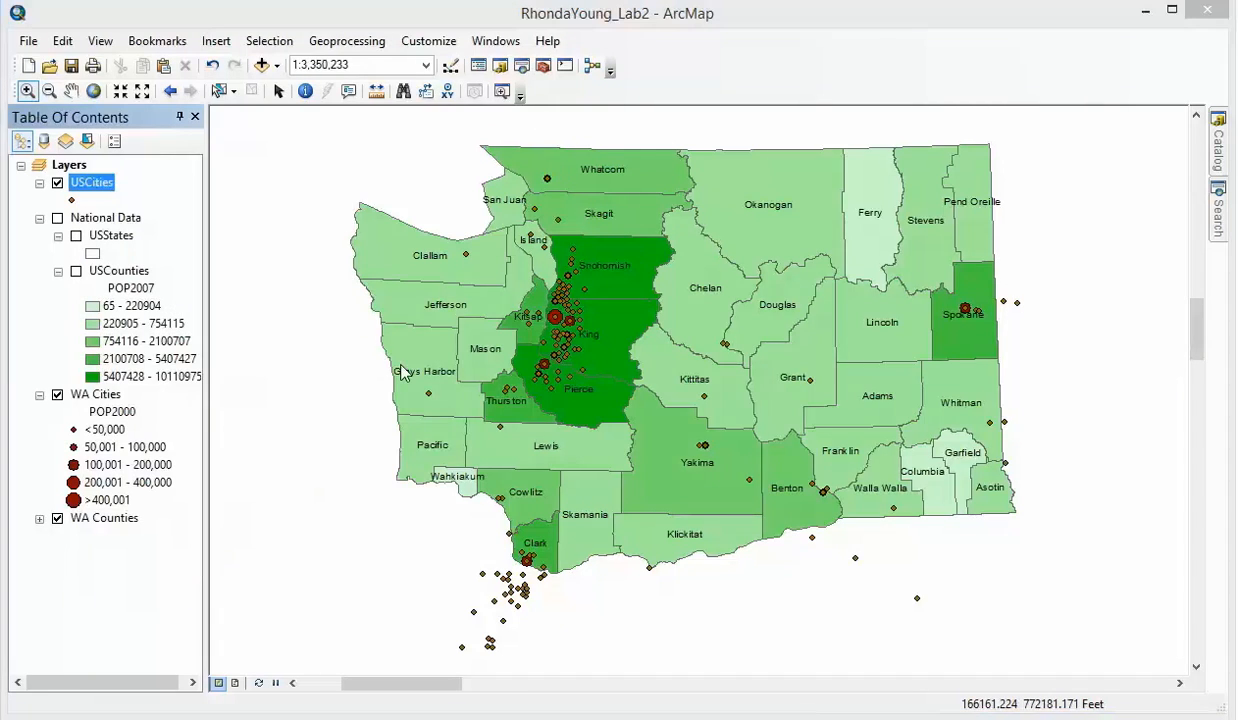
pyautogui.click(325, 153)
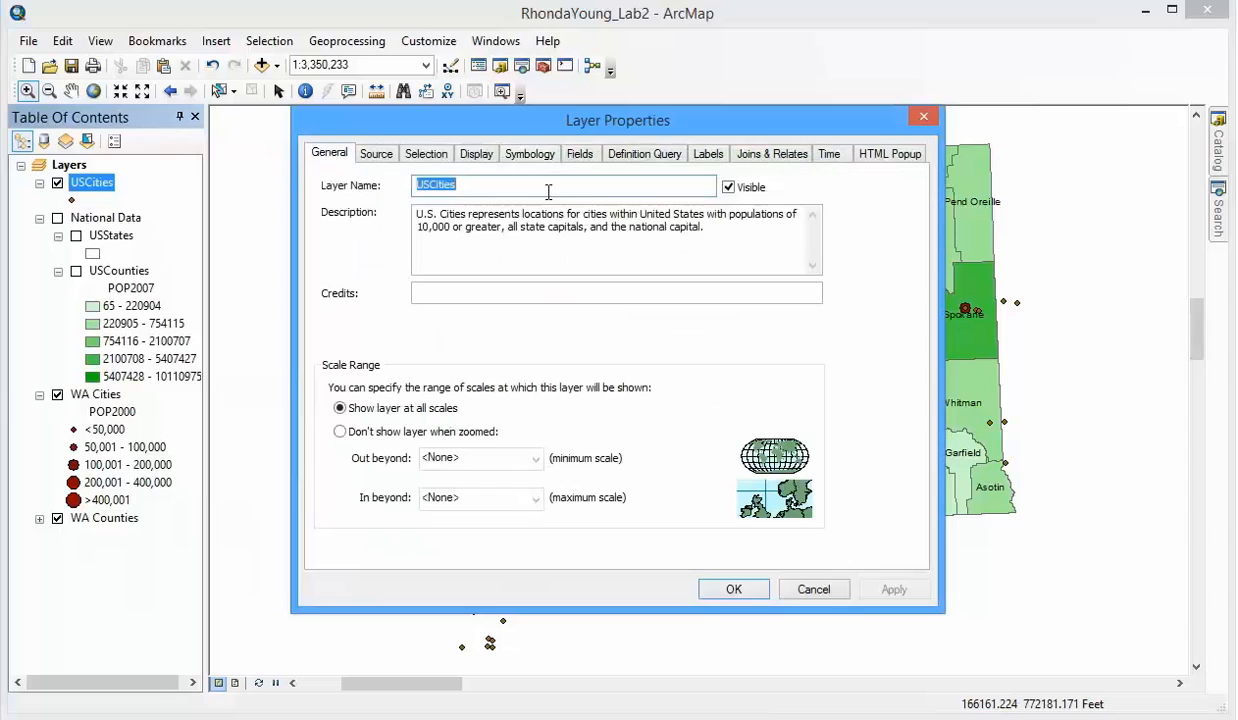
pyautogui.write('Capital')
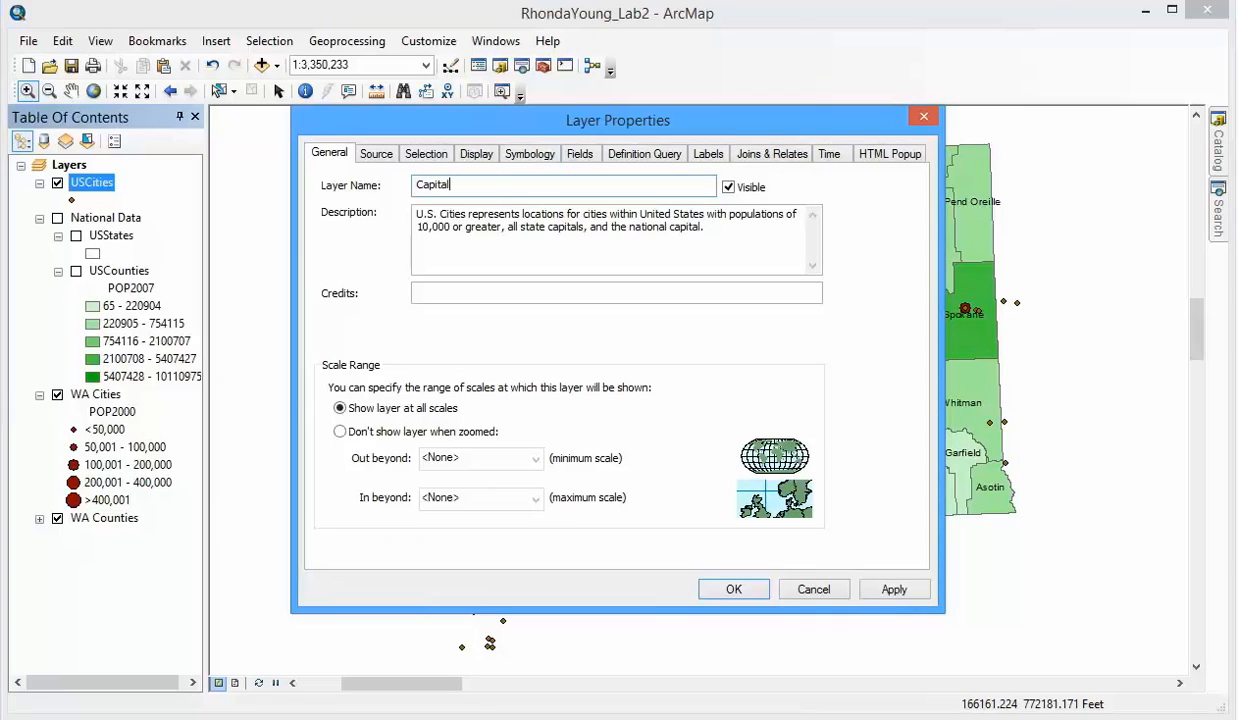
# Build a definition query for the layer with the condition ST = 'WA'
pyautogui.click(638, 155)
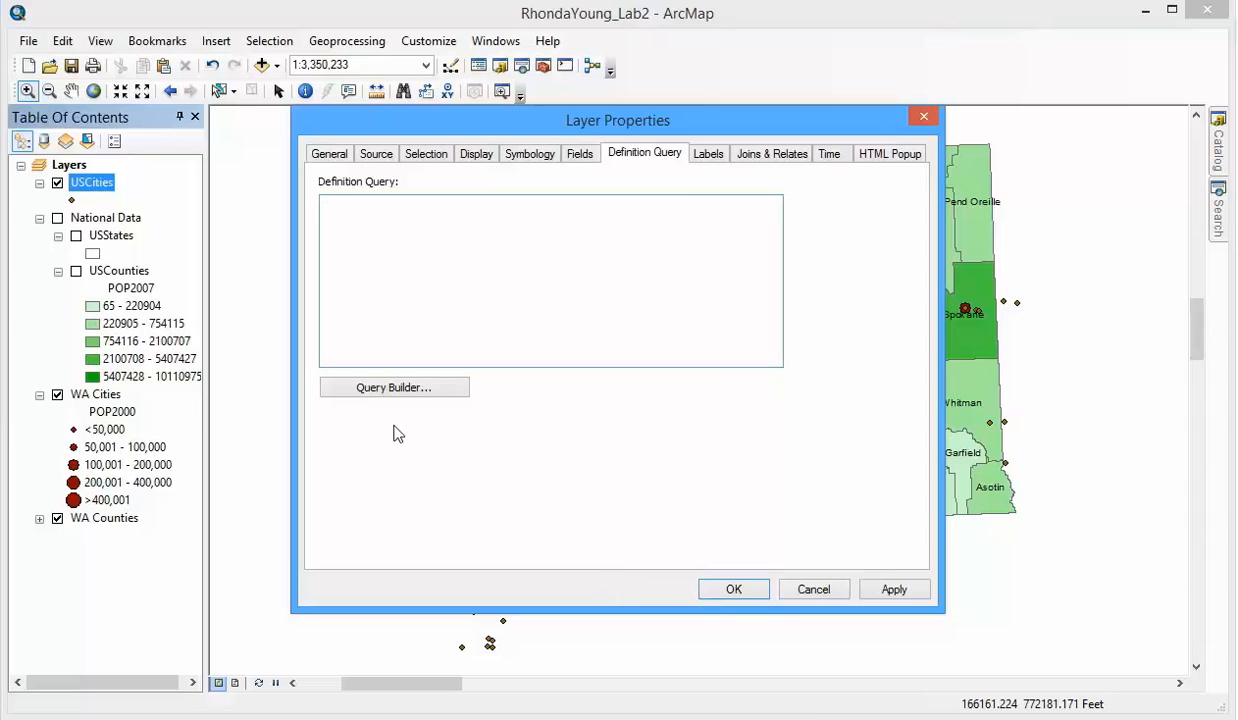
pyautogui.click(395, 391)
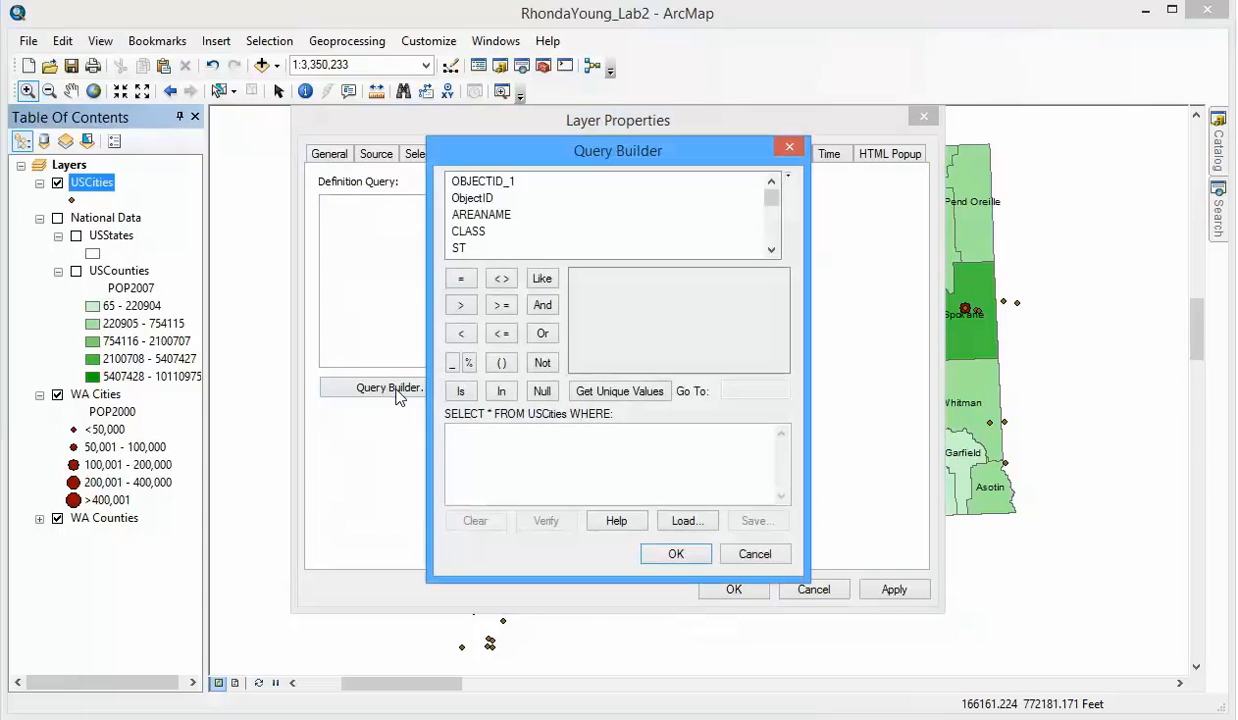
pyautogui.doubleClick(458, 248)
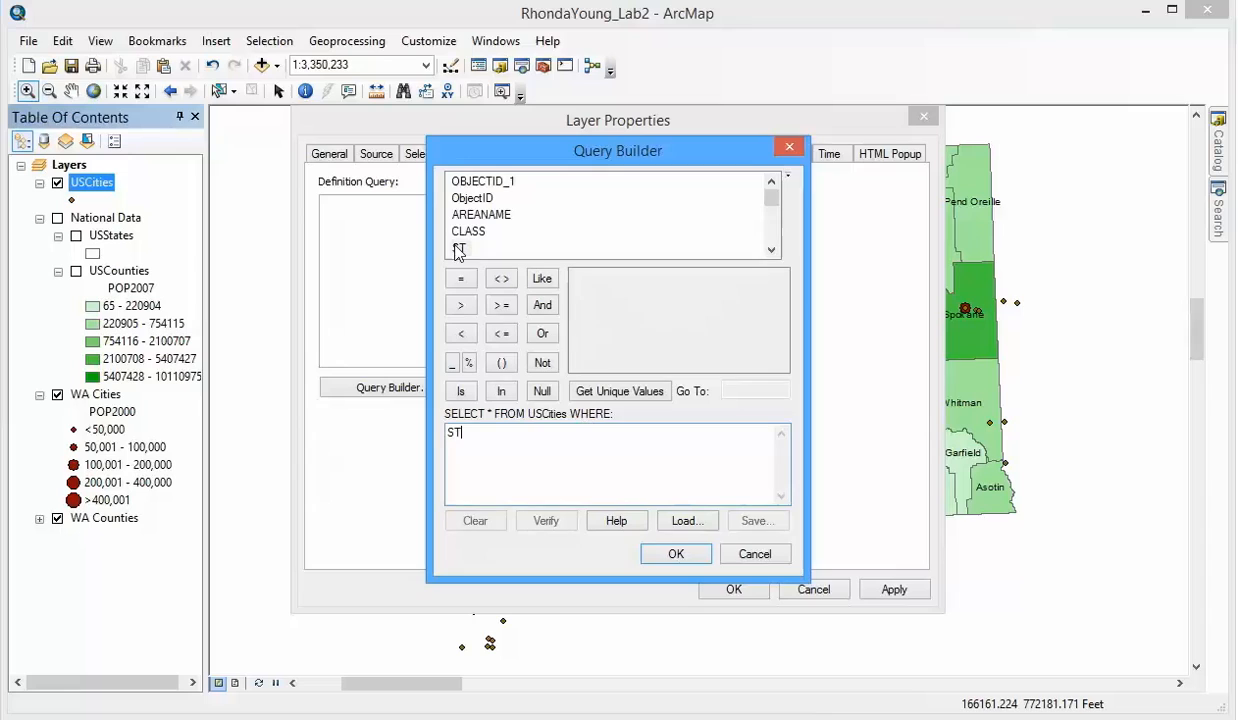
pyautogui.click(461, 279)
pyautogui.click(619, 391)
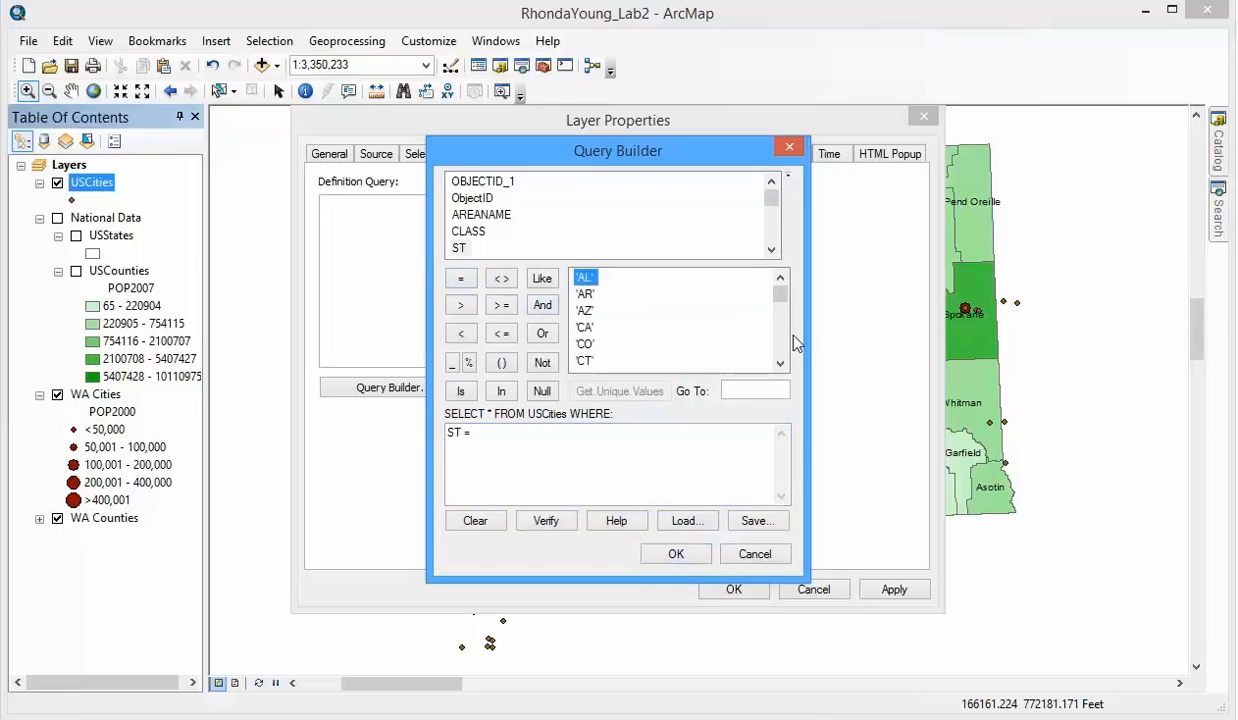
pyautogui.moveTo(780, 298); pyautogui.dragTo(781, 345)
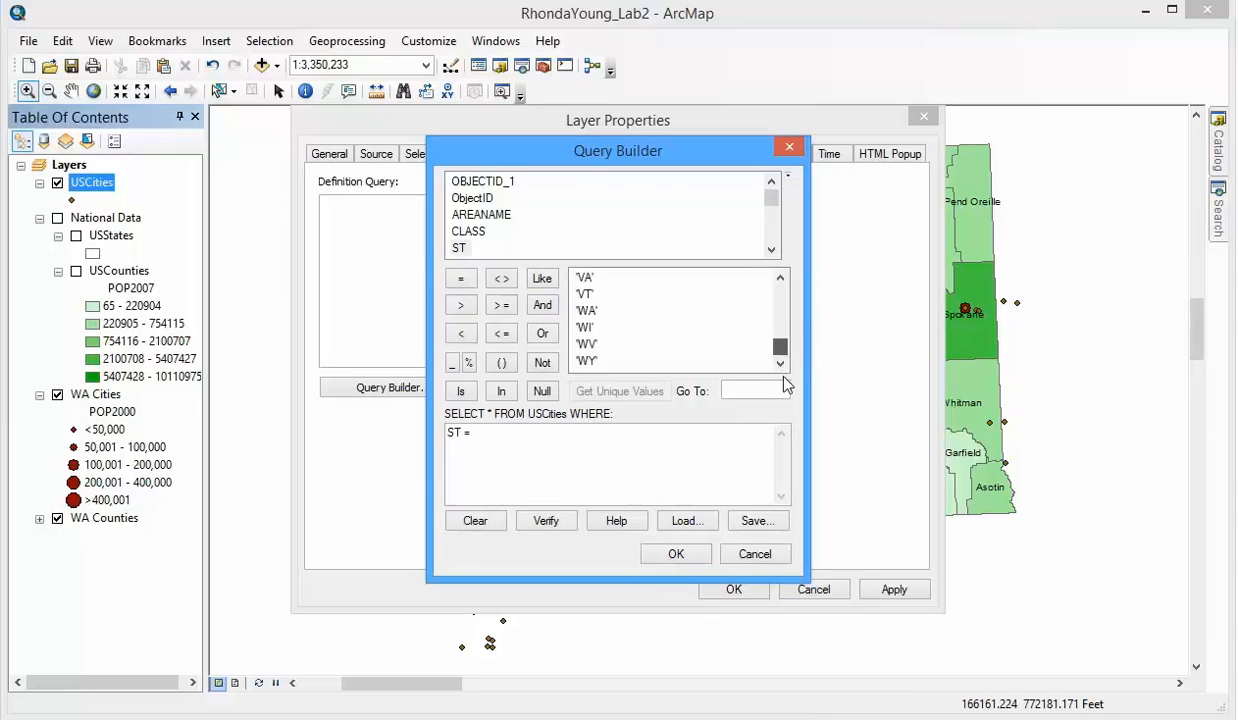
pyautogui.doubleClick(588, 312)
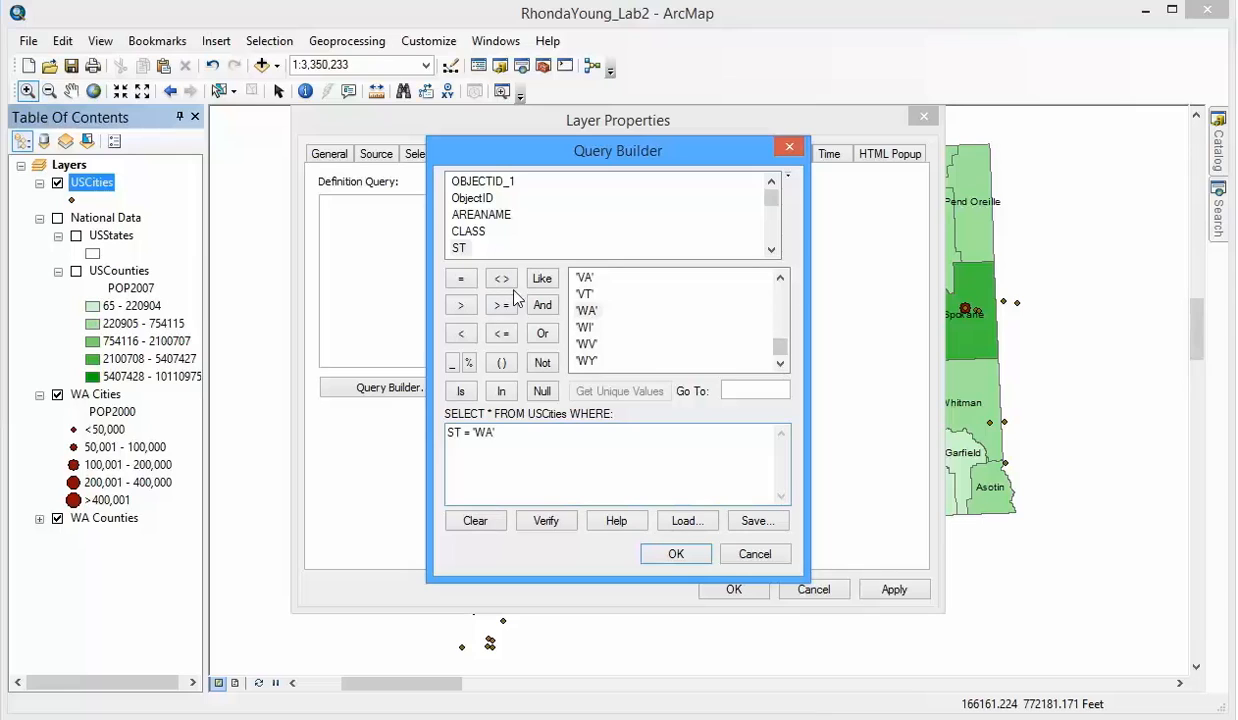
# Extend the query with AND CAPITAL = 'Y' and apply the layer properties
pyautogui.click(543, 305)
pyautogui.moveTo(774, 201)
pyautogui.mouseDown()
pyautogui.moveTo(780, 250)
pyautogui.moveTo(769, 190)
pyautogui.mouseUp()
pyautogui.click(776, 243)
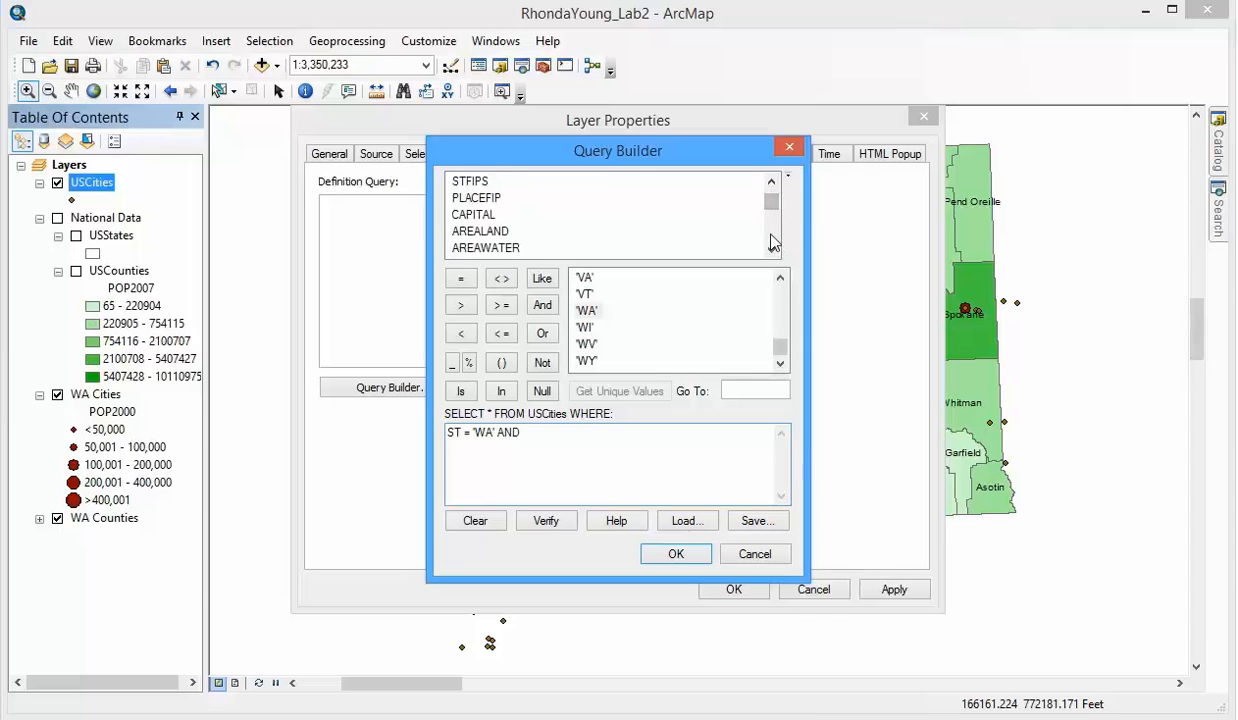
pyautogui.doubleClick(474, 215)
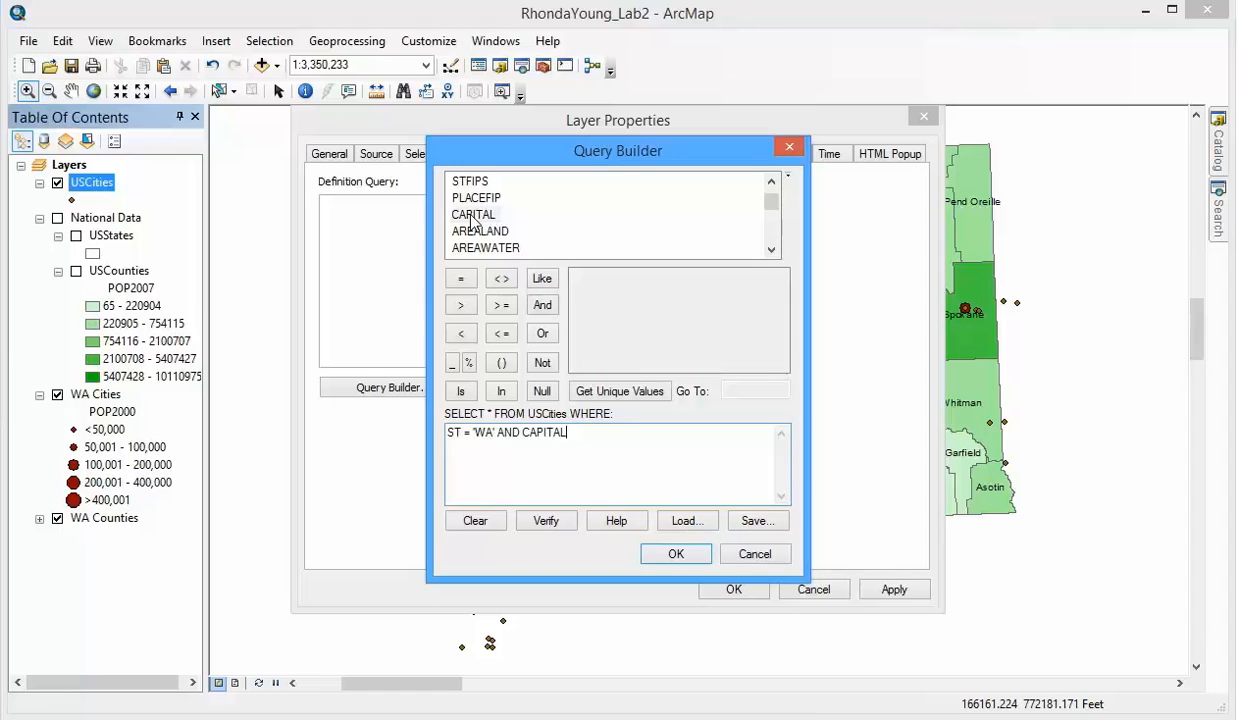
pyautogui.click(464, 283)
pyautogui.click(600, 392)
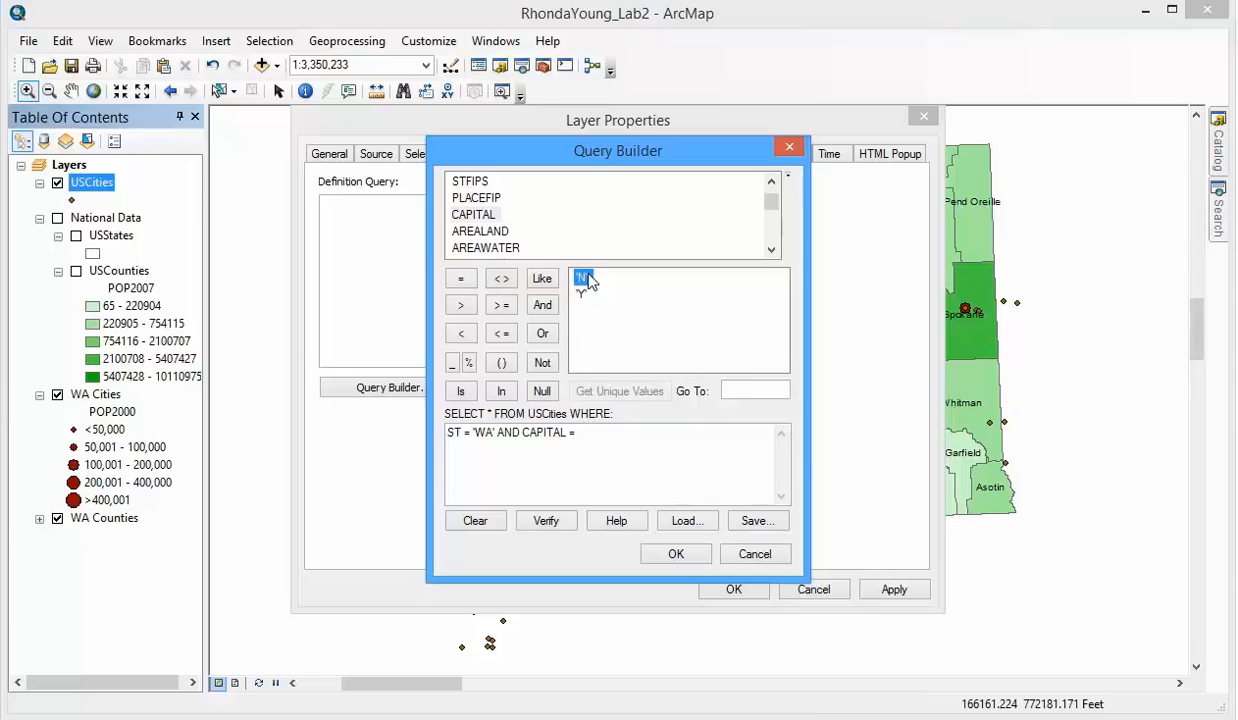
pyautogui.doubleClick(582, 295)
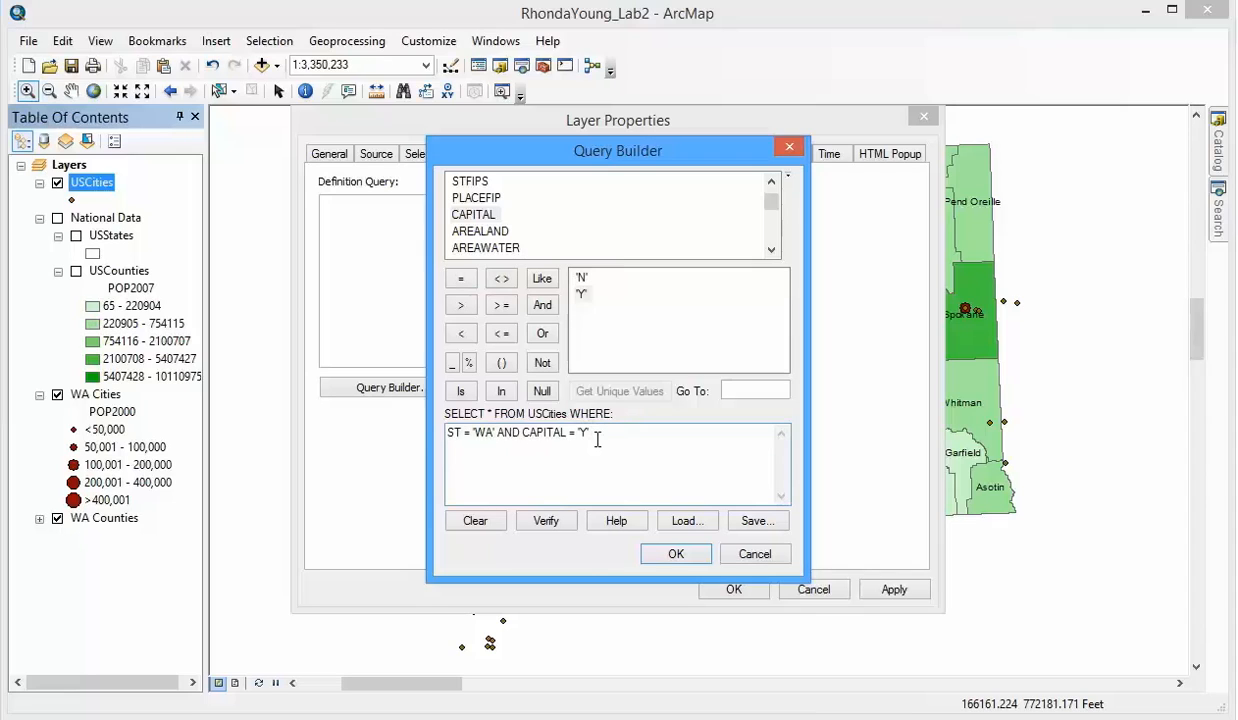
pyautogui.click(676, 556)
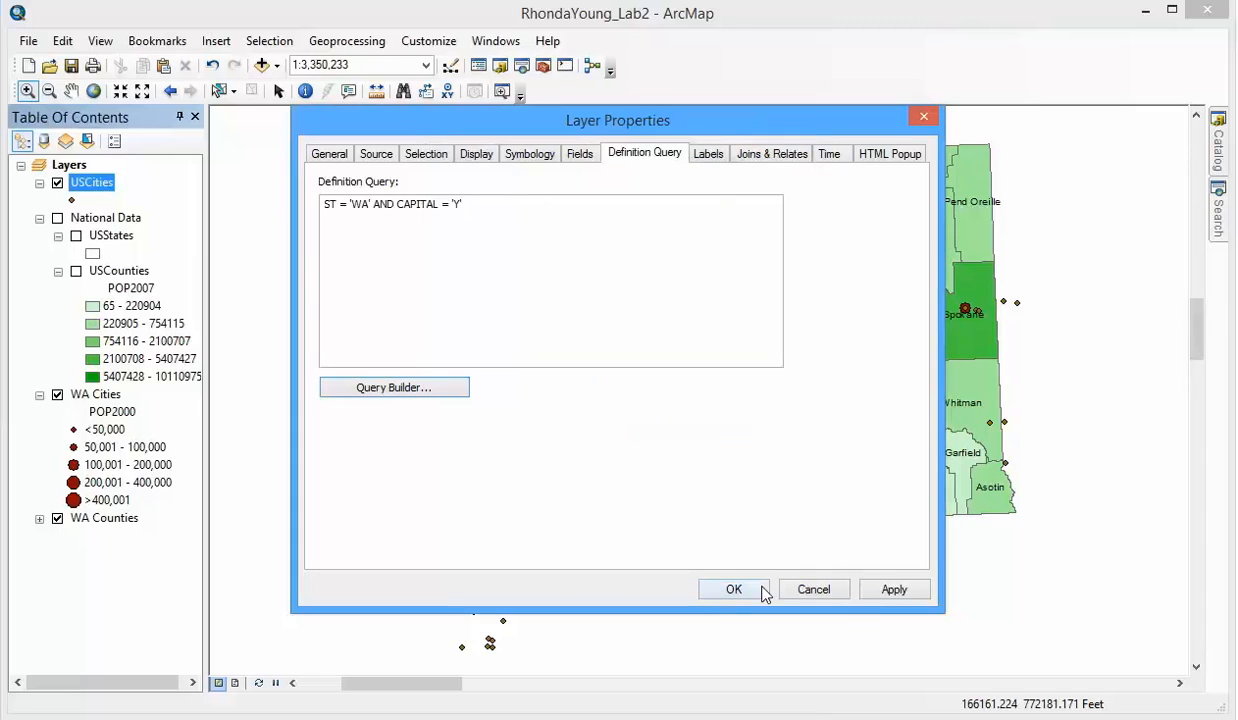
pyautogui.click(895, 590)
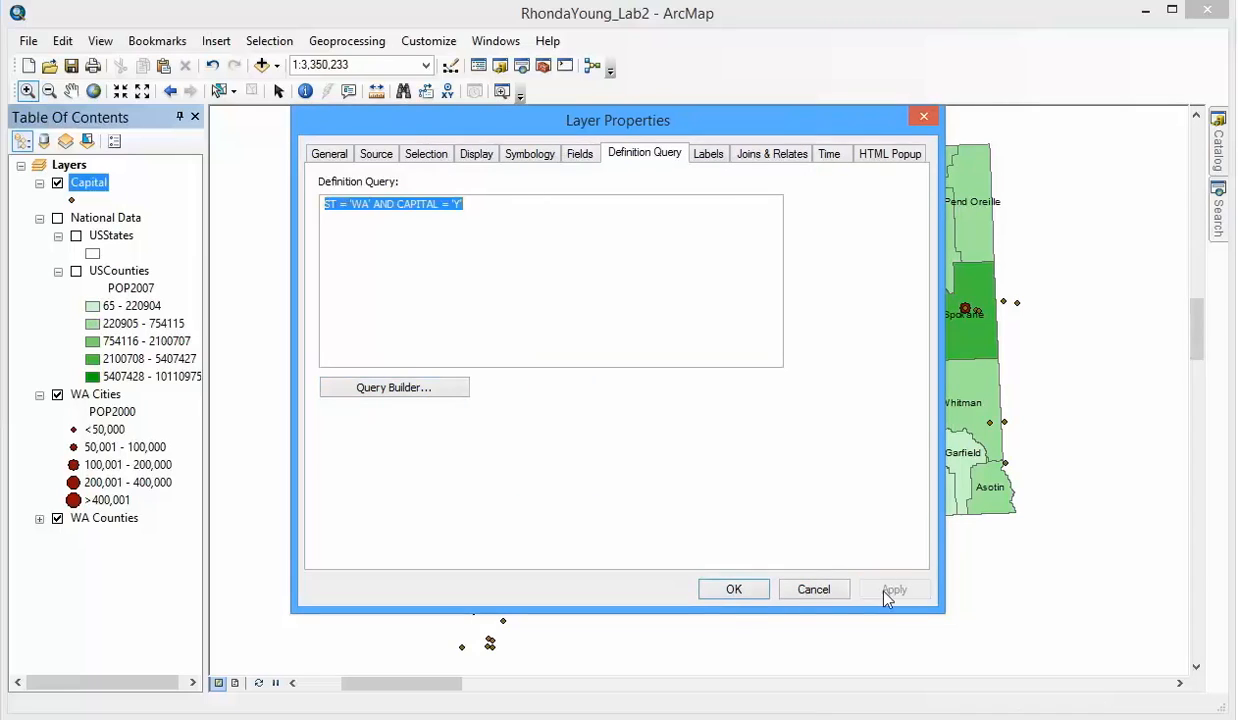
pyautogui.click(733, 590)
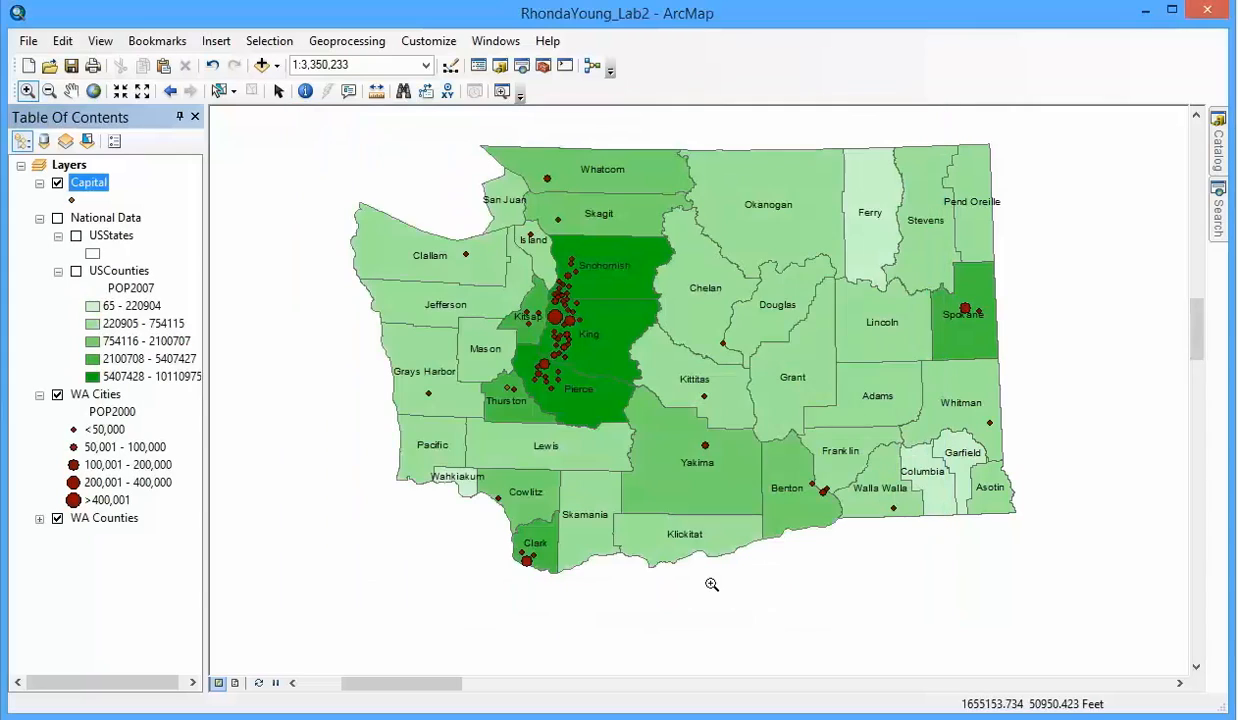
# Hide the WA Cities layer and give the Capital layer the Capital 1 symbol from the ArcGIS_Explorer style at a reduced size
pyautogui.click(58, 396)
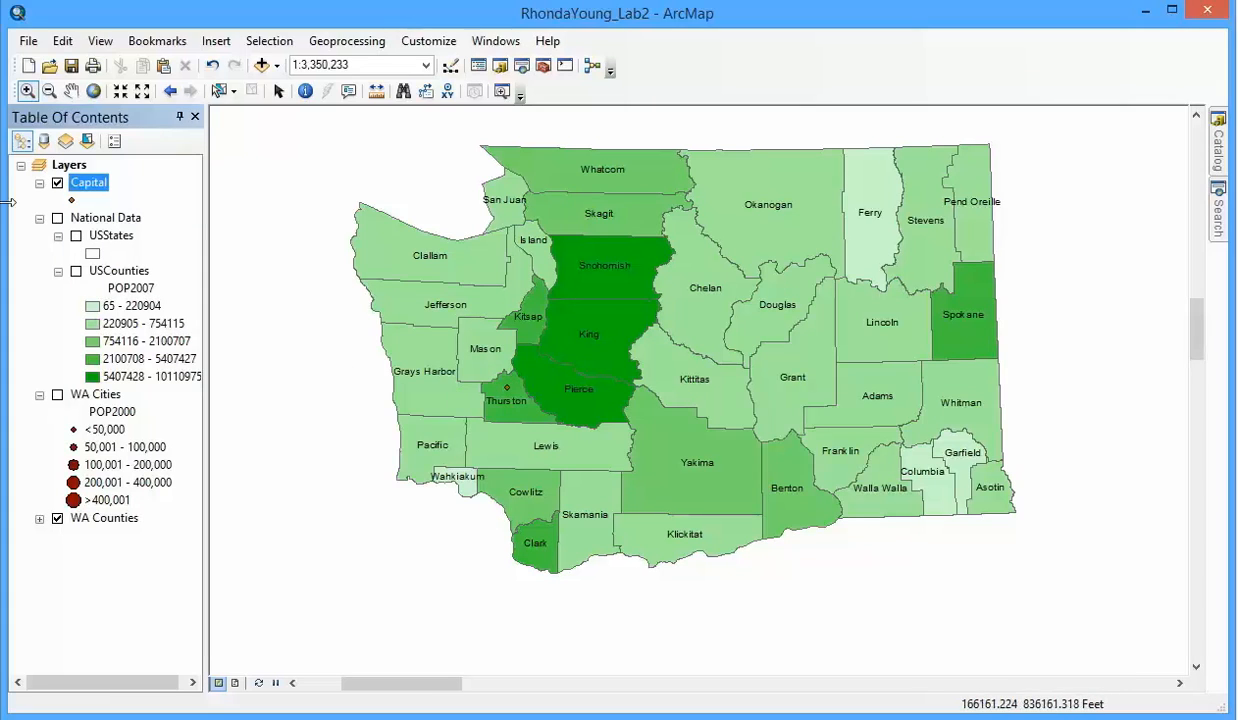
pyautogui.click(72, 201)
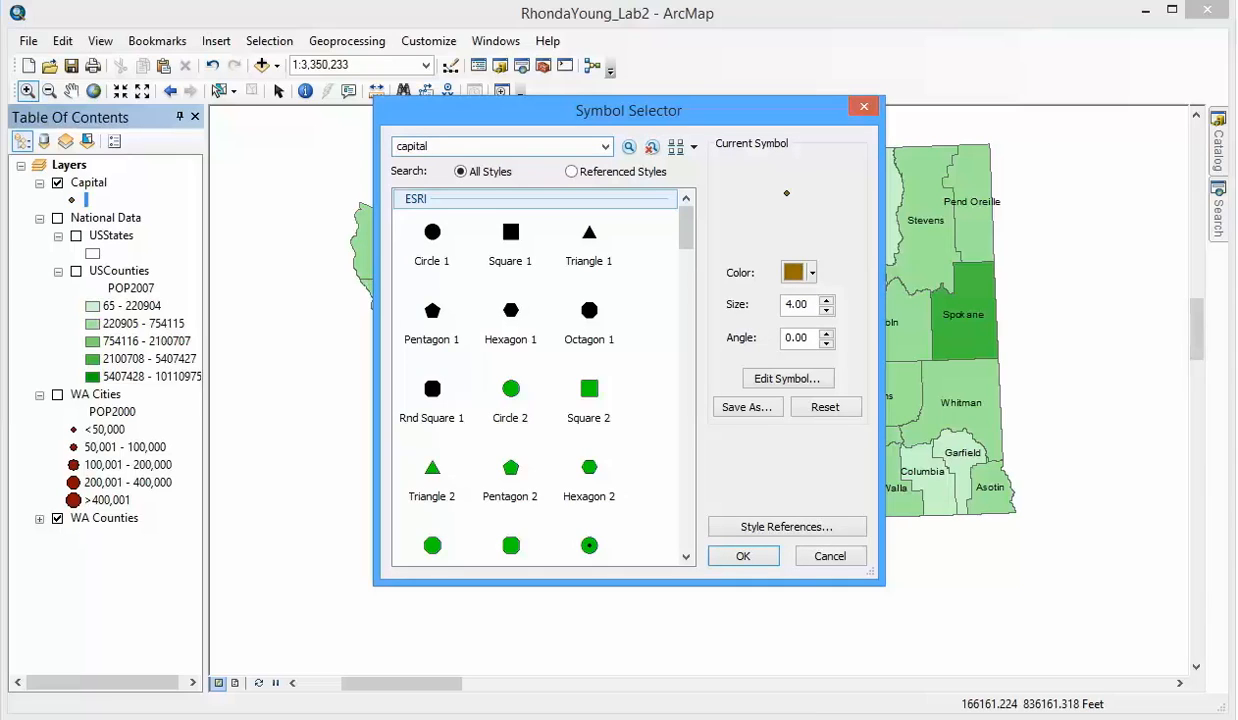
pyautogui.click(628, 148)
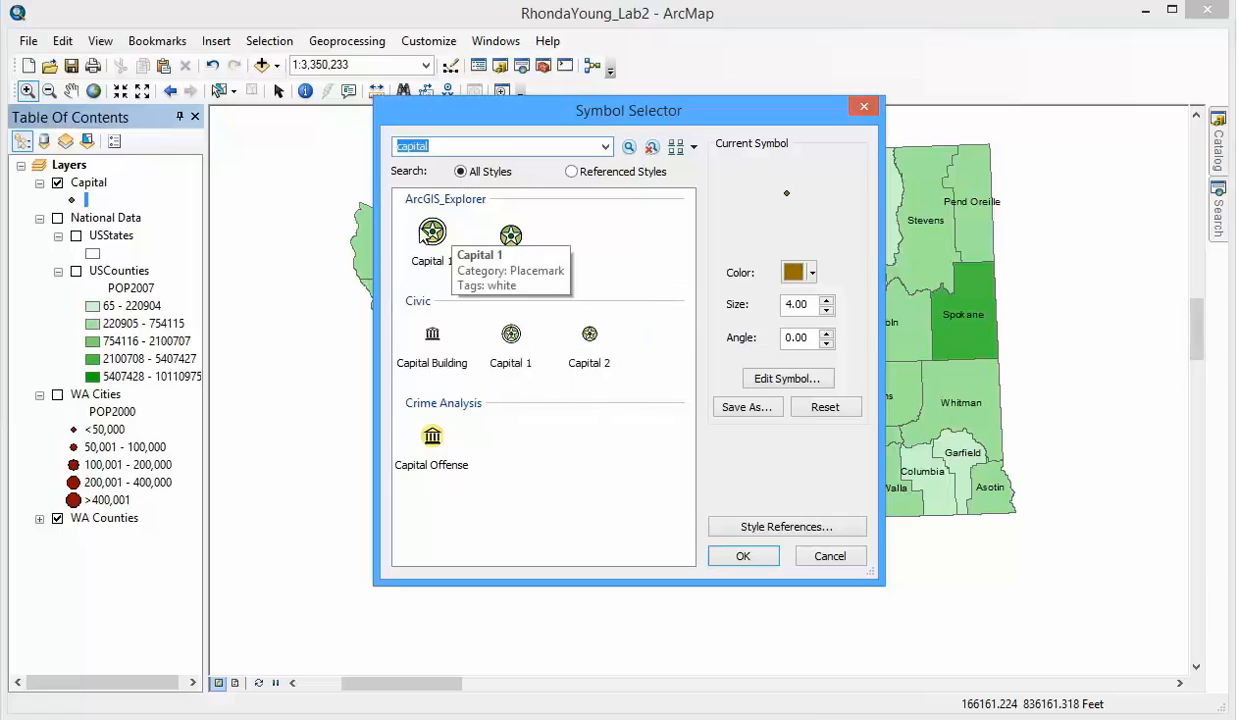
pyautogui.click(437, 233)
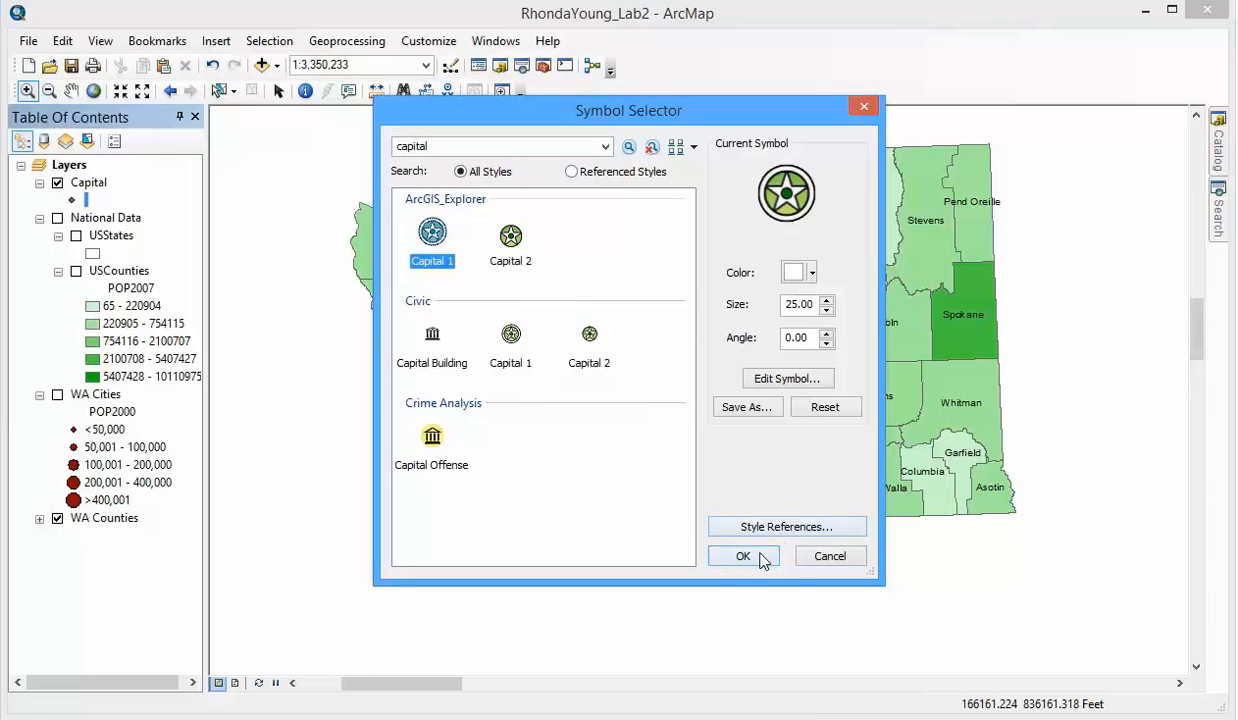
pyautogui.click(826, 311)
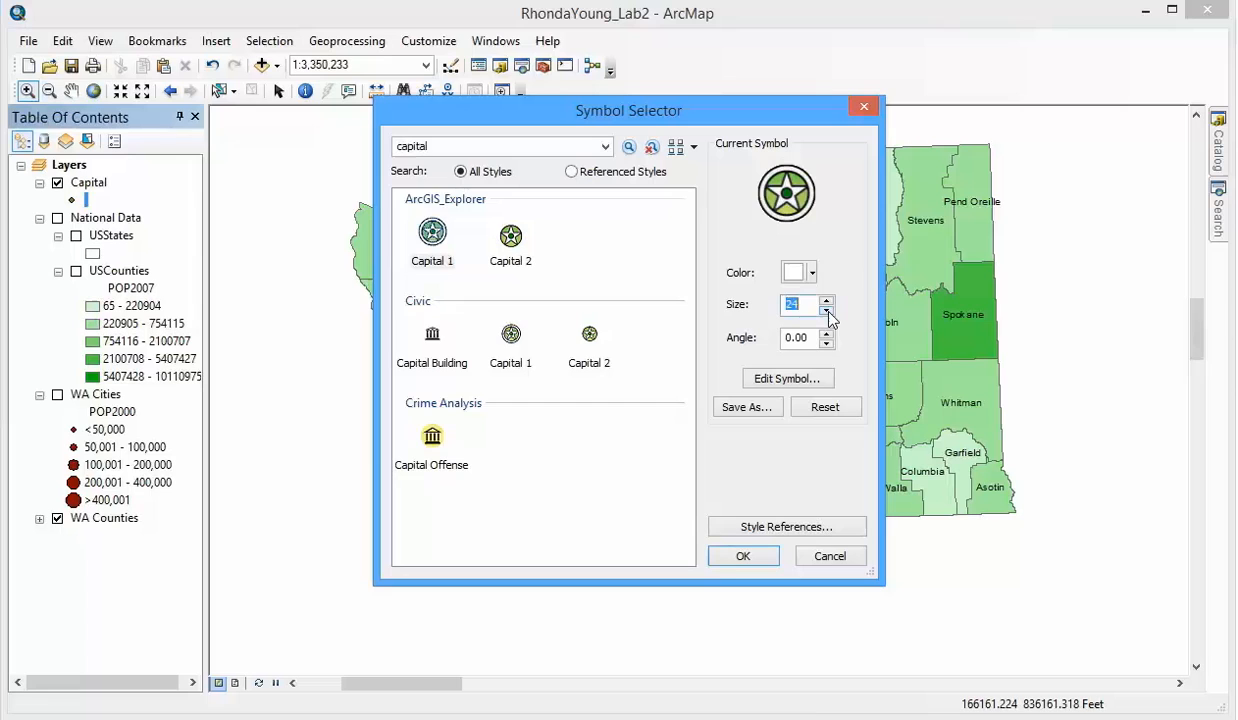
pyautogui.click(743, 556)
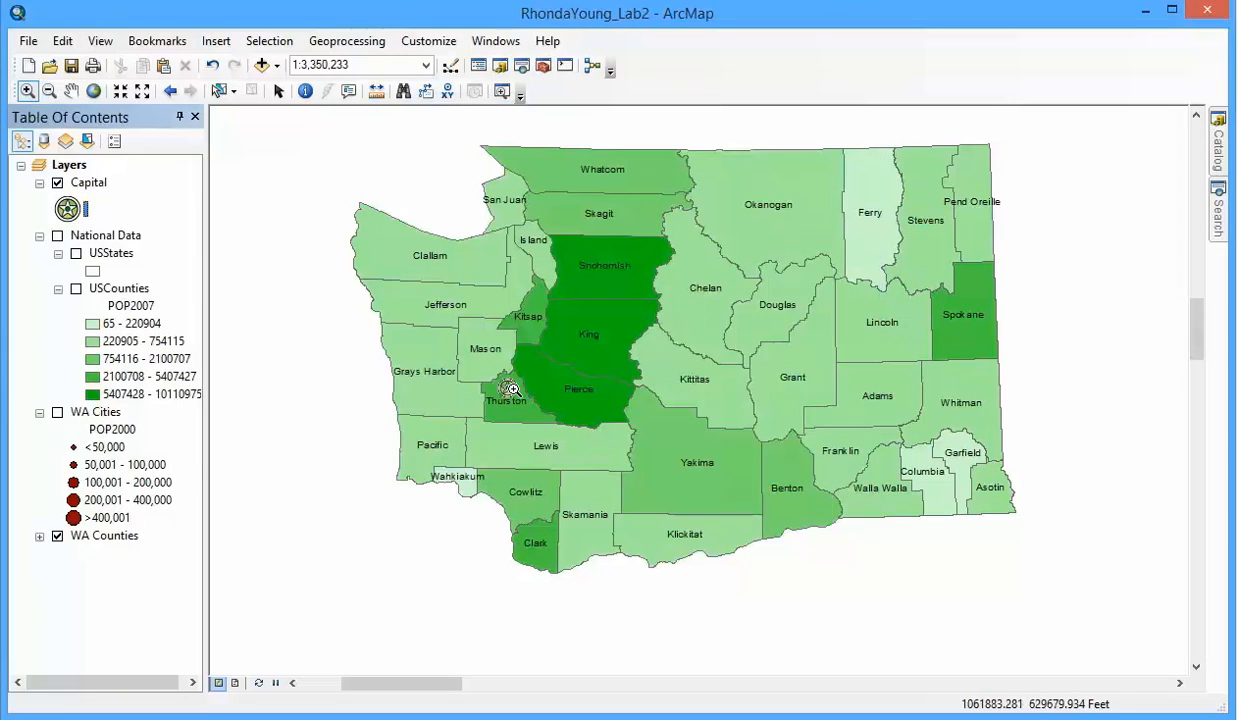
# Show the WA Cities layer again and move it directly below Capital, above the National Data group
pyautogui.click(57, 413)
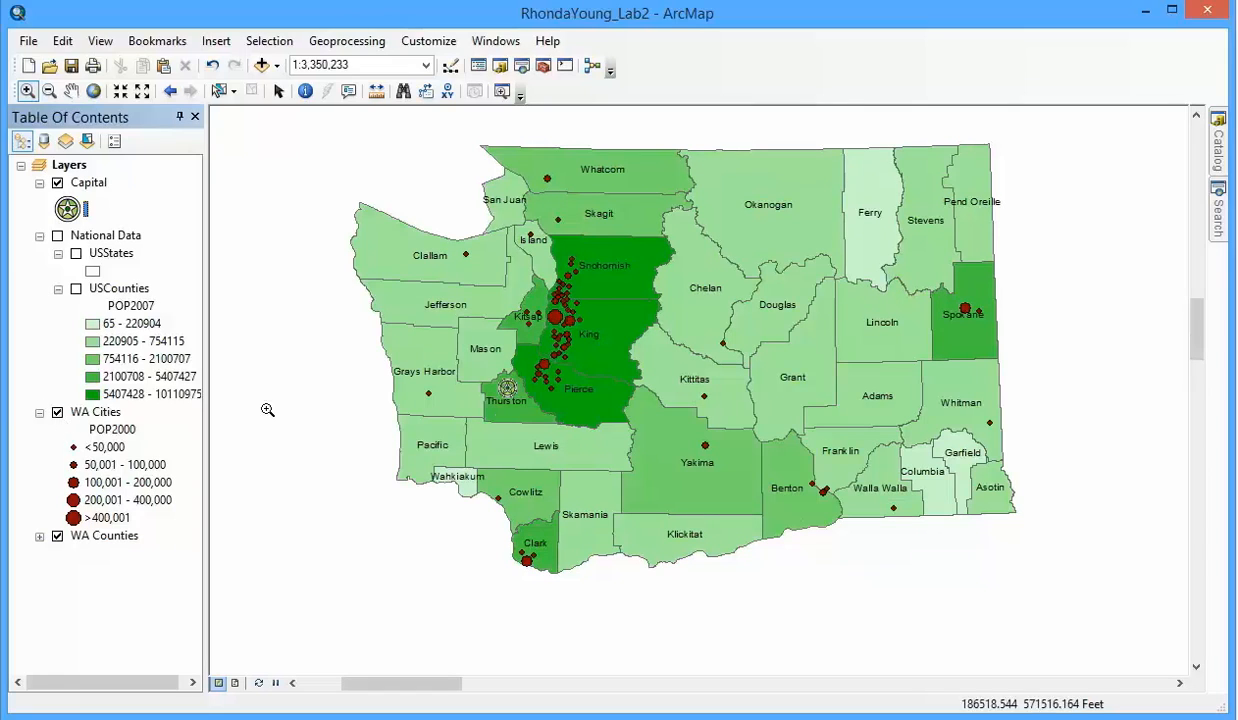
pyautogui.moveTo(95, 412); pyautogui.dragTo(82, 228)
pyautogui.scroll(2, 495, 397)
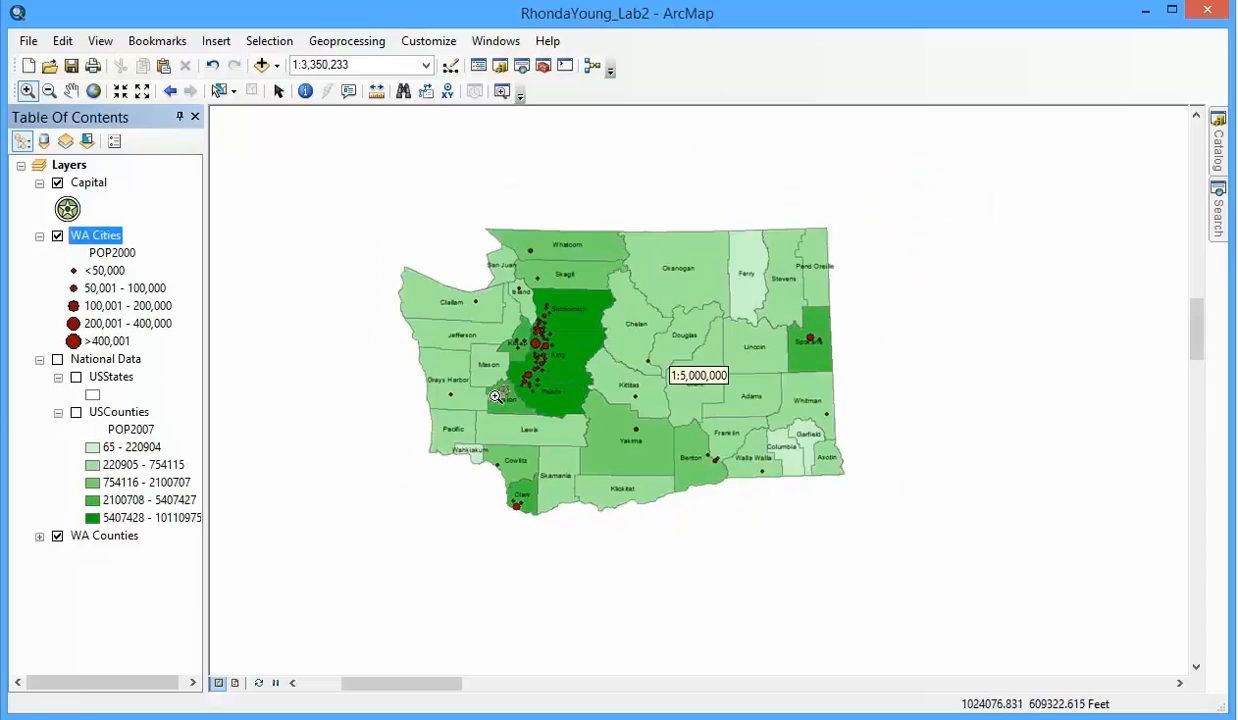
pyautogui.scroll(-4, 495, 397)
pyautogui.scroll(-2, 495, 397)
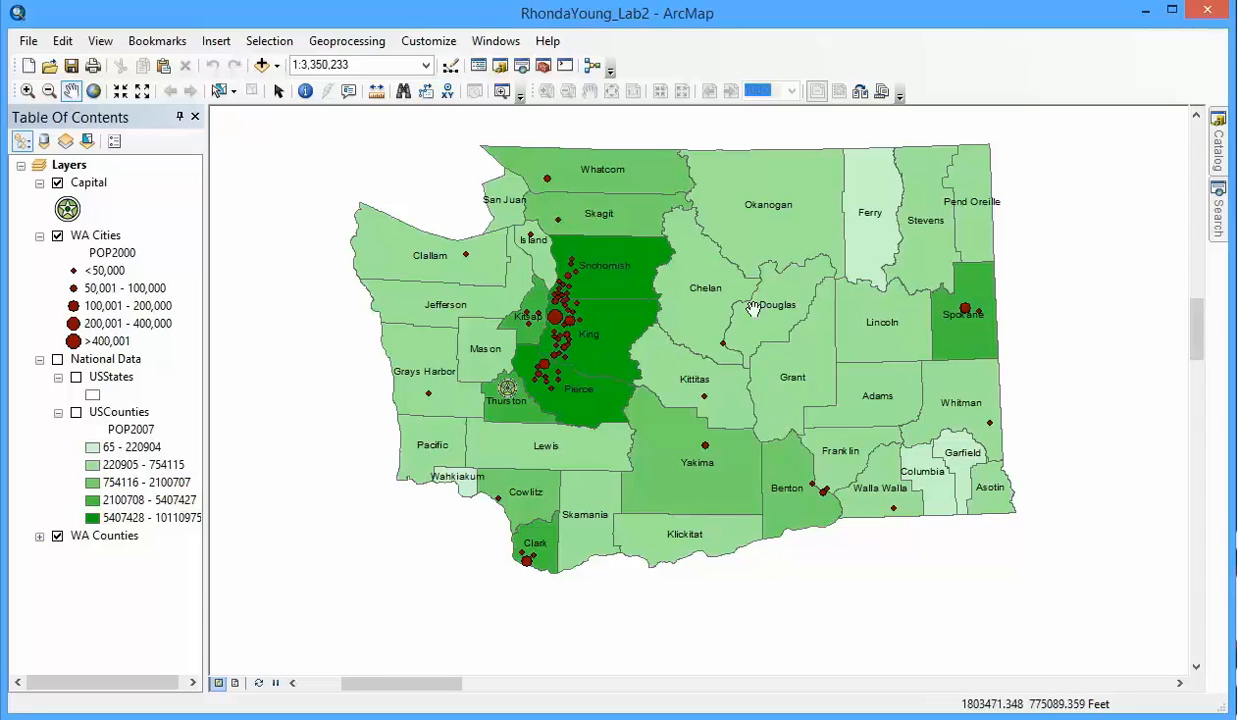
# Undock the Layout toolbar and close it
pyautogui.moveTo(535, 91); pyautogui.dragTo(372, 198)
pyautogui.click(716, 199)
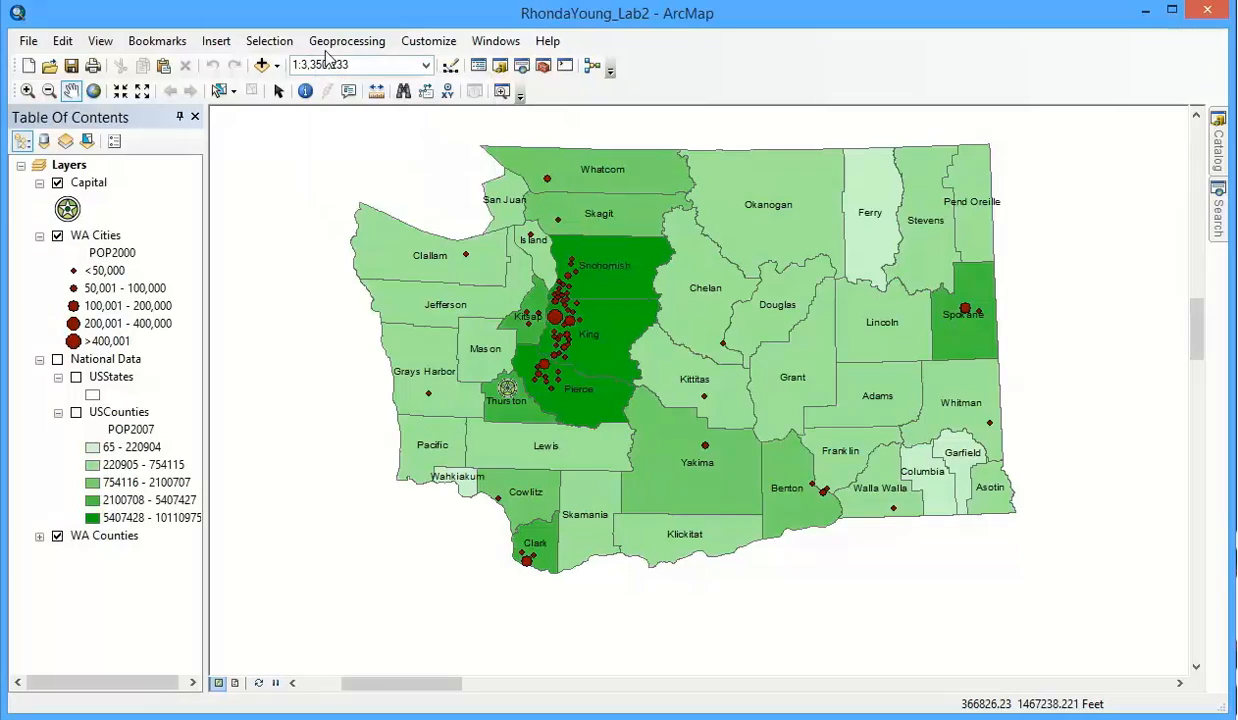
# Turn on the Layout toolbar and dock it beside the Tools toolbar
pyautogui.click(403, 45)
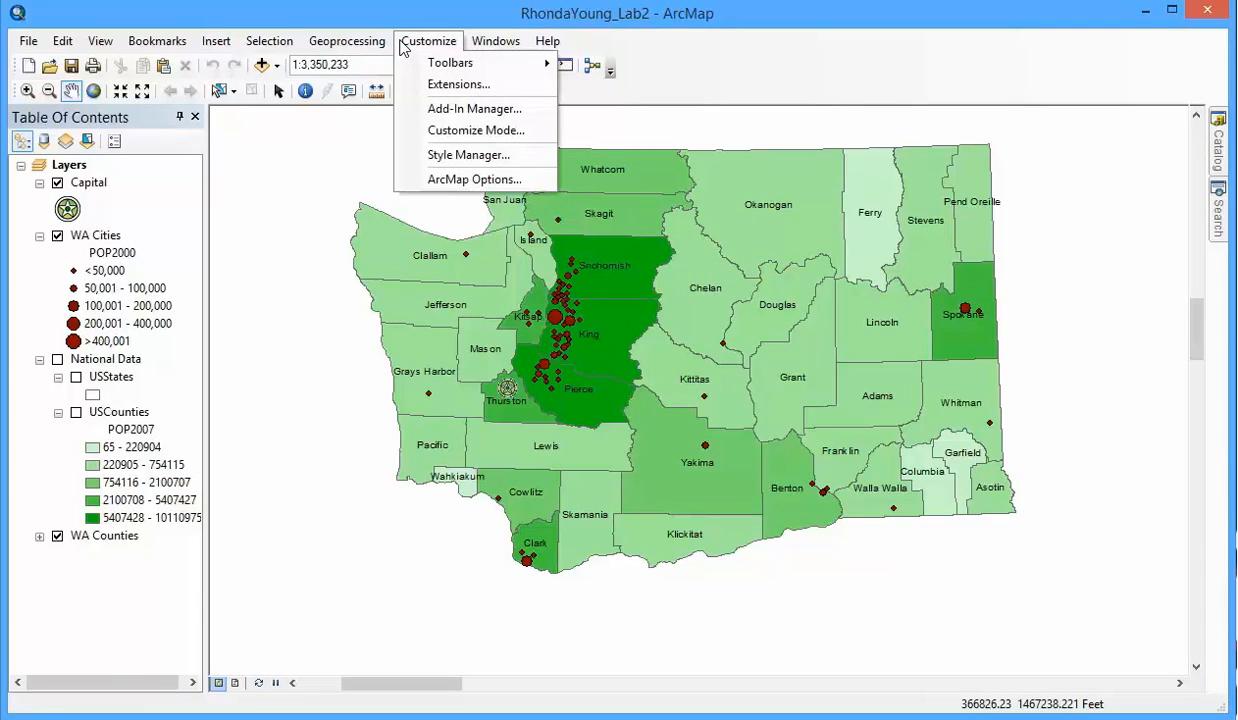
pyautogui.moveTo(440, 66)
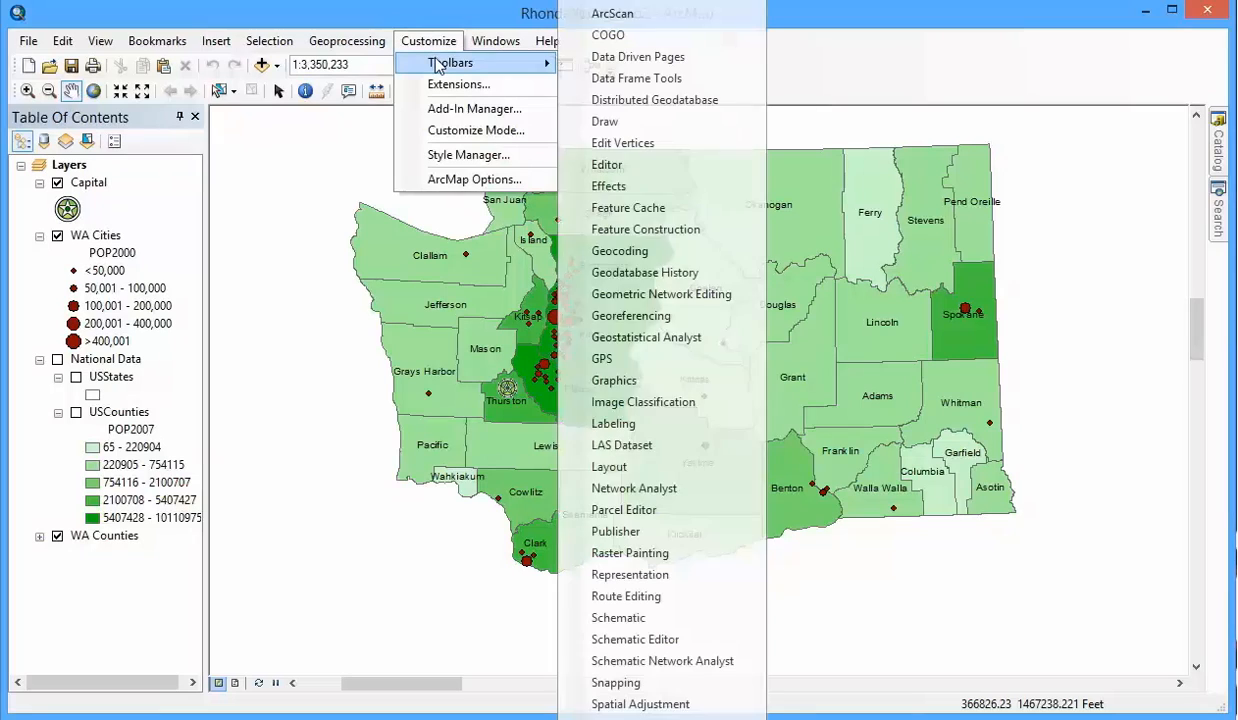
pyautogui.scroll(-1, 658, 600)
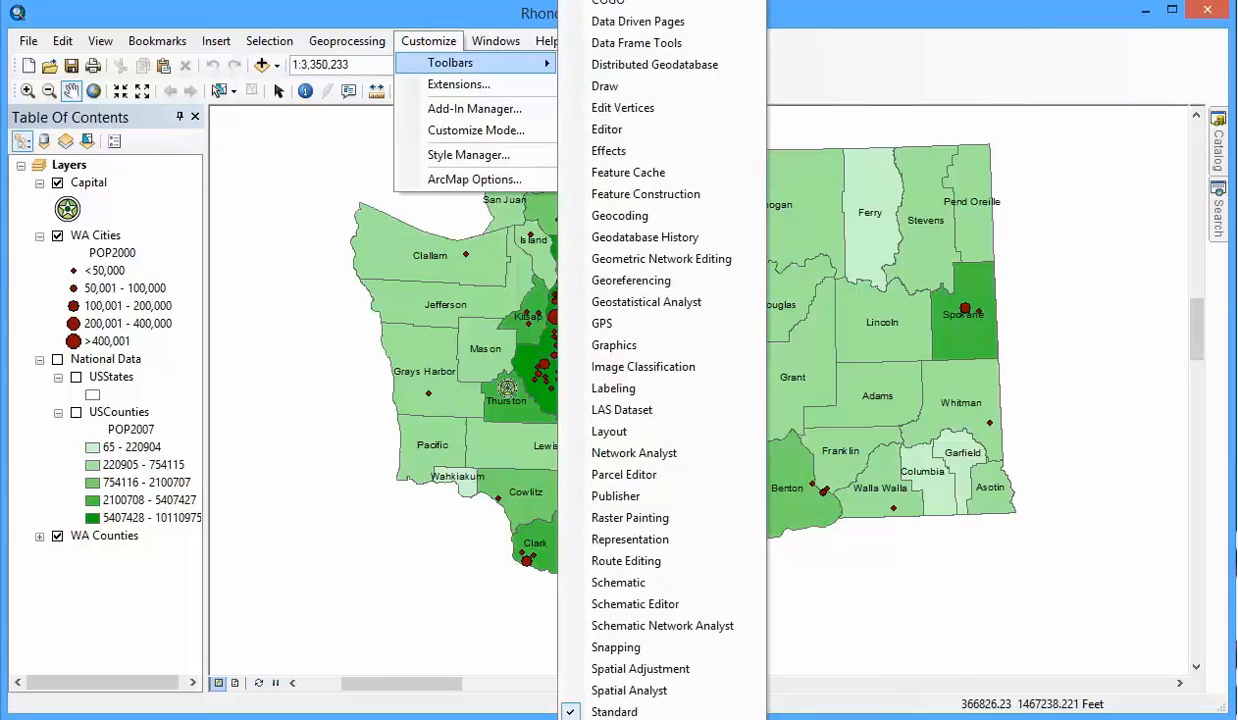
pyautogui.click(612, 432)
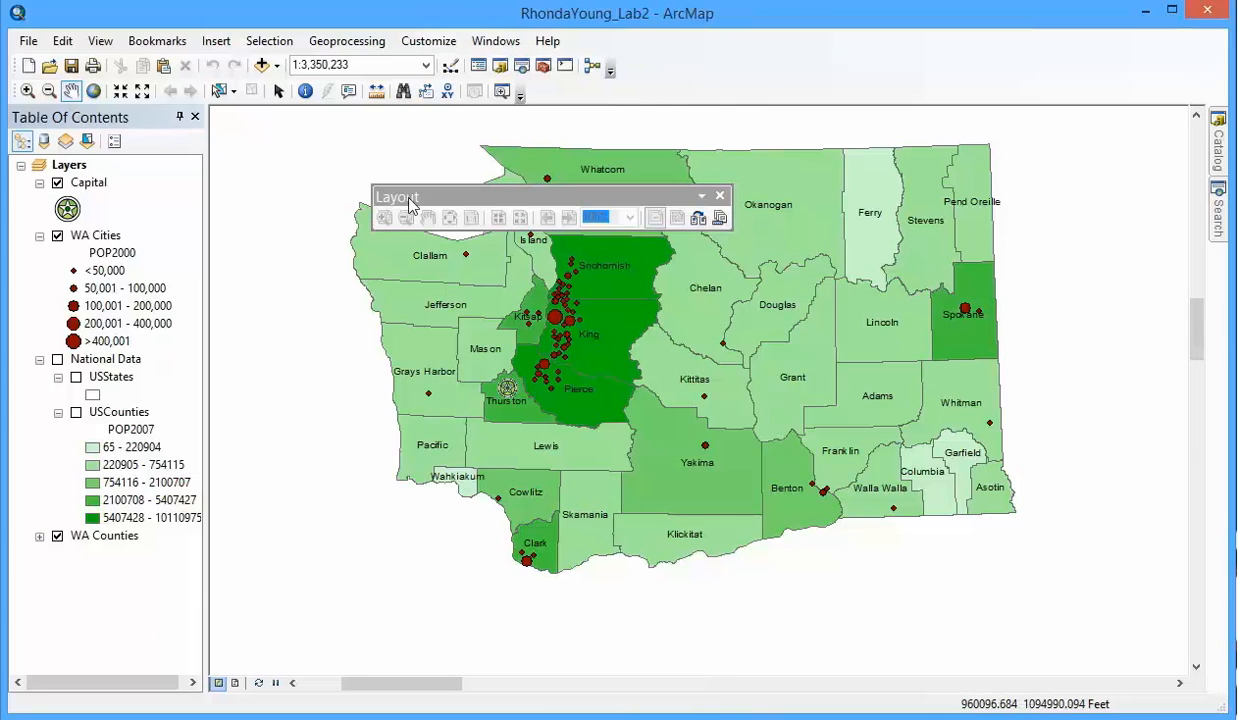
pyautogui.moveTo(435, 203); pyautogui.dragTo(592, 104)
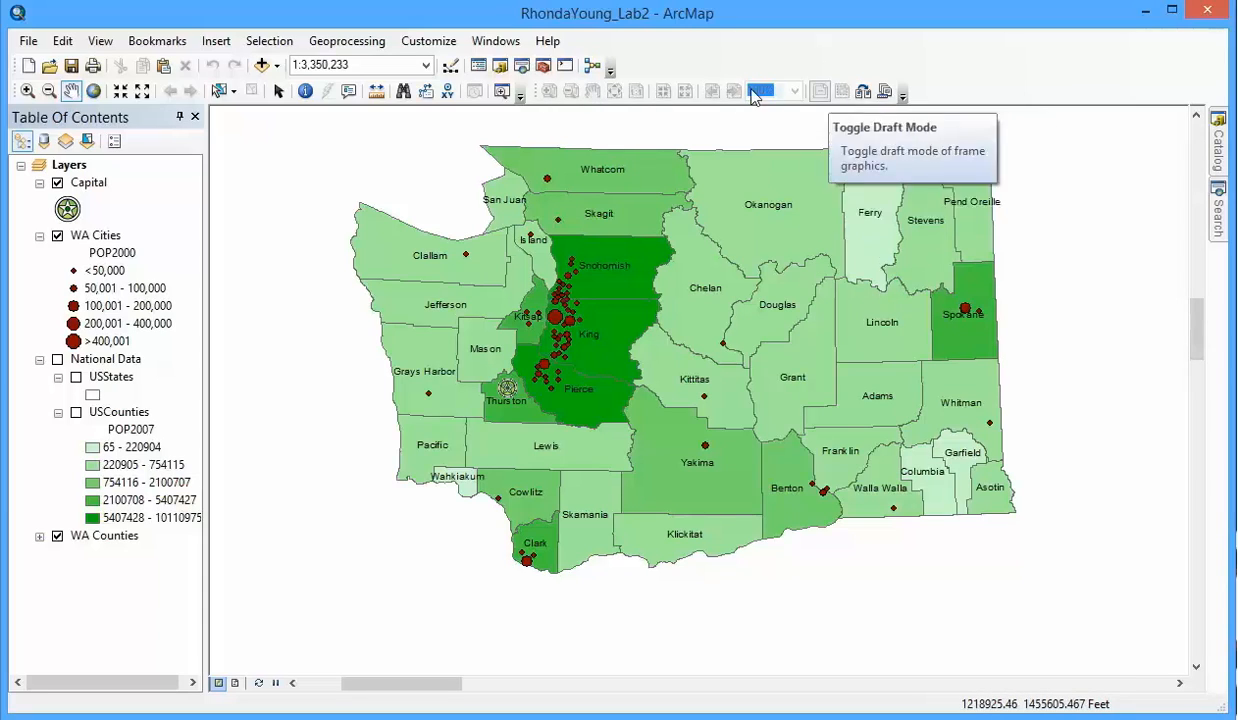
# Start changing the layout template and browse the template categories, ending with the USA templates
pyautogui.click(863, 91)
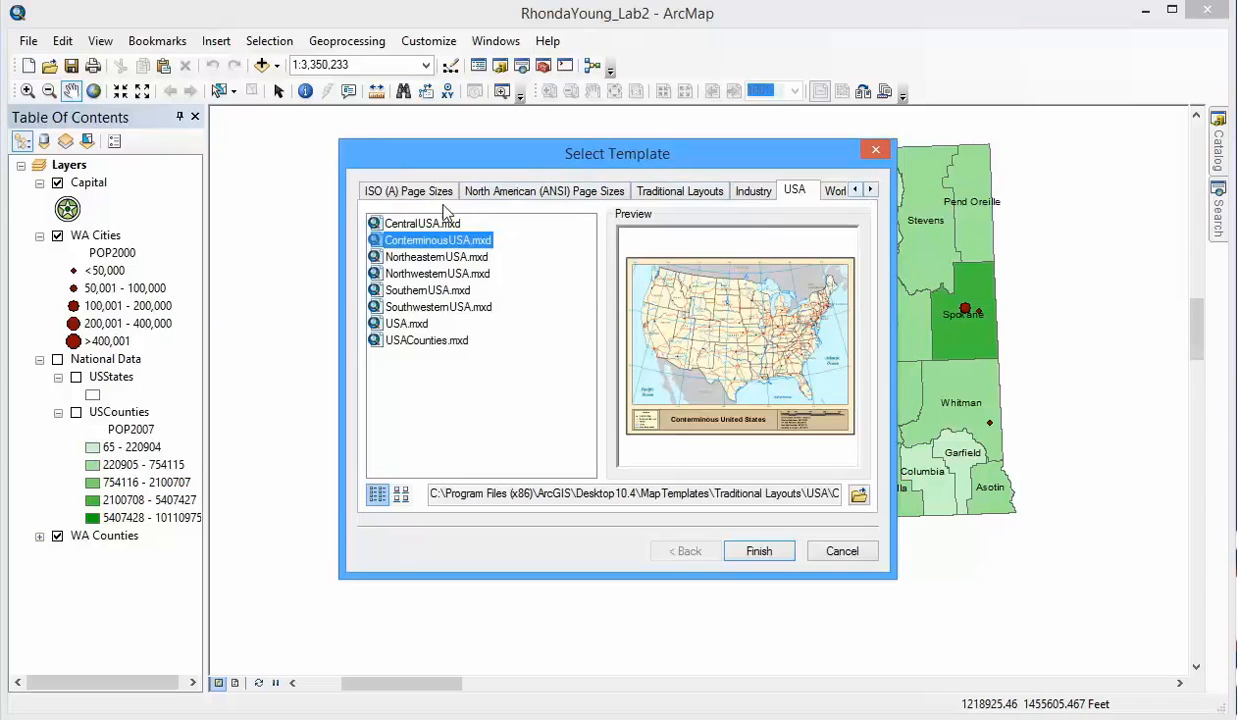
pyautogui.click(400, 196)
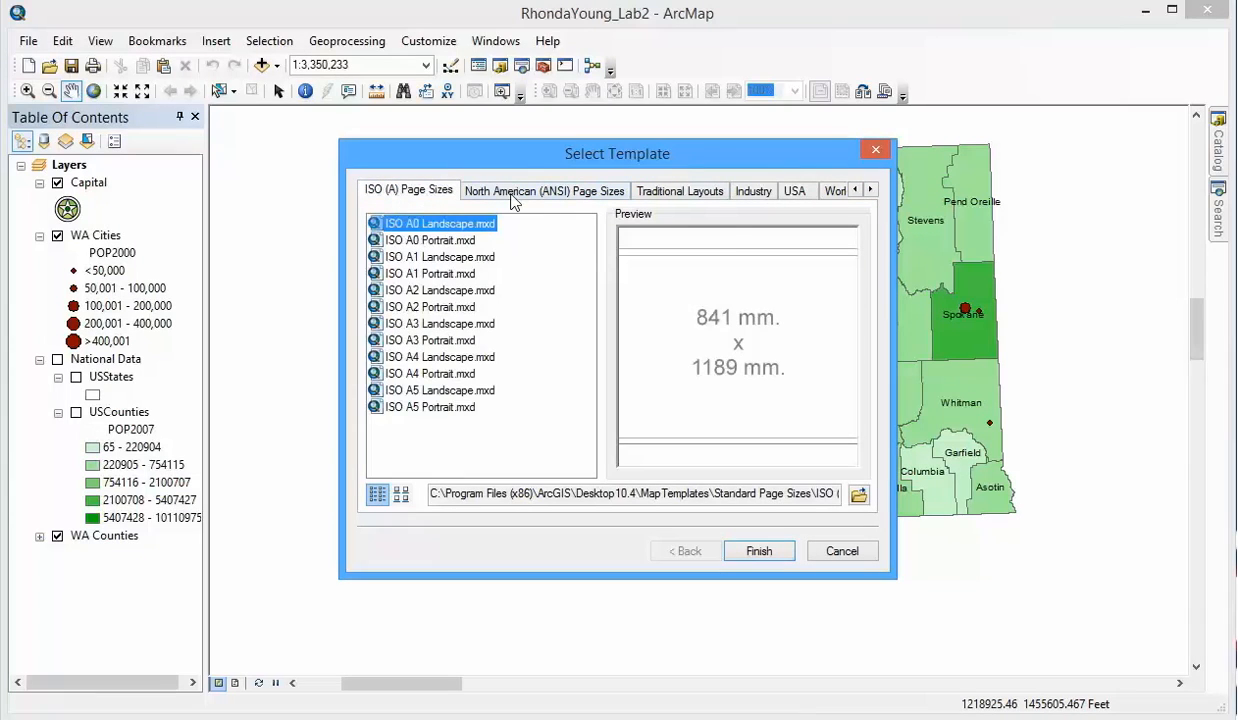
pyautogui.click(855, 189)
pyautogui.click(855, 189)
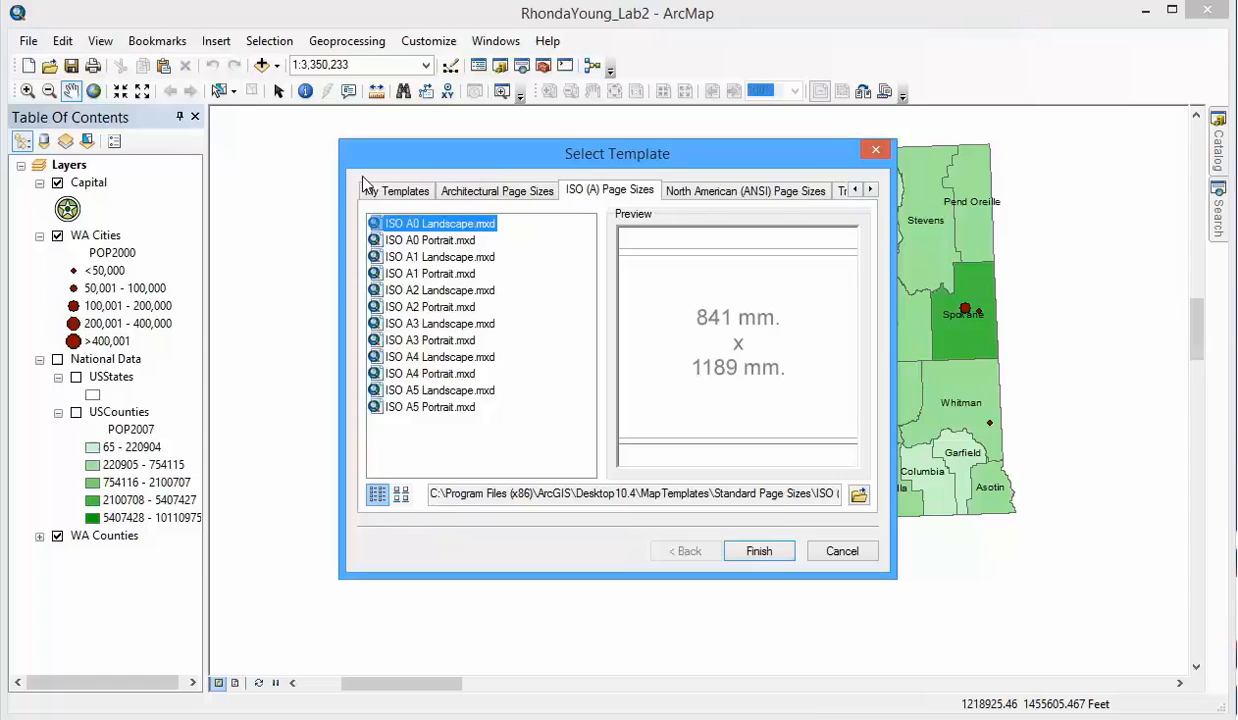
pyautogui.click(390, 192)
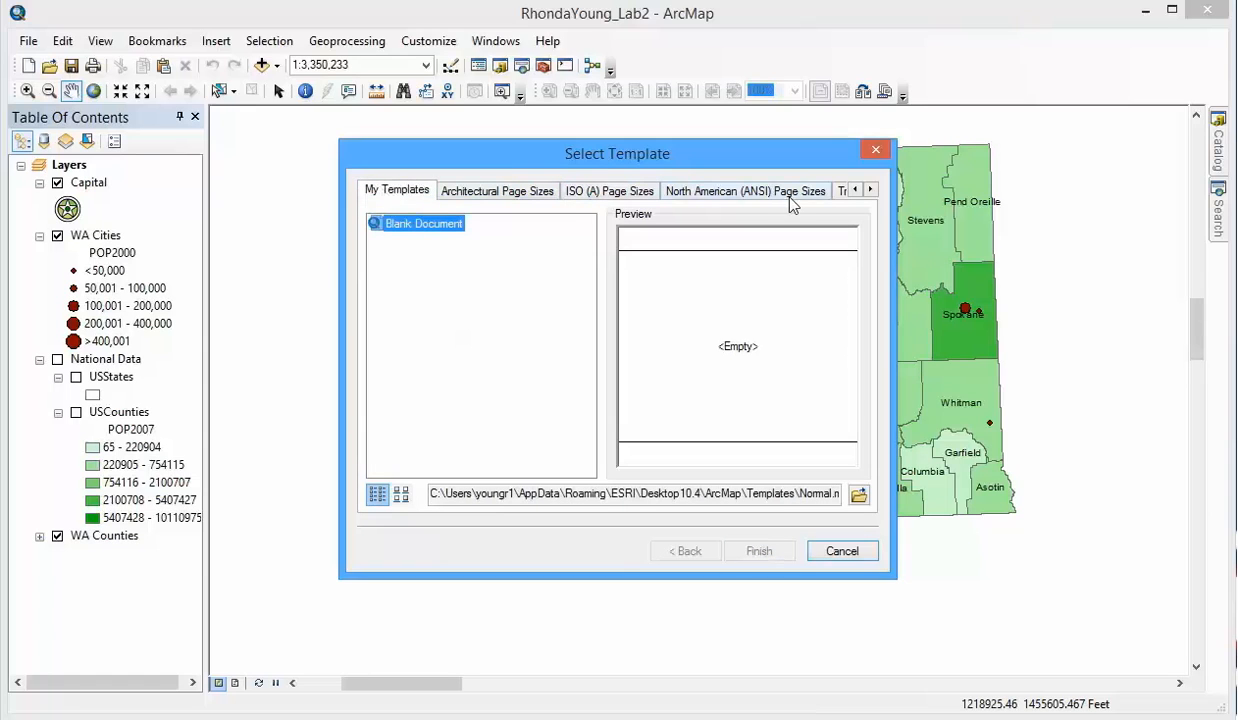
pyautogui.click(870, 189)
pyautogui.click(870, 189)
pyautogui.click(870, 189)
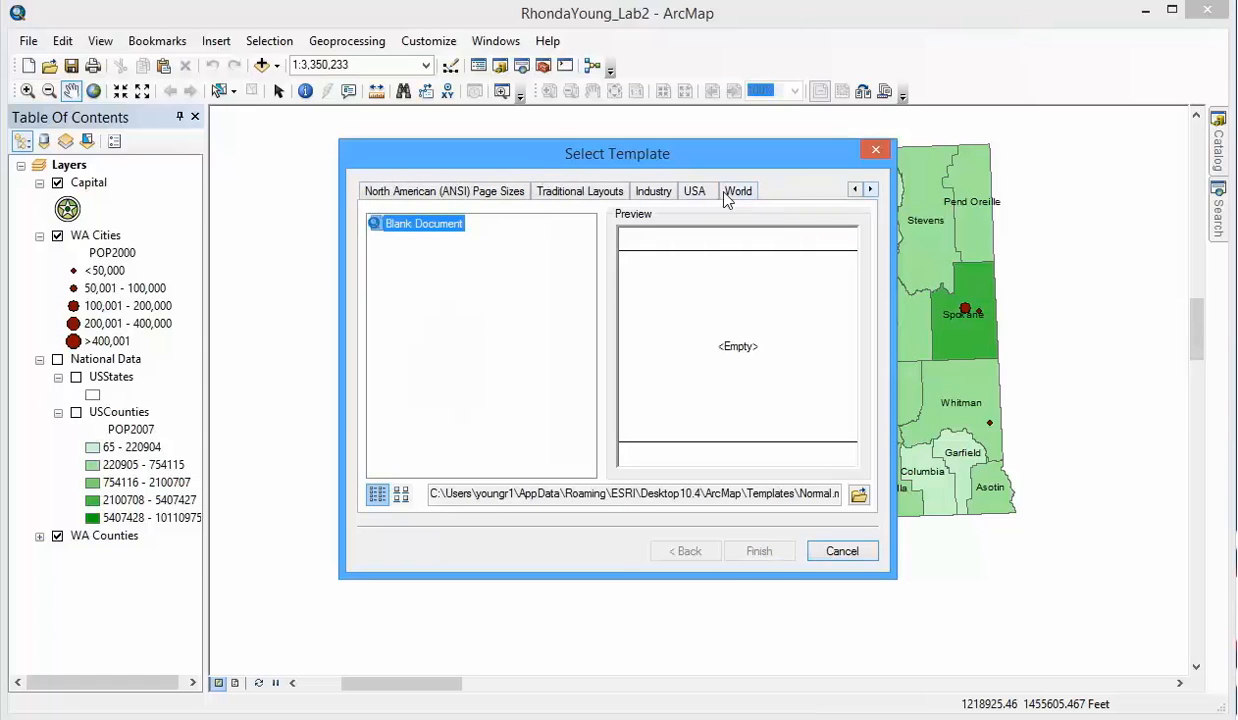
pyautogui.click(696, 191)
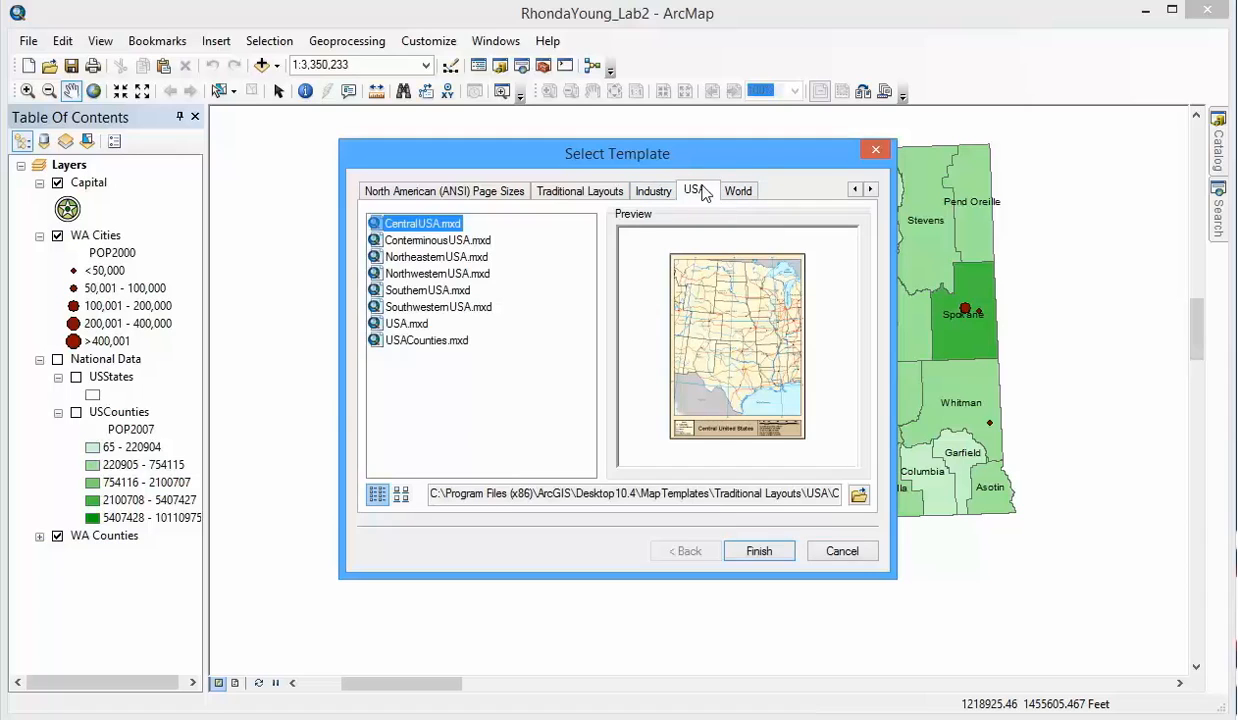
# Preview several of the USA templates and apply ConterminousUSA.mxd to the map layout
pyautogui.click(398, 240)
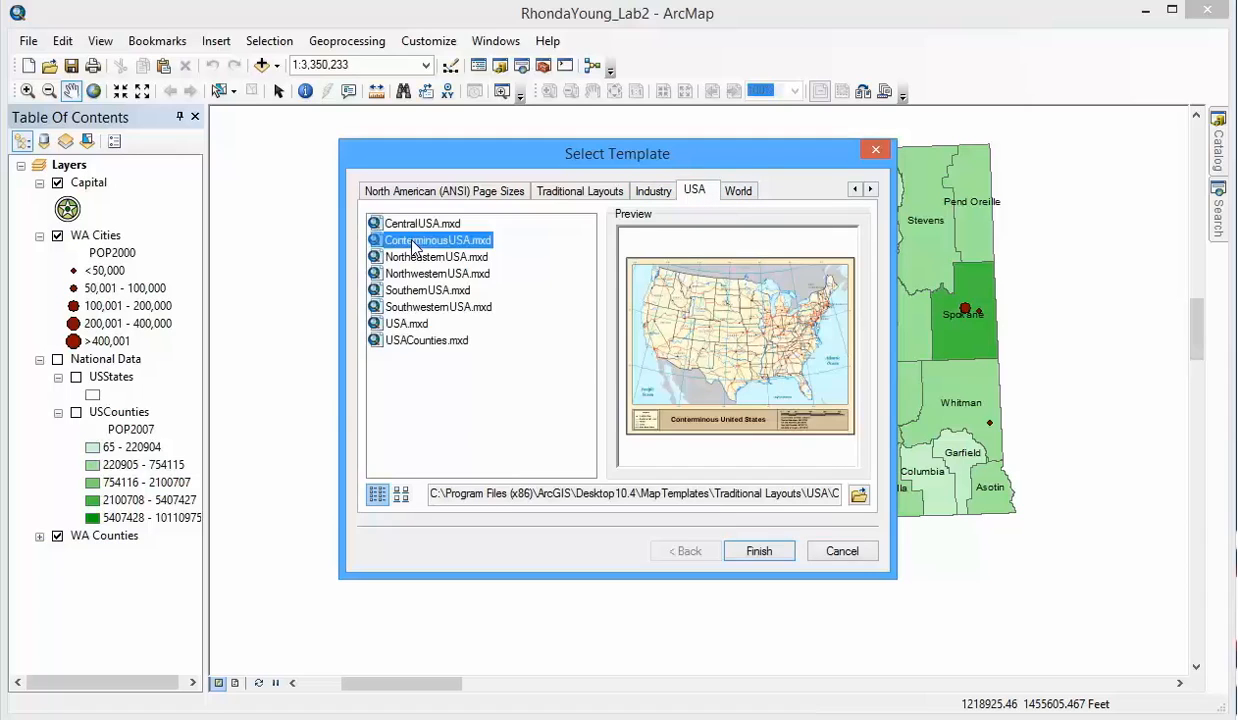
pyautogui.click(403, 257)
pyautogui.click(410, 273)
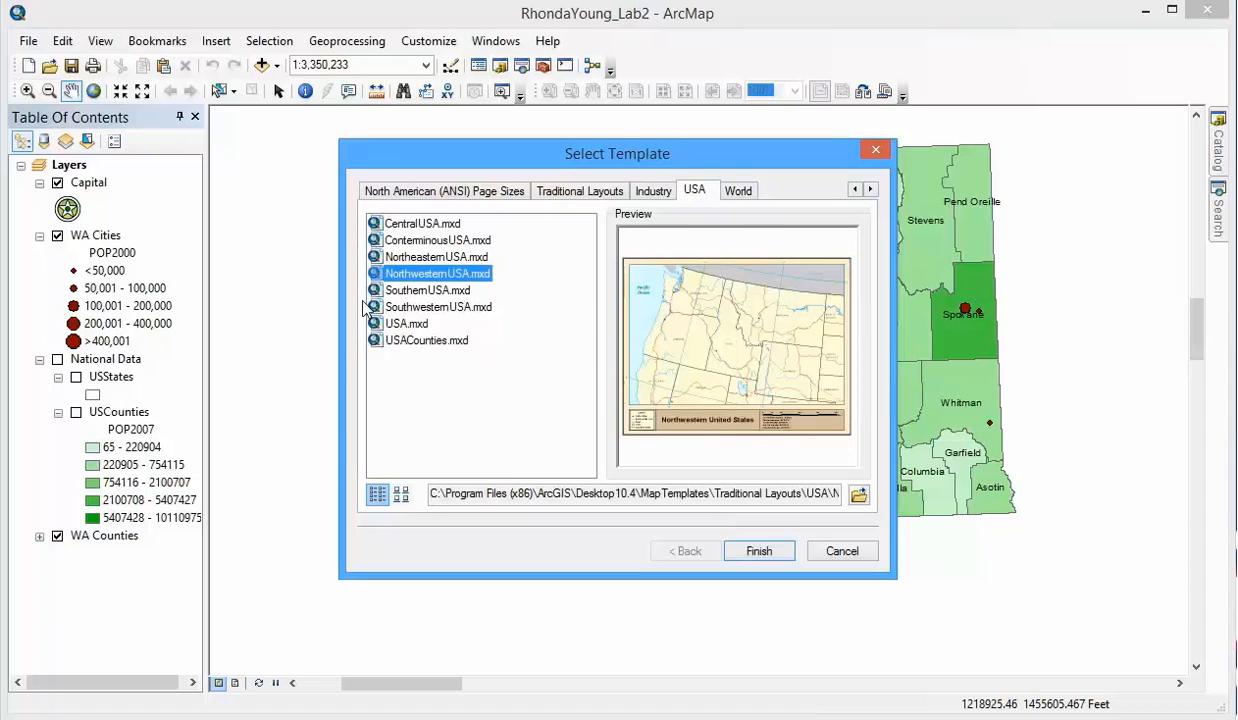
pyautogui.click(412, 324)
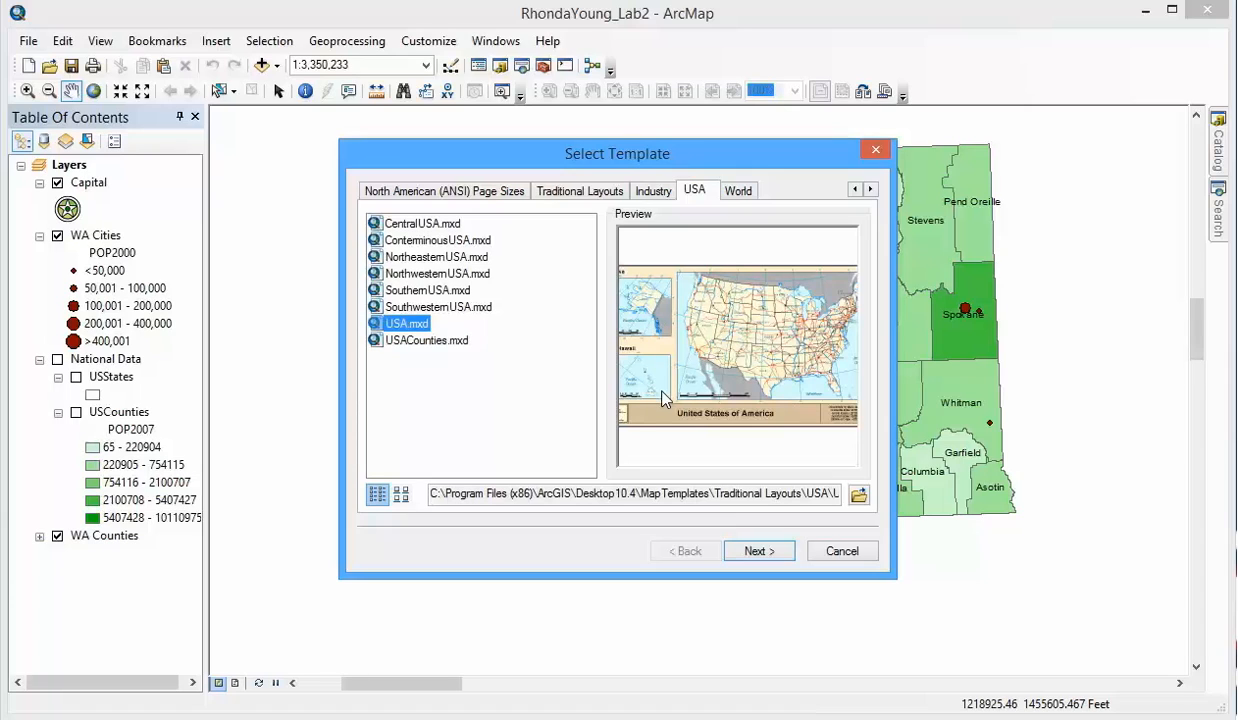
pyautogui.click(423, 246)
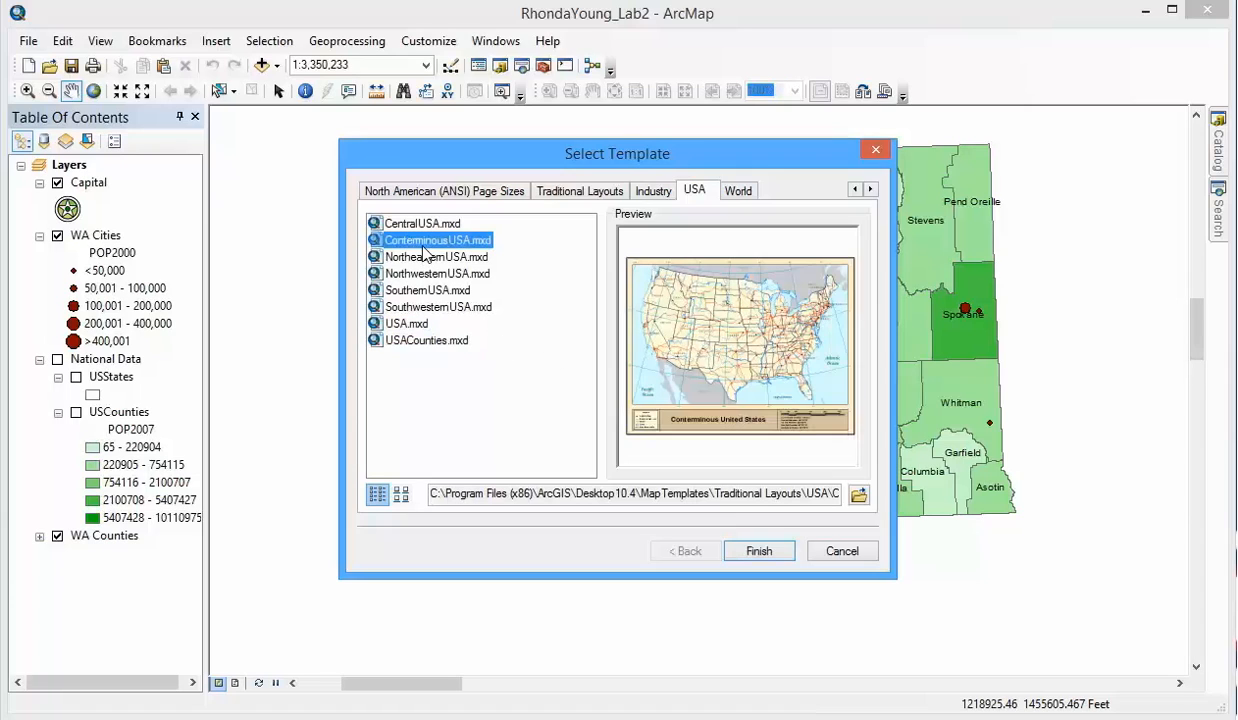
pyautogui.click(768, 557)
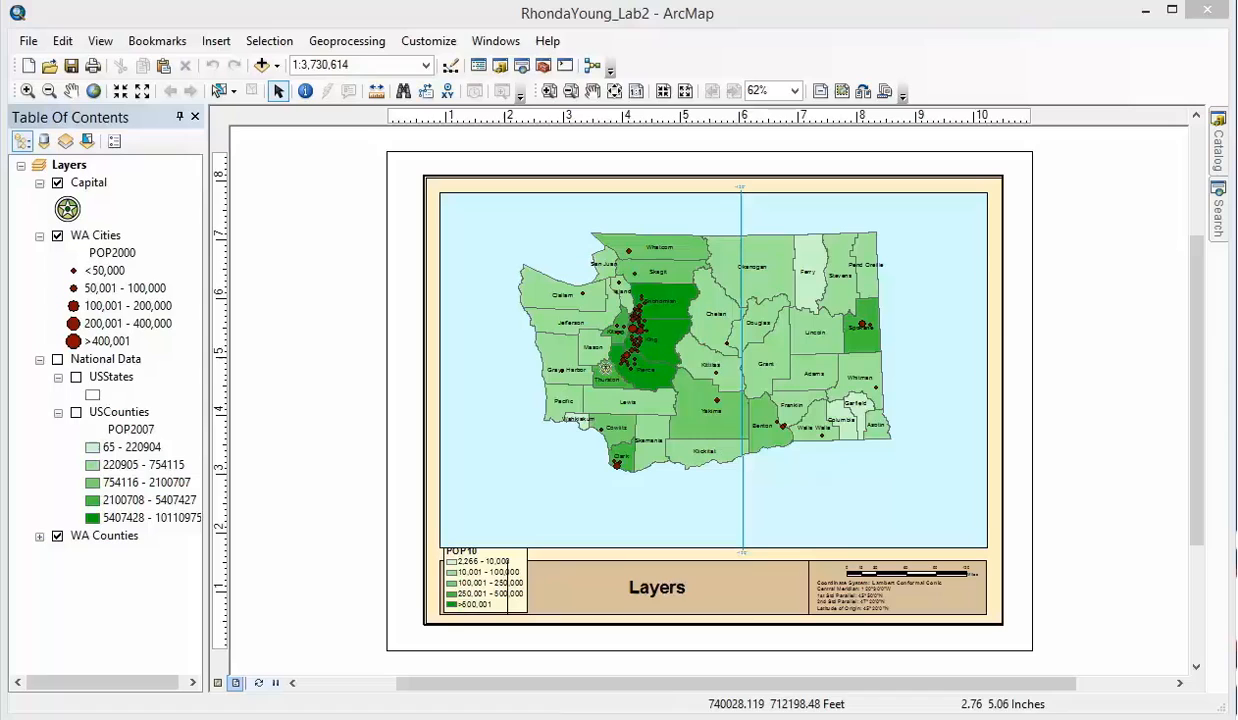
# Make the National Data group visible together with its USStates and USCounties layers
pyautogui.click(58, 360)
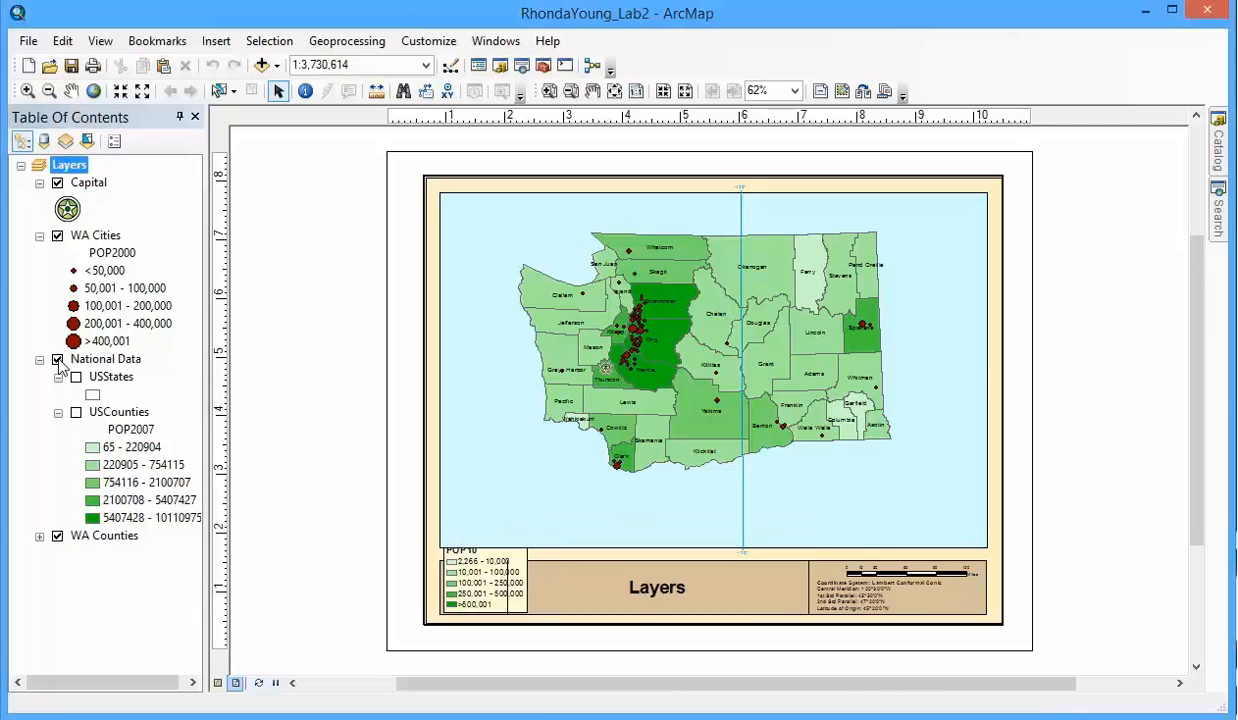
pyautogui.click(76, 377)
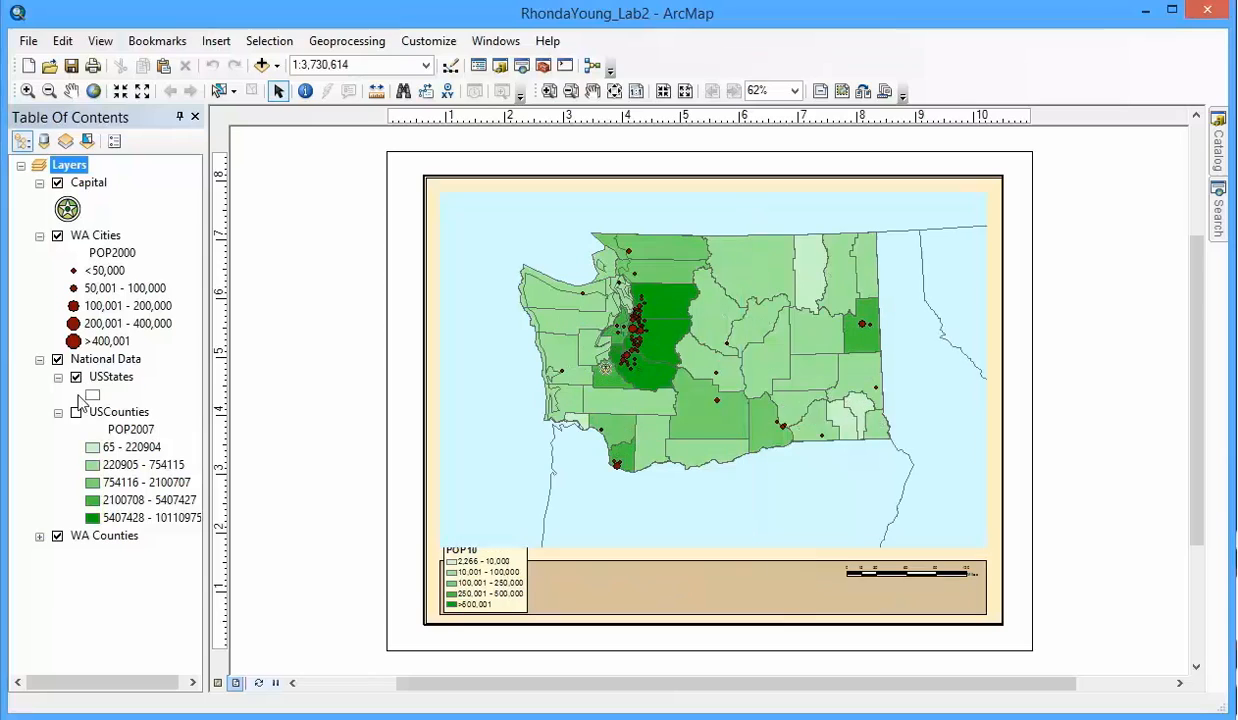
pyautogui.click(76, 412)
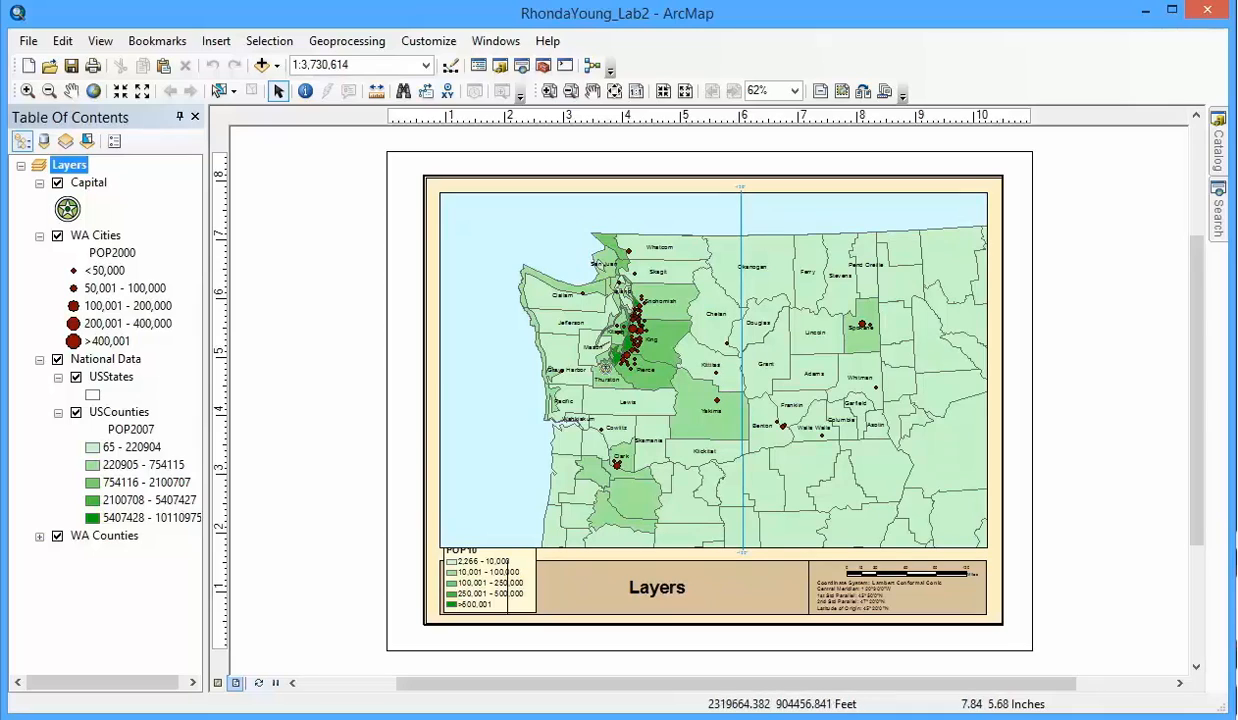
# Alternate between data view and layout view to compare the two displays, ending in layout view
pyautogui.click(218, 684)
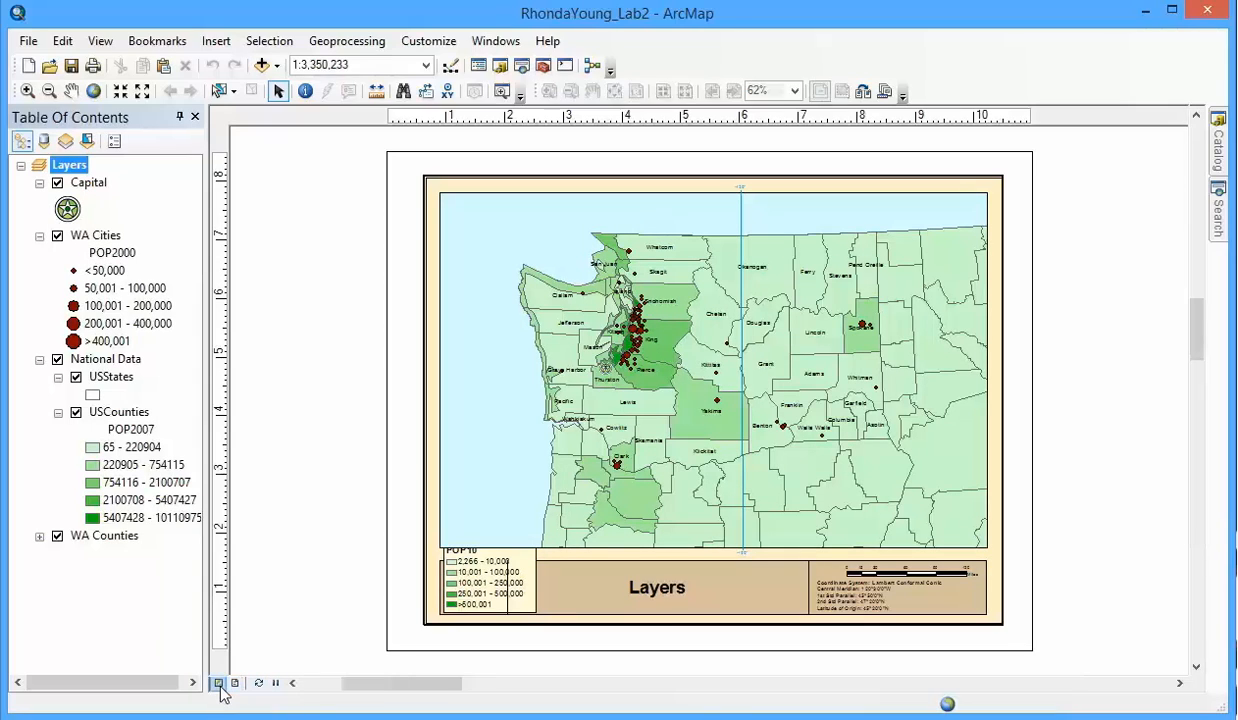
pyautogui.click(235, 684)
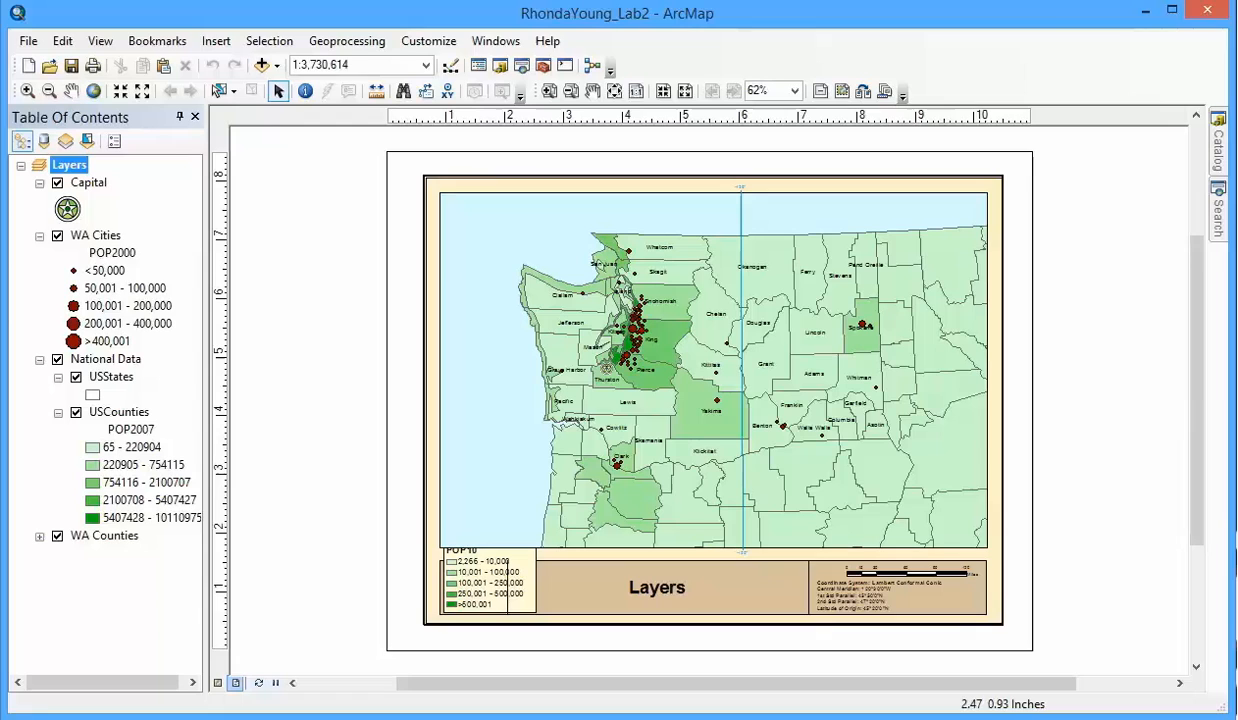
pyautogui.click(219, 684)
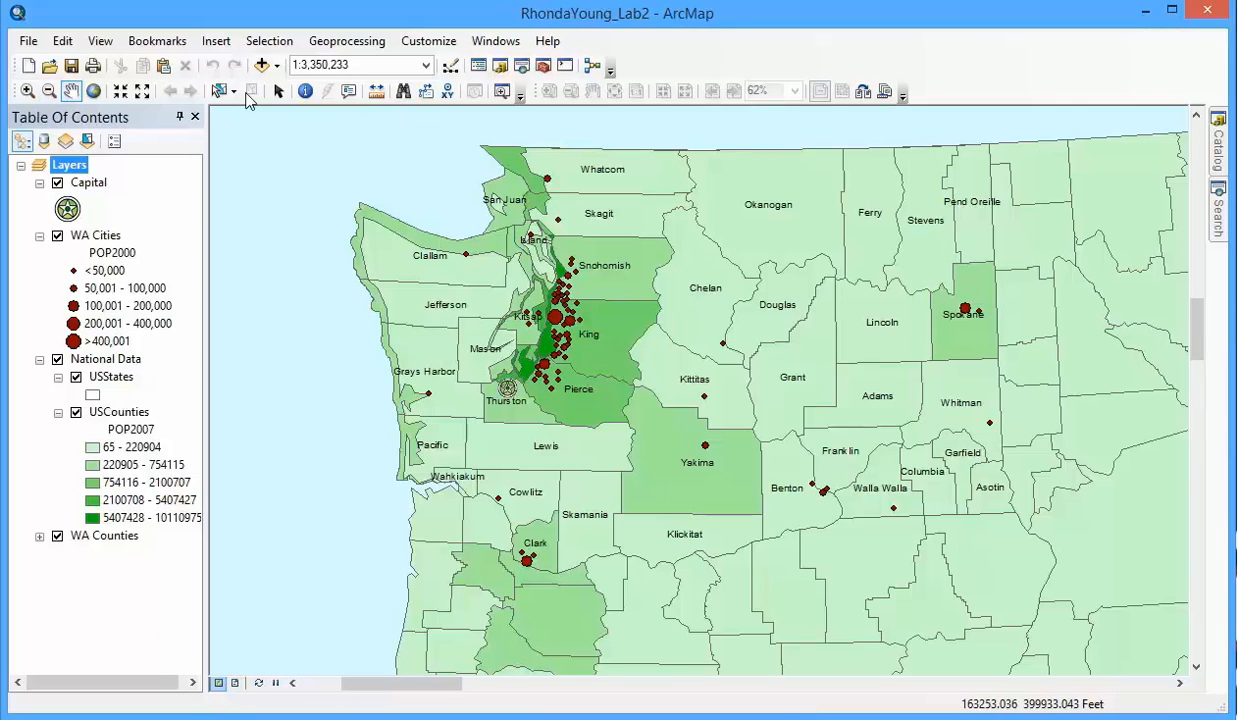
pyautogui.click(235, 683)
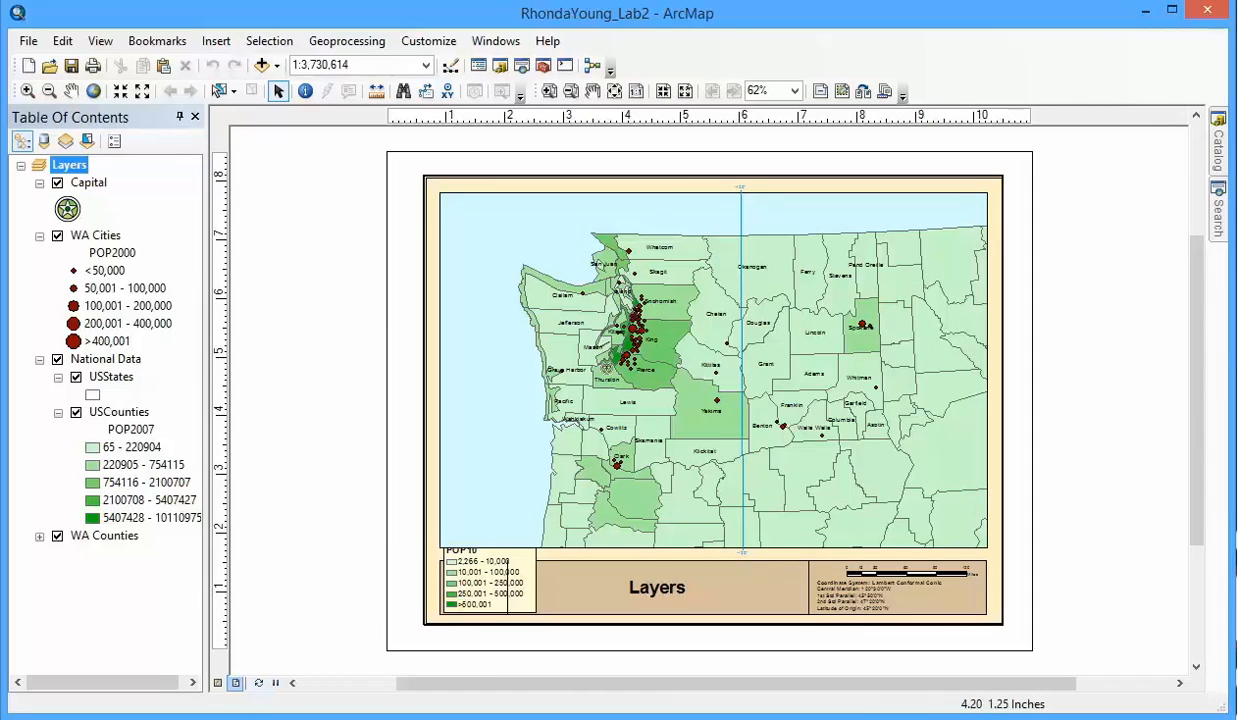
# Bring the map legend to the front so it sits above the data frame in the layout
pyautogui.click(525, 562)
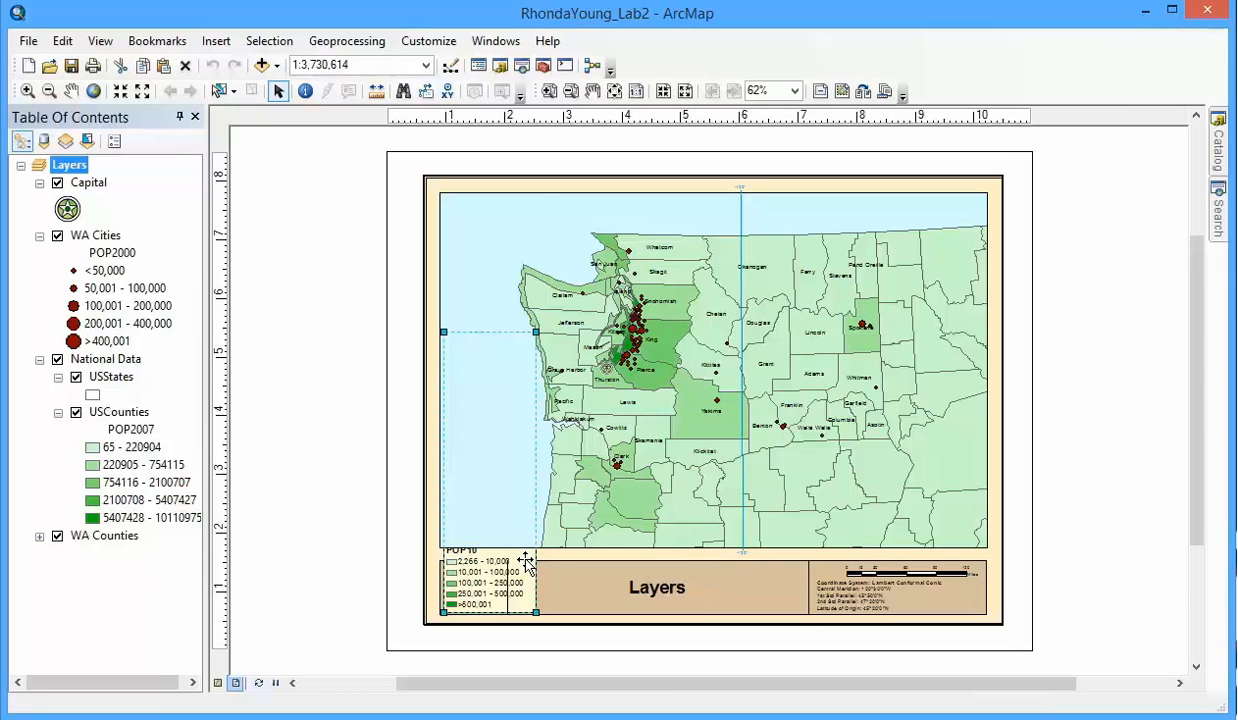
pyautogui.rightClick(525, 562)
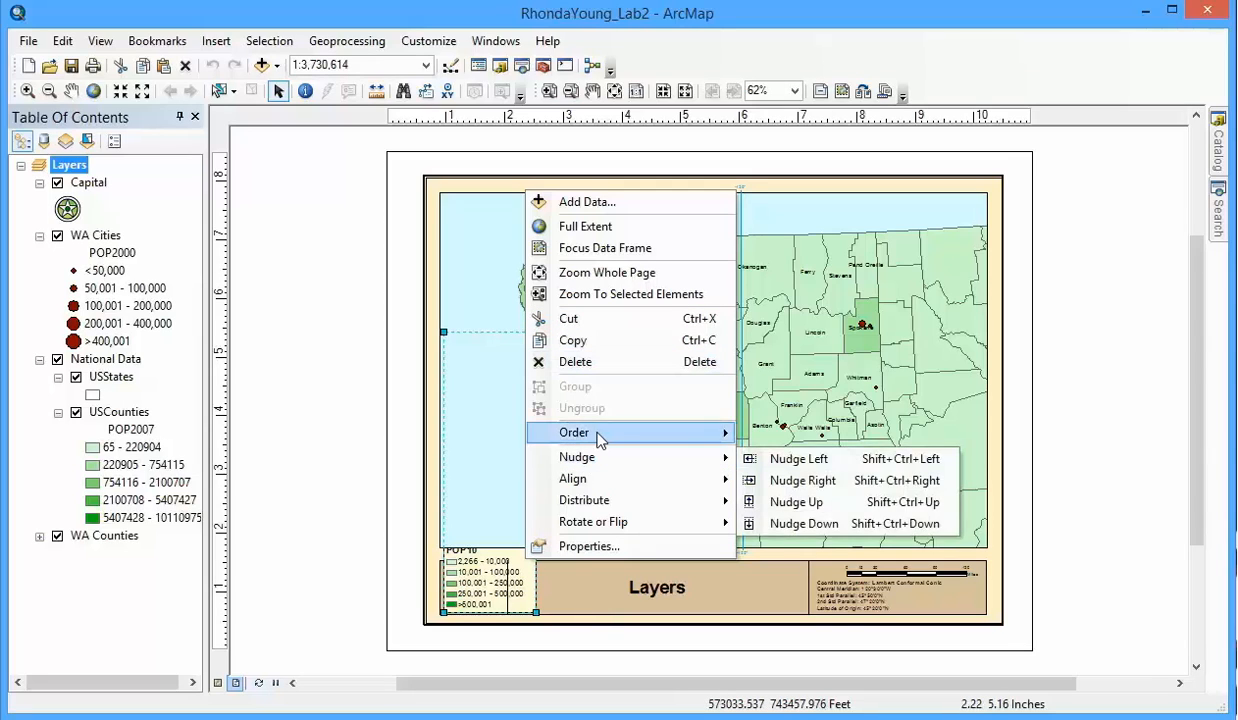
pyautogui.moveTo(597, 438)
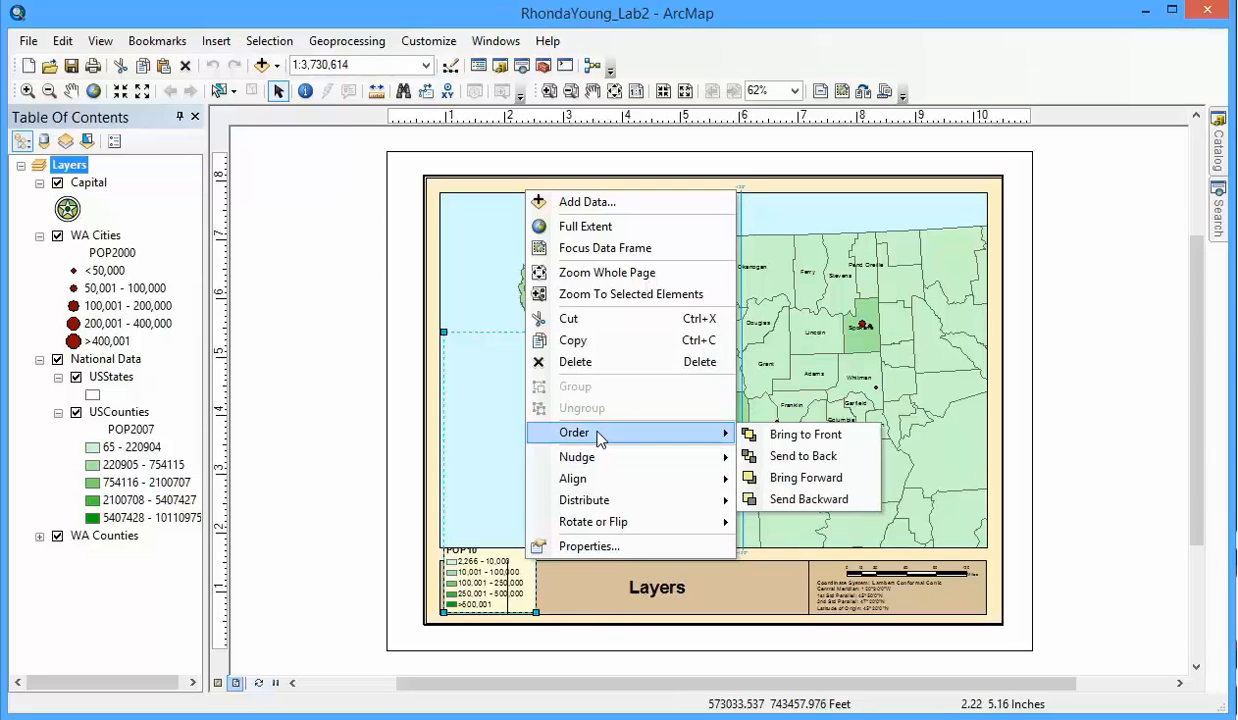
pyautogui.click(814, 435)
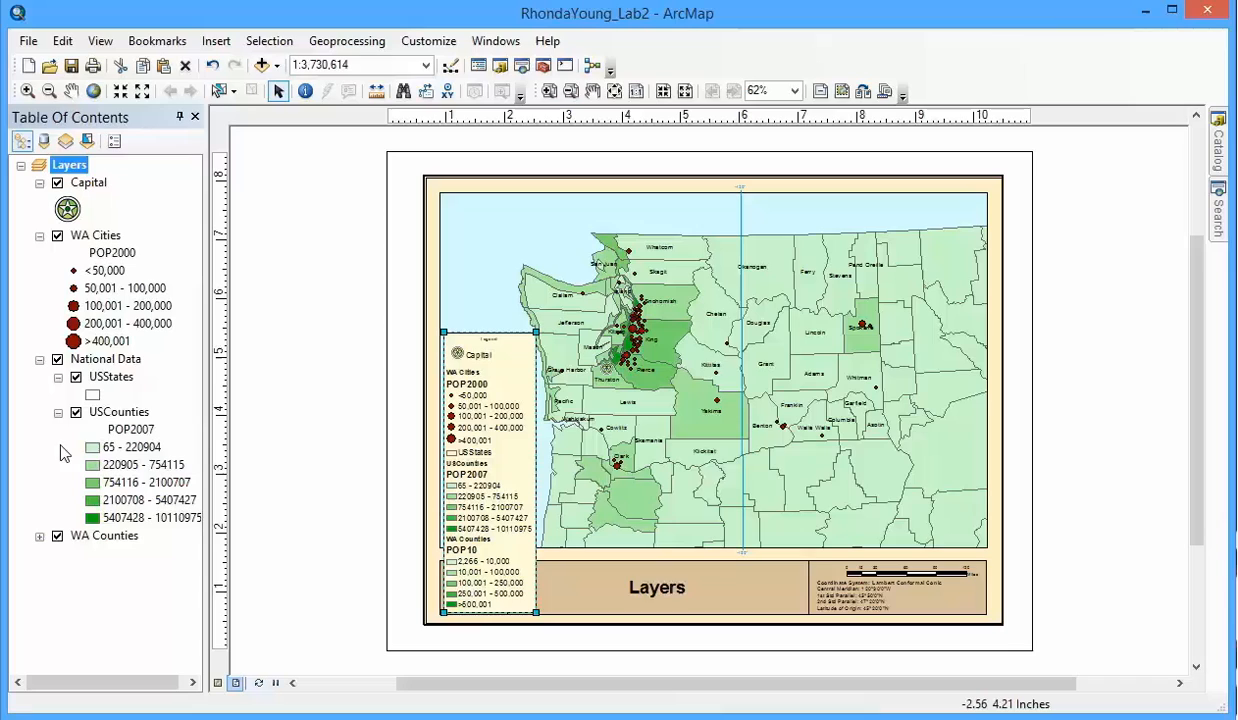
# Hide the USCounties and USStates layers of the National Data group, keeping WA Cities visible
pyautogui.click(76, 412)
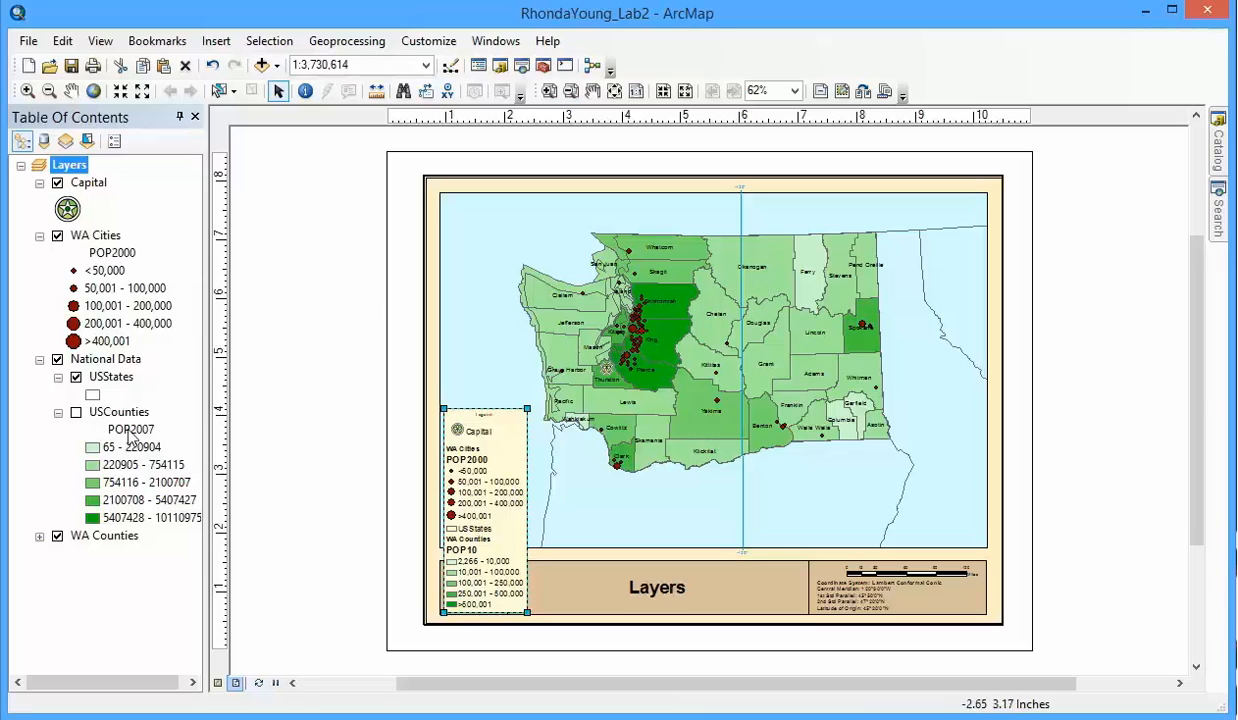
pyautogui.click(57, 237)
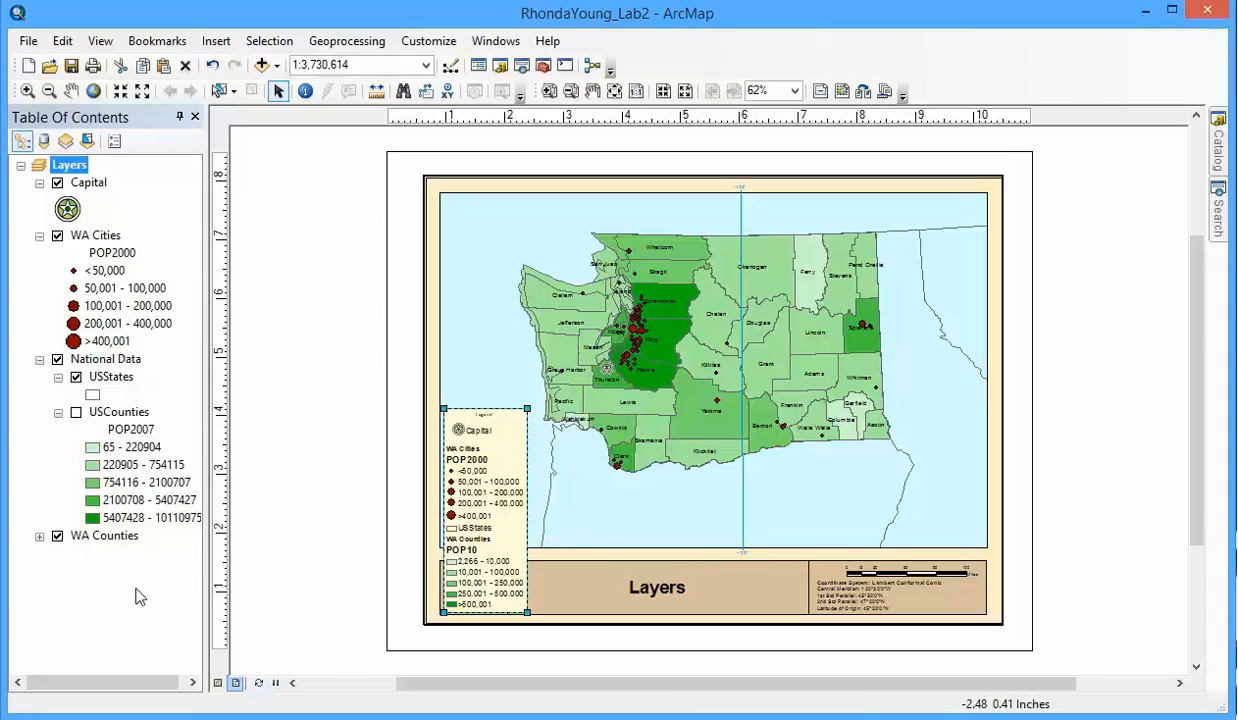
pyautogui.click(76, 377)
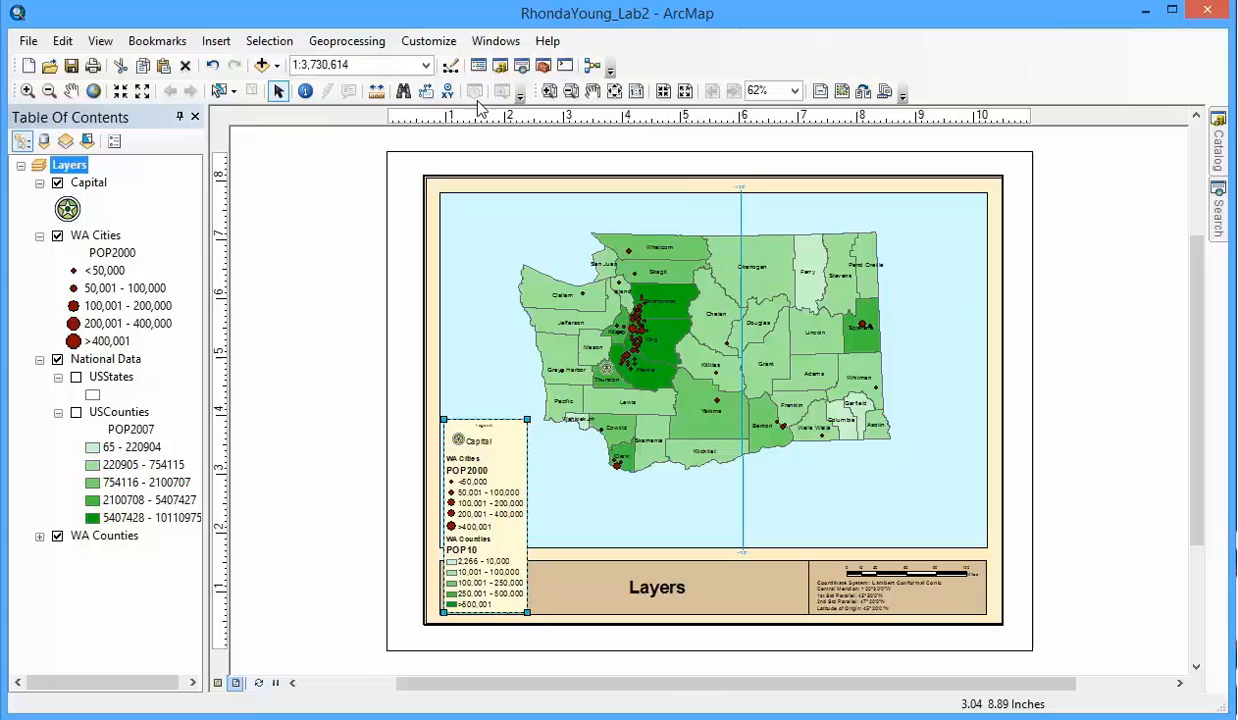
# Look closely at the legend and check the layout page in print preview, closing the preview when done
pyautogui.click(548, 91)
pyautogui.moveTo(395, 358); pyautogui.dragTo(572, 633)
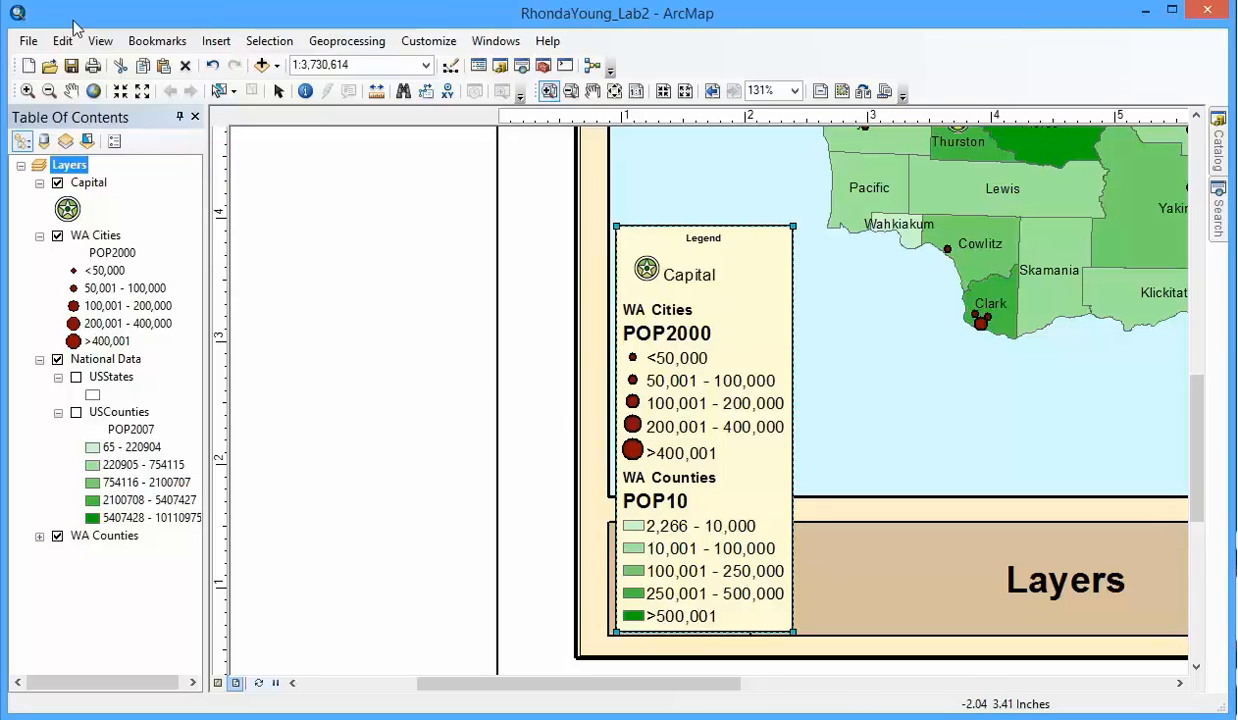
pyautogui.click(29, 42)
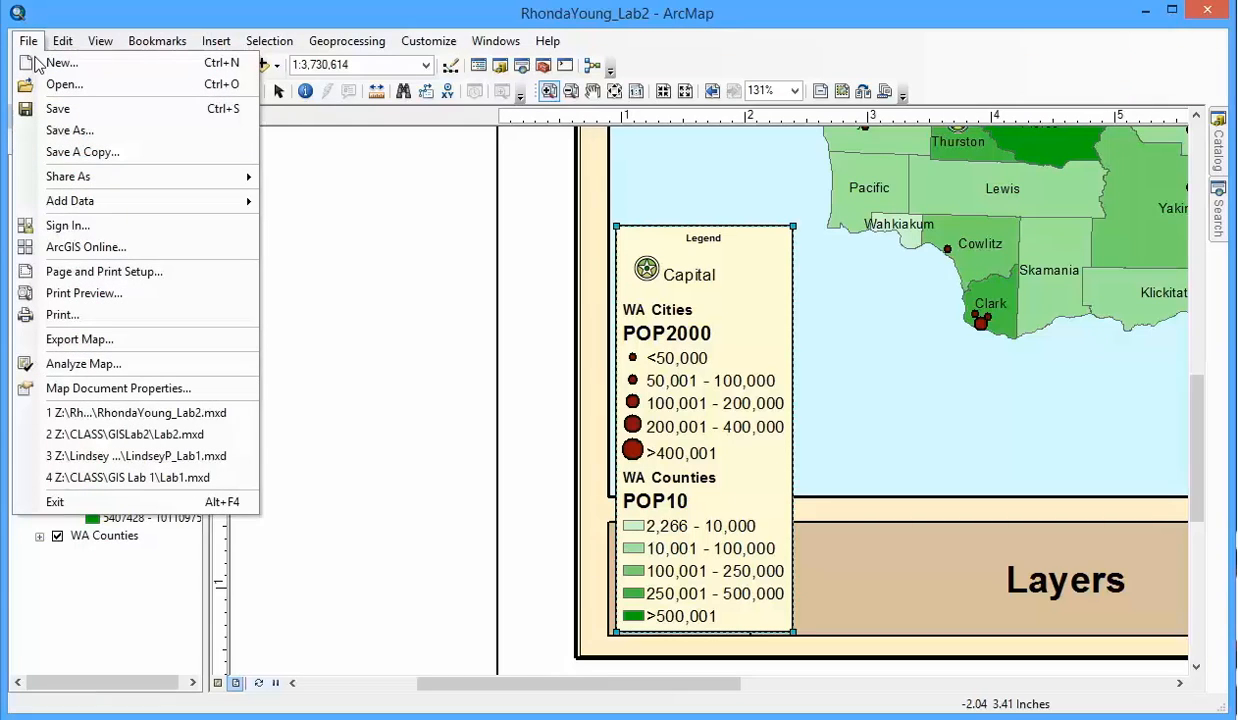
pyautogui.click(86, 294)
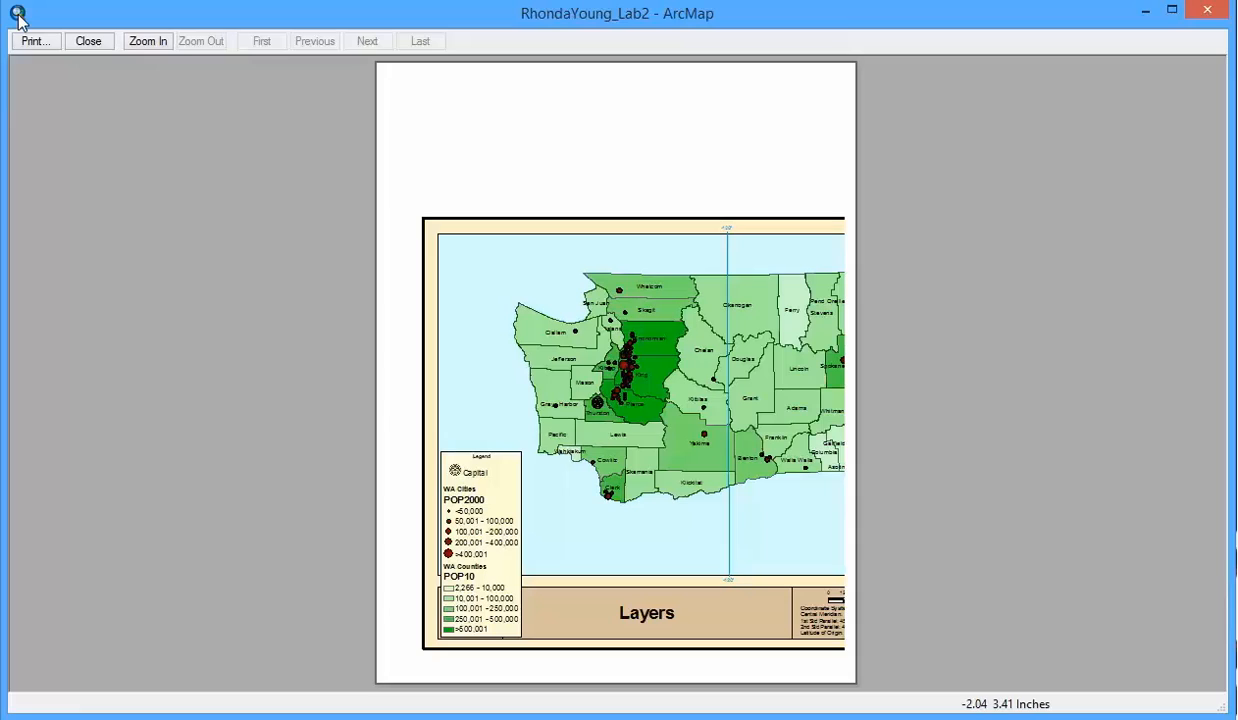
pyautogui.click(1208, 12)
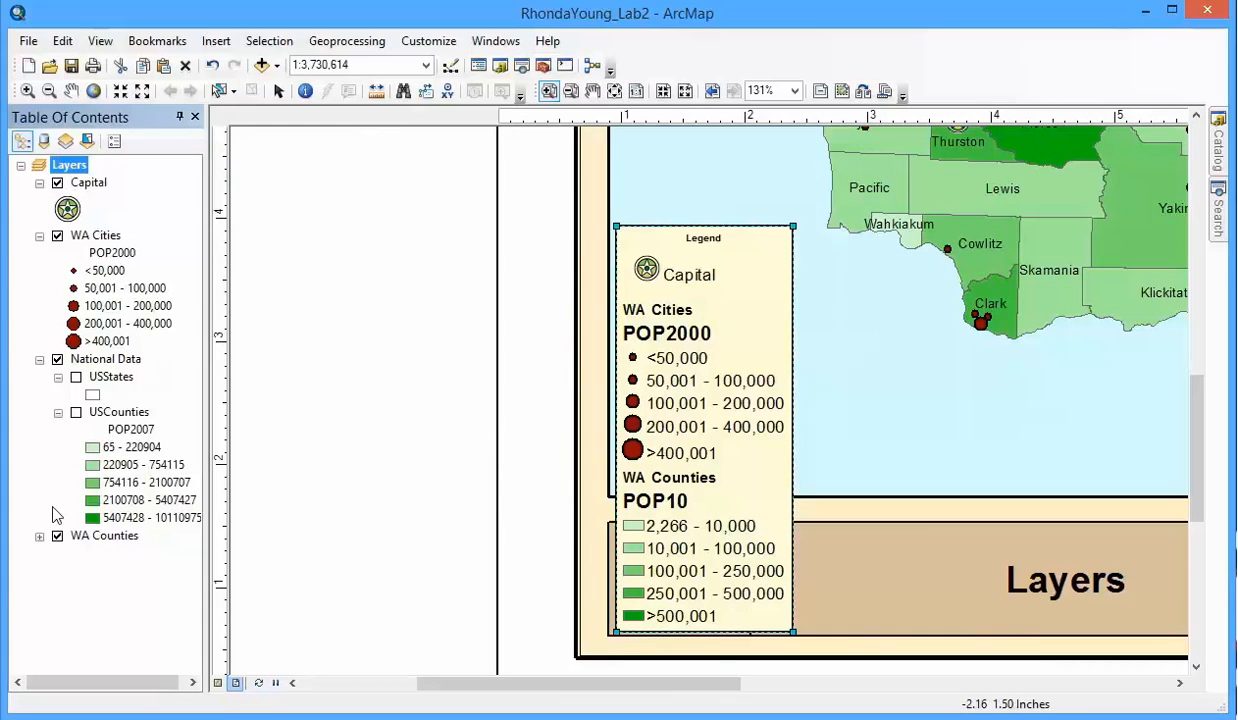
# Set the printer paper orientation to Landscape in the page and print setup
pyautogui.click(28, 41)
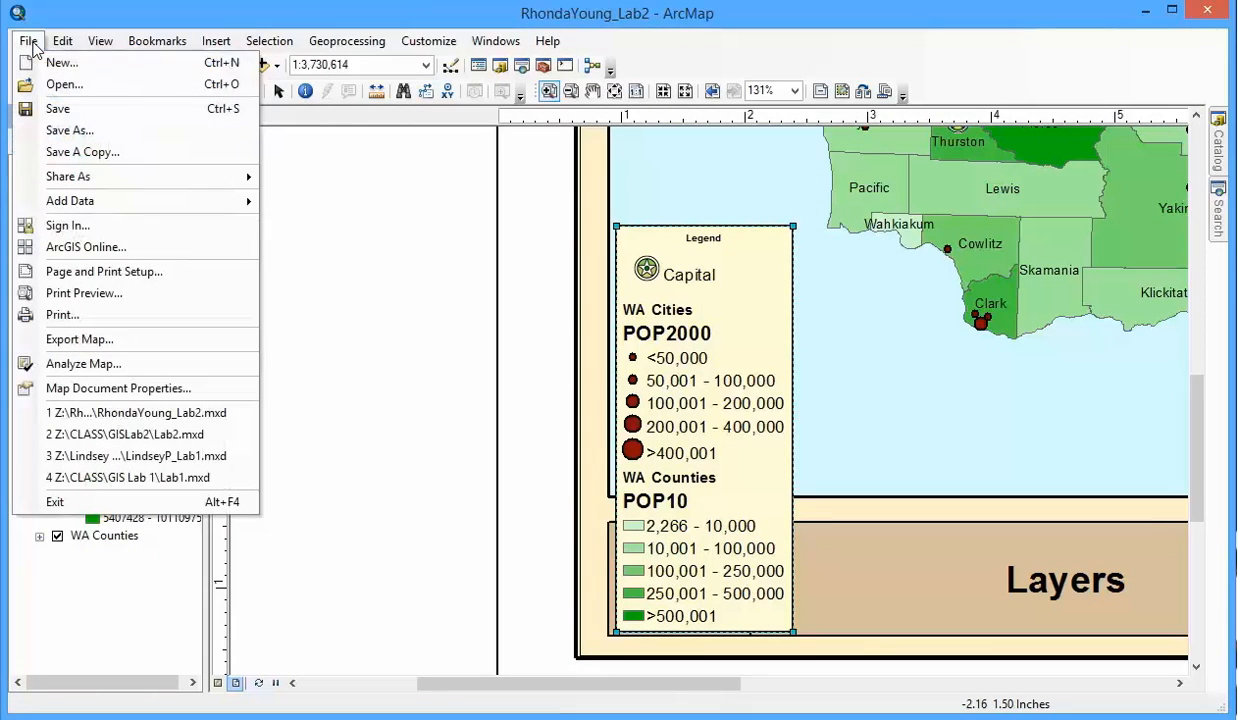
pyautogui.click(84, 271)
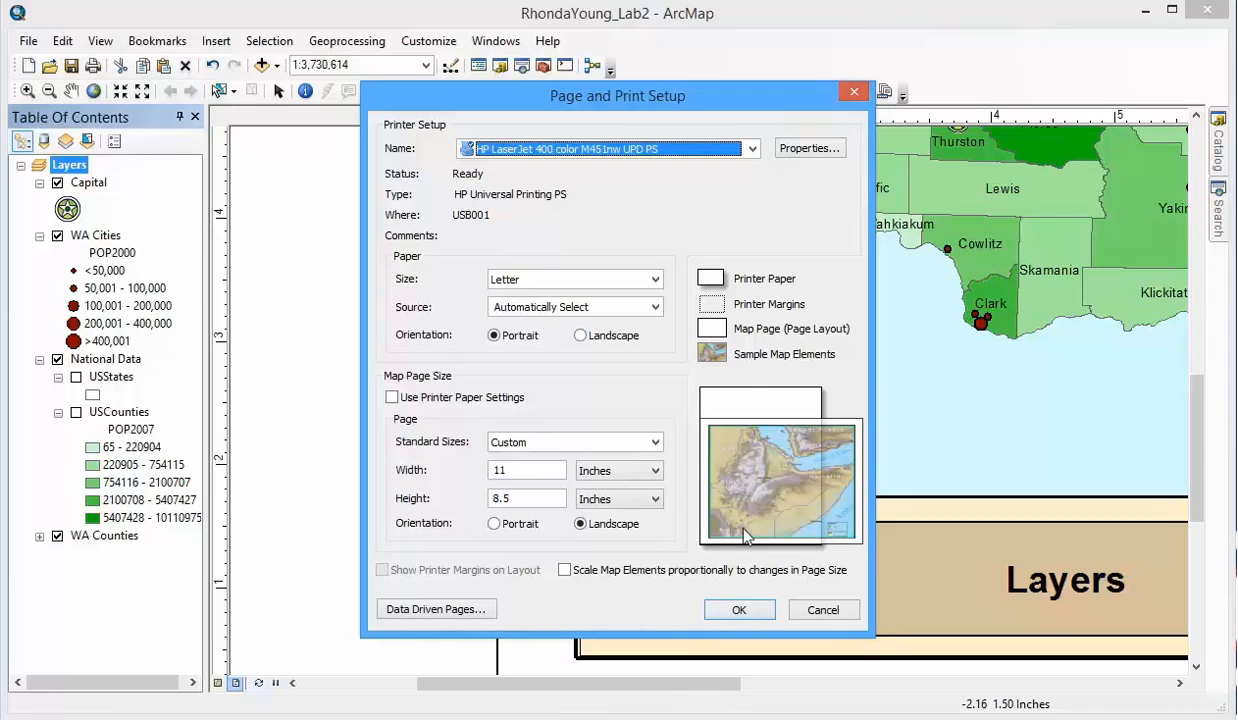
pyautogui.click(580, 336)
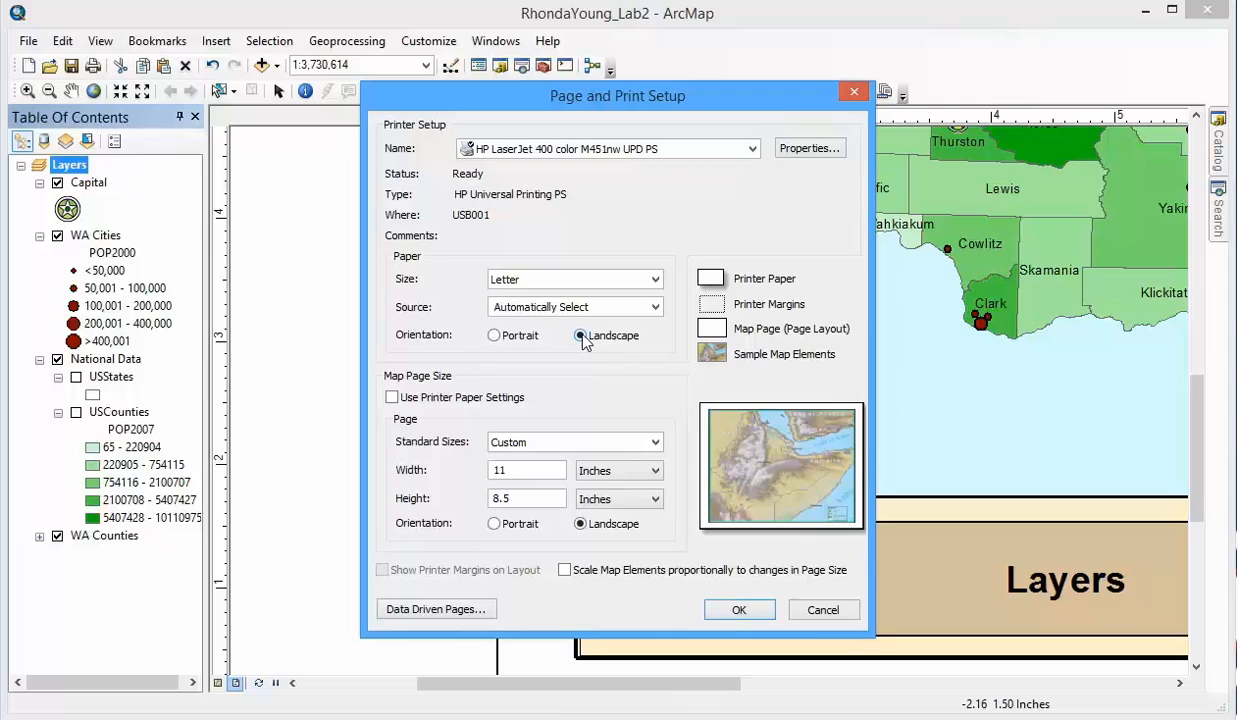
pyautogui.click(730, 611)
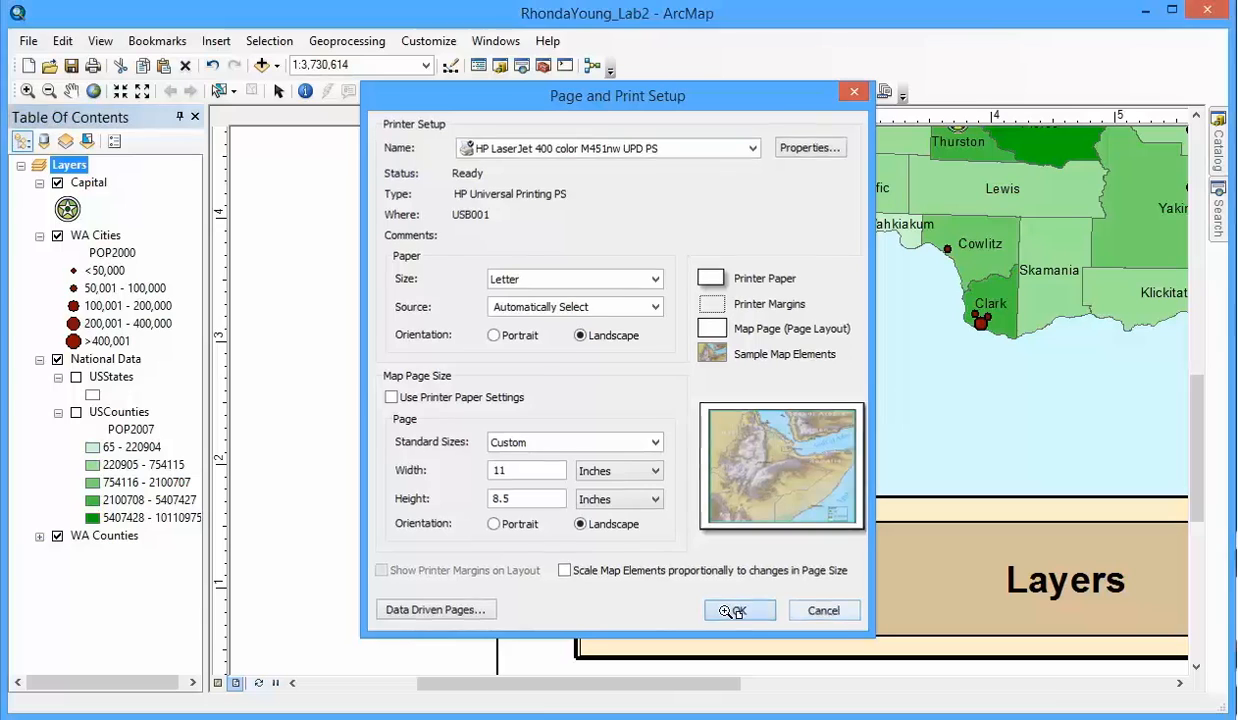
# Check the landscape page in print preview again and return to the layout
pyautogui.click(28, 41)
pyautogui.click(84, 293)
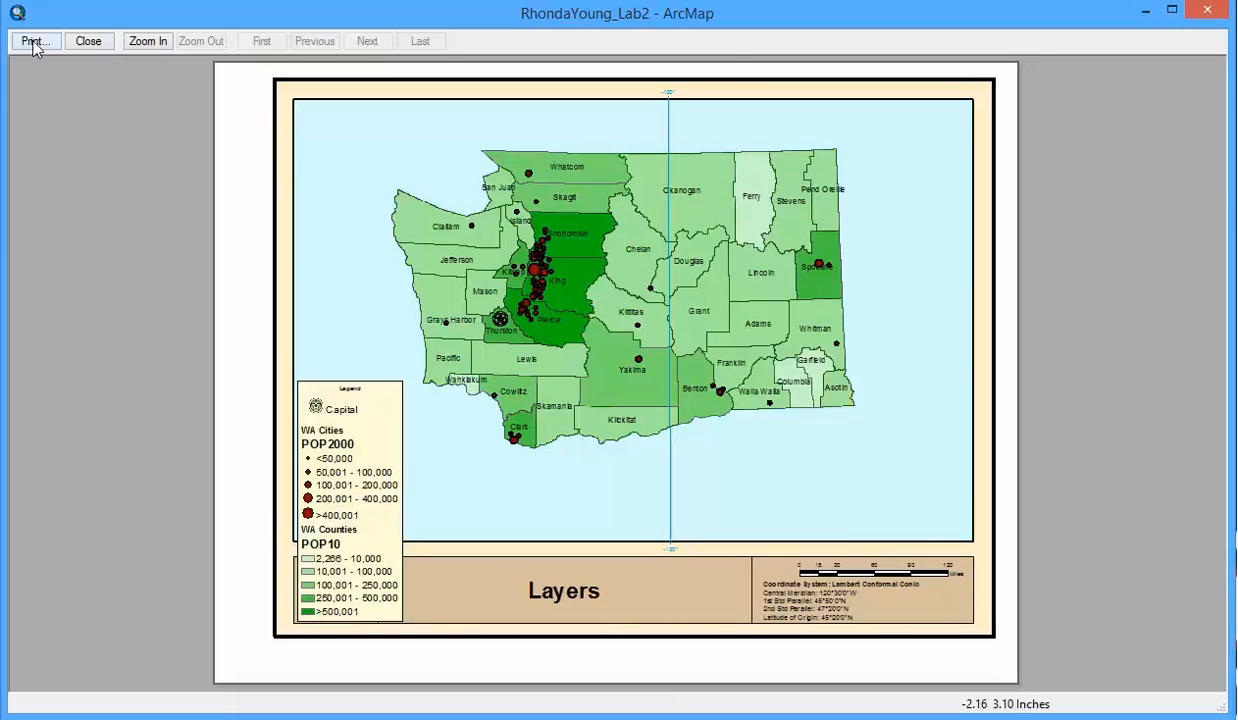
pyautogui.click(1225, 10)
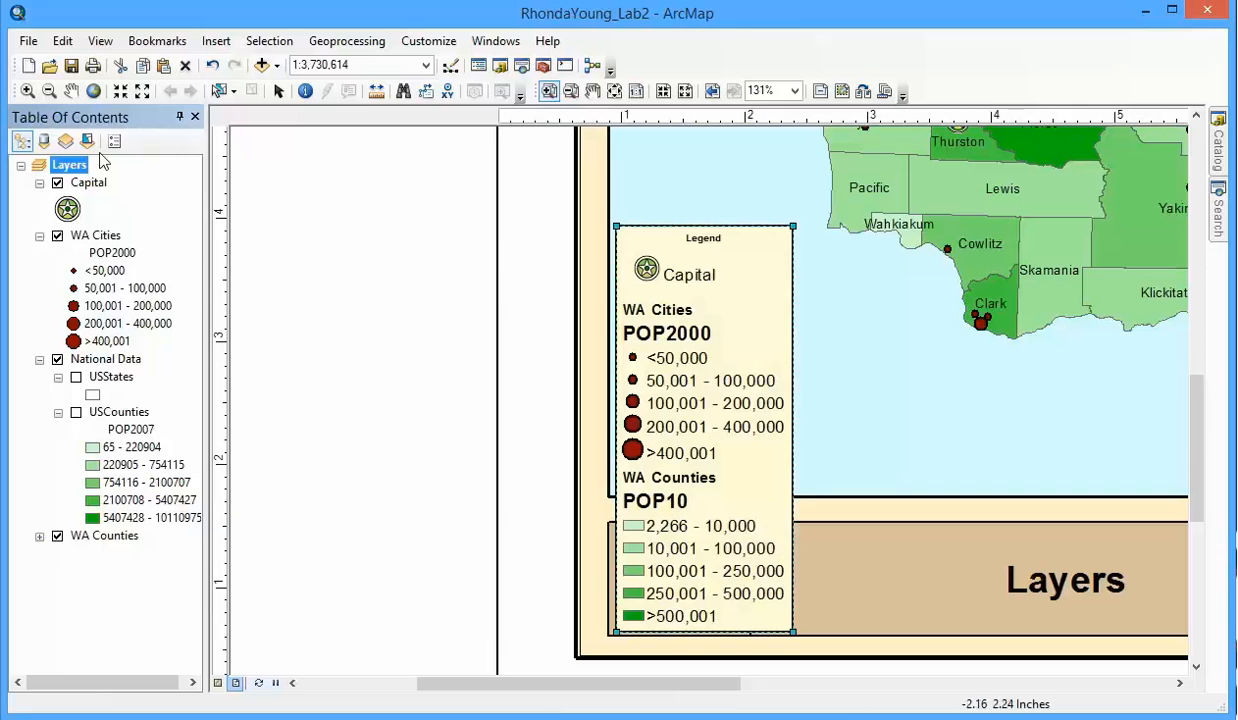
# Review the print settings and printer engine choices, leaving without printing
pyautogui.click(29, 42)
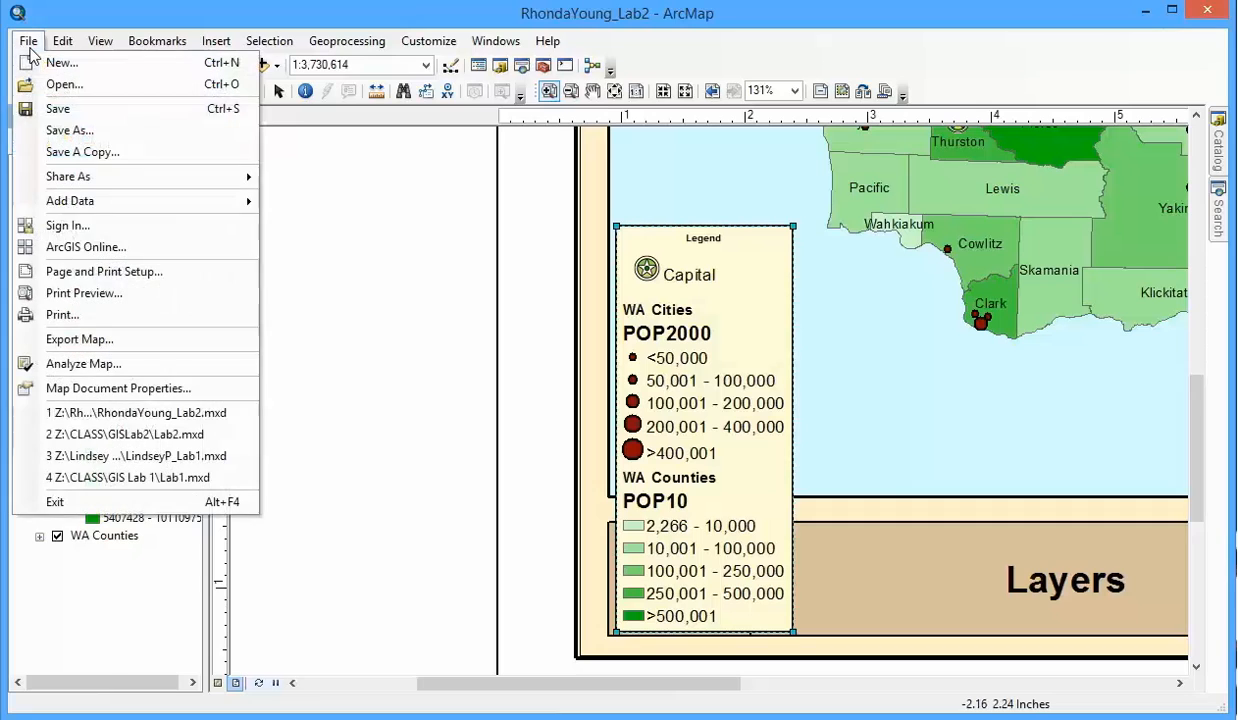
pyautogui.click(78, 314)
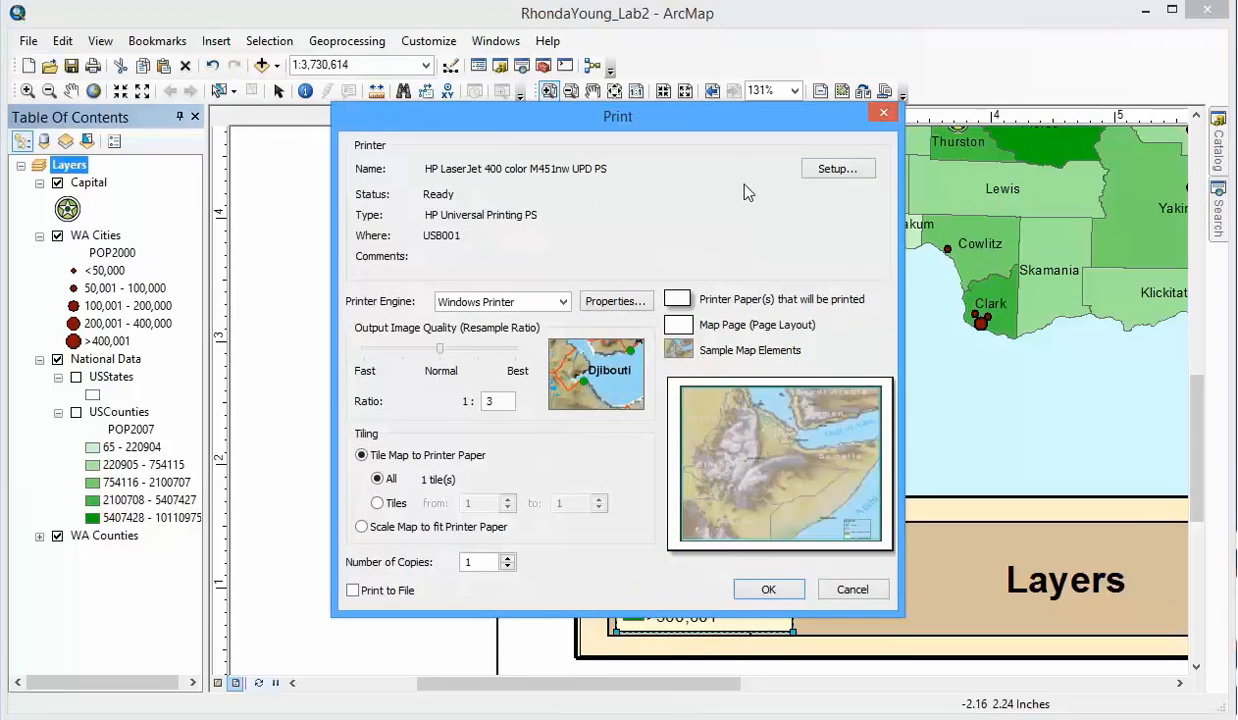
pyautogui.click(563, 301)
pyautogui.click(572, 310)
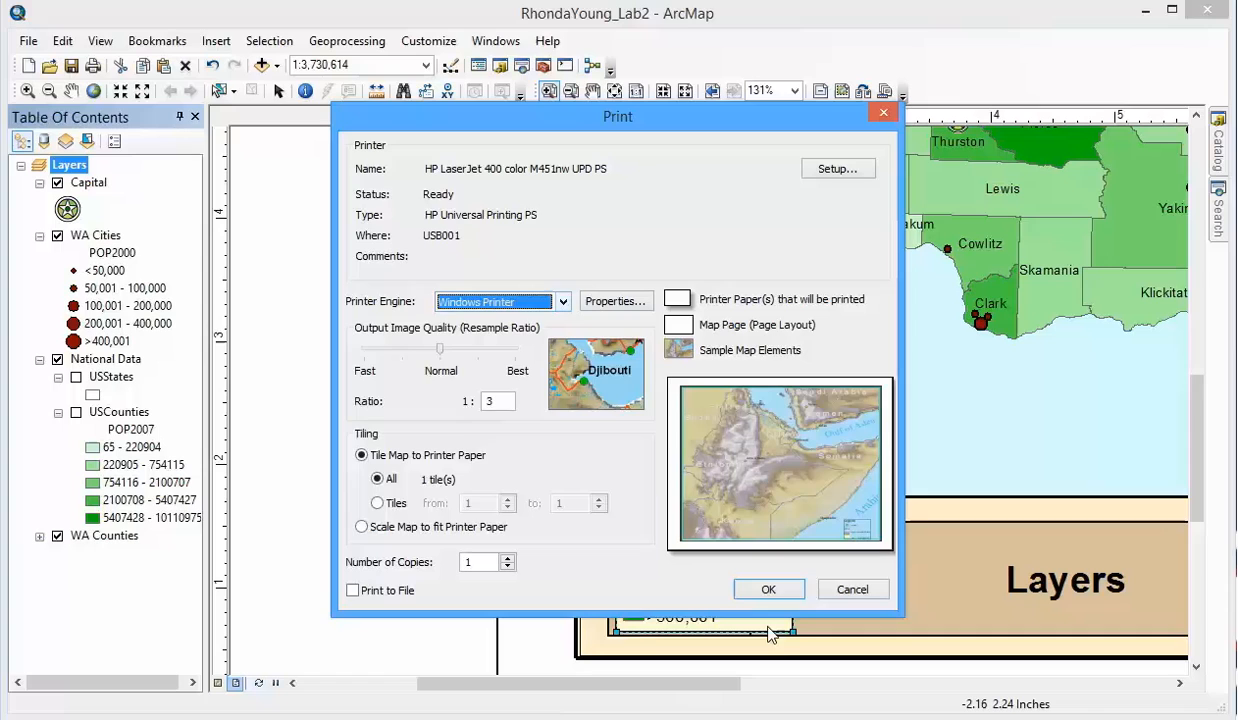
pyautogui.click(843, 589)
# Review the file formats available for exporting the map, such as PDF and JPEG, without exporting
pyautogui.click(28, 40)
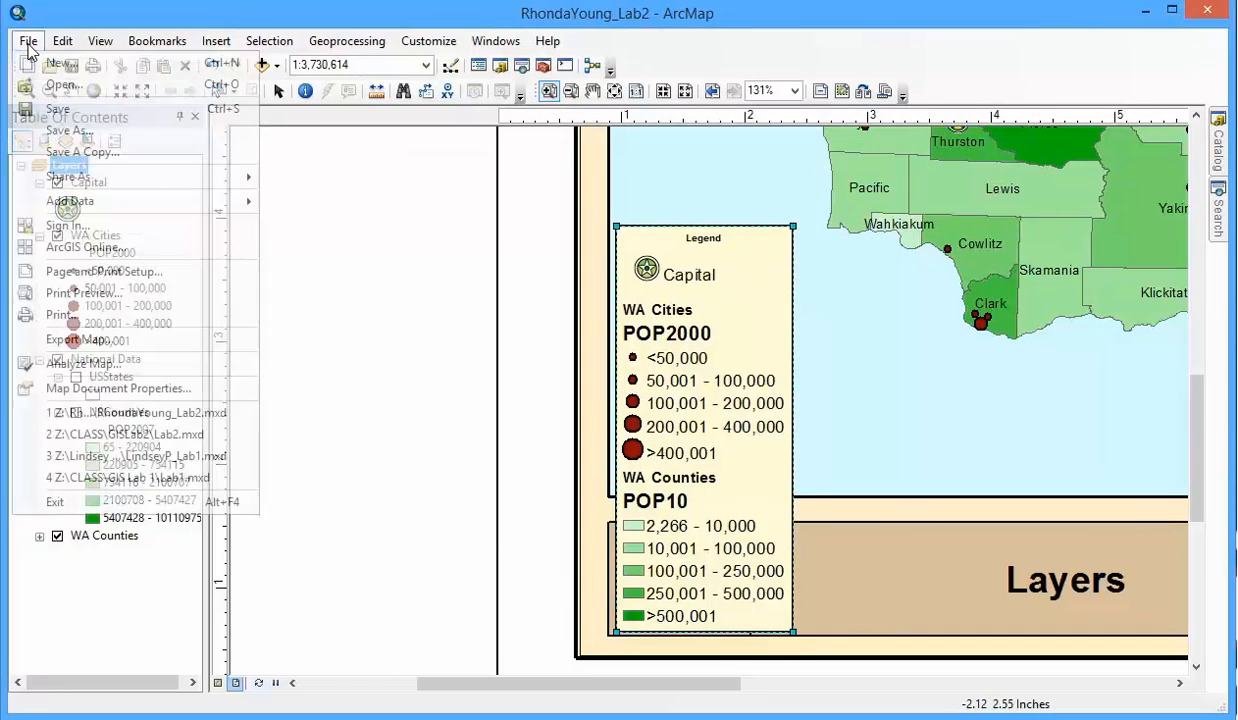
pyautogui.click(95, 340)
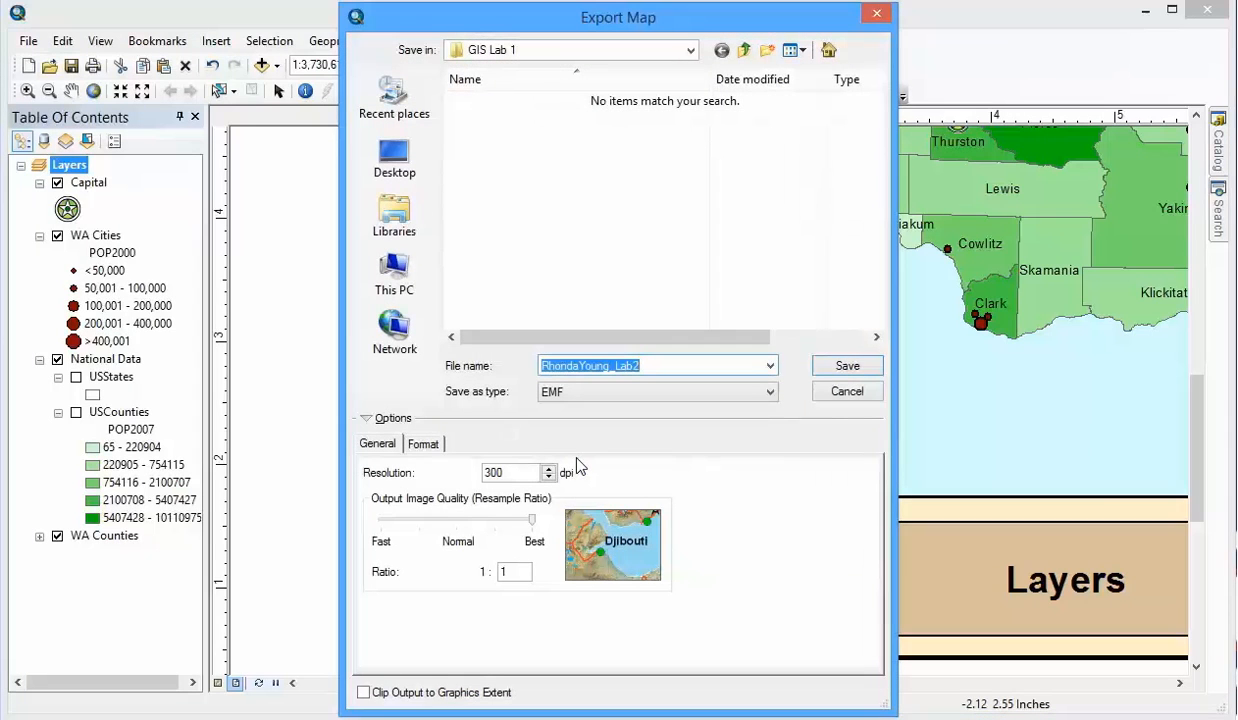
pyautogui.click(755, 390)
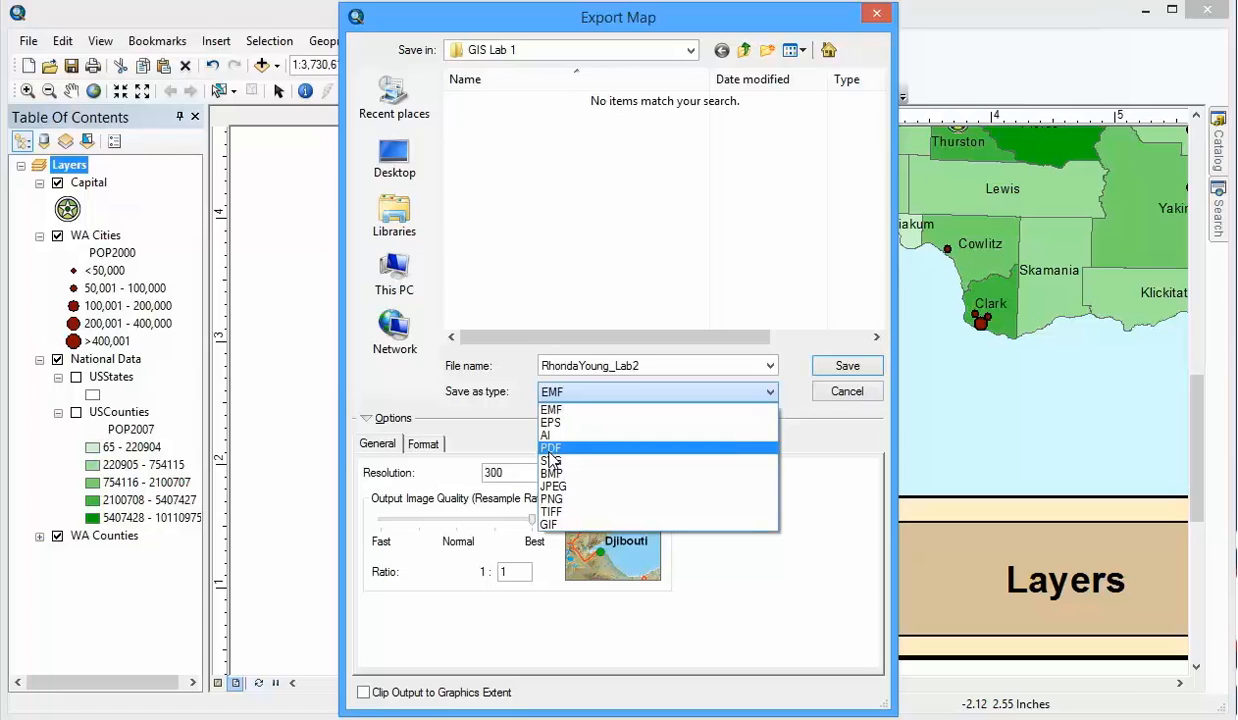
pyautogui.click(846, 392)
pyautogui.click(846, 392)
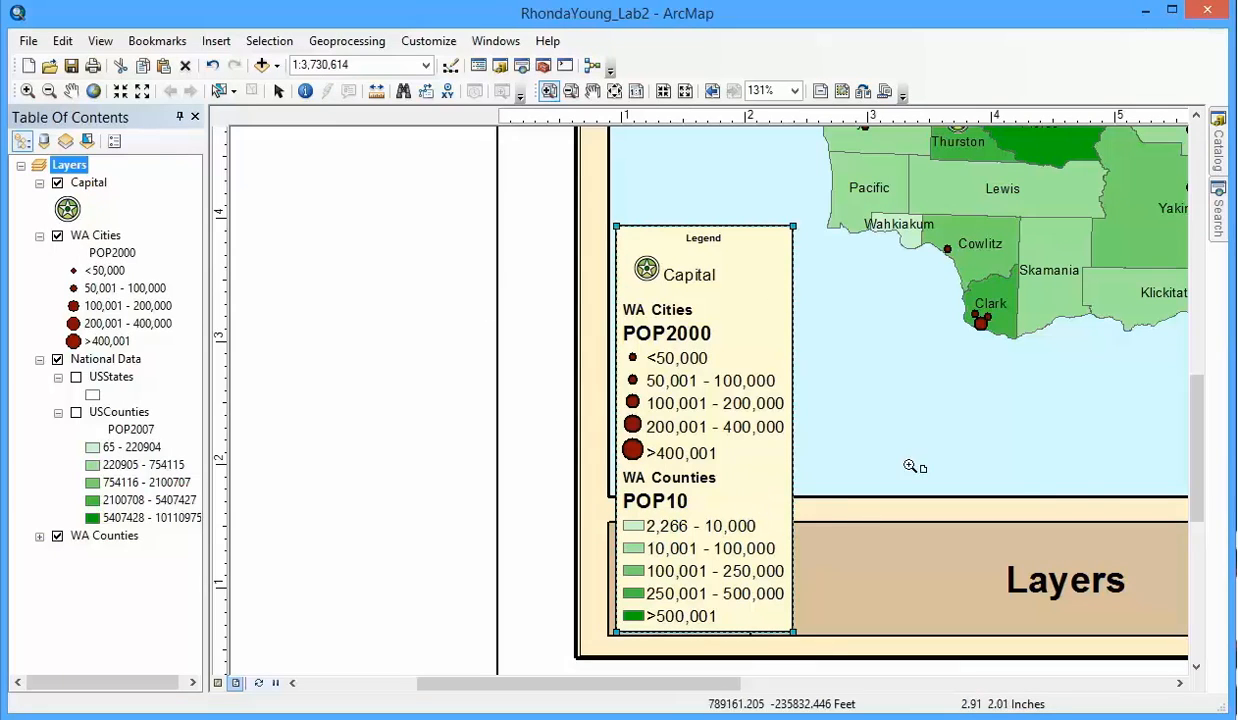
pyautogui.moveTo(1196, 475); pyautogui.dragTo(1217, 572)
pyautogui.click(1179, 189)
pyautogui.scroll(-2, 713, 381)
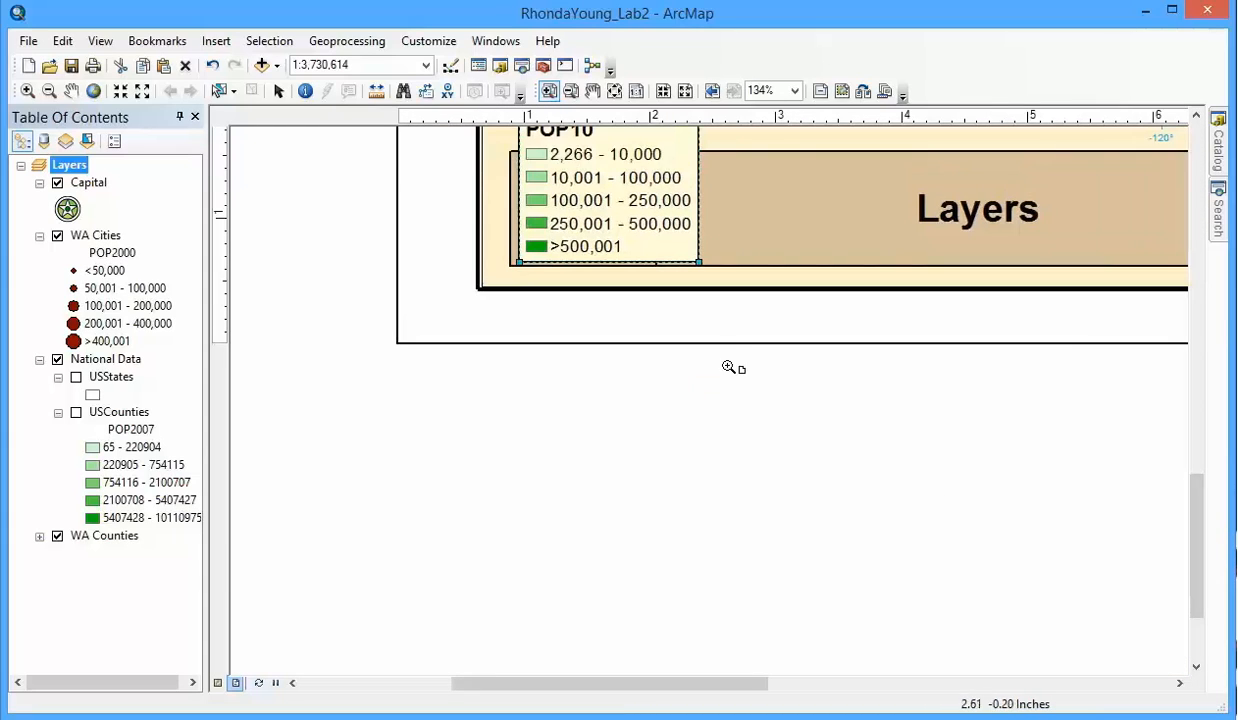
pyautogui.scroll(-3, 624, 400)
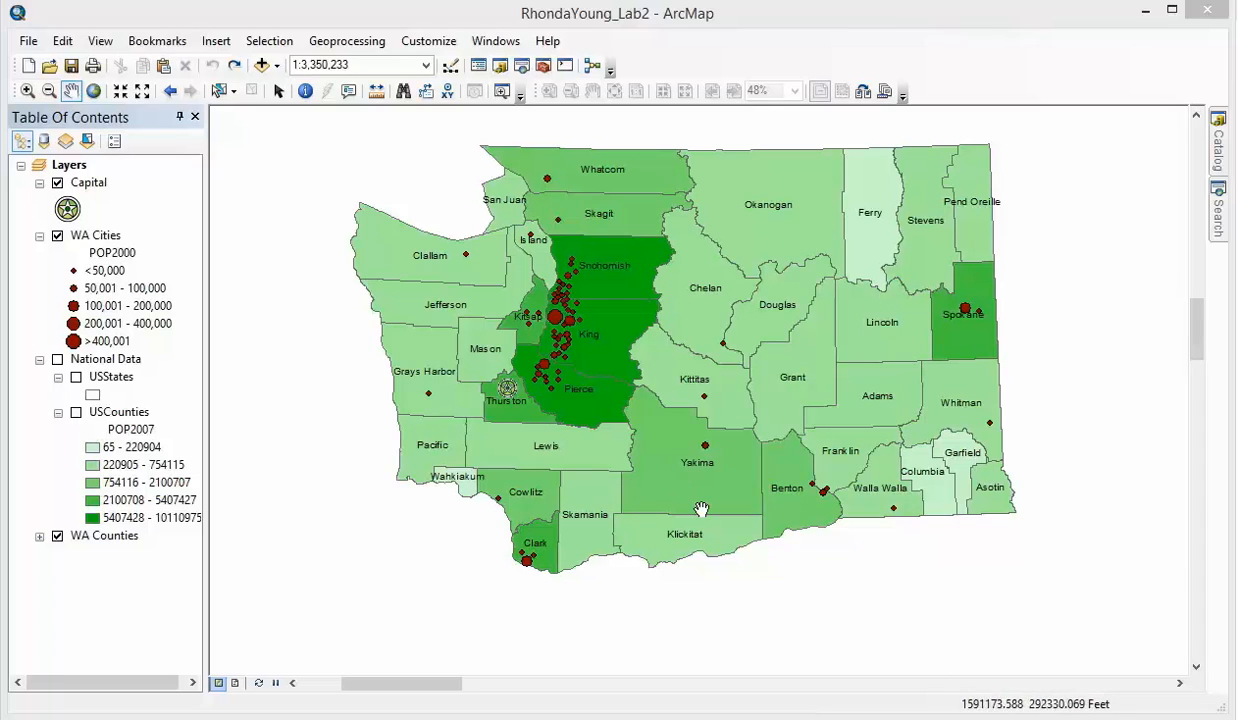
# Switch to layout view and shrink the data frame, moving its lower-left corner in until its base is about 3.3 inches up the page
pyautogui.click(236, 683)
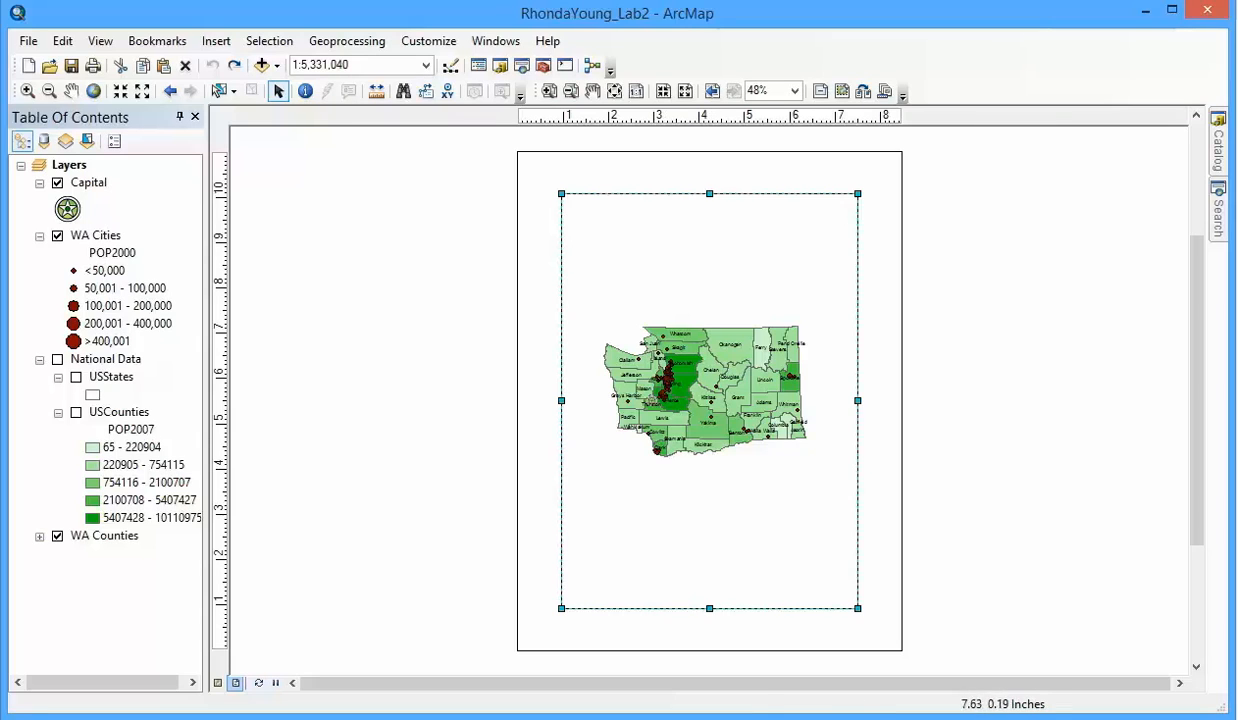
pyautogui.click(464, 601)
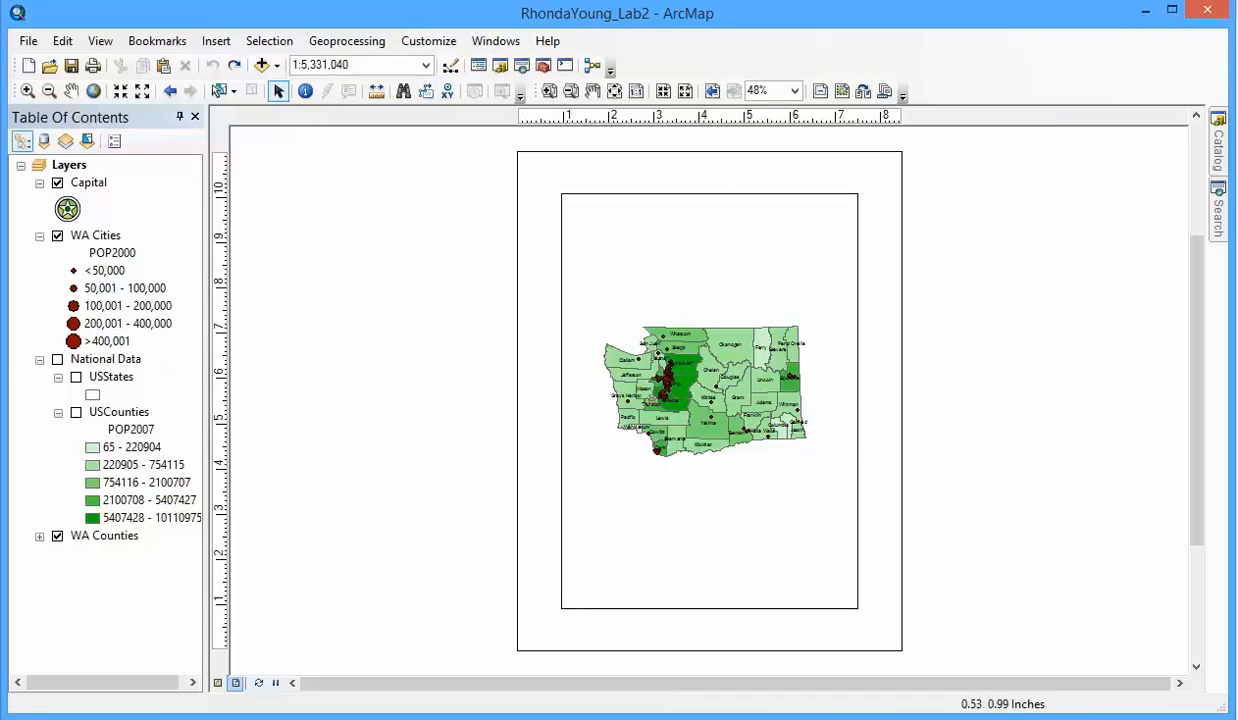
pyautogui.click(567, 607)
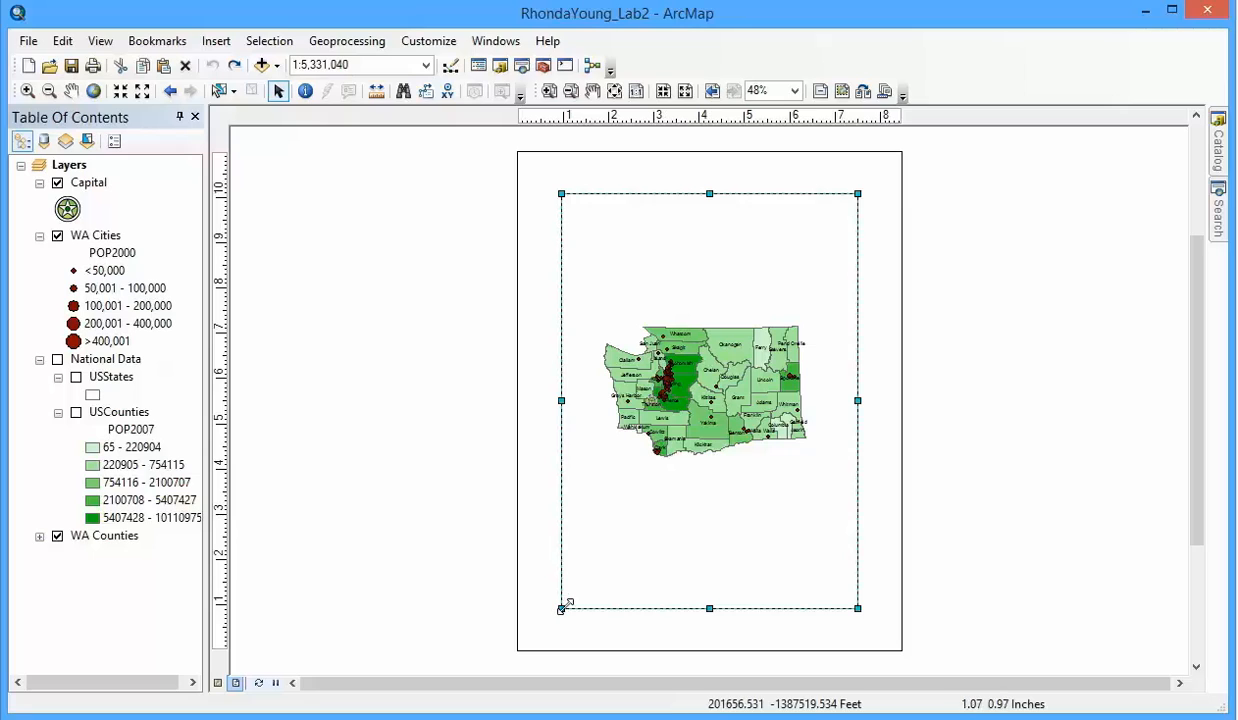
pyautogui.moveTo(564, 605); pyautogui.dragTo(570, 499)
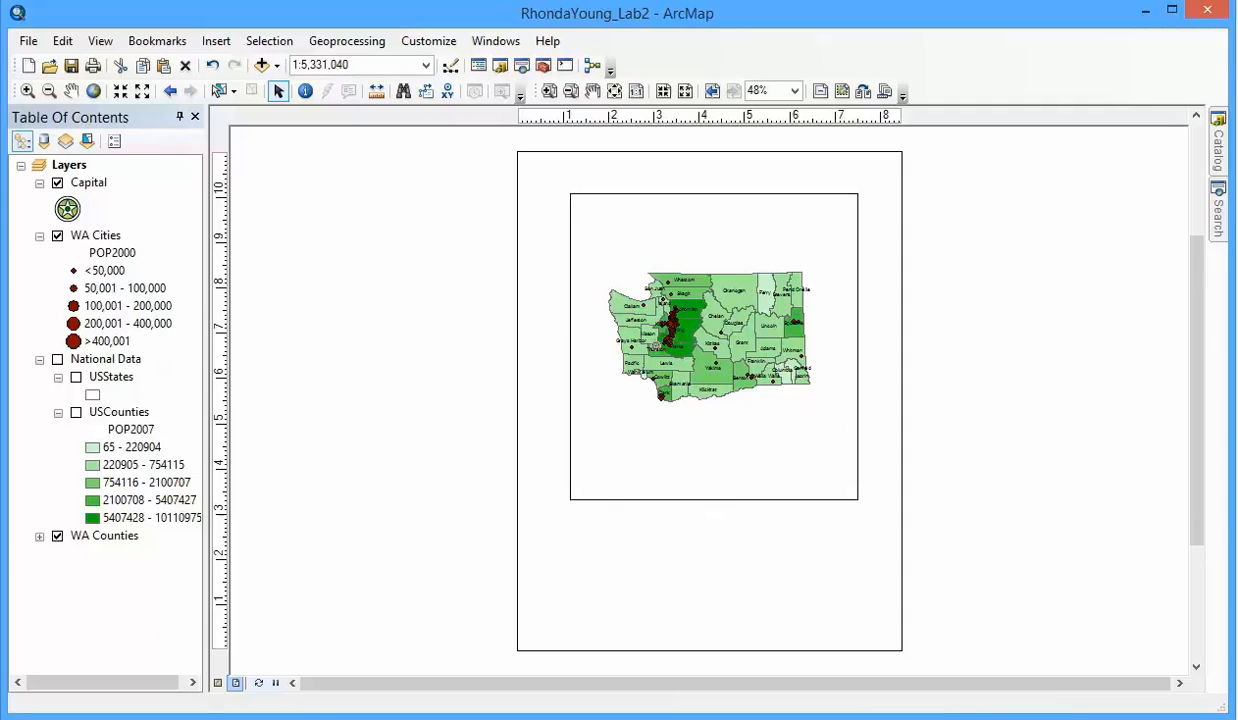
# Set both the printer paper and the map page orientation to Landscape, with a page size of 11 by 8.5 inches
pyautogui.click(376, 500)
pyautogui.rightClick(376, 500)
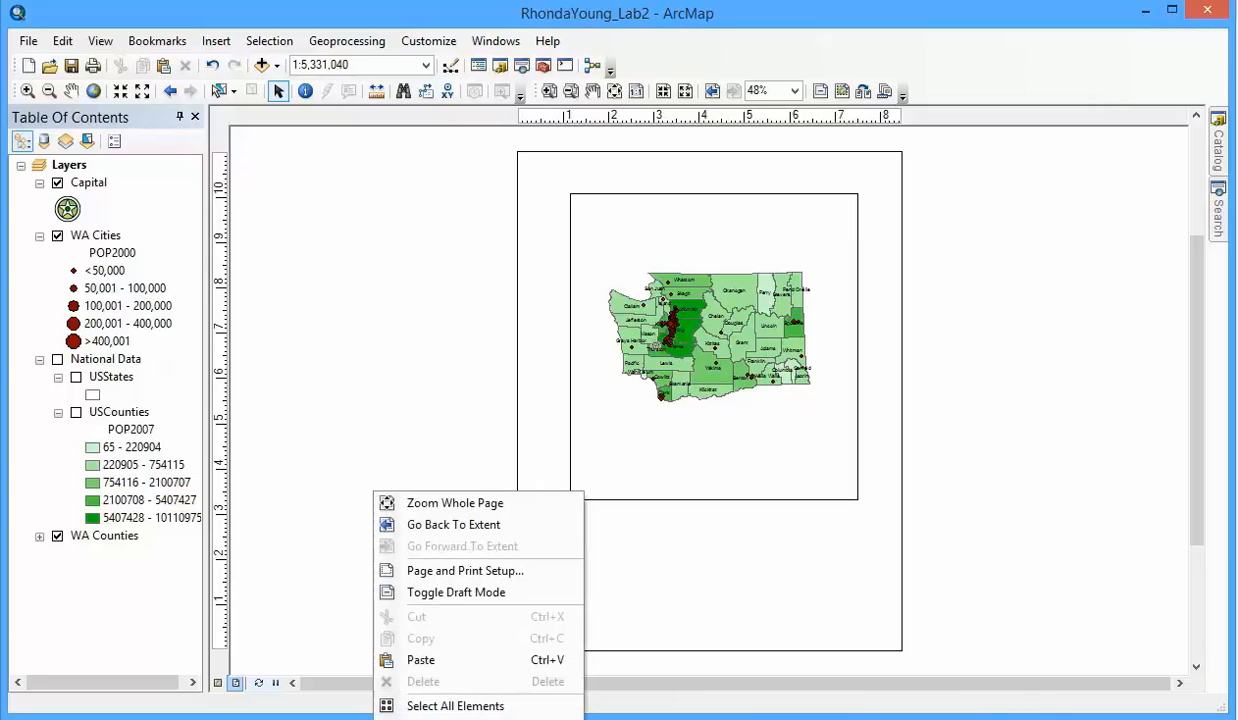
pyautogui.click(469, 572)
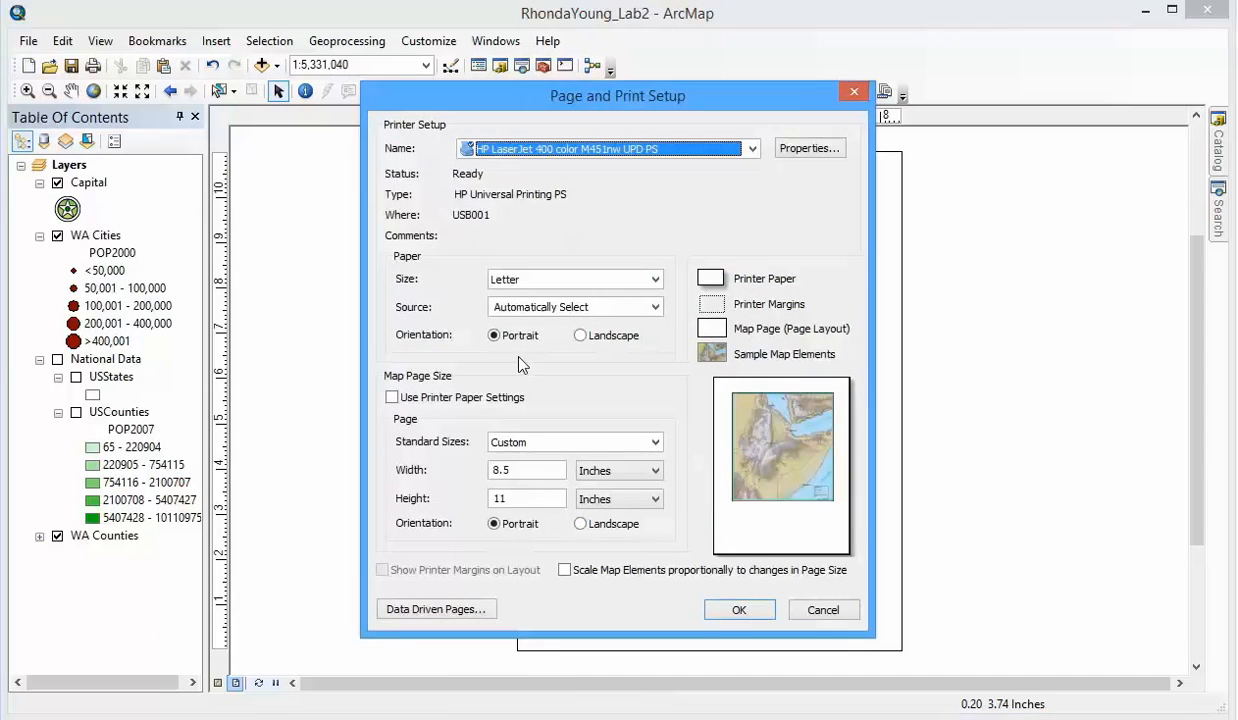
pyautogui.click(583, 336)
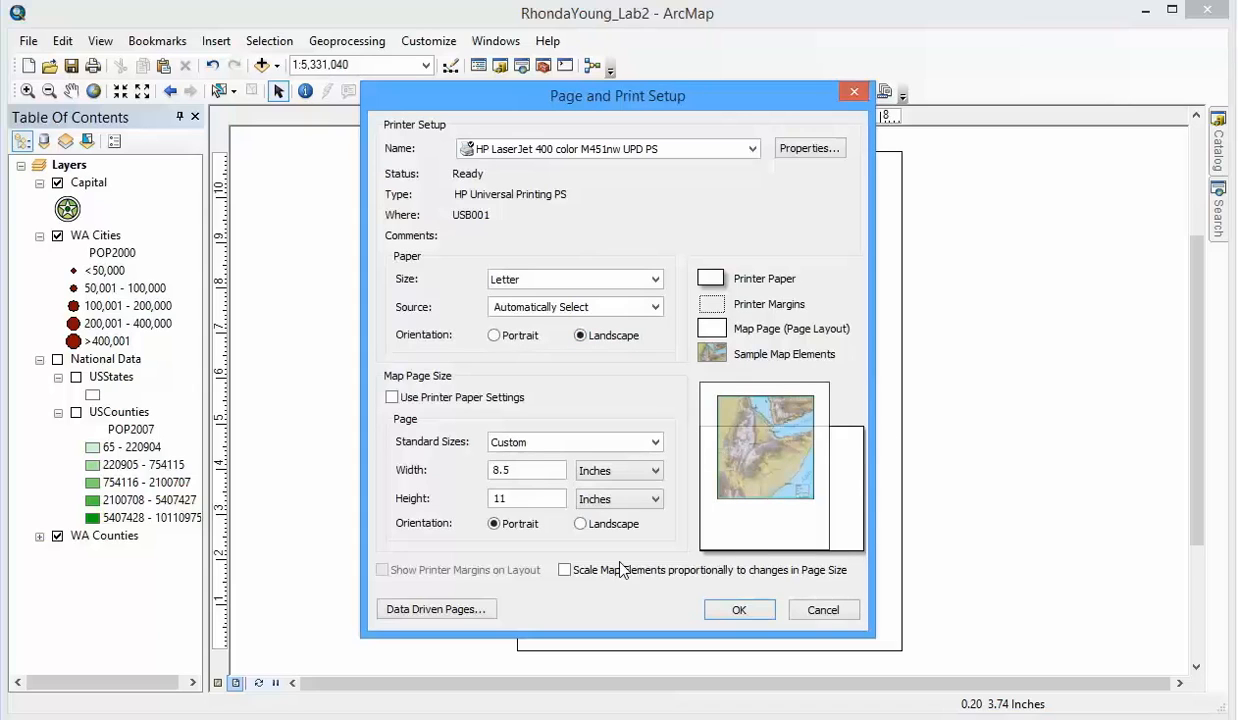
pyautogui.click(580, 524)
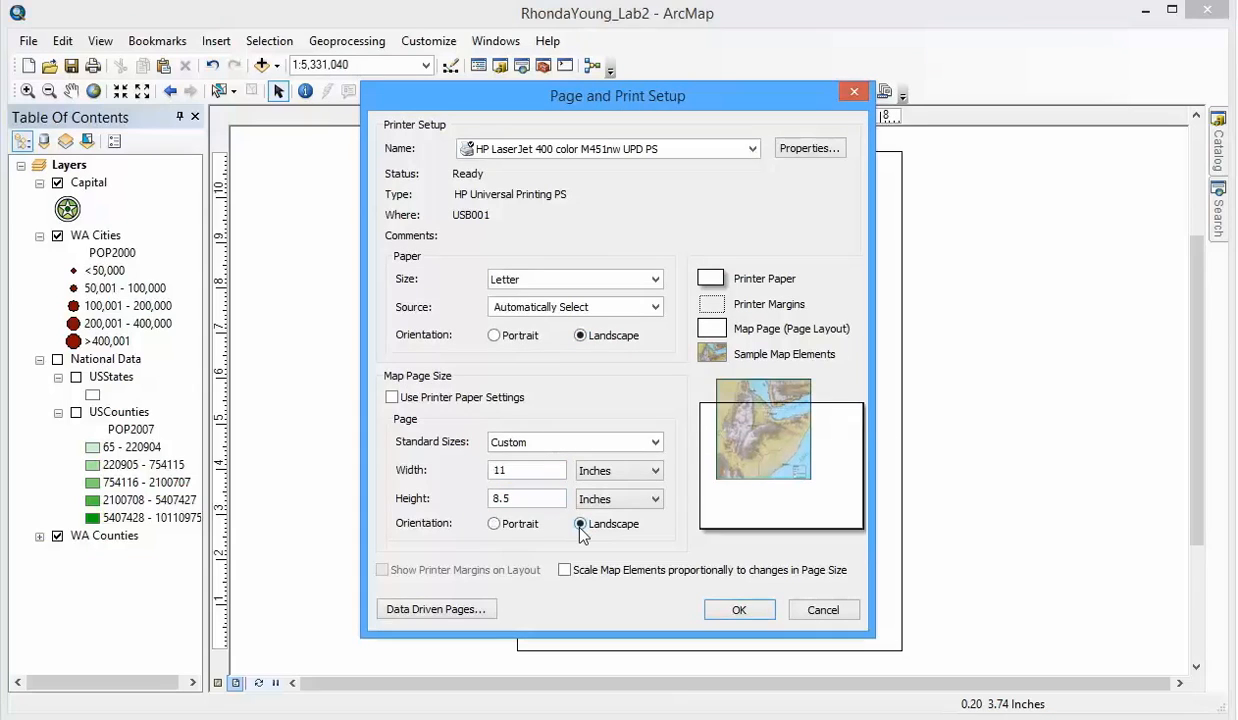
pyautogui.click(737, 610)
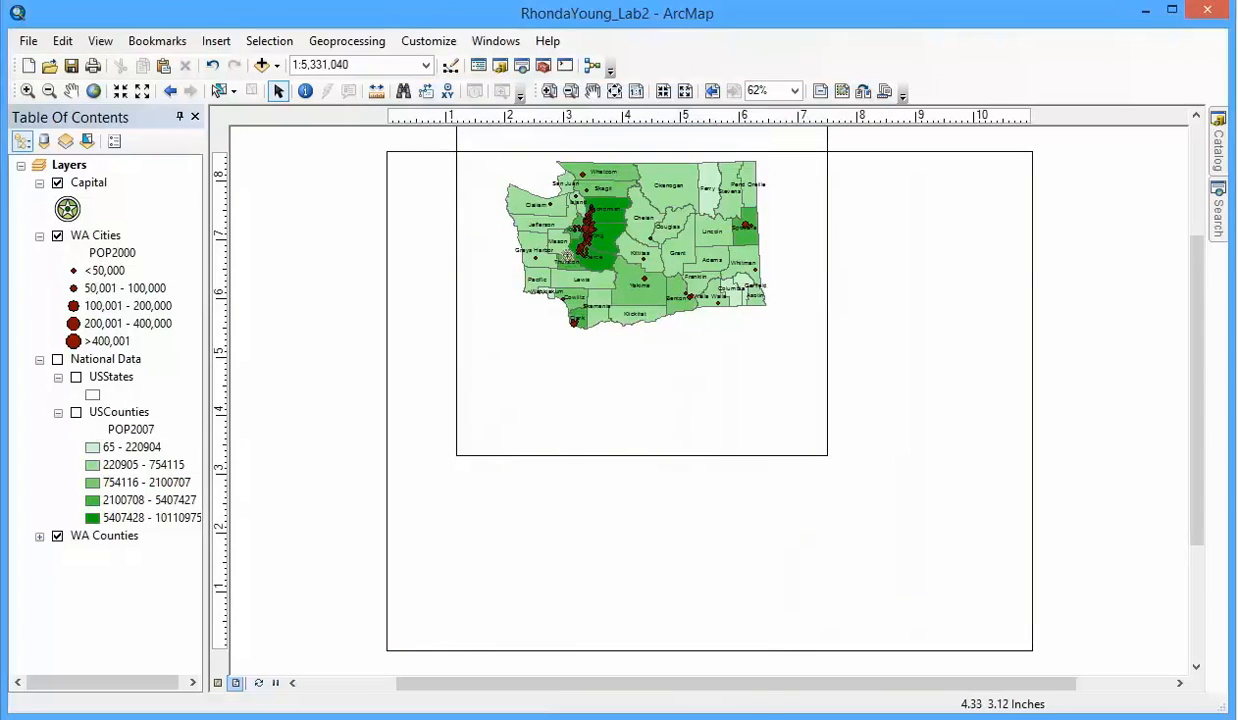
# Move the data frame fully onto the landscape page and shrink it to about 5.6 by 5.1 inches, with its left edge about 1 inch in
pyautogui.moveTo(665, 454); pyautogui.dragTo(652, 611)
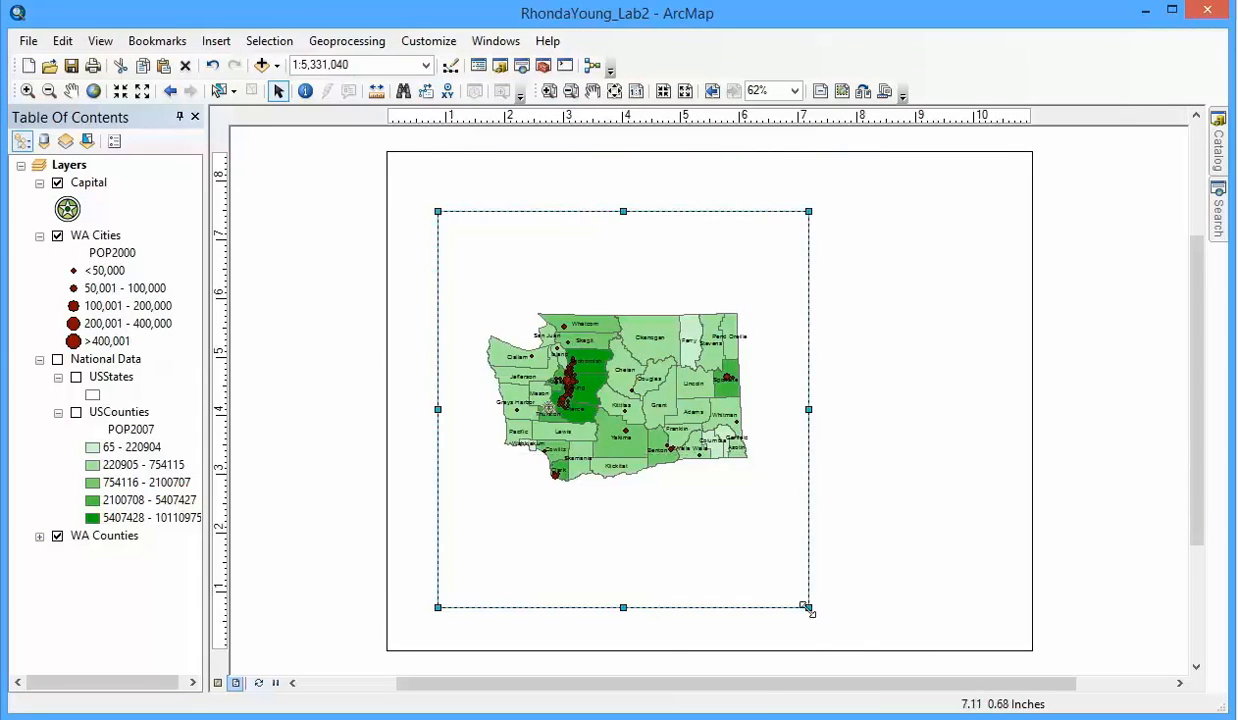
pyautogui.moveTo(808, 607); pyautogui.dragTo(766, 511)
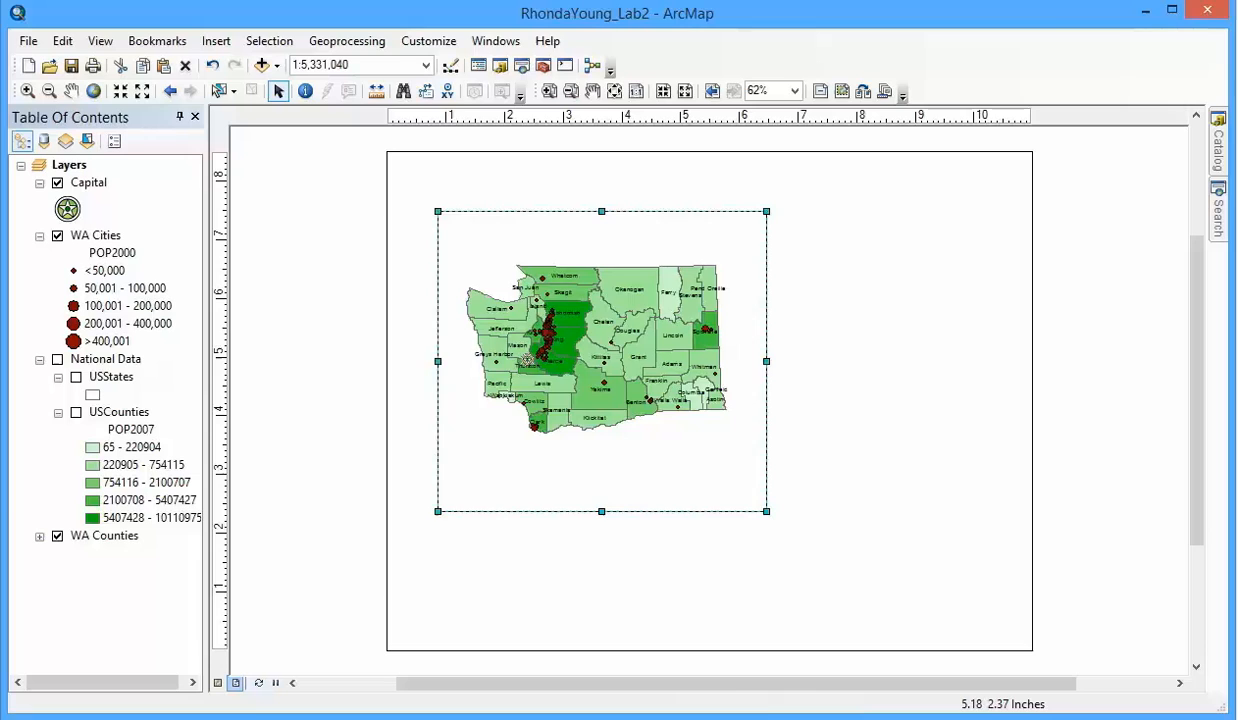
pyautogui.moveTo(604, 242); pyautogui.dragTo(612, 313)
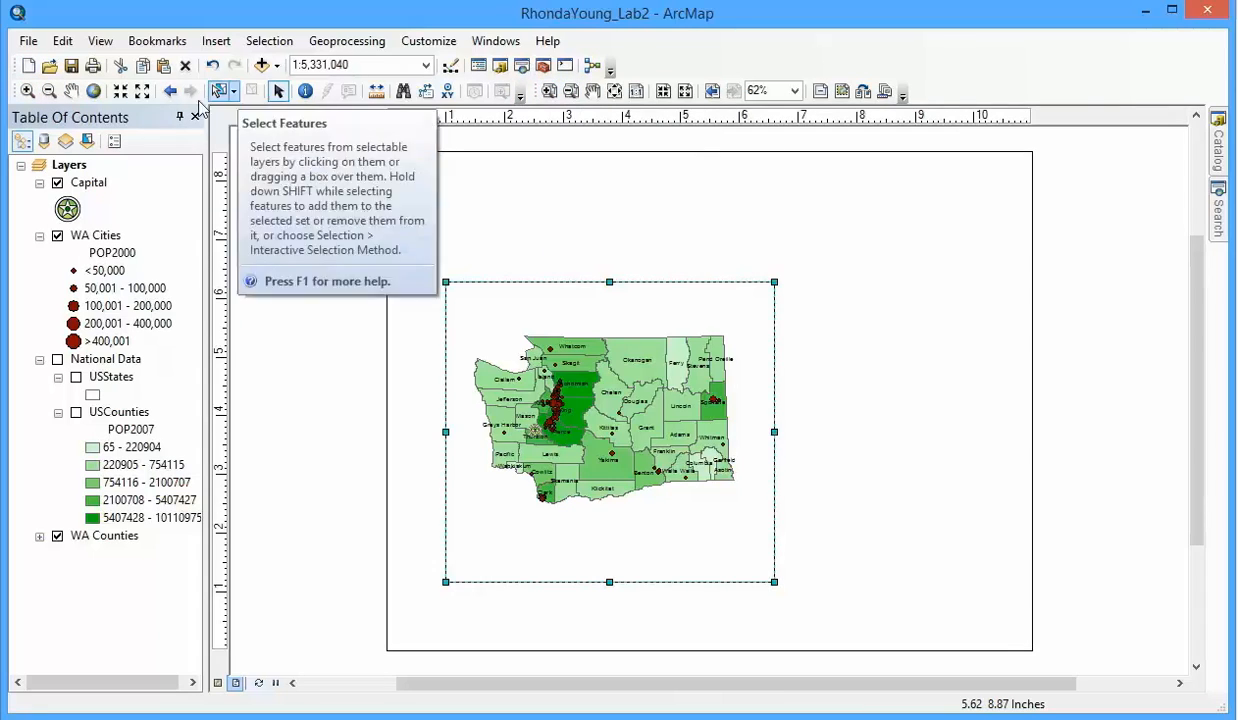
# Zoom in on Washington inside the data frame until the state spans nearly the full frame width, at a scale of about 1:4,286,684
pyautogui.click(28, 91)
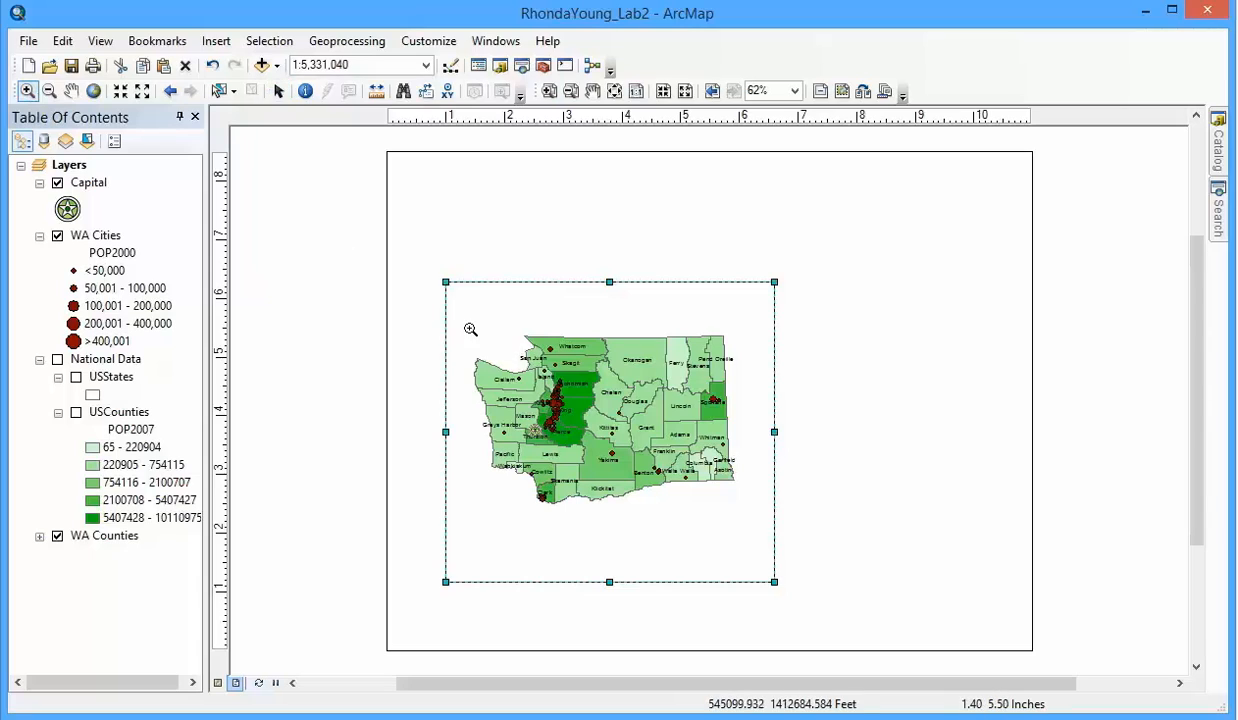
pyautogui.moveTo(470, 330); pyautogui.dragTo(747, 521)
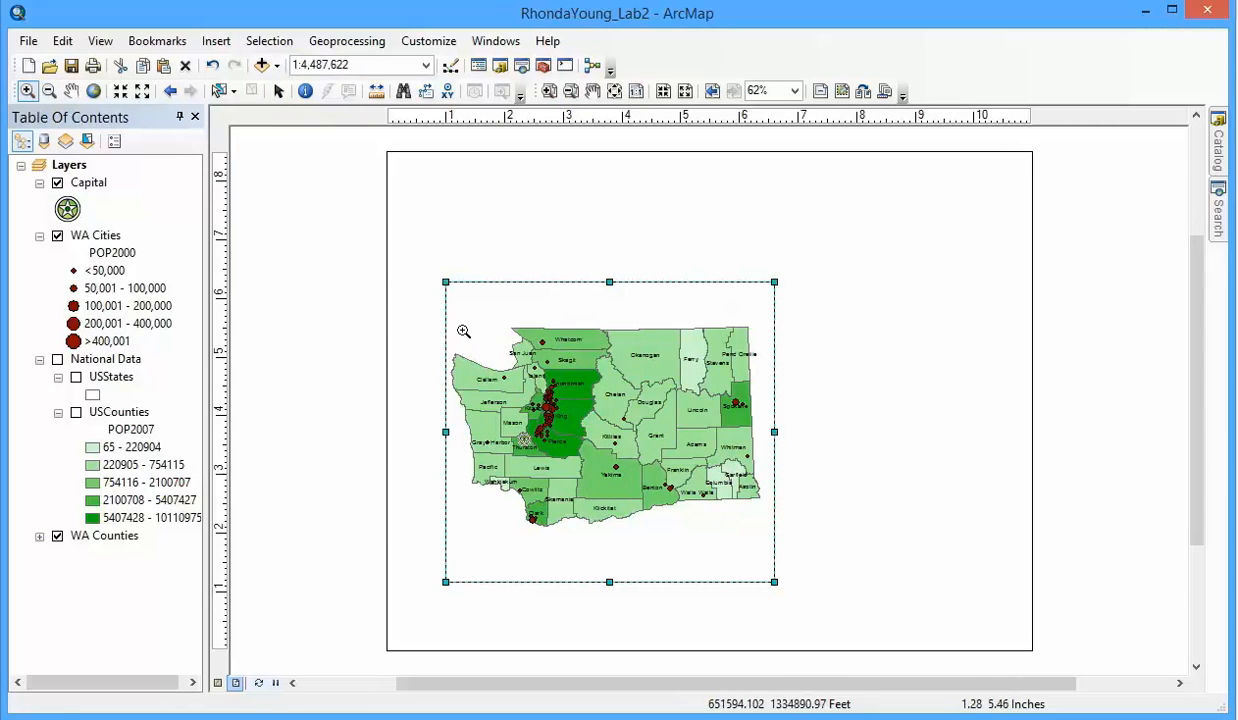
pyautogui.moveTo(451, 324); pyautogui.dragTo(766, 565)
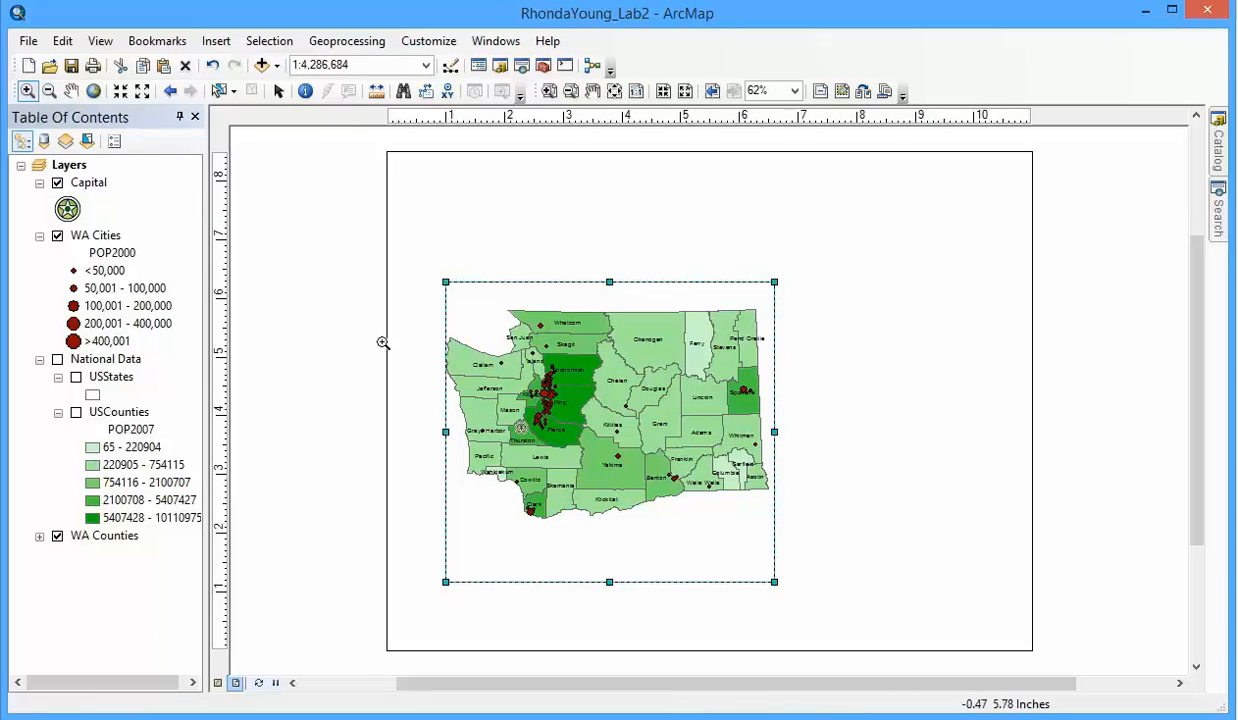
pyautogui.scroll(-1, 612, 468)
pyautogui.scroll(1, 612, 468)
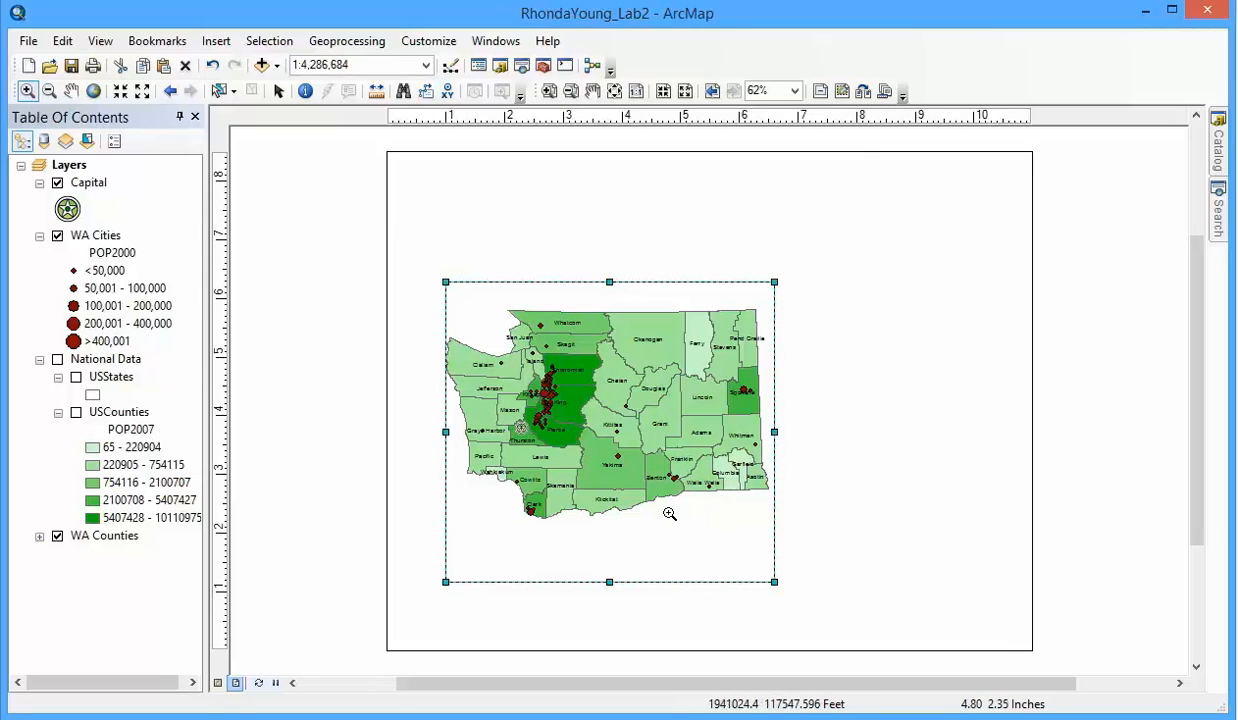
# Set a vertical layout guide at about 8.5 inches and a horizontal guide at about 7 inches
pyautogui.rightClick(886, 122)
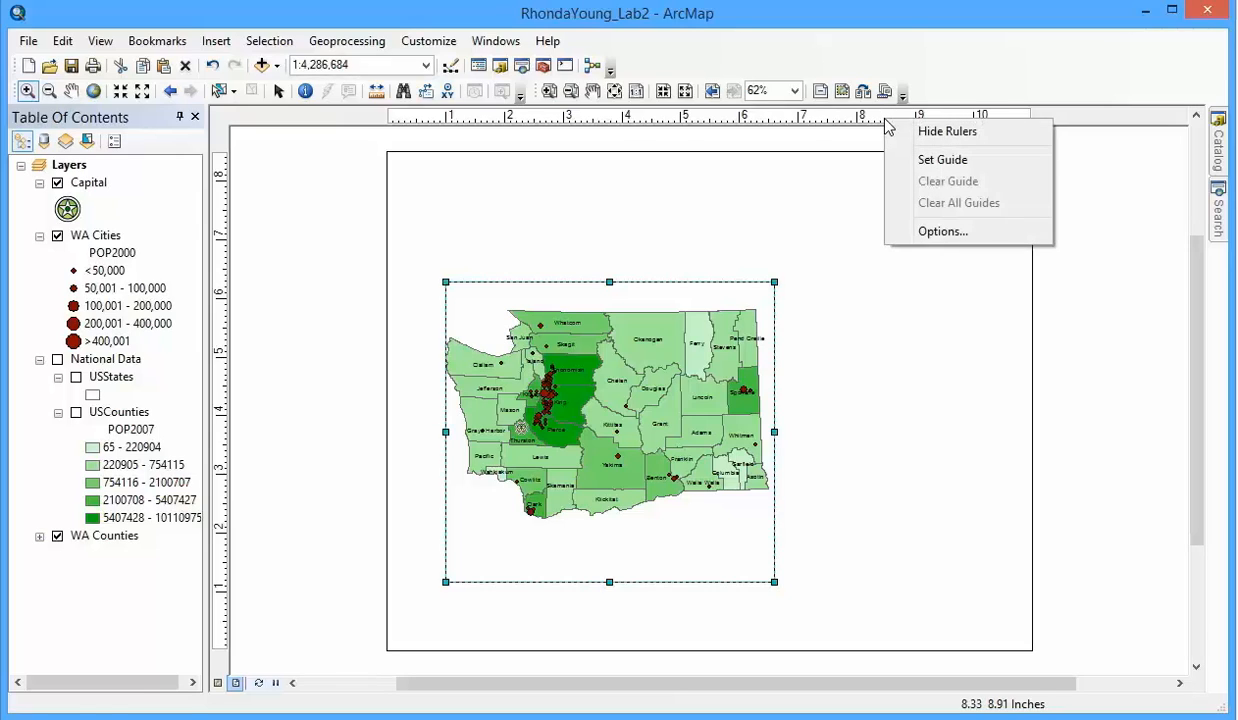
pyautogui.click(922, 159)
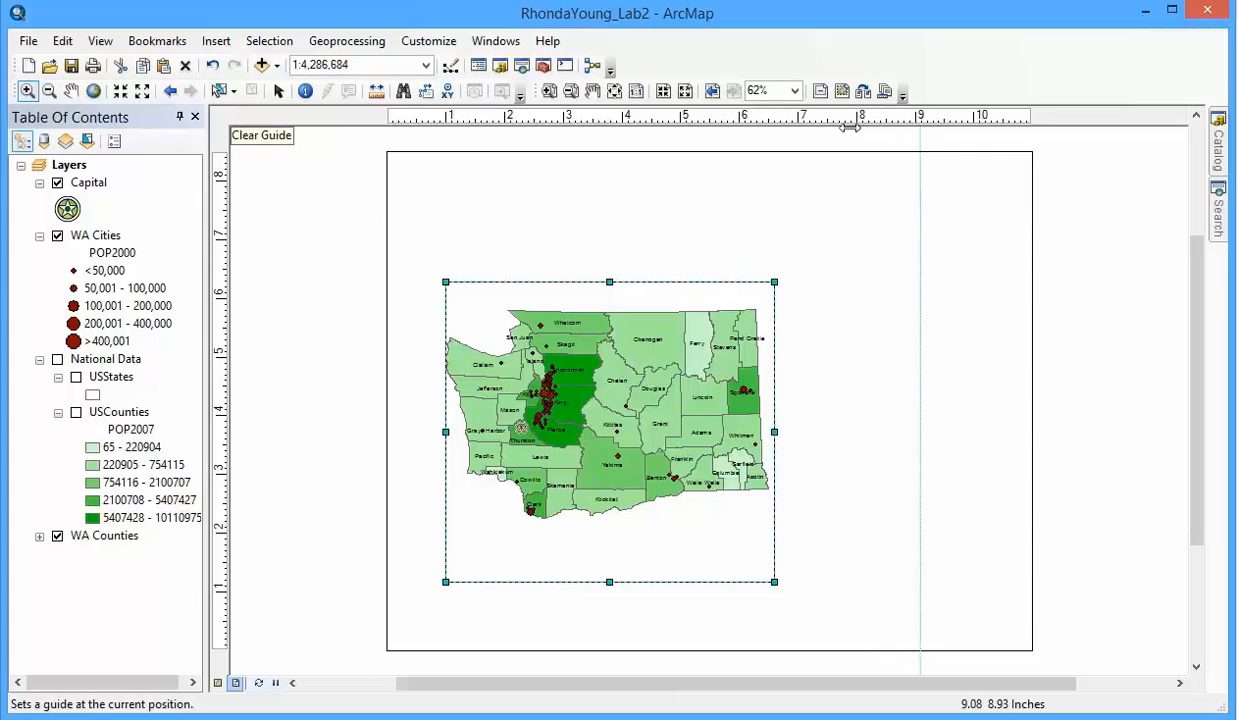
pyautogui.moveTo(860, 128); pyautogui.dragTo(874, 122)
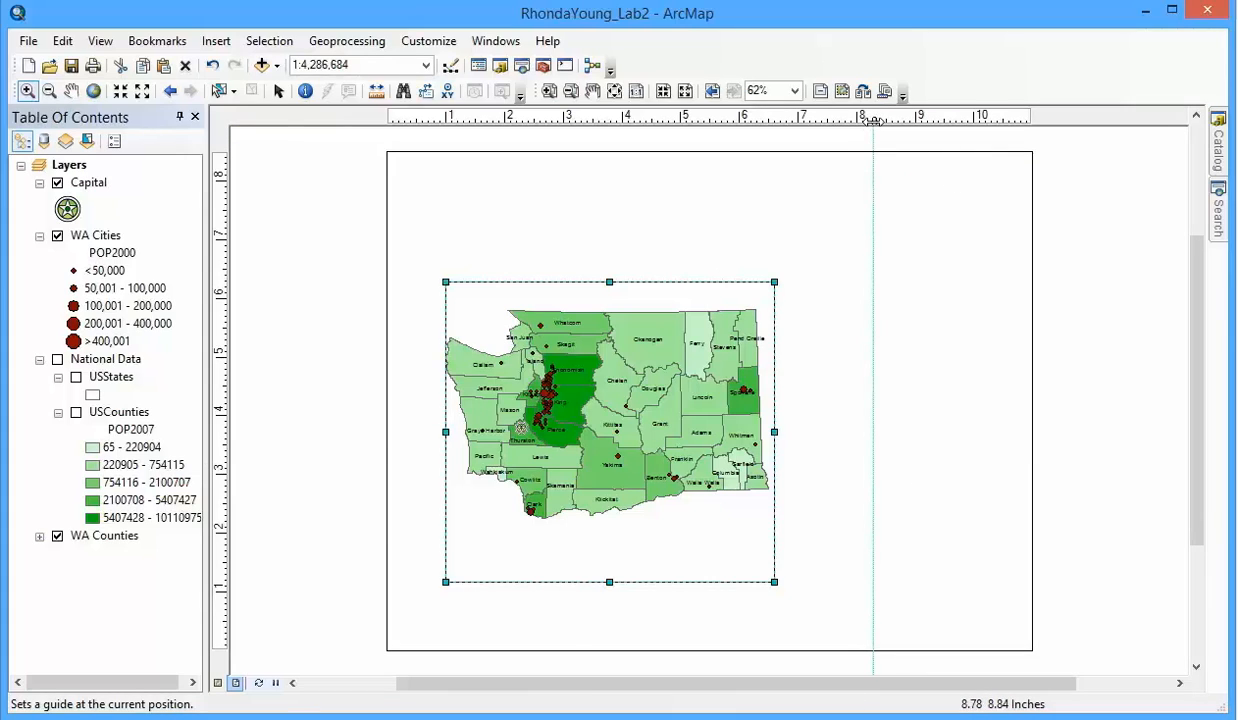
pyautogui.moveTo(873, 121)
pyautogui.mouseDown()
pyautogui.moveTo(807, 118)
pyautogui.moveTo(885, 121)
pyautogui.mouseUp()
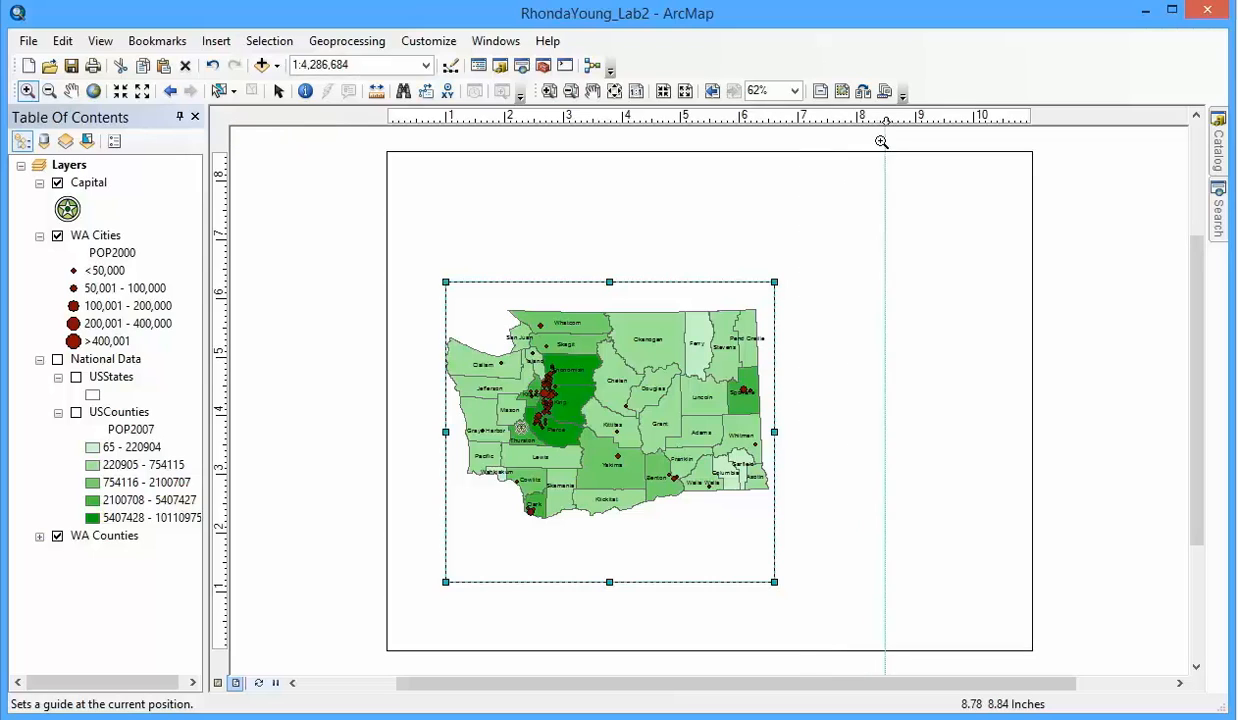
pyautogui.rightClick(221, 242)
pyautogui.click(254, 277)
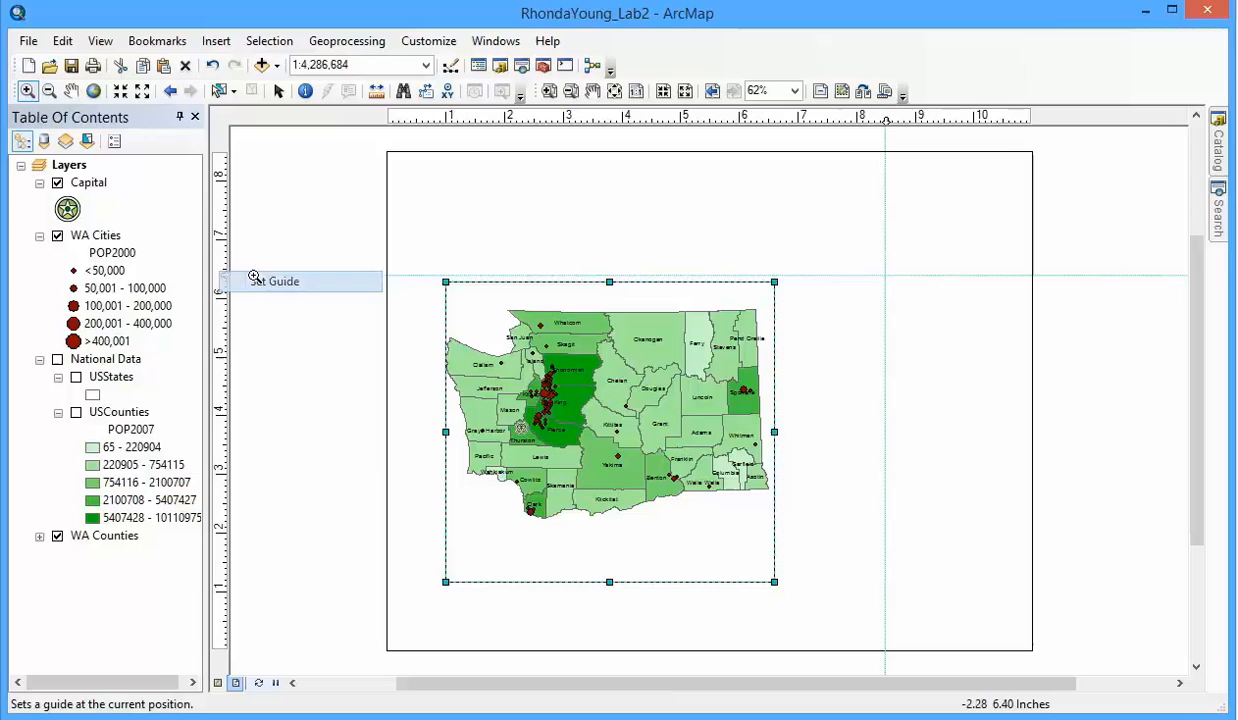
pyautogui.moveTo(223, 275); pyautogui.dragTo(220, 240)
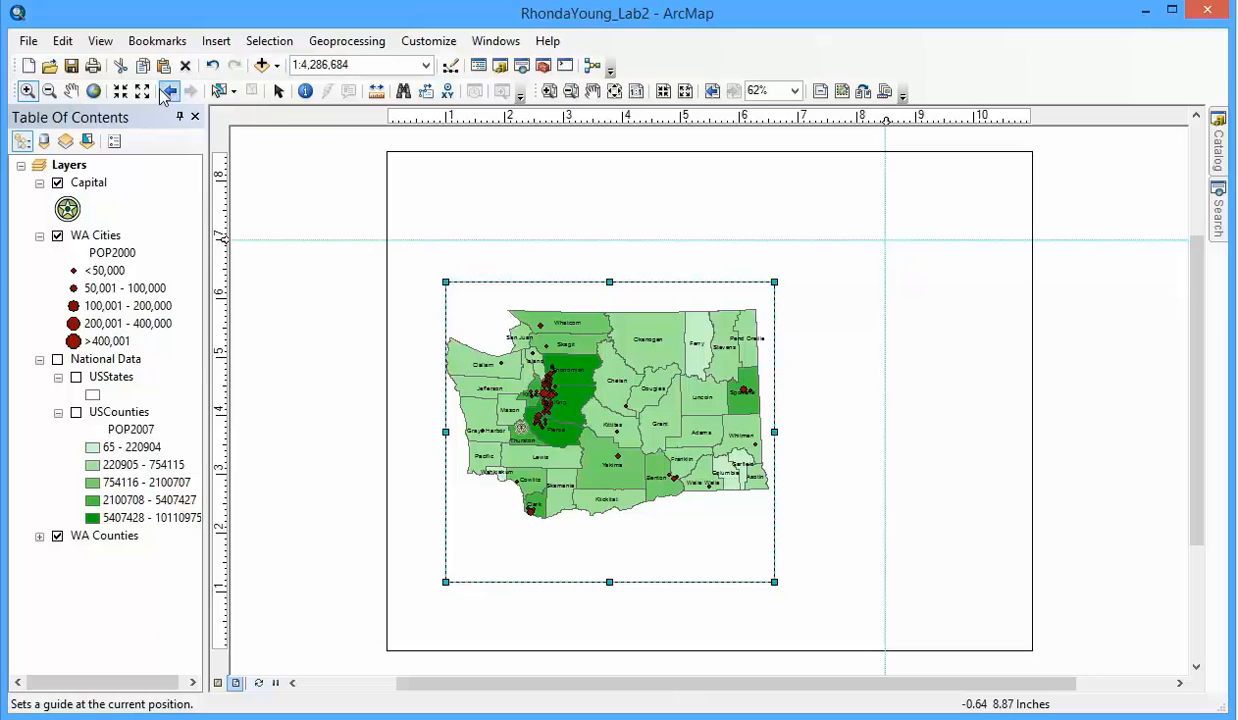
# Align the data frame's upper edge with the horizontal guide and widen it to the vertical guide, about 7.8 by 5 inches
pyautogui.click(278, 91)
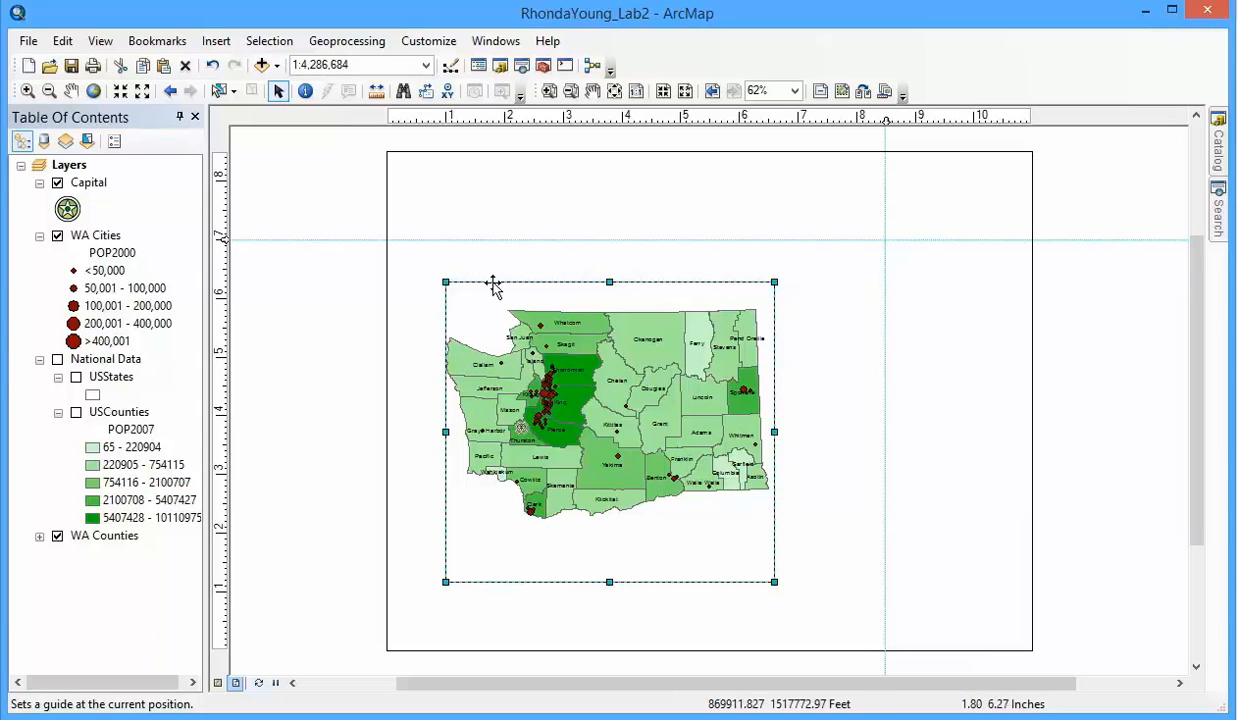
pyautogui.moveTo(497, 284); pyautogui.dragTo(478, 241)
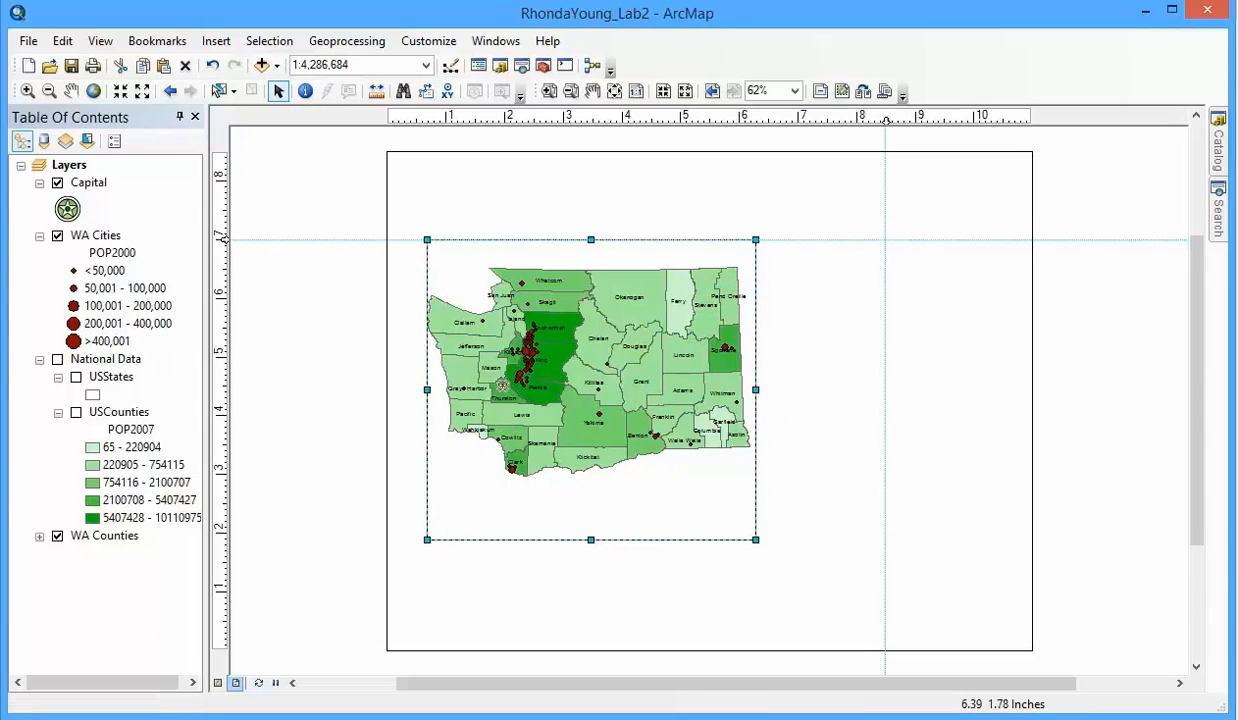
pyautogui.moveTo(836, 534); pyautogui.dragTo(886, 532)
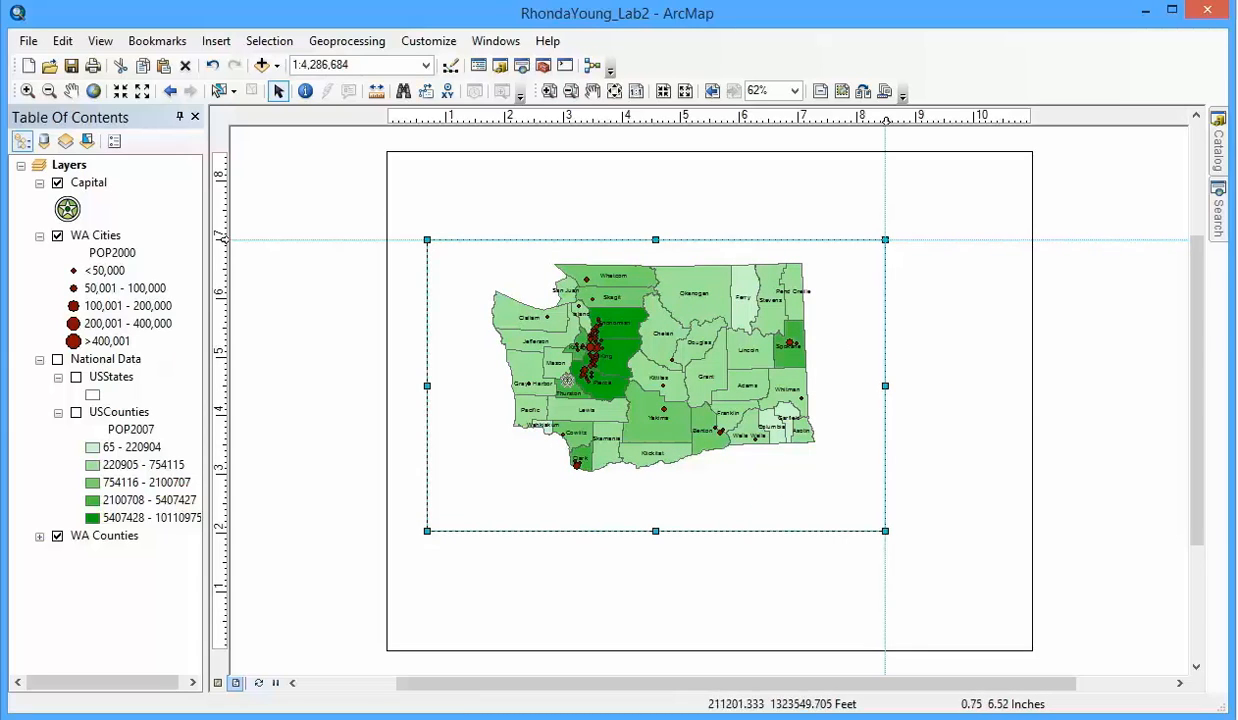
# Zoom in on Washington within the widened data frame to about 1:3,507,287 and pan the state down to center it vertically
pyautogui.click(27, 90)
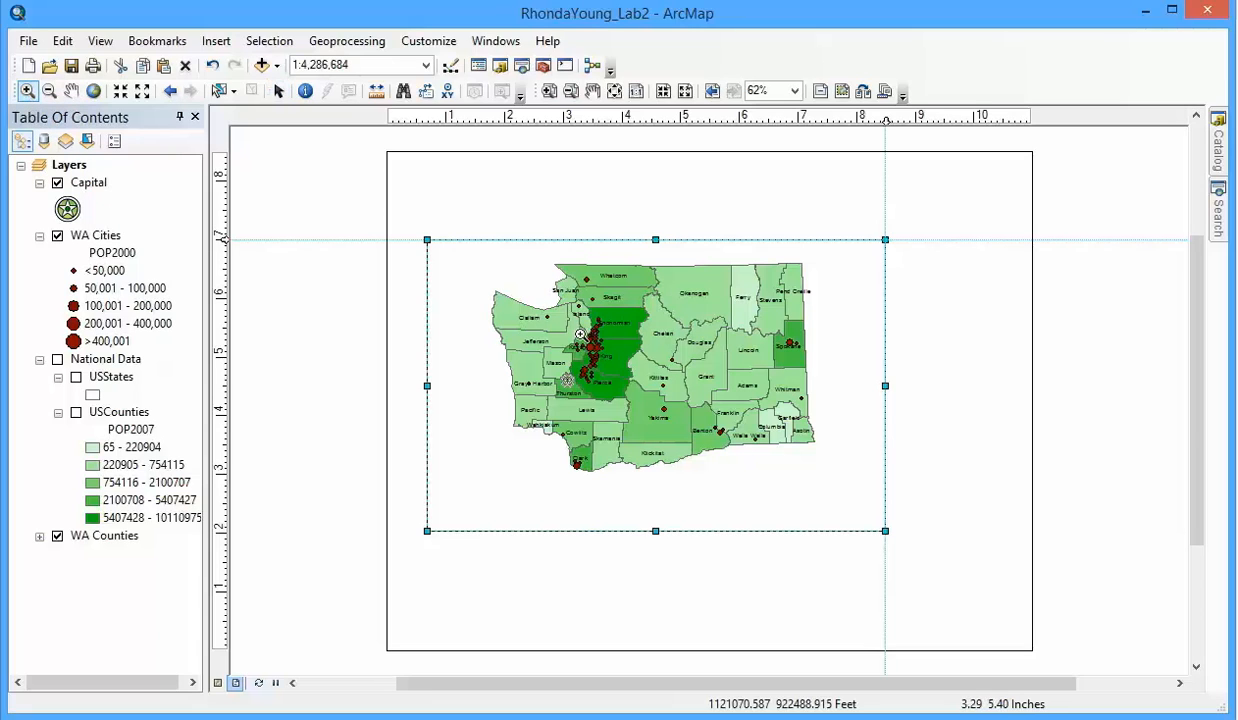
pyautogui.moveTo(486, 260); pyautogui.dragTo(840, 498)
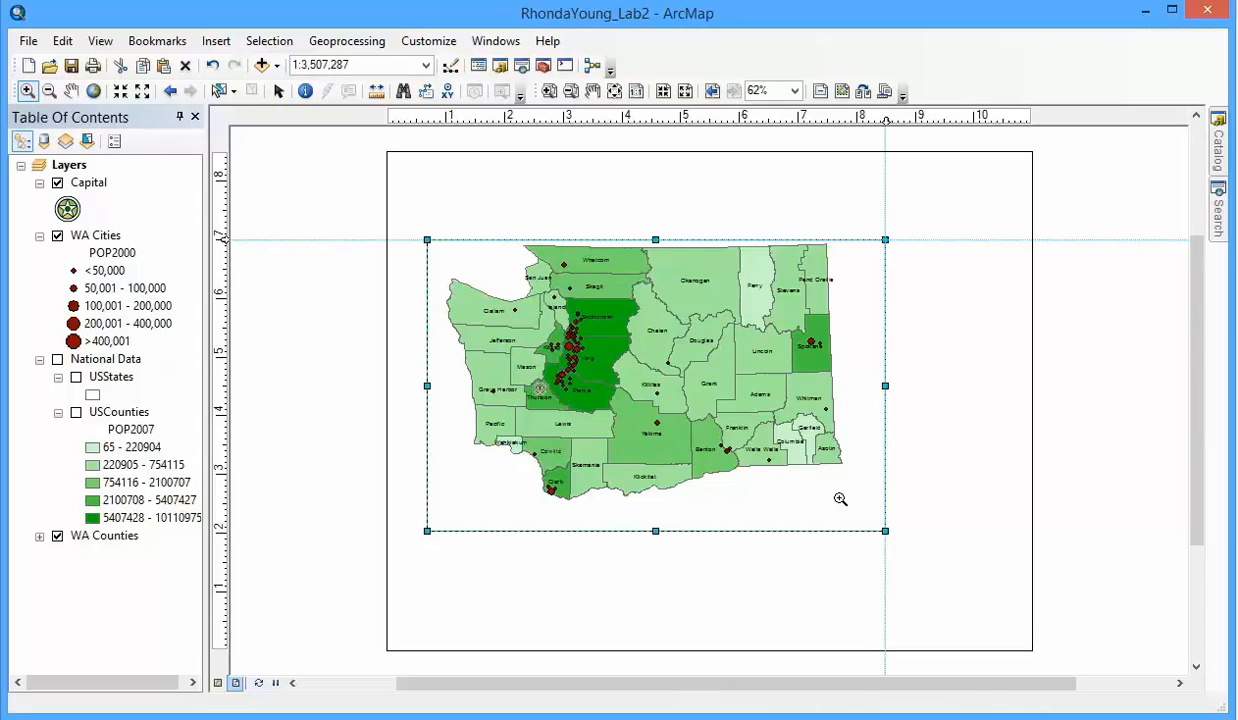
pyautogui.click(71, 91)
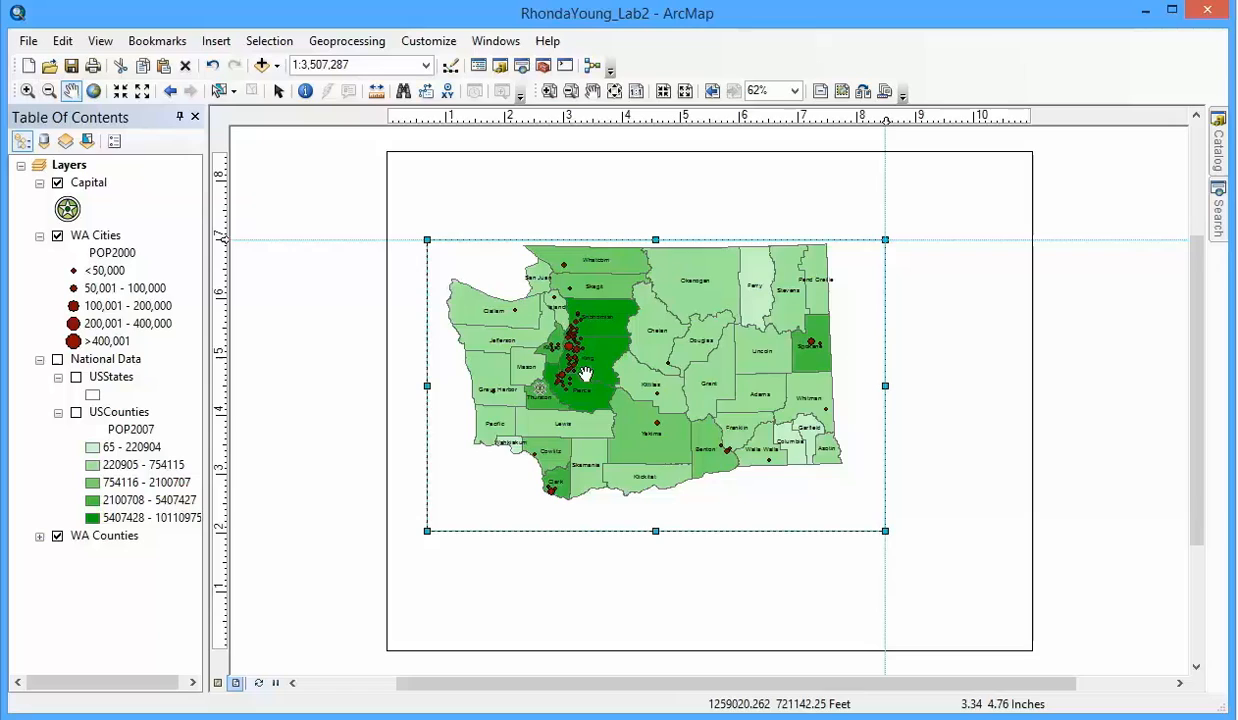
pyautogui.moveTo(583, 373); pyautogui.dragTo(620, 392)
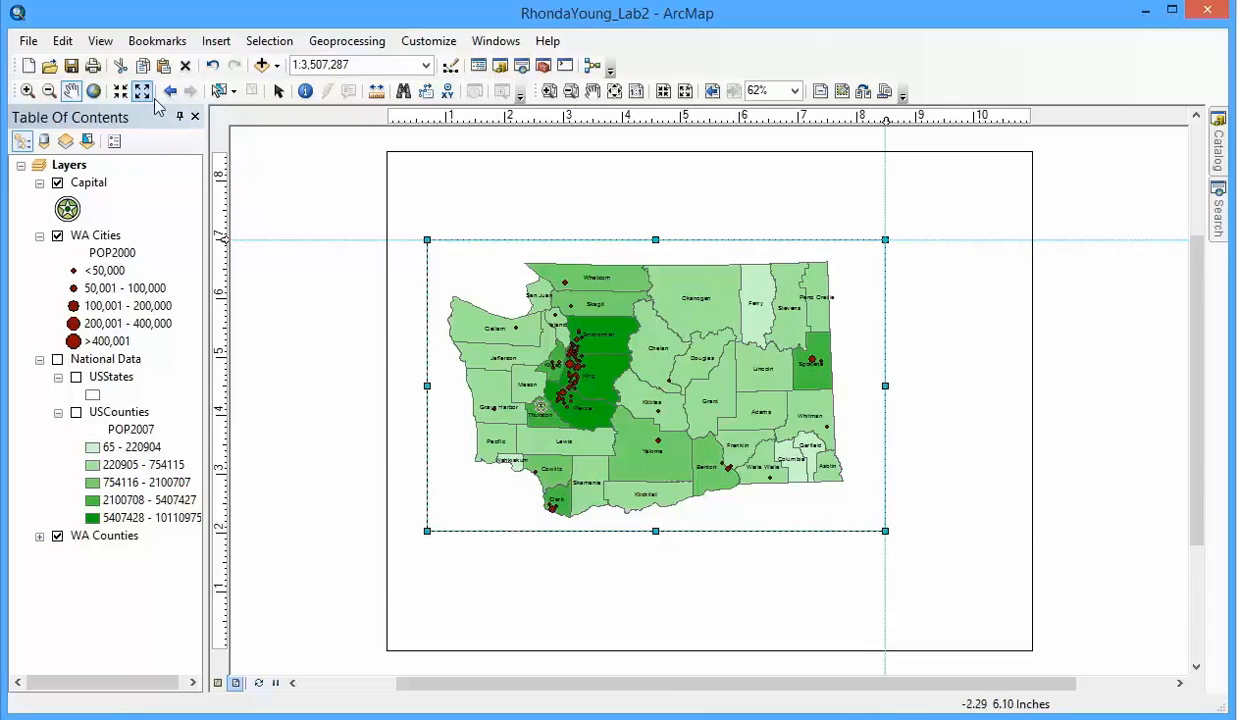
# Insert the map title "Washington State Populations" on the layout
pyautogui.click(278, 91)
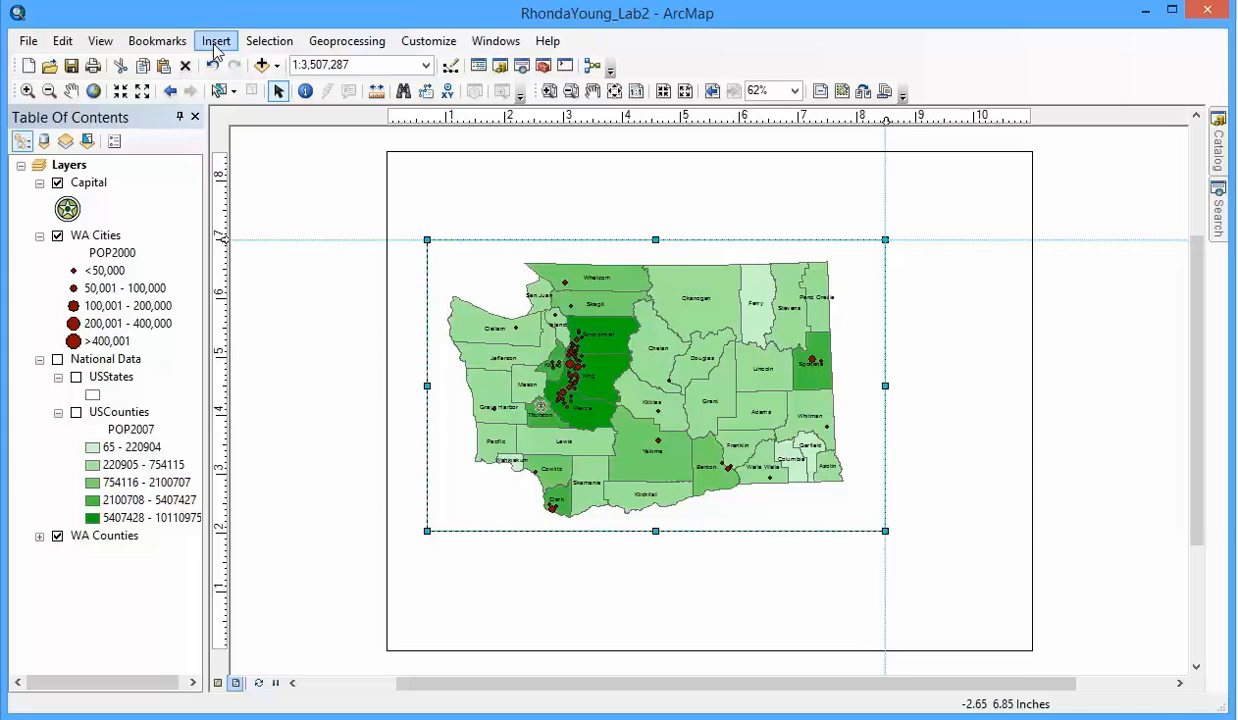
pyautogui.click(216, 45)
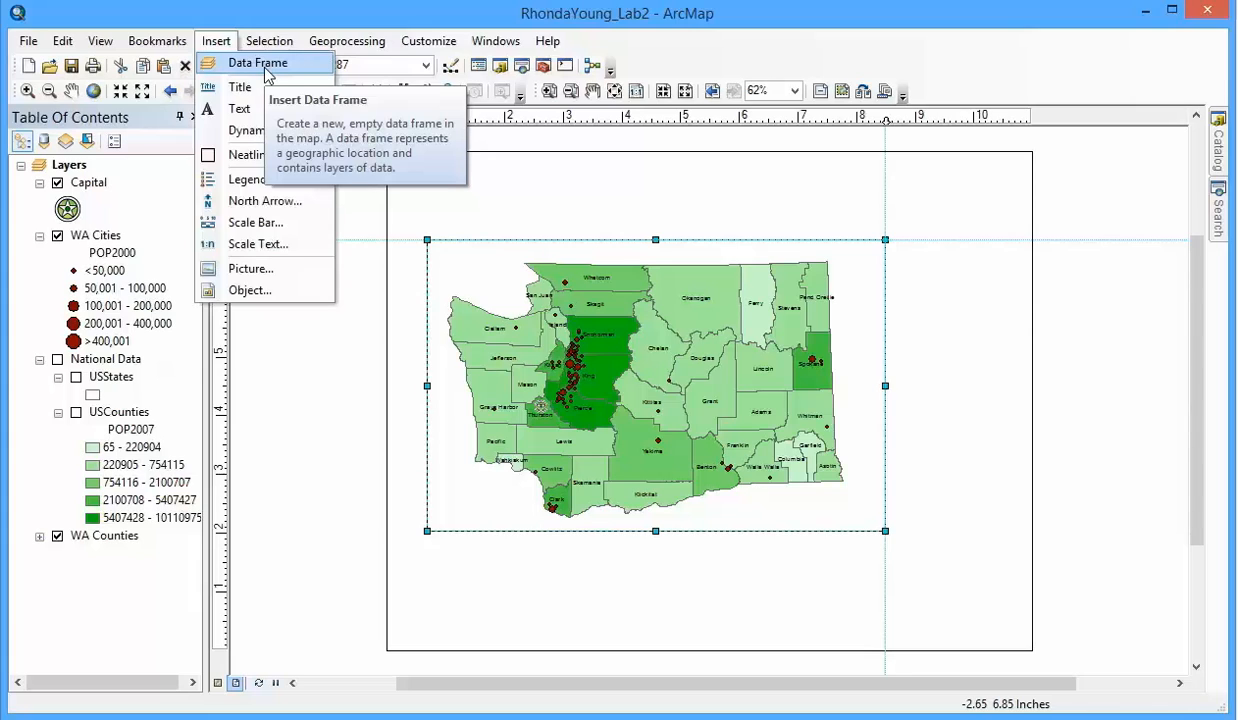
pyautogui.click(240, 90)
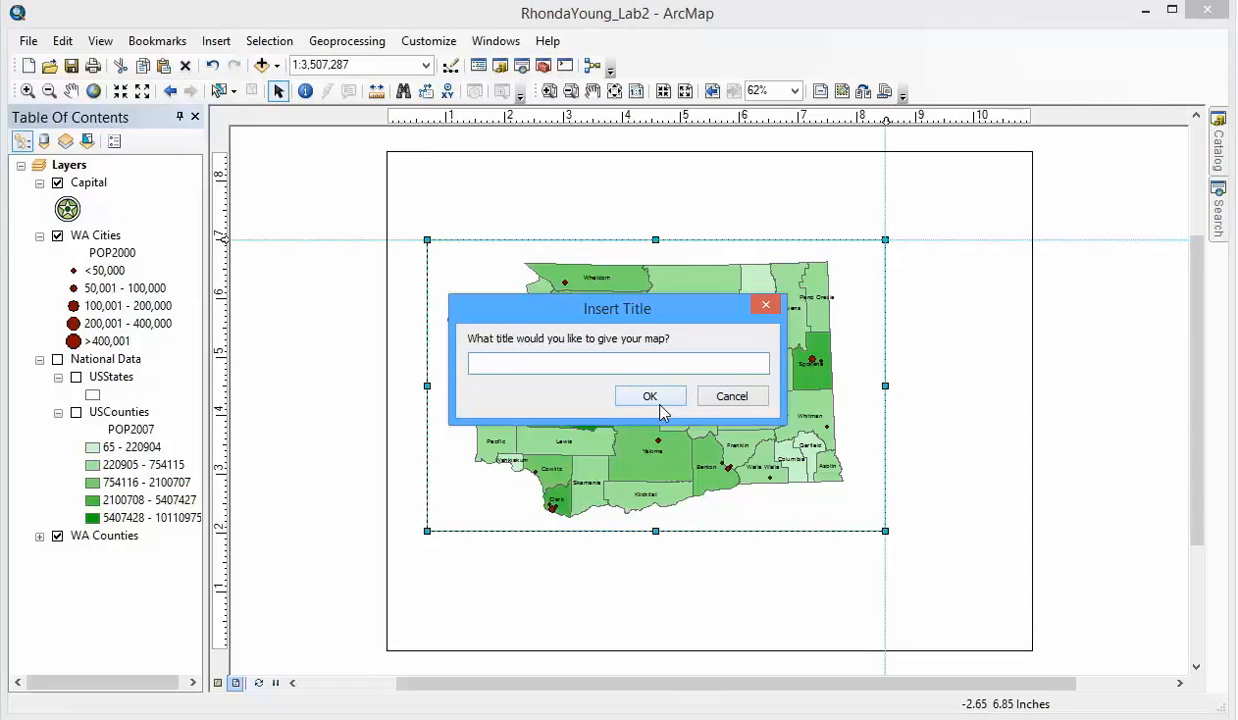
pyautogui.write('Washington State')
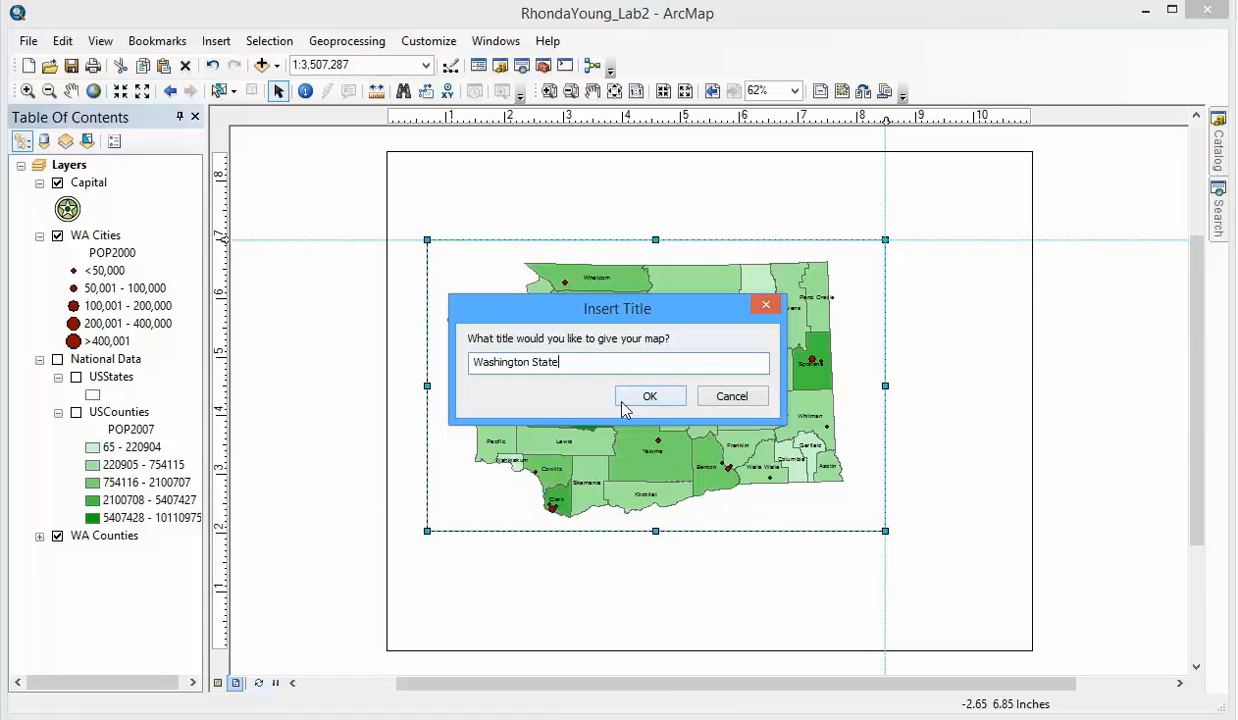
pyautogui.write(' Populations')
pyautogui.click(652, 400)
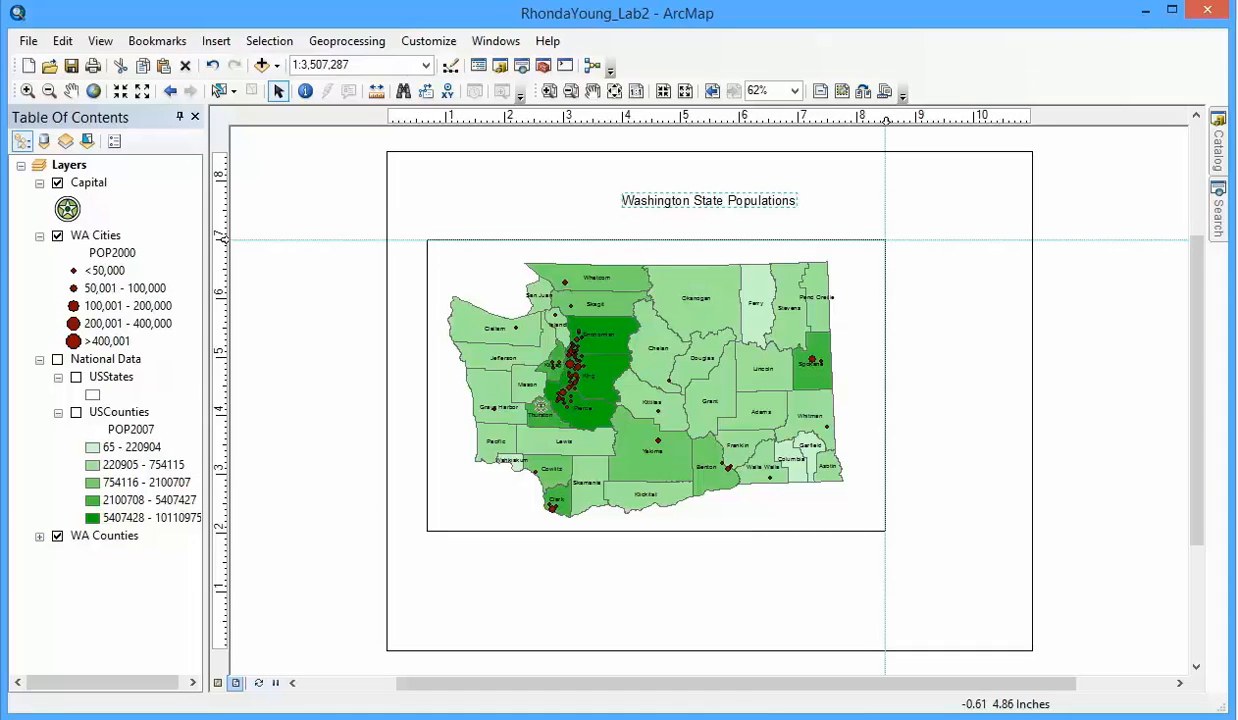
# Give the title the Country 1 text style, Times New Roman 14, in bold, and move it just above the middle of the data frame
pyautogui.doubleClick(671, 199)
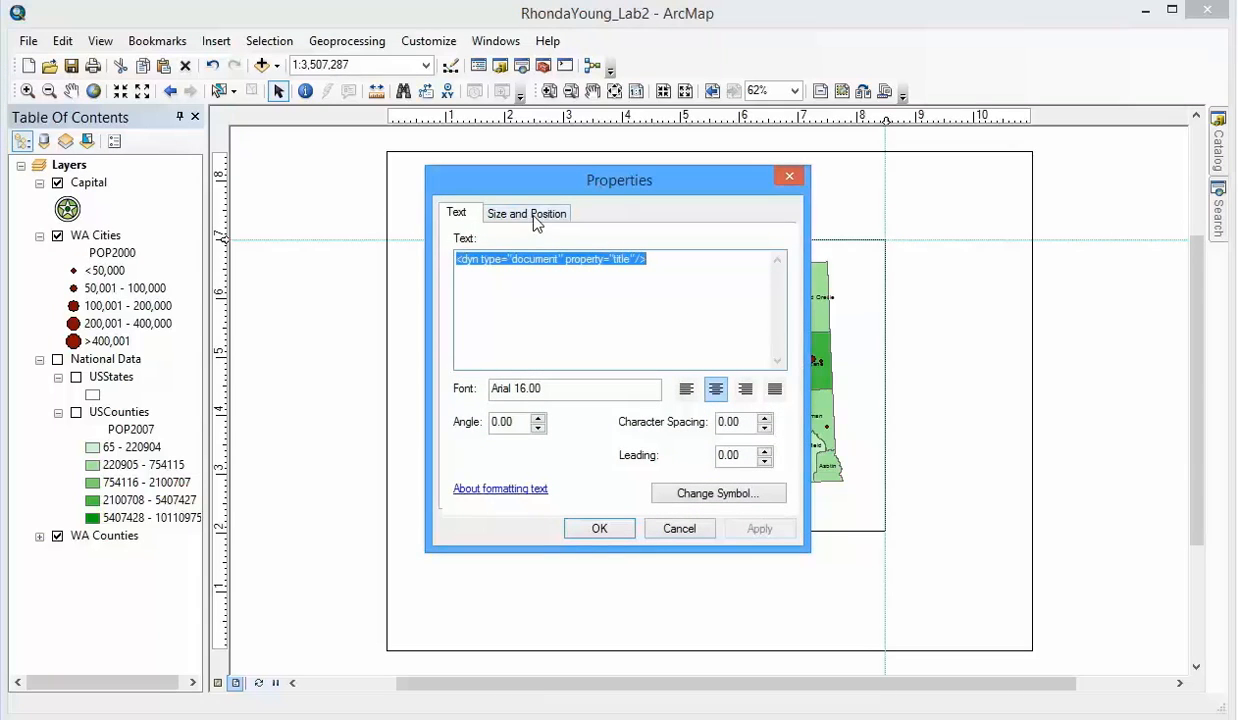
pyautogui.click(570, 388)
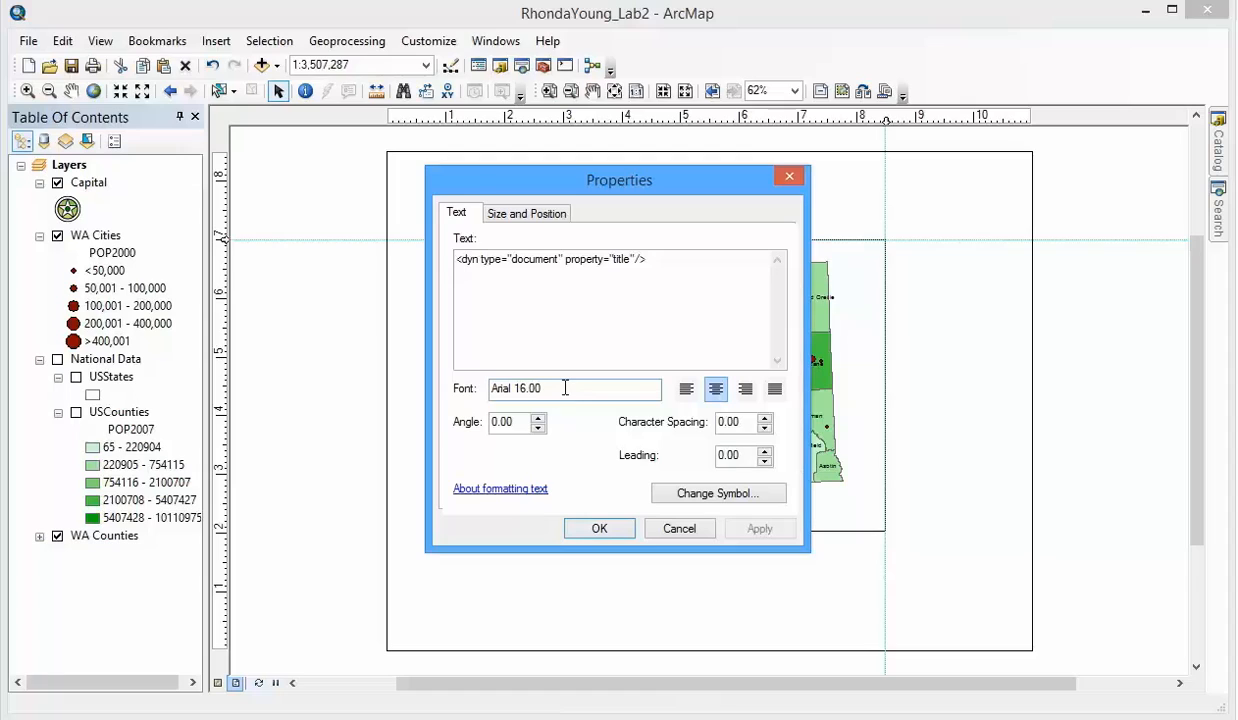
pyautogui.click(718, 494)
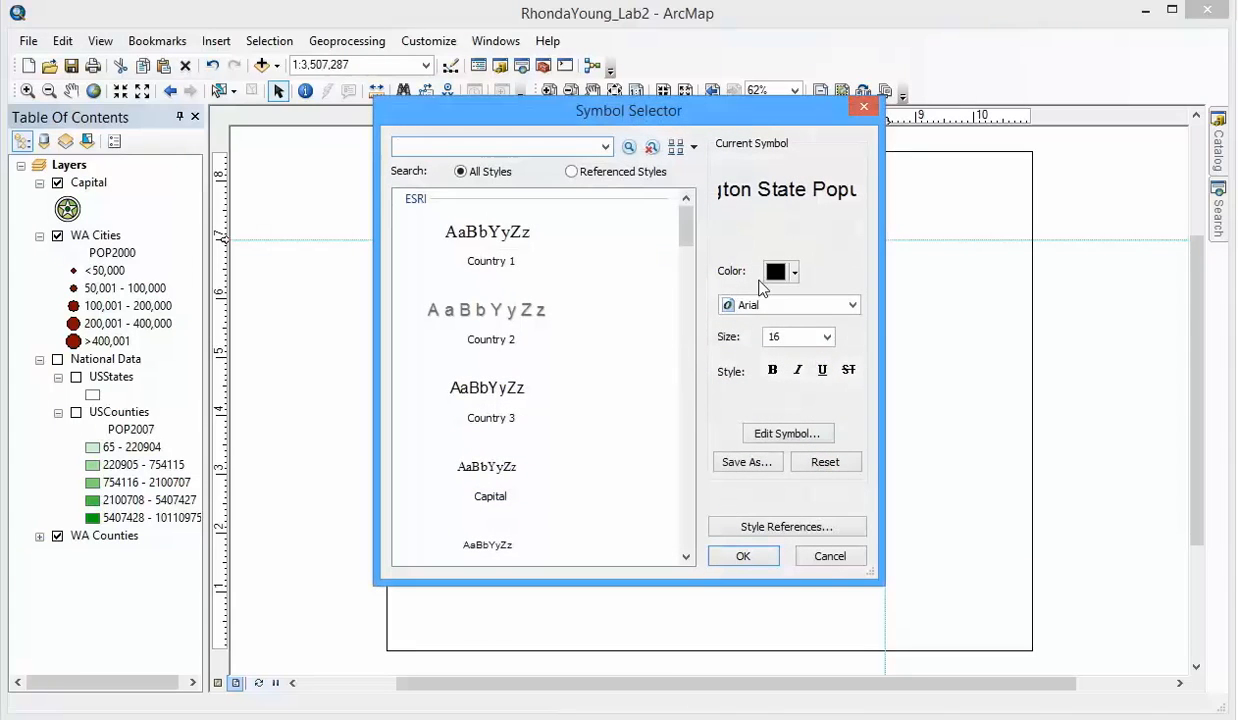
pyautogui.click(488, 310)
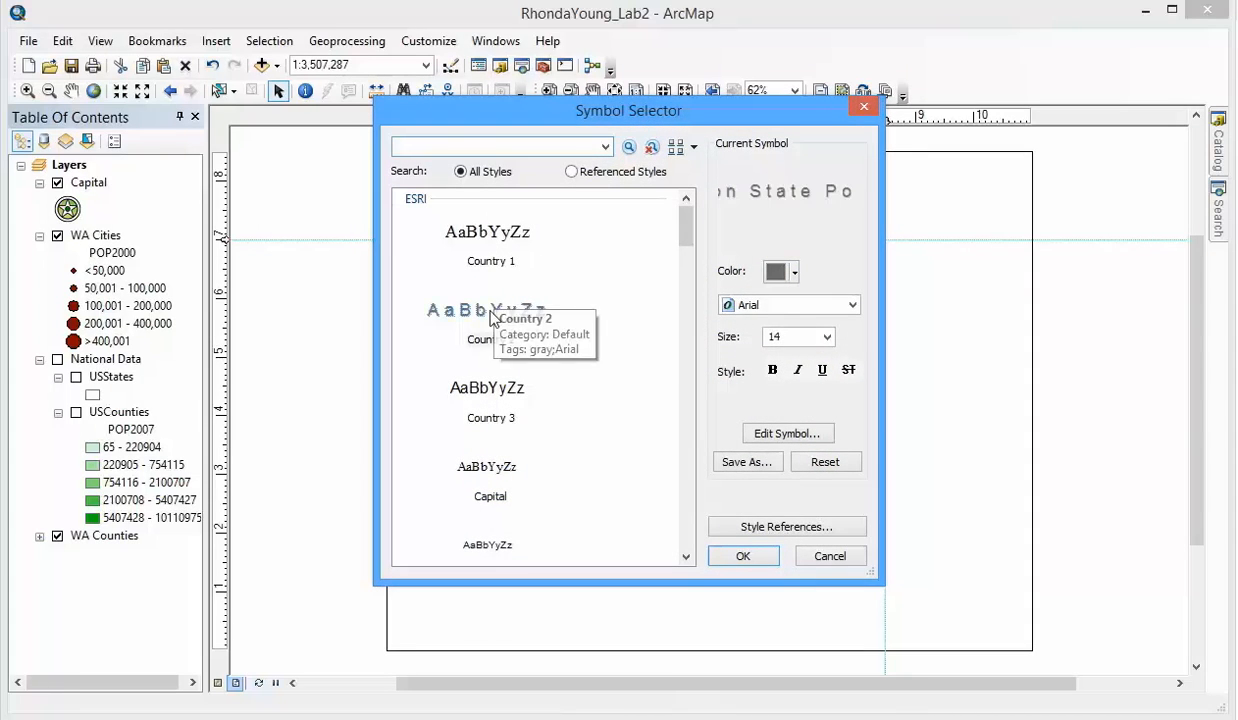
pyautogui.click(483, 228)
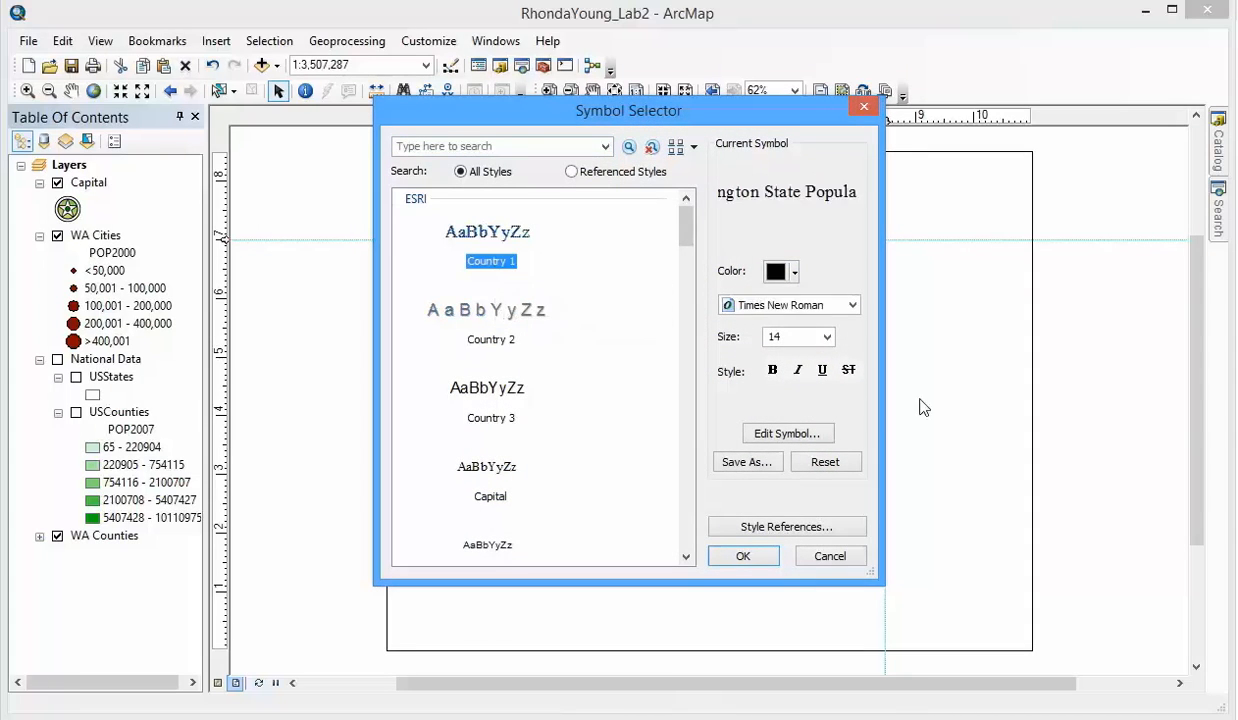
pyautogui.click(772, 370)
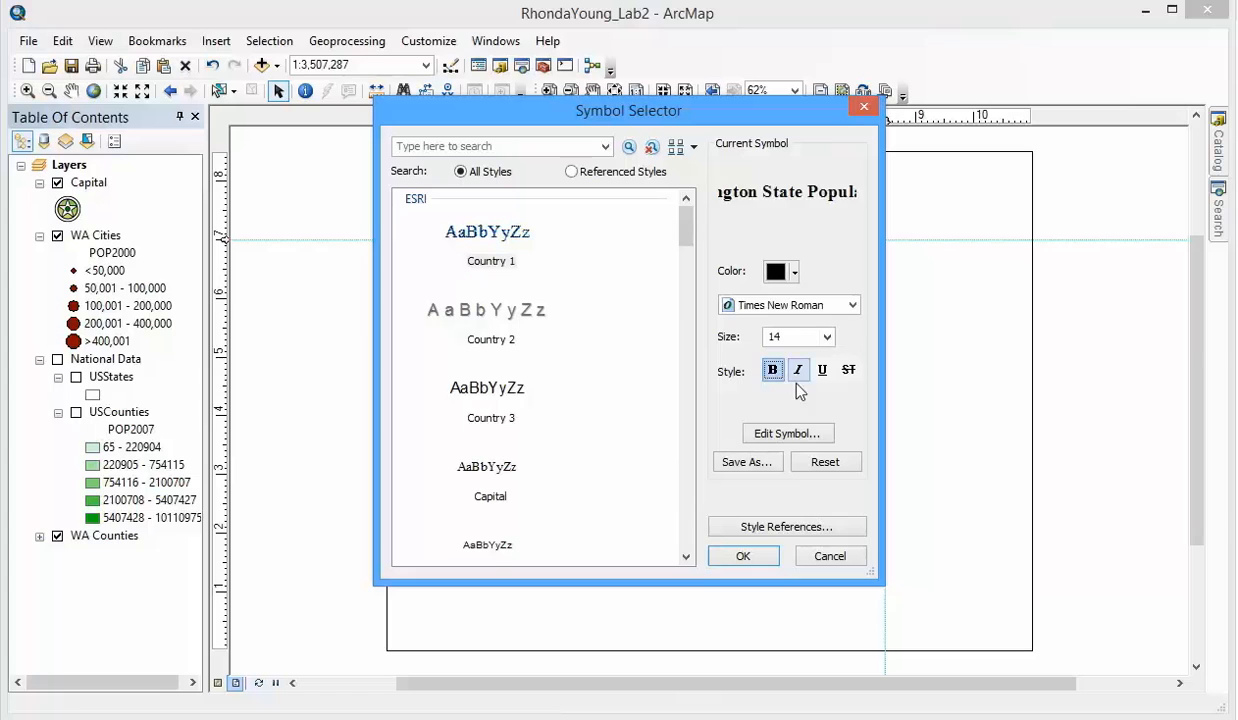
pyautogui.click(757, 557)
pyautogui.click(763, 528)
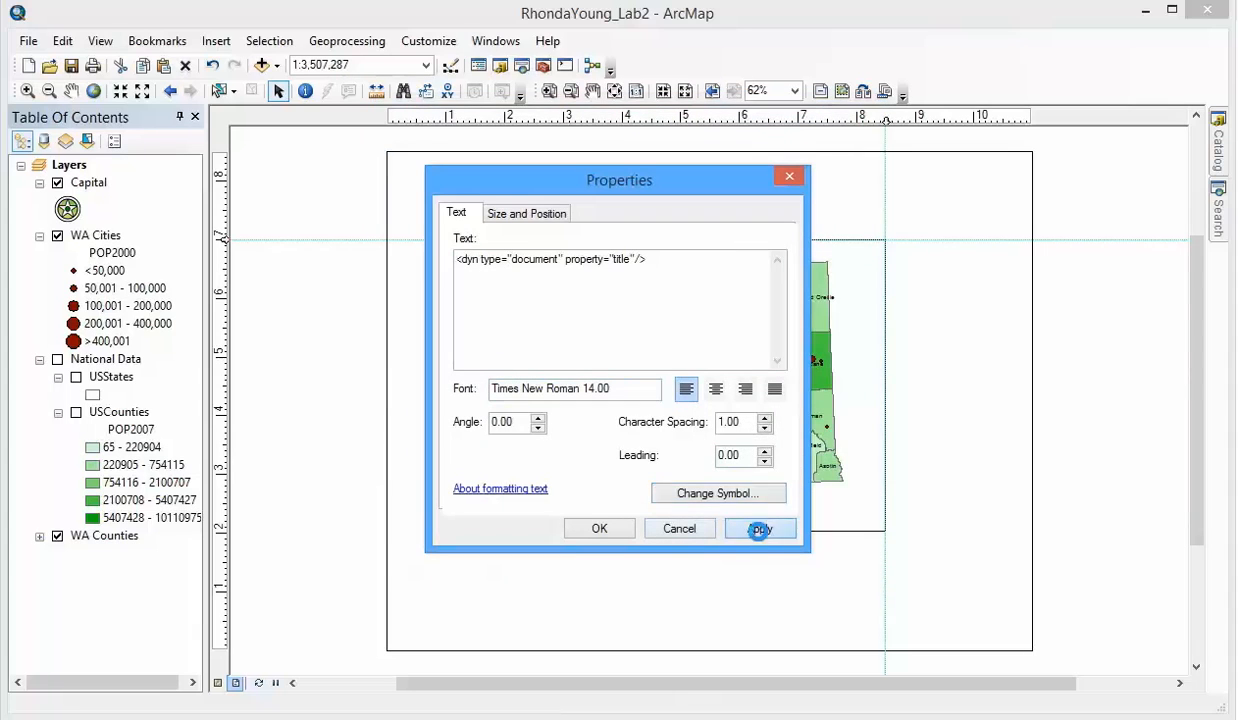
pyautogui.click(603, 529)
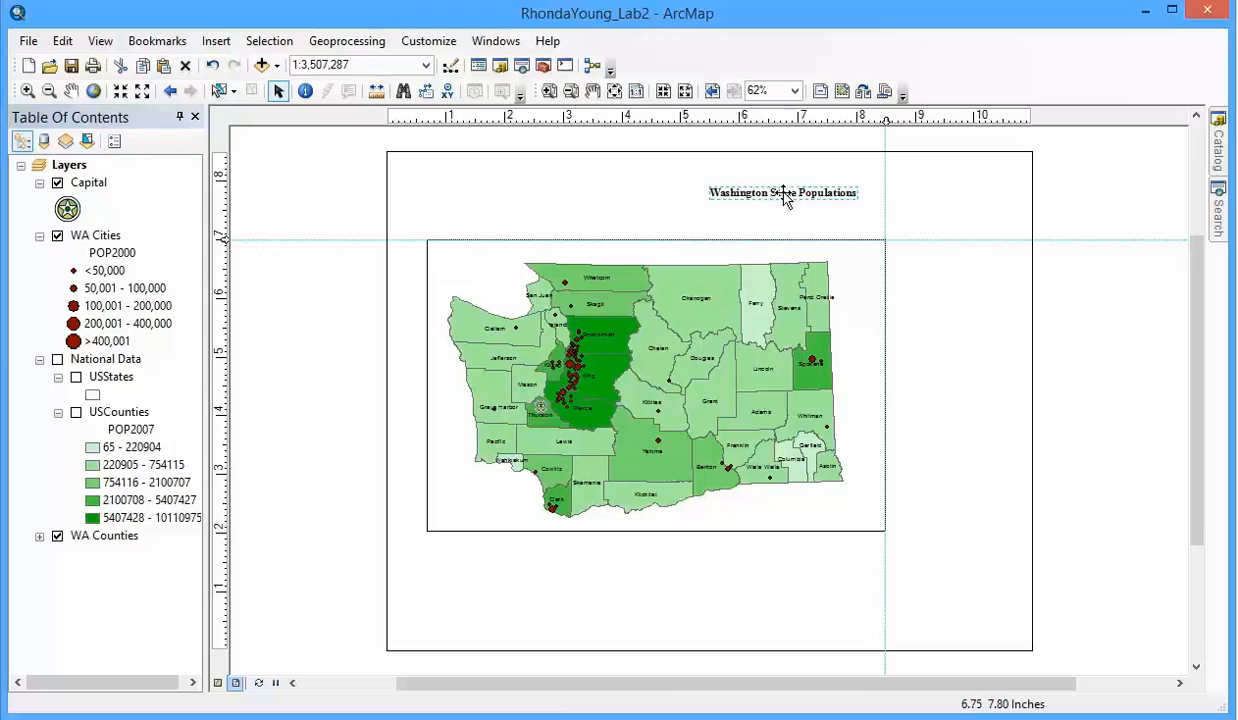
pyautogui.moveTo(790, 191); pyautogui.dragTo(645, 216)
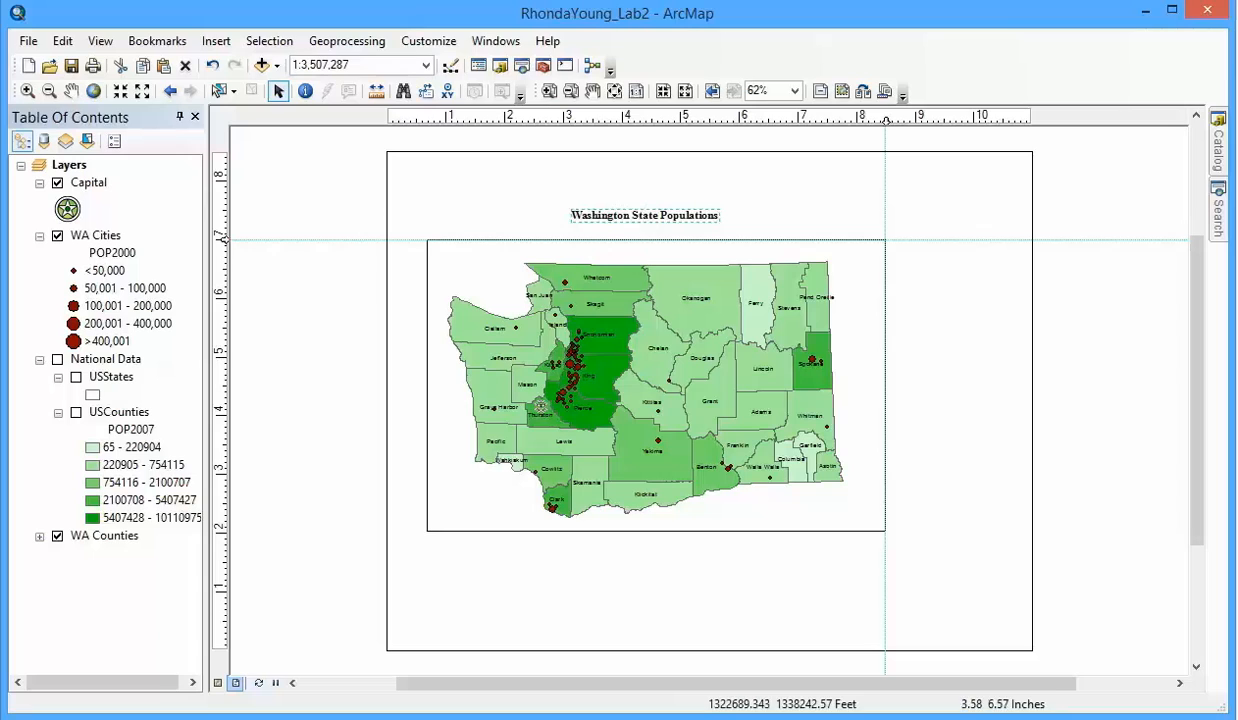
# Start a one-column legend listing the Capital, WA Cities and WA Counties layers in that order
pyautogui.click(216, 42)
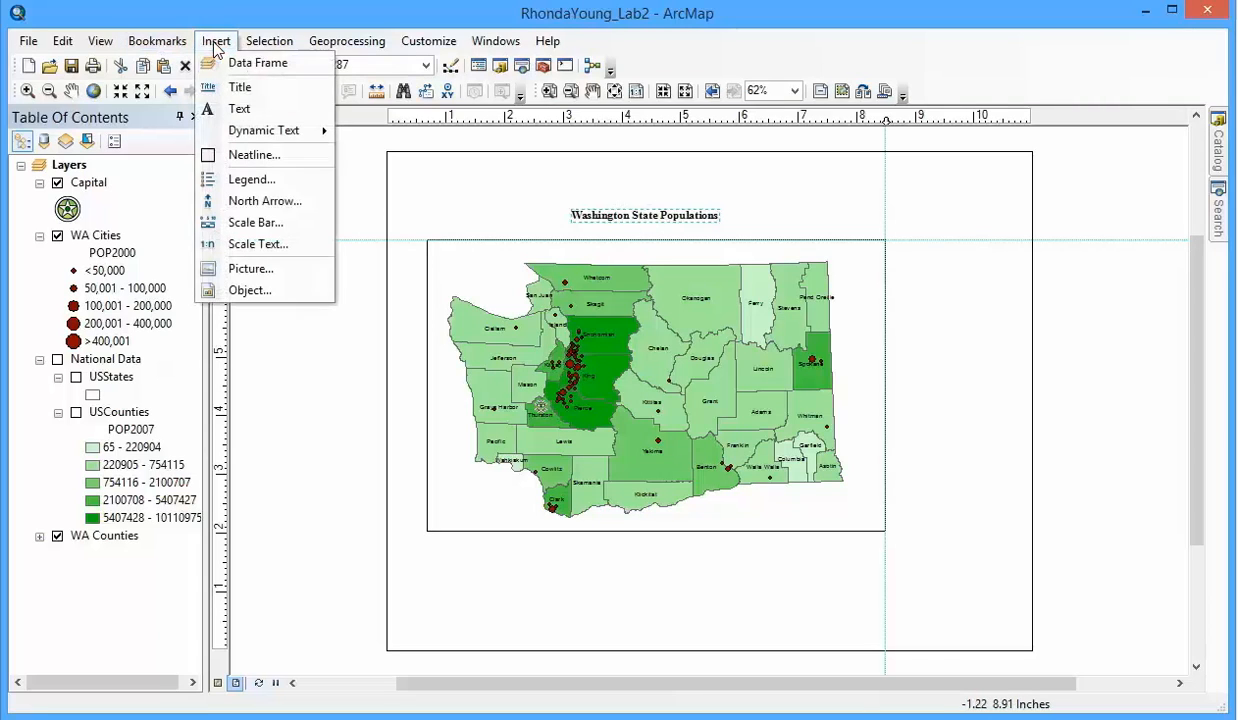
pyautogui.click(262, 185)
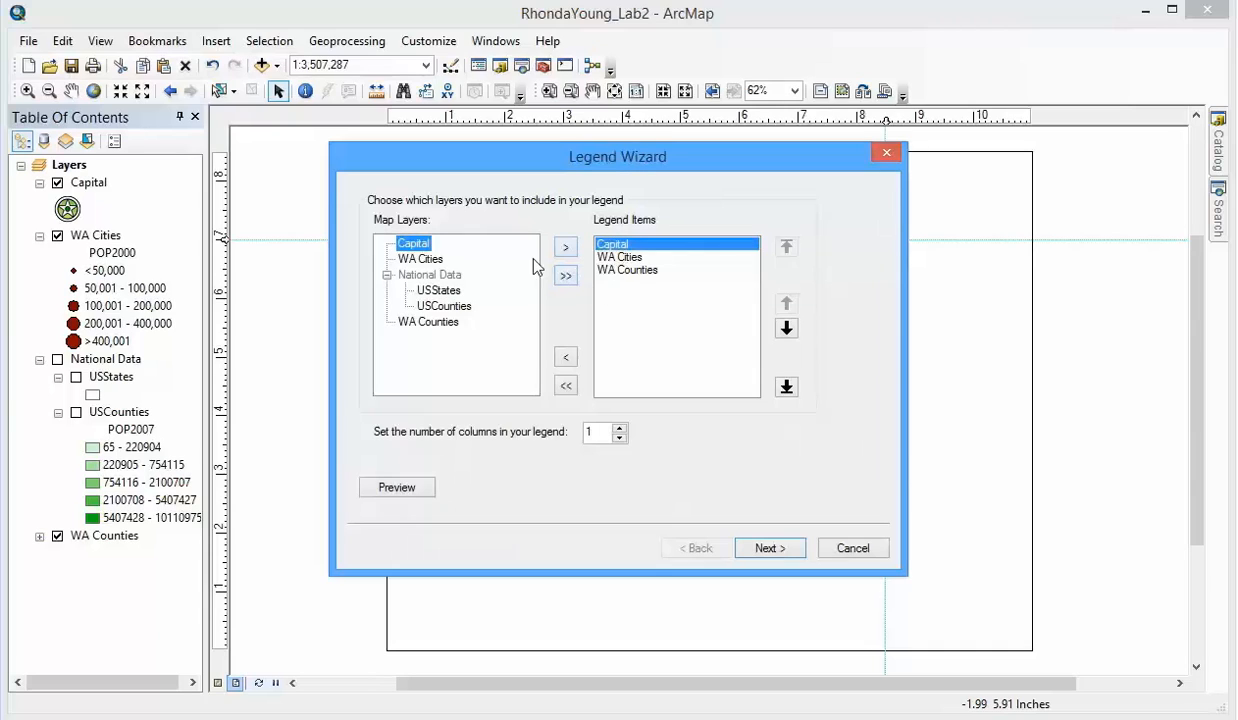
pyautogui.click(566, 358)
pyautogui.click(415, 247)
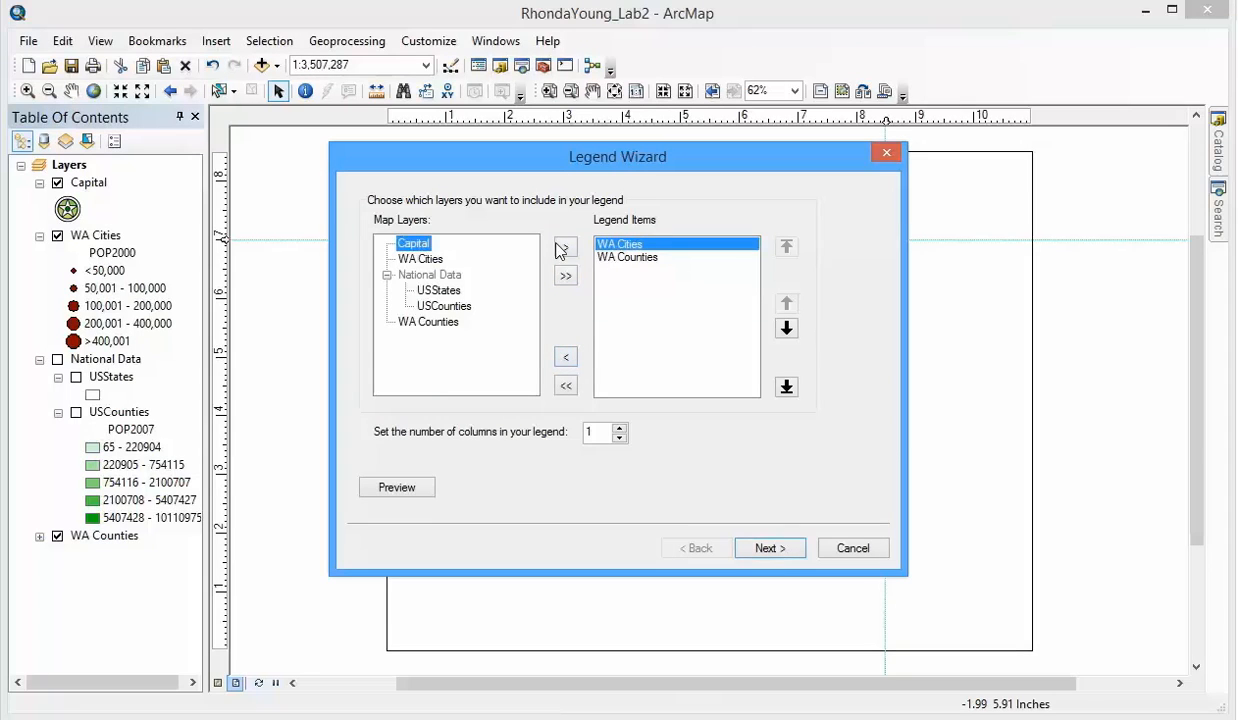
pyautogui.click(562, 246)
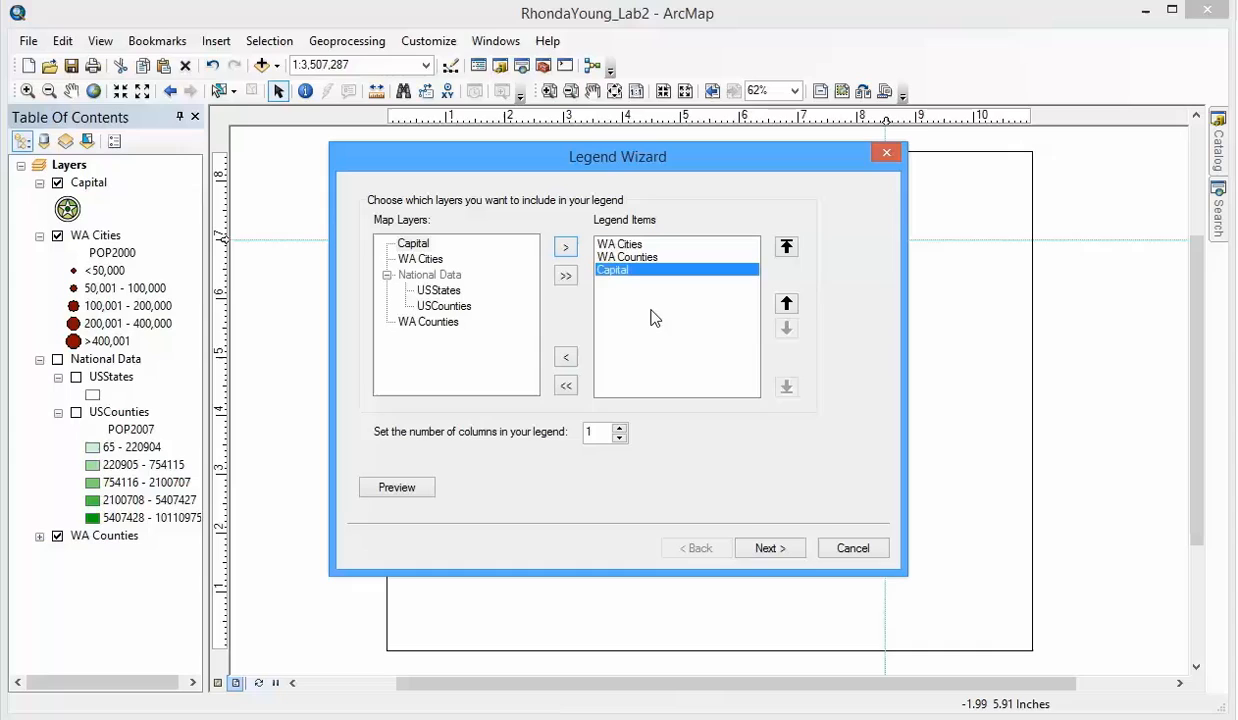
pyautogui.click(614, 259)
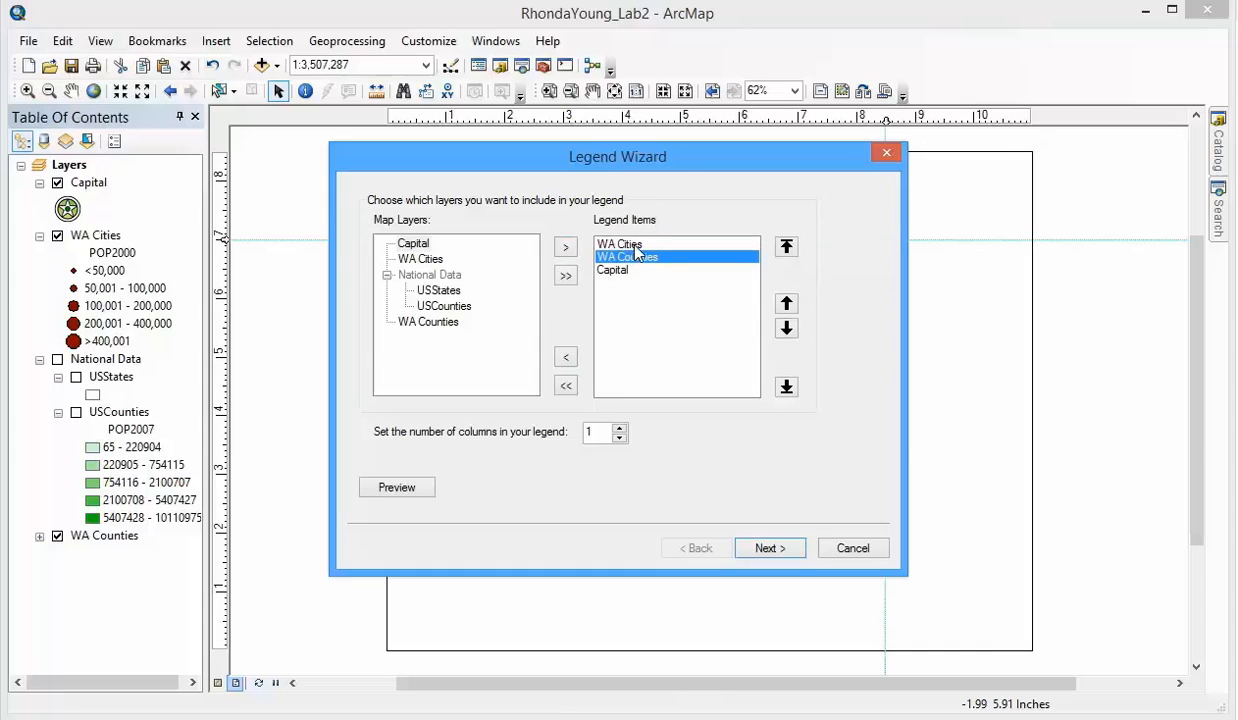
pyautogui.click(612, 271)
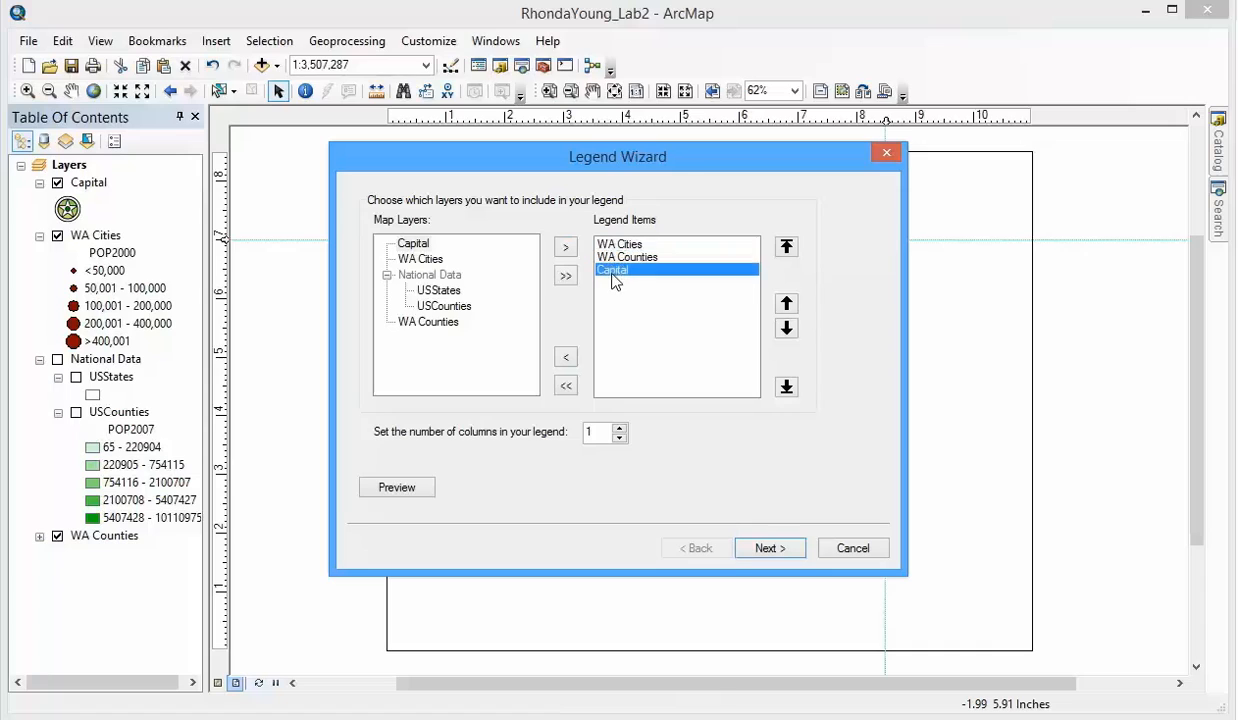
pyautogui.click(787, 306)
pyautogui.click(787, 306)
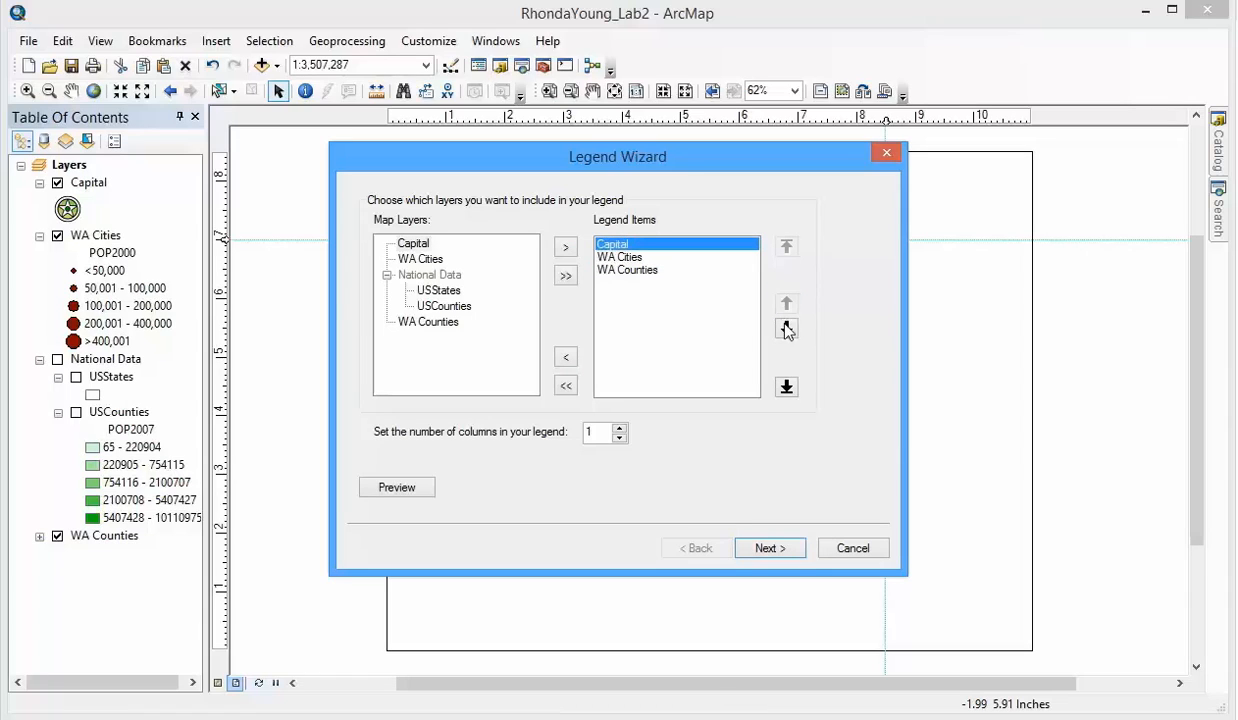
pyautogui.click(626, 259)
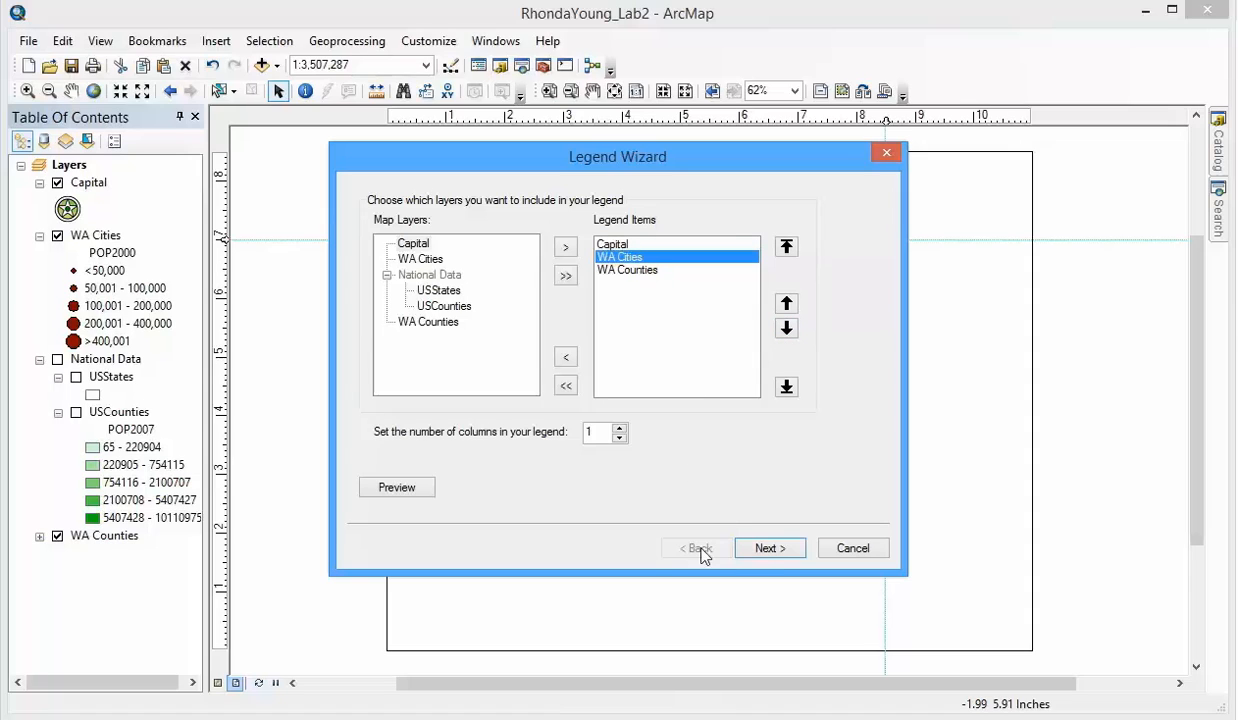
pyautogui.click(779, 554)
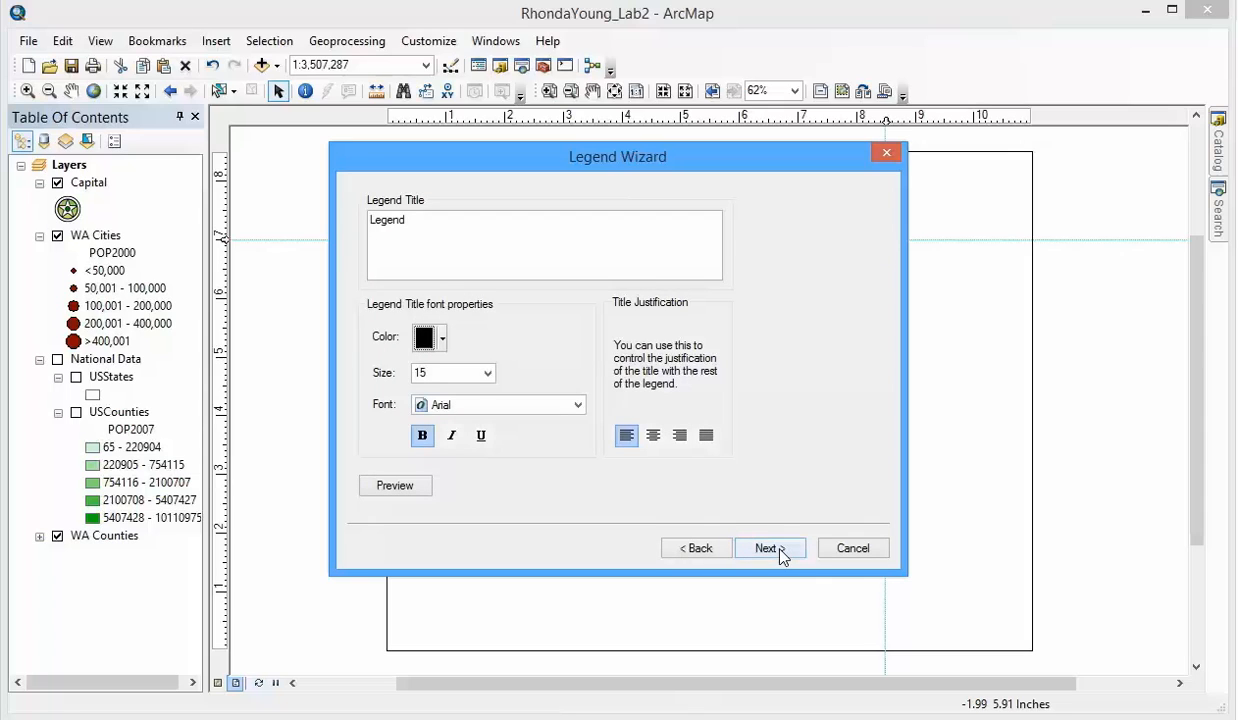
# Give the legend a thin line border, Grey 10% background and Grey 30% drop shadow, and place it to the right of the data frame
pyautogui.click(780, 555)
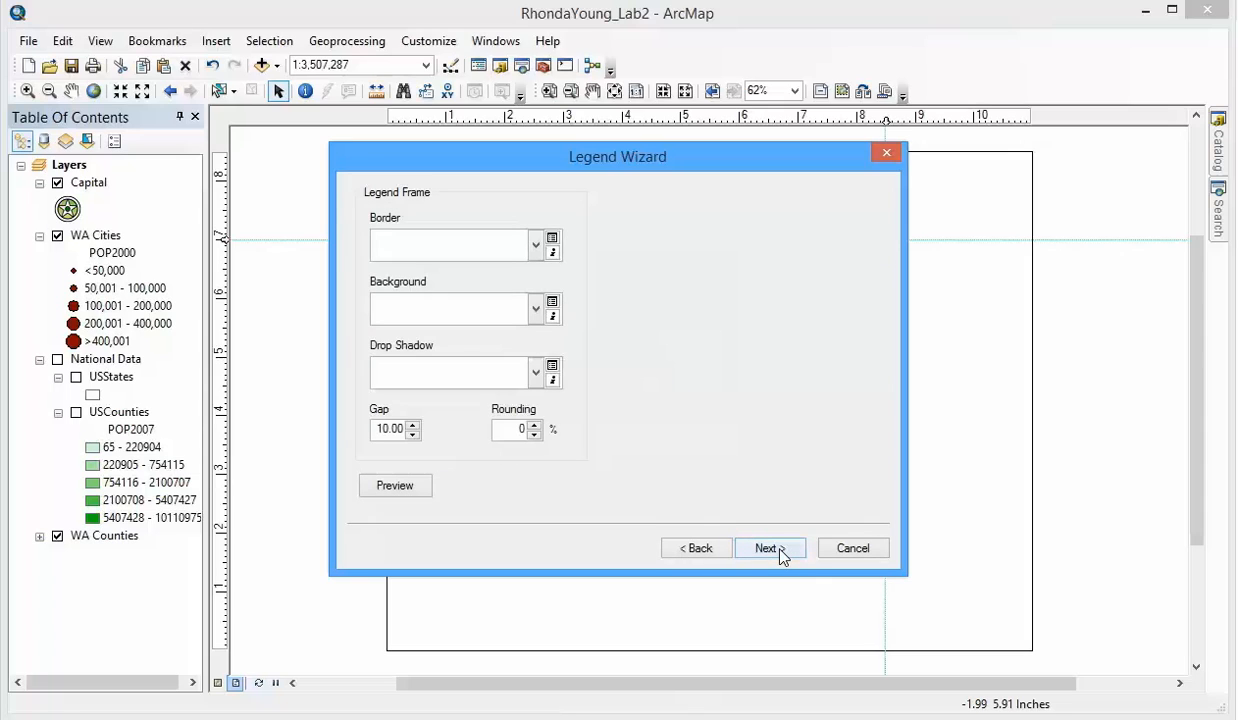
pyautogui.click(535, 245)
pyautogui.click(436, 323)
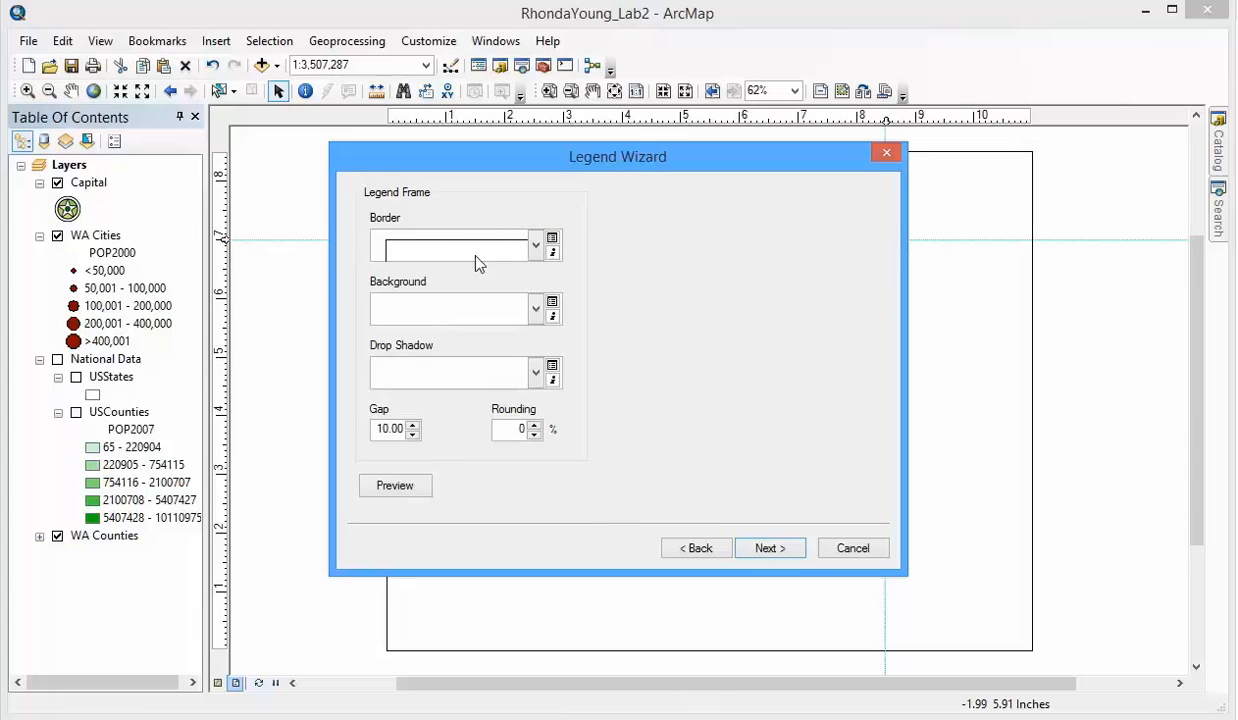
pyautogui.click(537, 310)
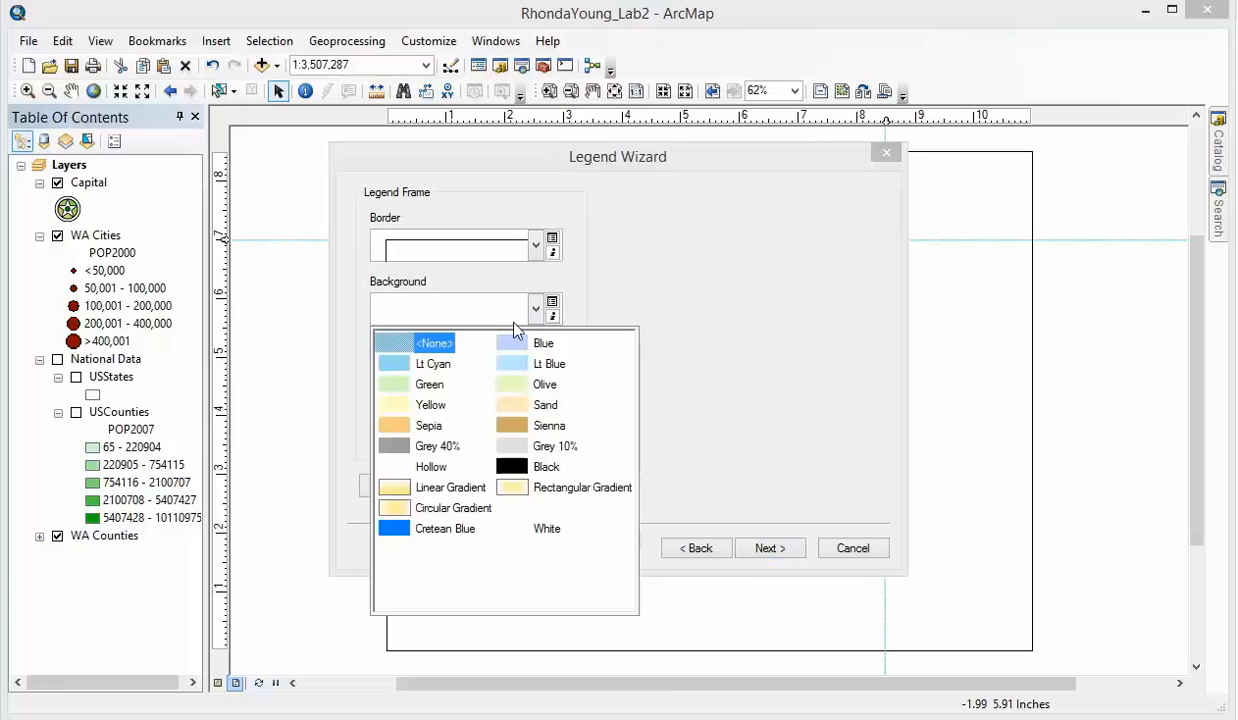
pyautogui.click(518, 446)
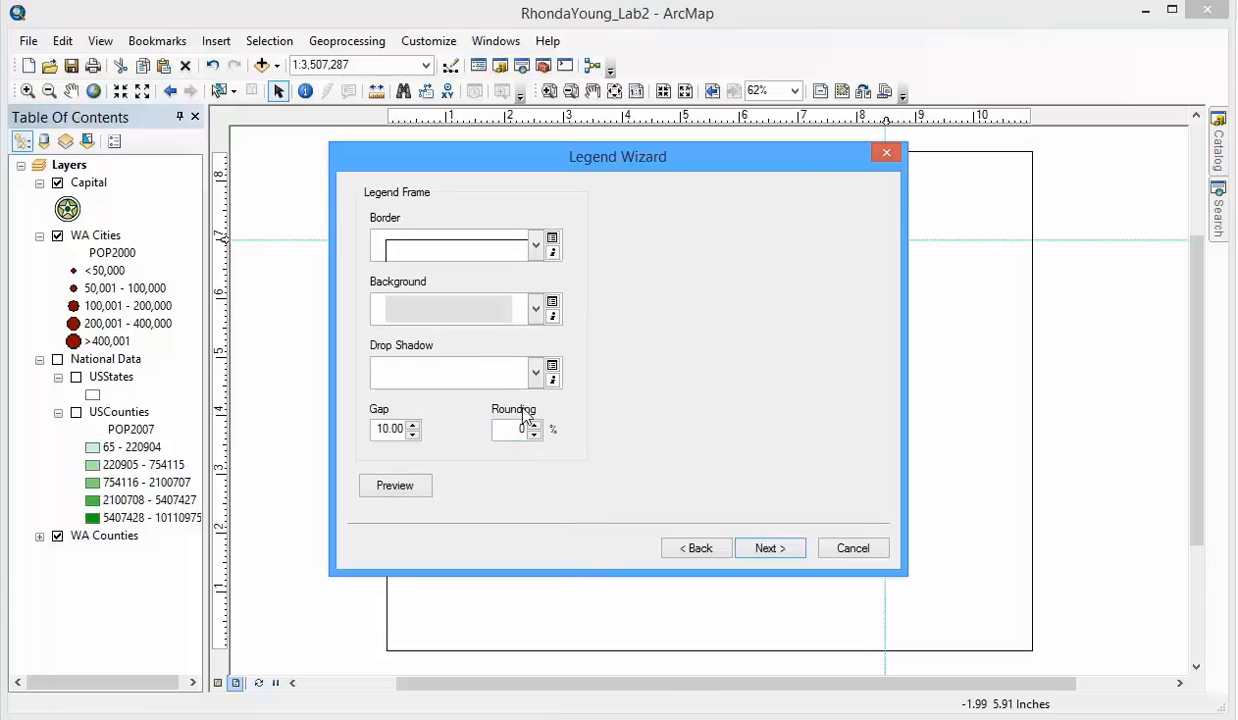
pyautogui.click(536, 372)
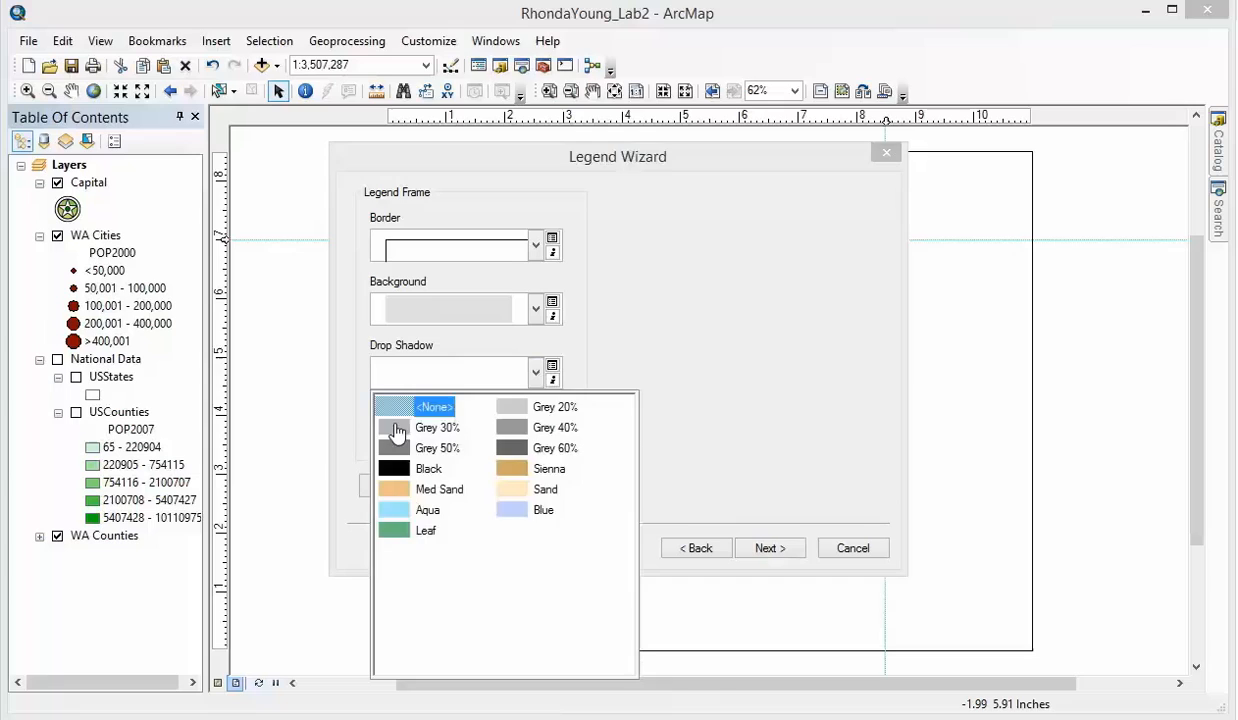
pyautogui.click(390, 424)
pyautogui.click(767, 548)
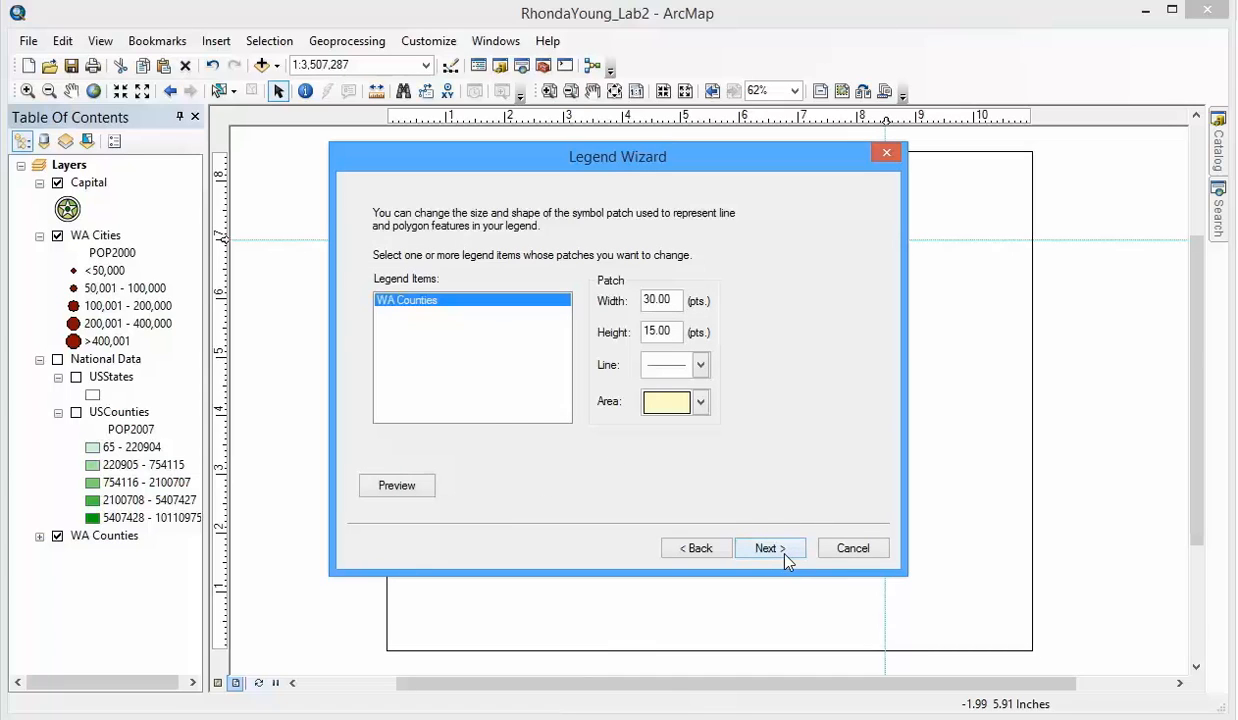
pyautogui.click(769, 548)
pyautogui.click(784, 553)
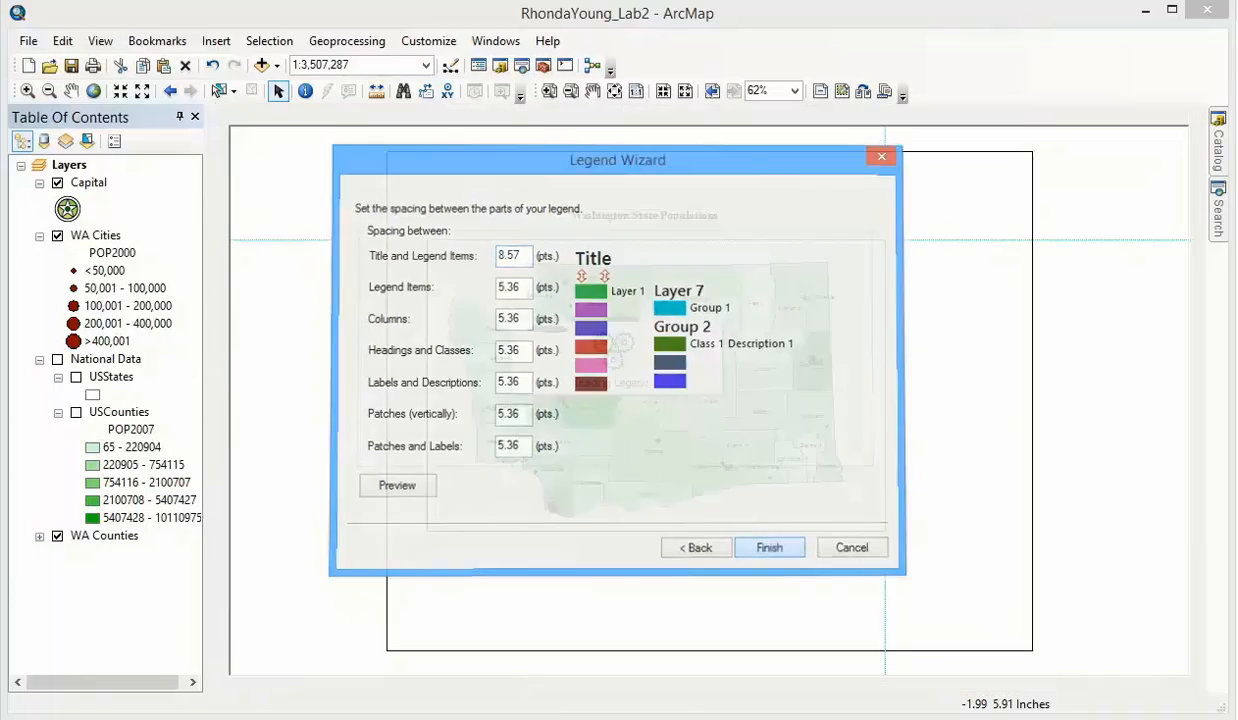
pyautogui.moveTo(650, 220); pyautogui.dragTo(969, 340)
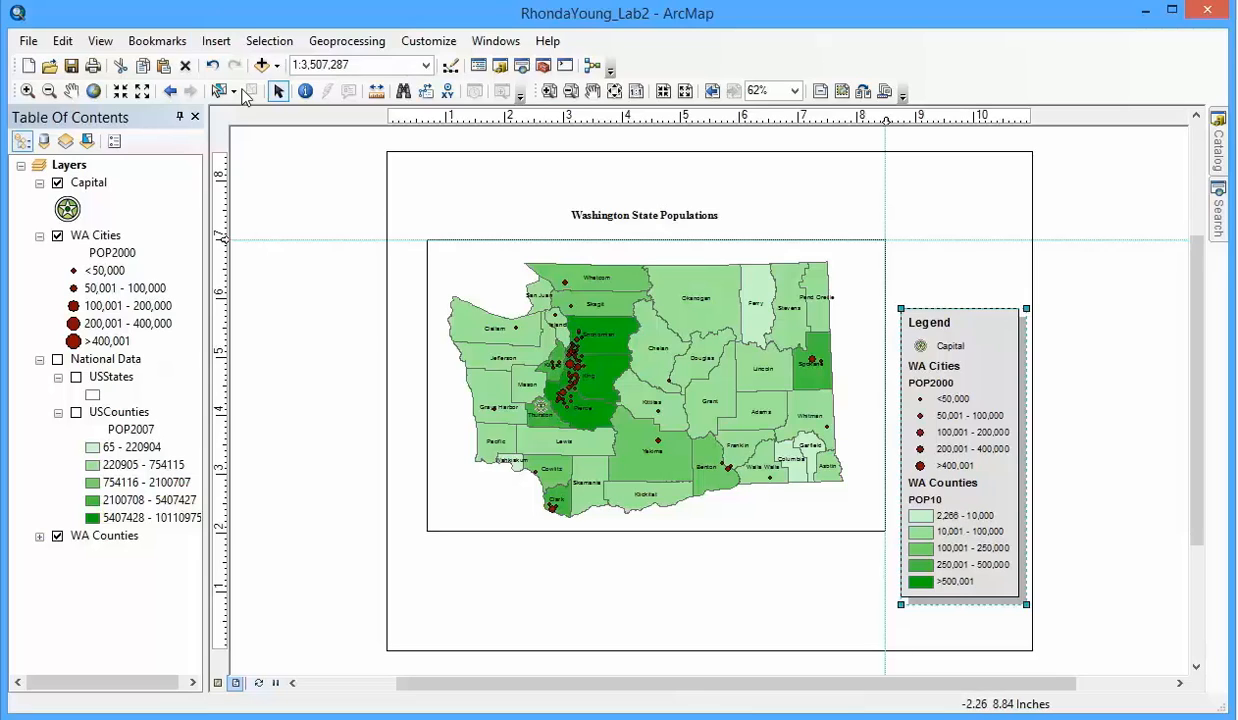
# Insert the ESRI North 7 north arrow and place it directly above the legend
pyautogui.click(216, 41)
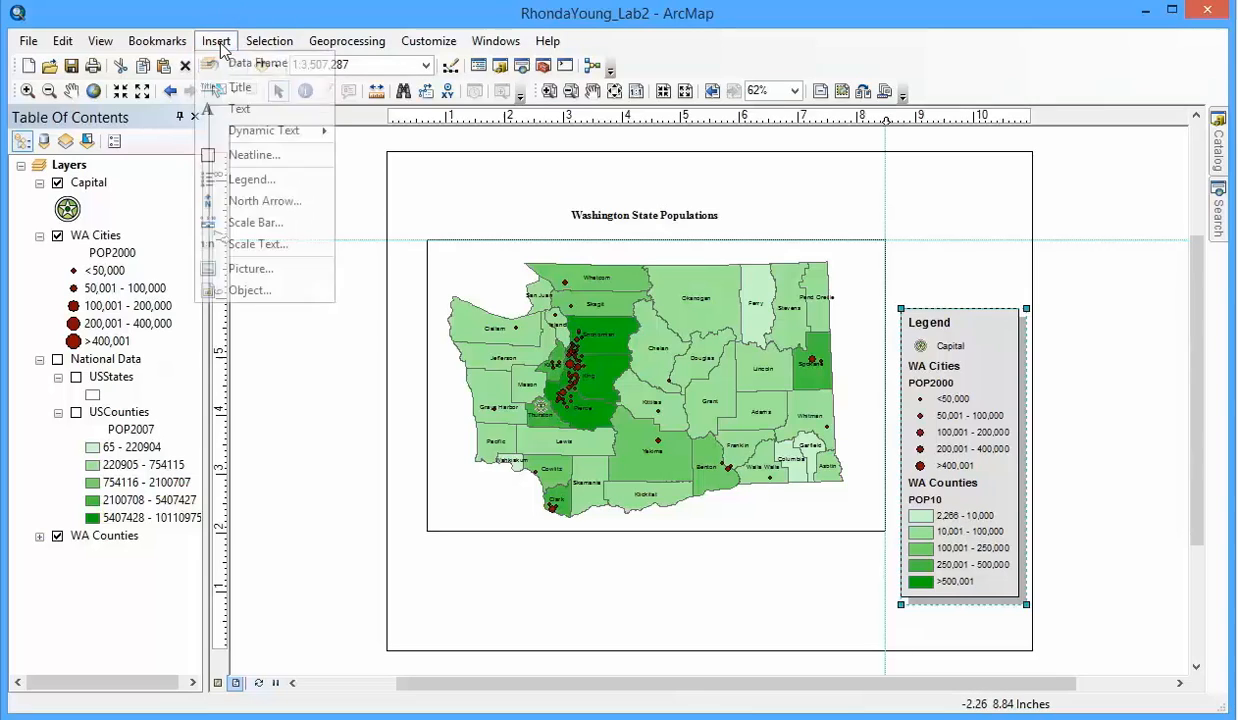
pyautogui.click(257, 200)
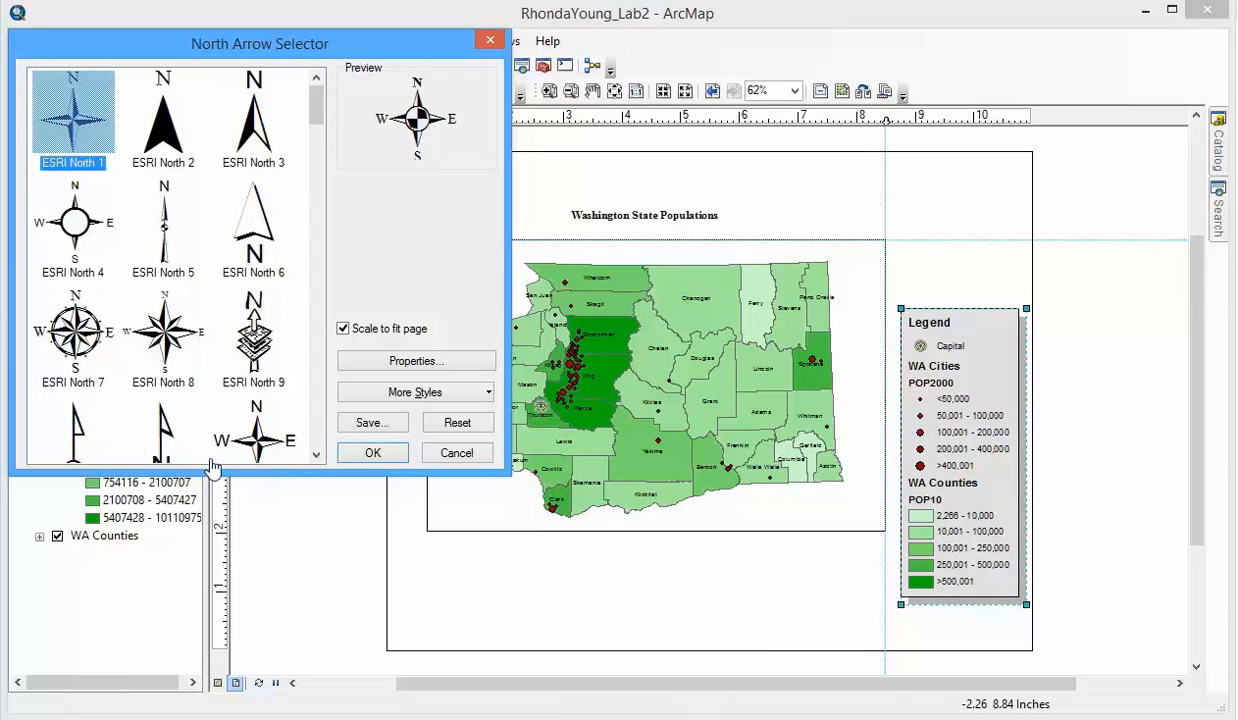
pyautogui.click(73, 330)
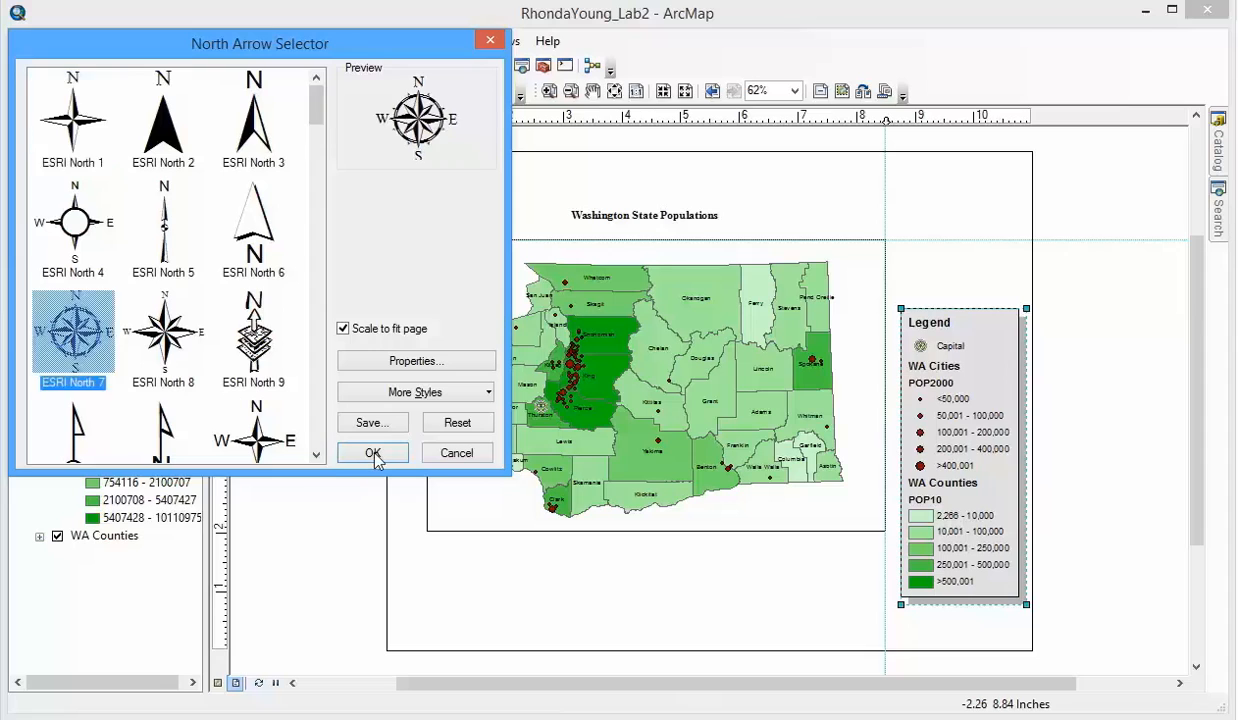
pyautogui.click(372, 453)
pyautogui.moveTo(608, 460); pyautogui.dragTo(958, 268)
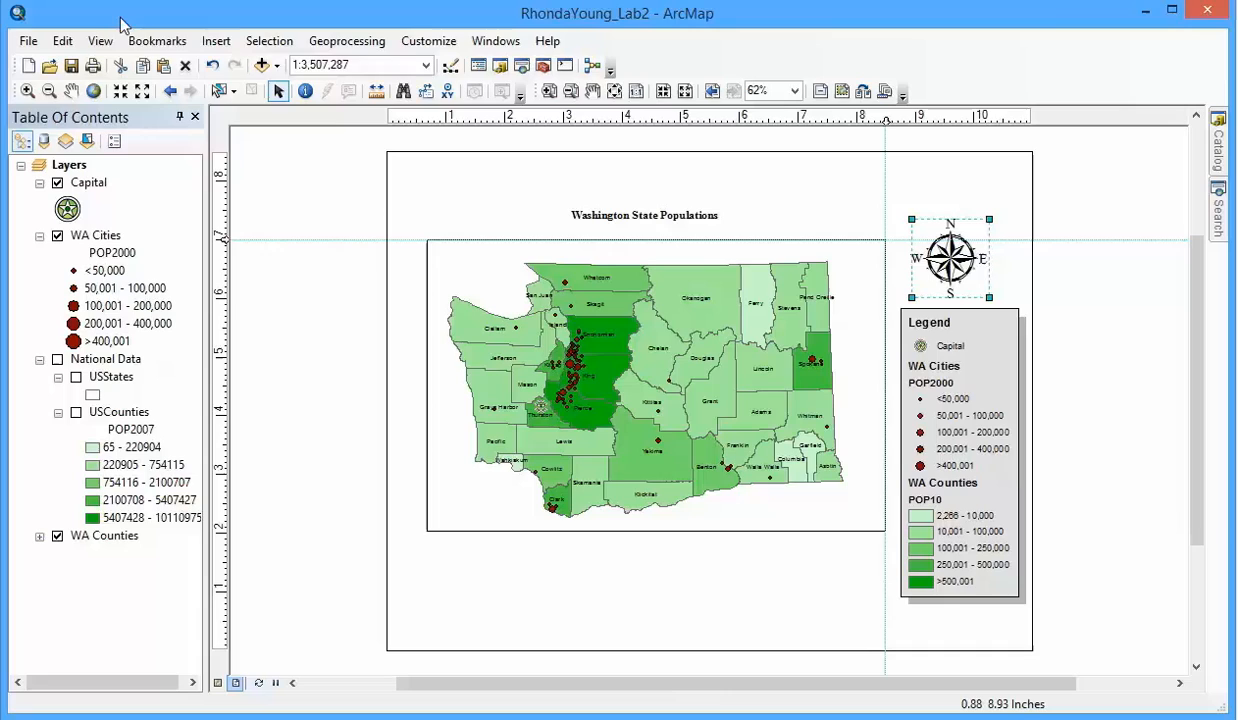
# Insert an Alternating Scale Bar 1 scale bar and place it below the data frame's lower-left corner
pyautogui.click(214, 41)
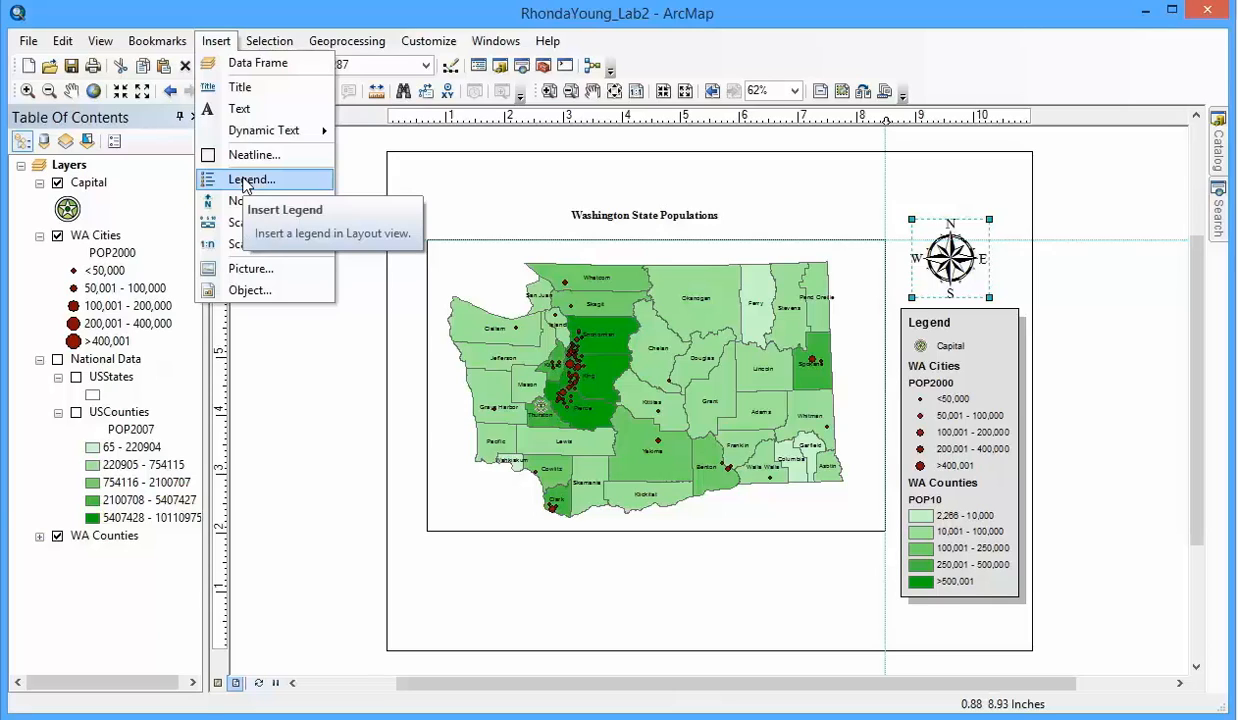
pyautogui.click(230, 224)
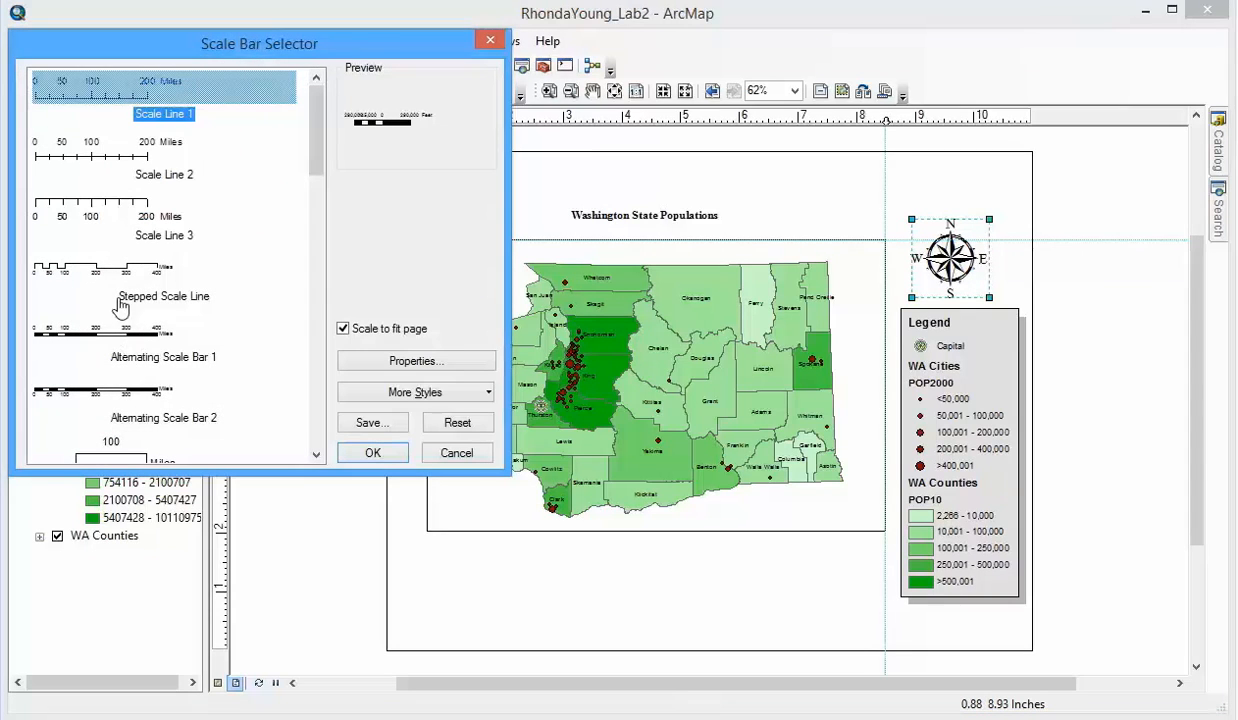
pyautogui.click(96, 204)
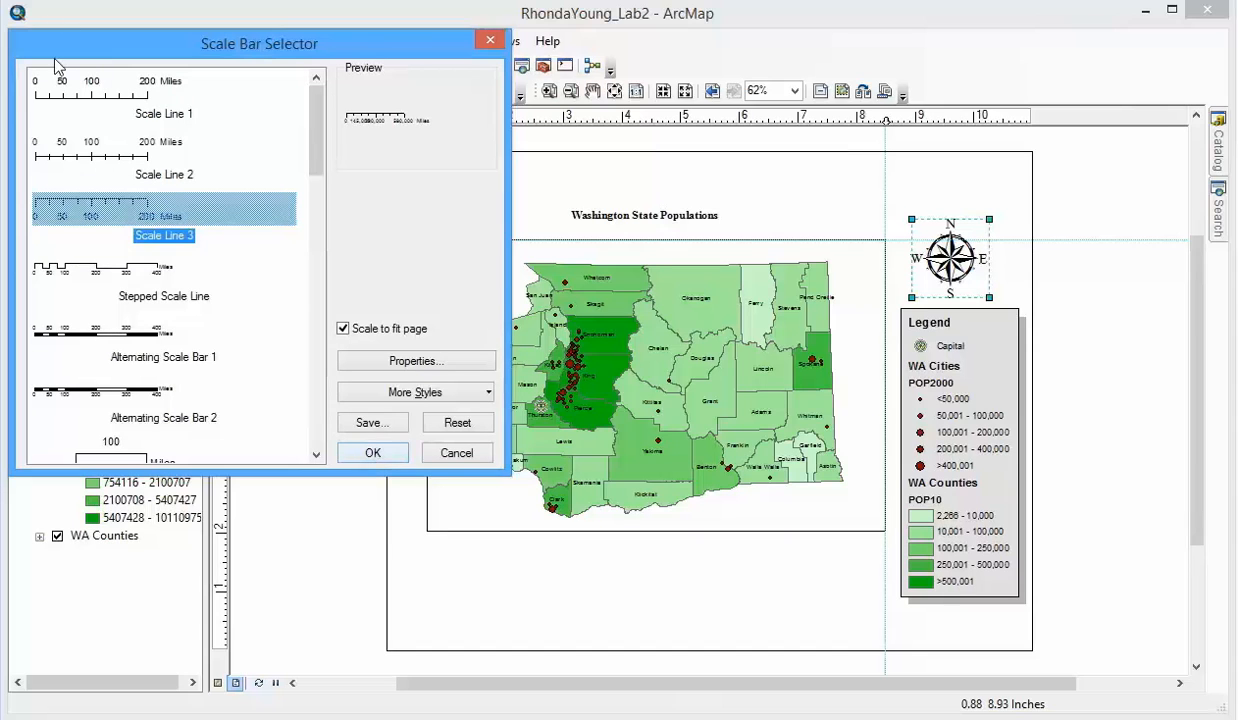
pyautogui.click(122, 331)
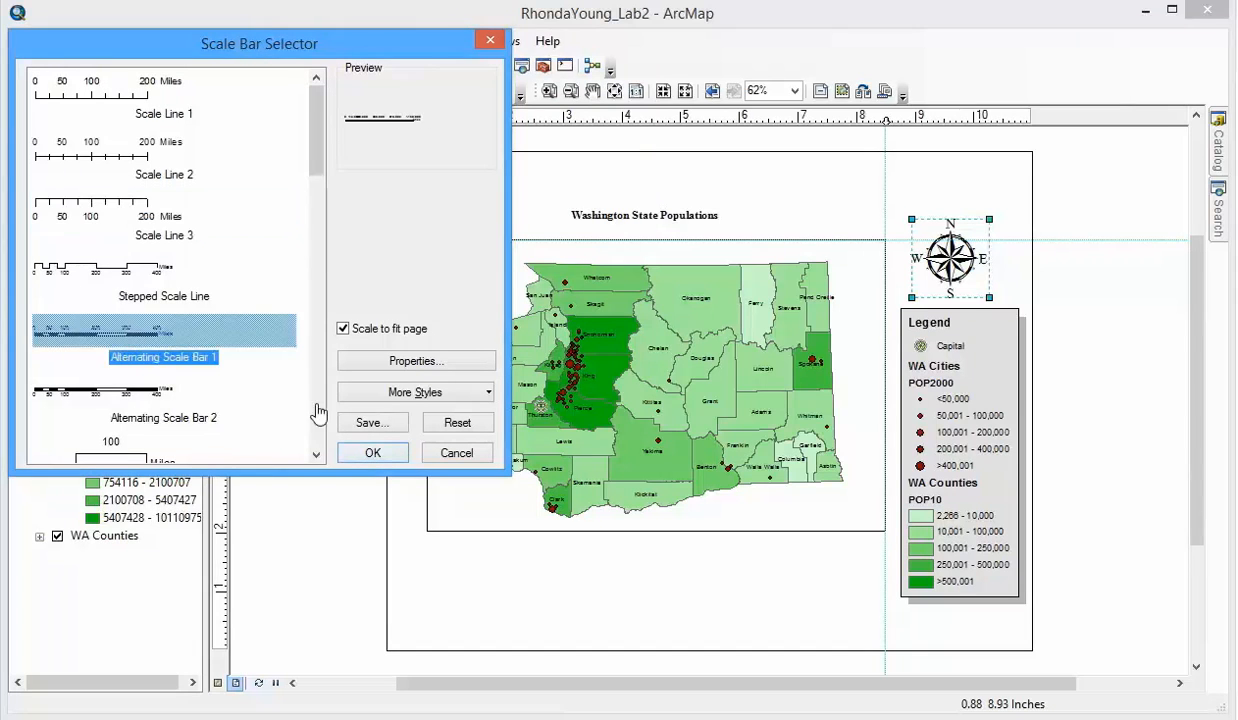
pyautogui.click(370, 452)
pyautogui.moveTo(702, 408); pyautogui.dragTo(522, 556)
pyautogui.click(698, 611)
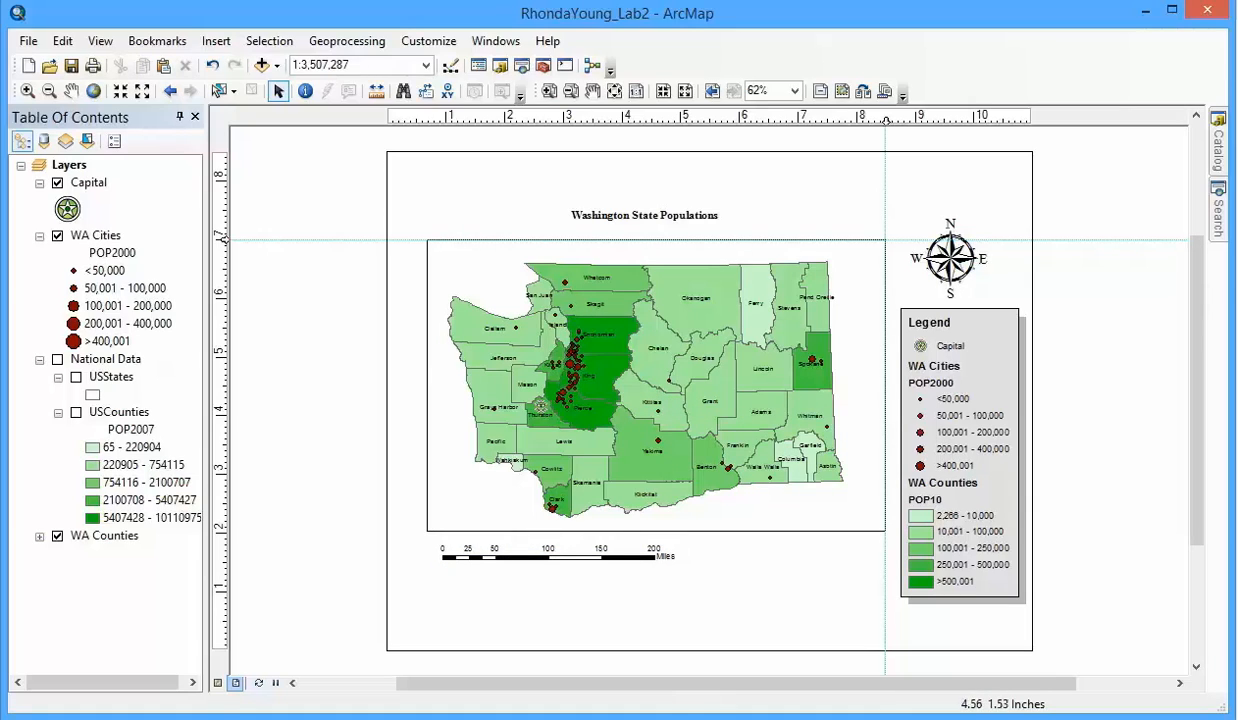
# Resize the scale bar so it is slightly taller and spans 0 to 200 miles
pyautogui.click(648, 557)
pyautogui.moveTo(676, 560); pyautogui.dragTo(595, 568)
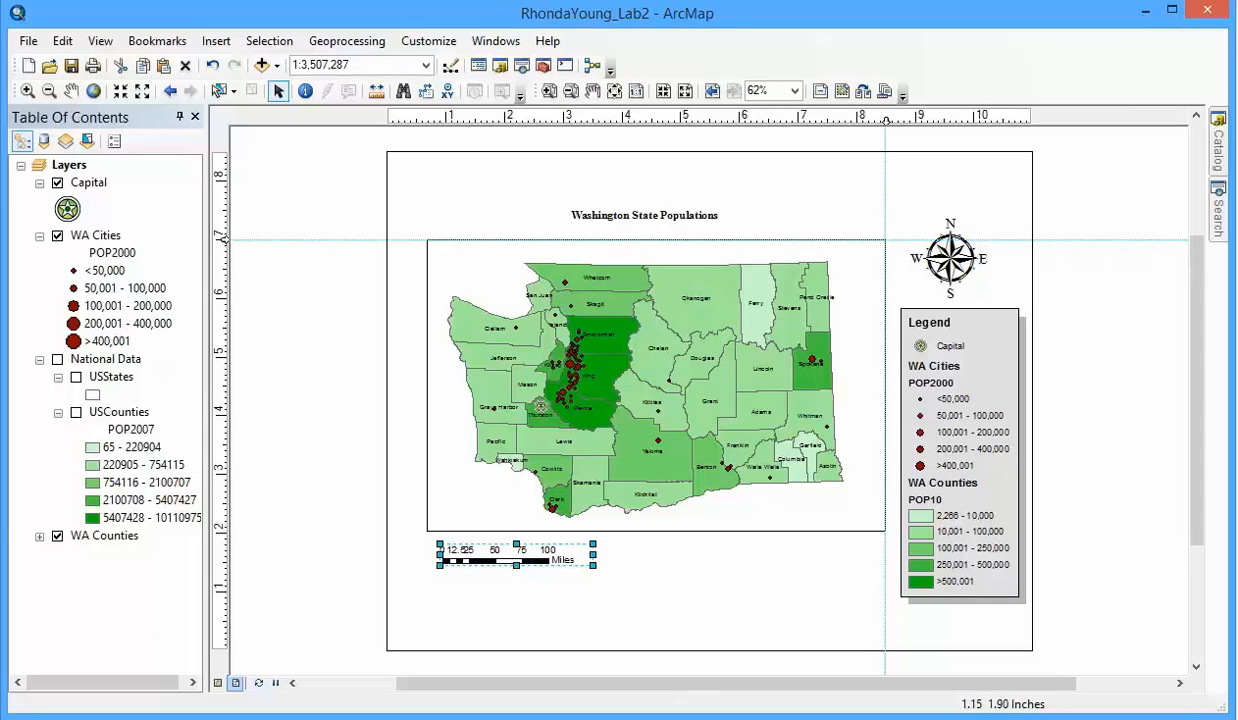
pyautogui.moveTo(595, 566); pyautogui.dragTo(693, 566)
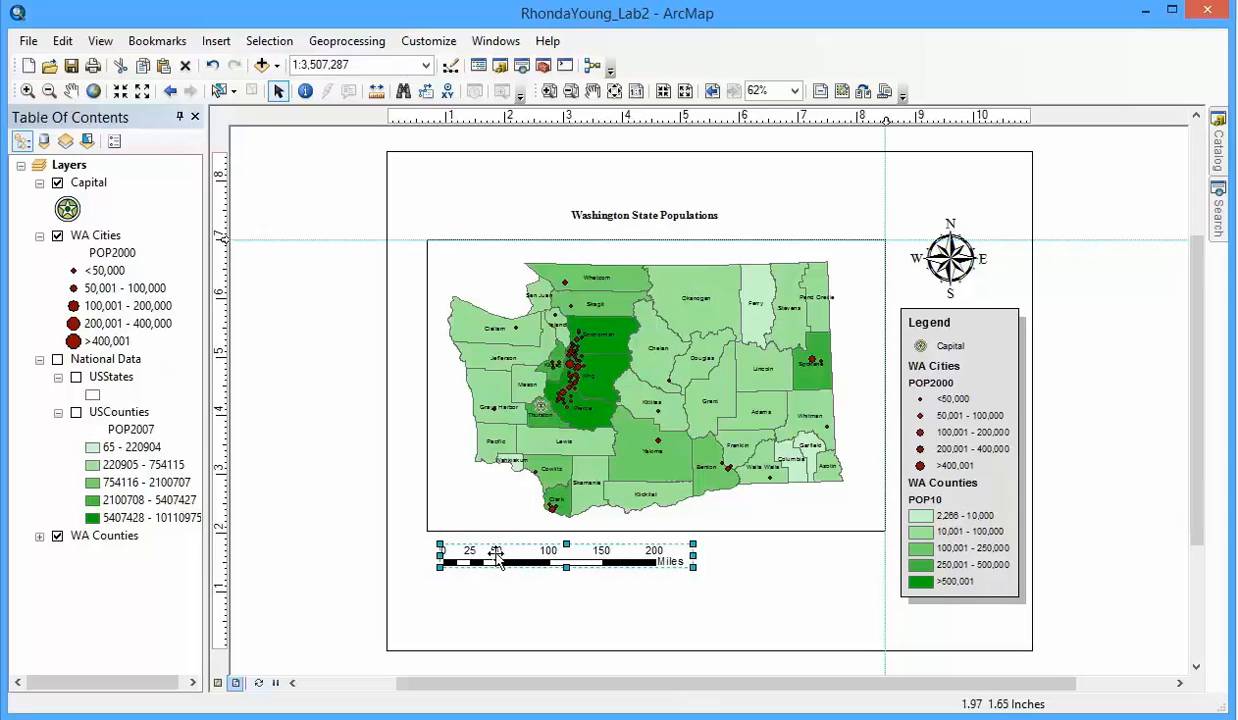
pyautogui.click(665, 613)
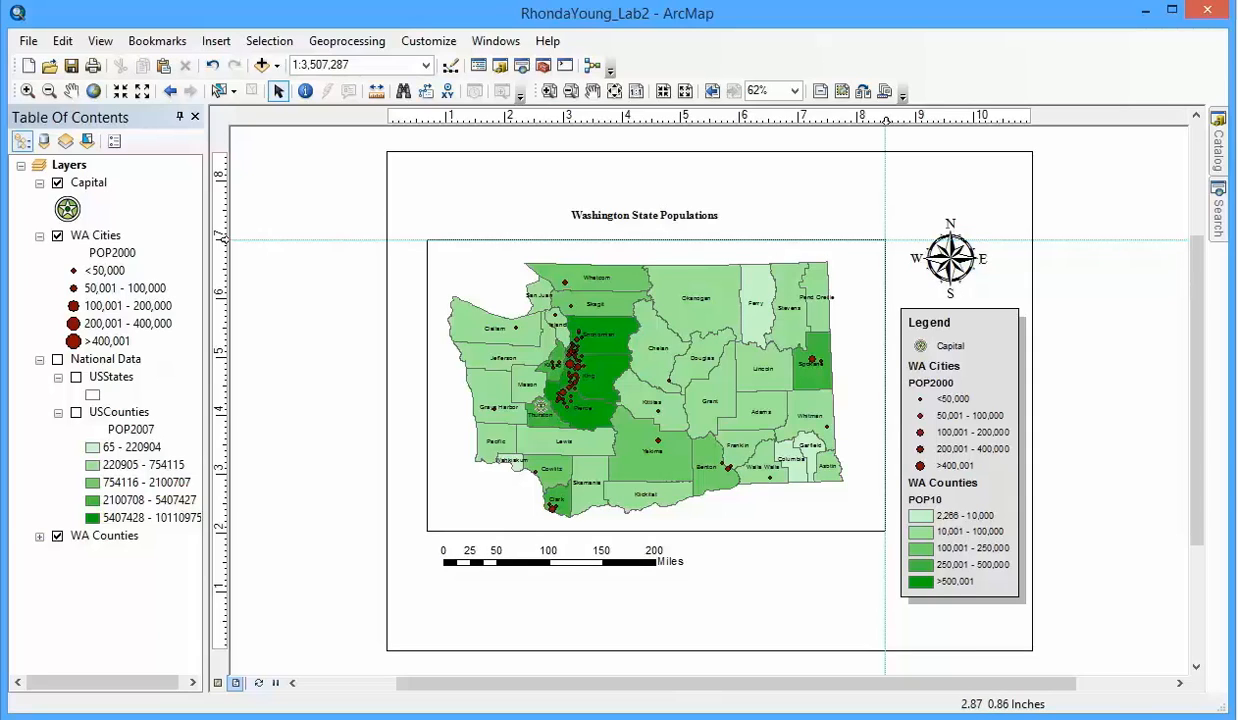
# Insert the Coordinate System dynamic text and move it off the map to the space below the data frame
pyautogui.click(214, 41)
pyautogui.moveTo(266, 131)
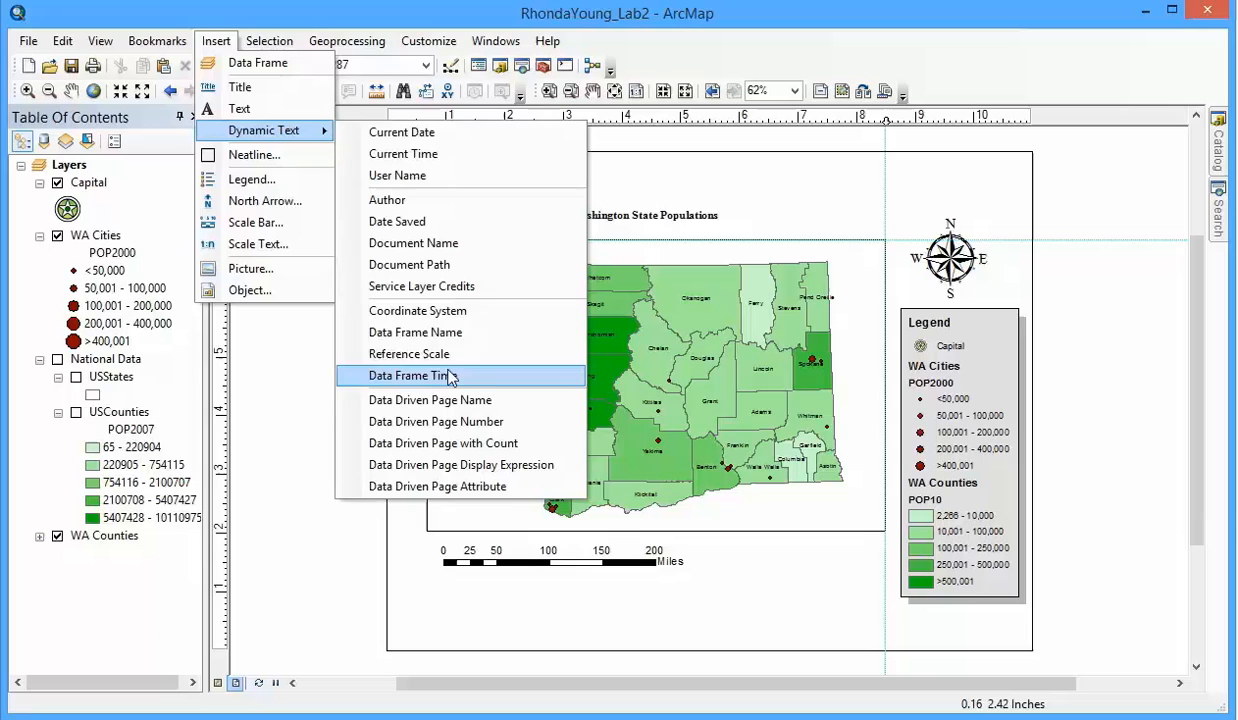
pyautogui.click(463, 312)
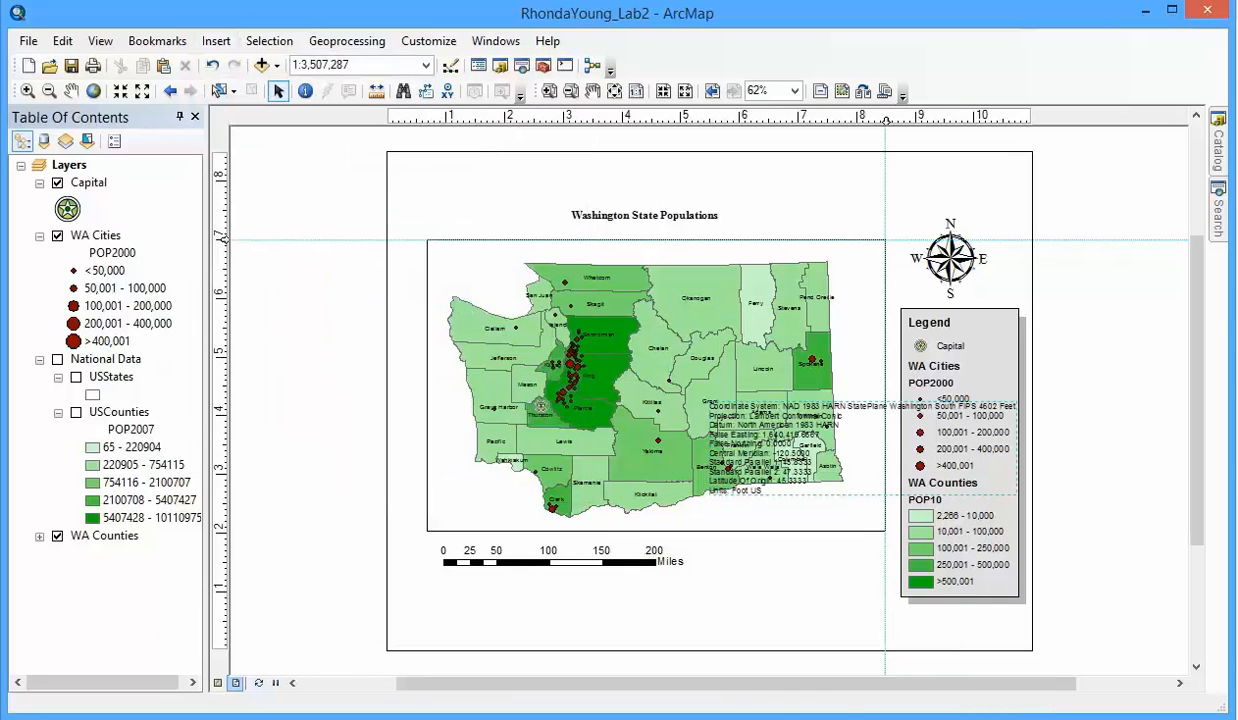
pyautogui.moveTo(762, 445); pyautogui.dragTo(740, 586)
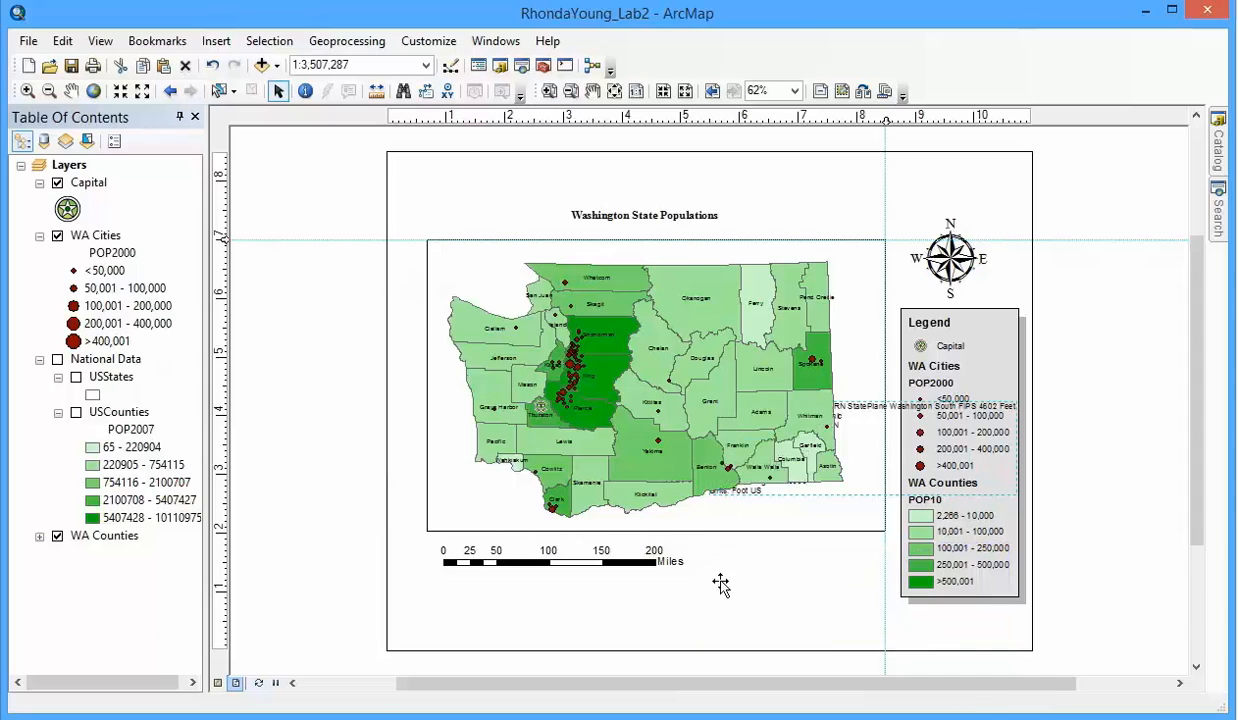
# Move the scale bar into the data frame's lower-right corner and align the coordinate system text under the frame's left edge
pyautogui.click(604, 565)
pyautogui.moveTo(604, 565); pyautogui.dragTo(782, 519)
pyautogui.click(750, 563)
pyautogui.moveTo(750, 563); pyautogui.dragTo(474, 559)
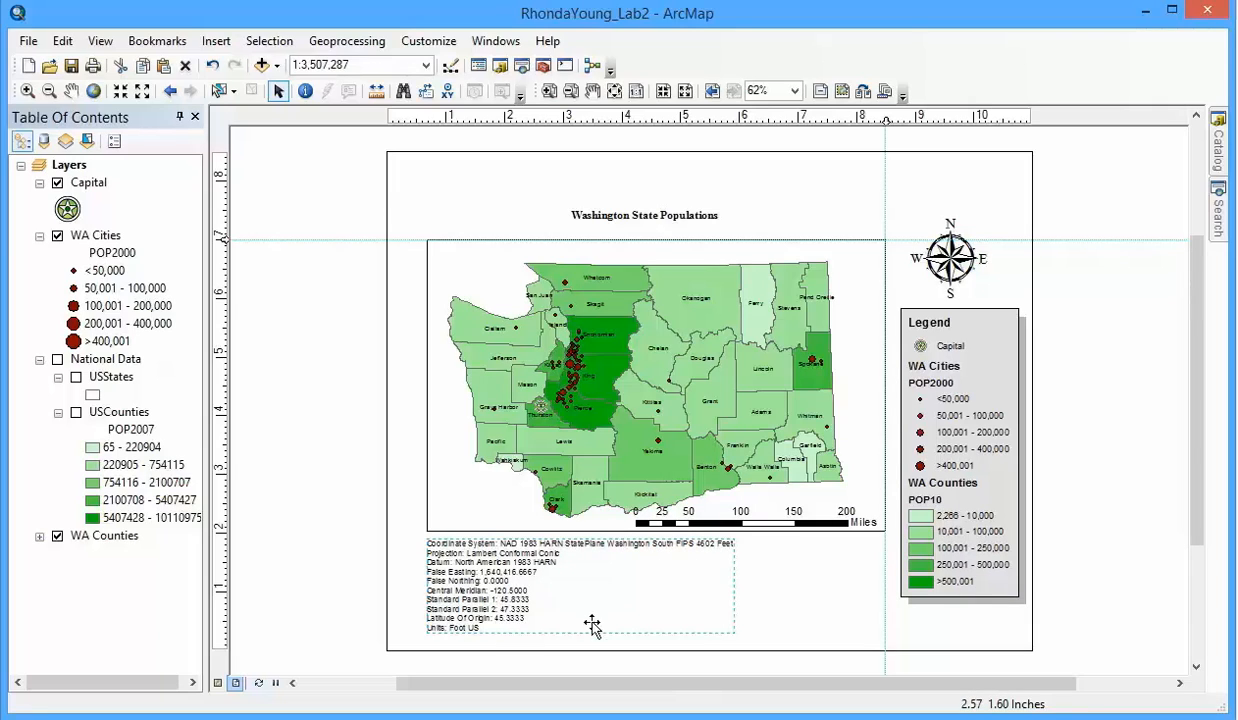
pyautogui.click(797, 614)
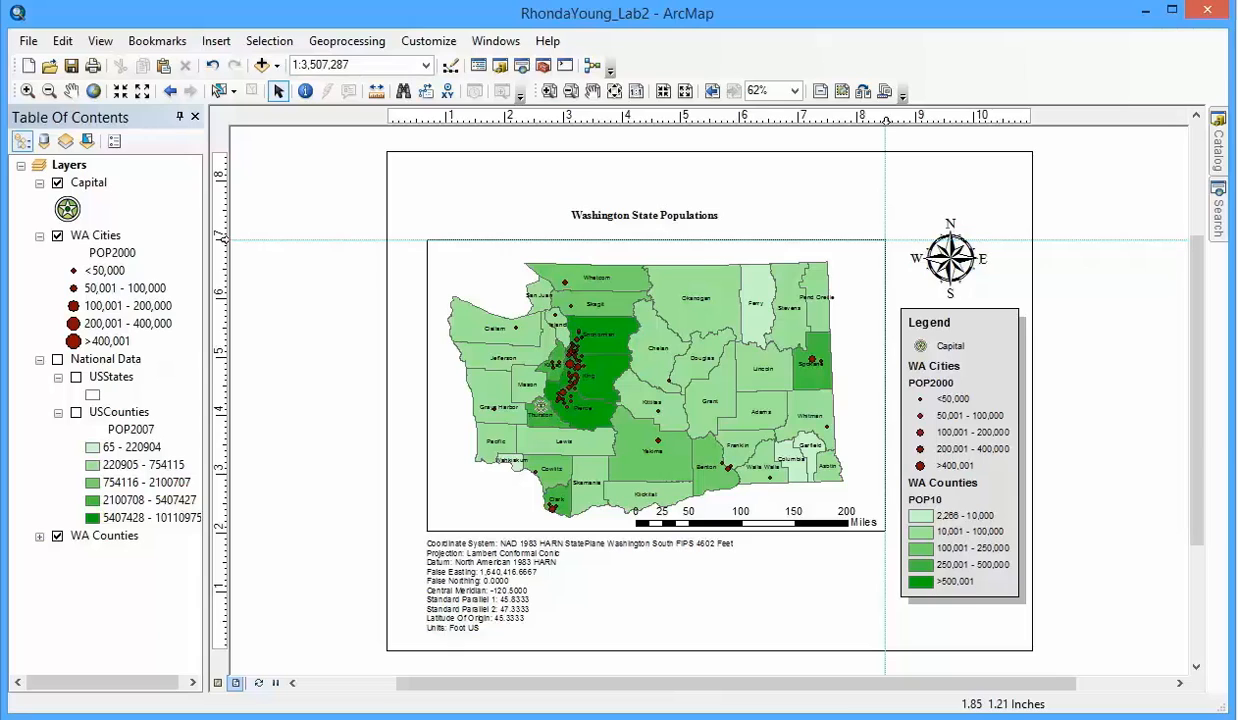
# Insert a text element reading "Source: US Census Bureau" and place it in the blank space below the data frame
pyautogui.click(208, 45)
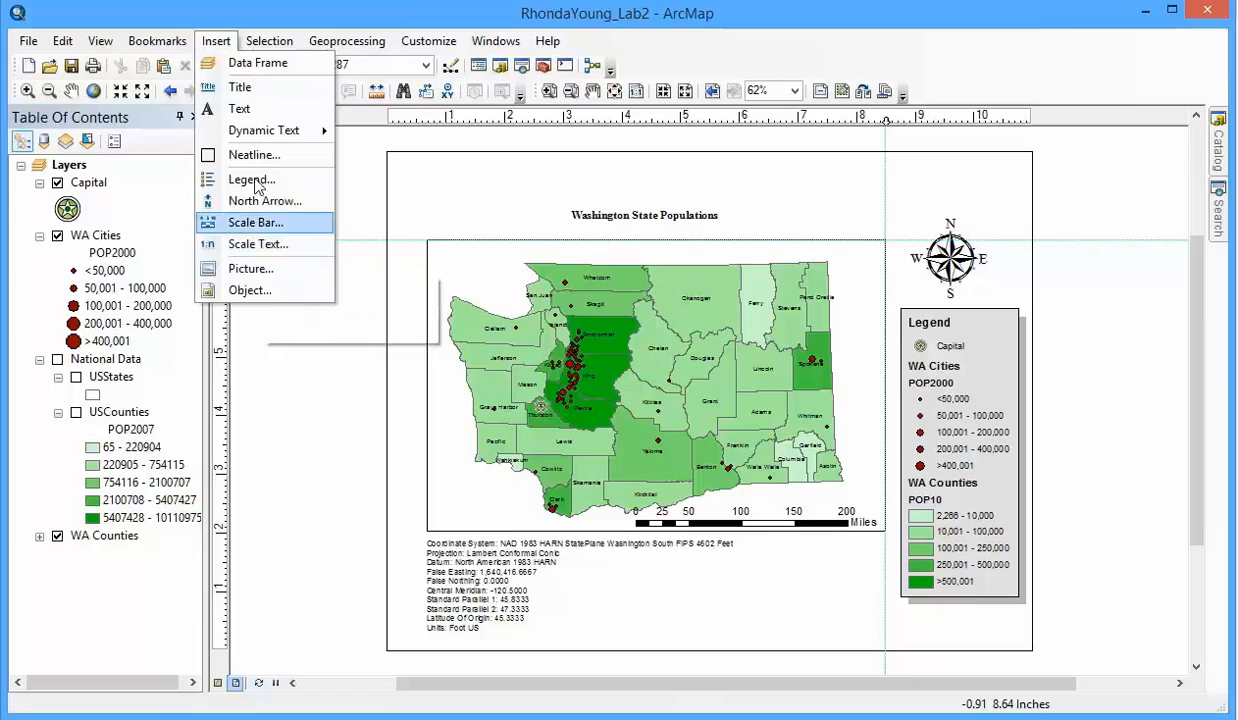
pyautogui.click(240, 109)
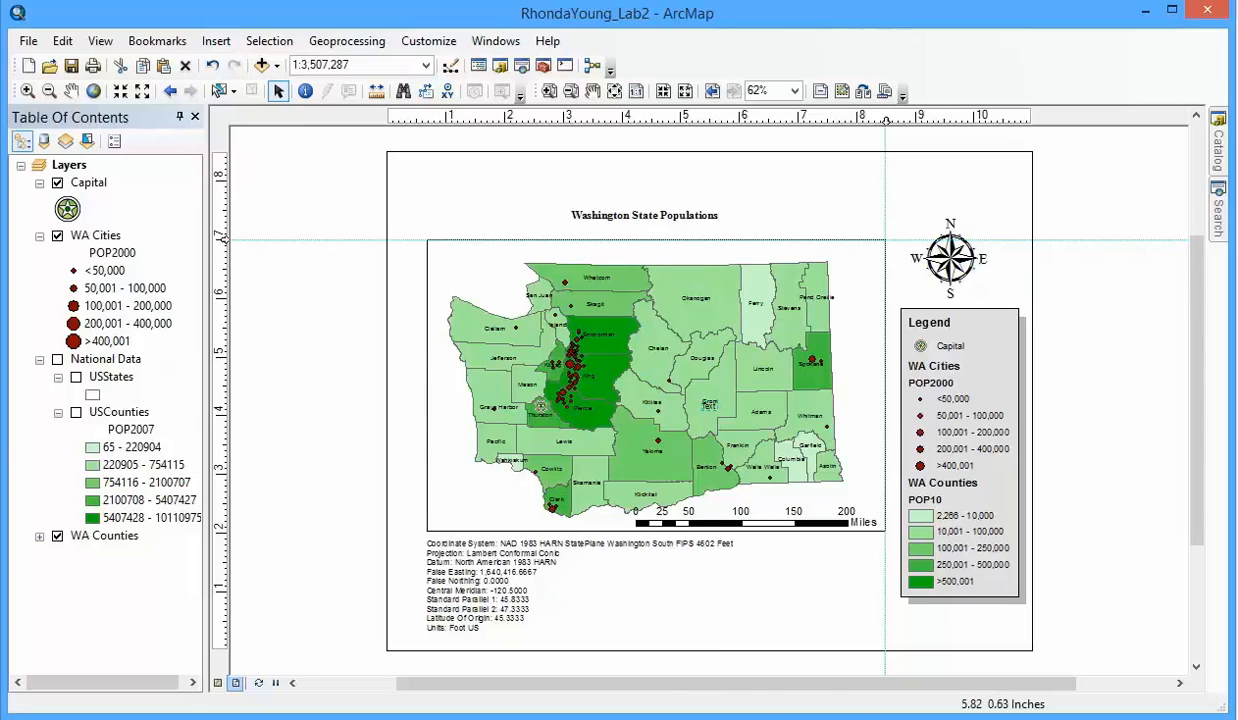
pyautogui.moveTo(705, 400); pyautogui.dragTo(743, 582)
pyautogui.doubleClick(743, 582)
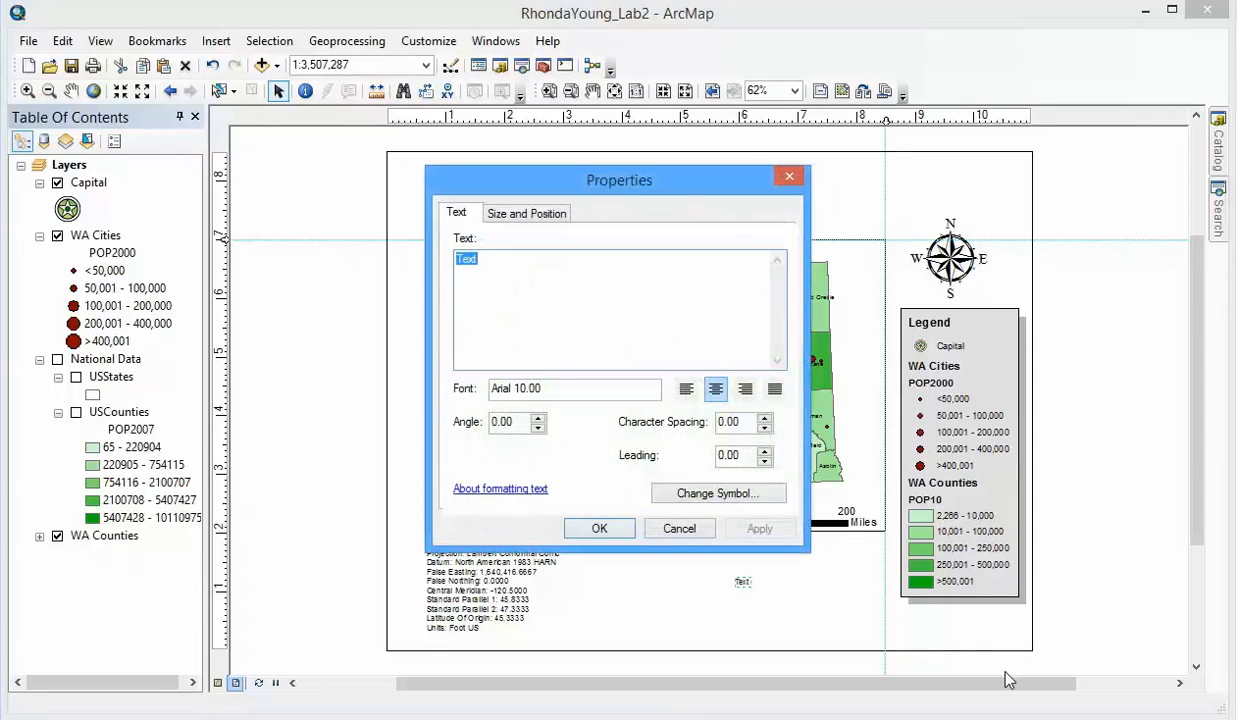
pyautogui.write('Source: US Census B')
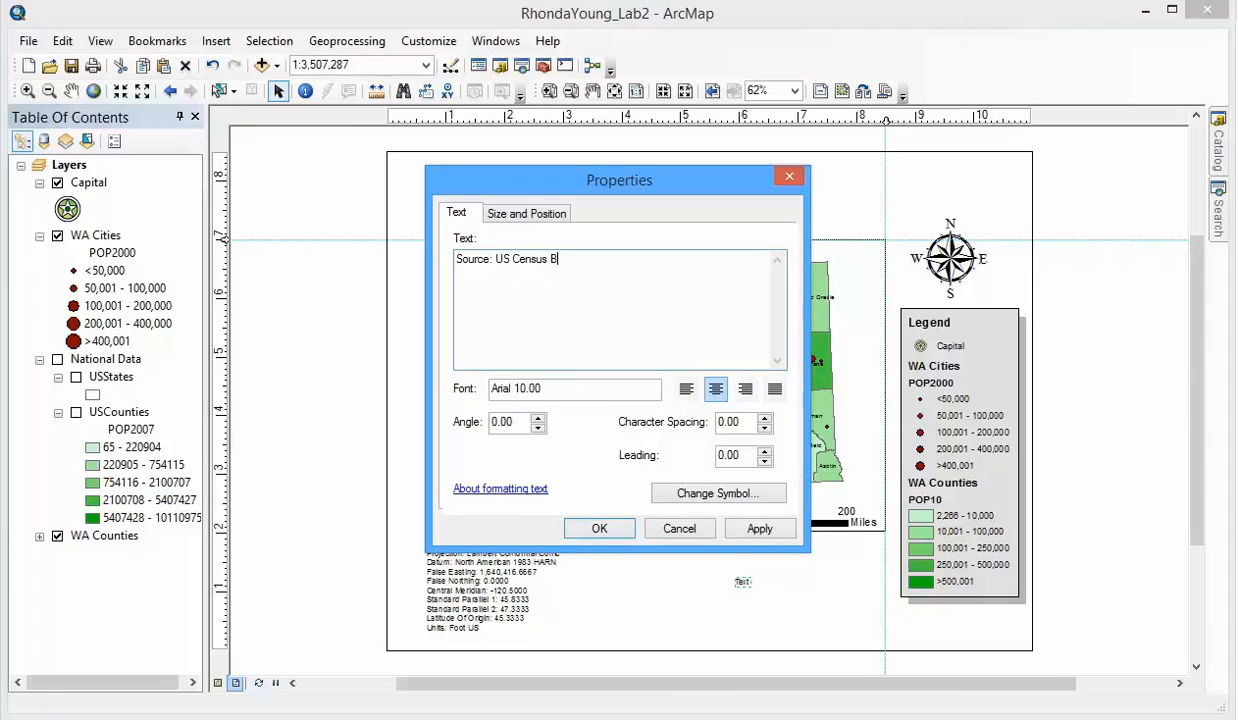
pyautogui.write('ureau')
pyautogui.click(602, 530)
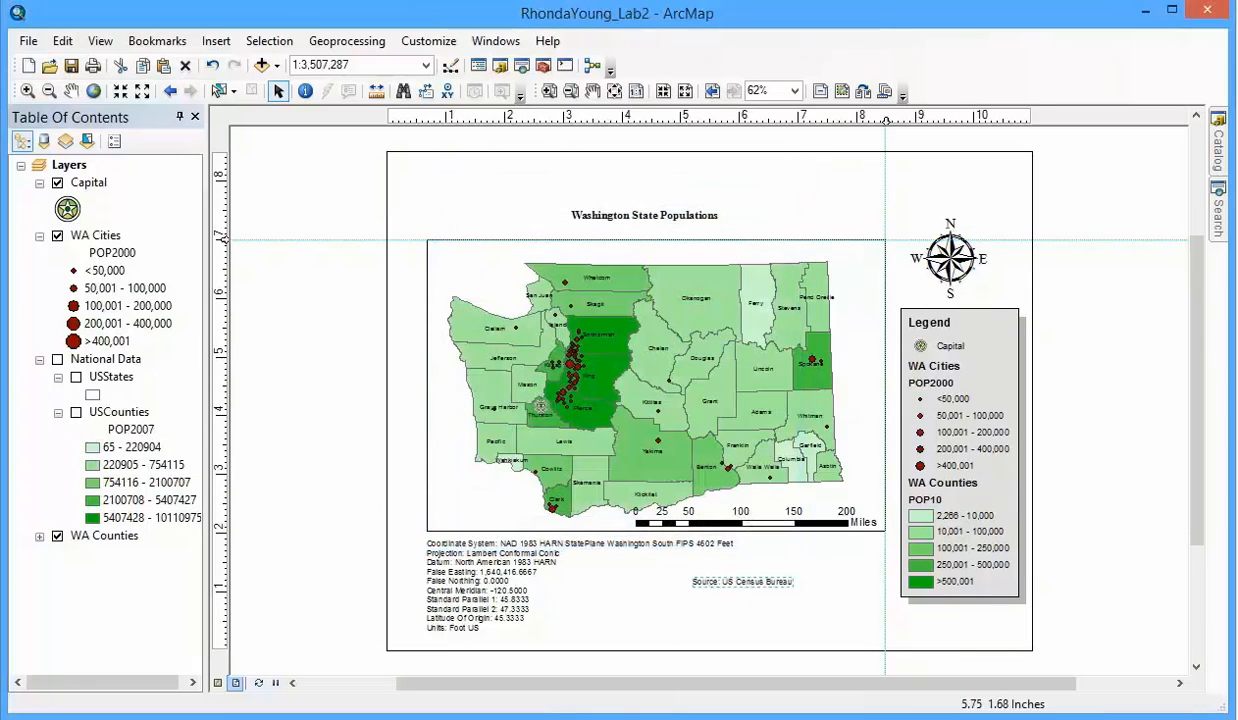
# Move the source text directly beneath the data frame's lower-right corner, aligned with the frame's right edge
pyautogui.moveTo(752, 585); pyautogui.dragTo(840, 546)
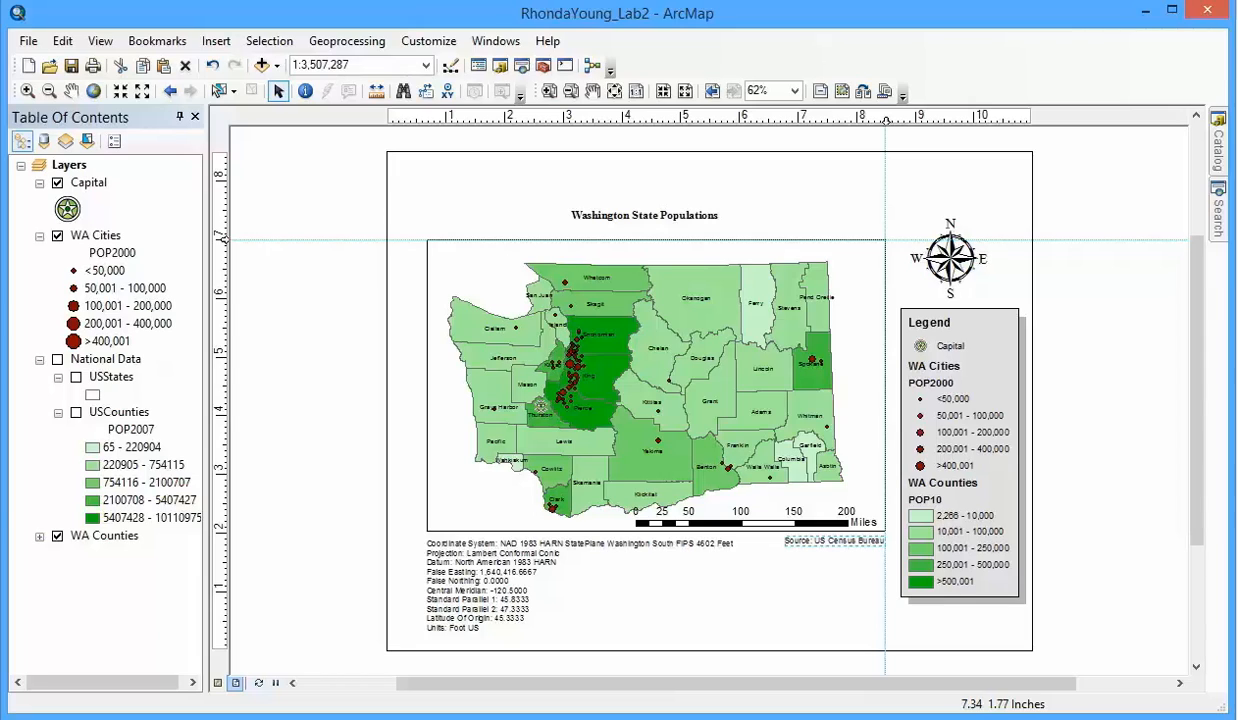
pyautogui.click(814, 561)
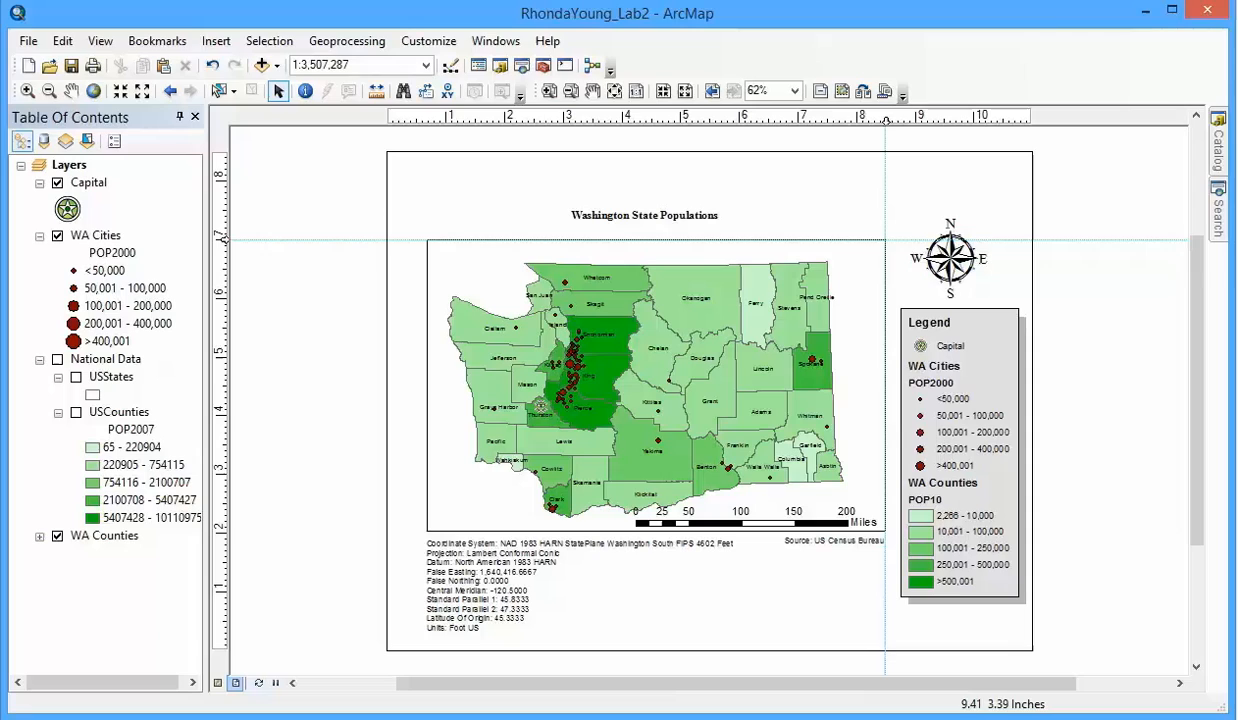
pyautogui.click(945, 259)
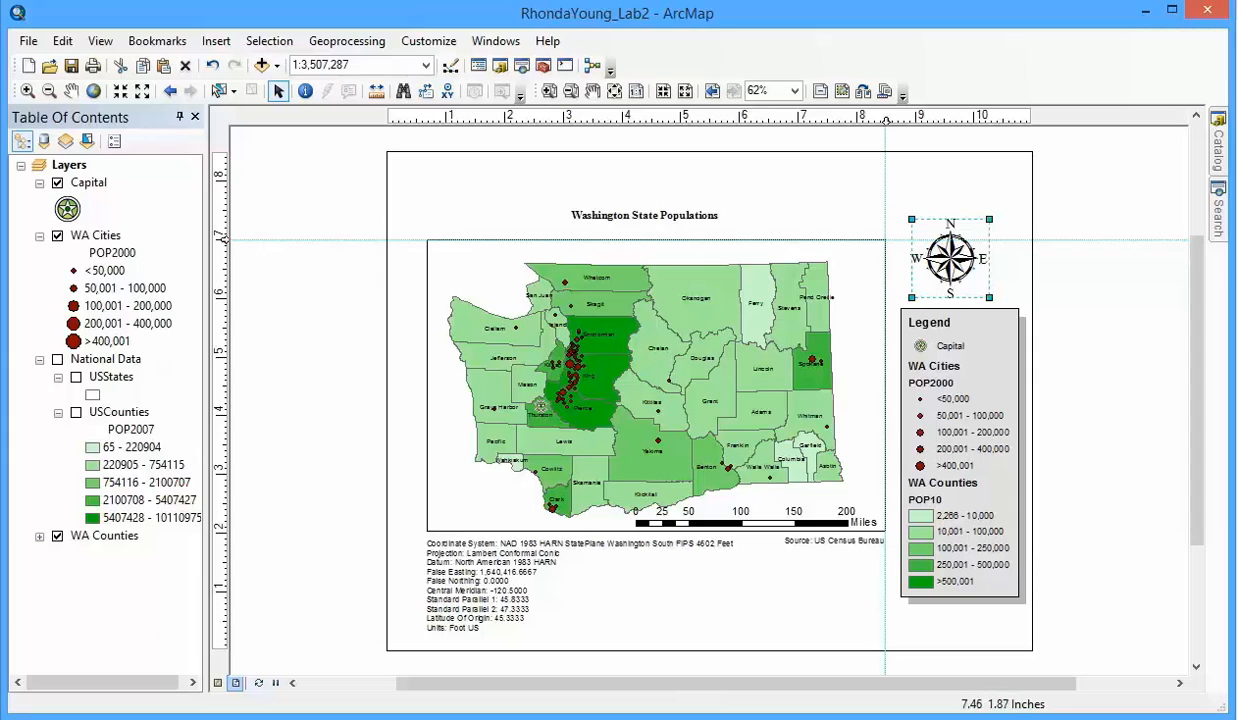
pyautogui.click(825, 540)
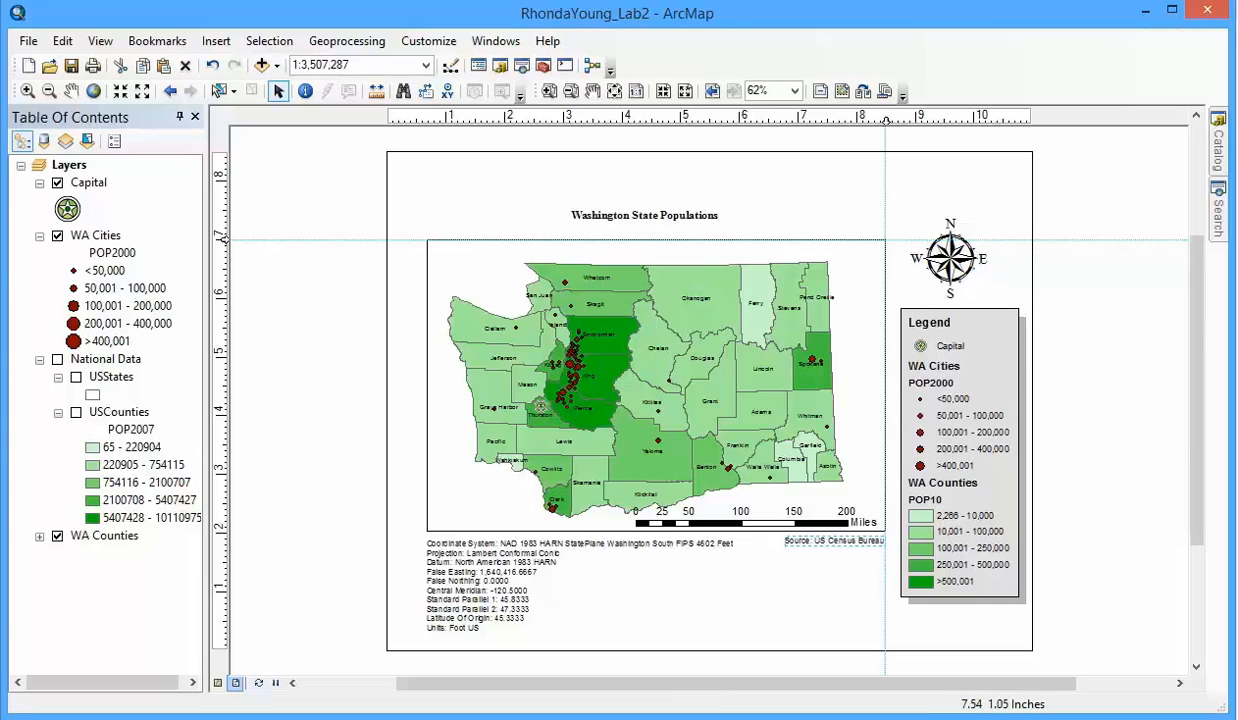
pyautogui.click(829, 588)
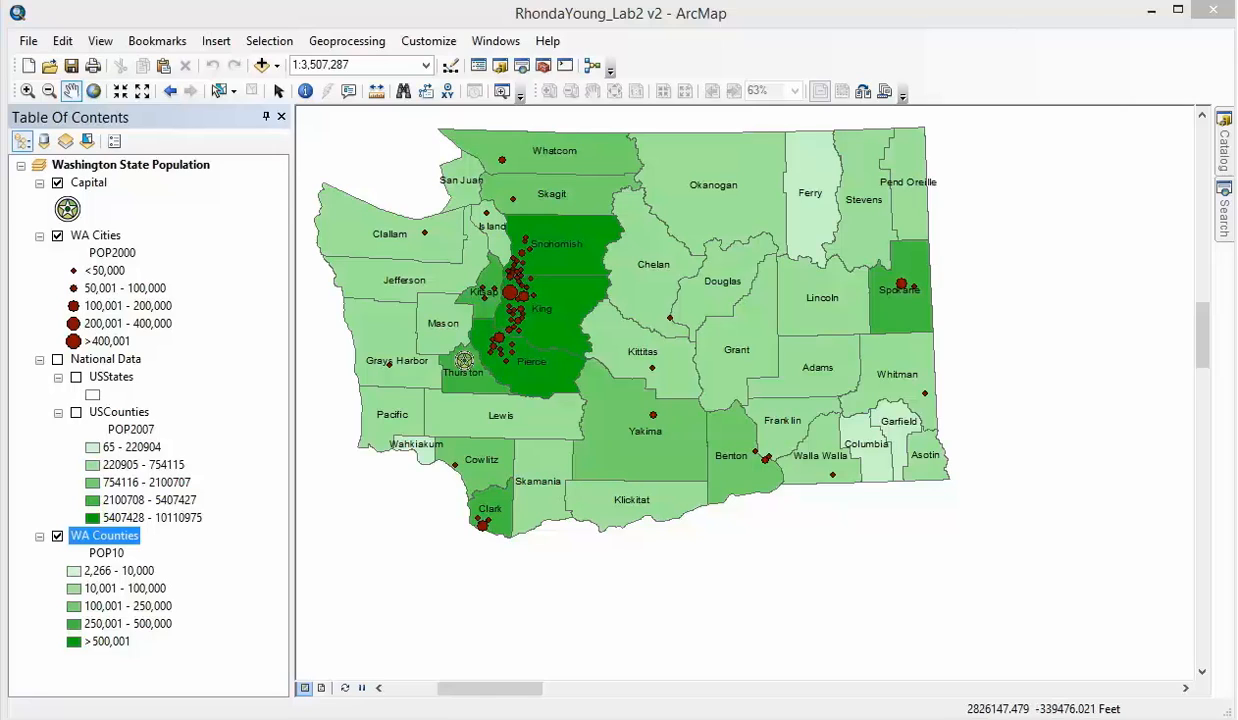
# Show the map in data view and open the attribute table of the WA Counties layer
pyautogui.moveTo(470, 688)
pyautogui.mouseDown()
pyautogui.moveTo(436, 690)
pyautogui.moveTo(468, 692)
pyautogui.mouseUp()
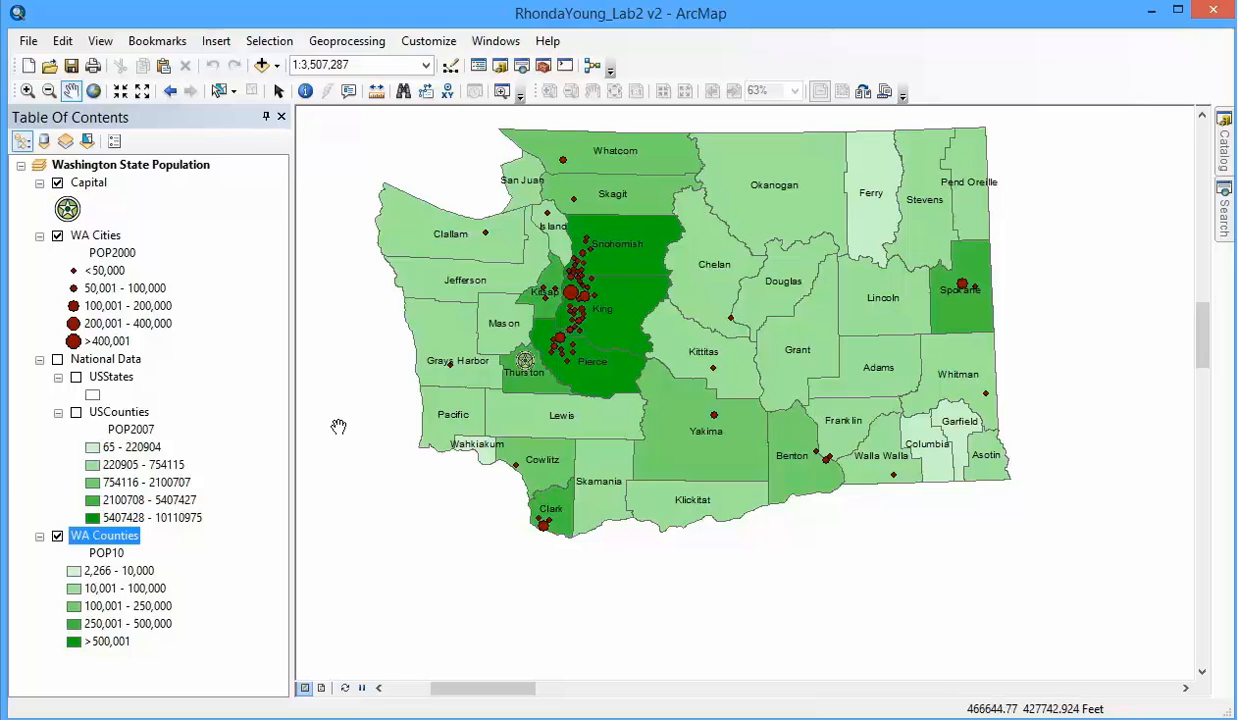
pyautogui.click(321, 688)
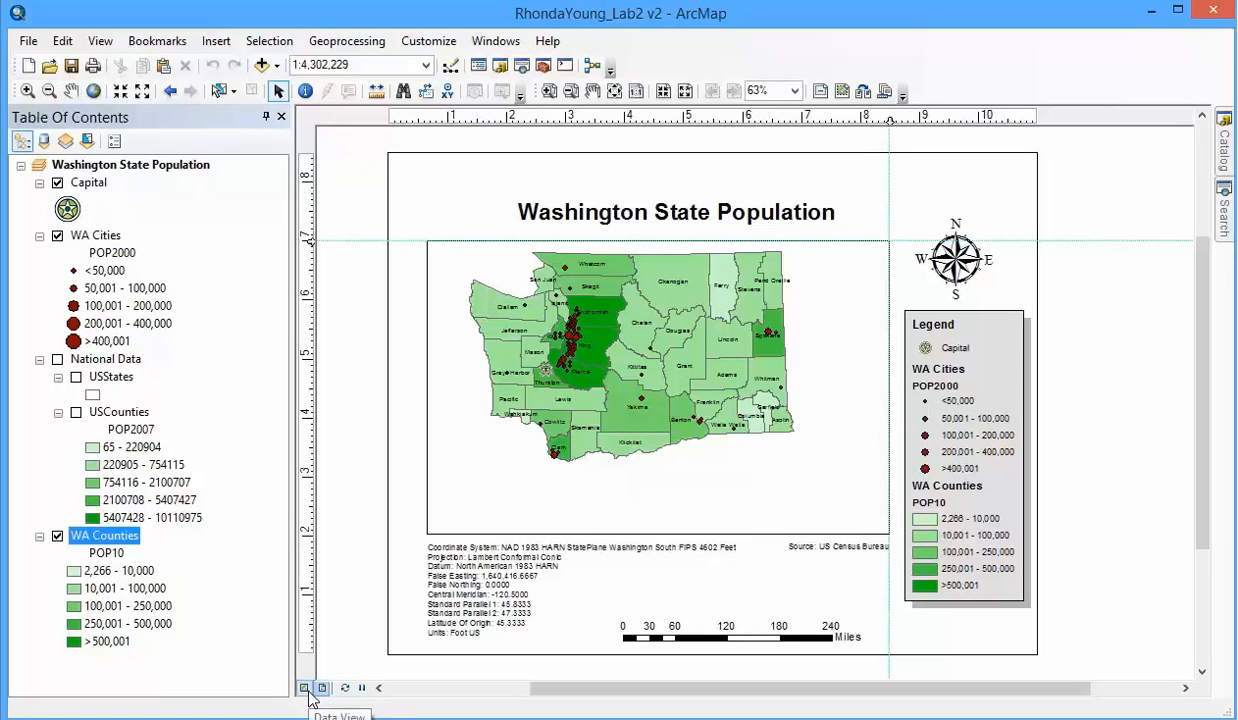
pyautogui.click(305, 688)
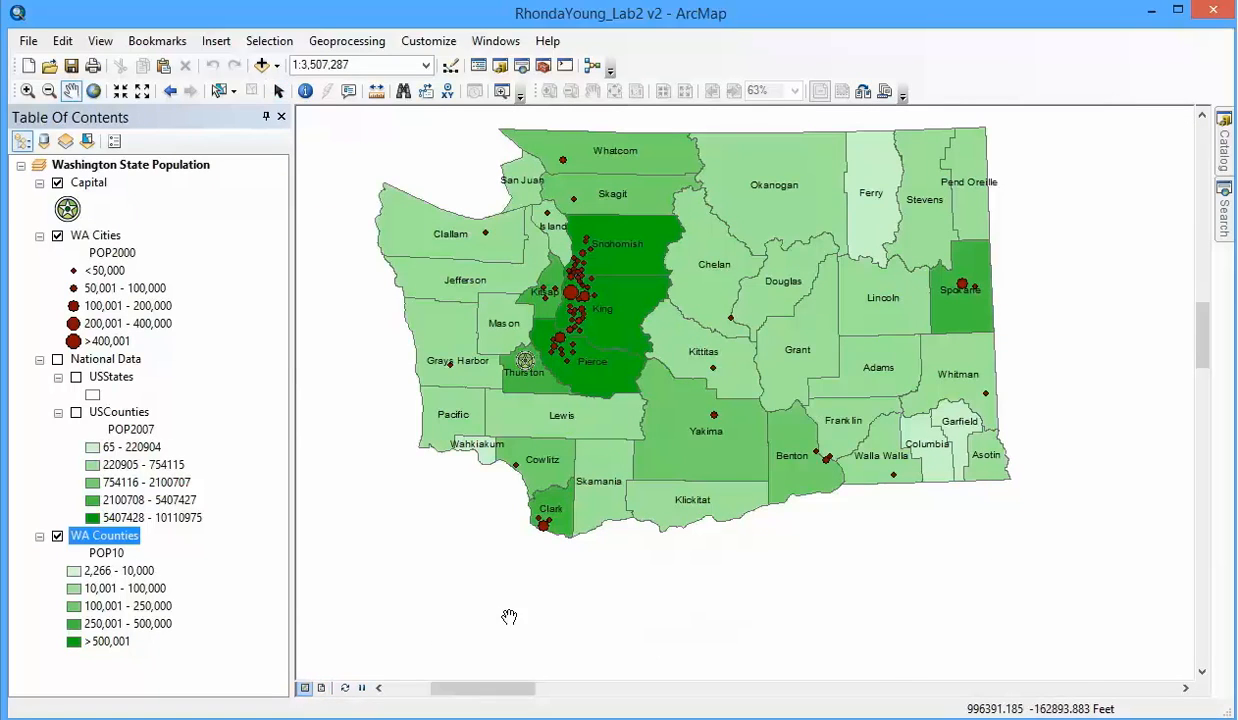
pyautogui.rightClick(104, 541)
pyautogui.click(219, 169)
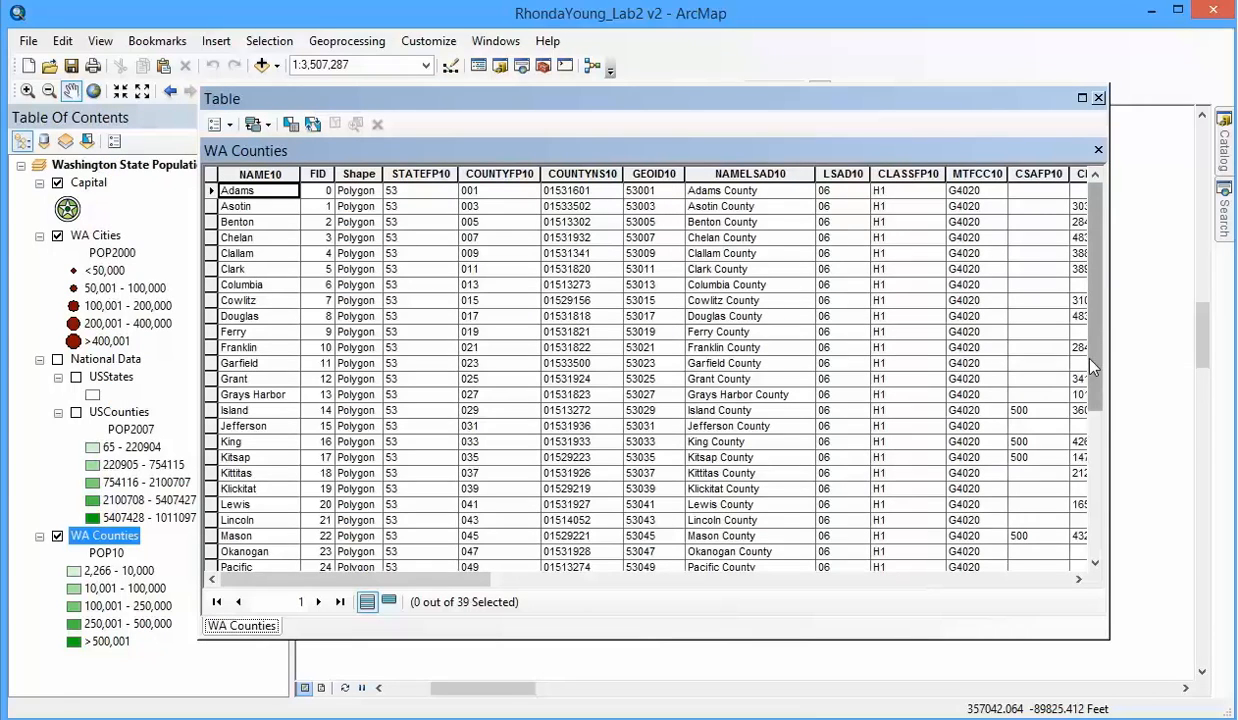
pyautogui.moveTo(1095, 367); pyautogui.dragTo(1097, 295)
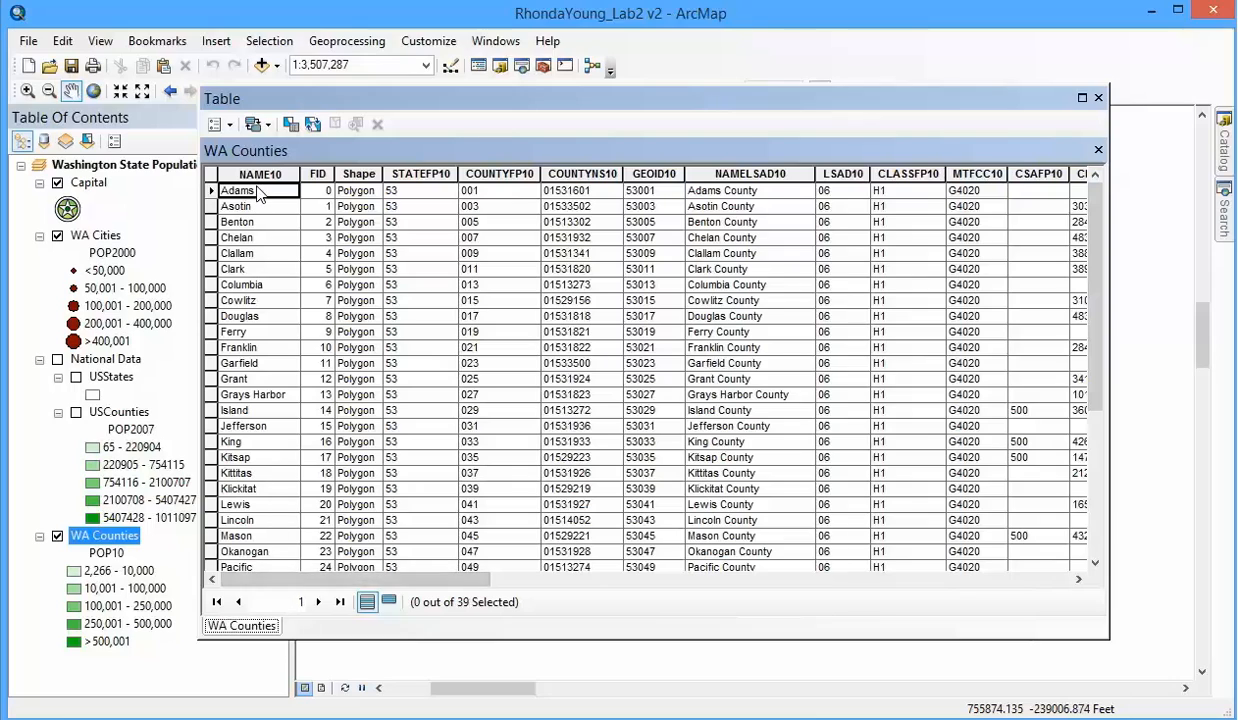
# Freeze the NAME10 column in the WA Counties attribute table
pyautogui.click(746, 176)
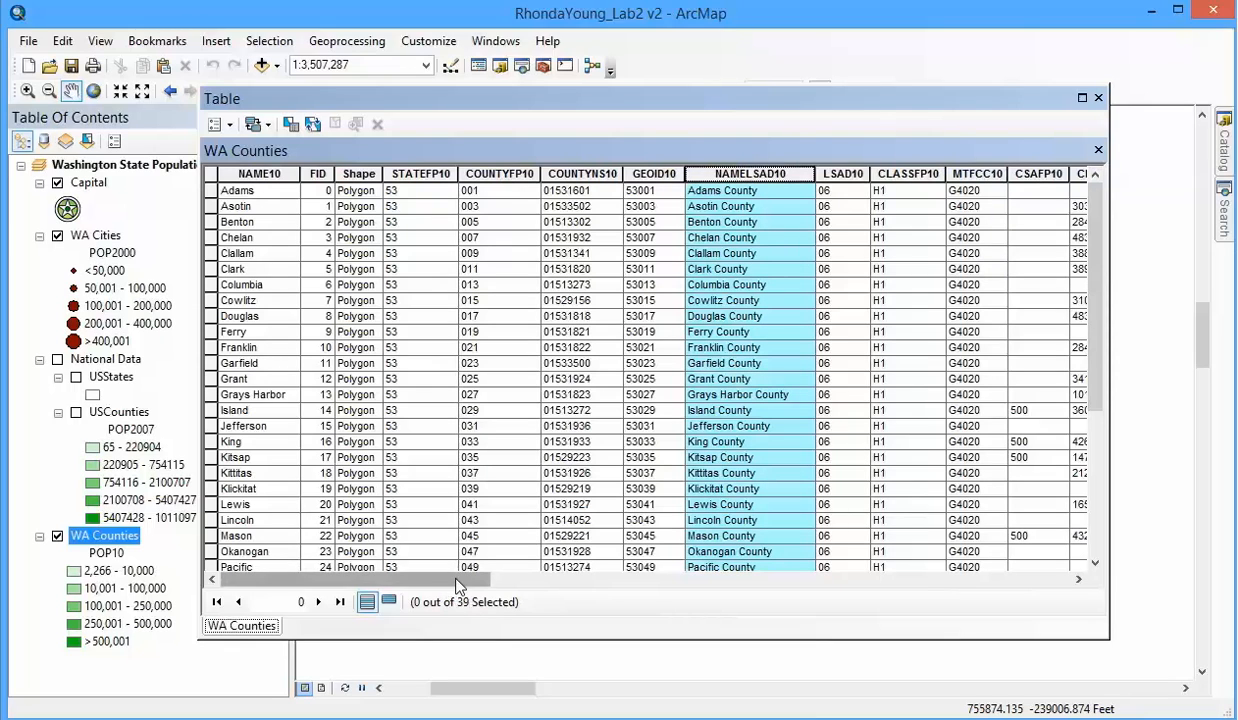
pyautogui.click(265, 175)
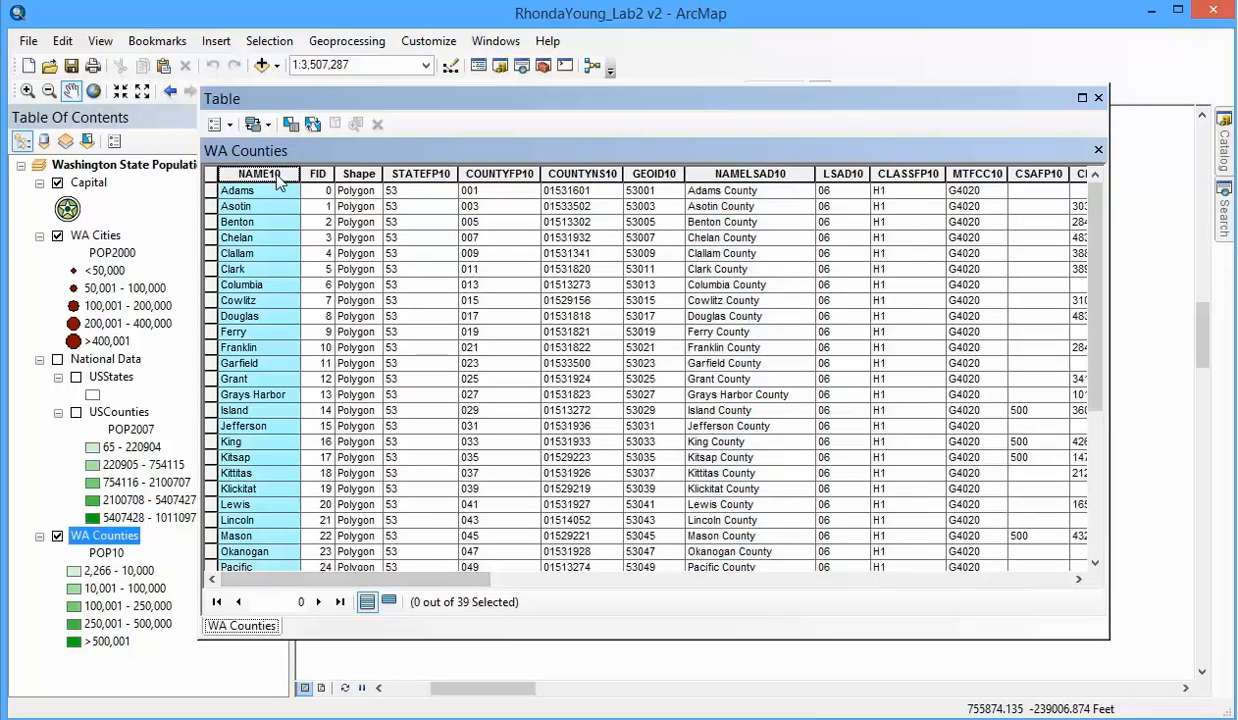
pyautogui.rightClick(270, 177)
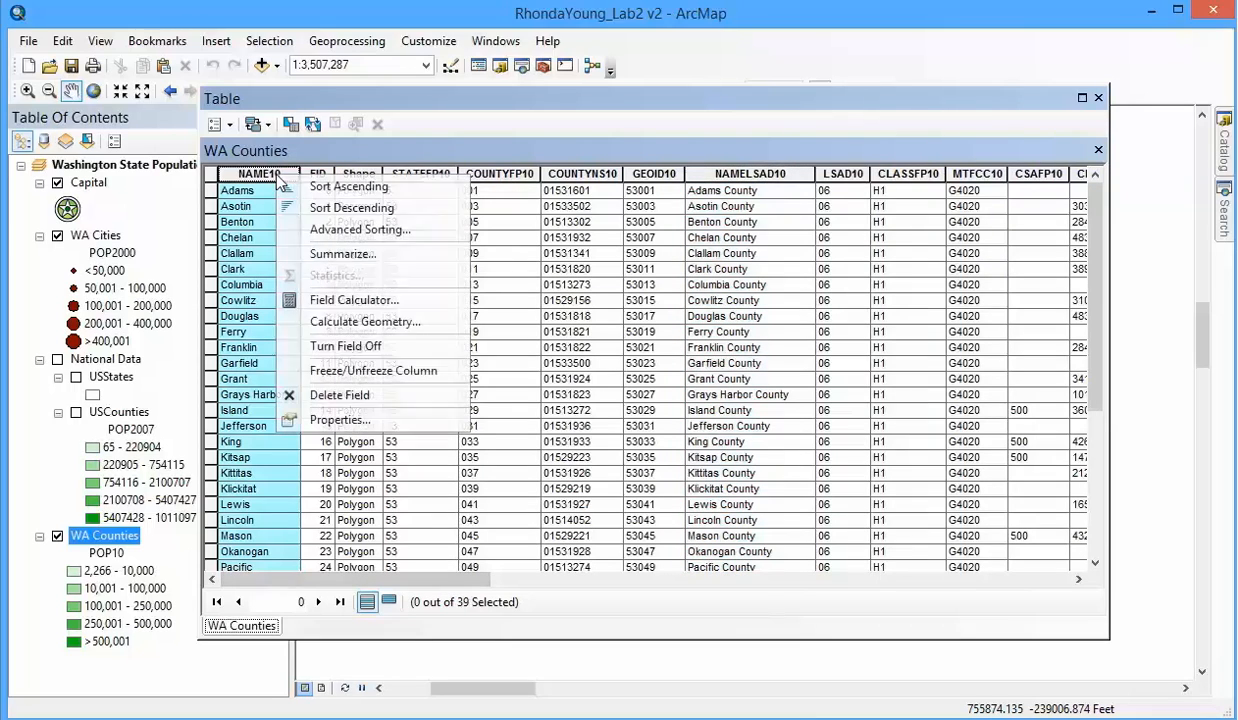
pyautogui.click(362, 370)
# Sort the WA Counties table by the POP10 field in descending order and review the ranked counties
pyautogui.moveTo(456, 577); pyautogui.dragTo(738, 610)
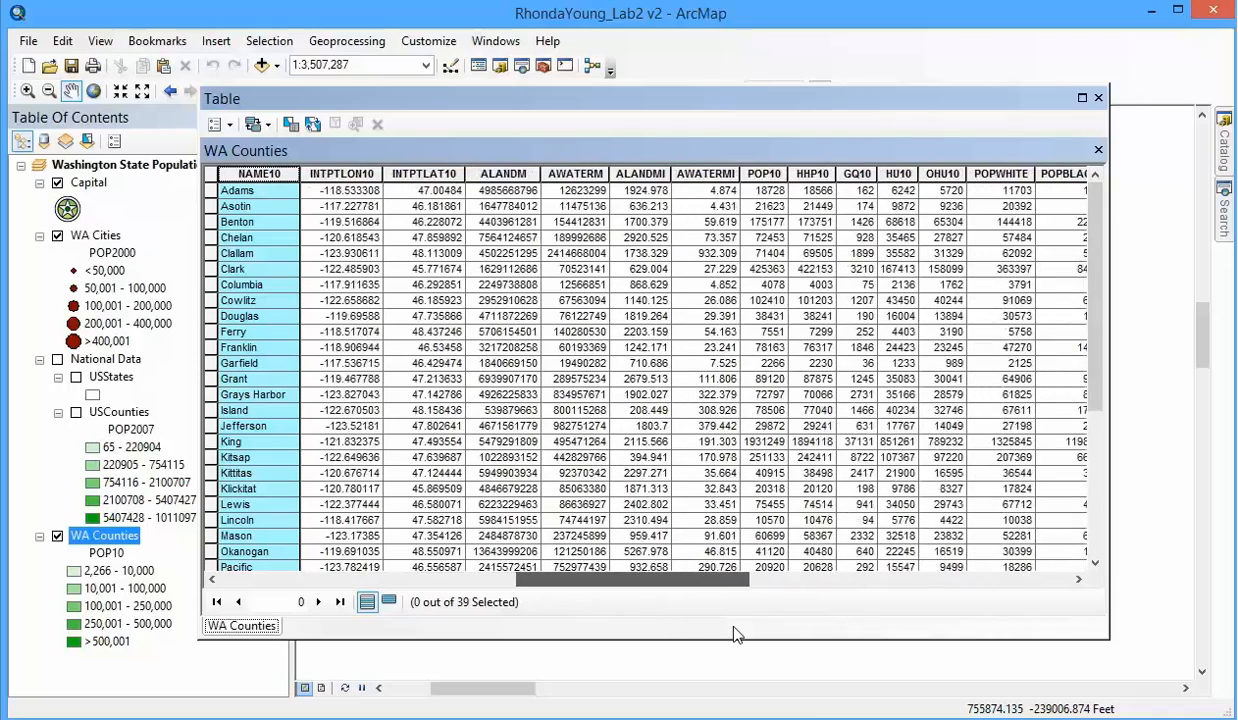
pyautogui.click(763, 174)
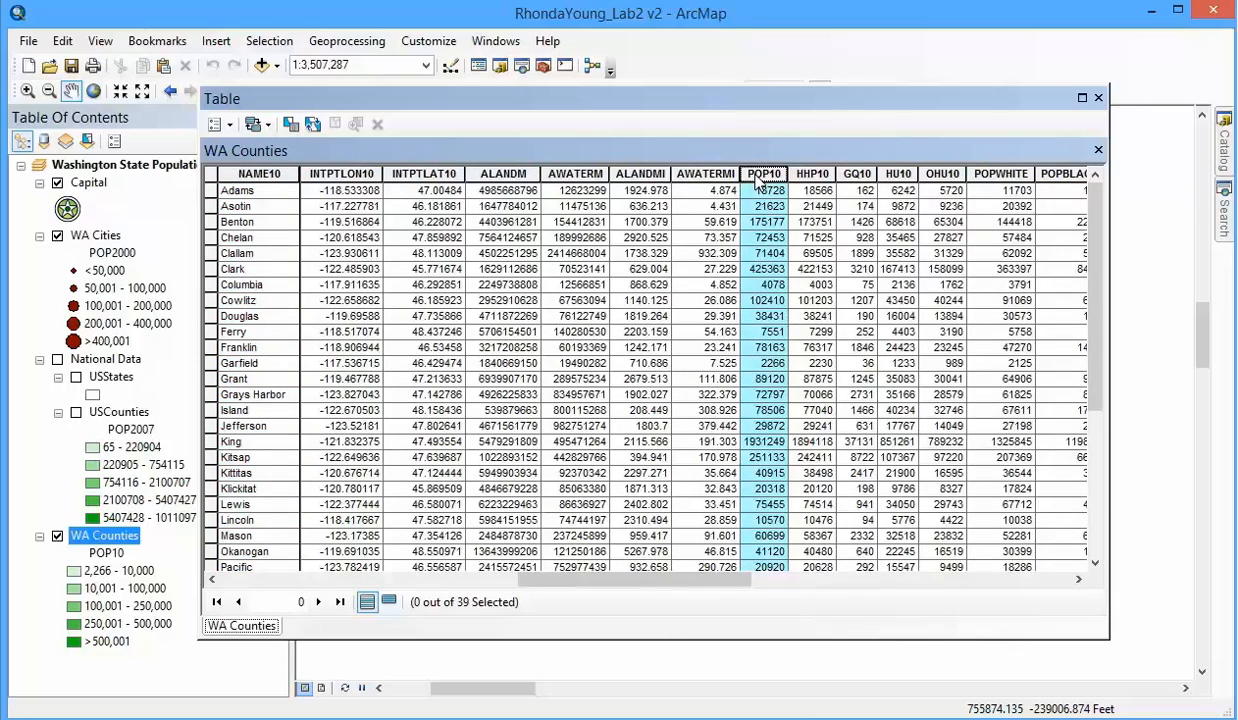
pyautogui.rightClick(758, 180)
pyautogui.click(805, 207)
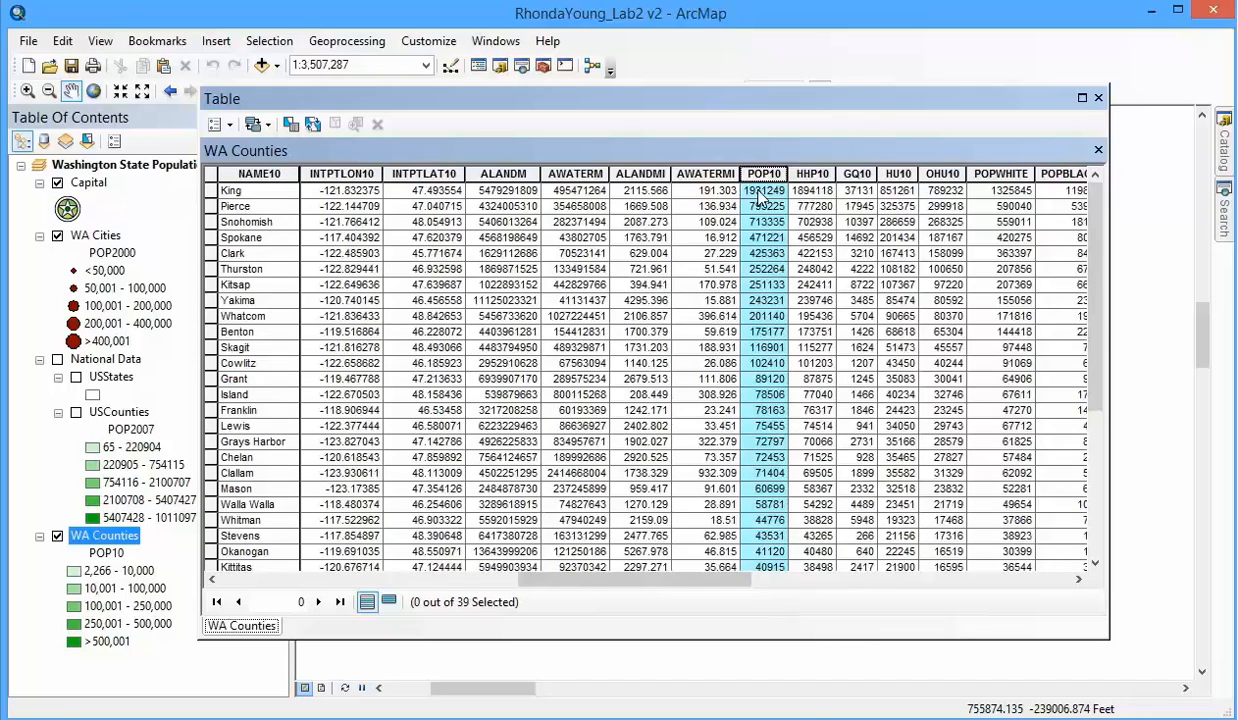
pyautogui.scroll(-5, 1070, 420)
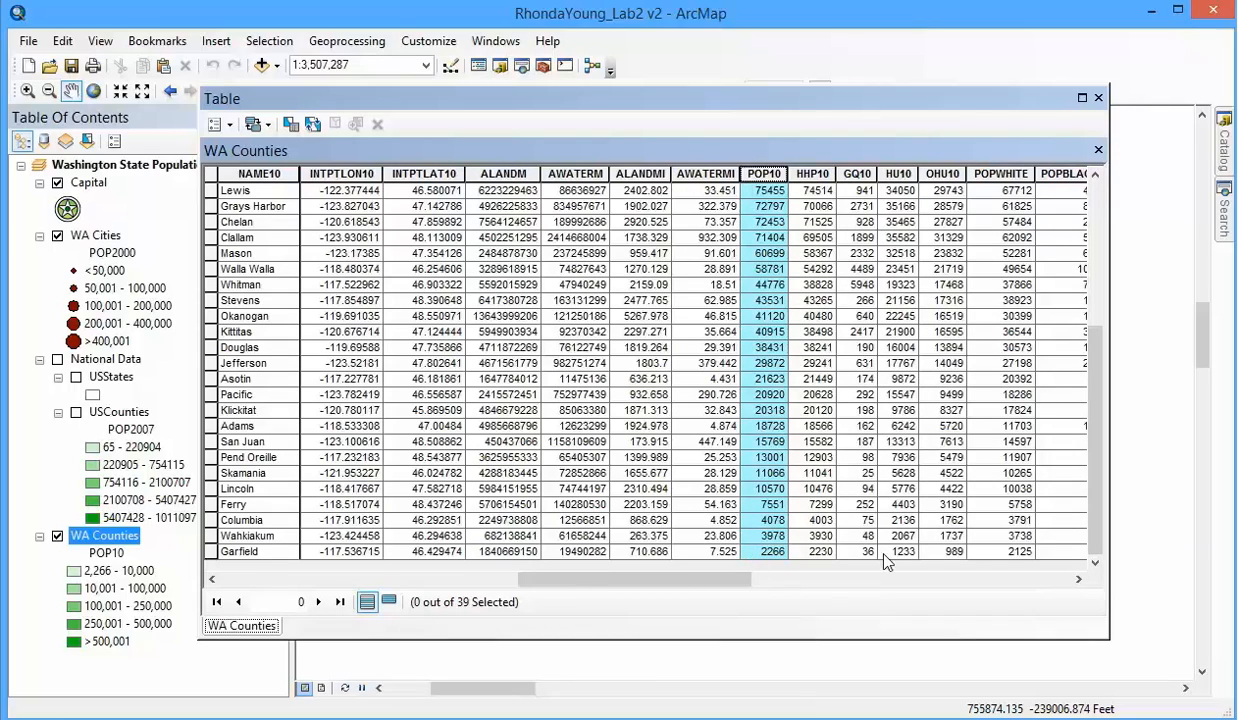
pyautogui.scroll(5, 1046, 262)
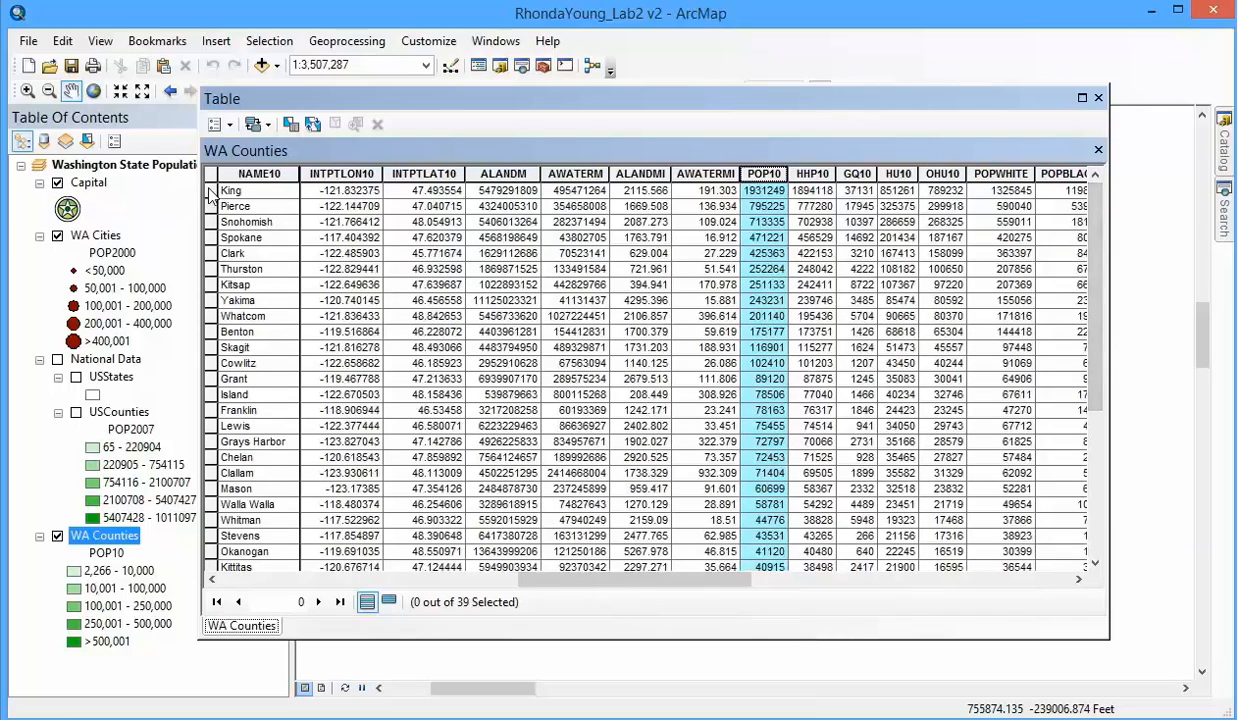
# Select the five most populous county records, King through Clark, then close the table and return to the layout view
pyautogui.moveTo(210, 190); pyautogui.dragTo(213, 256)
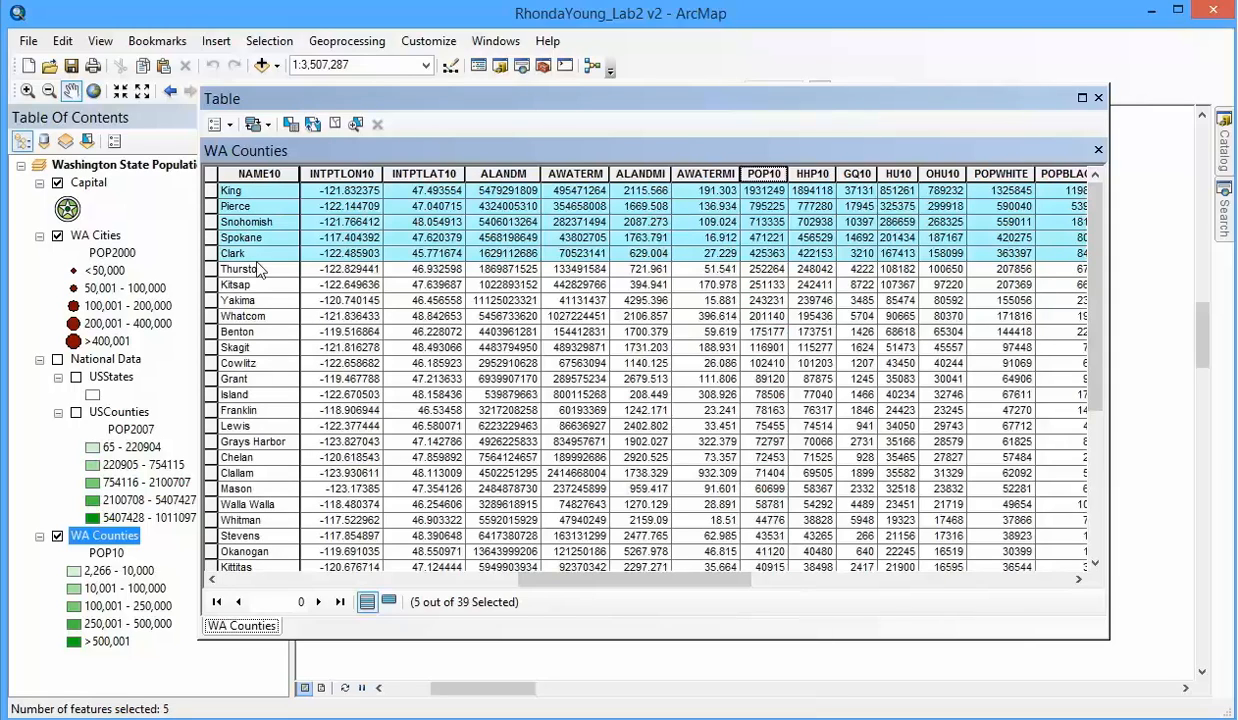
pyautogui.click(1098, 98)
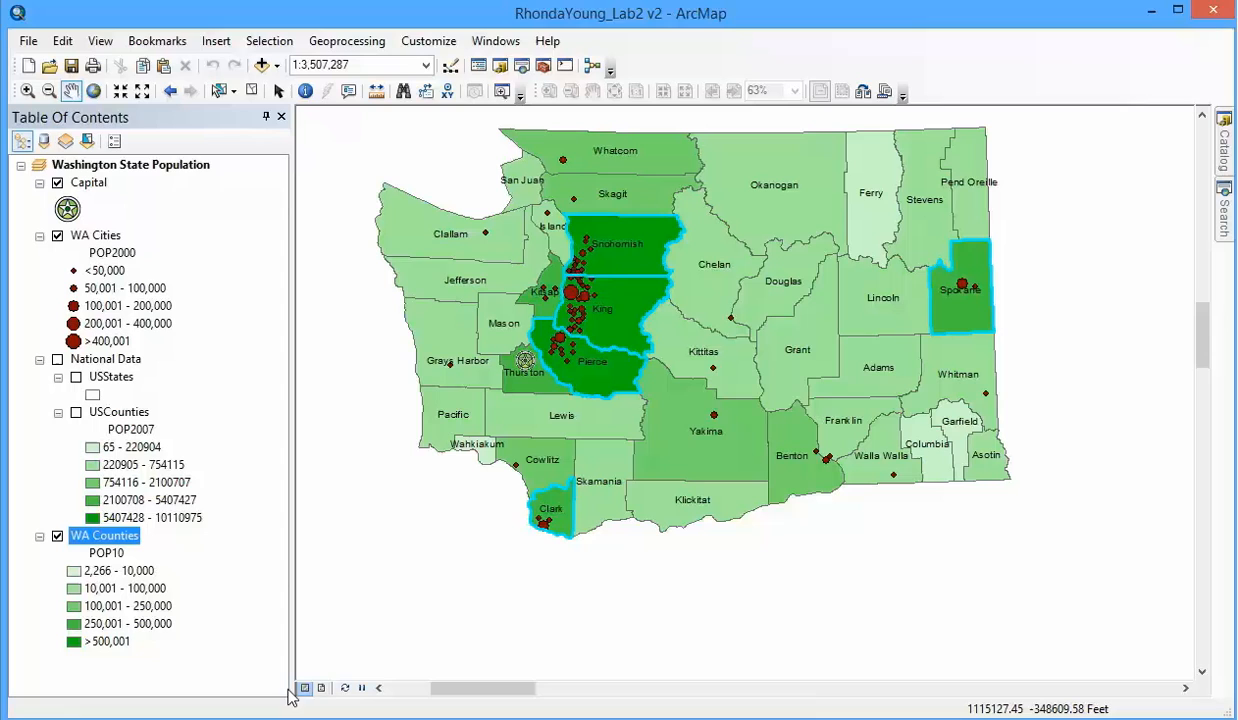
pyautogui.click(321, 687)
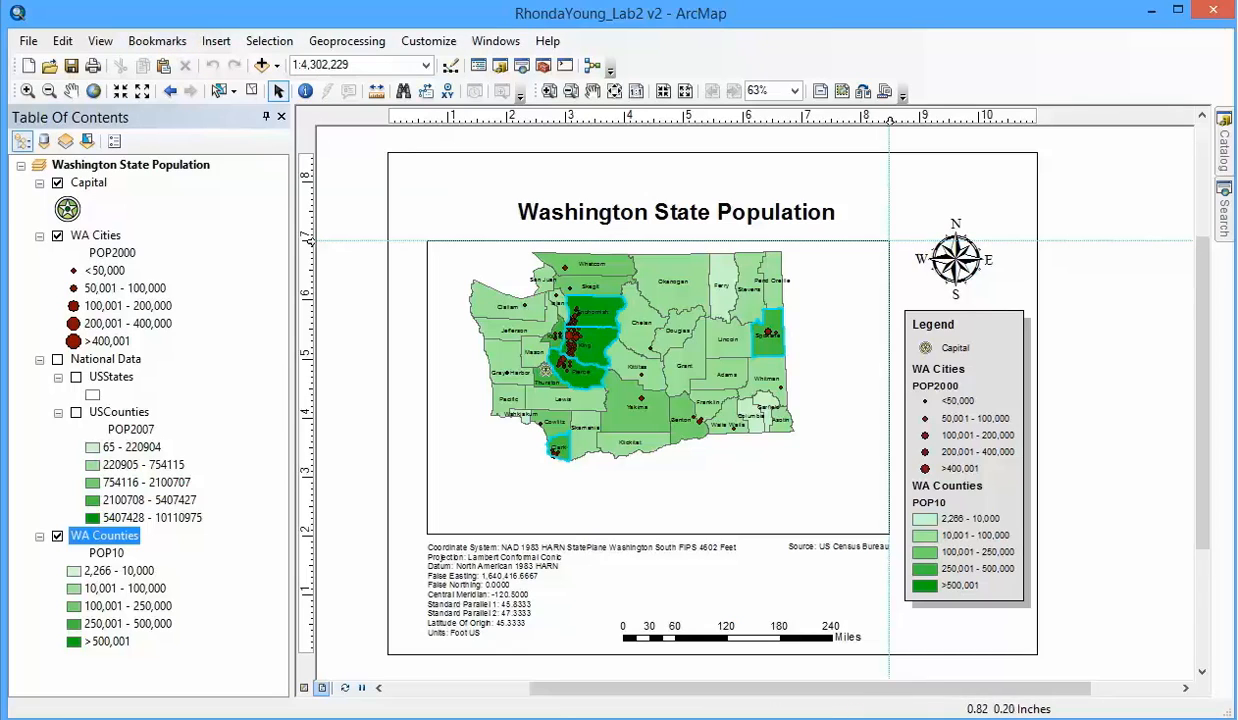
# Start a new report with the Report Wizard, keeping WA Counties as the source layer
pyautogui.click(100, 43)
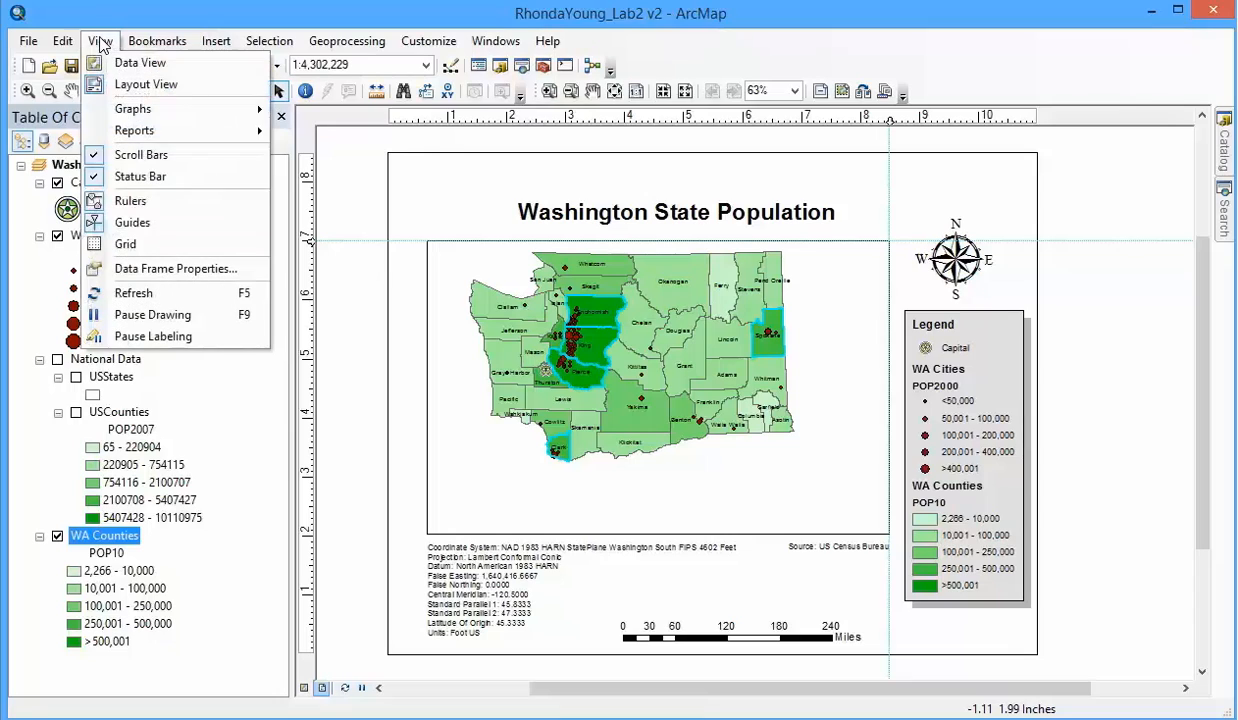
pyautogui.moveTo(146, 138)
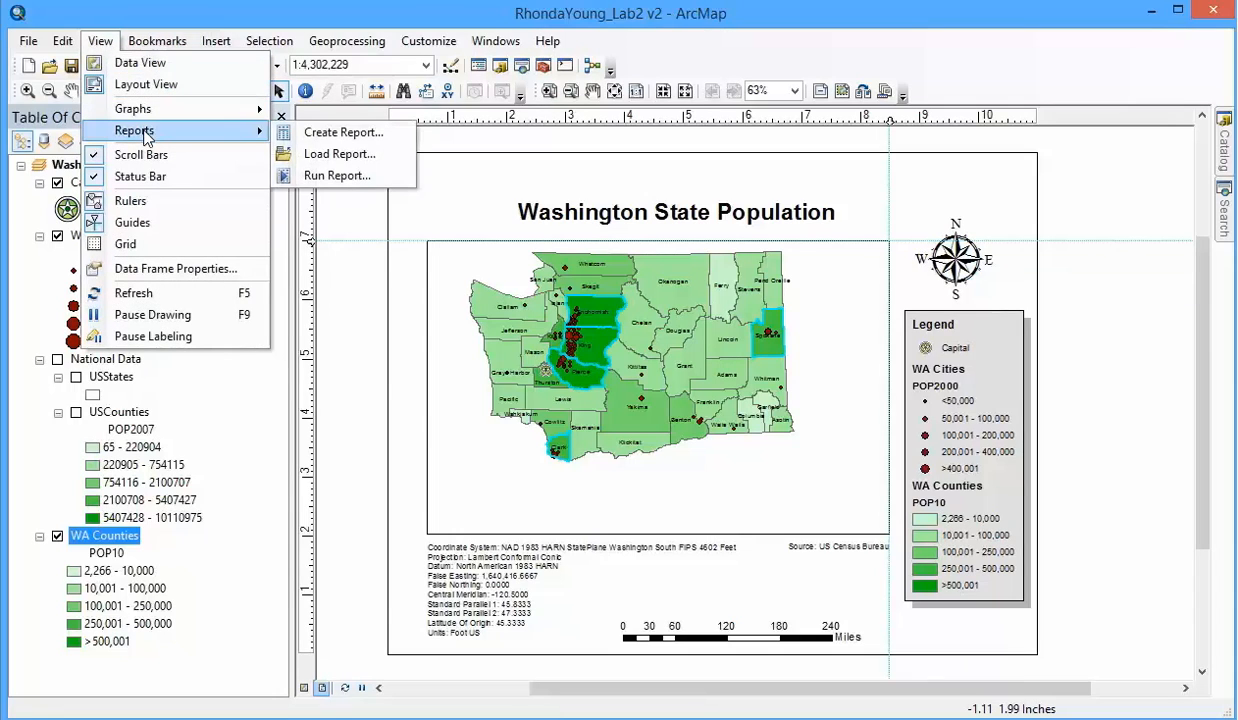
pyautogui.click(313, 141)
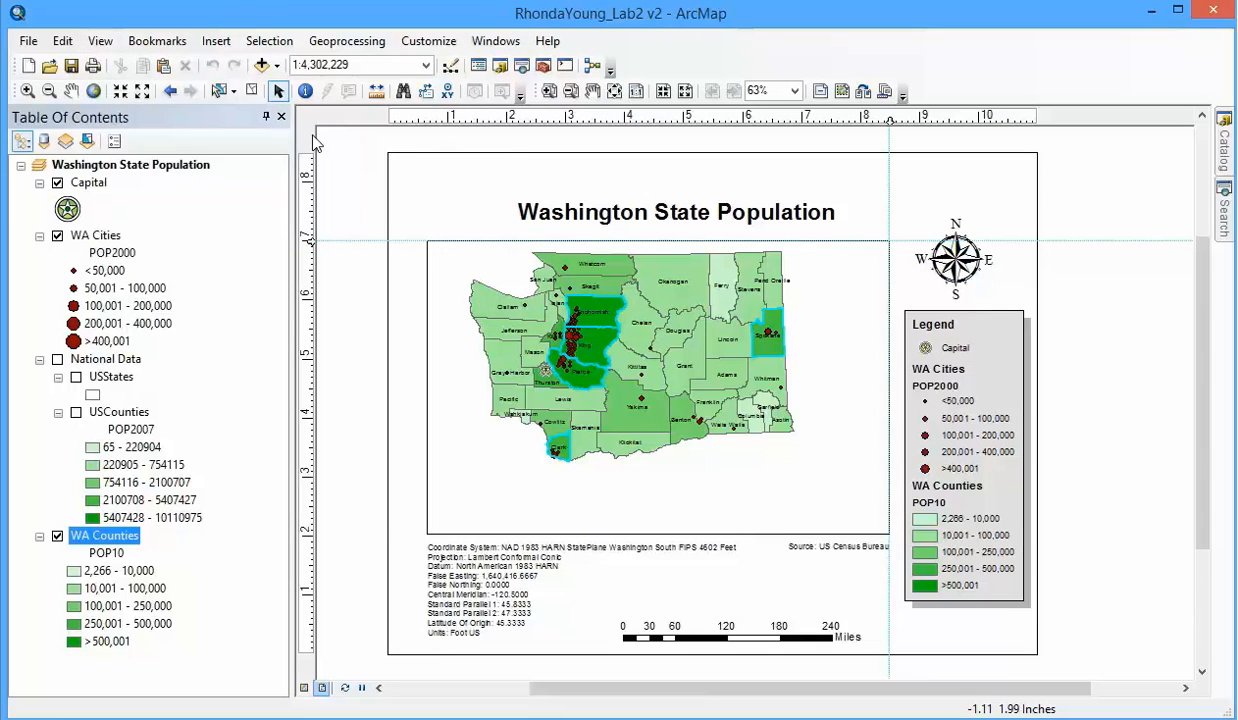
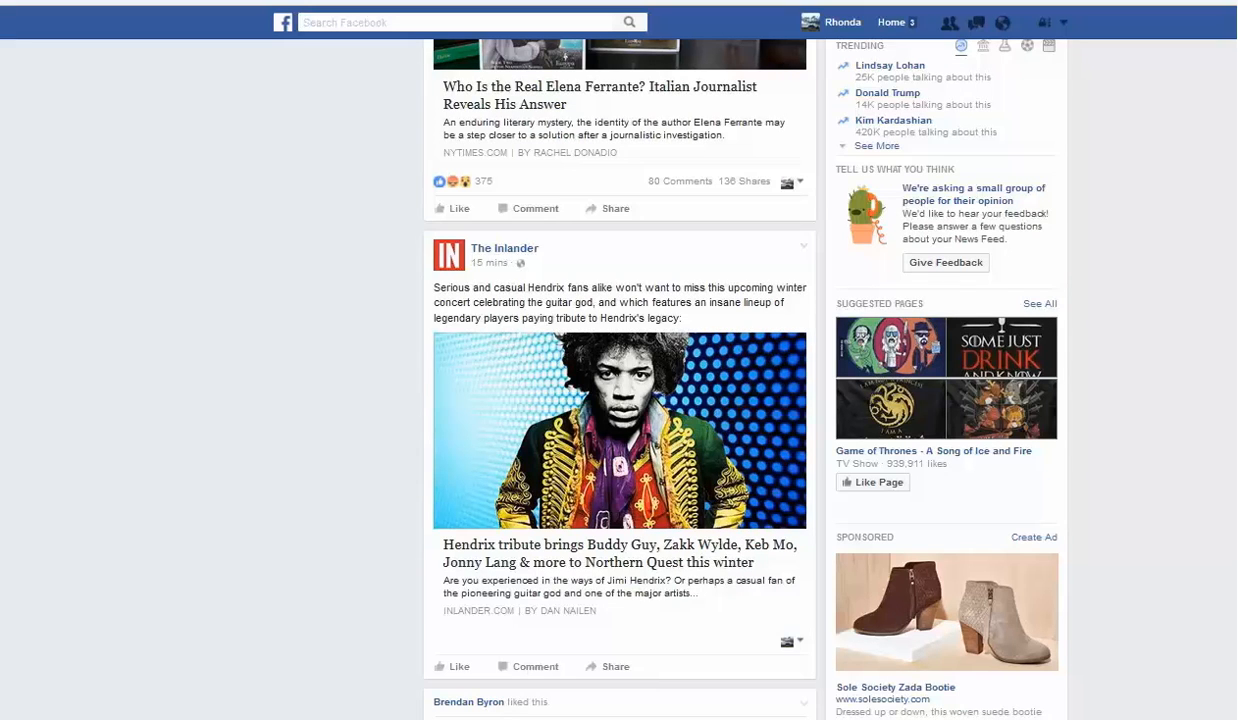
pyautogui.hotkey('alt', 'F4')
pyautogui.click(714, 473)
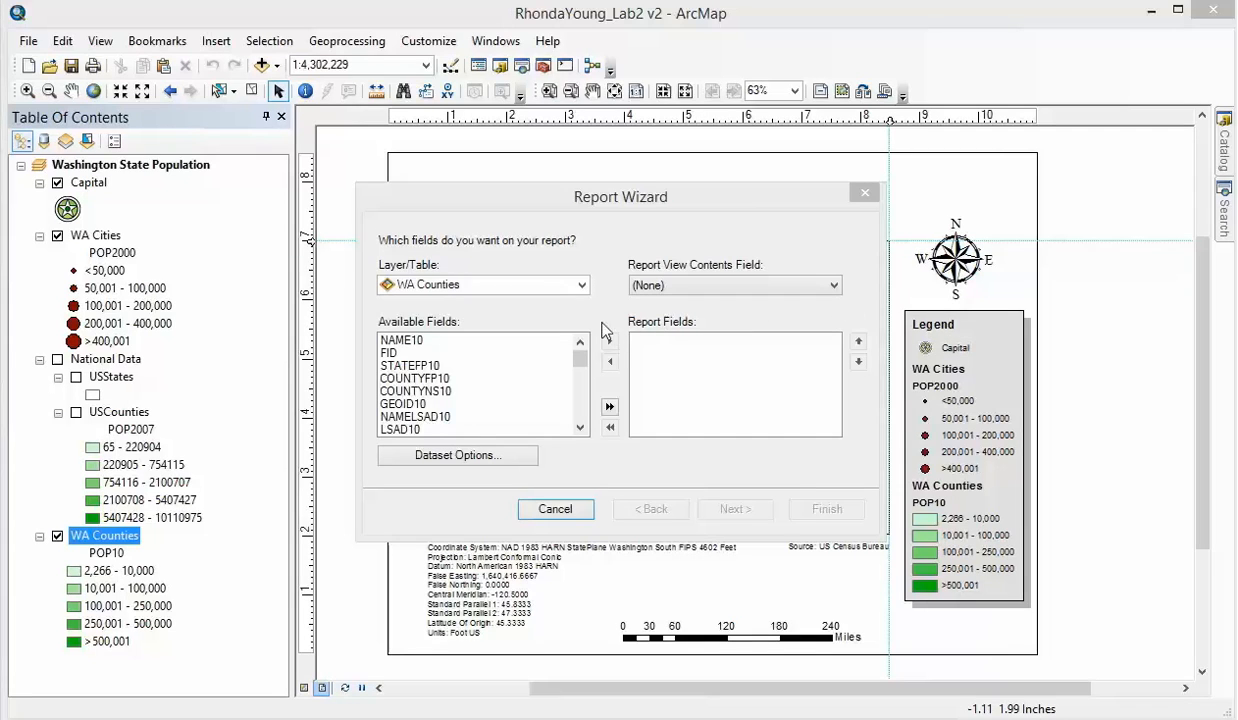
pyautogui.click(580, 287)
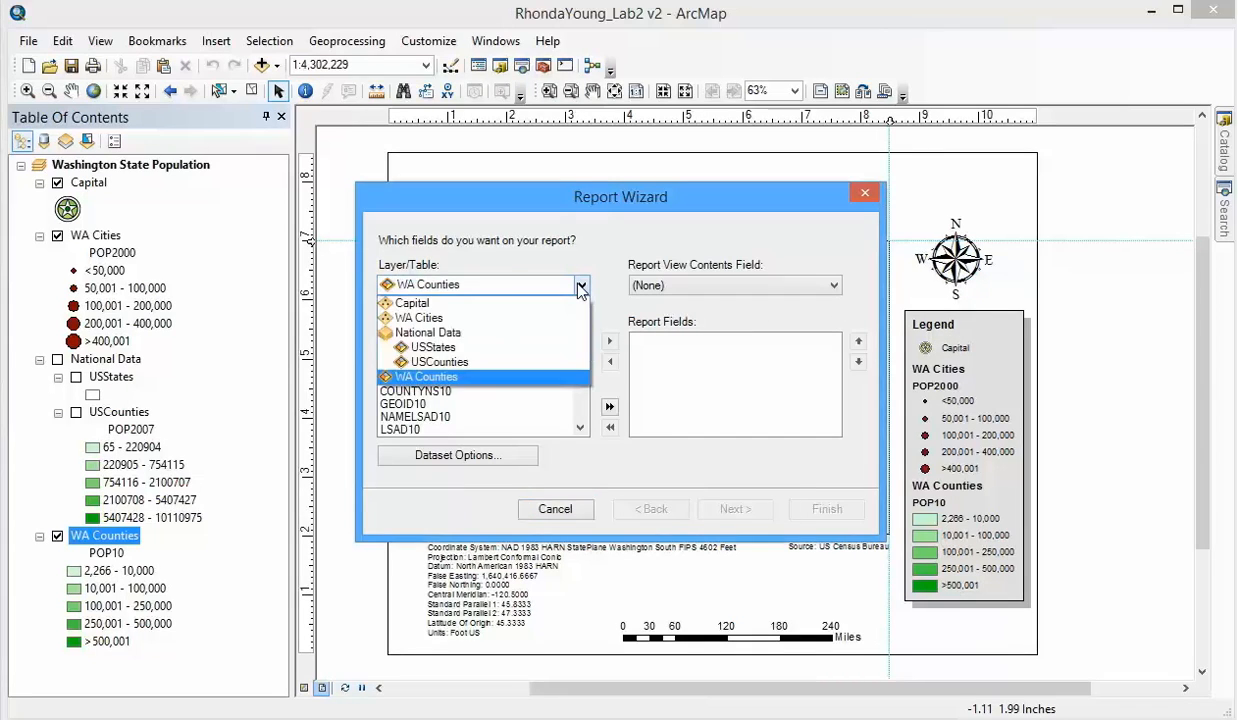
pyautogui.click(580, 287)
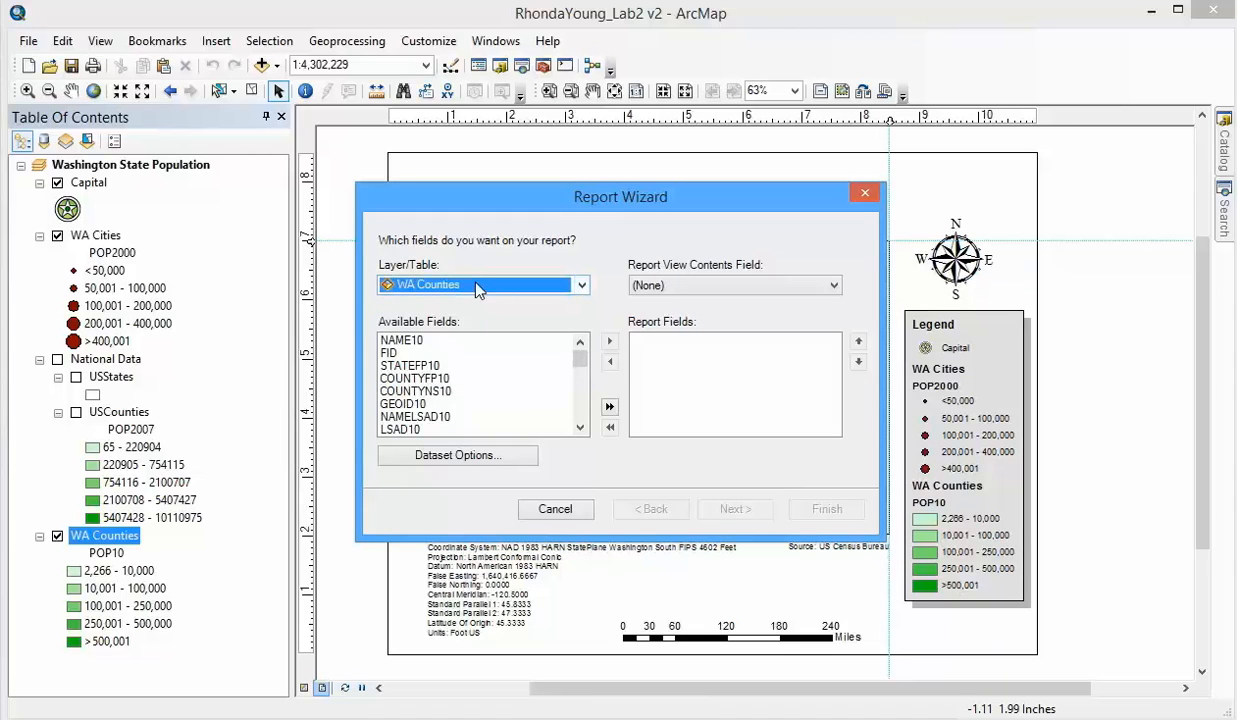
pyautogui.click(580, 287)
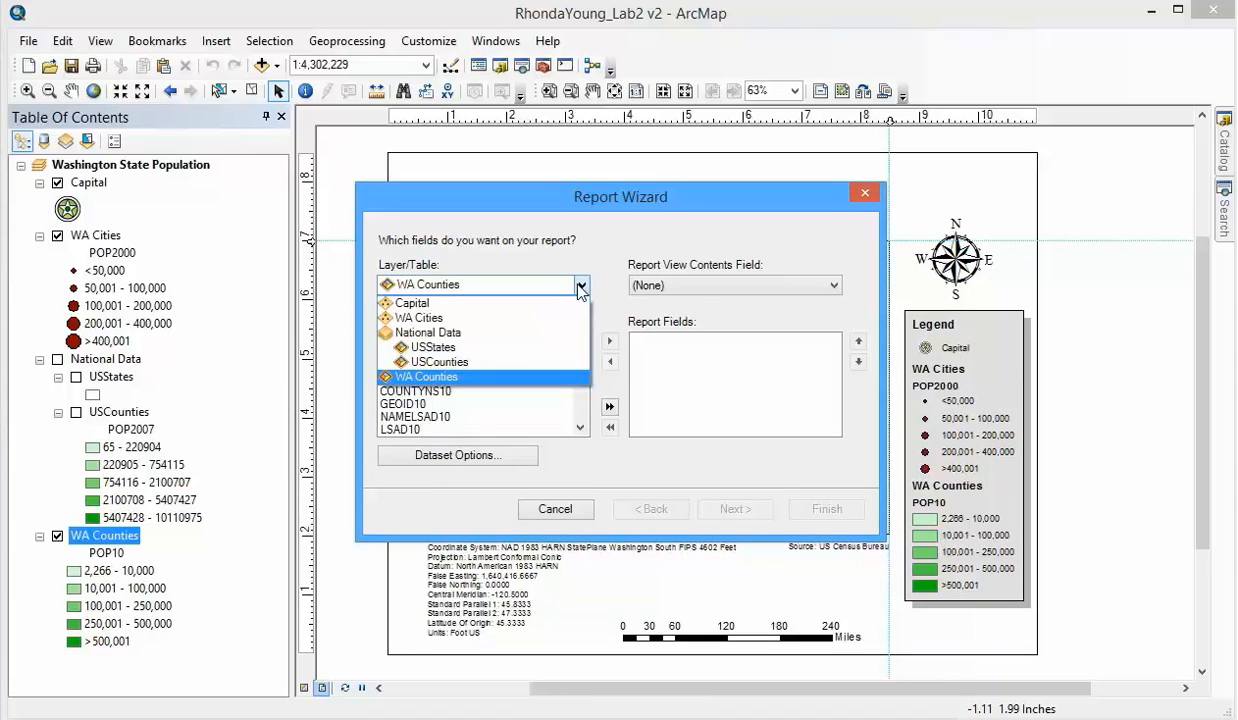
pyautogui.click(580, 288)
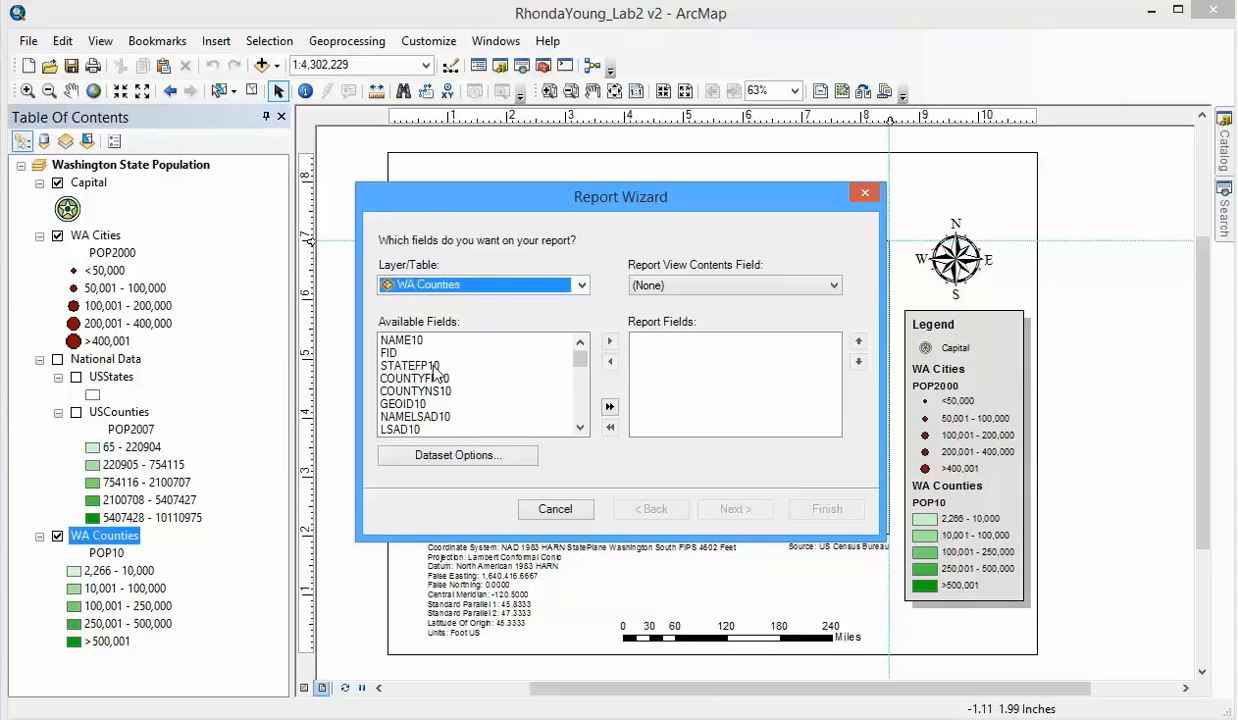
# Add the NAME10 and POP10 fields to the report fields
pyautogui.click(402, 339)
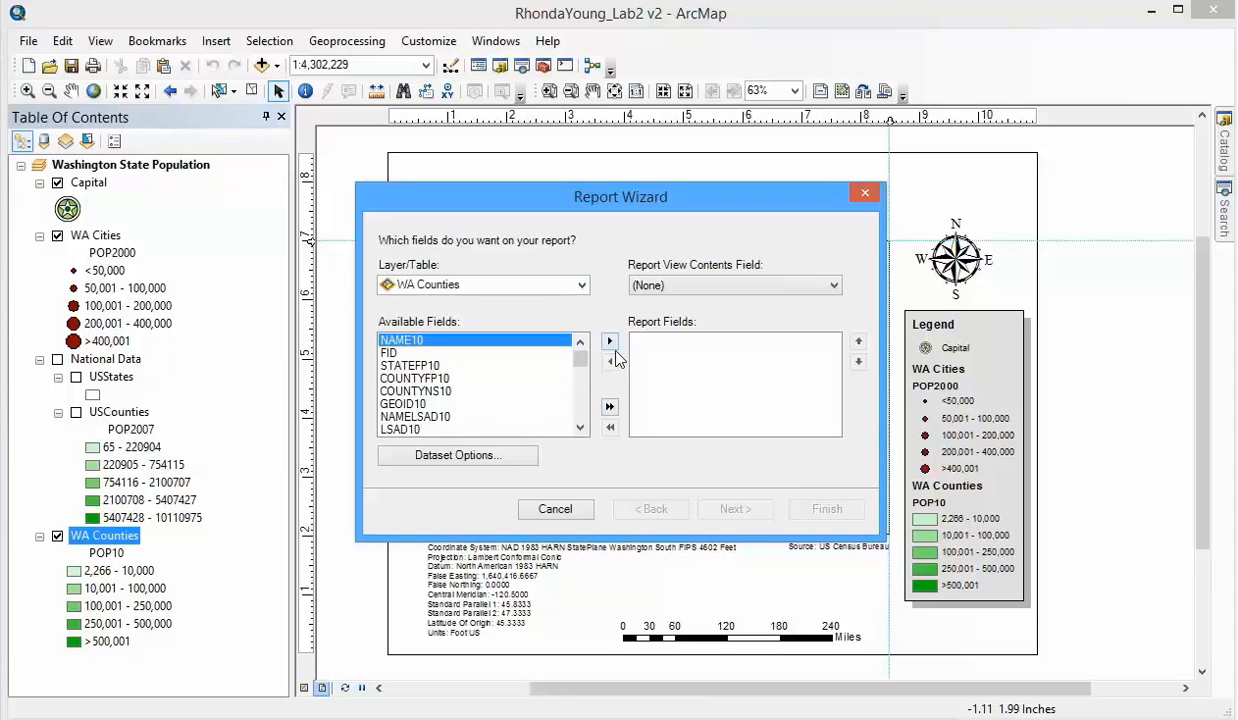
pyautogui.click(610, 342)
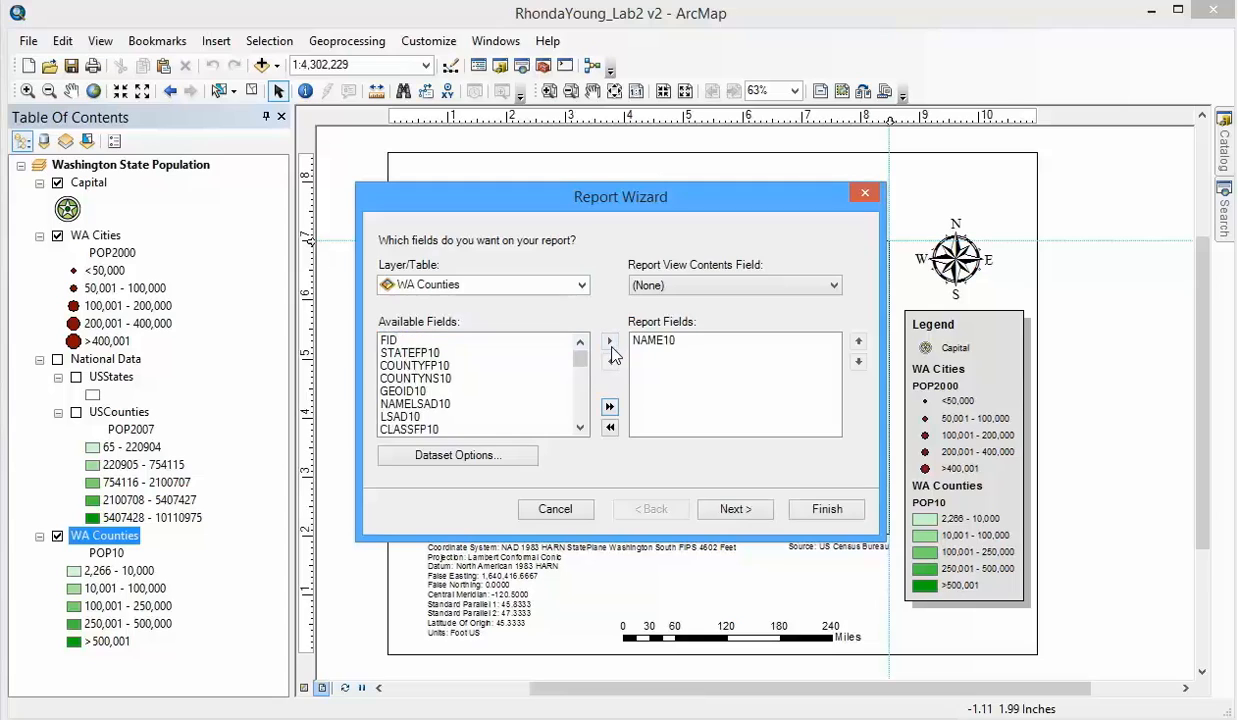
pyautogui.scroll(-2, 562, 400)
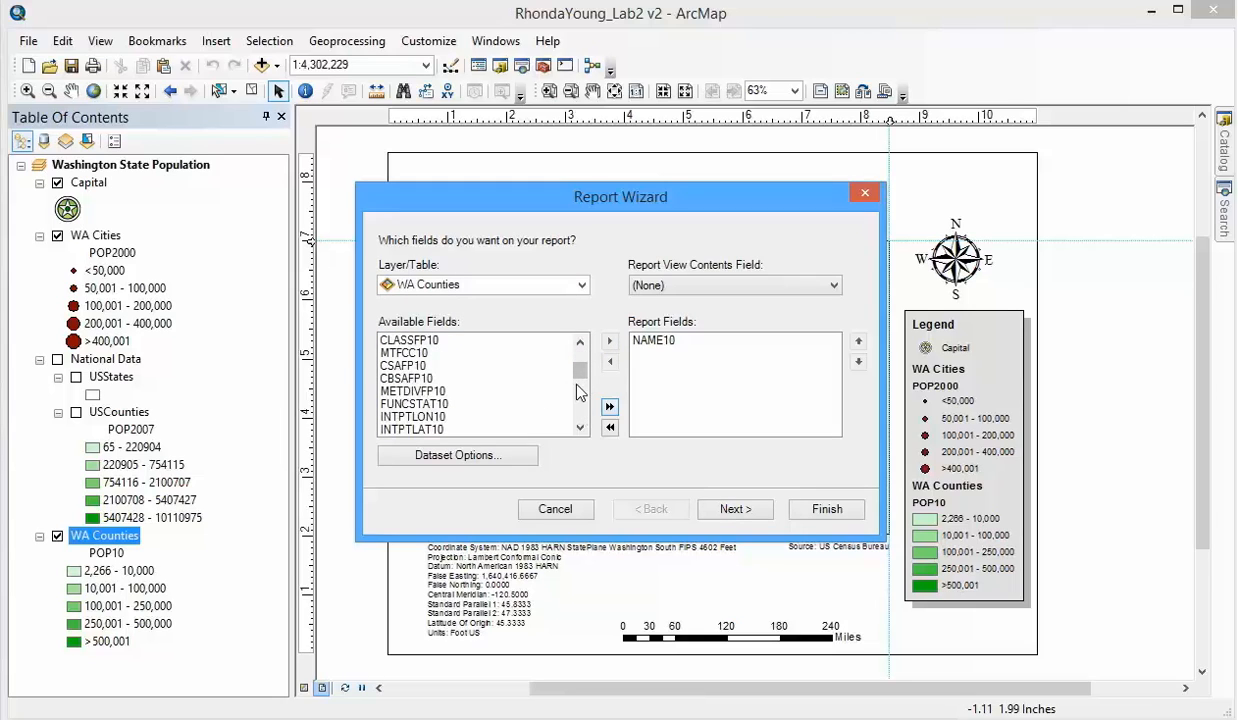
pyautogui.scroll(-3, 584, 378)
pyautogui.click(396, 391)
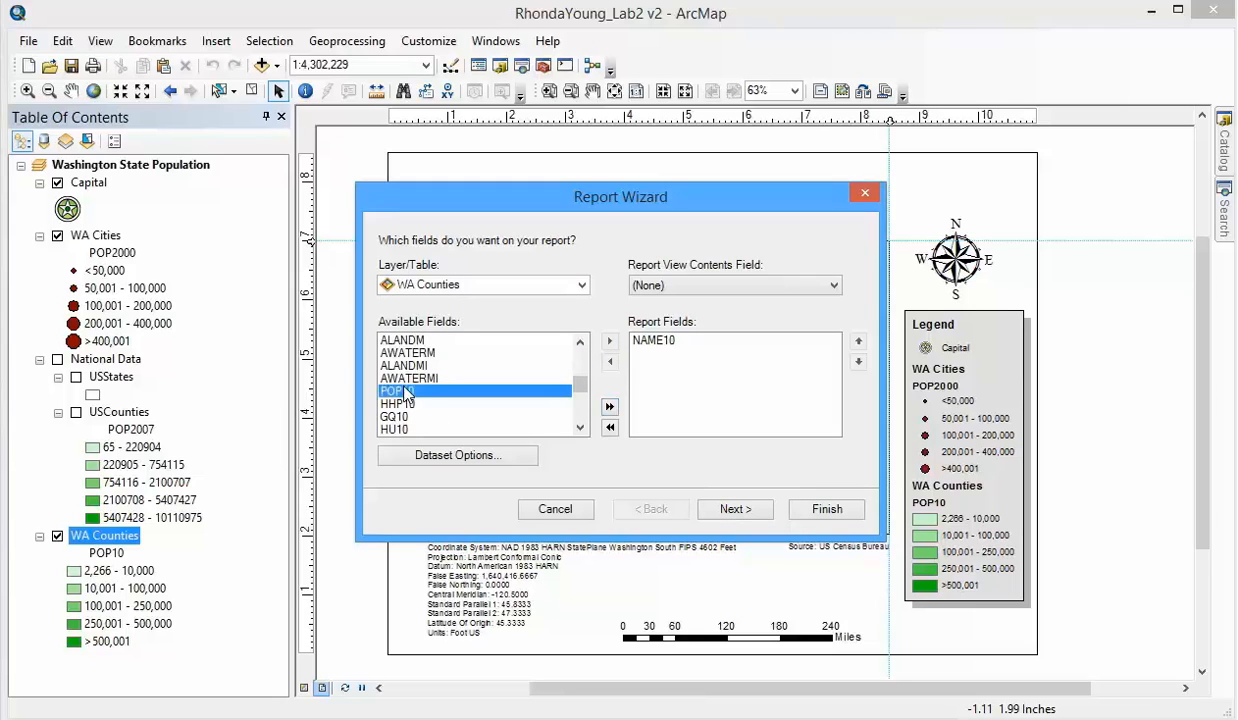
pyautogui.click(611, 342)
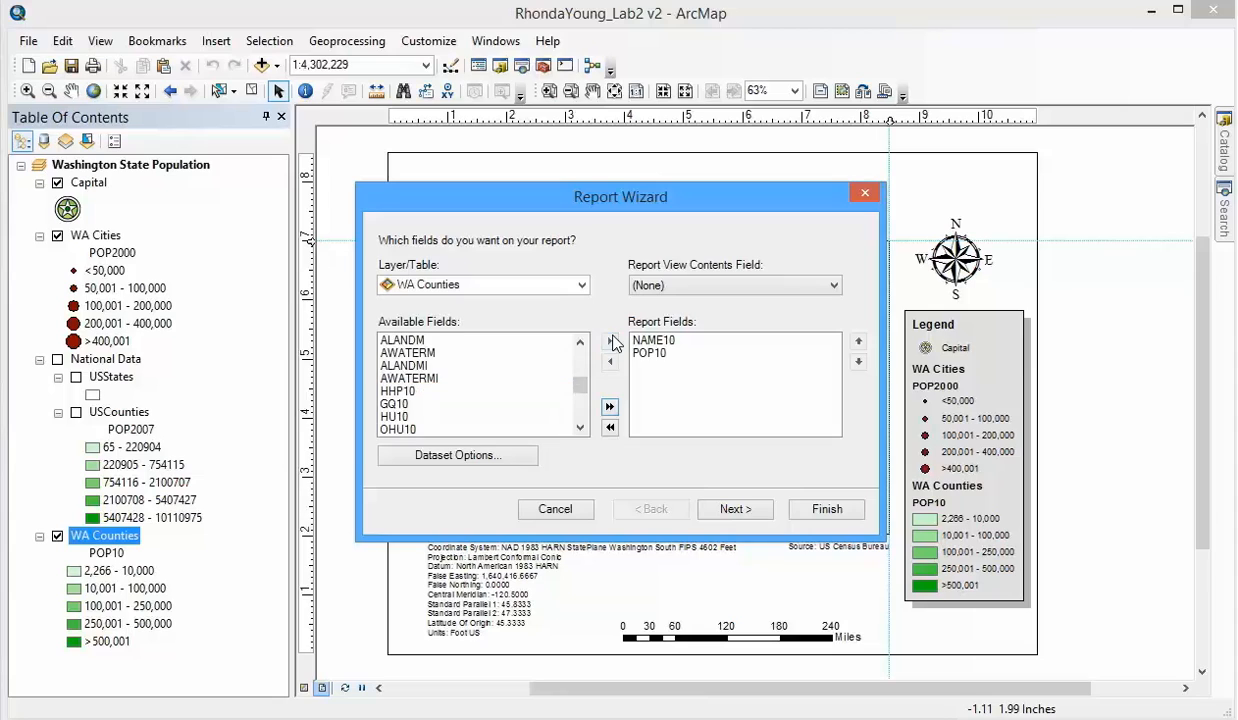
pyautogui.click(735, 509)
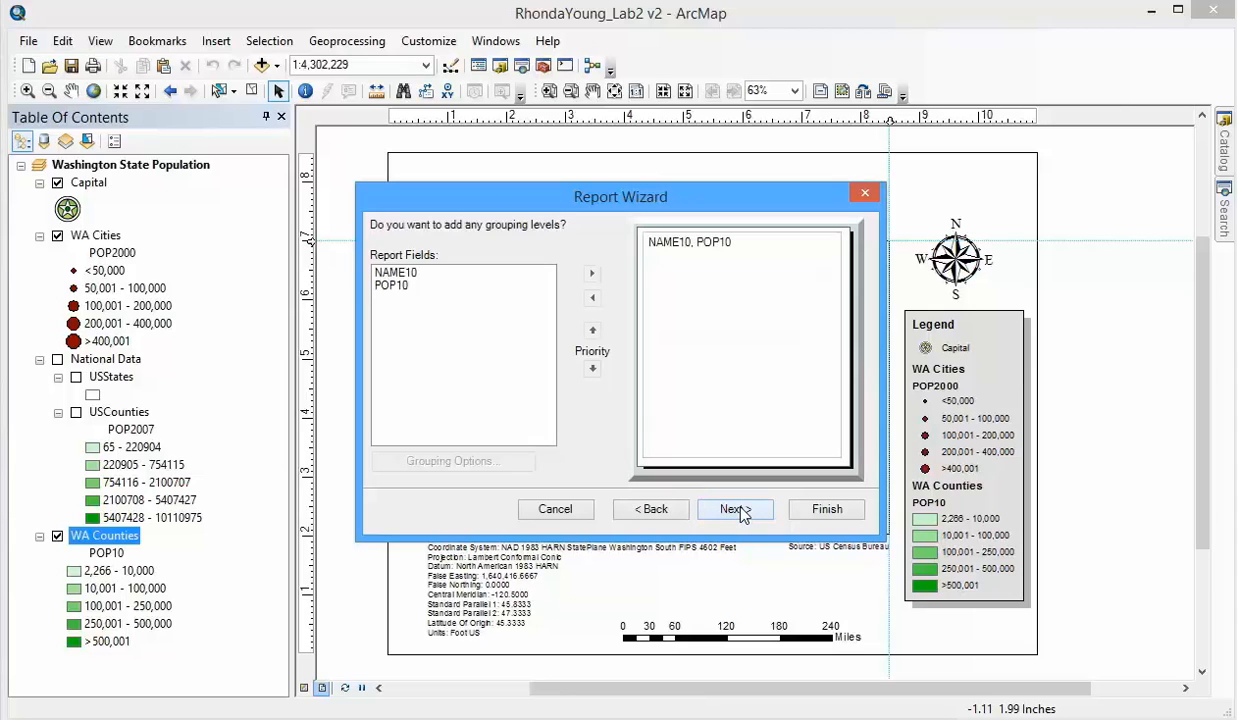
# Return to the field selection and limit the report's dataset rows to the Selected Set
pyautogui.click(651, 509)
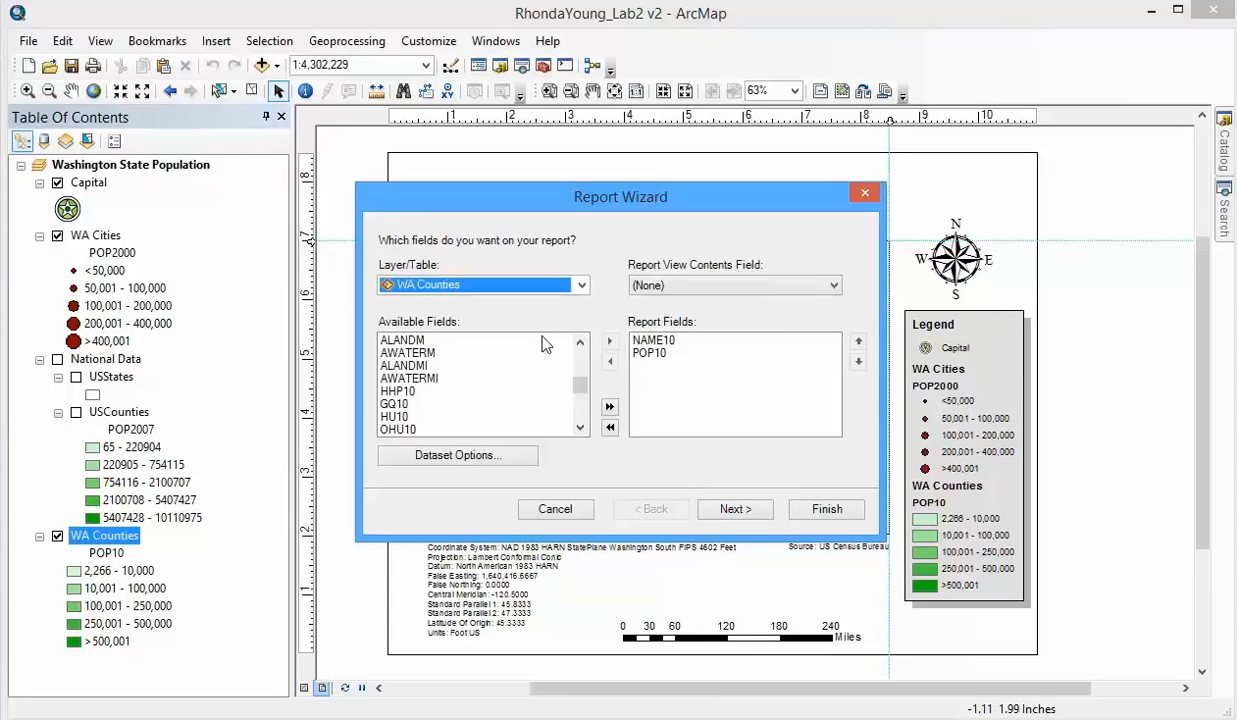
pyautogui.click(469, 457)
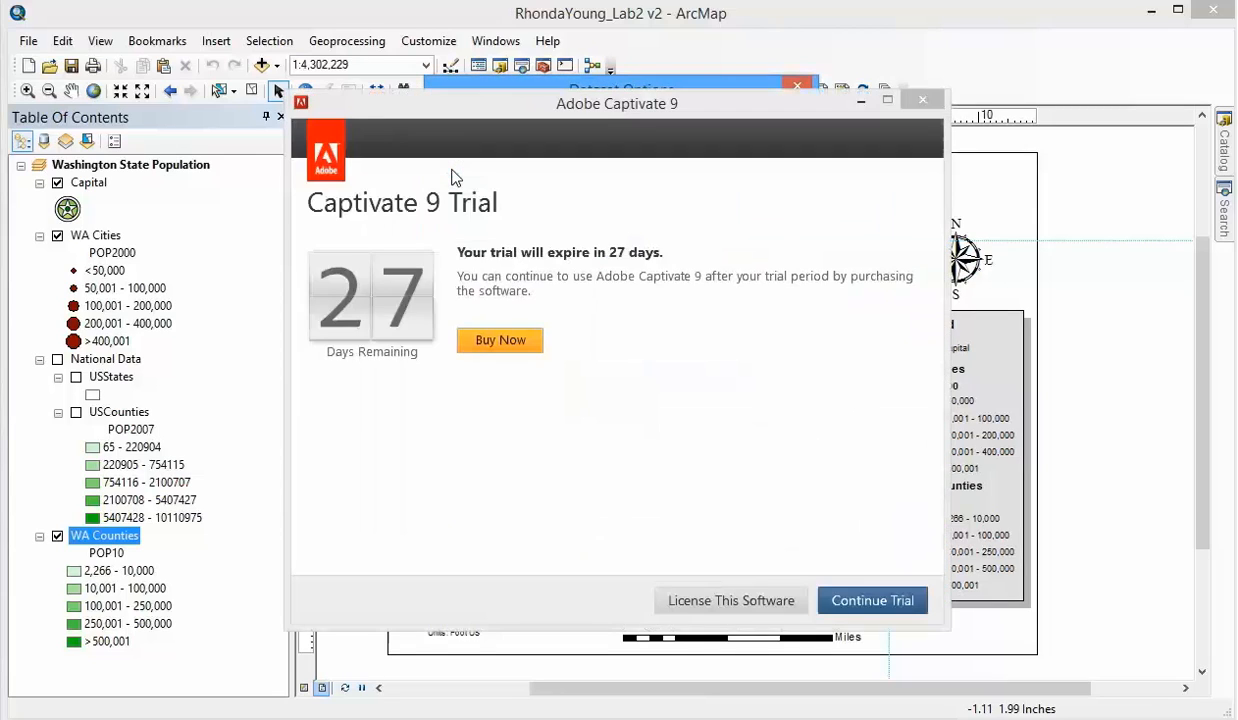
pyautogui.moveTo(777, 102); pyautogui.dragTo(1236, 225)
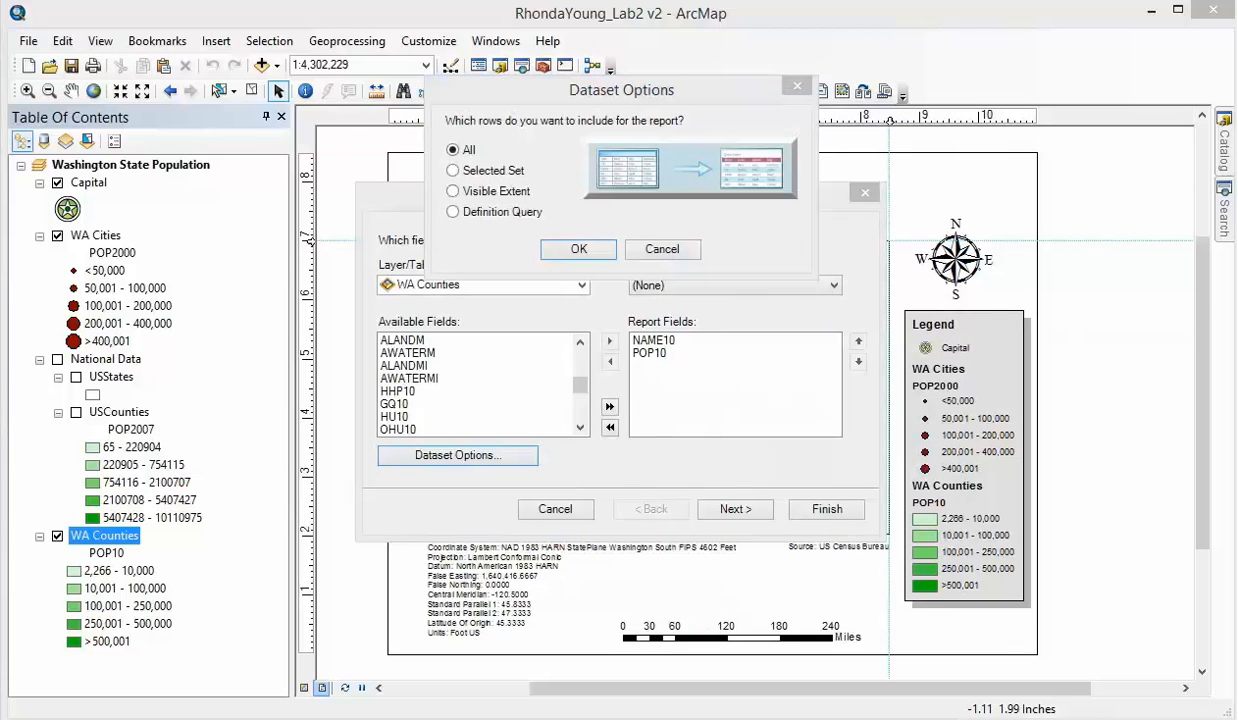
pyautogui.click(446, 171)
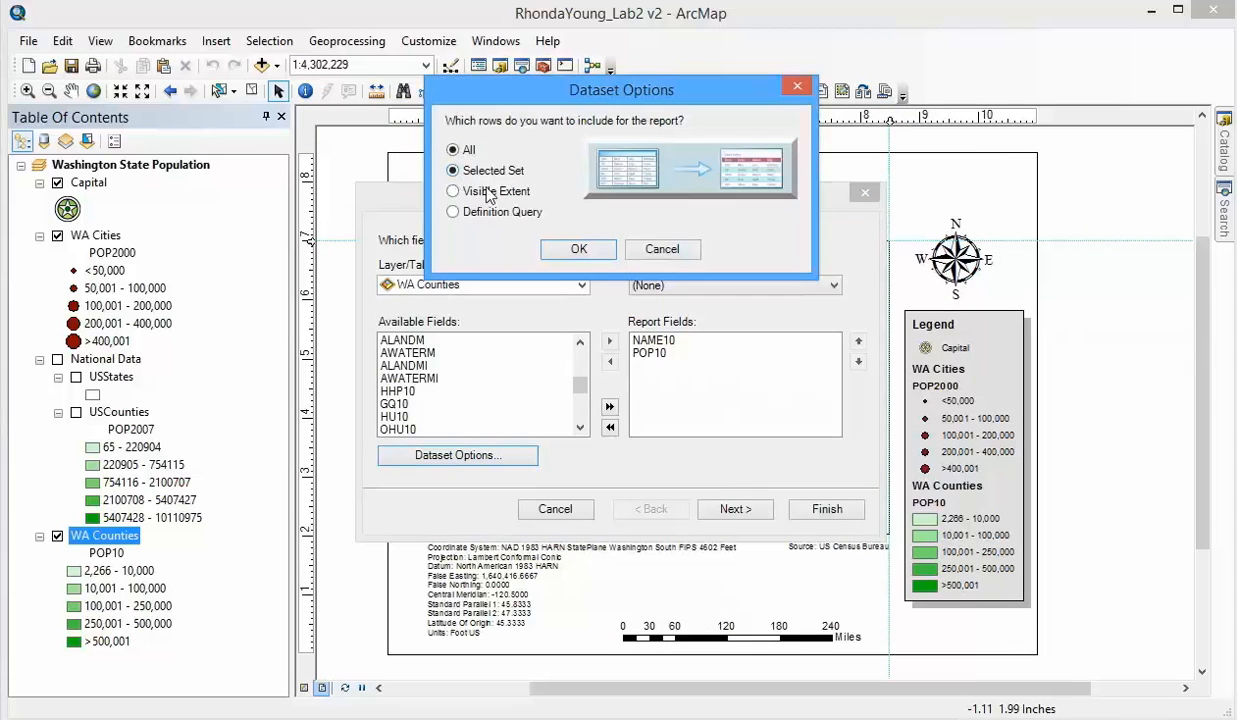
pyautogui.click(599, 253)
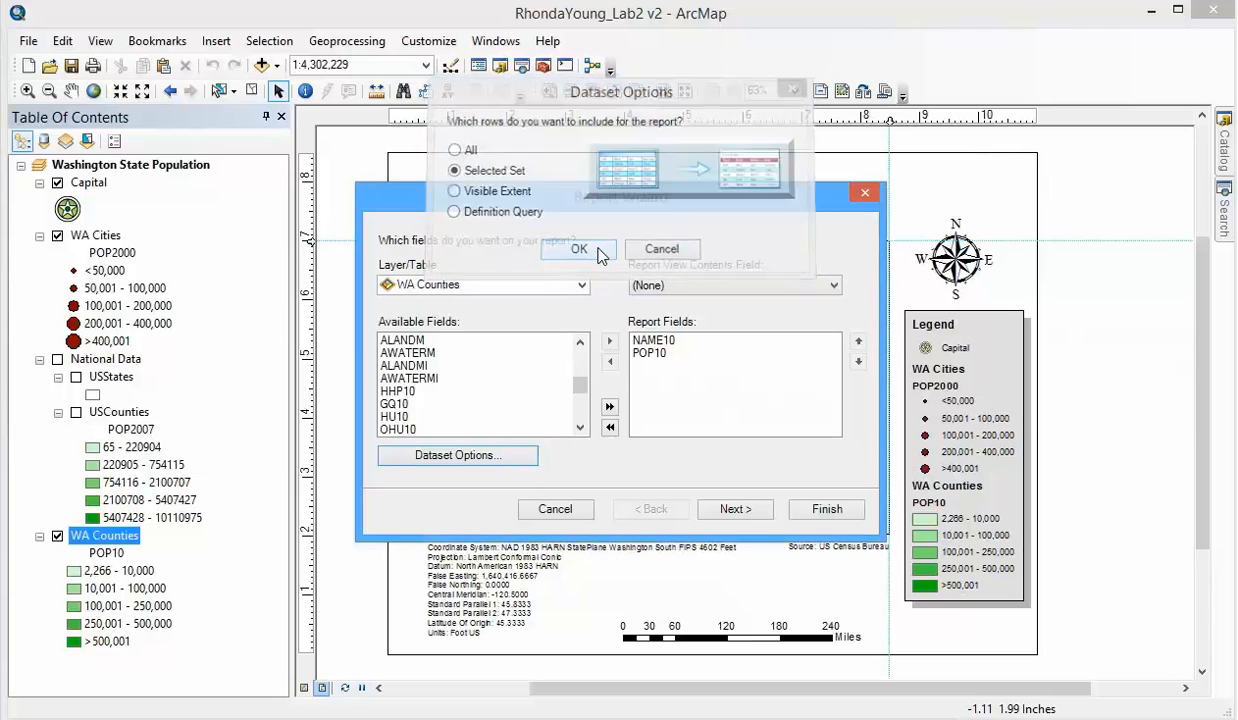
pyautogui.click(735, 509)
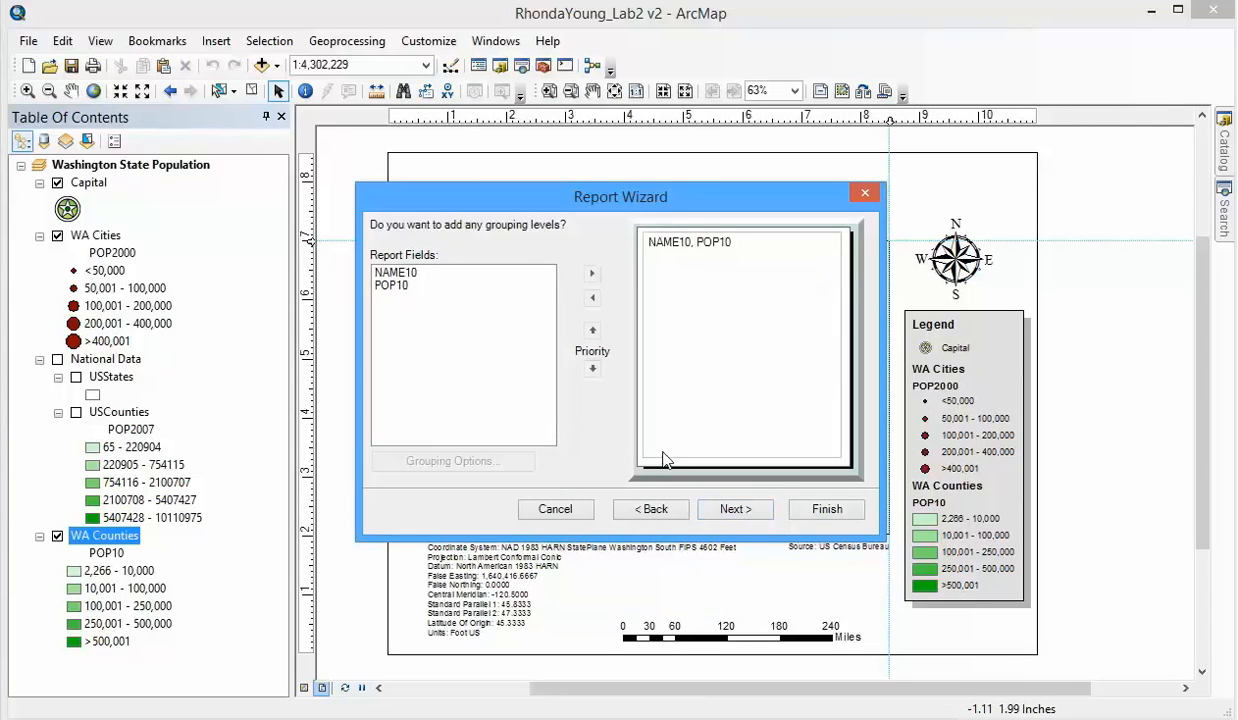
# Skip grouping levels and sort the report by POP10 in descending order
pyautogui.click(735, 509)
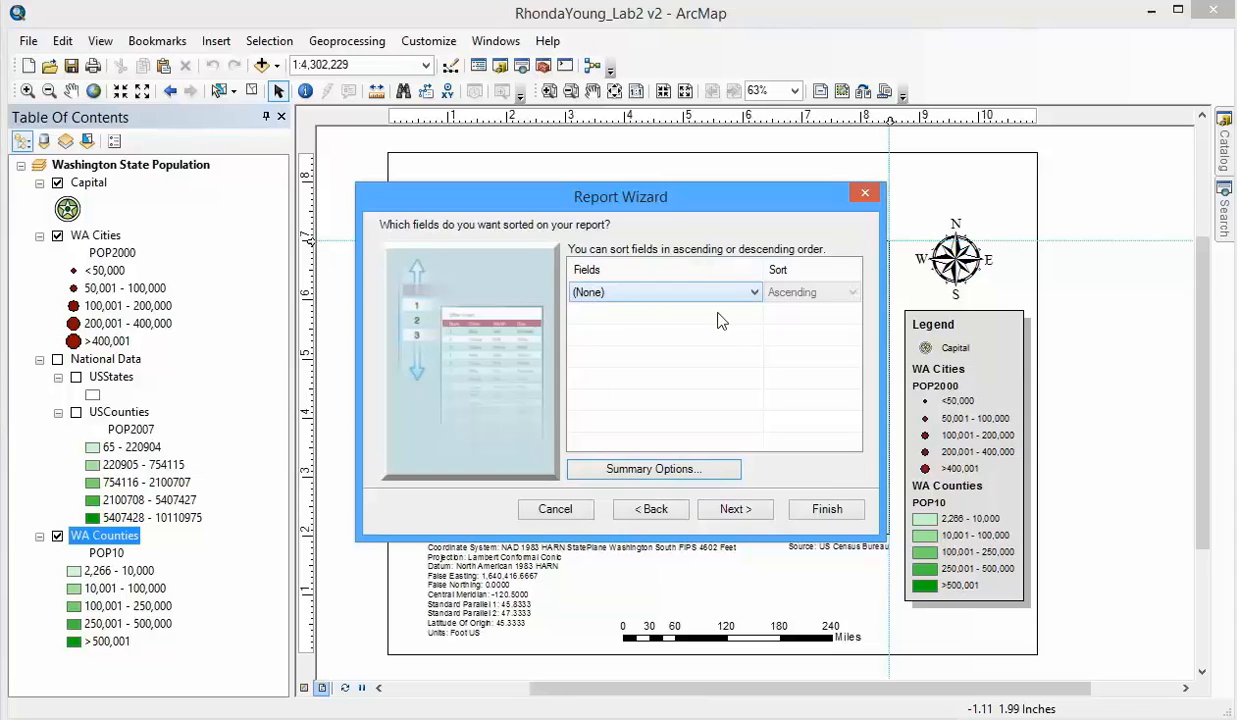
pyautogui.click(754, 294)
pyautogui.click(754, 294)
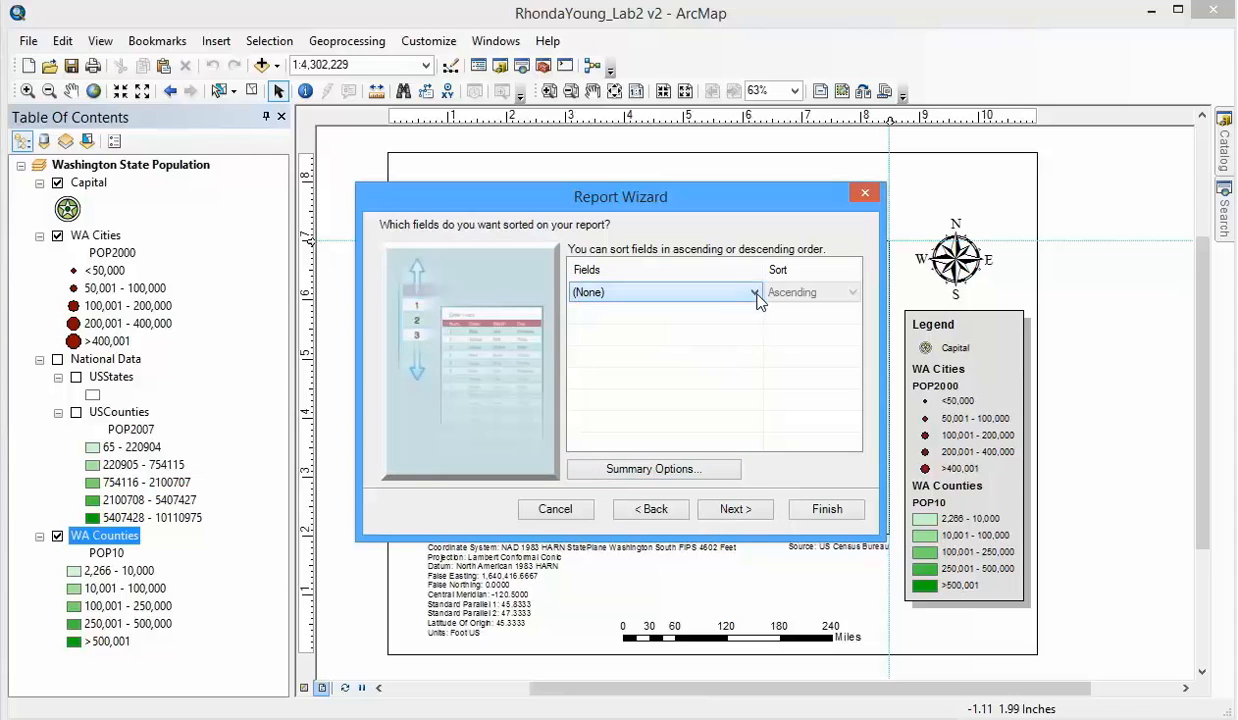
pyautogui.click(754, 294)
pyautogui.click(722, 337)
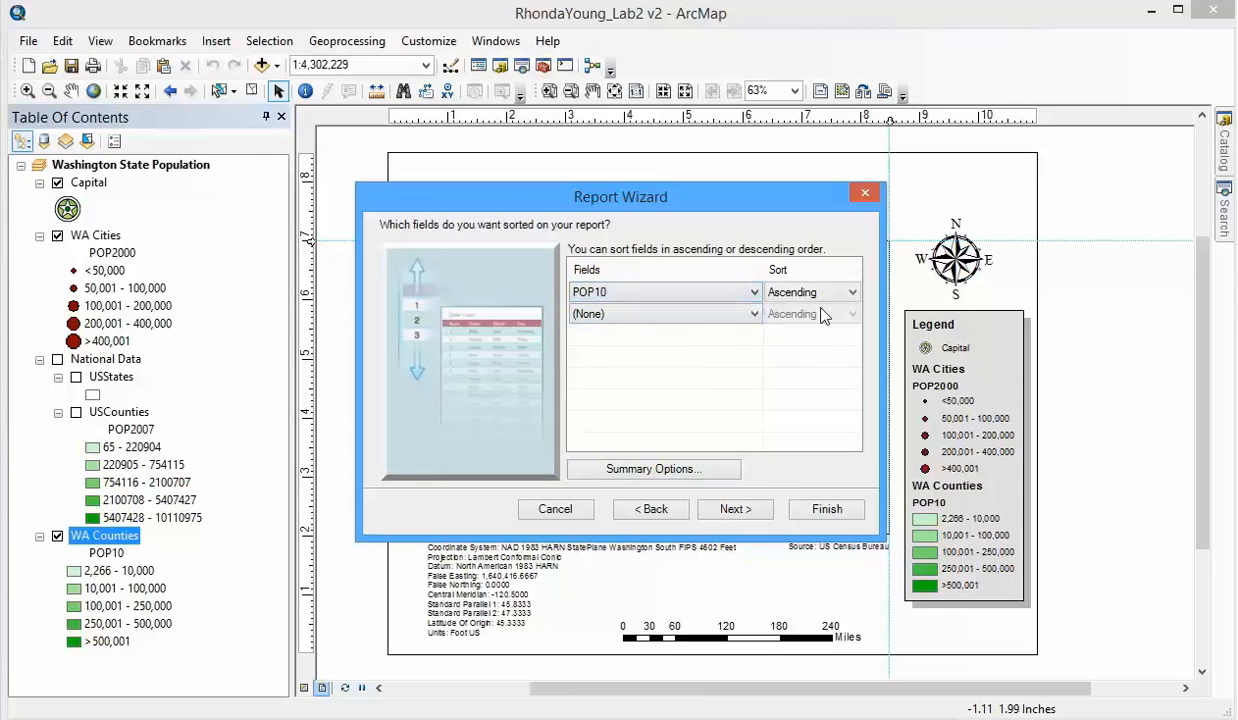
pyautogui.click(852, 294)
pyautogui.click(838, 328)
pyautogui.click(742, 512)
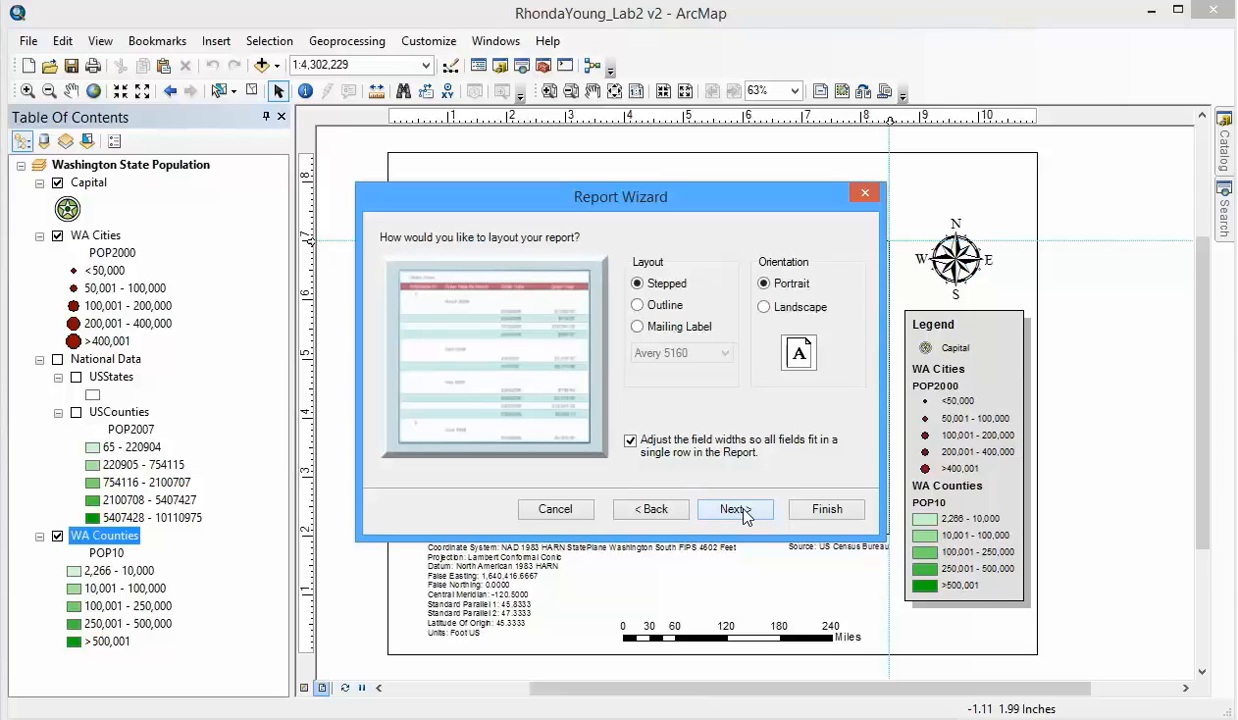
# Preview the Outline layout, then settle on the Stepped layout with Portrait orientation for the report
pyautogui.click(637, 304)
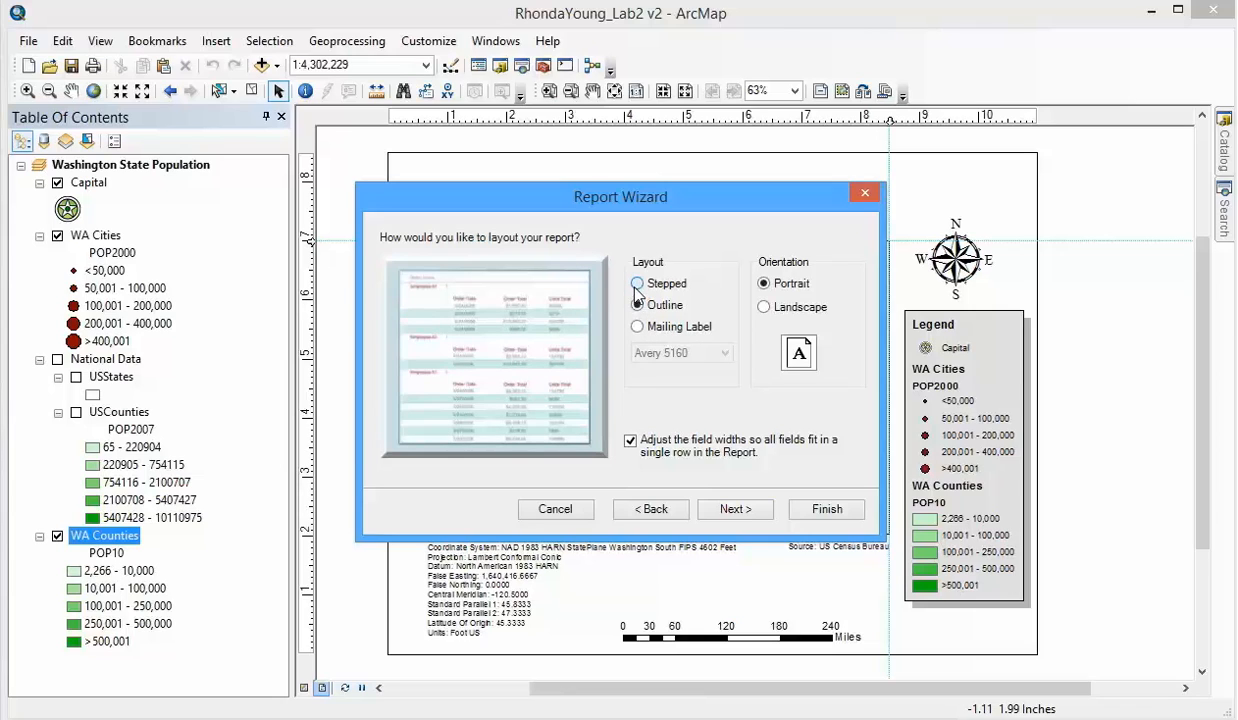
pyautogui.click(637, 283)
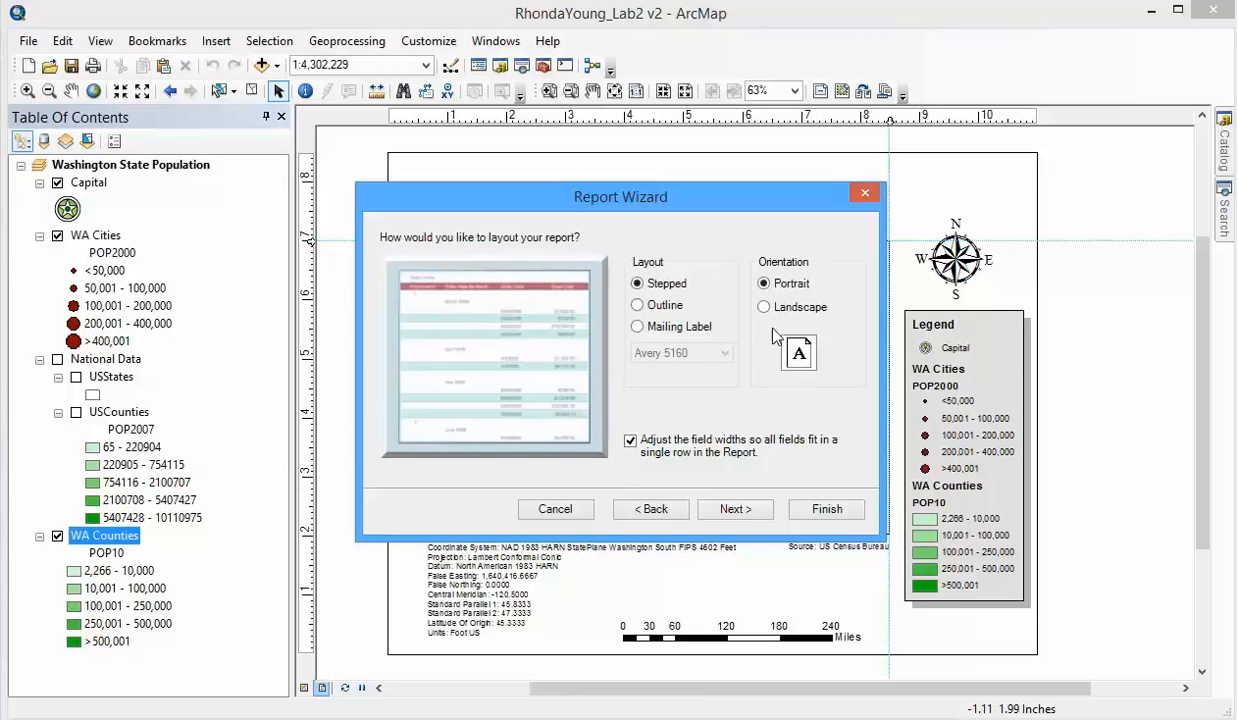
pyautogui.click(738, 509)
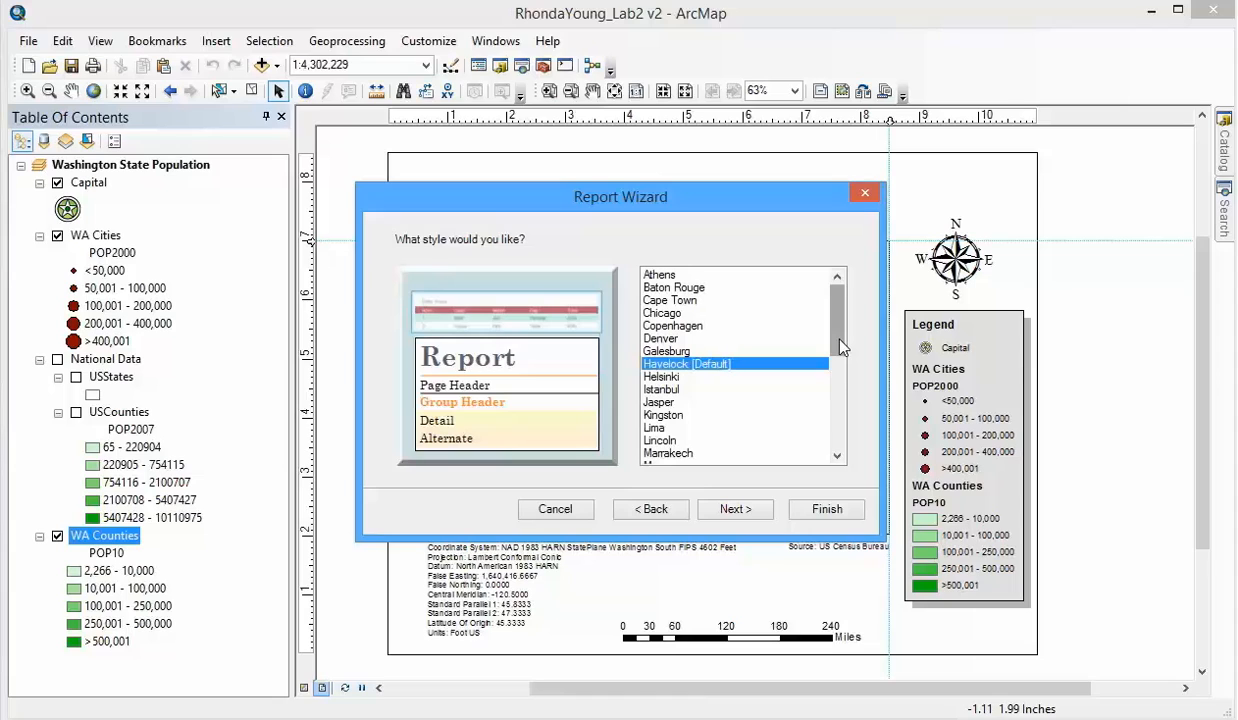
# Browse the available report styles and apply the Monaco style
pyautogui.moveTo(840, 345); pyautogui.dragTo(850, 432)
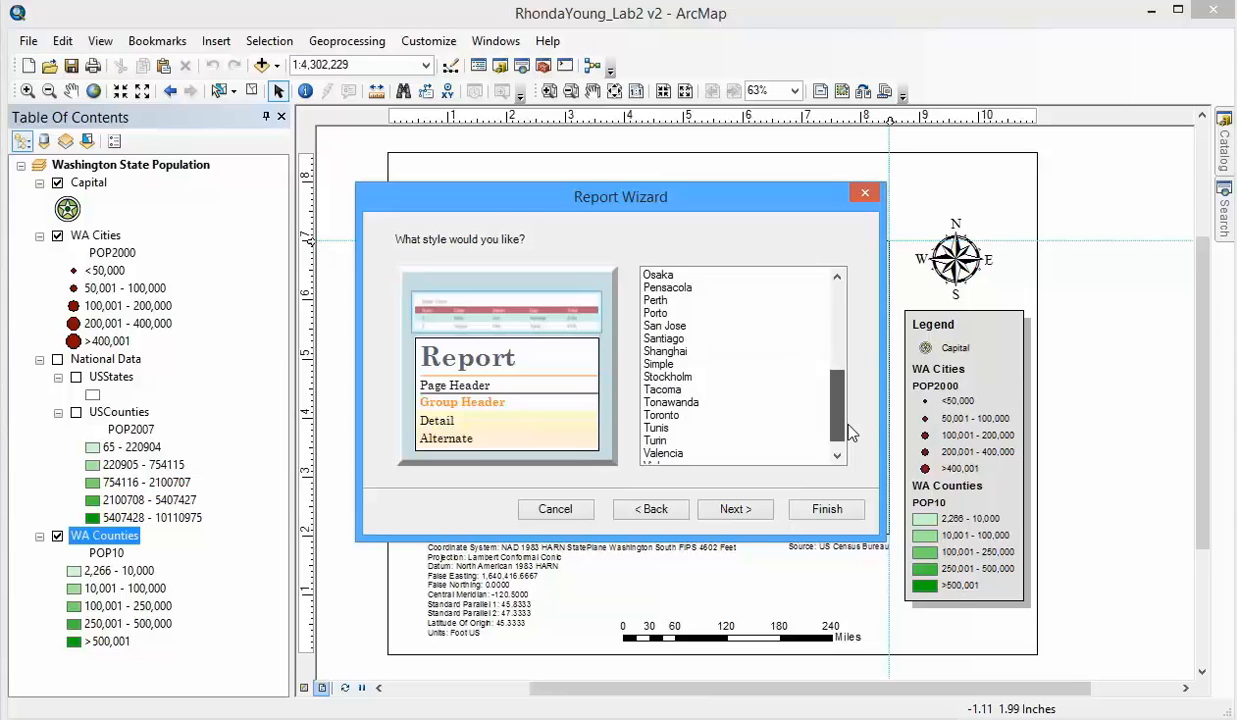
pyautogui.moveTo(850, 432); pyautogui.dragTo(838, 402)
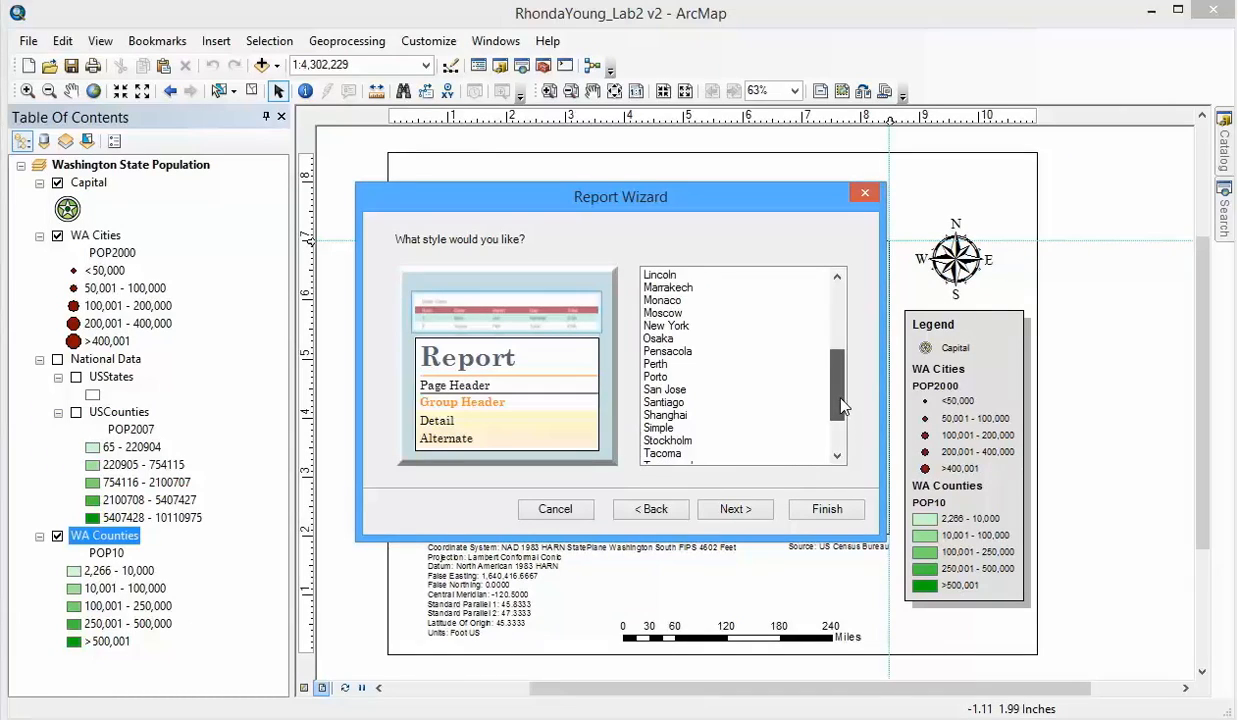
pyautogui.click(673, 305)
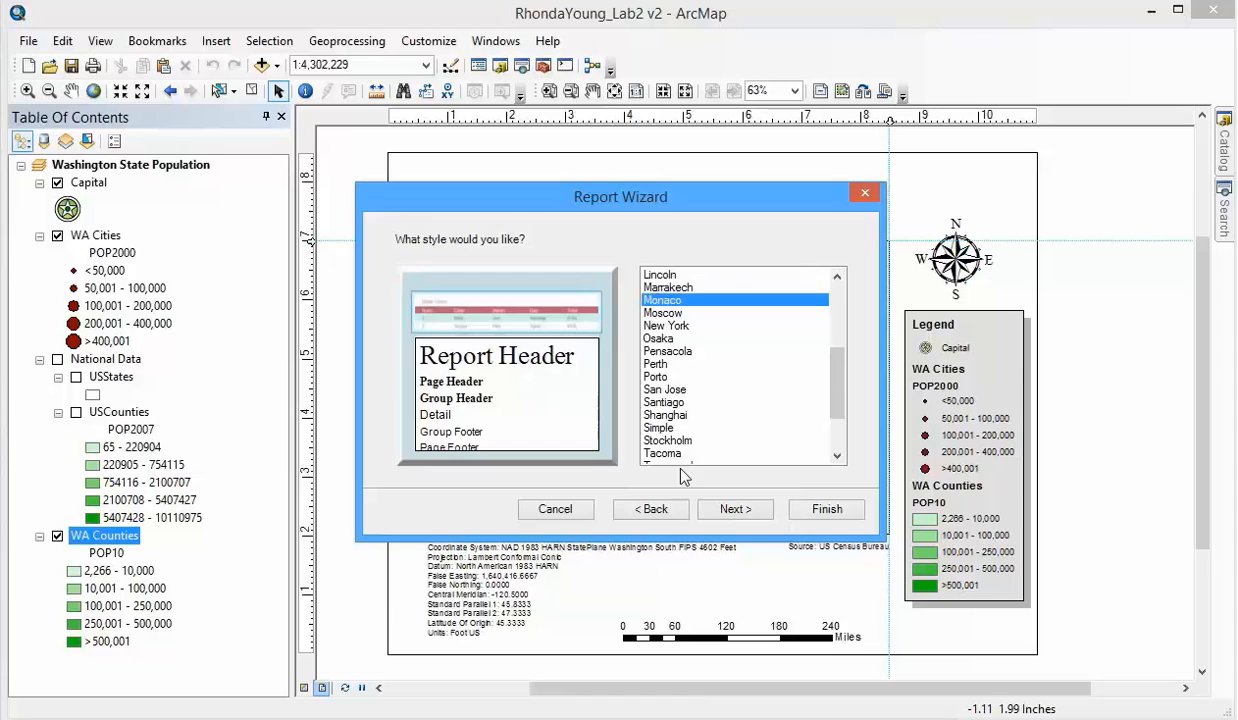
pyautogui.click(731, 511)
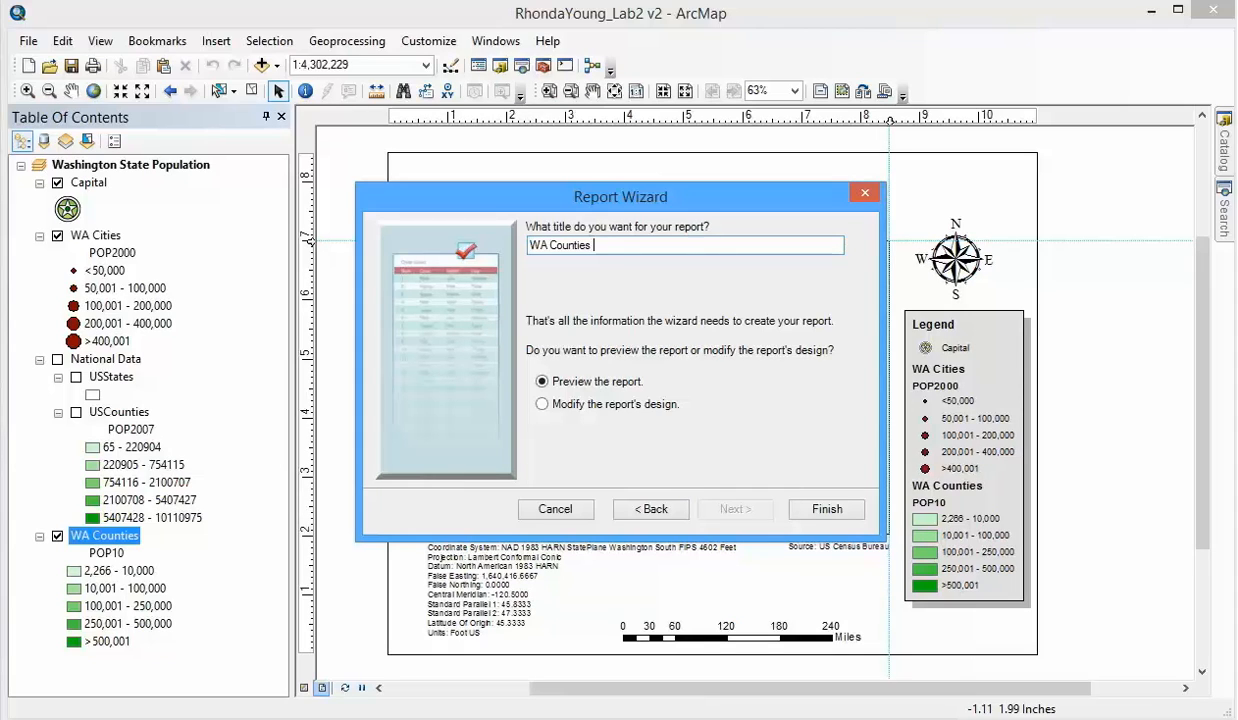
# Title the report "WA Counties Top Populations" and finish the wizard with a preview of the report
pyautogui.press('BackSpace')
pyautogui.write('Top Populations')
pyautogui.click(826, 510)
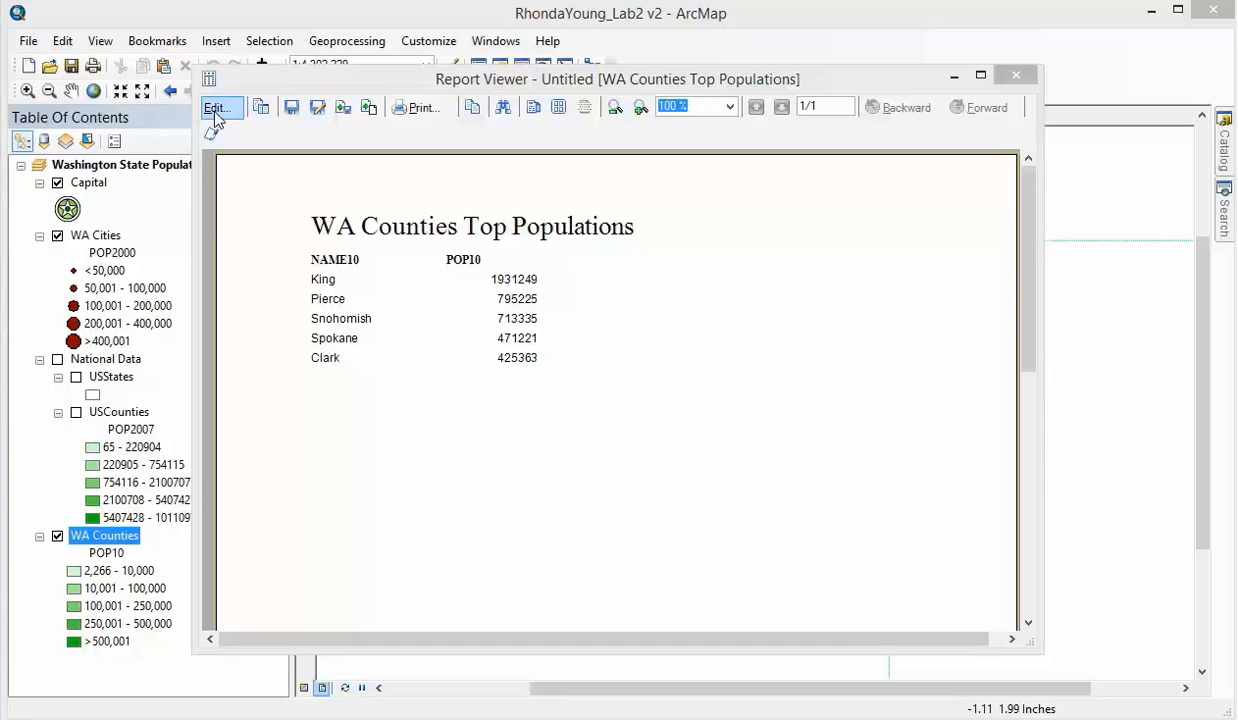
# Open the report for editing and change the NAME10 column heading in the page header to "County Name"
pyautogui.click(215, 110)
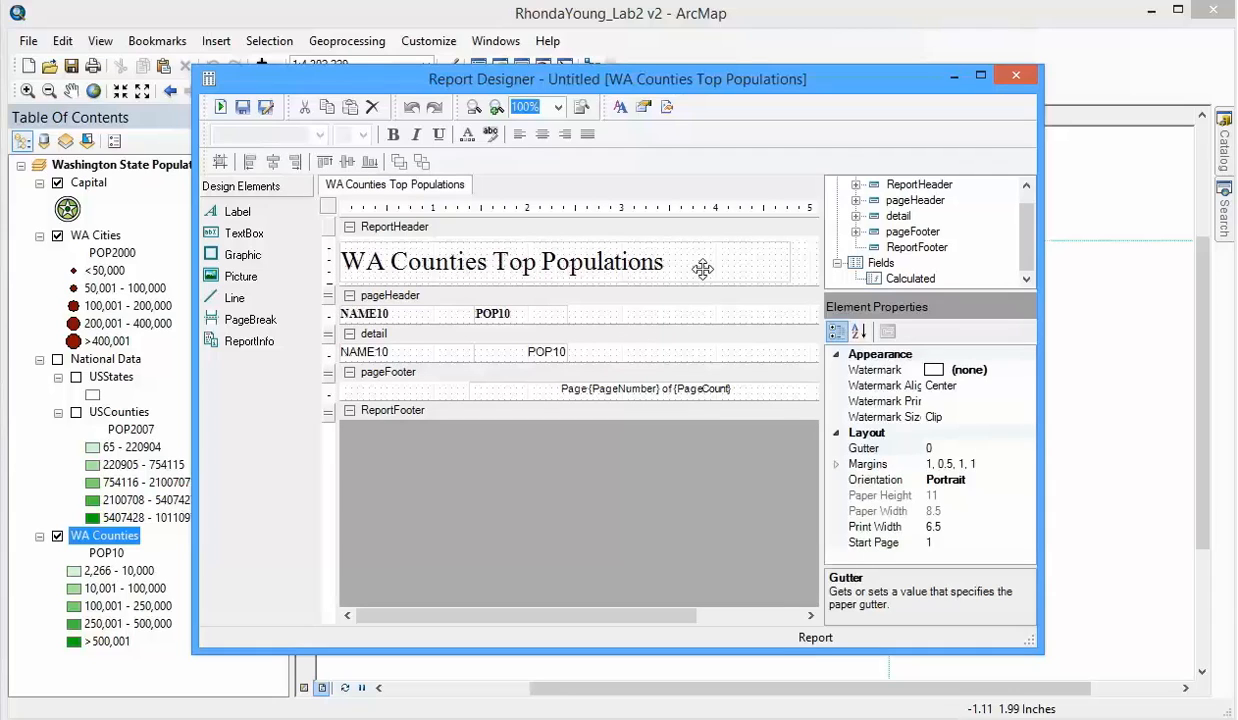
pyautogui.click(629, 265)
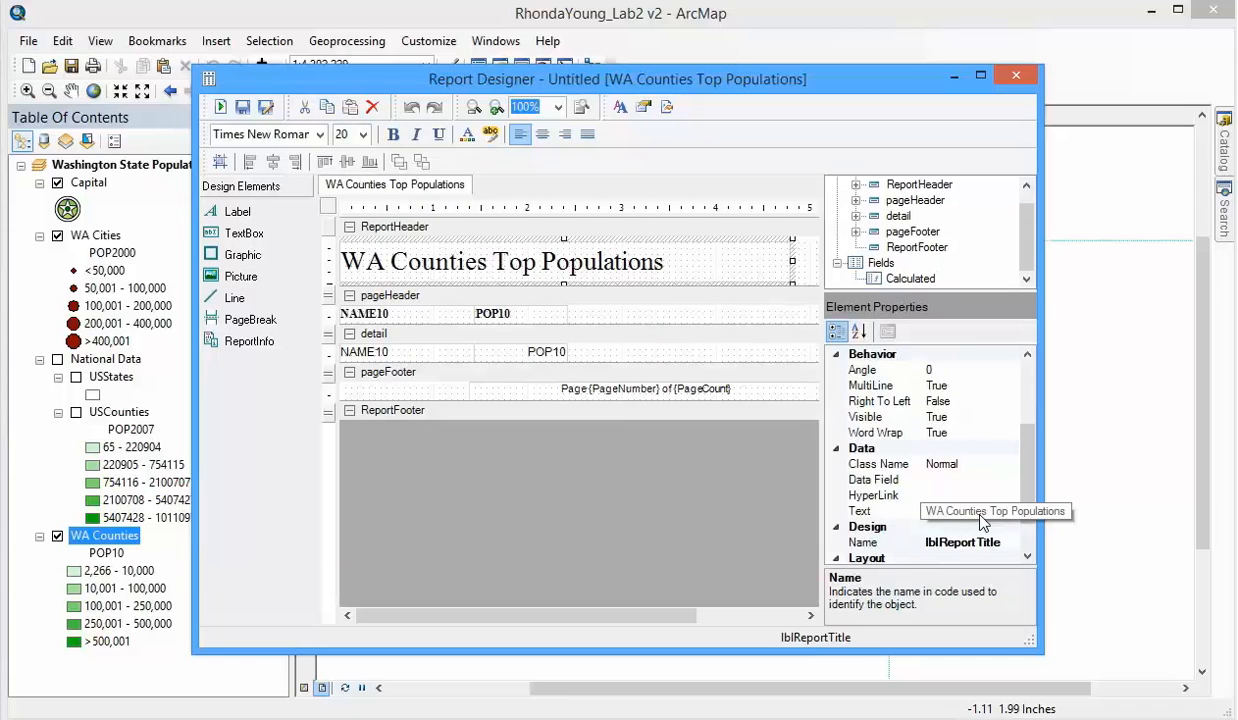
pyautogui.click(395, 314)
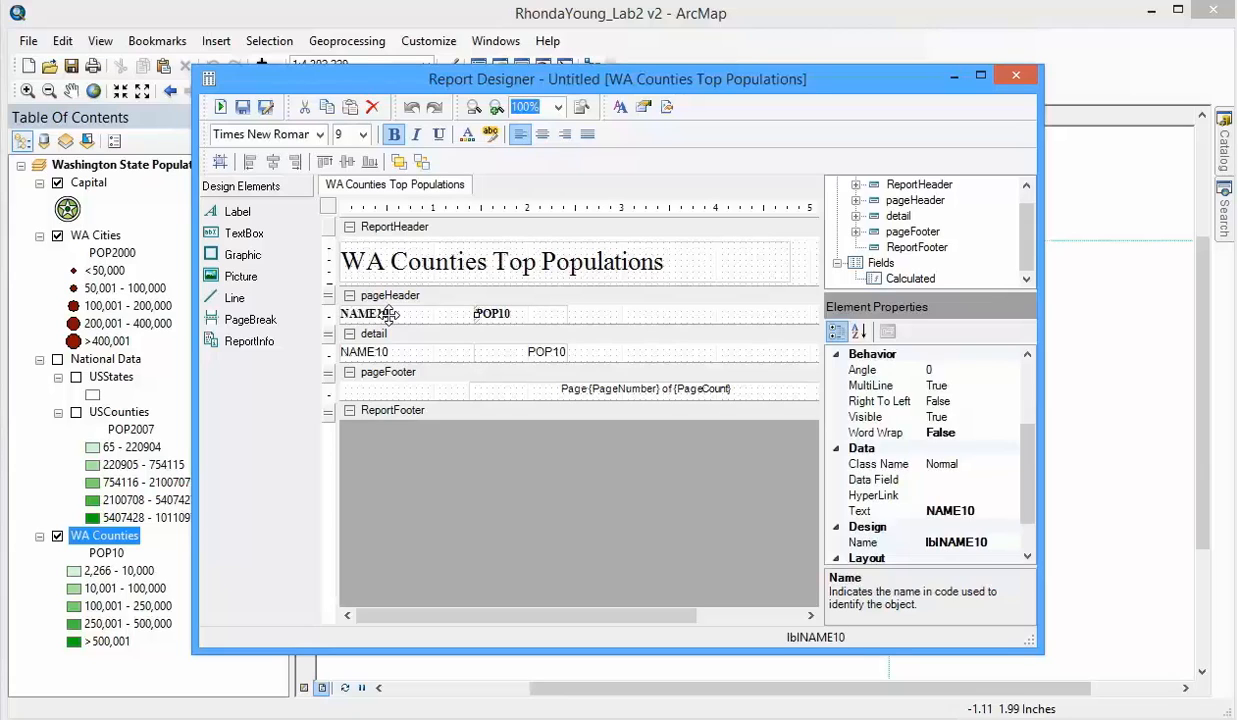
pyautogui.click(973, 512)
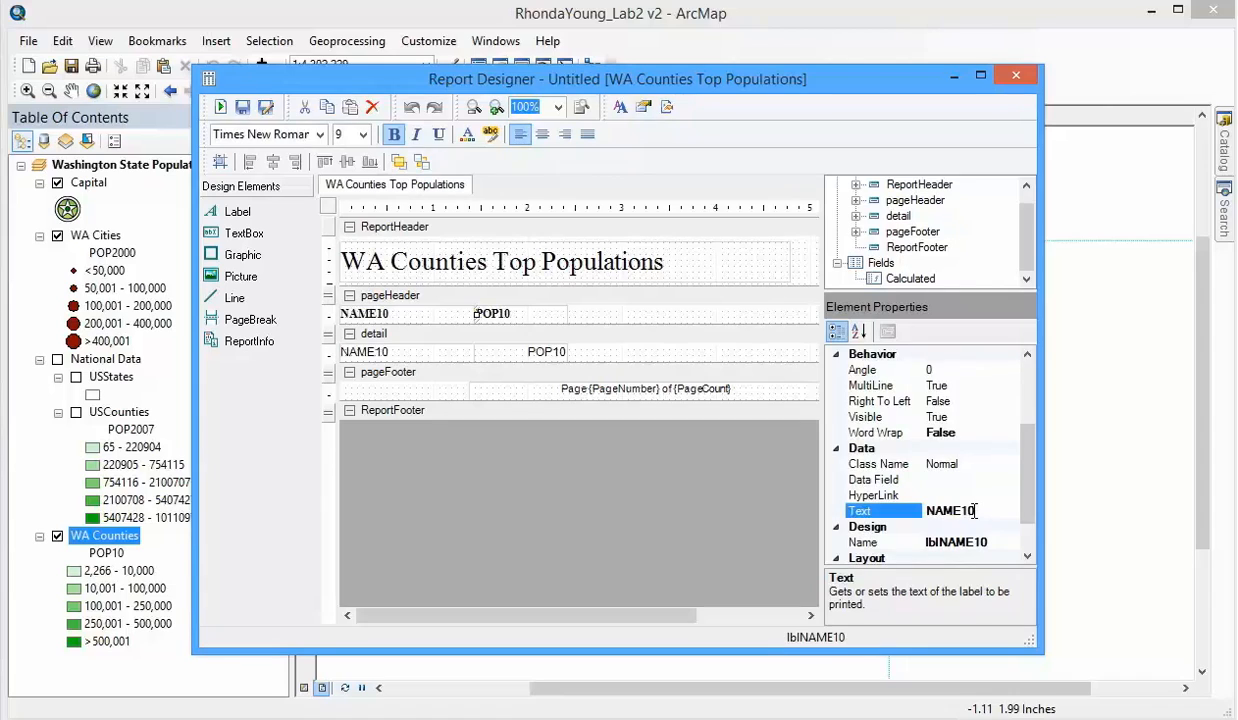
pyautogui.press('BackSpace')
pyautogui.press('BackSpace')
pyautogui.press('BackSpace')
pyautogui.press('BackSpace')
pyautogui.press('BackSpace')
pyautogui.write('County Name')
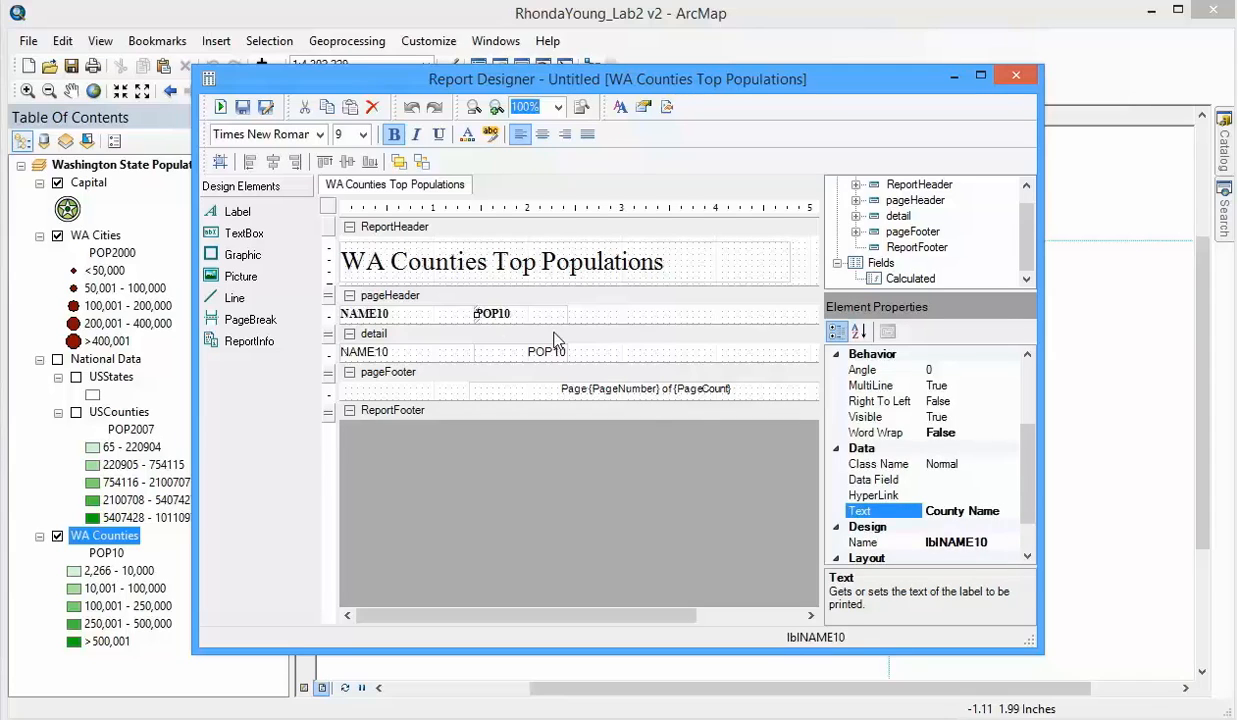
# Change the POP10 column heading in the page header to "Population"
pyautogui.click(486, 314)
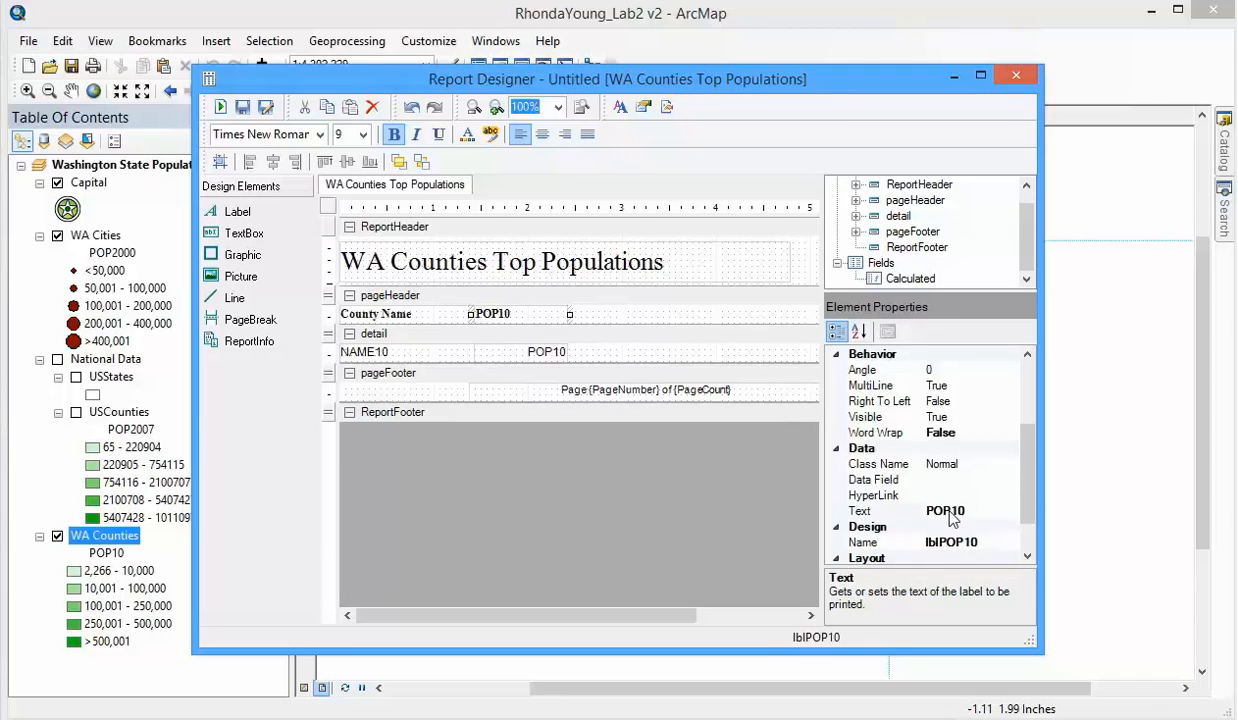
pyautogui.click(876, 510)
pyautogui.write('Po')
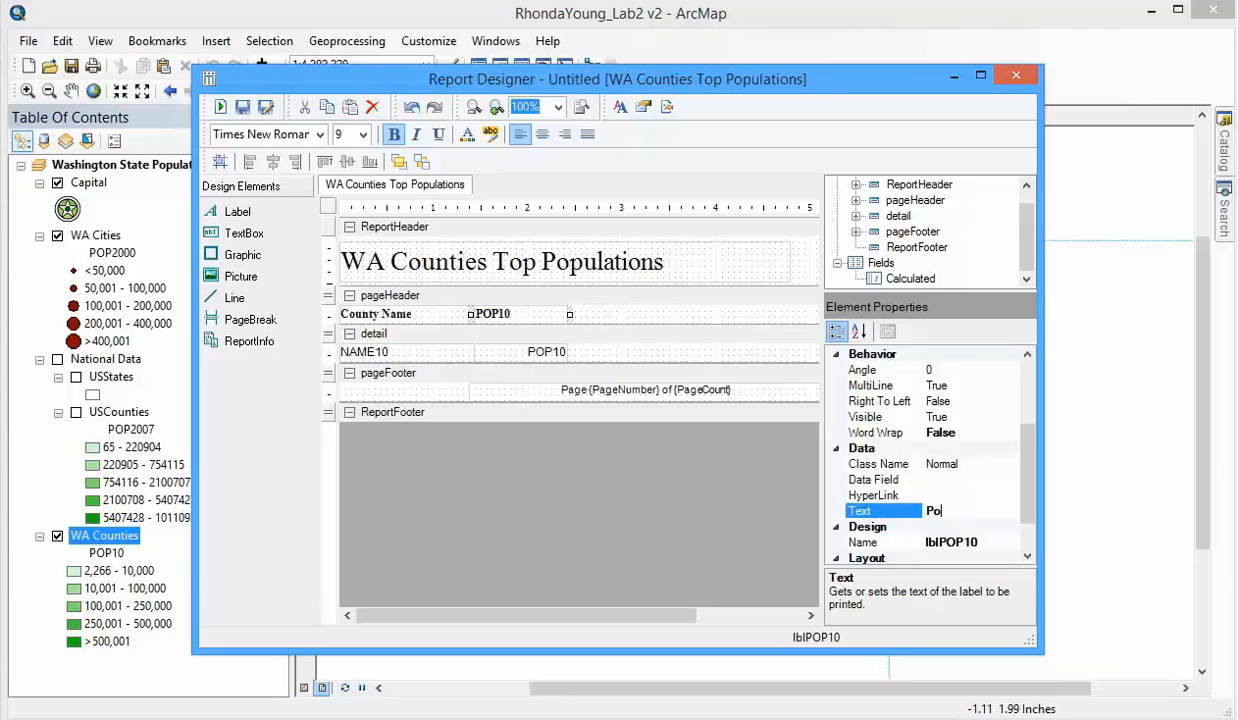
pyautogui.write('pulation')
# Examine the properties of the NAME10 detail field and the page-number element in the page footer
pyautogui.click(400, 354)
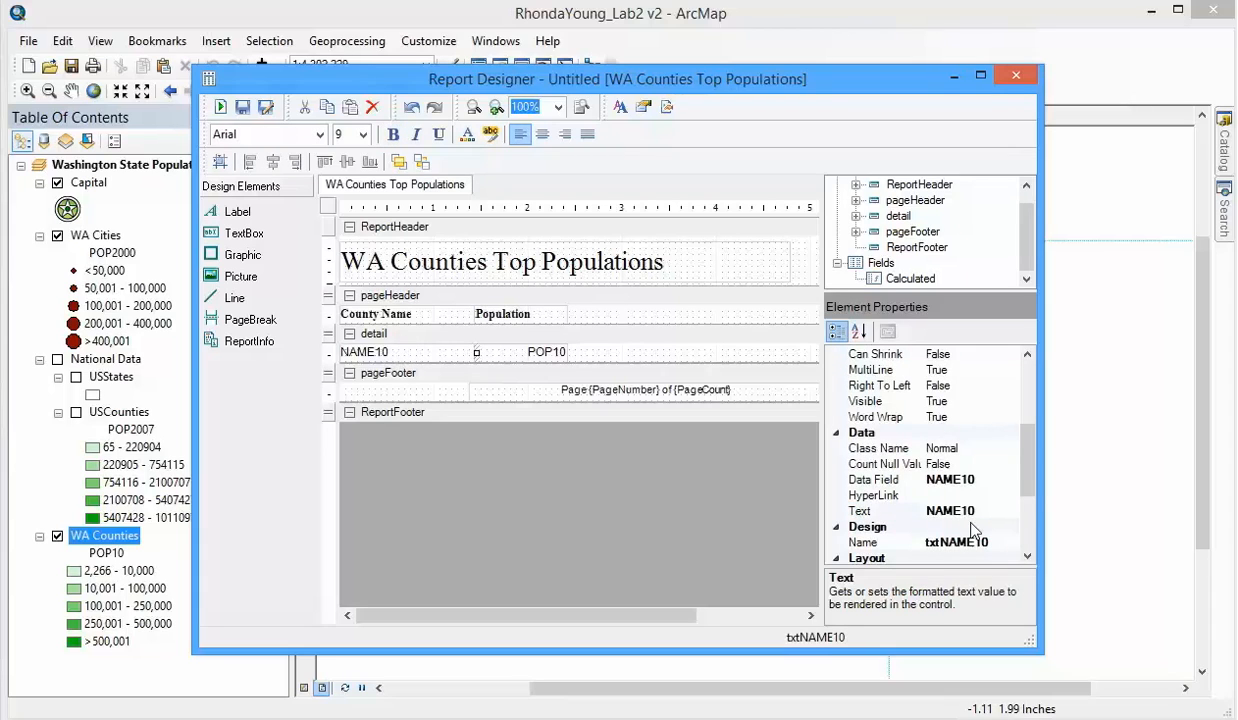
pyautogui.moveTo(1030, 480); pyautogui.dragTo(1032, 436)
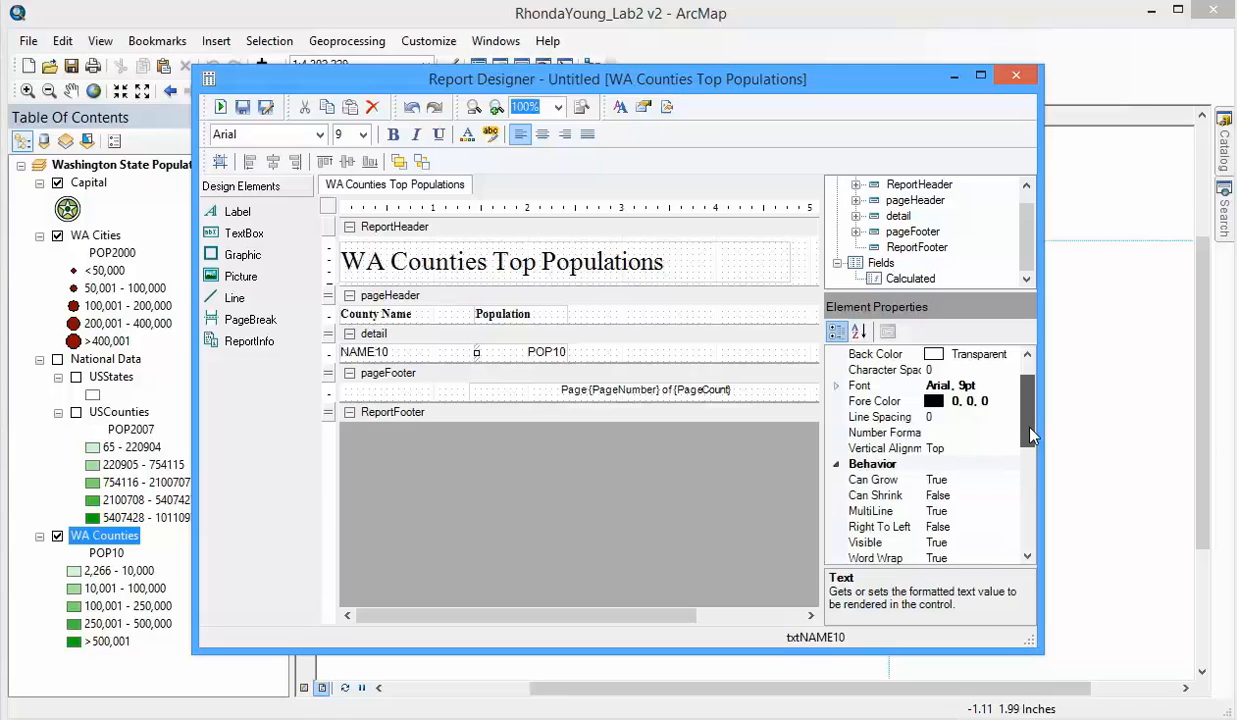
pyautogui.moveTo(1032, 436); pyautogui.dragTo(1032, 418)
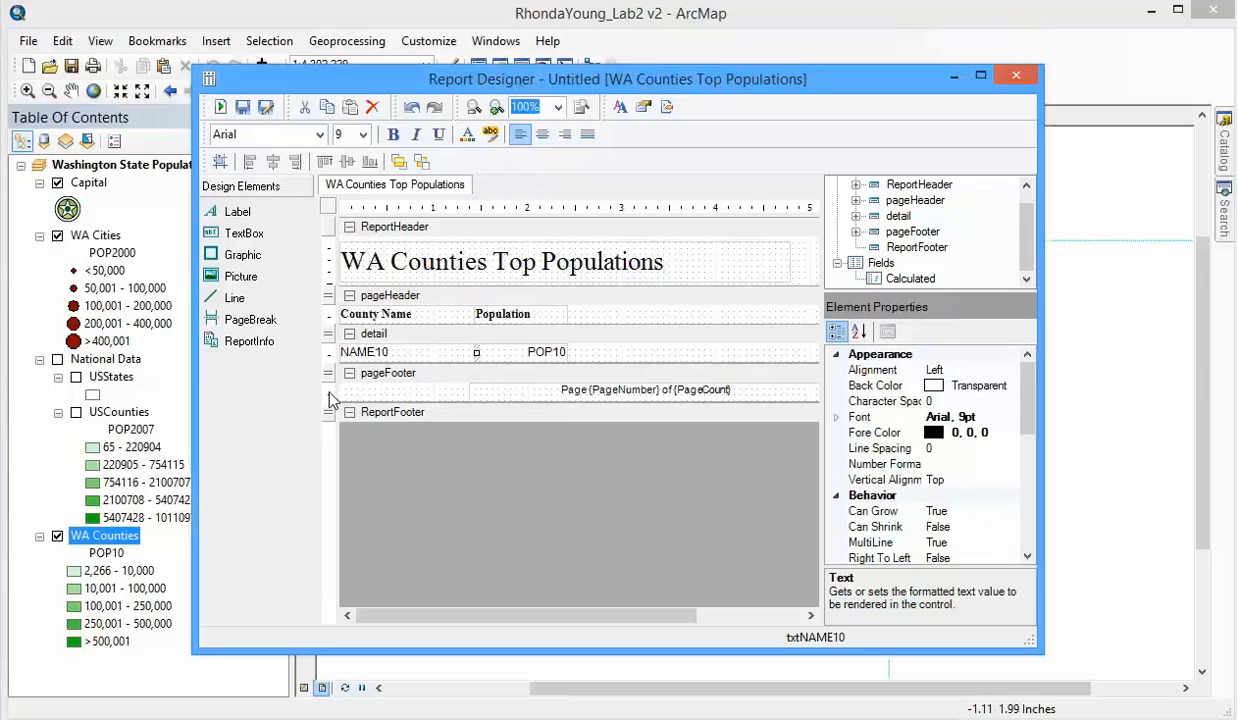
pyautogui.click(540, 399)
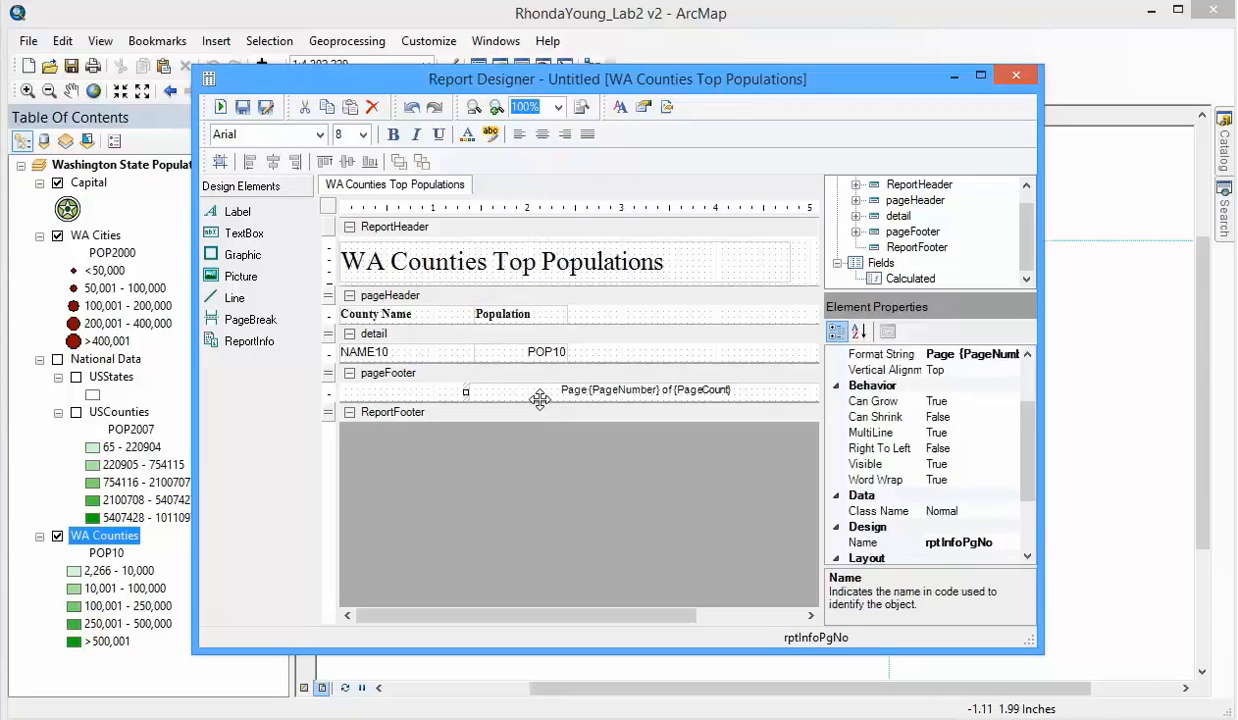
# Delete the page-number element from the page footer and save the report layout as Top5Counties in the GISLab2 folder
pyautogui.press('Delete')
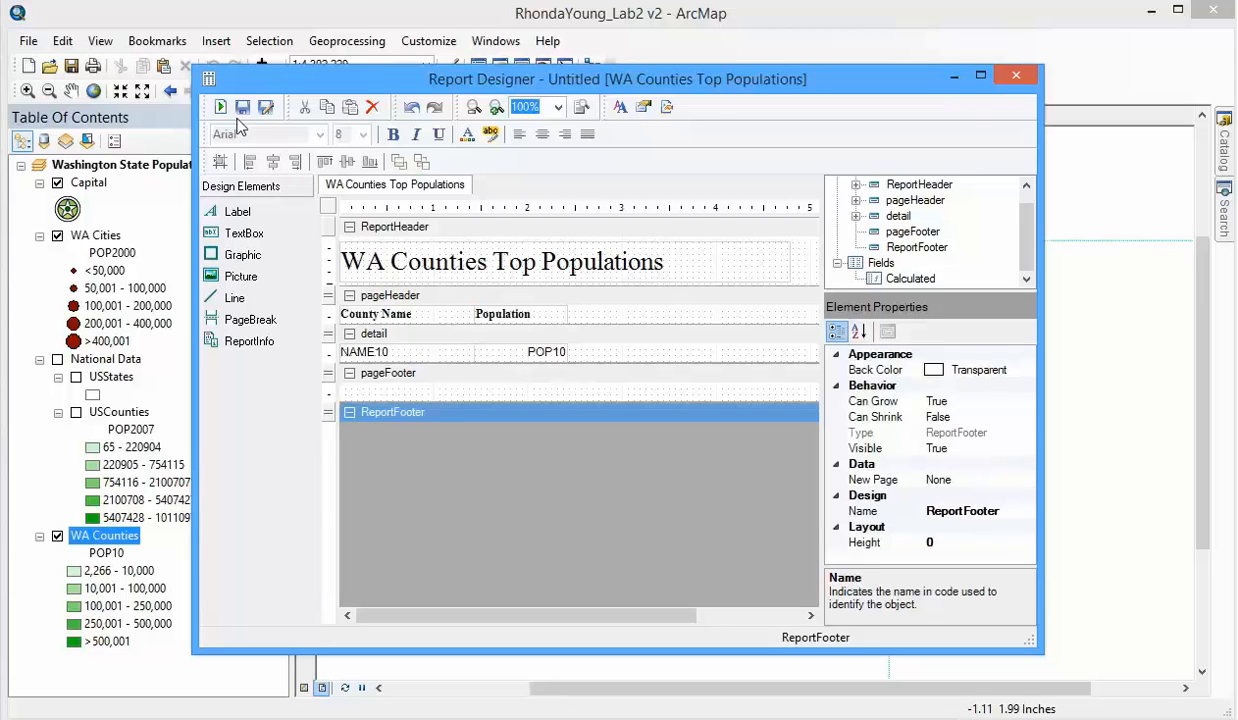
pyautogui.click(243, 106)
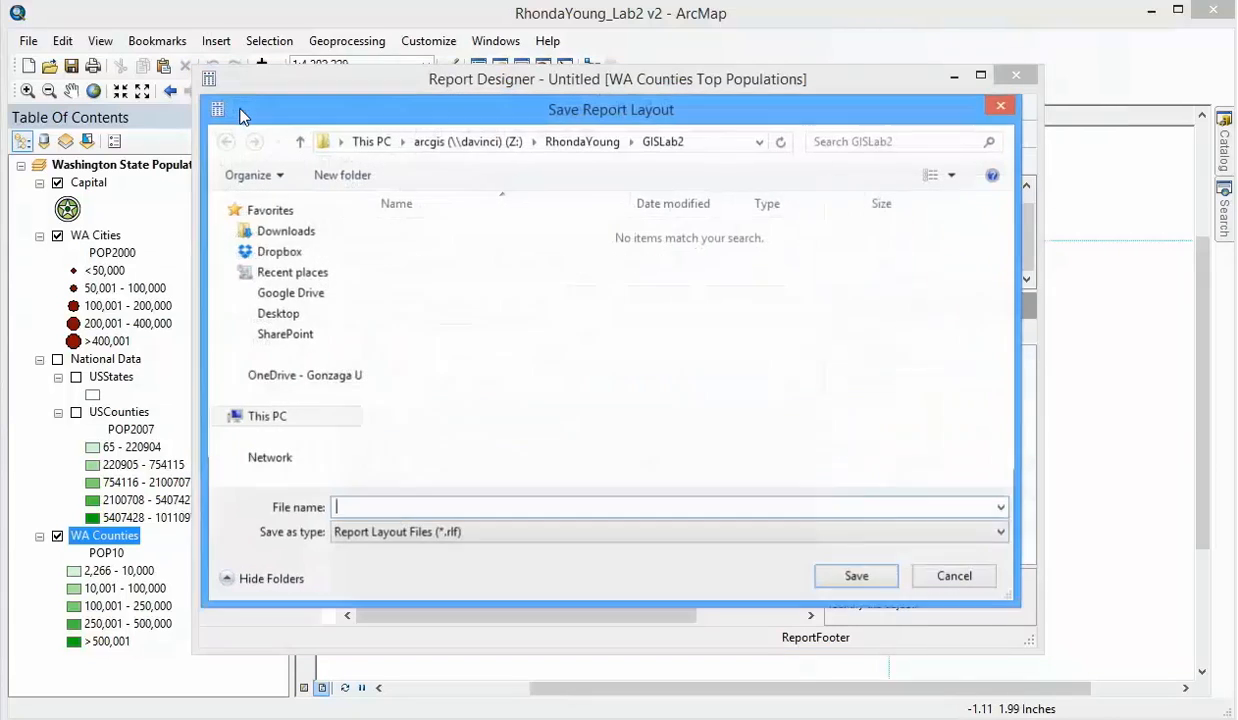
pyautogui.click(498, 540)
pyautogui.click(492, 553)
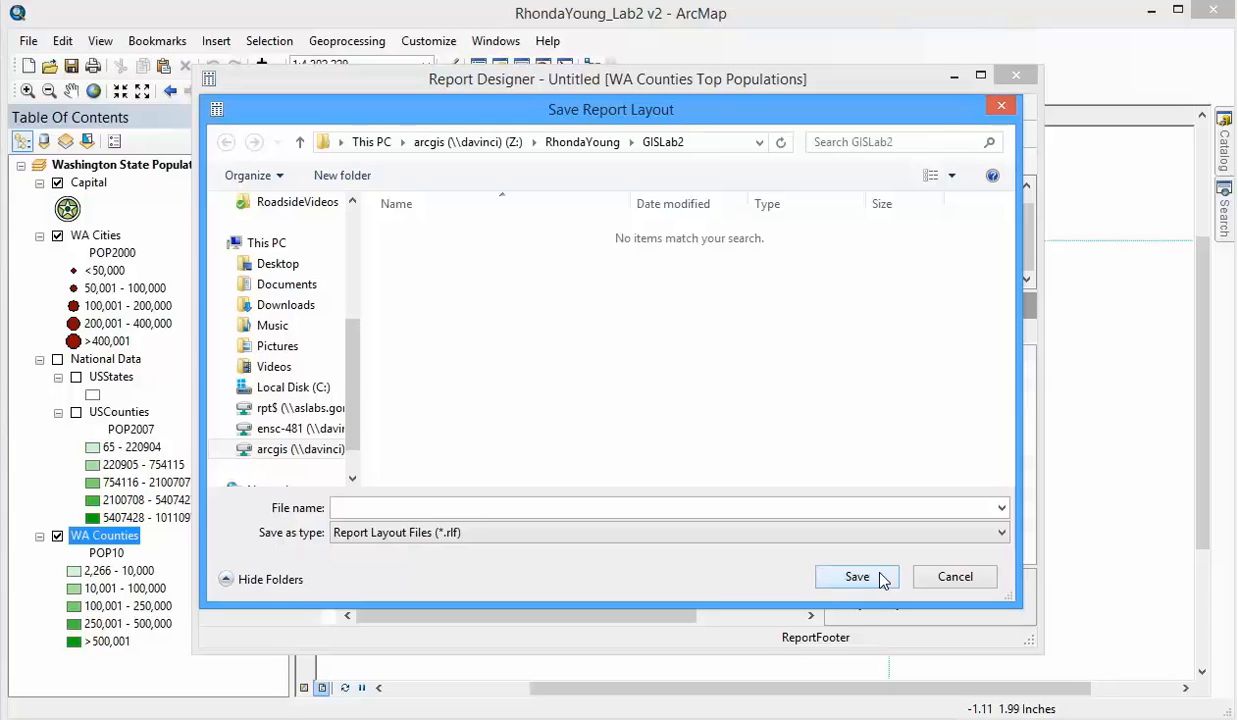
pyautogui.click(506, 508)
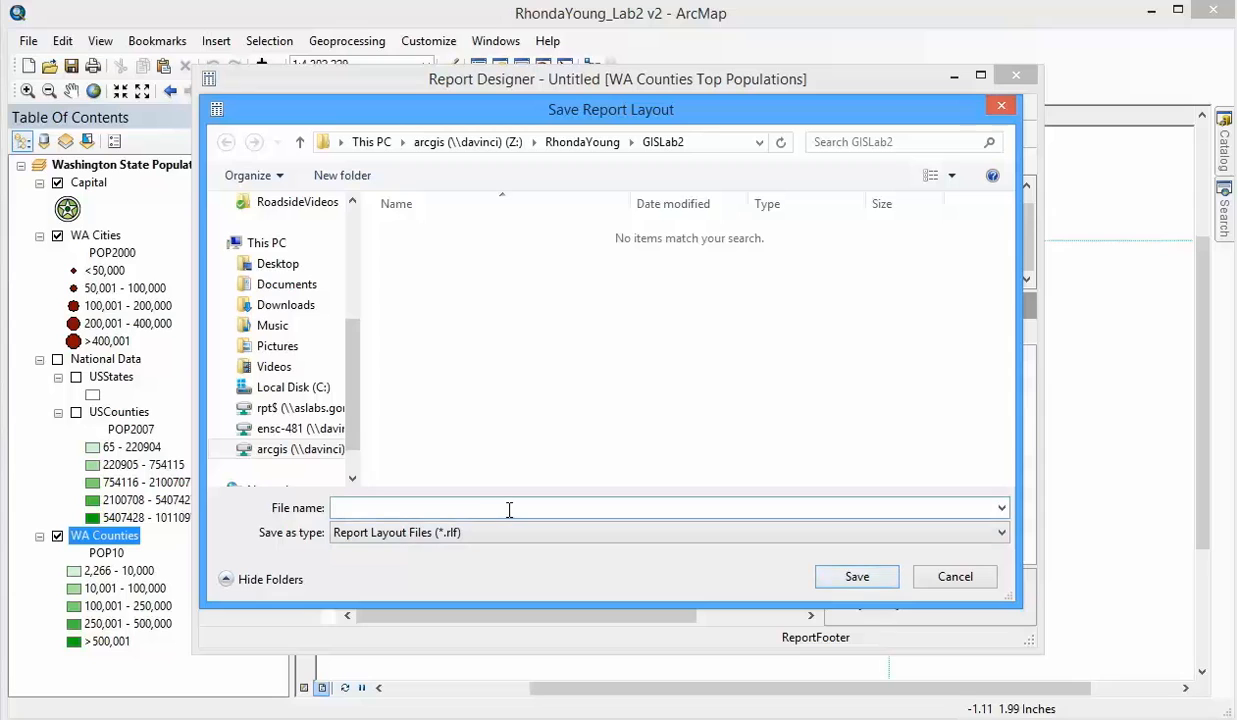
pyautogui.write('Top5Counties')
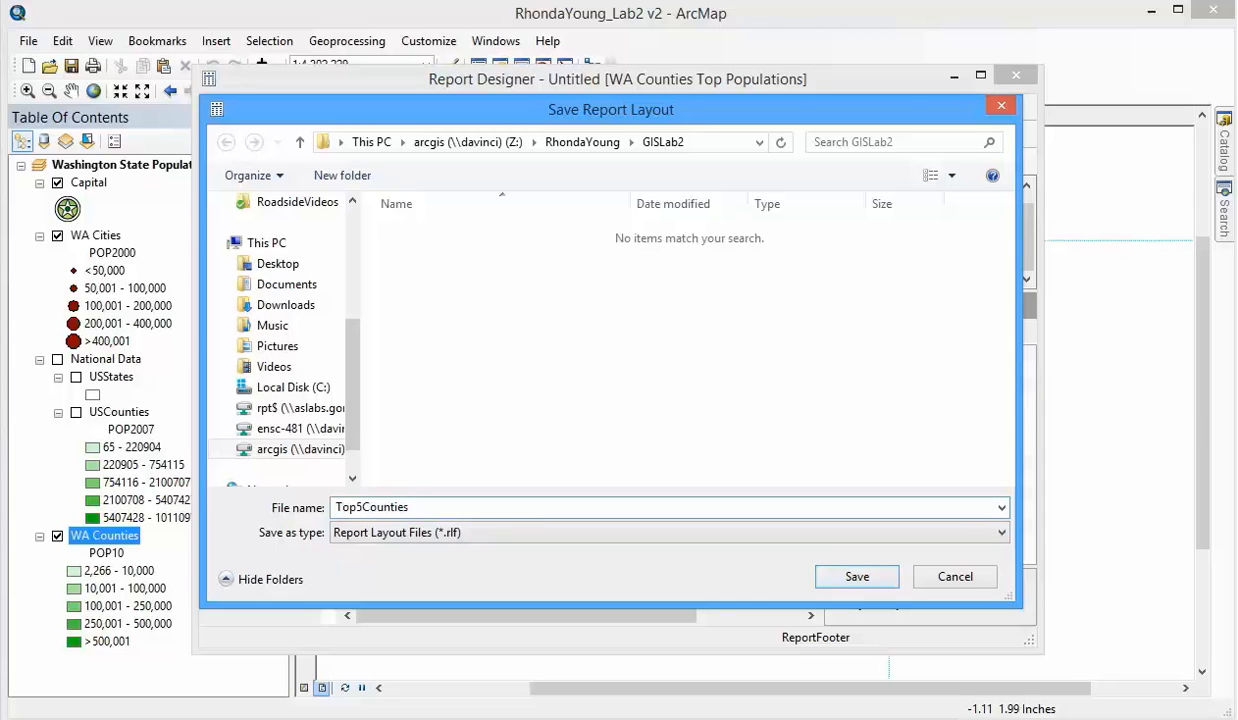
pyautogui.click(851, 577)
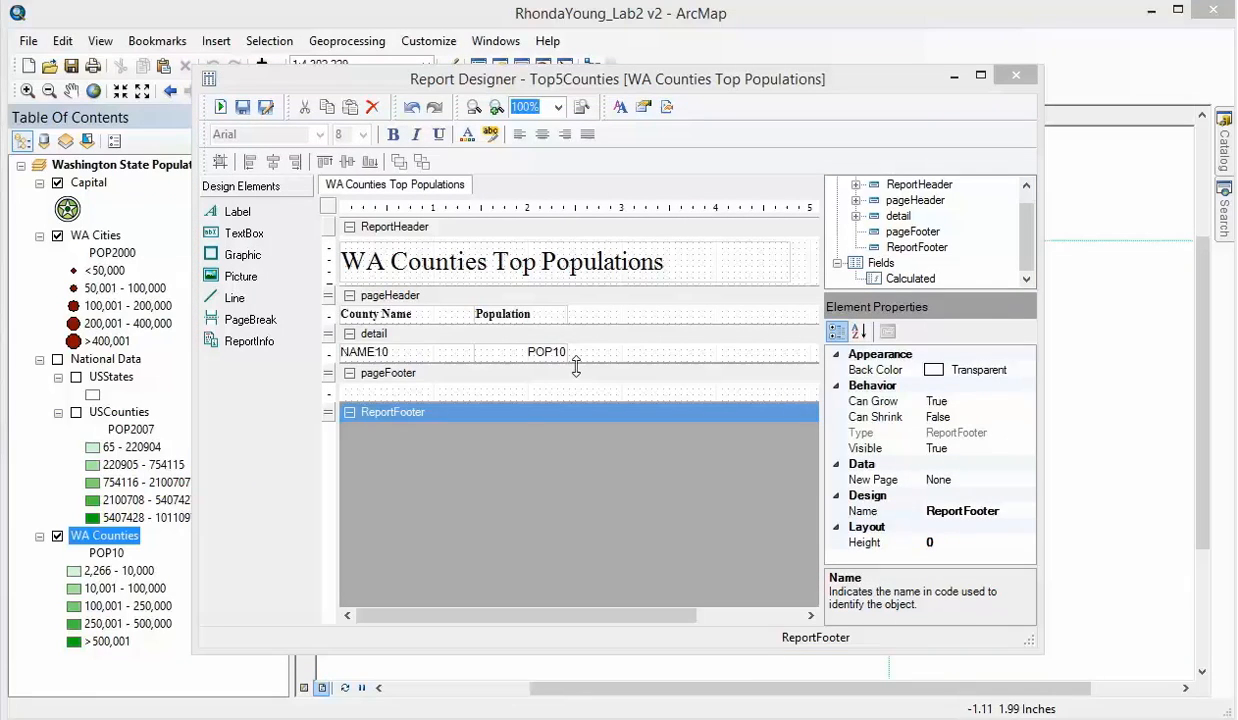
pyautogui.click(1015, 76)
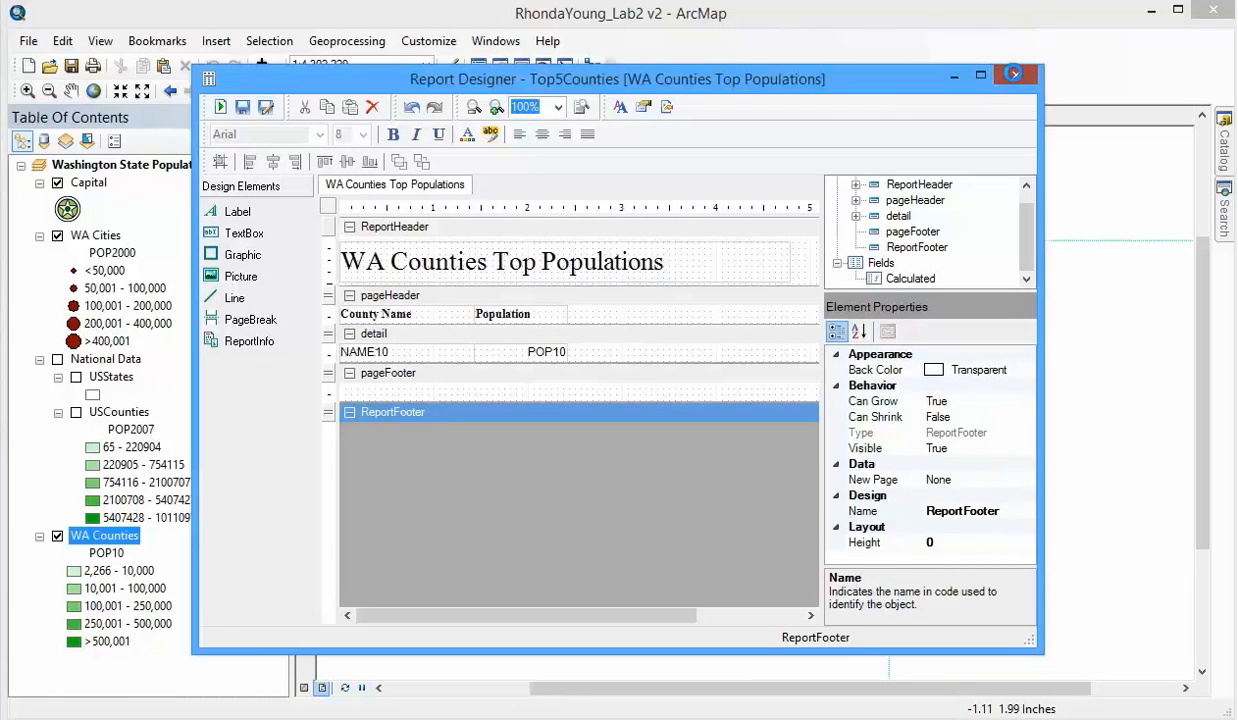
pyautogui.click(1015, 78)
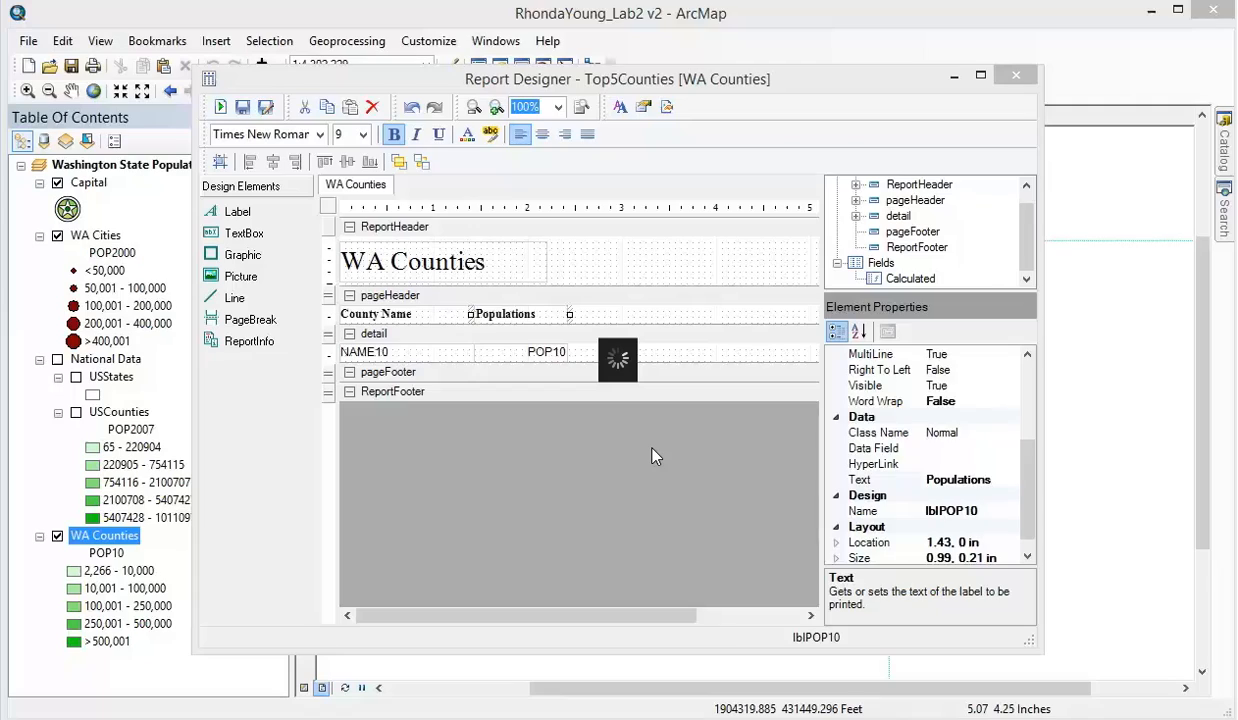
# Run the report and export it in Microsoft Excel (XLS) format with the file name Top5Counties
pyautogui.click(219, 108)
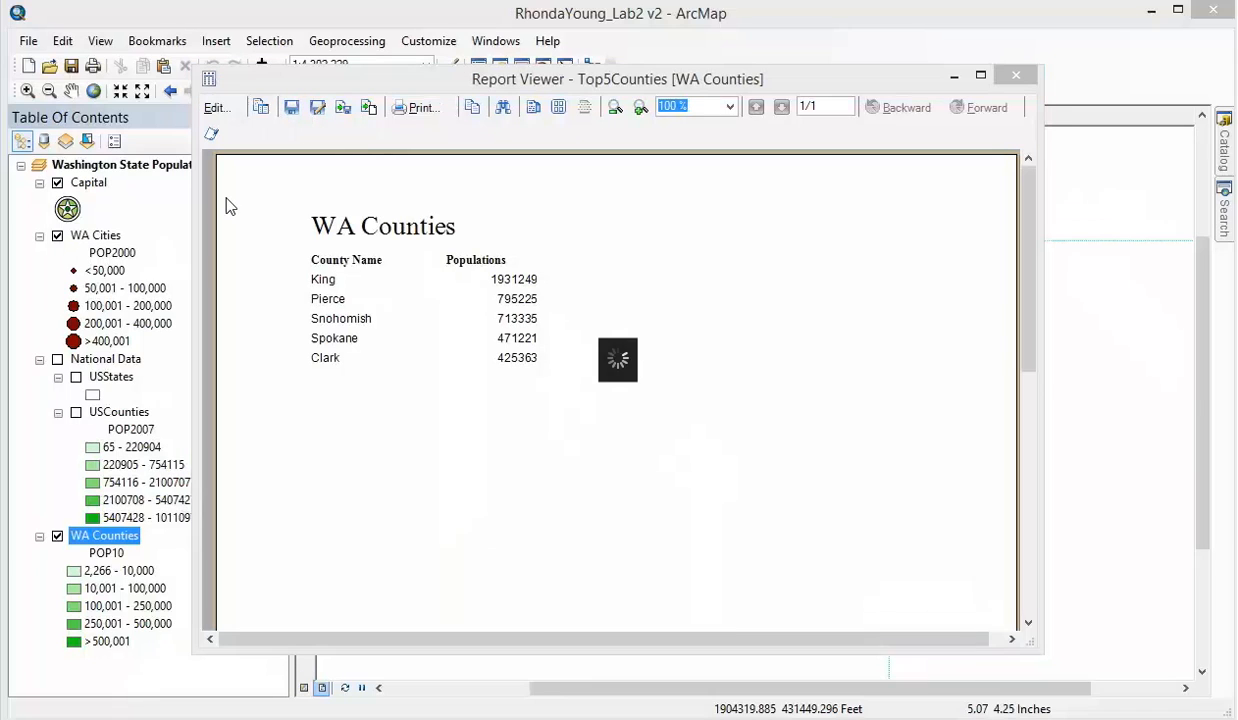
pyautogui.click(342, 108)
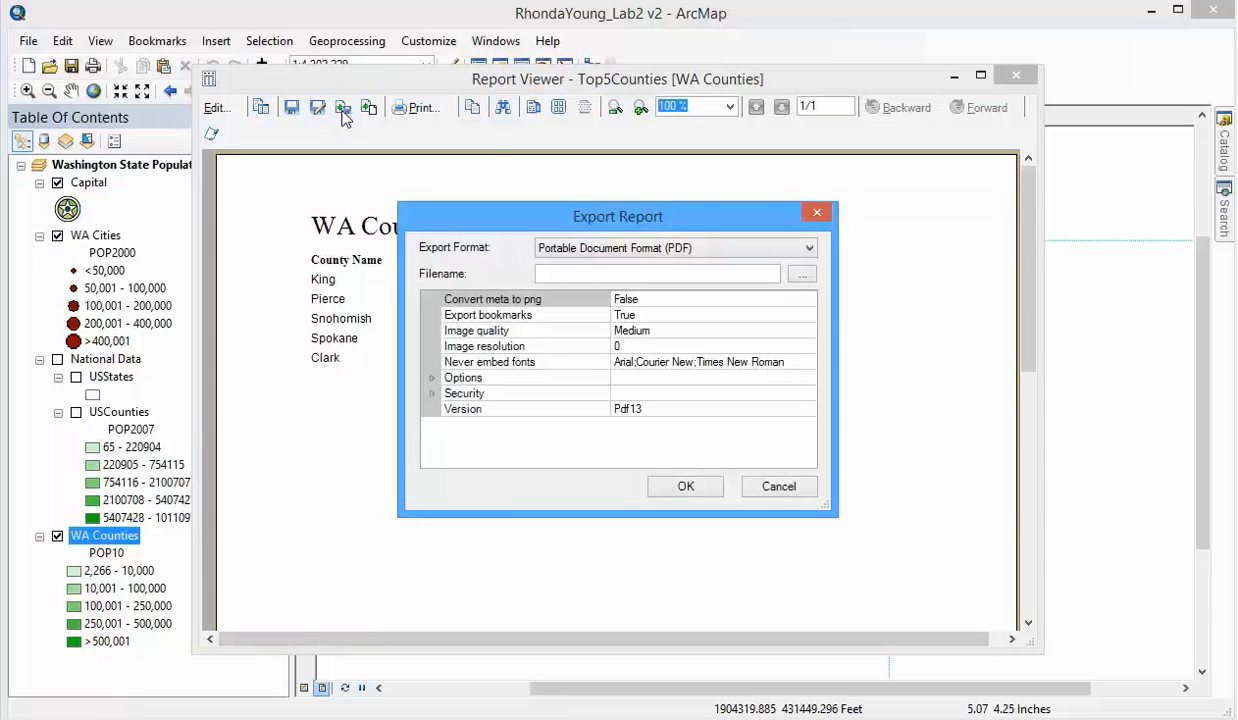
pyautogui.click(809, 249)
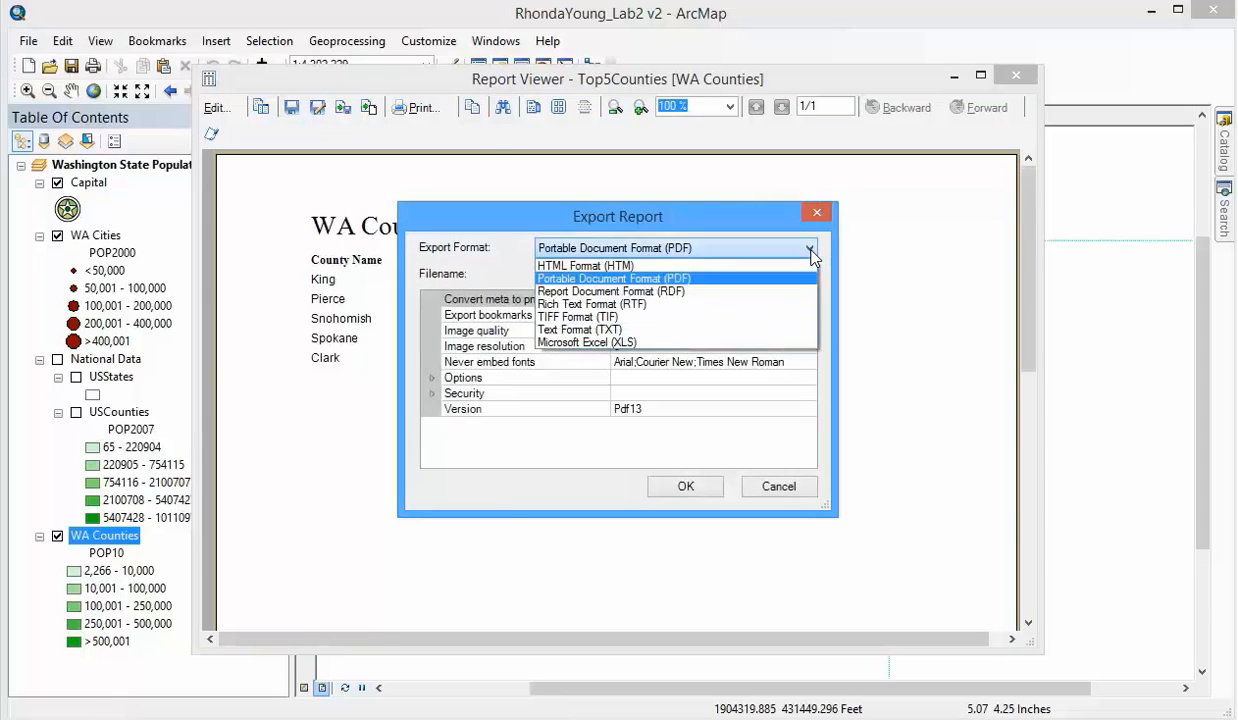
pyautogui.click(617, 342)
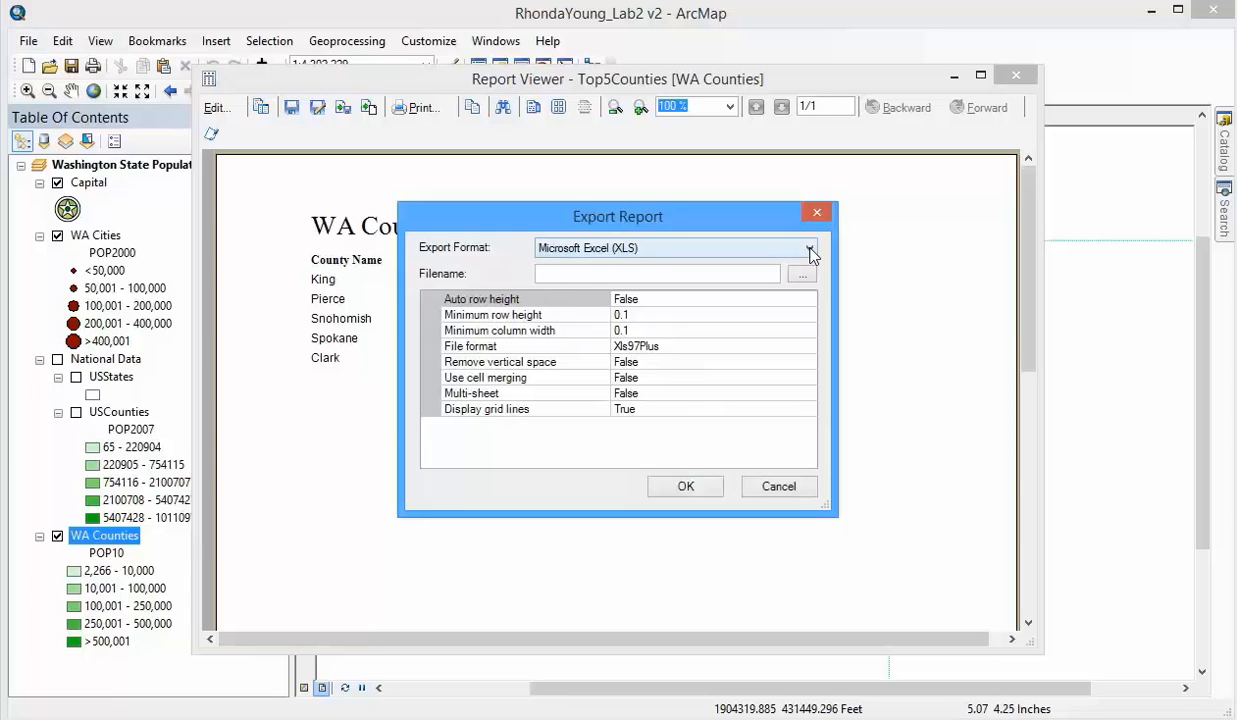
pyautogui.click(675, 488)
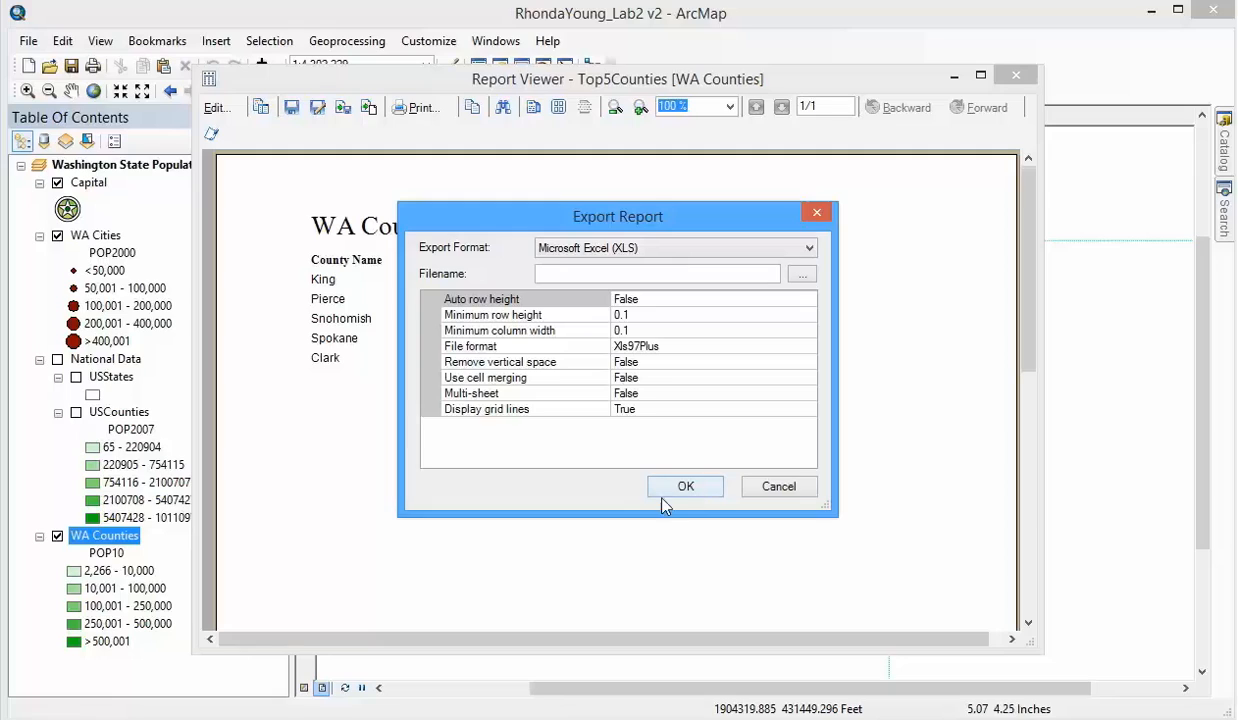
pyautogui.click(582, 274)
pyautogui.write('Top5Counties')
pyautogui.click(686, 485)
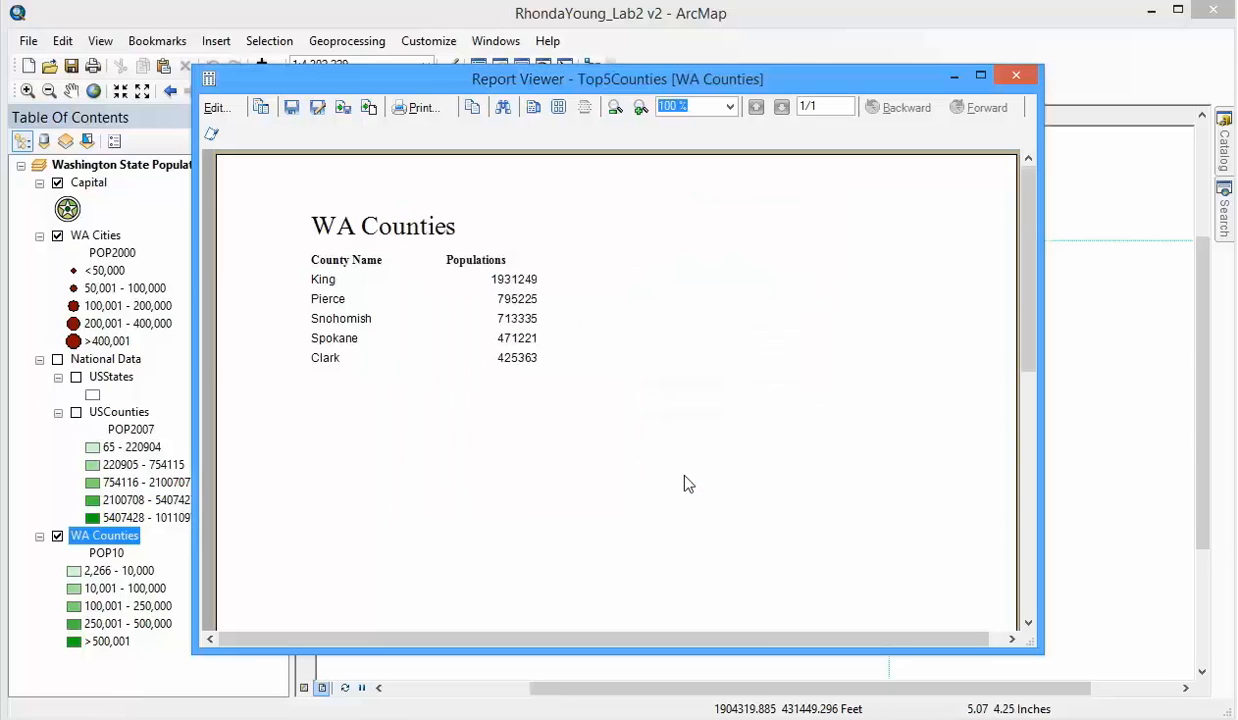
pyautogui.click(1016, 75)
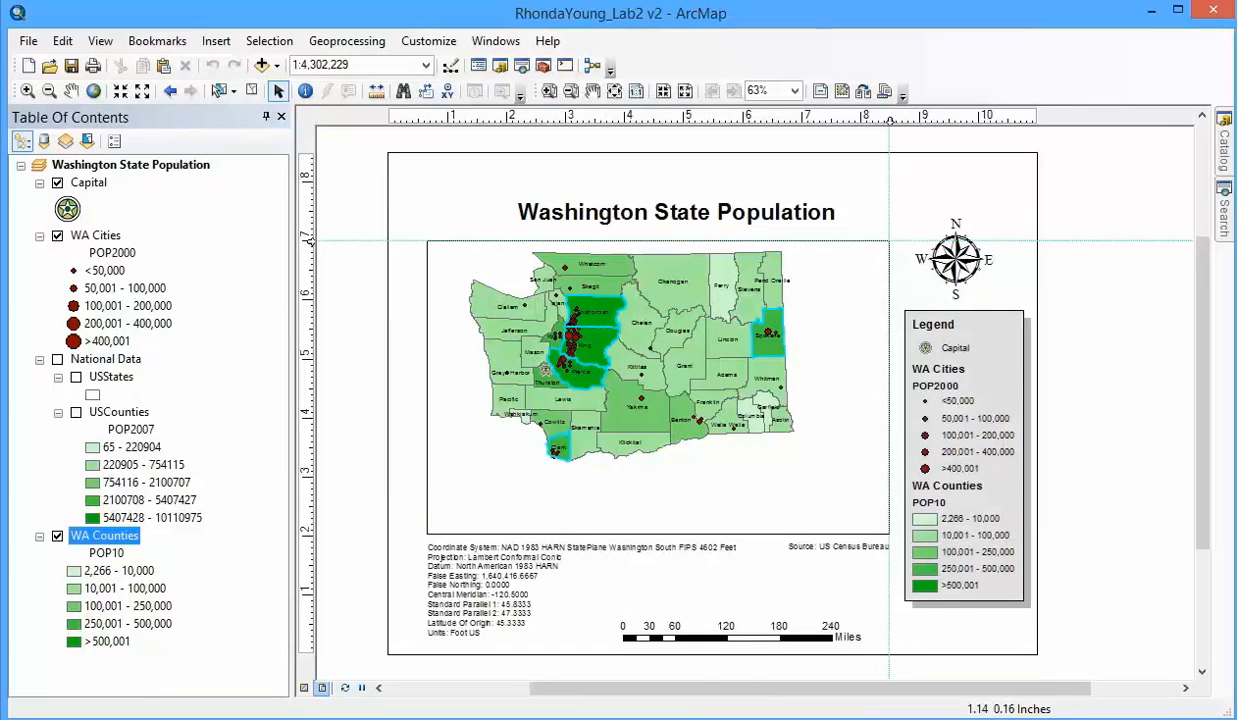
# Switch to the GISLab2 folder in File Explorer and open the exported Top5Counties worksheet in Excel
pyautogui.hotkey('alt', 'Tab')
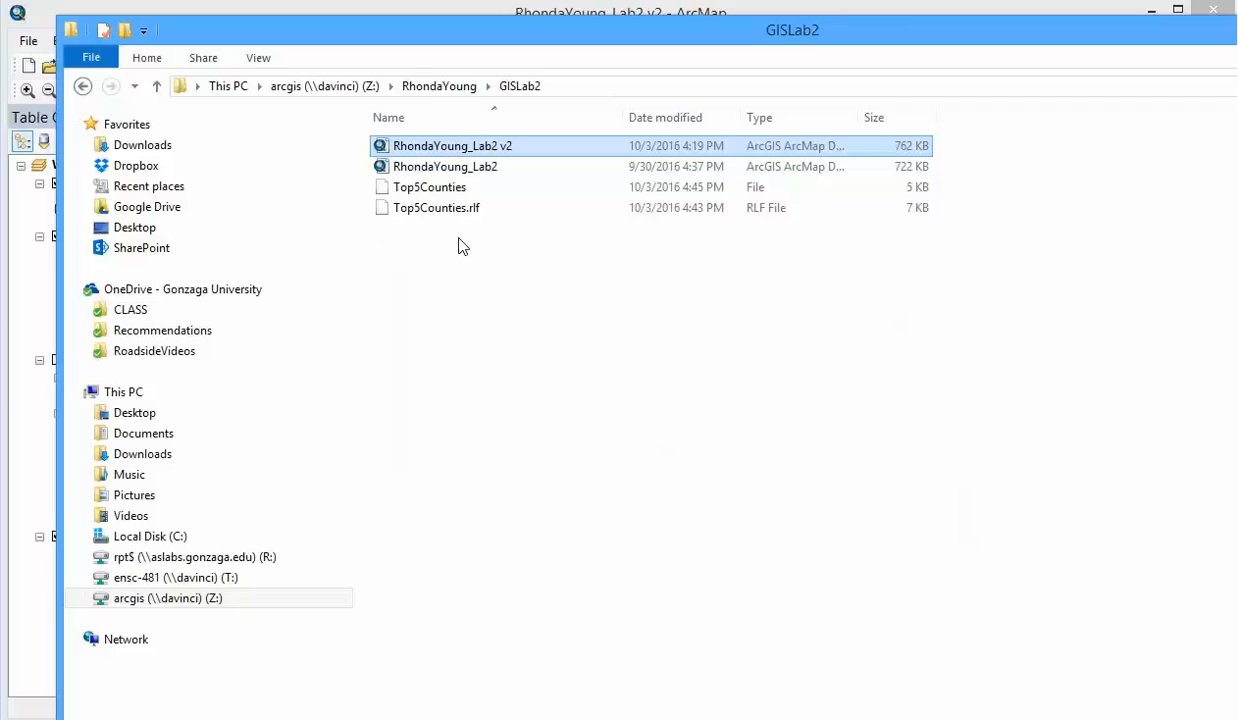
pyautogui.keyDown('ctrl'); pyautogui.click(452, 176); pyautogui.keyUp('ctrl')
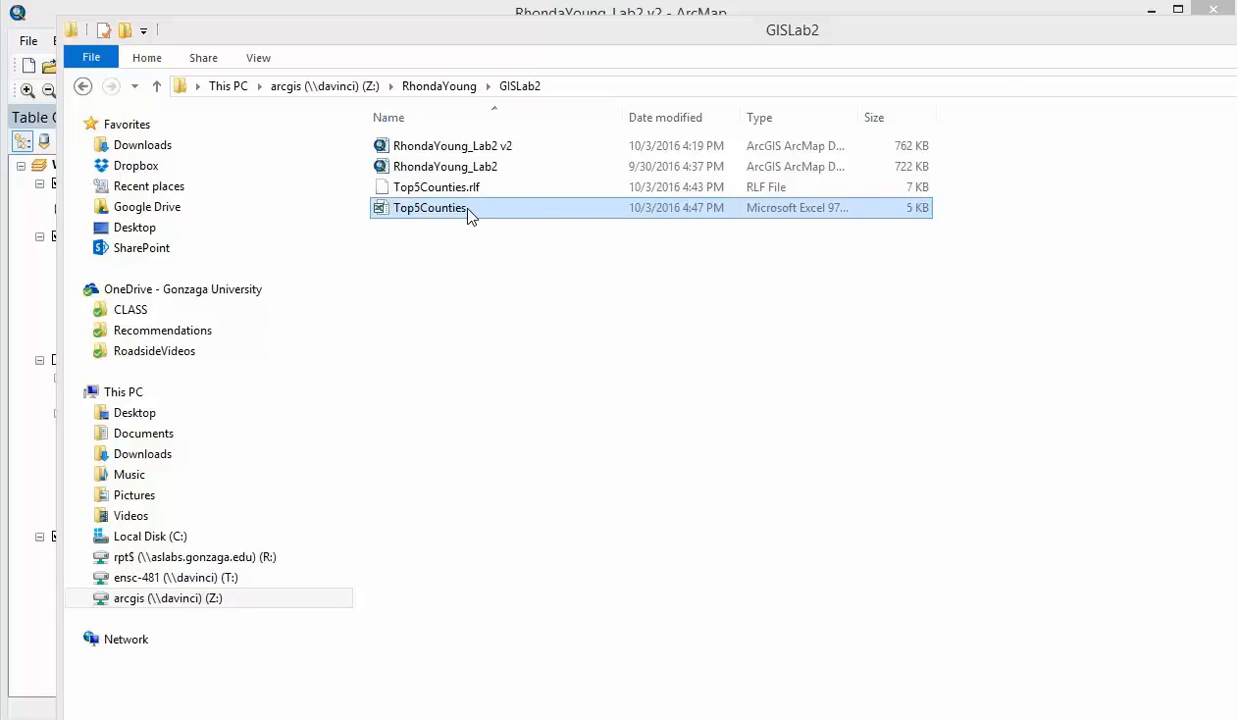
pyautogui.click(447, 219)
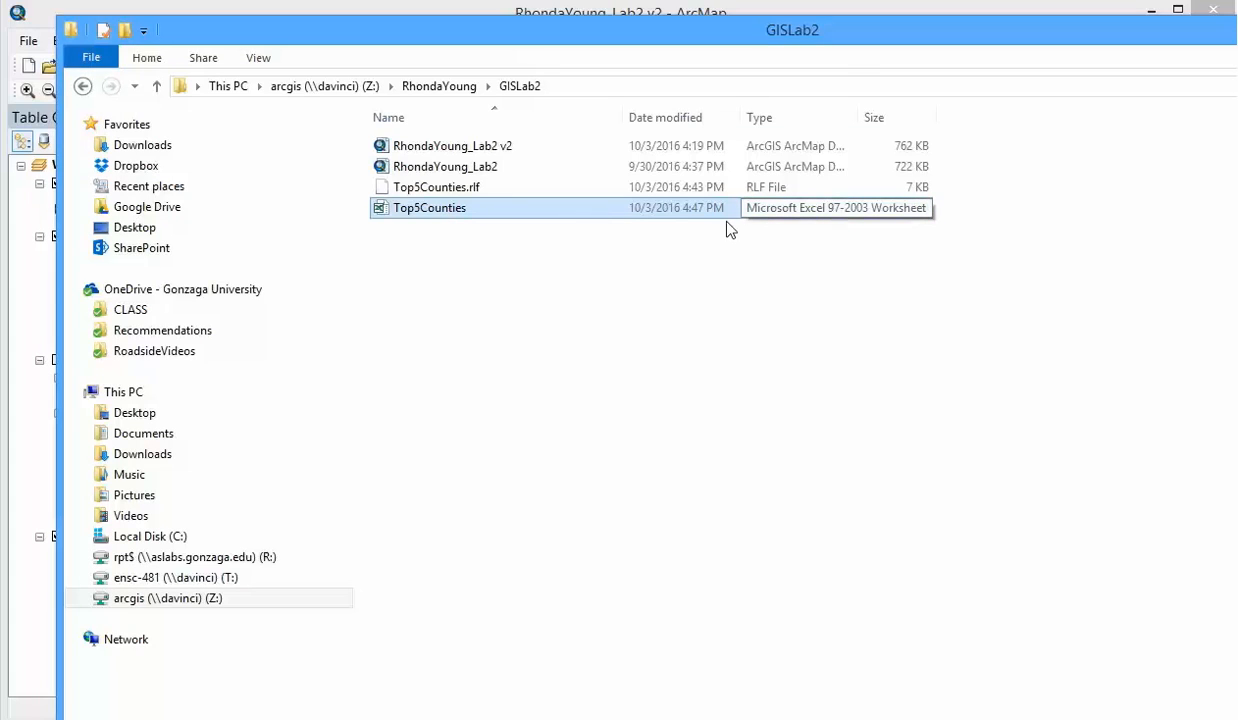
pyautogui.doubleClick(466, 212)
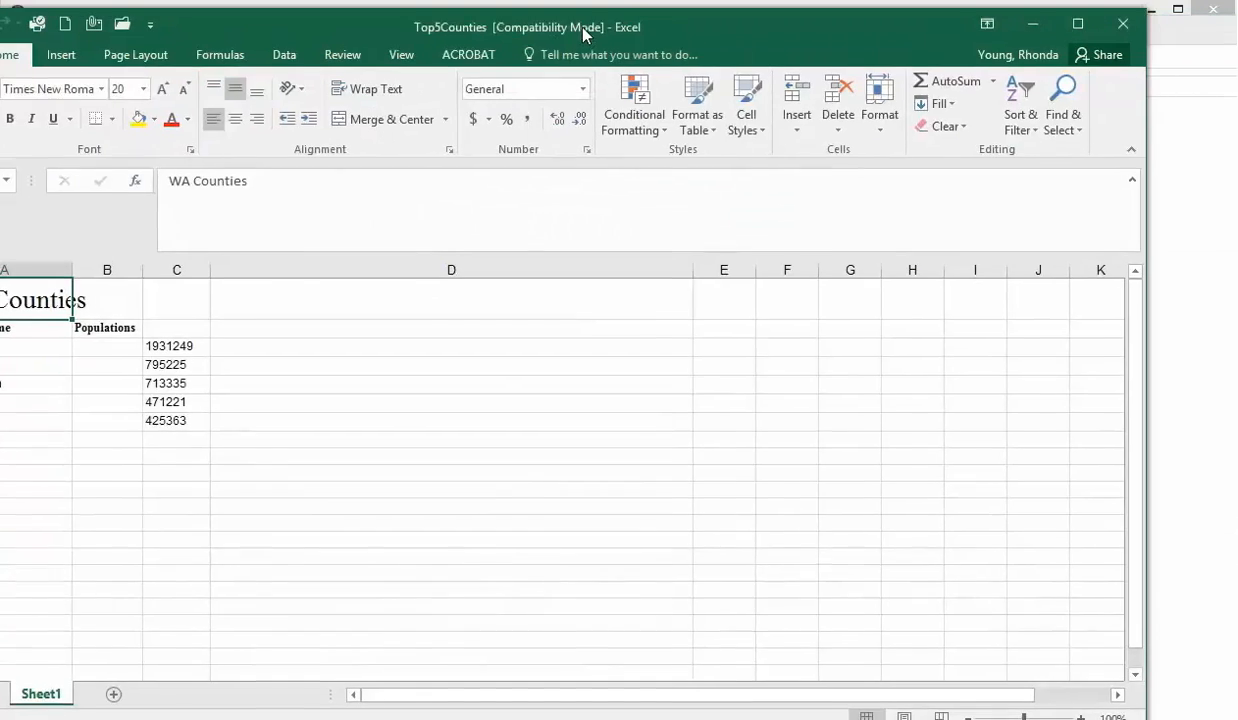
pyautogui.moveTo(583, 28); pyautogui.dragTo(680, 16)
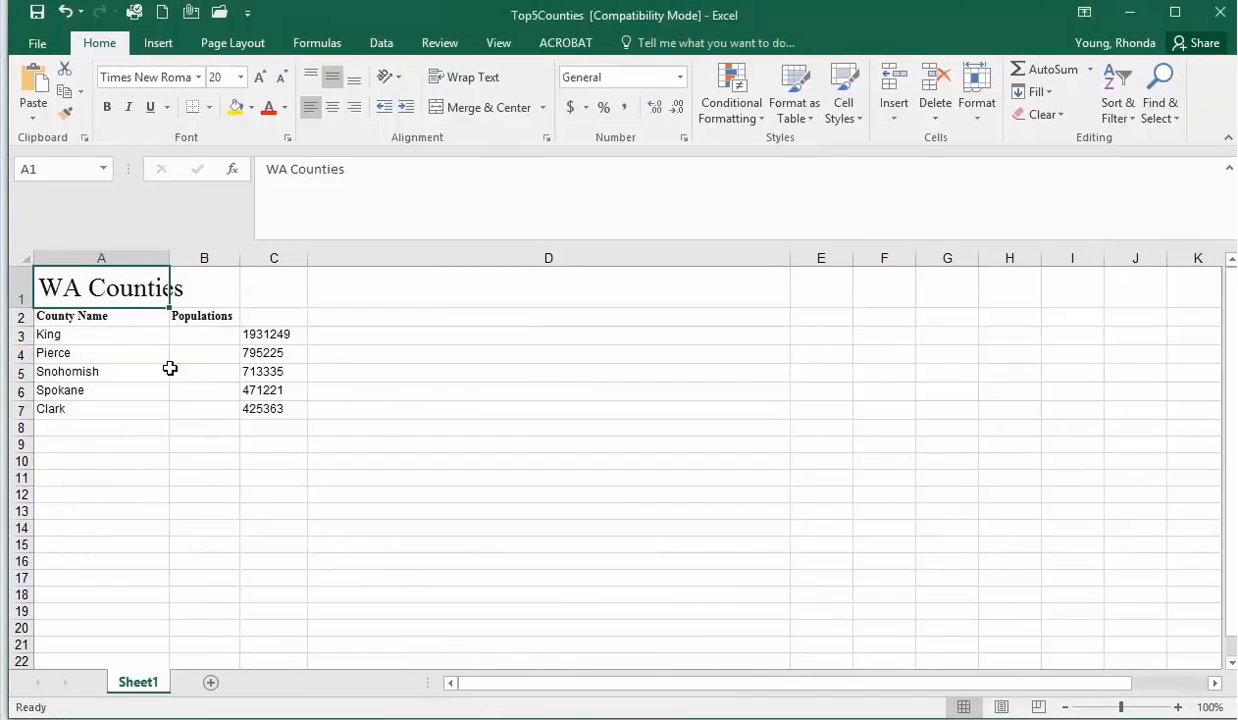
# Move the population values from C3:C7 into B3:B7 beneath the Populations heading
pyautogui.moveTo(255, 337); pyautogui.dragTo(254, 415)
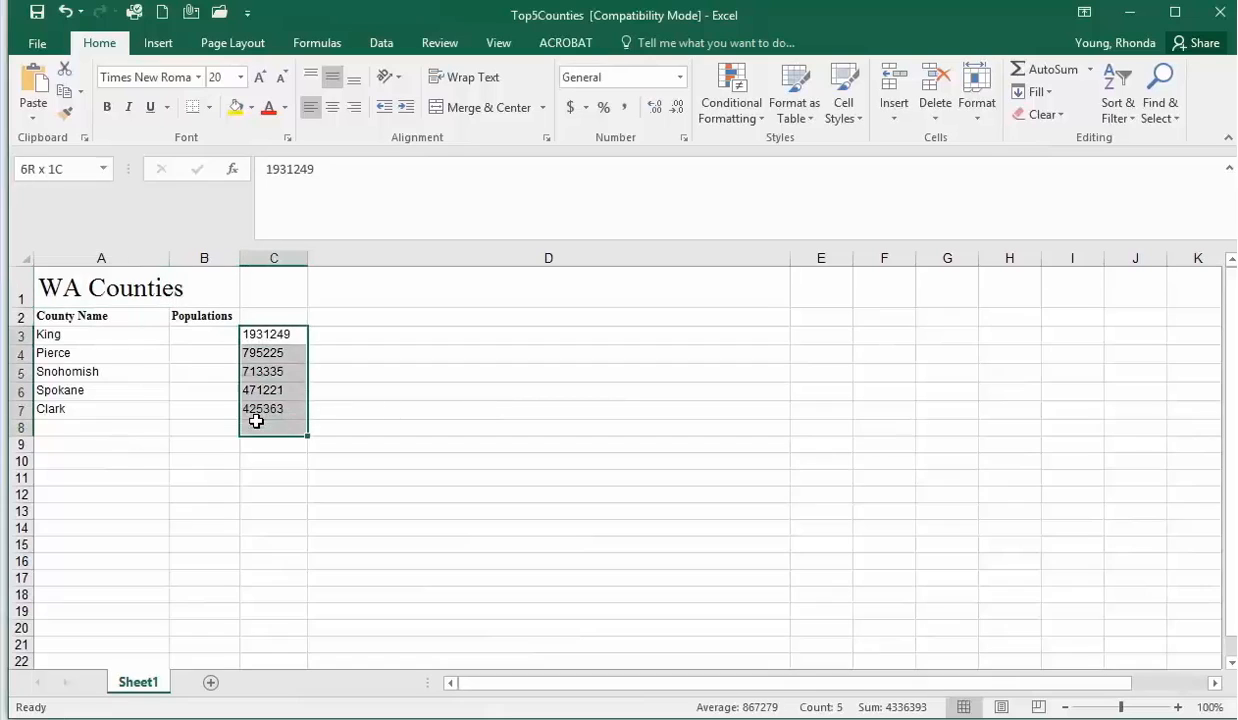
pyautogui.click(254, 424)
pyautogui.moveTo(287, 334); pyautogui.dragTo(287, 408)
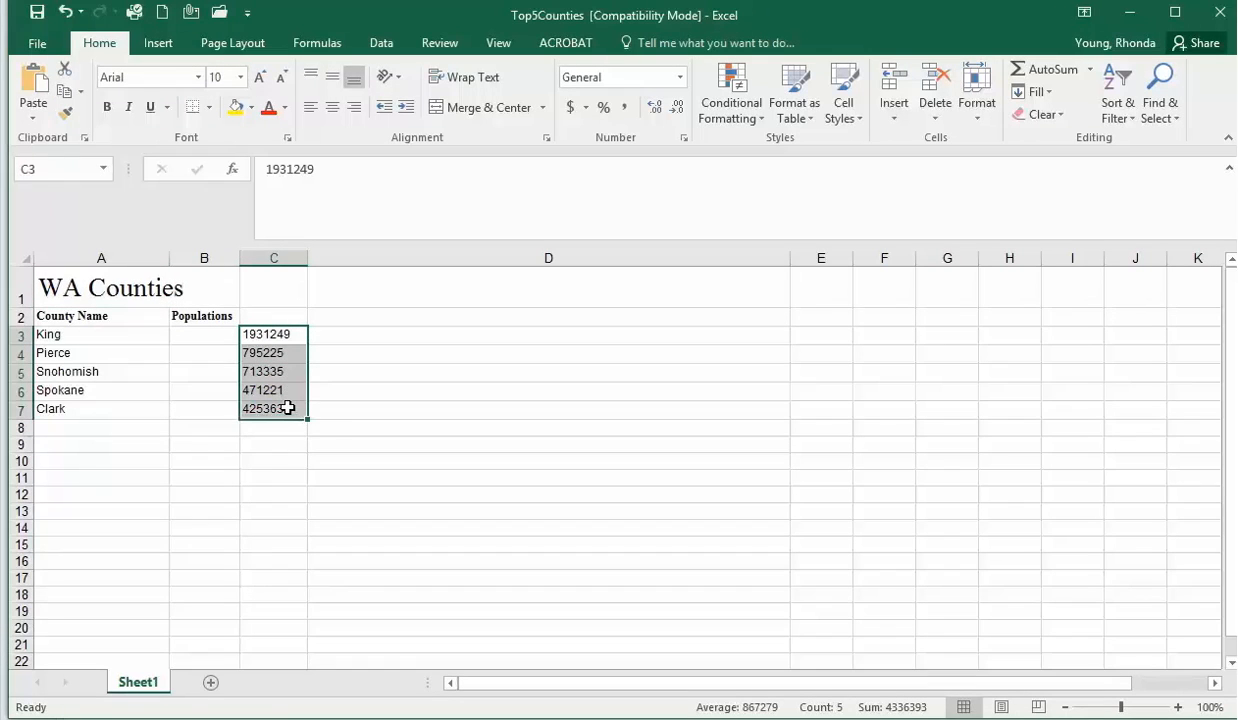
pyautogui.hotkey('ctrl', 'c')
pyautogui.click(197, 337)
pyautogui.hotkey('ctrl', 'v')
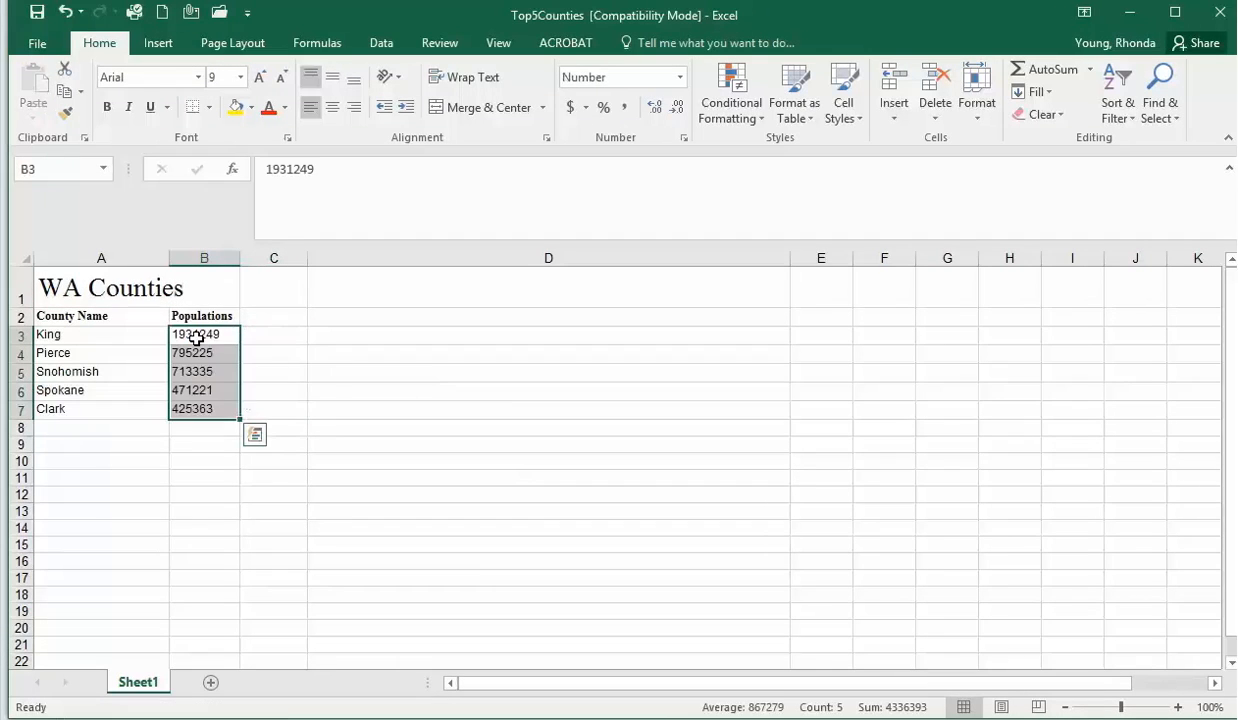
# Try to format the population values in B3:B7 as Number with no decimals and comma separators
pyautogui.click(627, 110)
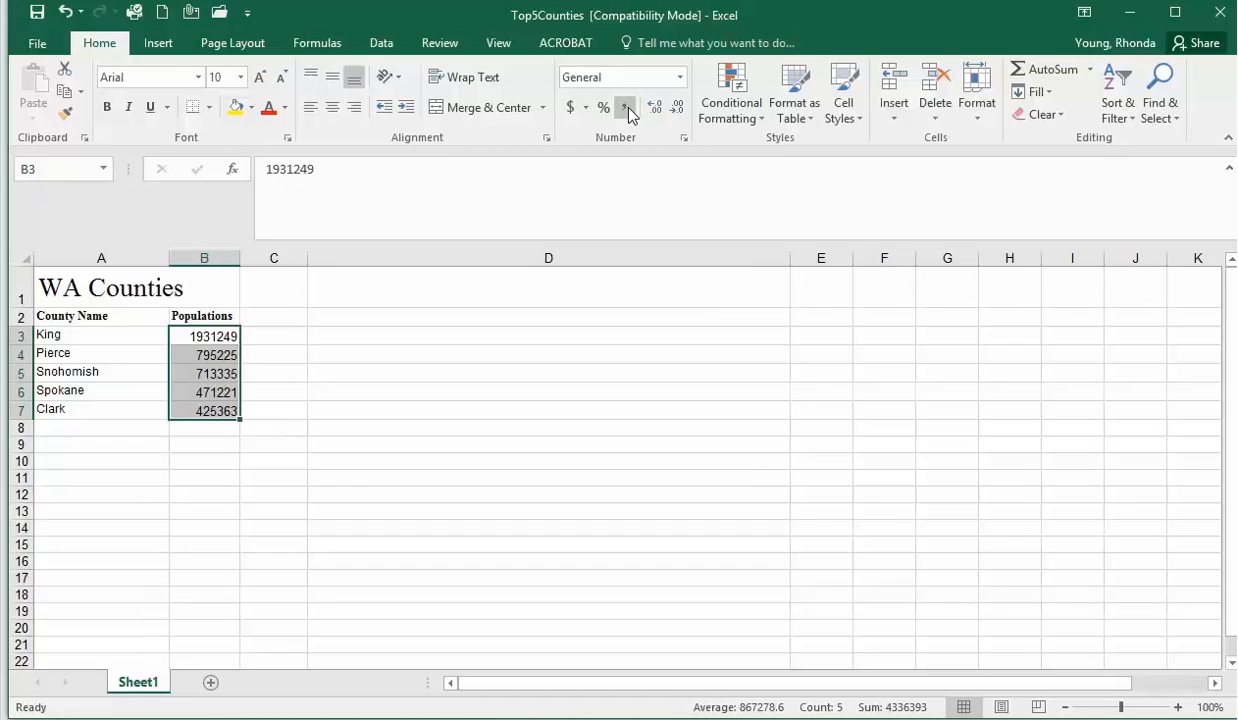
pyautogui.click(679, 79)
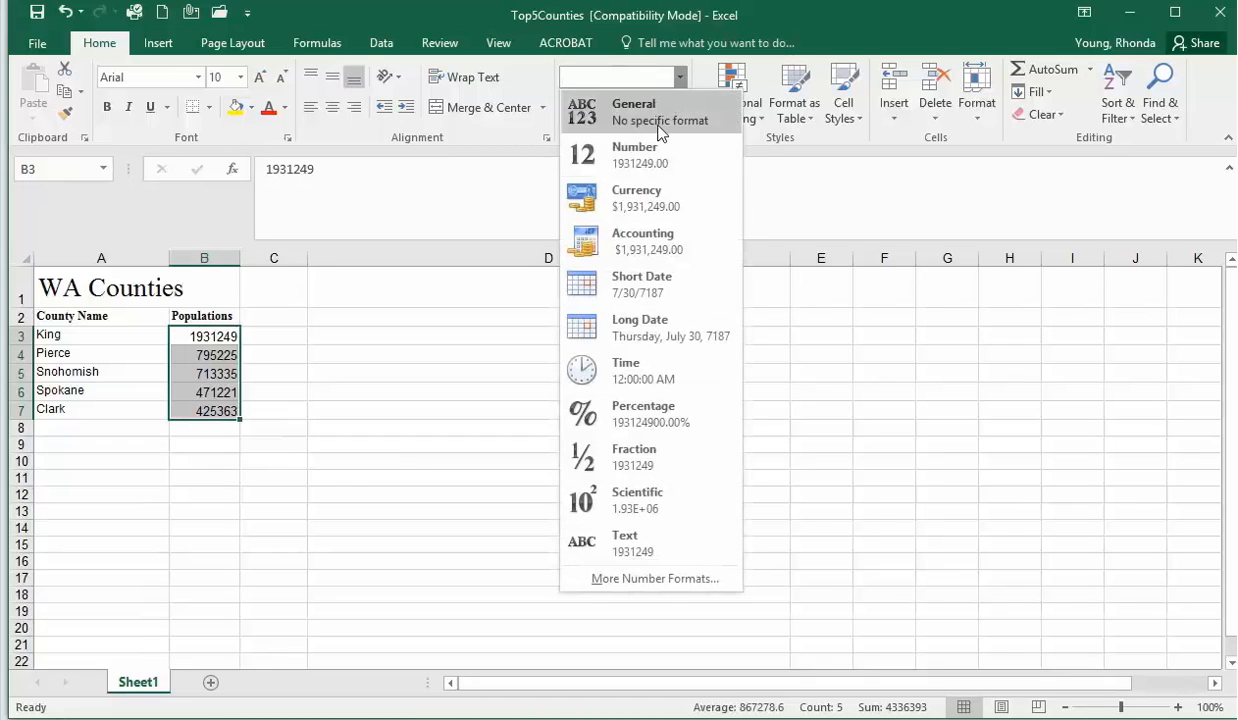
pyautogui.click(650, 166)
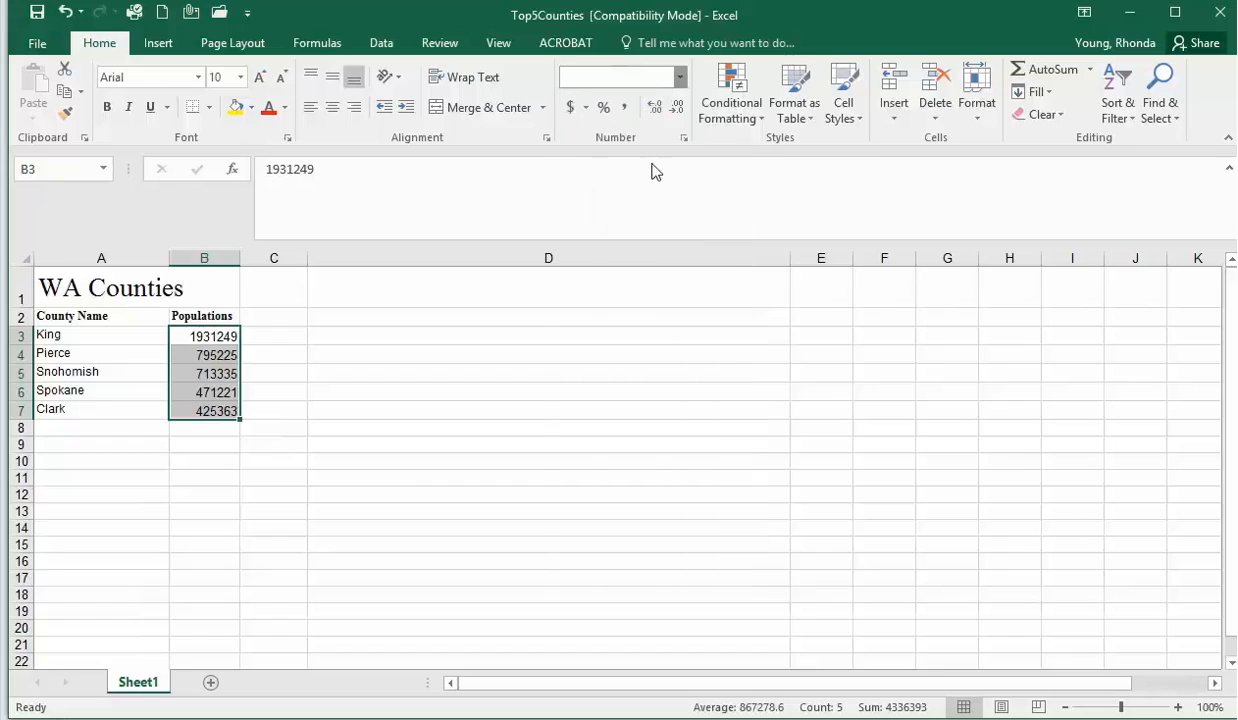
pyautogui.click(677, 108)
pyautogui.click(677, 108)
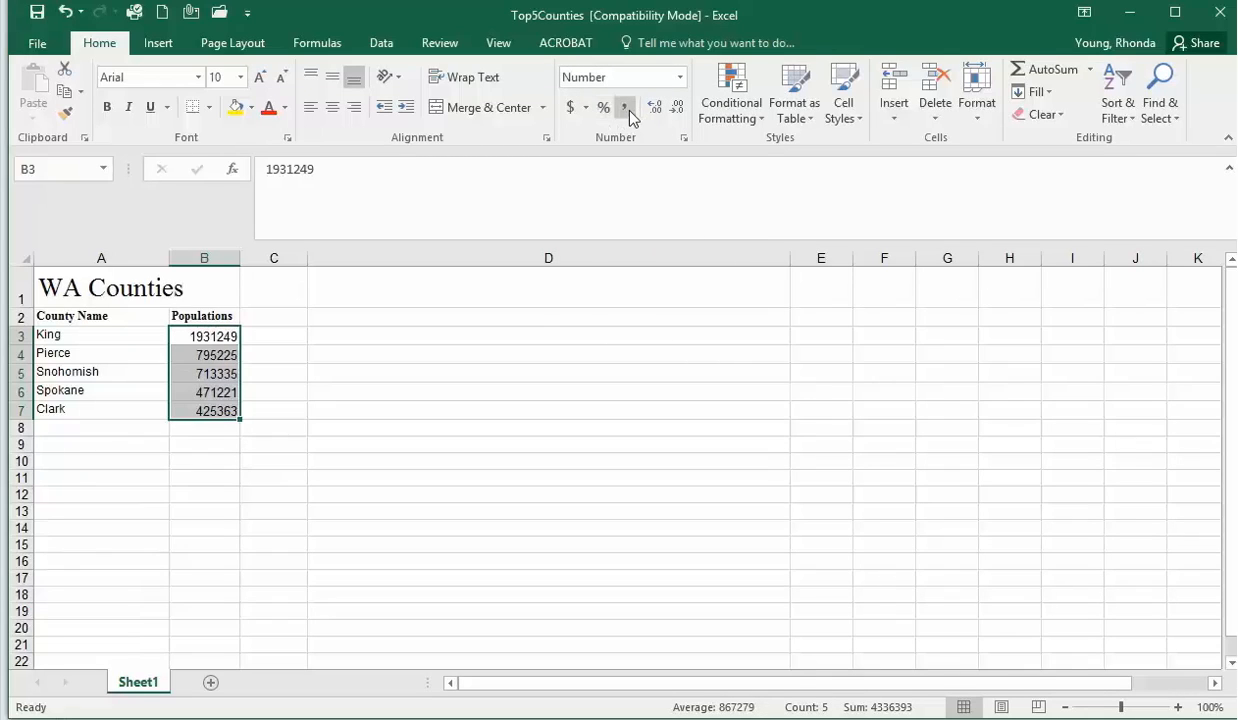
pyautogui.click(630, 110)
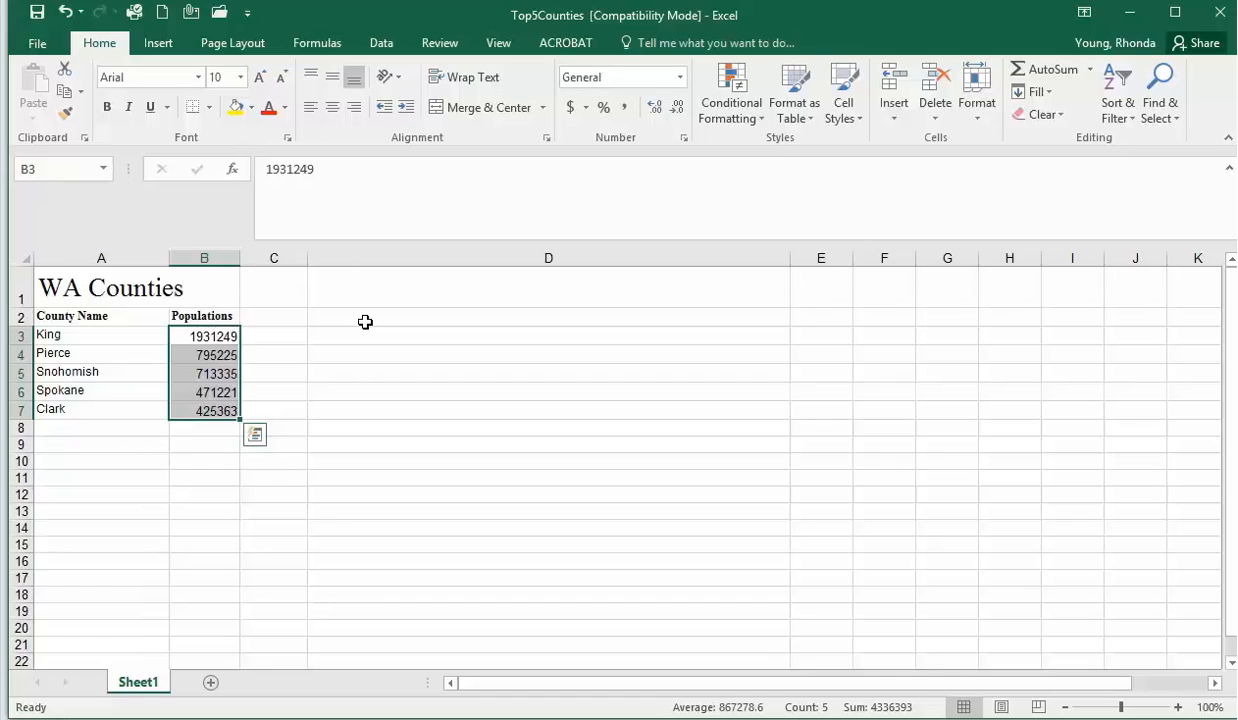
# Copy the county table in A1:B7 and paste it into the Washington State Population layout in ArcMap
pyautogui.moveTo(80, 278); pyautogui.dragTo(221, 411)
pyautogui.hotkey('ctrl', 'c')
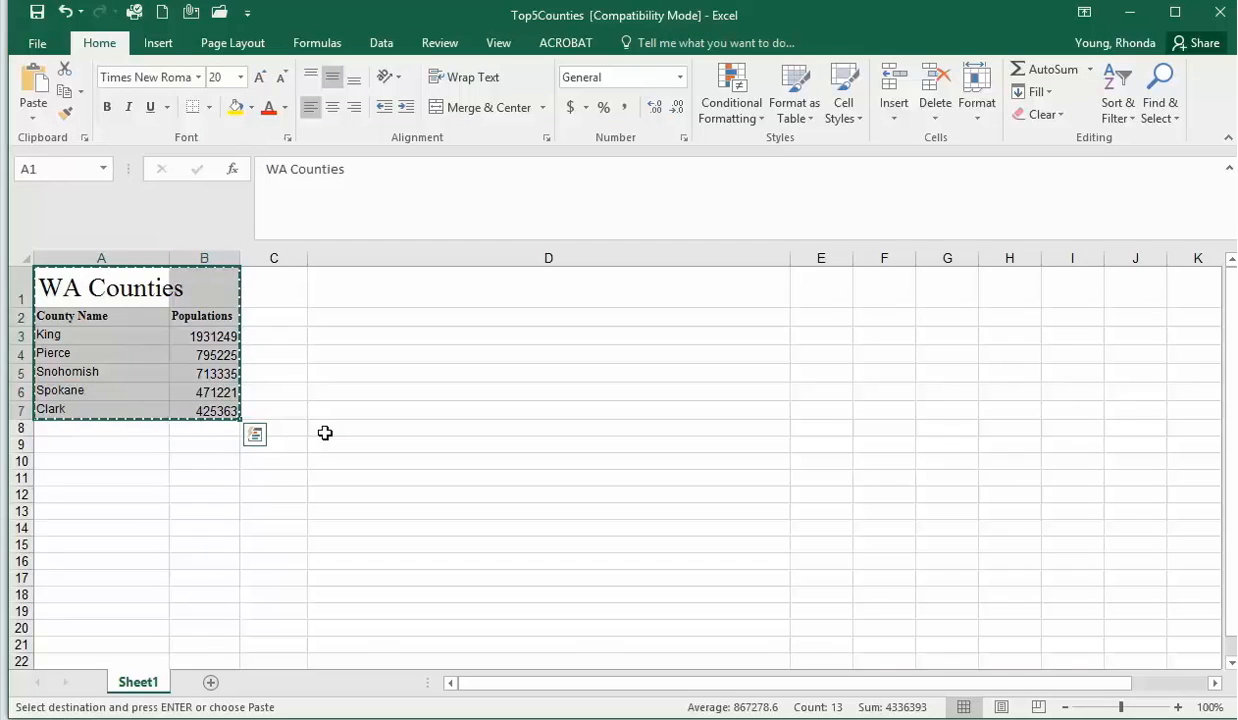
pyautogui.click(1127, 15)
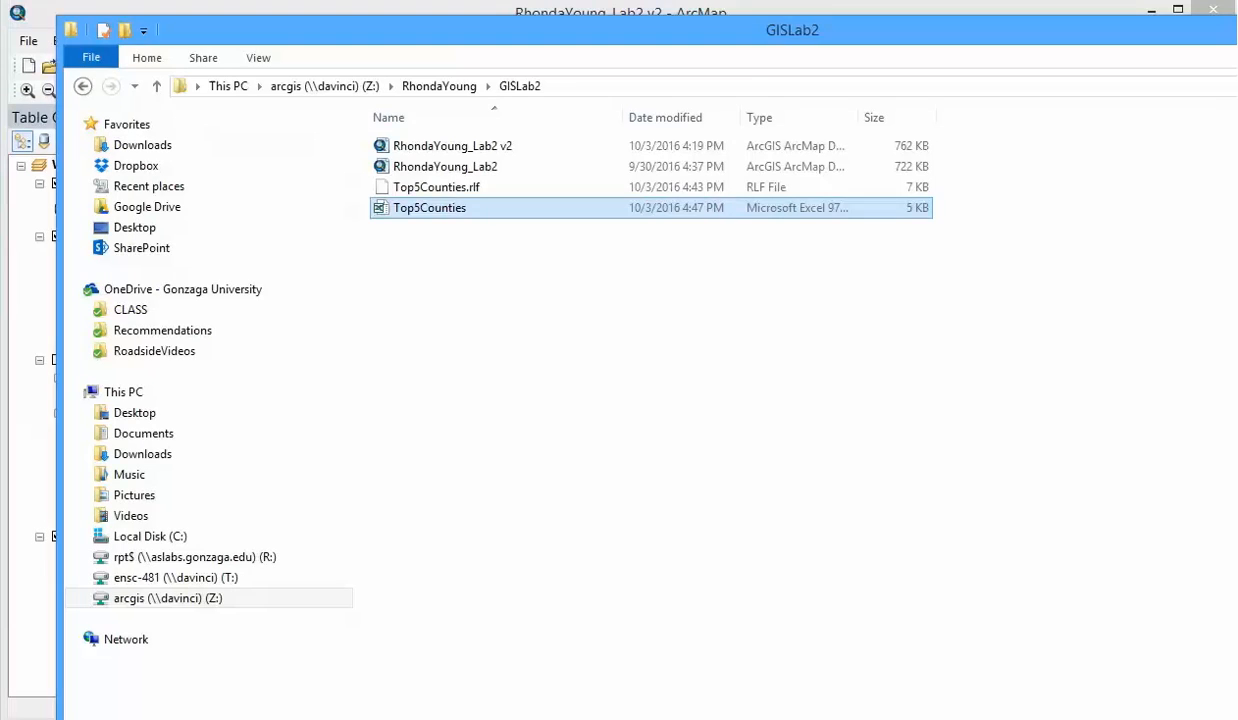
pyautogui.hotkey('alt', 'Tab')
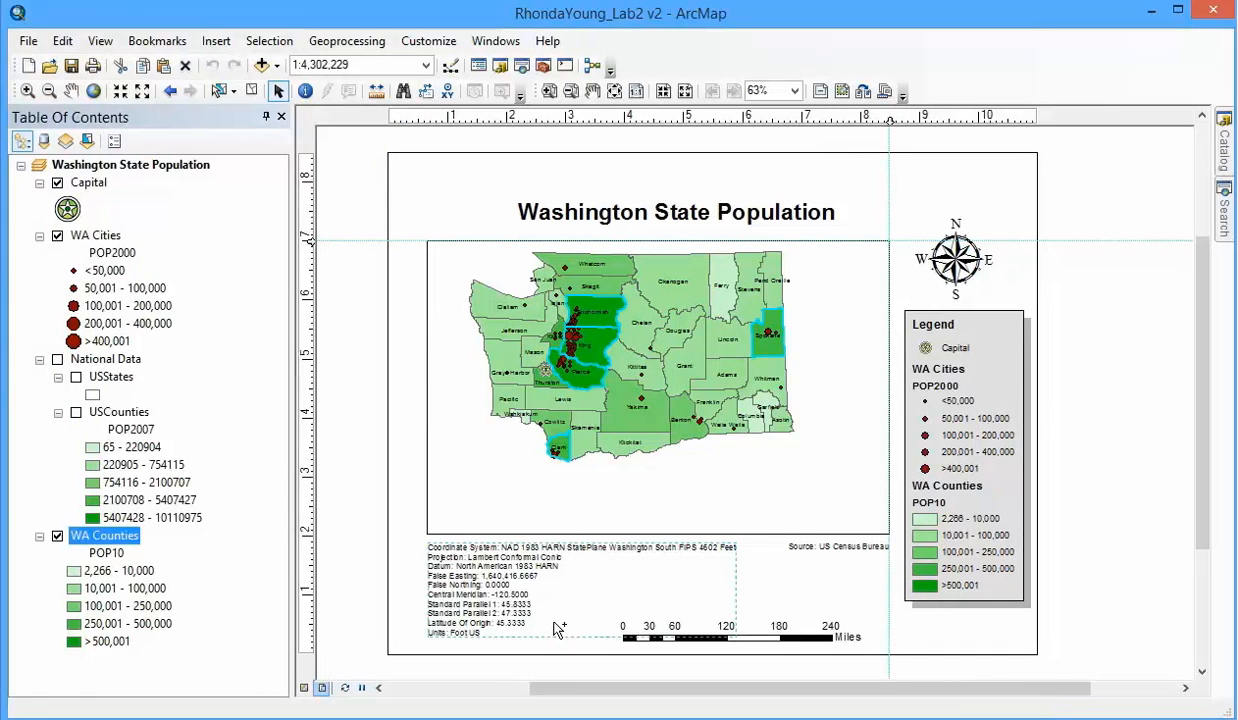
pyautogui.hotkey('ctrl', 'v')
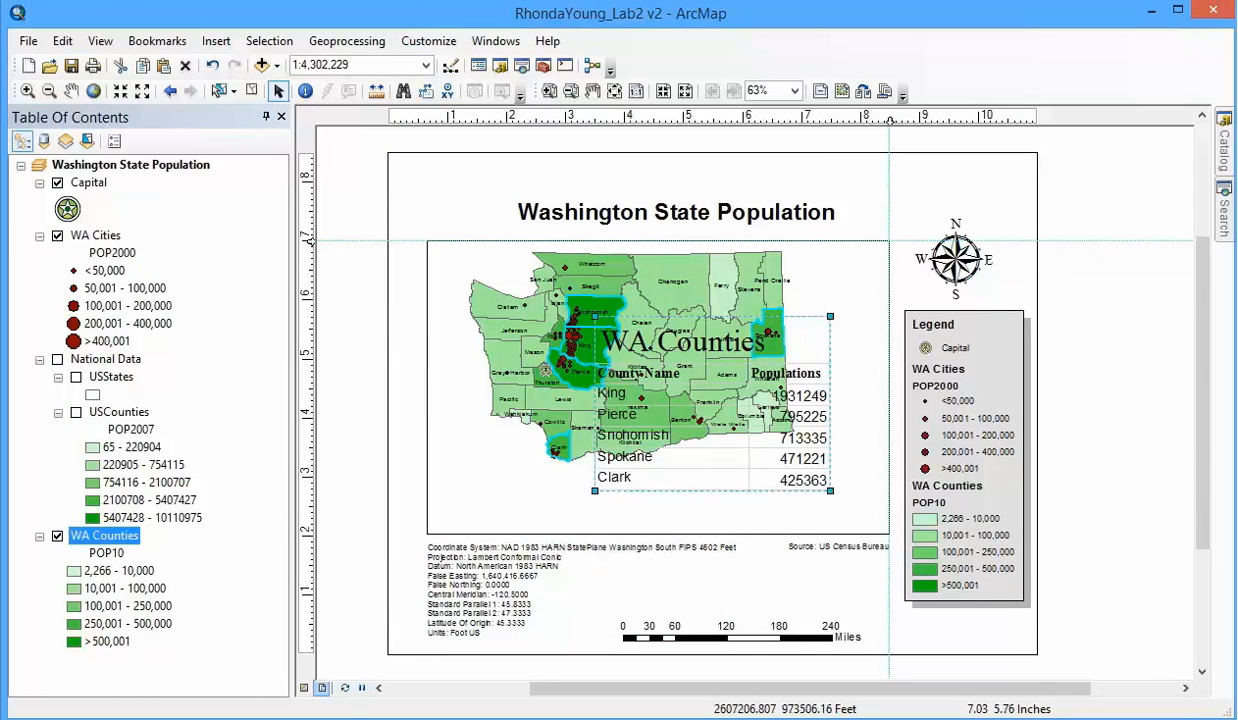
# Move the pasted WA Counties table off the Washington map to the lower-right part of the layout page
pyautogui.moveTo(810, 308); pyautogui.dragTo(965, 175)
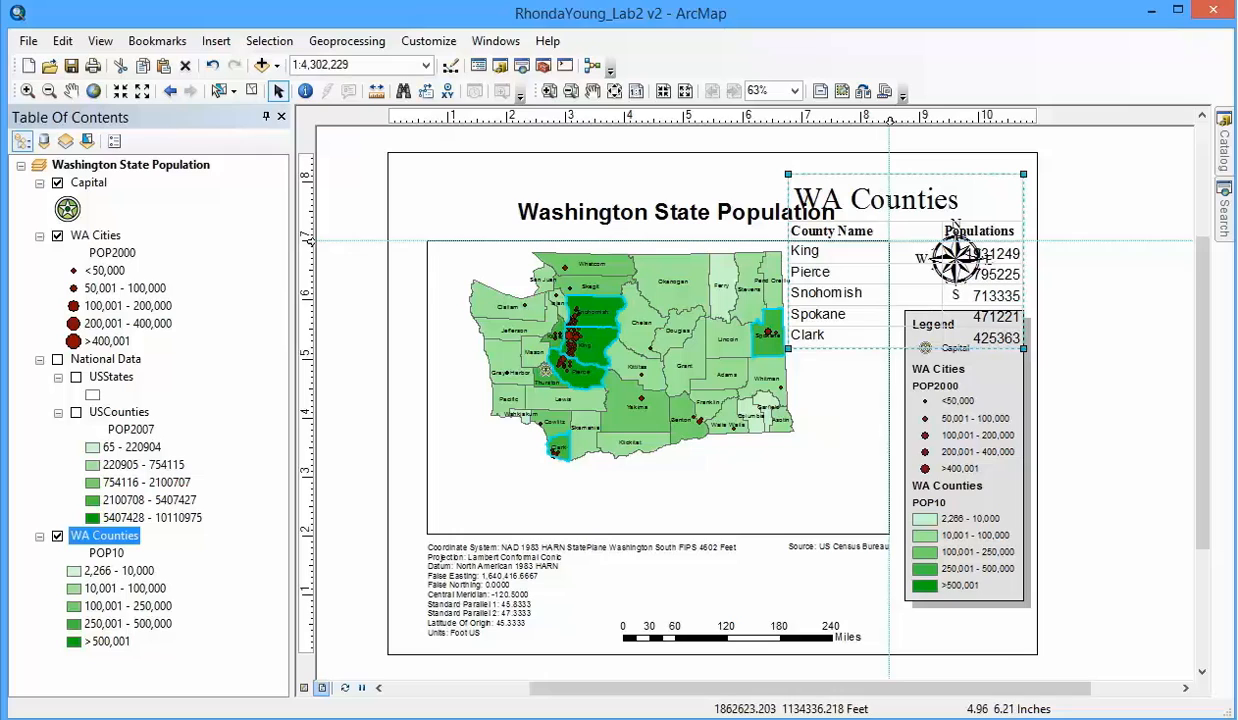
pyautogui.click(740, 485)
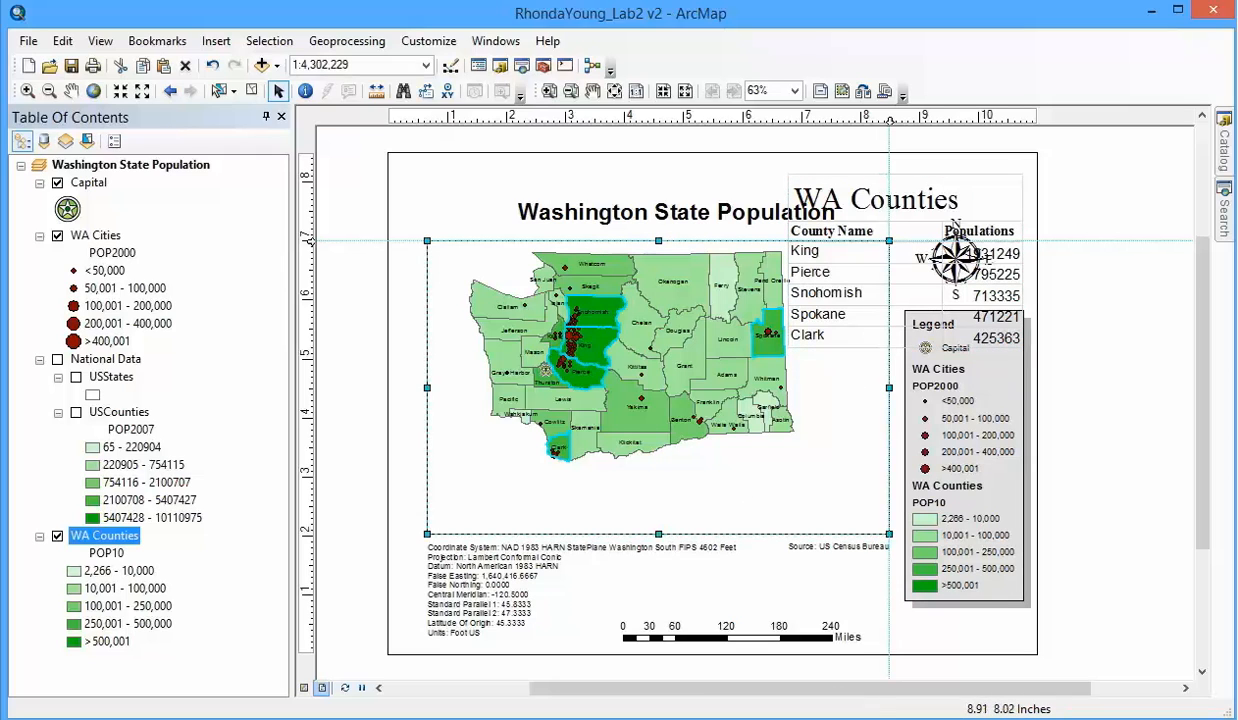
pyautogui.moveTo(926, 185); pyautogui.dragTo(860, 448)
# Raise the north arrow above the guide line and move the legend up beneath it, level with the map frame's top edge
pyautogui.moveTo(960, 264); pyautogui.dragTo(958, 201)
pyautogui.click(952, 316)
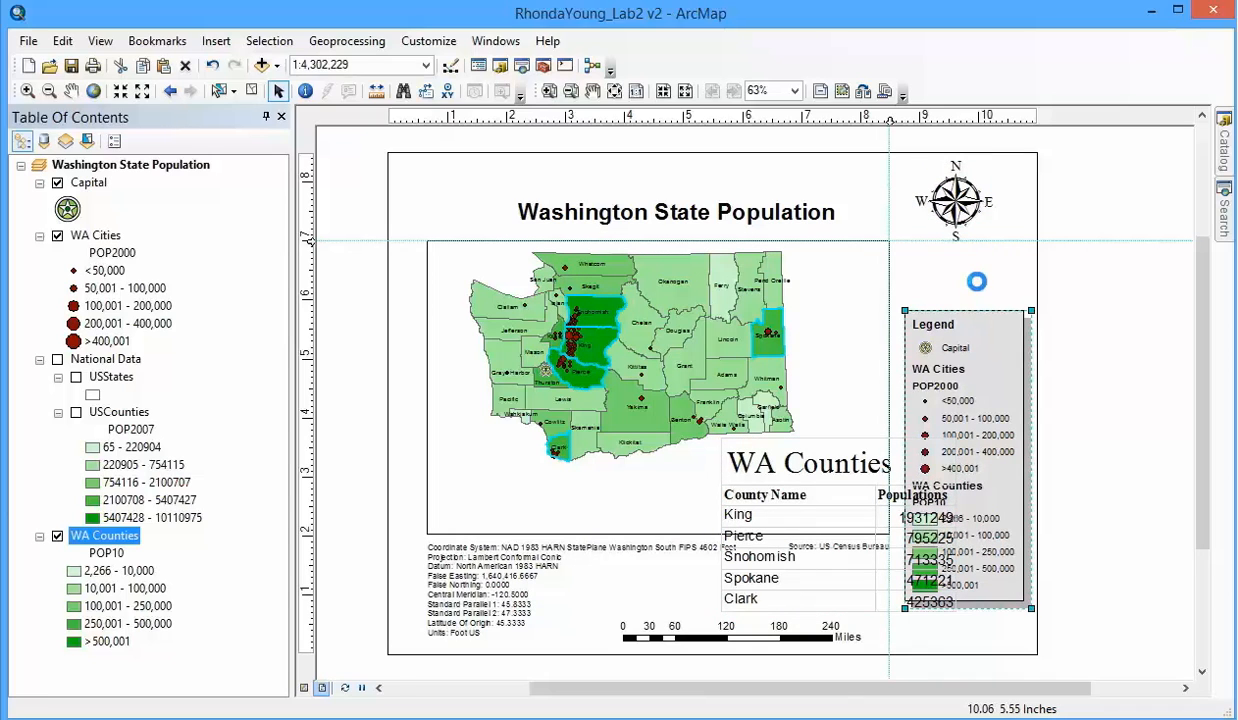
pyautogui.doubleClick(949, 323)
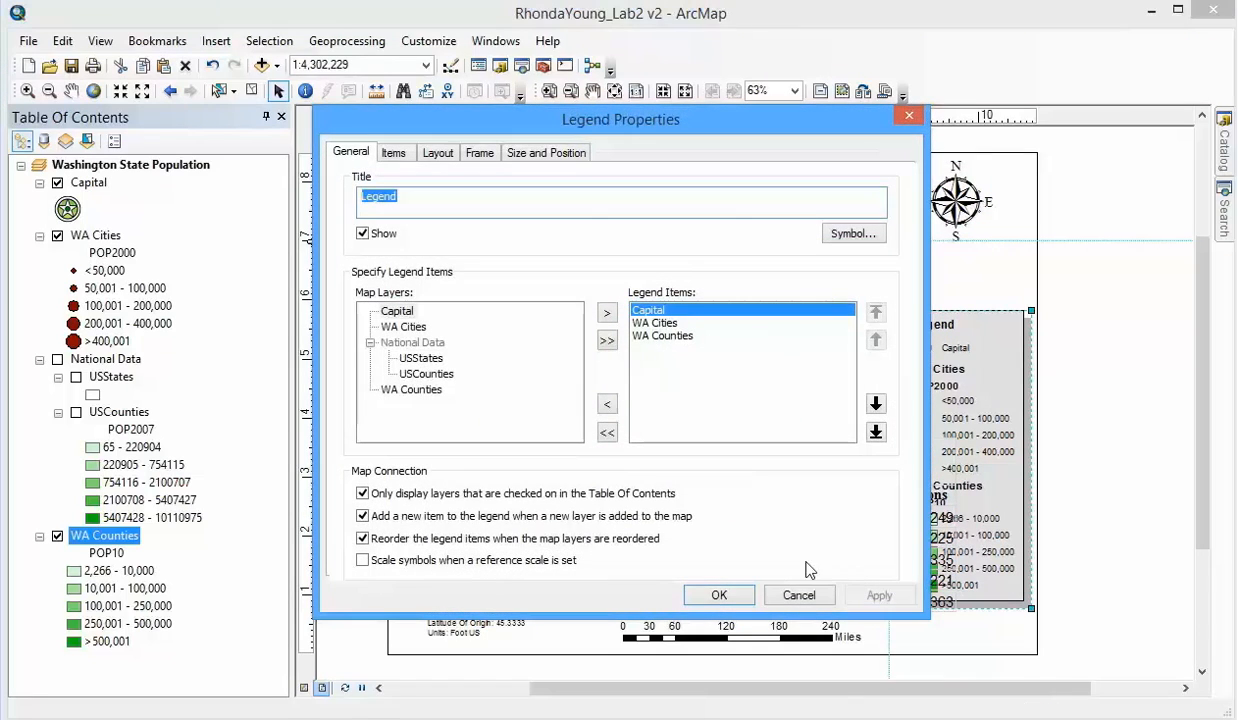
pyautogui.click(785, 590)
pyautogui.moveTo(915, 320); pyautogui.dragTo(915, 250)
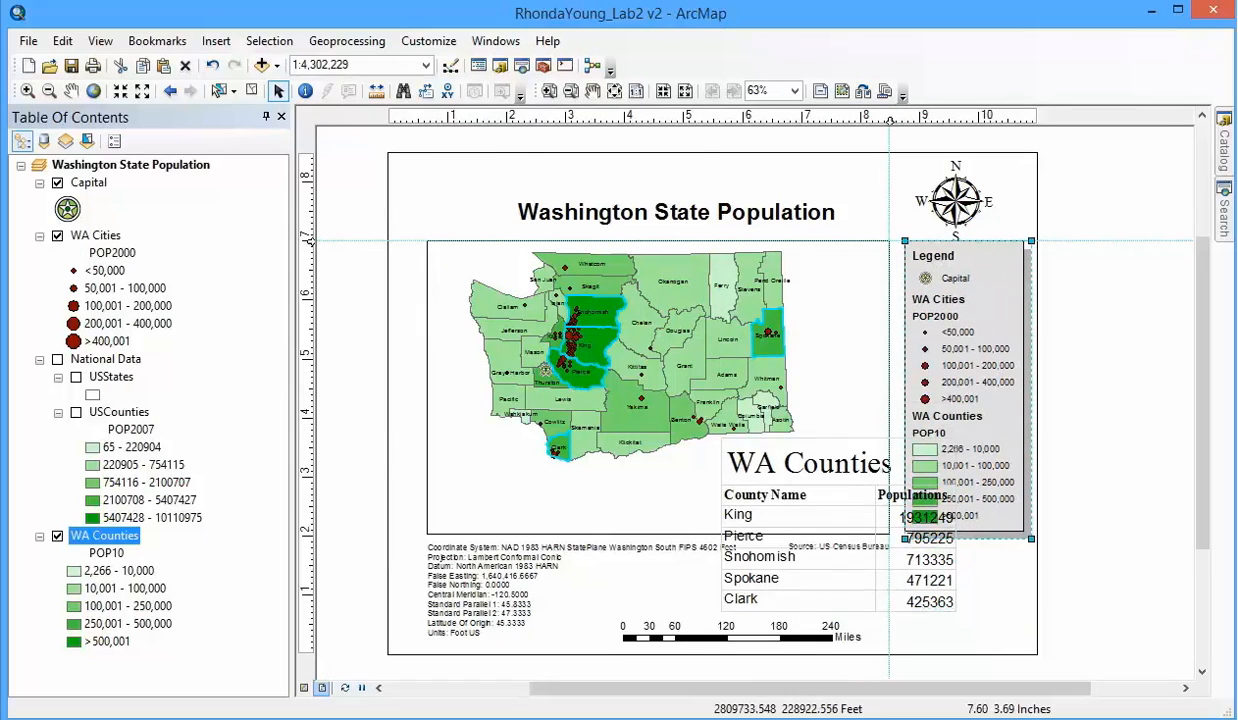
# Shrink the WA Counties table to fit below the legend and shift the US Census Bureau source text left to clear it
pyautogui.click(834, 446)
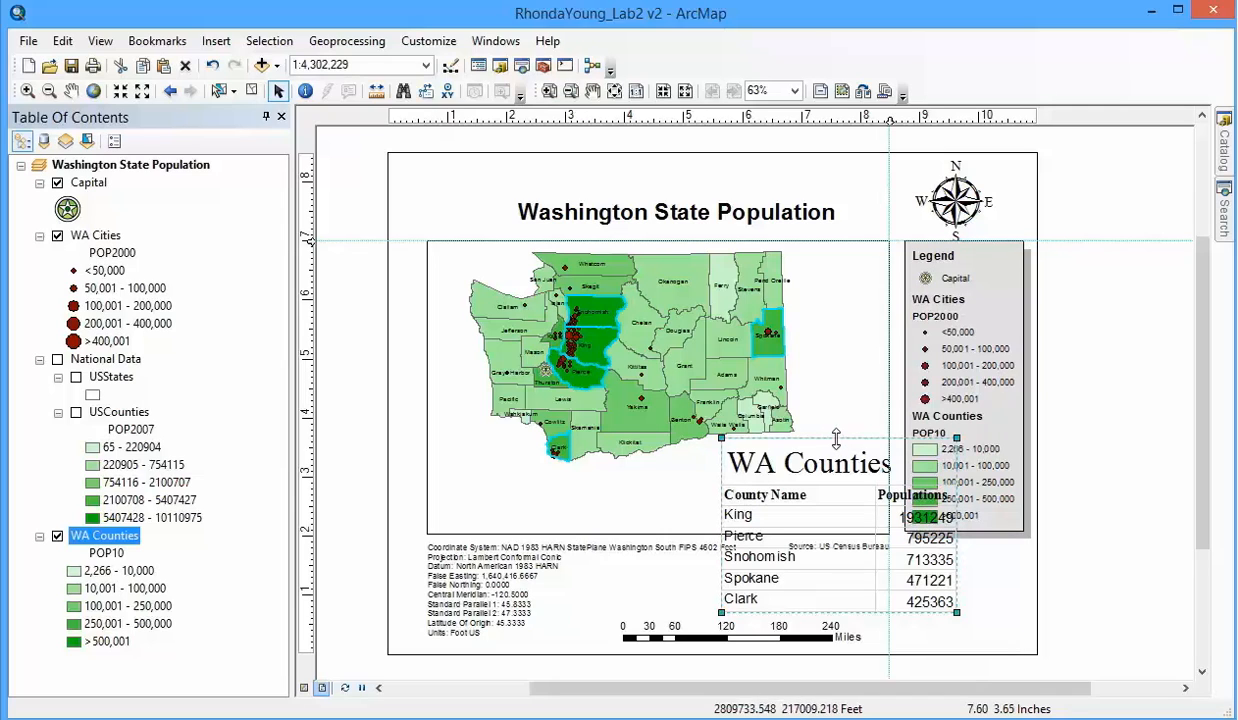
pyautogui.moveTo(718, 433); pyautogui.dragTo(870, 537)
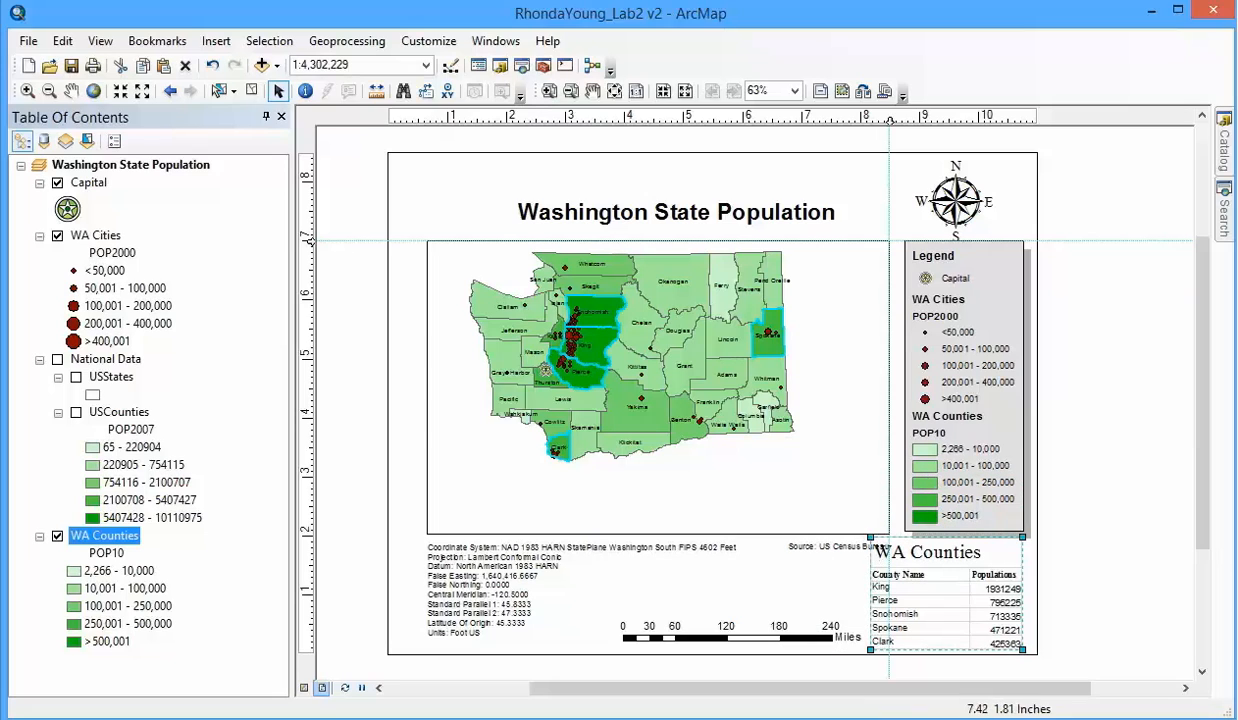
pyautogui.click(805, 546)
pyautogui.moveTo(782, 547); pyautogui.dragTo(785, 547)
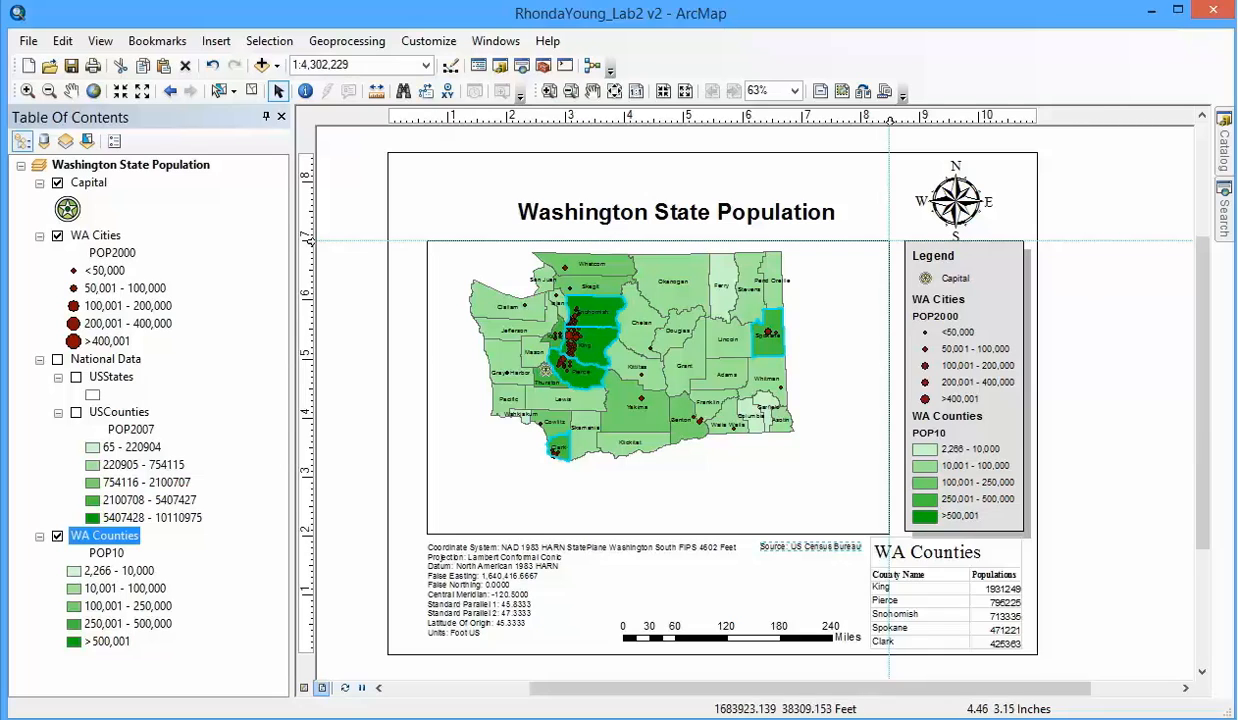
# Clear the selected counties on the map and nudge the WA Counties table slightly to the right beneath the legend
pyautogui.click(251, 91)
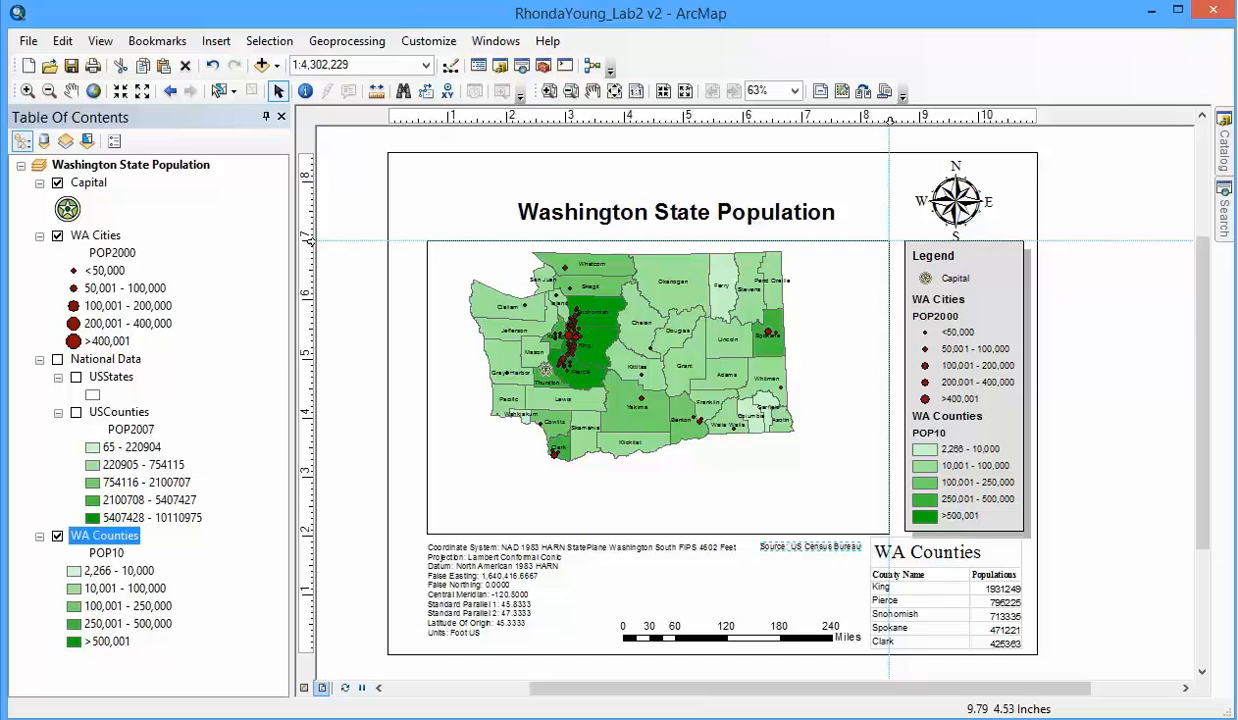
pyautogui.click(882, 563)
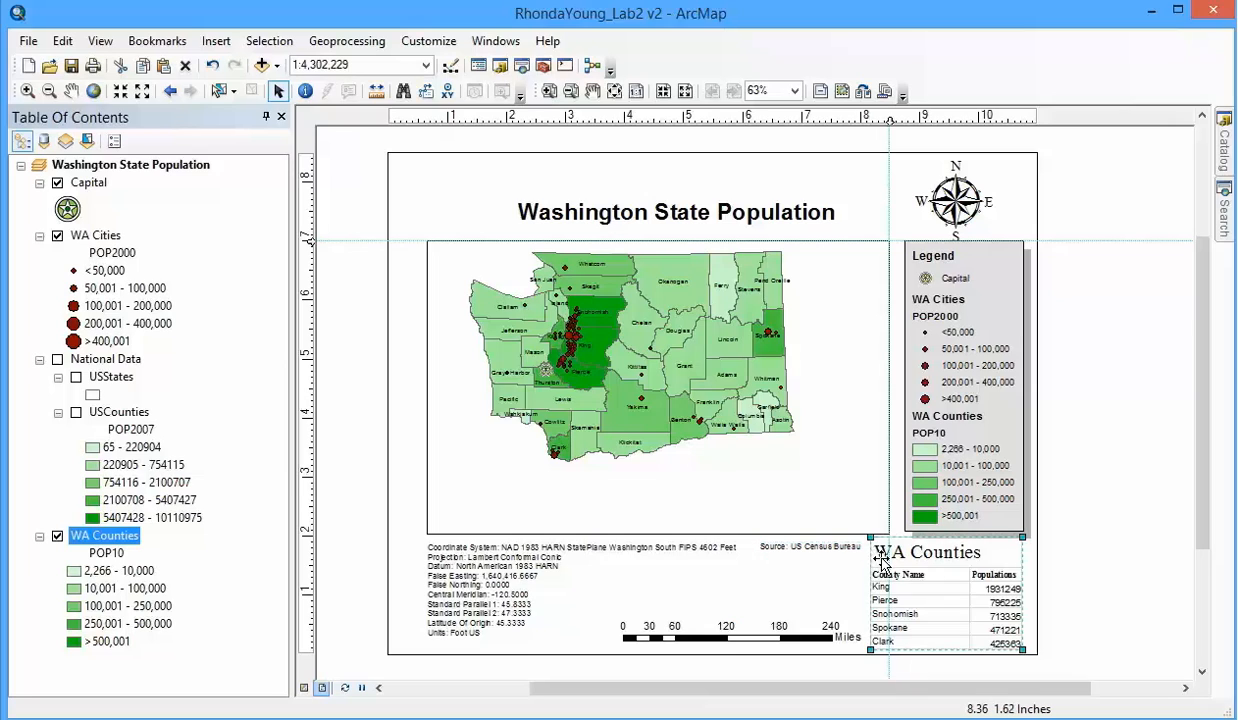
pyautogui.moveTo(882, 563); pyautogui.dragTo(888, 563)
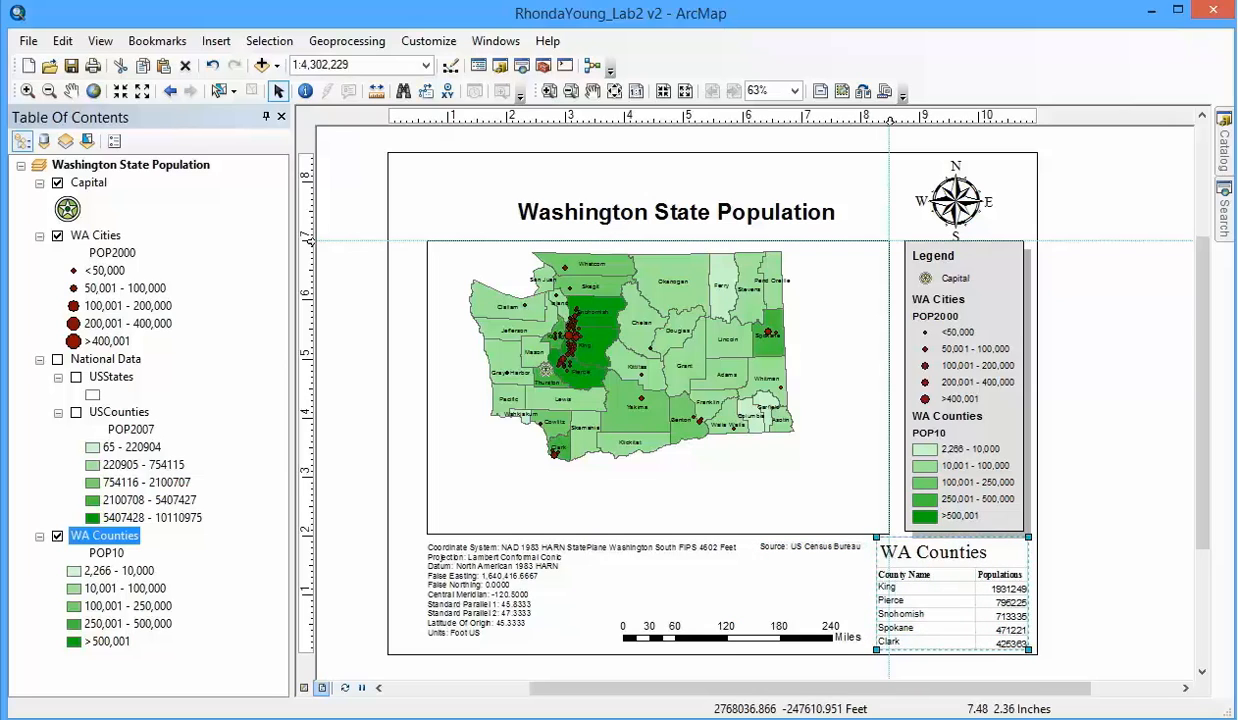